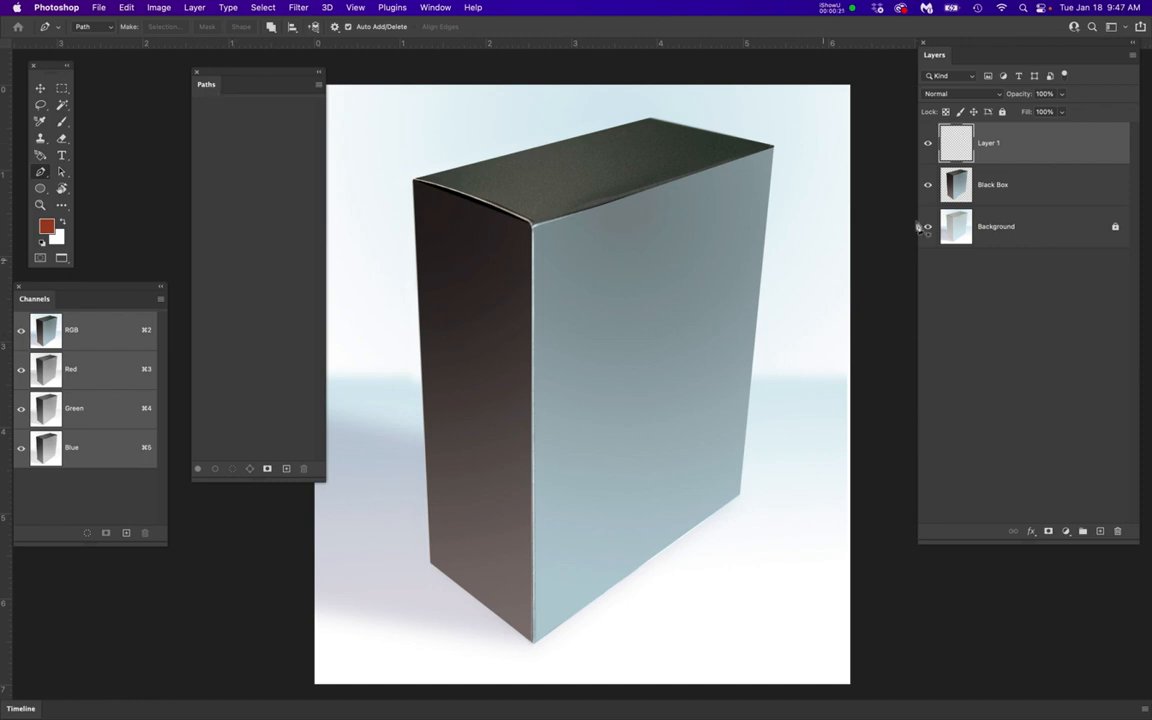
Open the phone artwork document alongside the box image
{"action": "left_click", "coordinate": [1073, 150]}
{"action": "key", "text": "super+grave"}
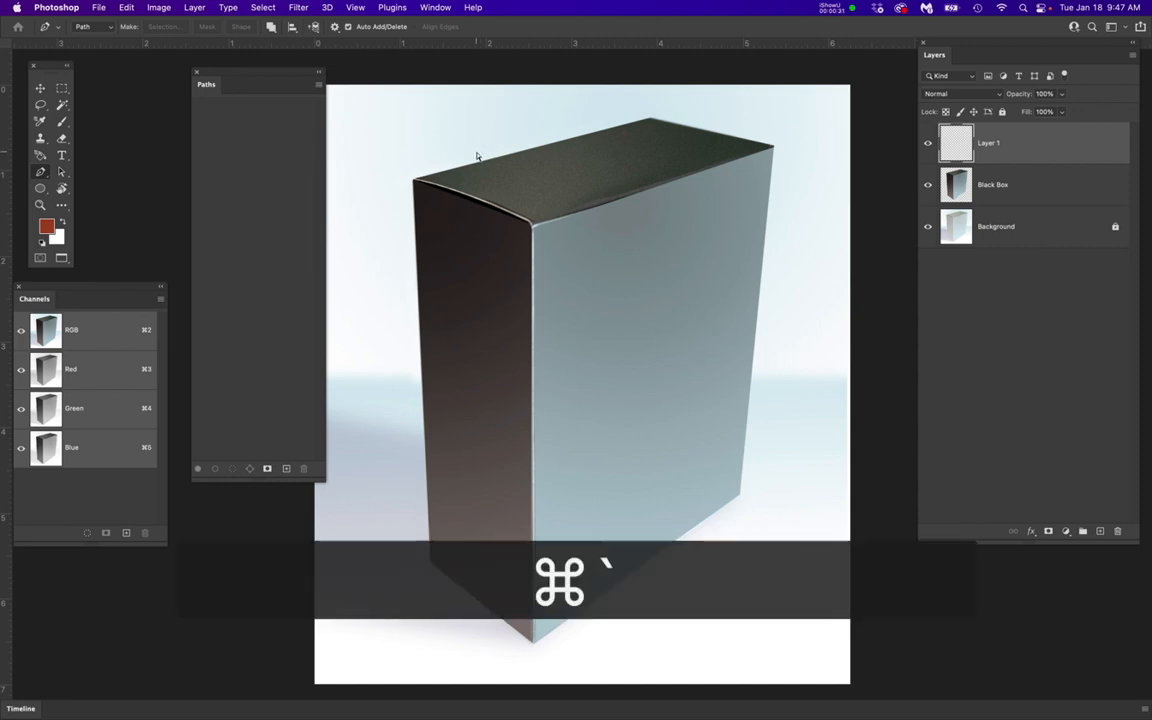
{"action": "key", "text": "super+grave"}
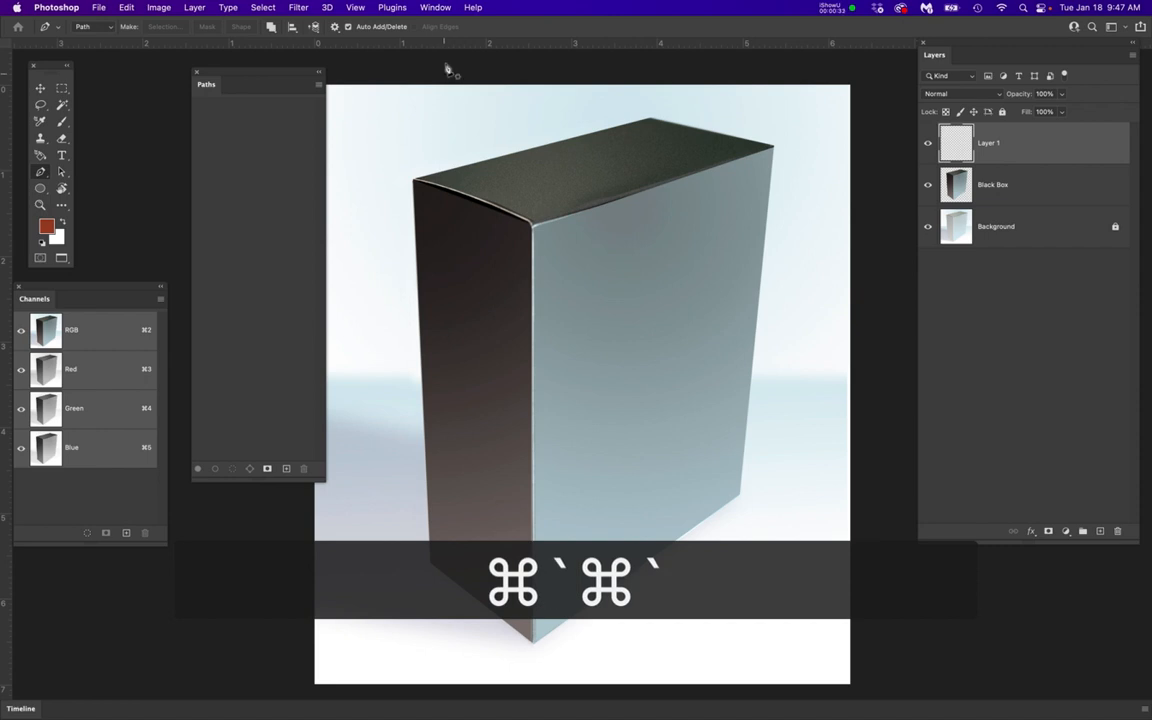
{"action": "left_click", "coordinate": [40, 88]}
{"action": "left_click", "coordinate": [416, 72]}
{"action": "left_click", "coordinate": [101, 7]}
{"action": "mouse_move", "coordinate": [240, 71]}
{"action": "left_click", "coordinate": [296, 75]}
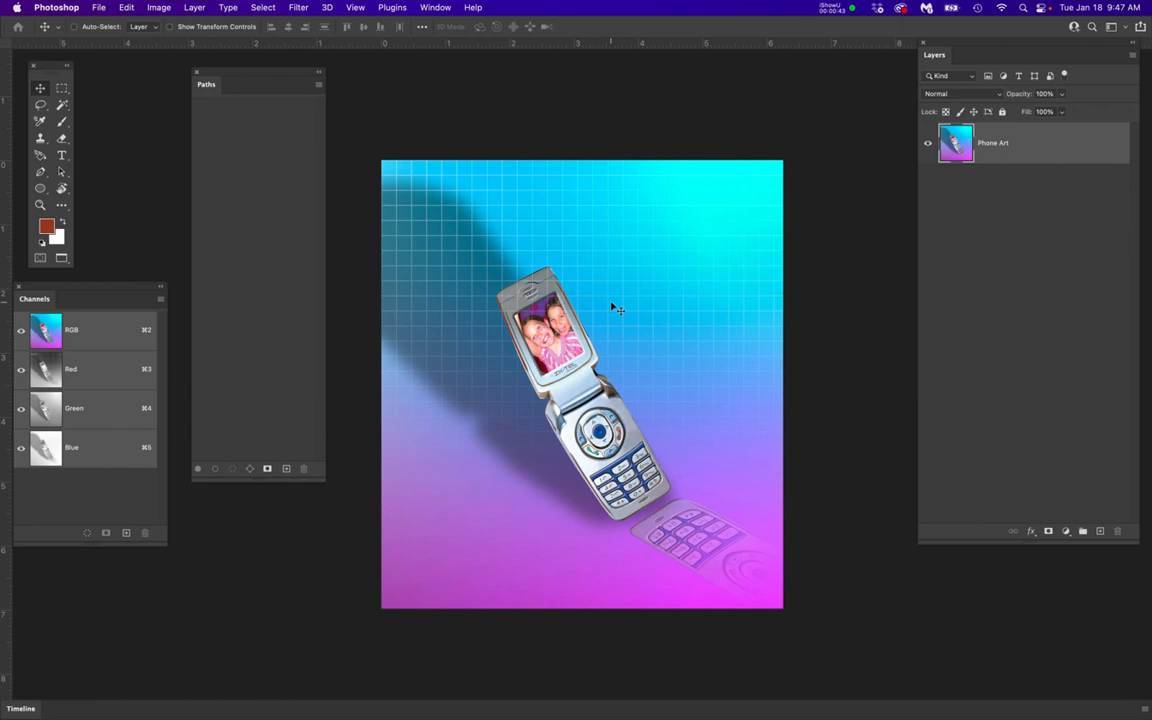
Copy the entire Phone Art canvas and close the artwork document
{"action": "key", "text": "super+a"}
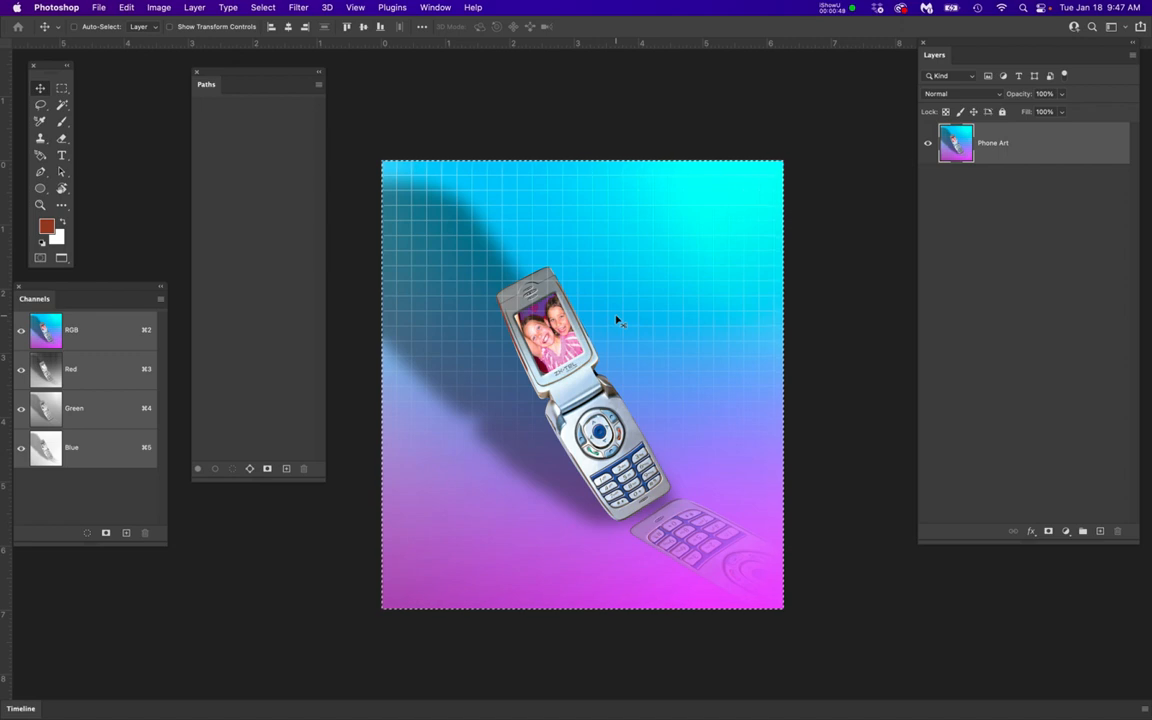
{"action": "key", "text": "super+c"}
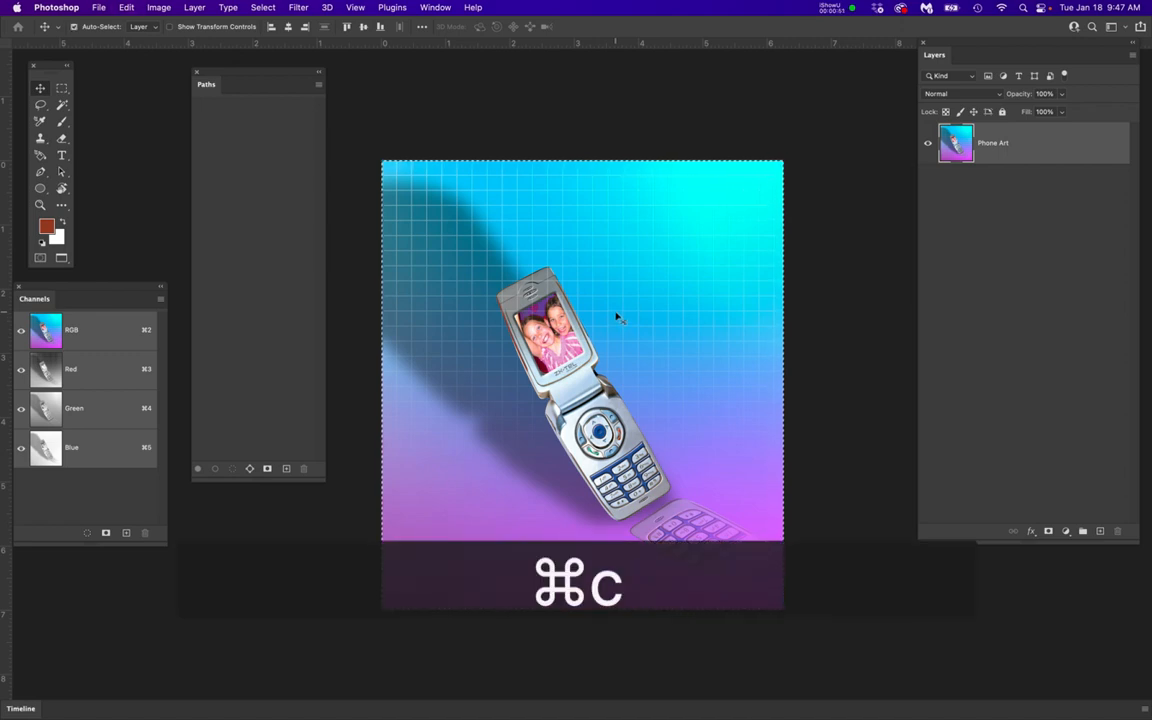
{"action": "key", "text": "super+w"}
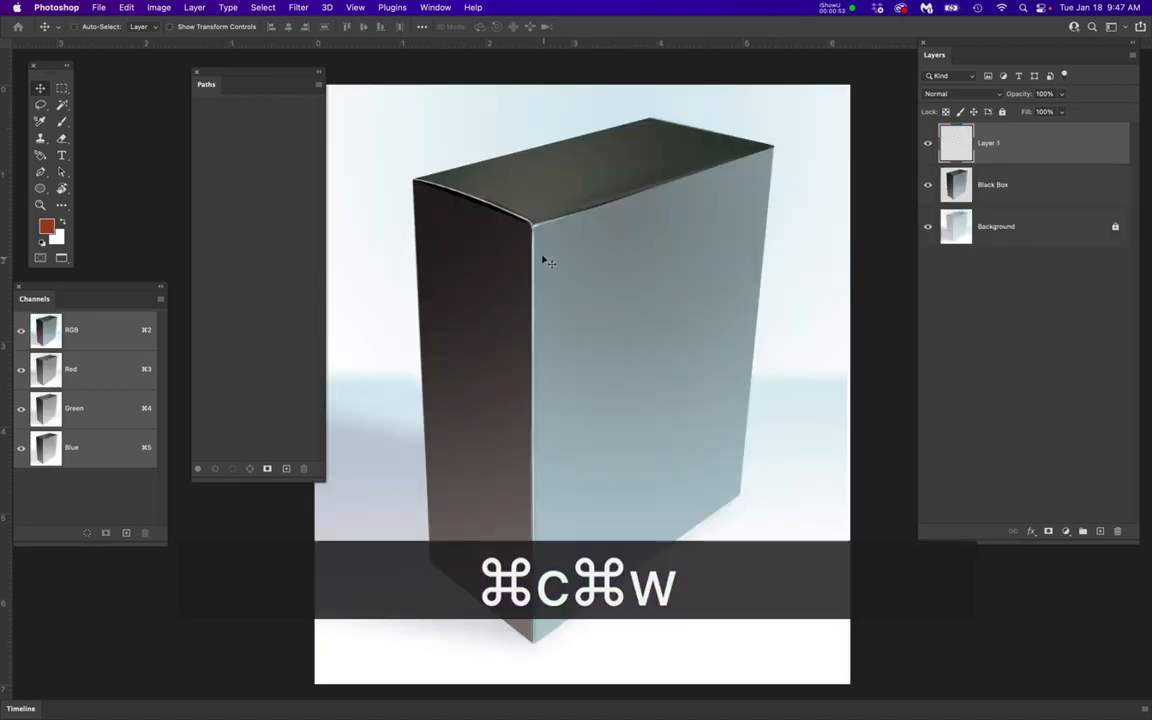
Open the Vanishing Point filter on Layer 1 and set the grid size to 50
{"action": "left_click", "coordinate": [1060, 145]}
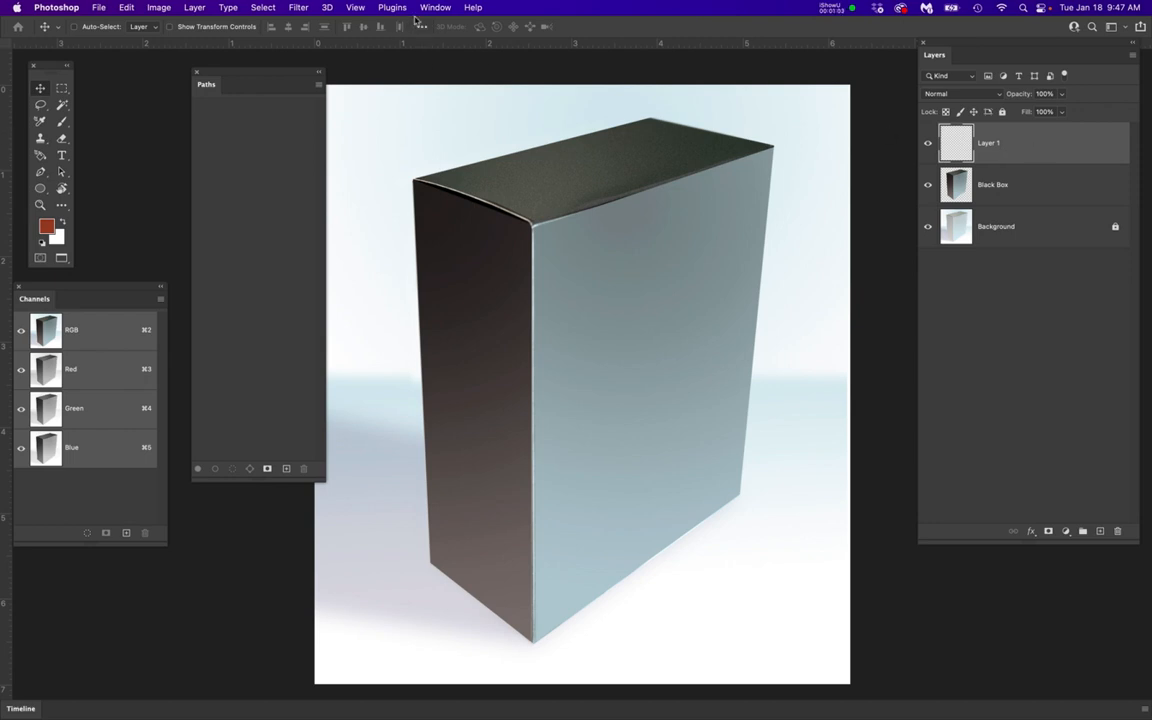
{"action": "left_click", "coordinate": [299, 8]}
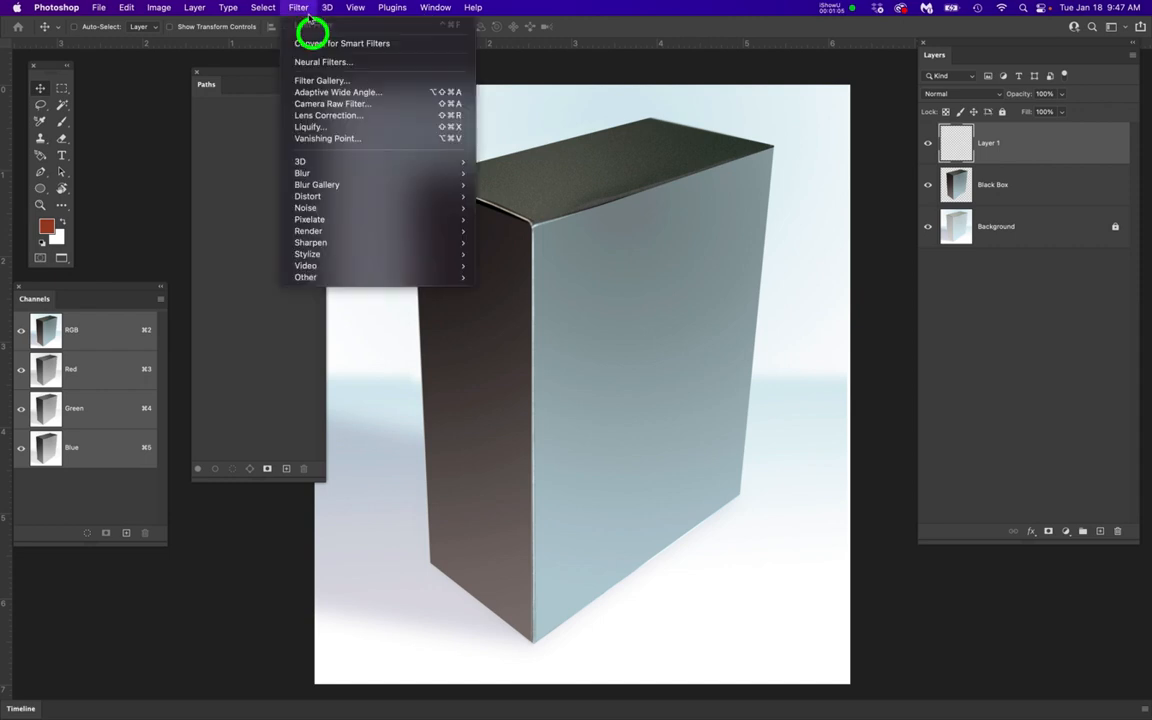
{"action": "left_click", "coordinate": [325, 138]}
{"action": "left_click", "coordinate": [104, 46]}
{"action": "type", "text": "5"}
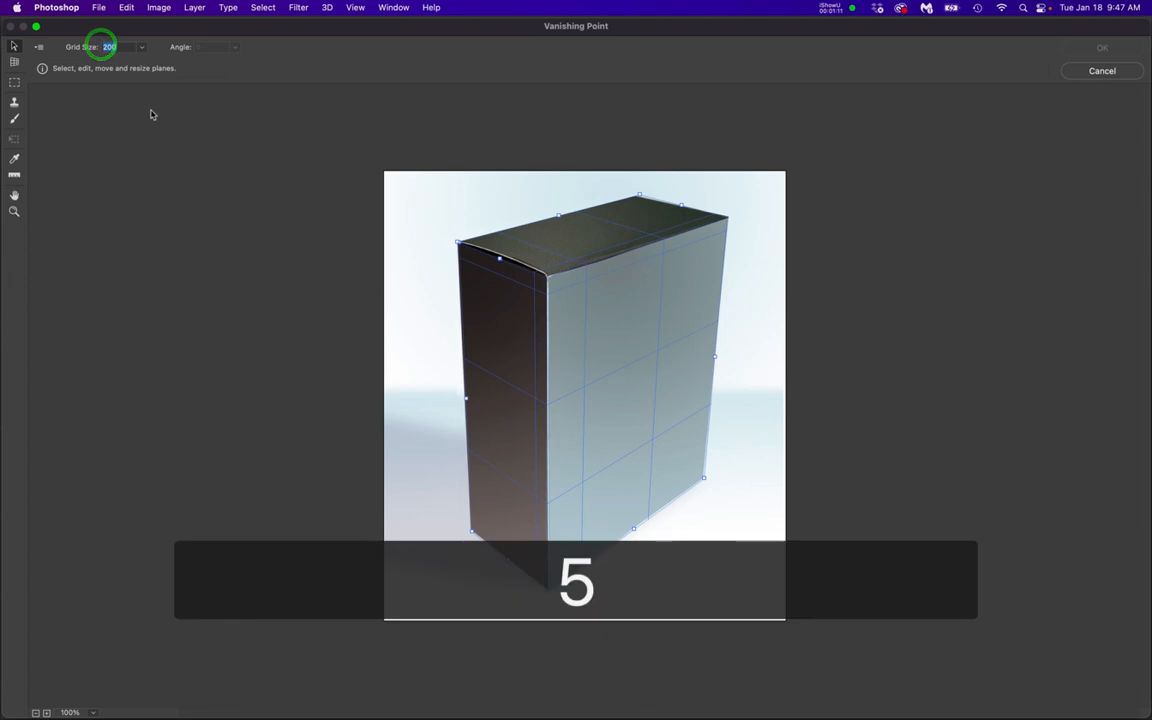
{"action": "type", "text": "0"}
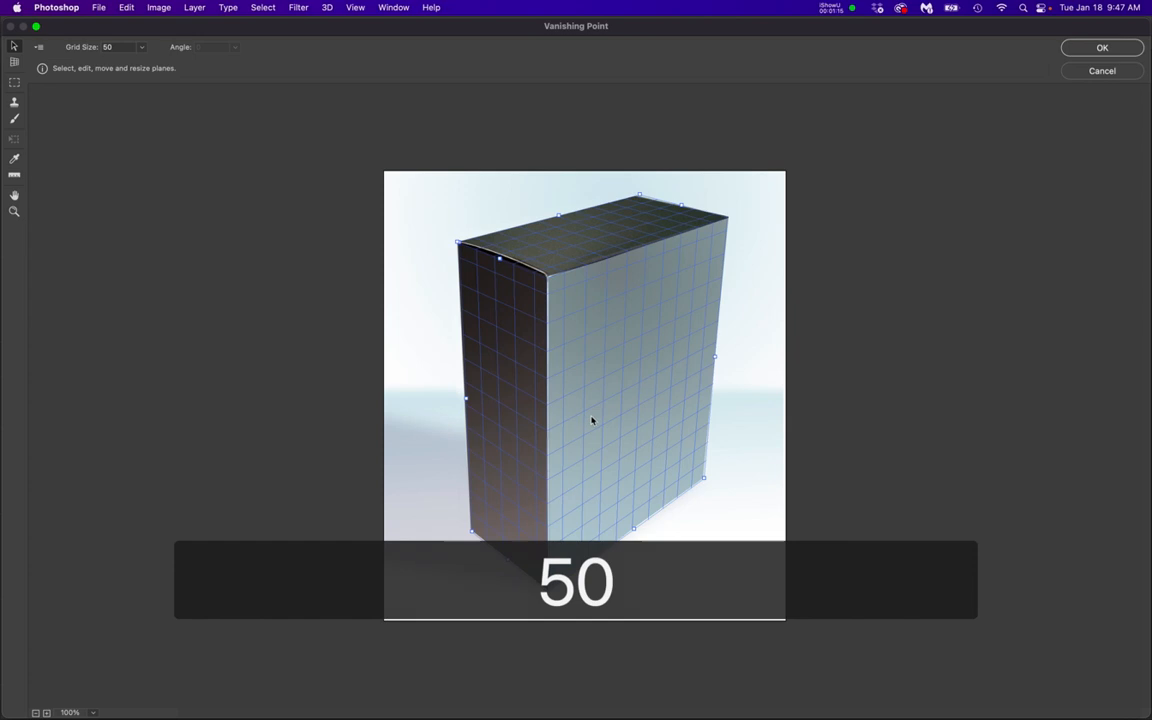
{"action": "type", "text": "5"}
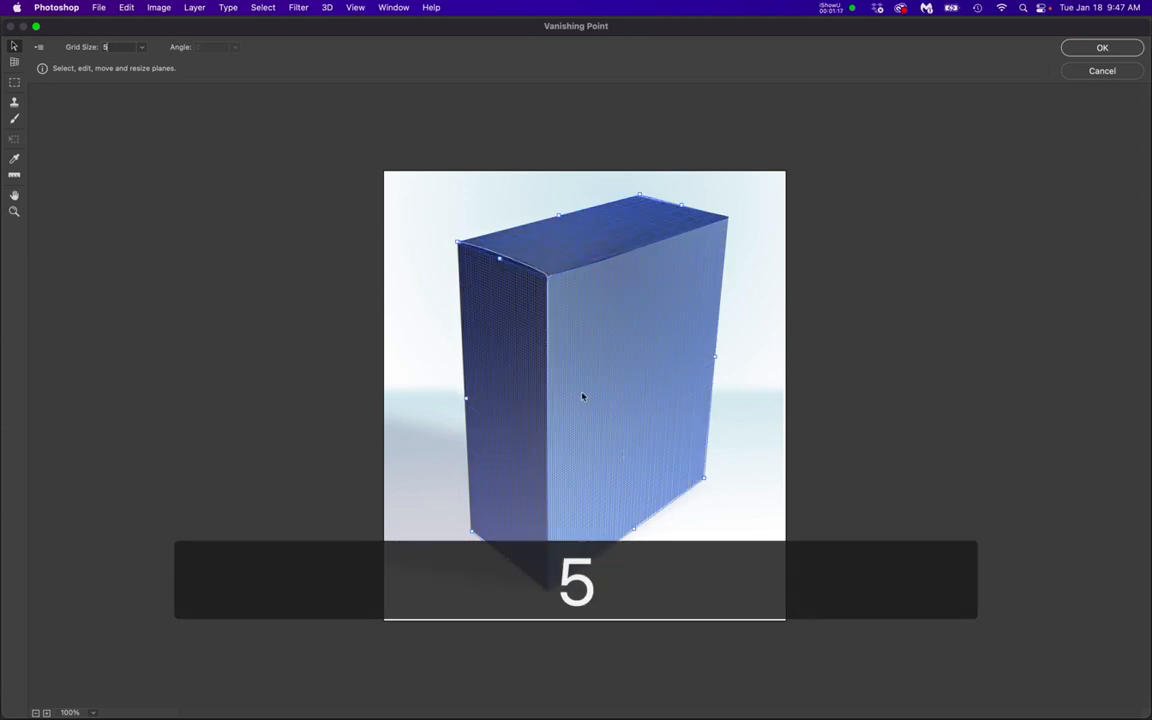
Try a grid size of 5 on the planes and return it to 50
{"action": "left_click_drag", "start_coordinate": [128, 47], "coordinate": [90, 57]}
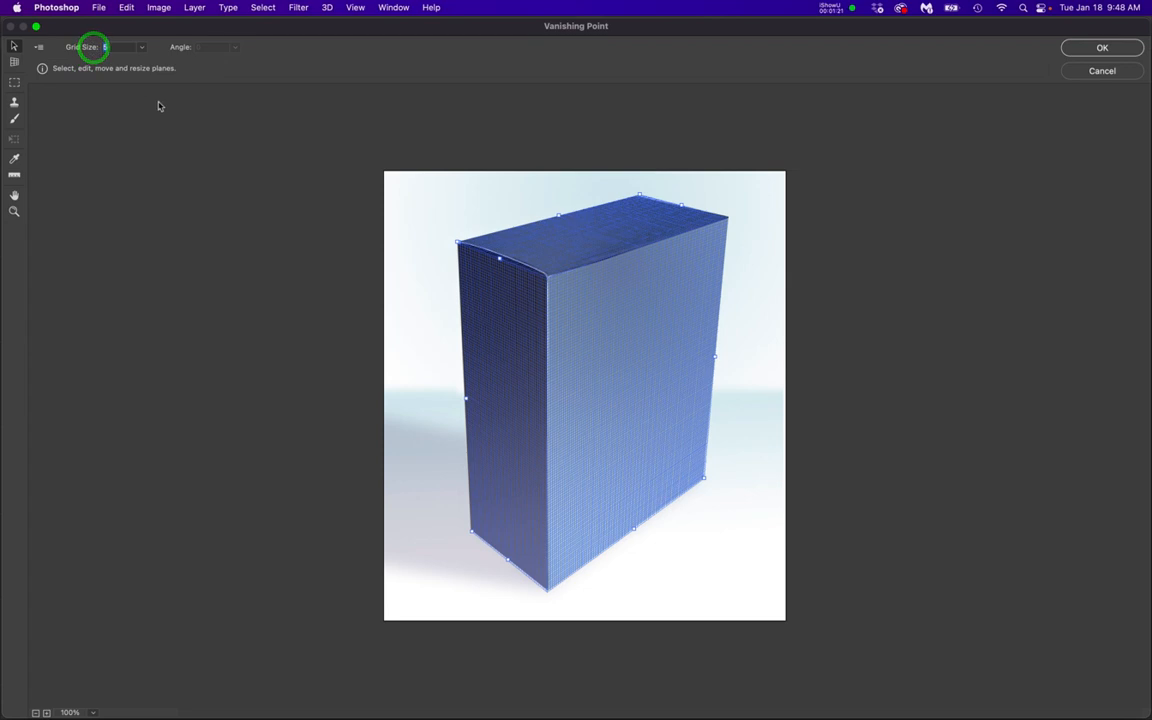
{"action": "type", "text": "50"}
{"action": "key", "text": "Return"}
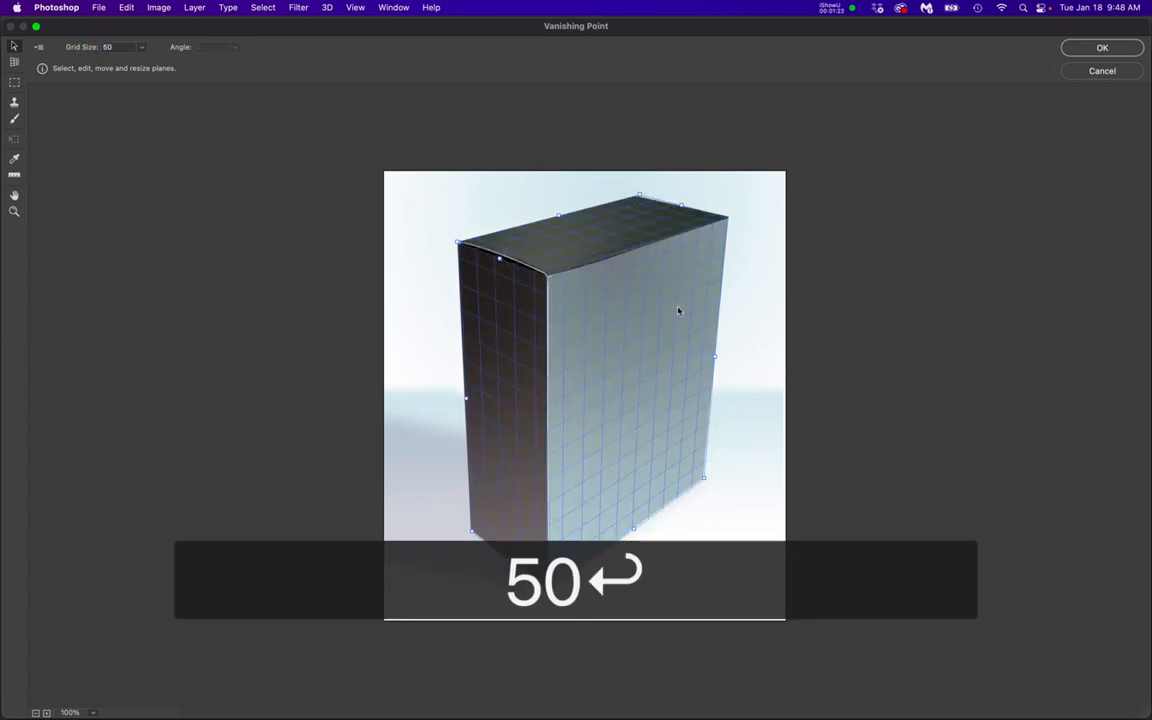
Delete the existing perspective planes and draw a new plane on the four corners of the box's wide front face
{"action": "key", "text": "BackSpace"}
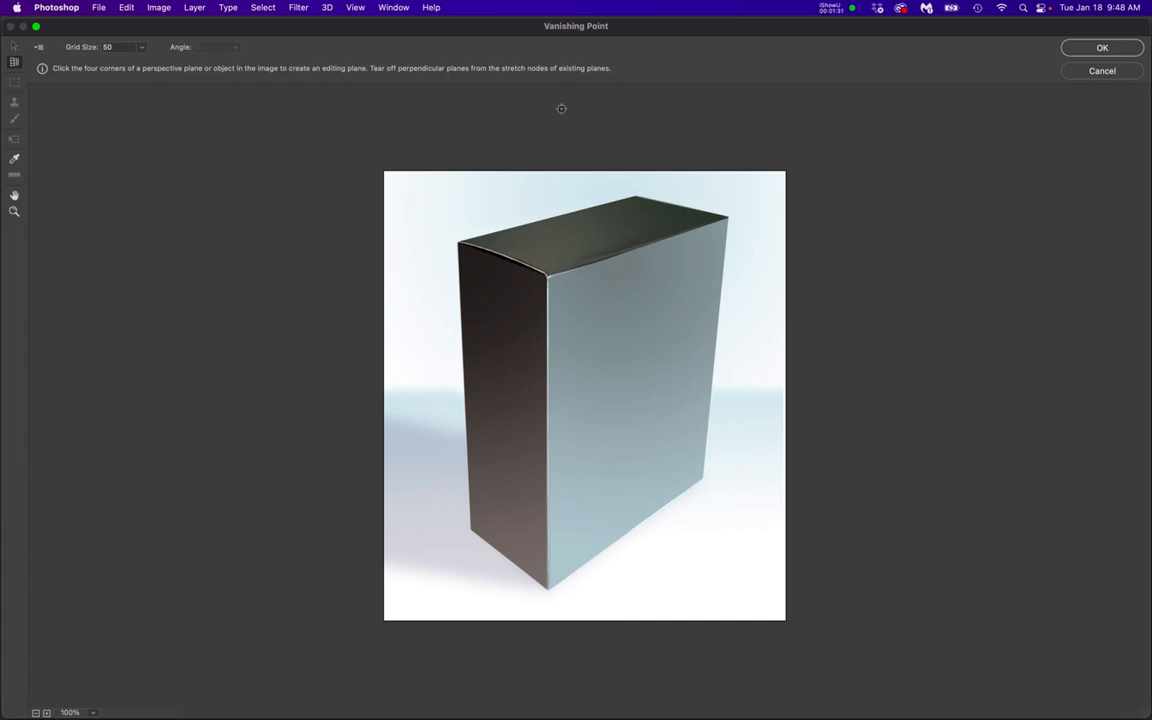
{"action": "left_click", "coordinate": [296, 6]}
{"action": "left_click", "coordinate": [546, 279]}
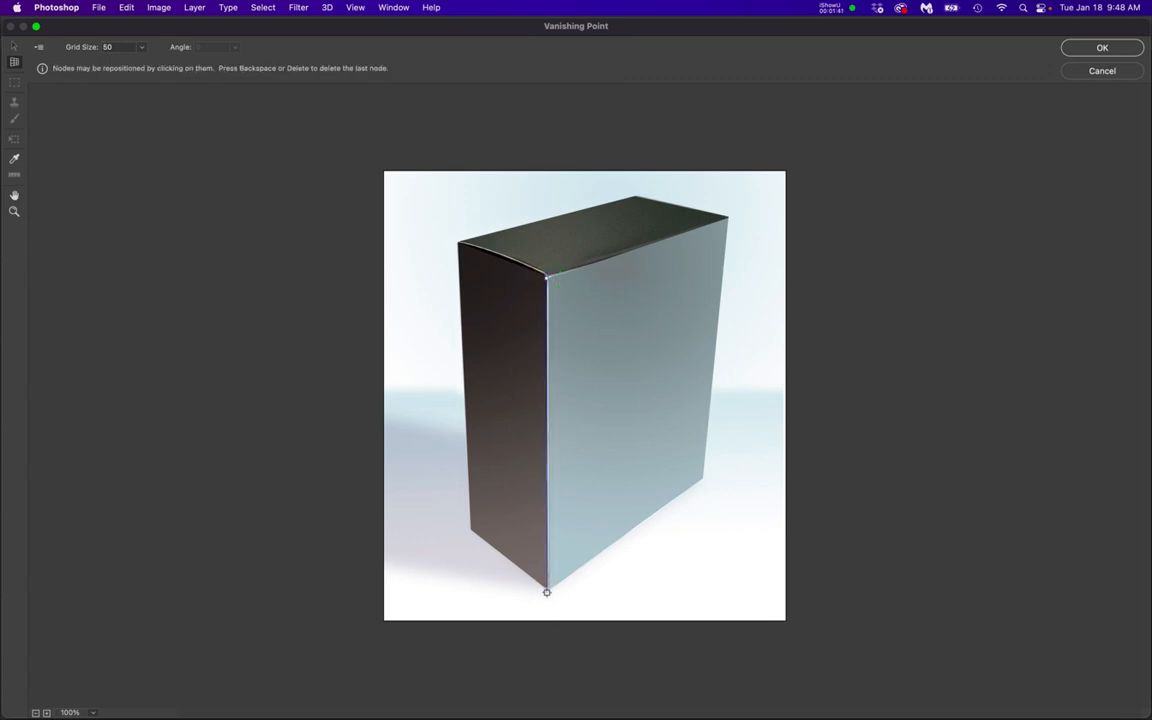
{"action": "left_click", "coordinate": [547, 591]}
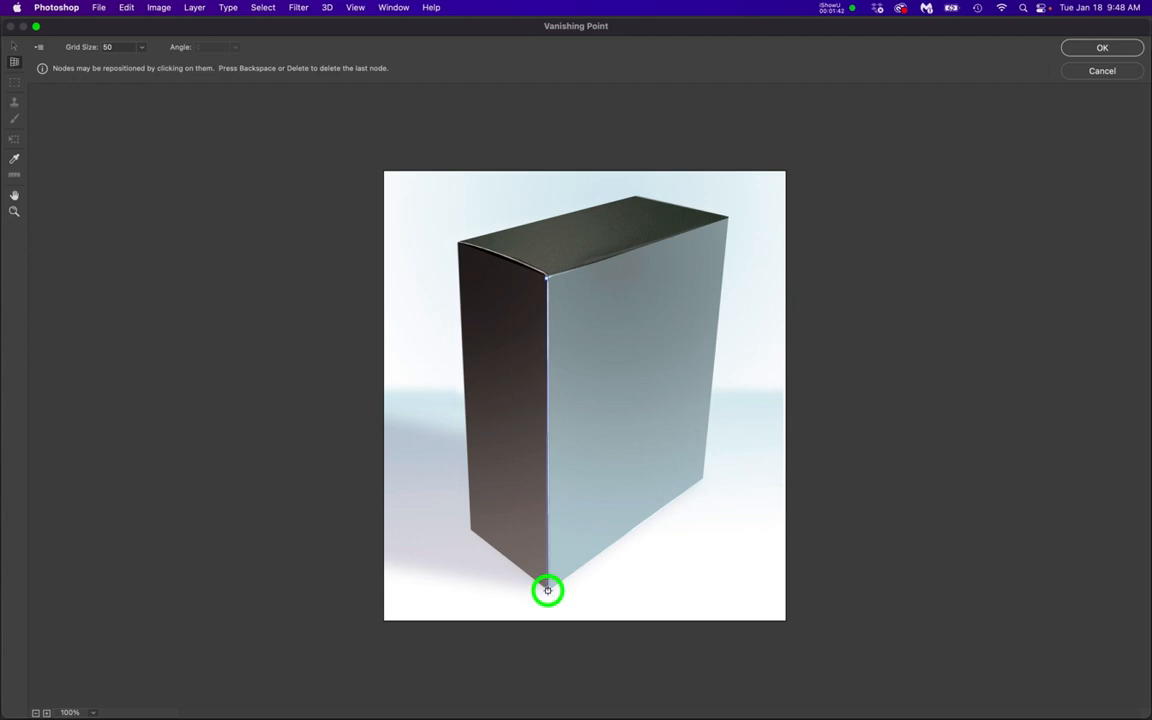
{"action": "left_click", "coordinate": [703, 479]}
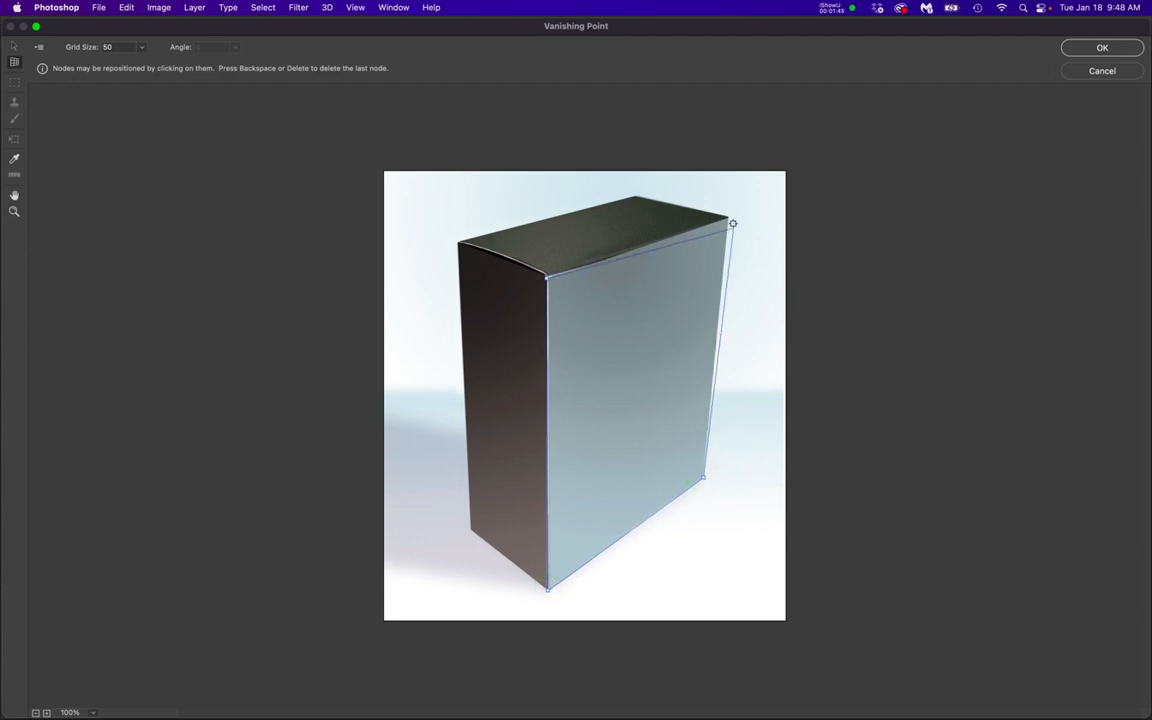
{"action": "left_click", "coordinate": [727, 217]}
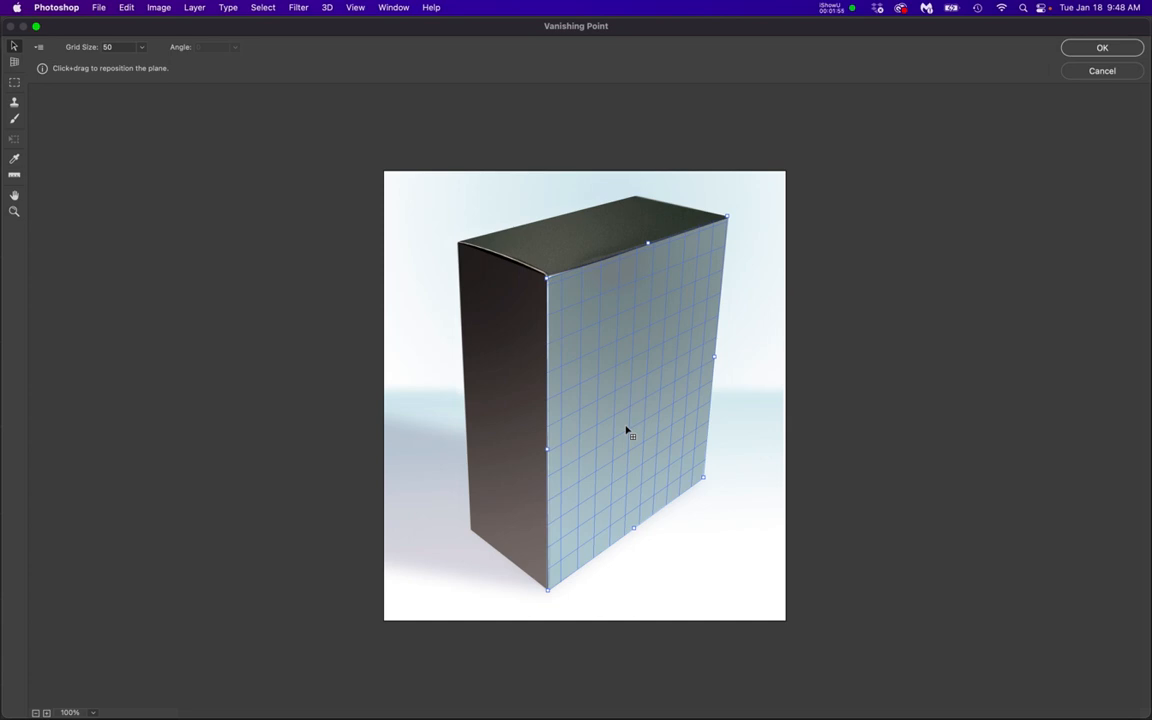
Tear off a perpendicular plane over the box's narrow dark side and fit its outer corners to the side's edges
{"action": "key", "text": "super"}
{"action": "left_click_drag", "start_coordinate": [548, 454], "coordinate": [458, 426]}
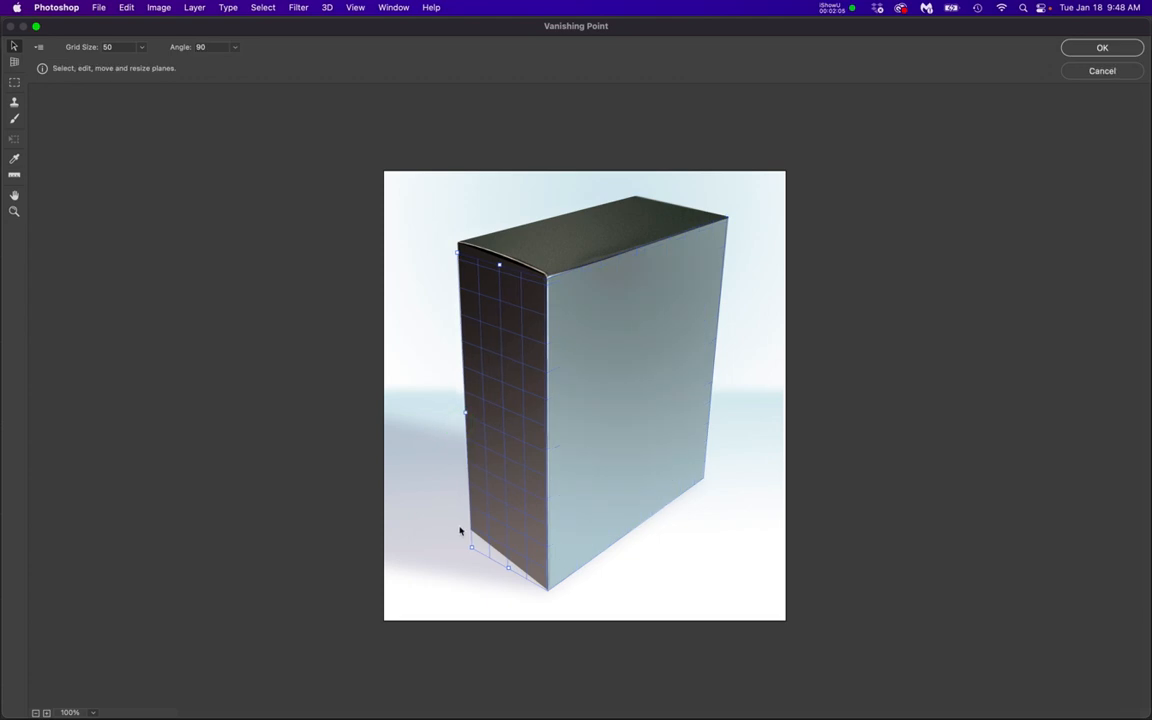
{"action": "left_click_drag", "start_coordinate": [468, 548], "coordinate": [468, 527]}
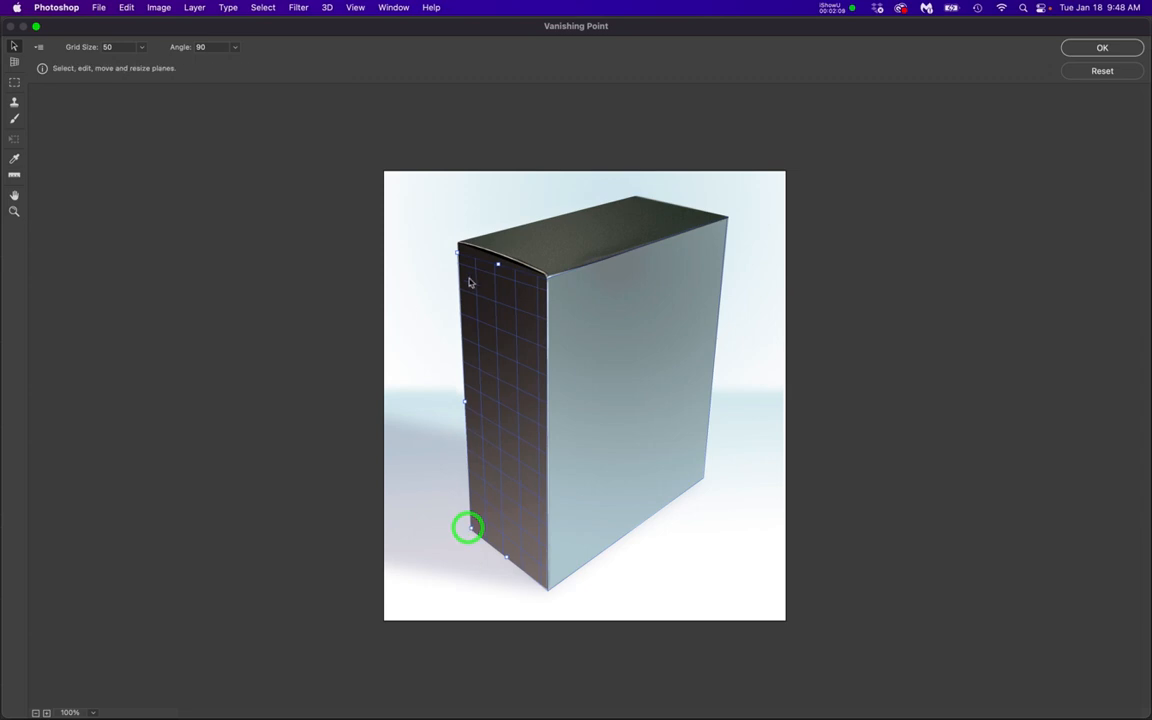
{"action": "left_click_drag", "start_coordinate": [460, 257], "coordinate": [460, 242]}
Tear off a perpendicular plane from the front plane's upper edge to cover the top of the box
{"action": "left_click", "coordinate": [640, 292]}
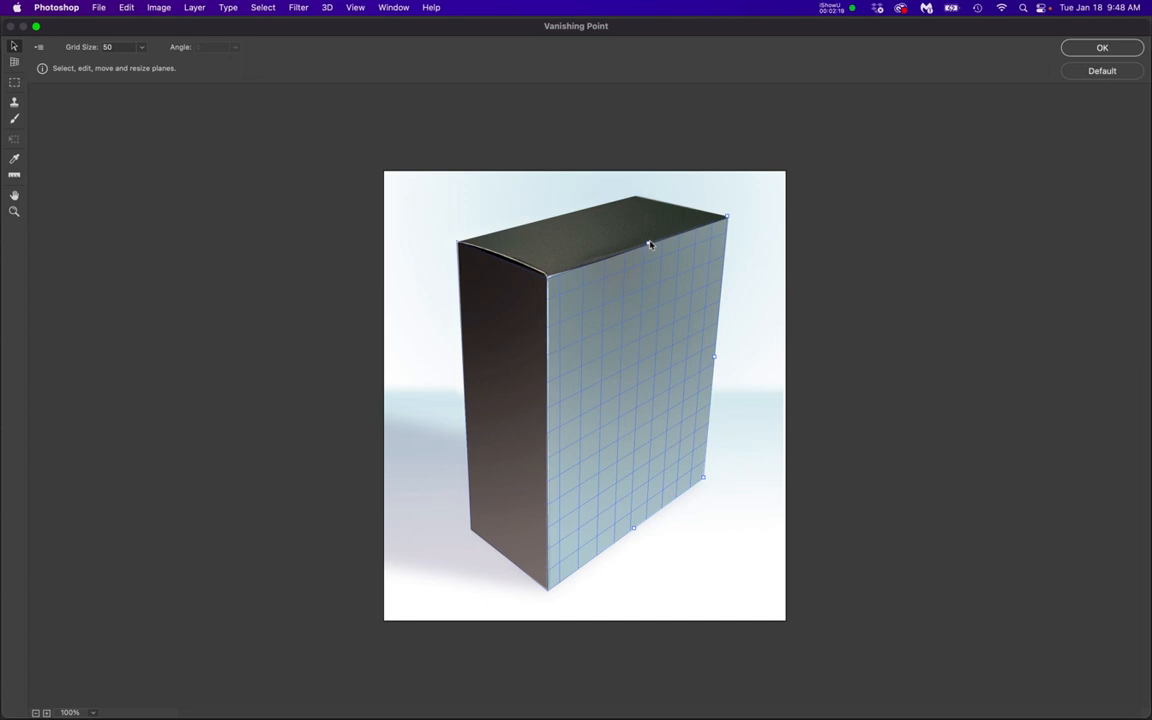
{"action": "left_click_drag", "start_coordinate": [648, 243], "coordinate": [561, 213]}
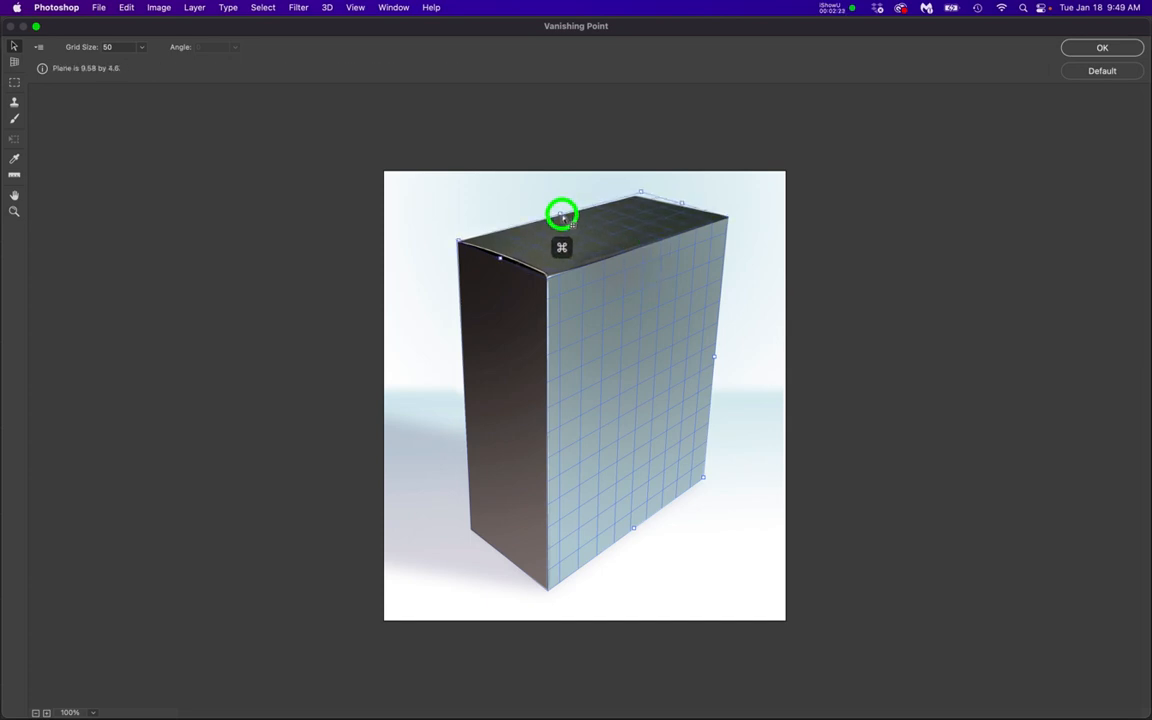
{"action": "left_click_drag", "start_coordinate": [561, 213], "coordinate": [562, 210]}
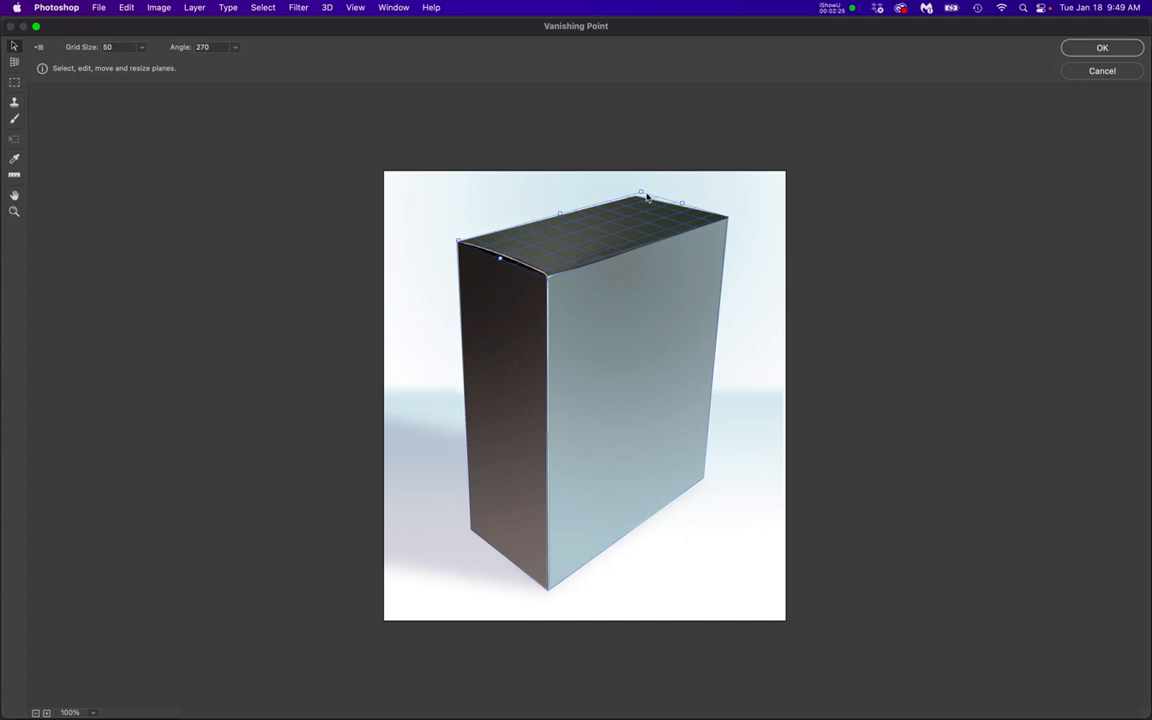
Select the front, side and top planes together to examine how their grids fit the box
{"action": "left_click", "coordinate": [655, 341]}
{"action": "left_click", "coordinate": [425, 276]}
{"action": "left_click", "coordinate": [568, 225]}
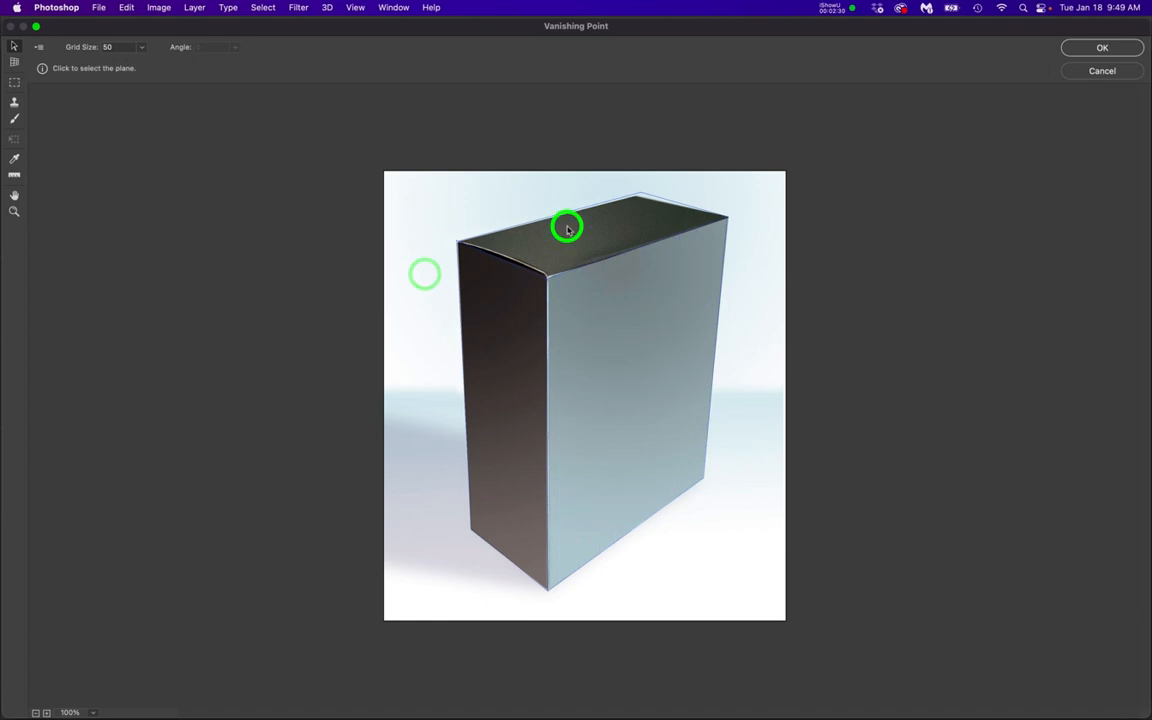
{"action": "left_click", "coordinate": [587, 325]}
{"action": "left_click", "coordinate": [497, 343]}
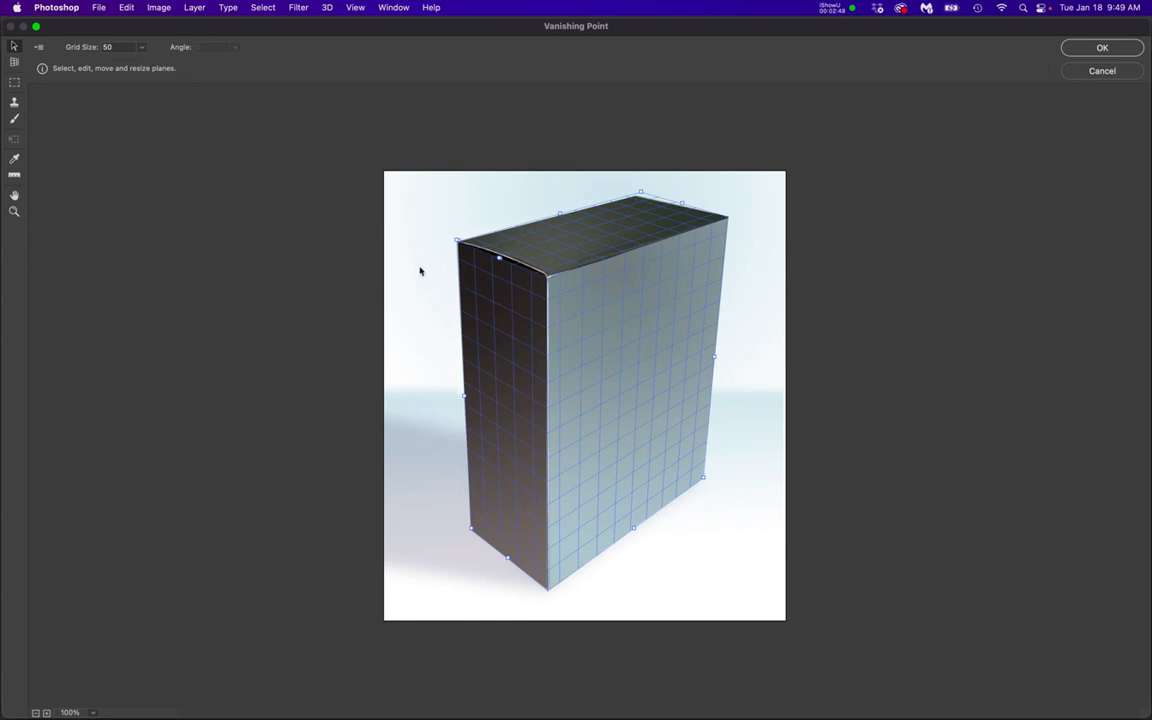
Paste the phone artwork, wrap it around all three box planes with the phone on the front face, and deselect it
{"action": "key", "text": "super+v"}
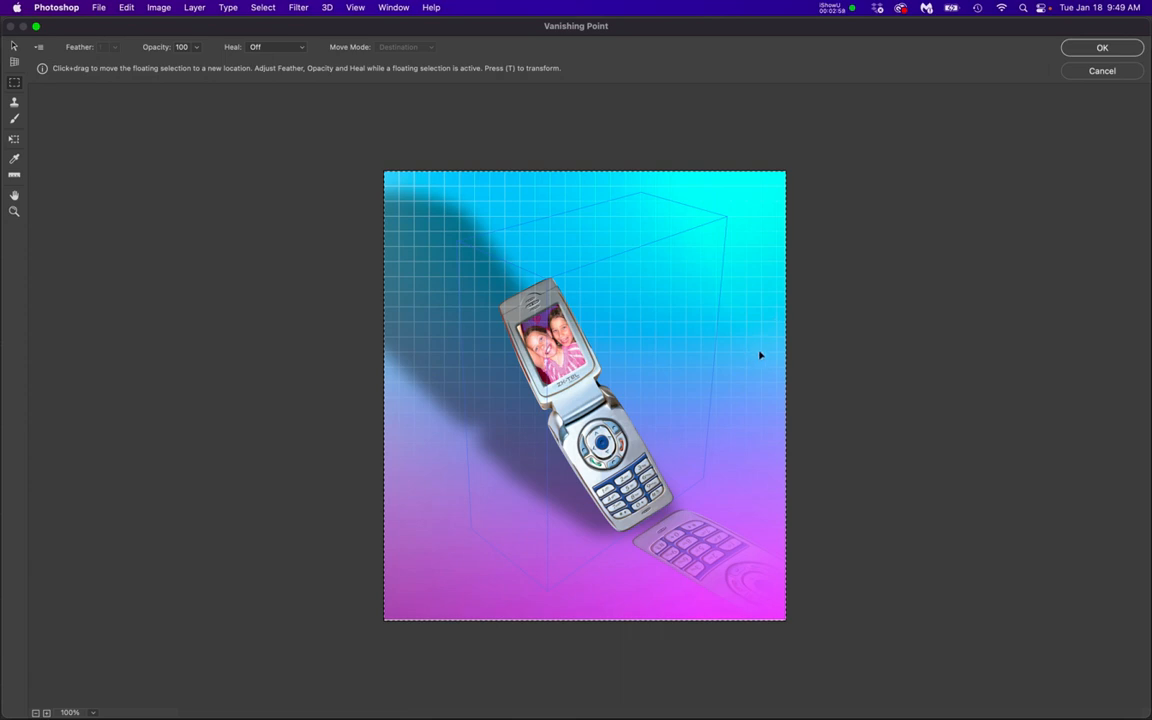
{"action": "left_click_drag", "start_coordinate": [760, 355], "coordinate": [681, 355]}
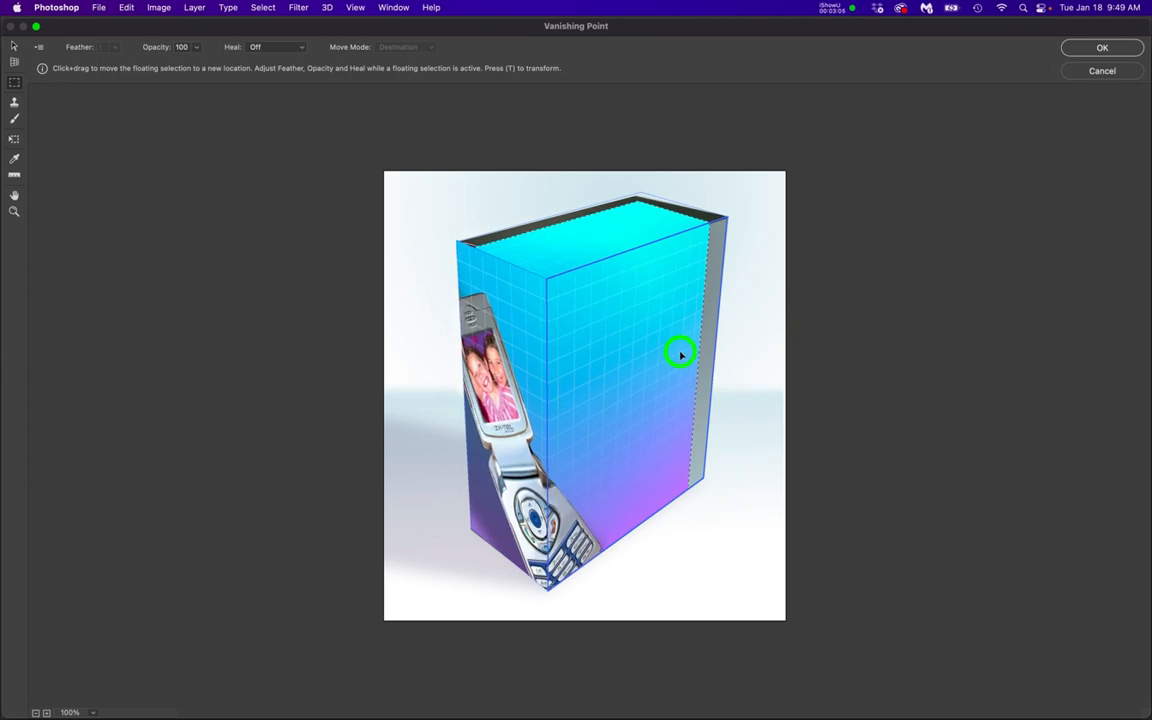
{"action": "left_click_drag", "start_coordinate": [590, 410], "coordinate": [627, 349]}
{"action": "key", "text": "super+d"}
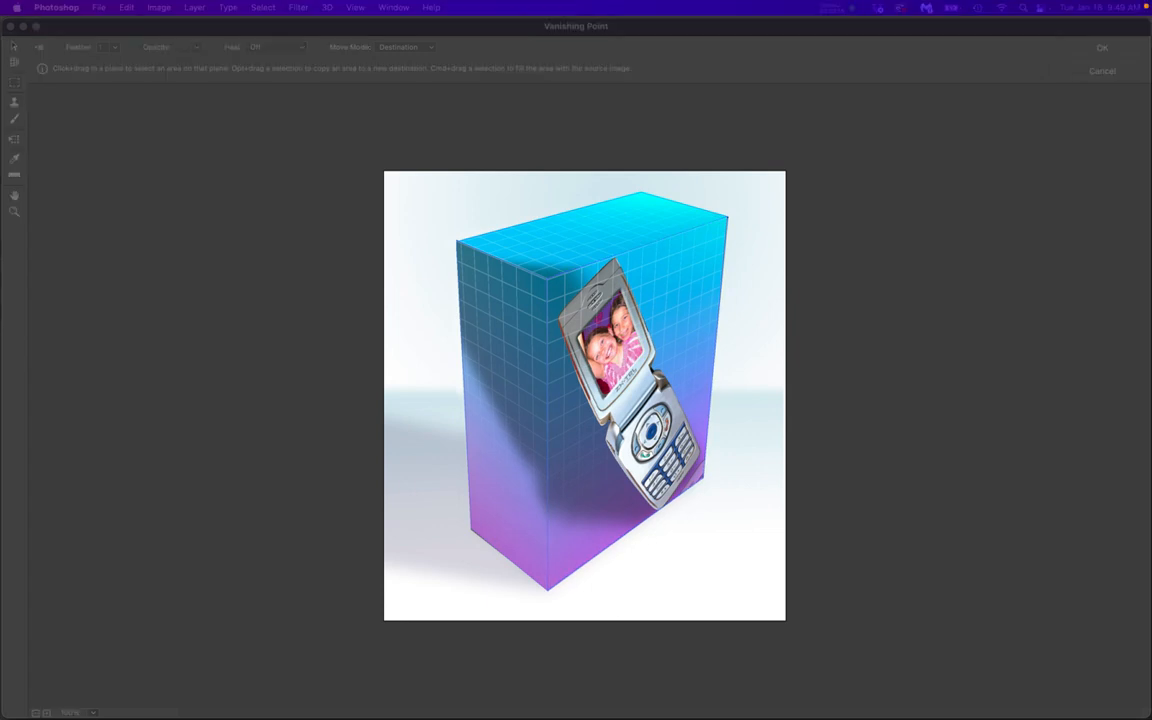
Look over the finished box example image, and apply the Vanishing Point edit to Layer 1
{"action": "left_click_drag", "start_coordinate": [1150, 150], "coordinate": [907, 113]}
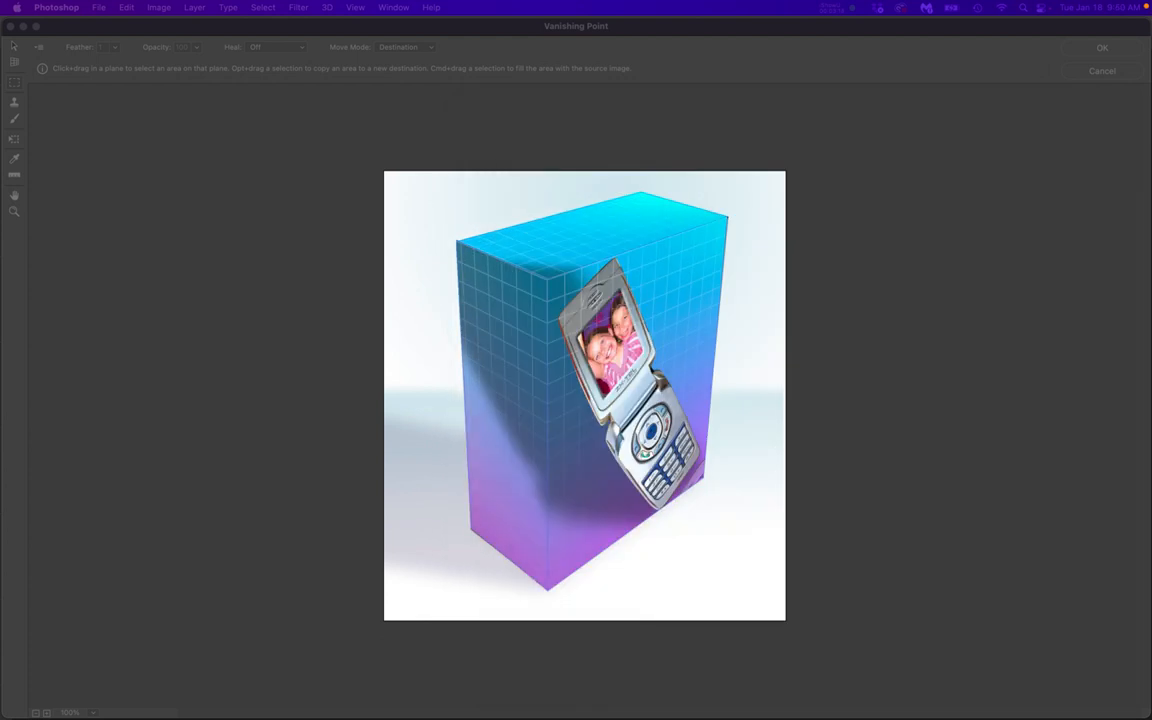
{"action": "left_click", "coordinate": [1036, 185]}
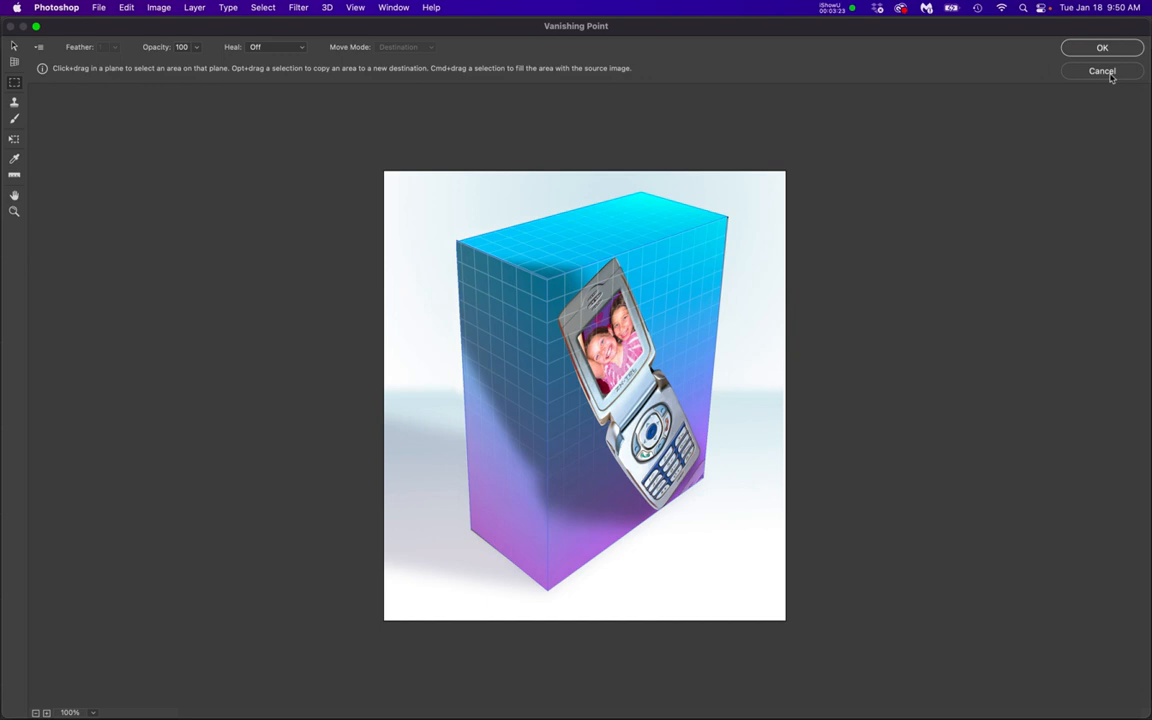
{"action": "left_click", "coordinate": [1106, 47]}
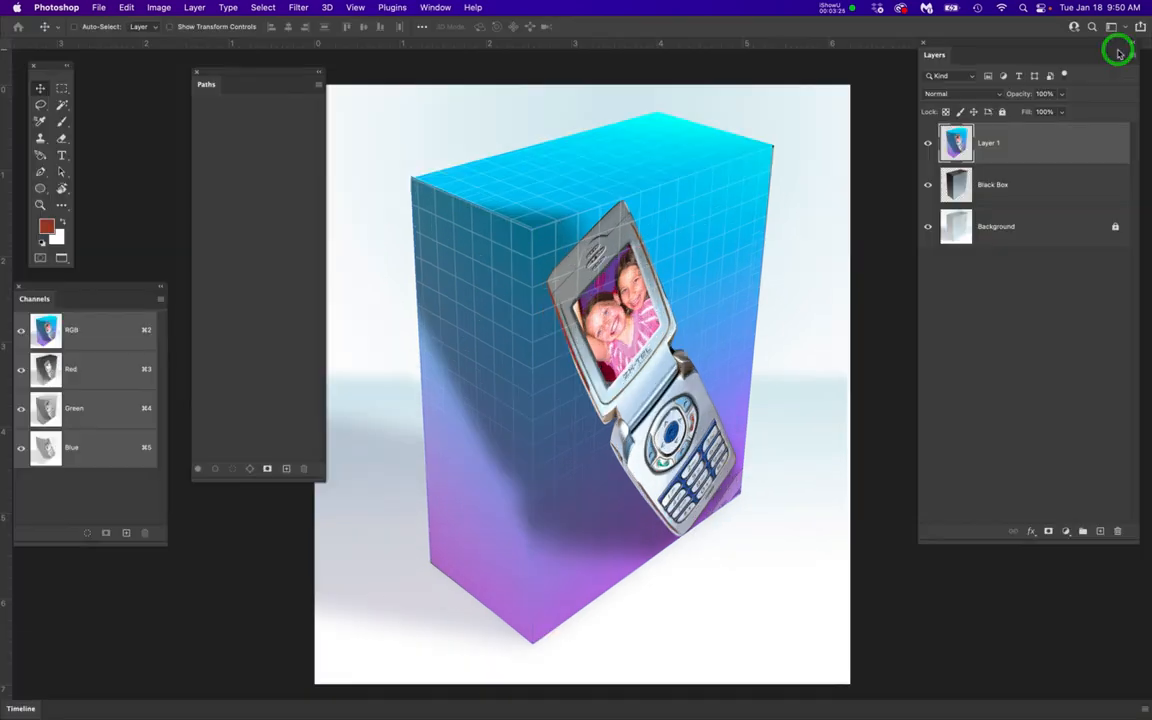
Add a new layer above Layer 1 and switch to the ZX-Tel logo document in Illustrator
{"action": "left_click", "coordinate": [1100, 532]}
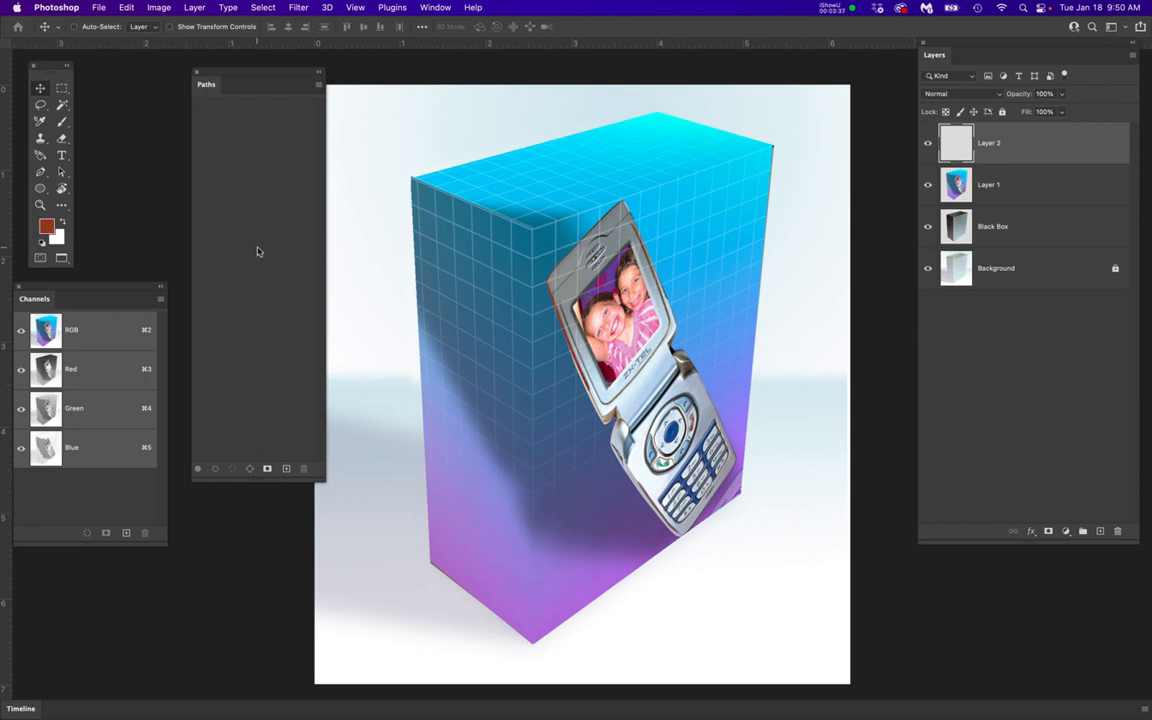
{"action": "mouse_move", "coordinate": [4, 222]}
{"action": "left_click", "coordinate": [12, 346]}
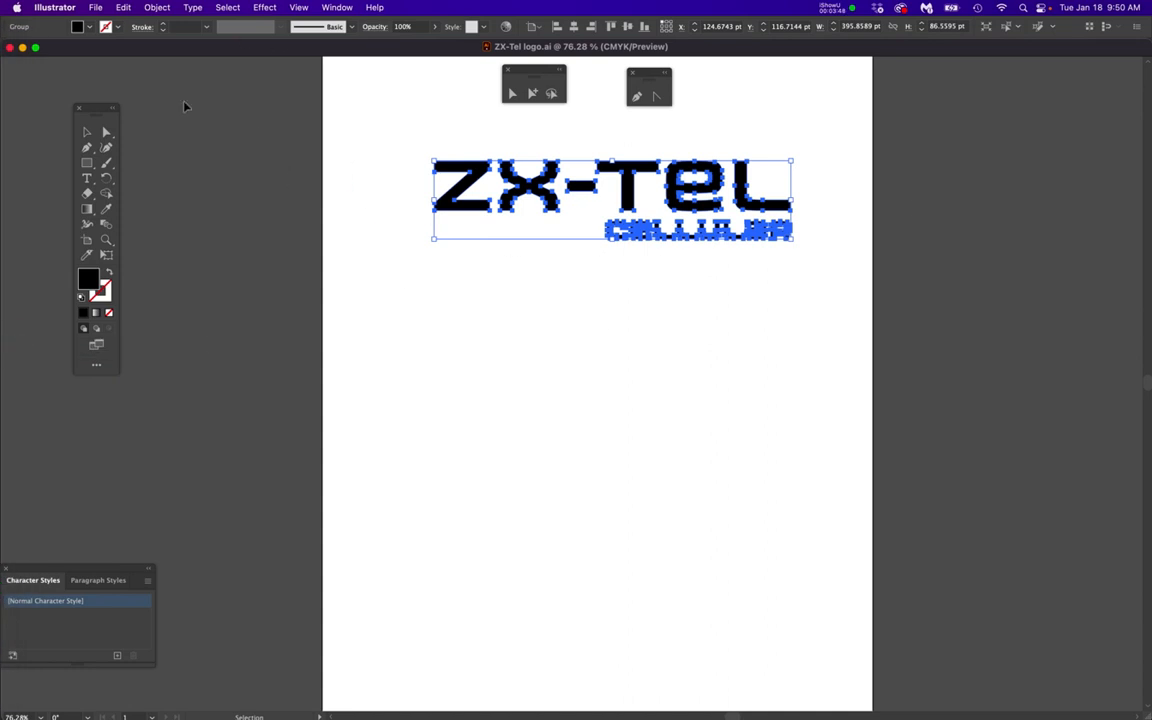
Set Illustrator's clipboard handling preferences to AICB (no transparency support) with Preserve Paths
{"action": "left_click_drag", "start_coordinate": [57, 9], "coordinate": [206, 219]}
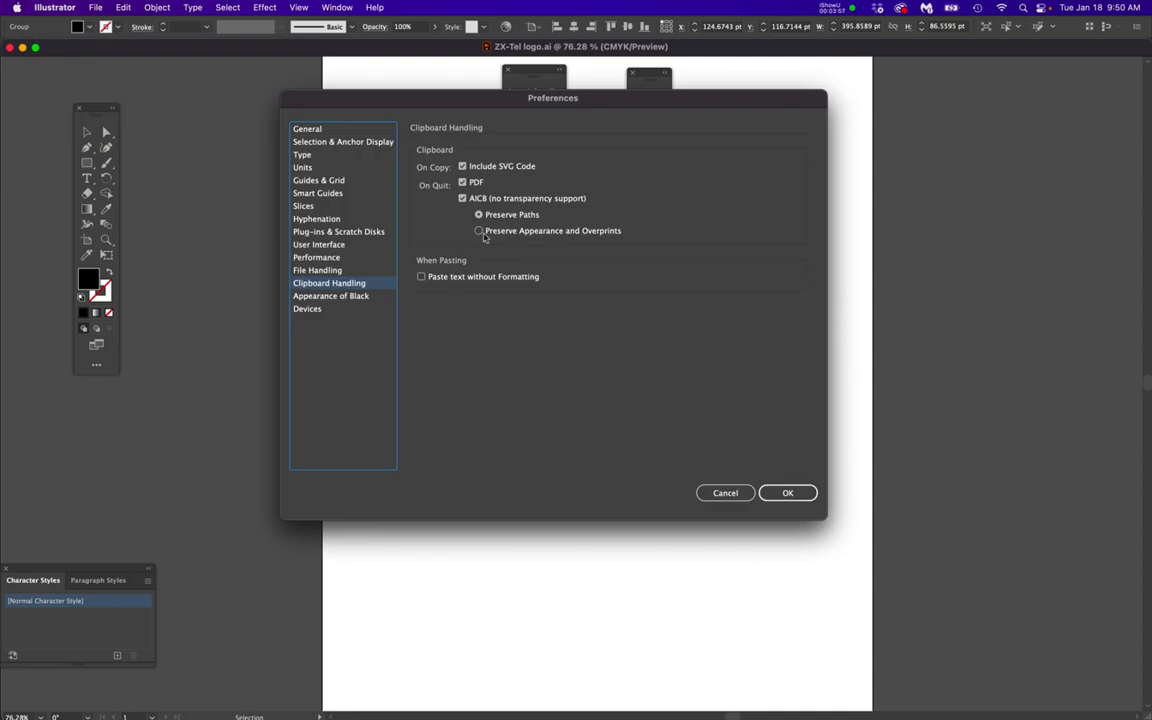
{"action": "left_click", "coordinate": [462, 199]}
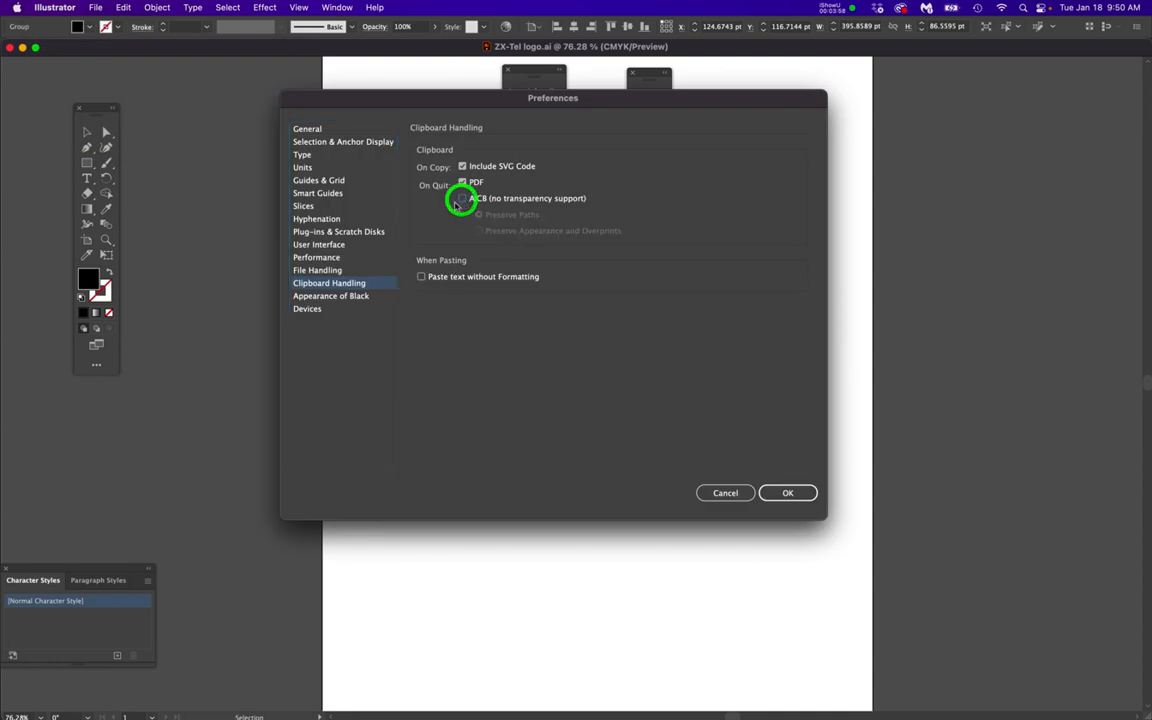
{"action": "left_click", "coordinate": [462, 199]}
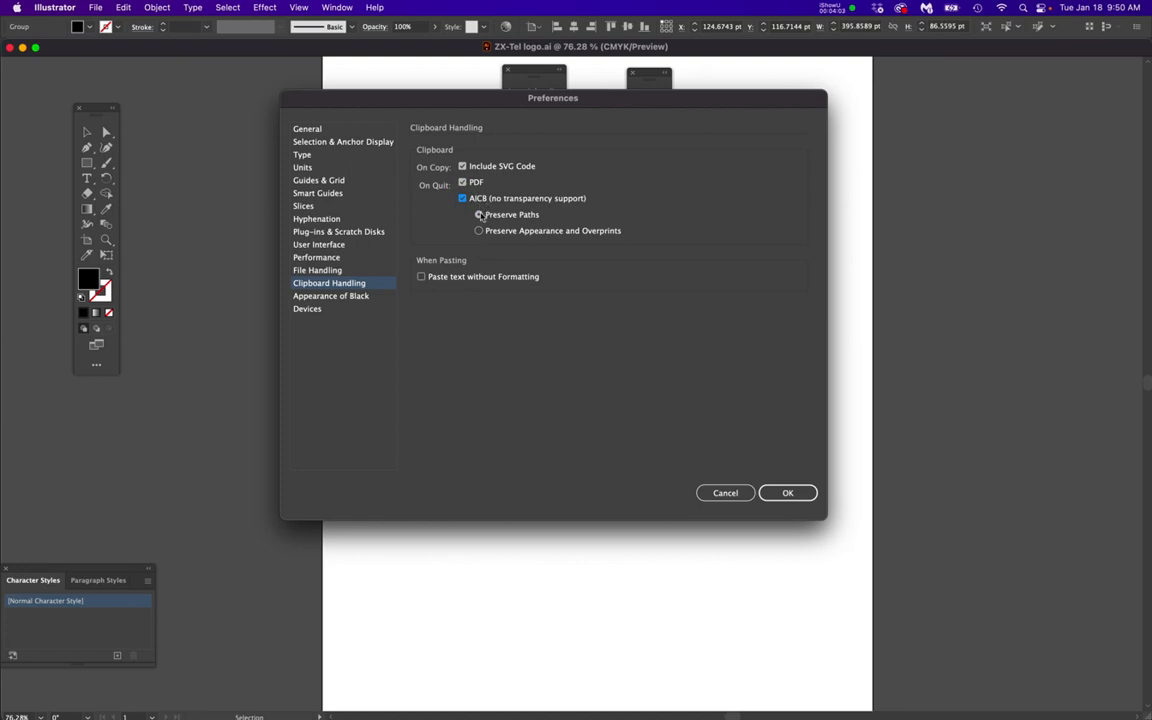
{"action": "left_click", "coordinate": [795, 493]}
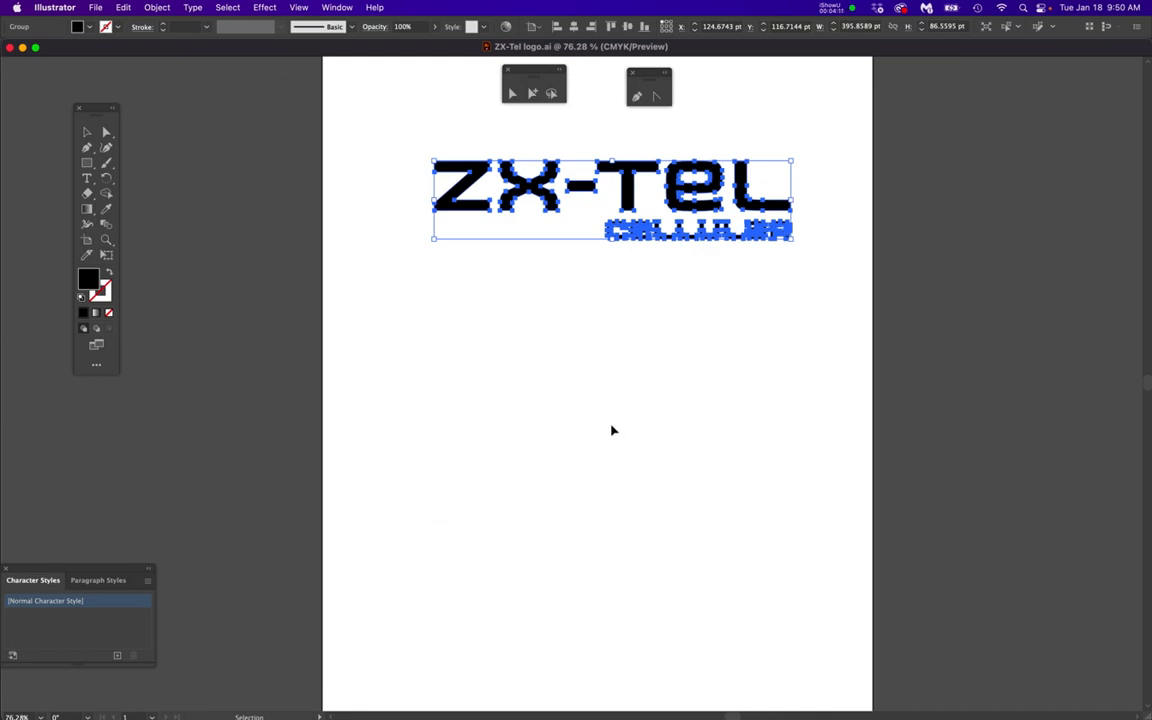
Select the entire ZX-Tel Cellular logo, copy it, and switch back to the box document in Photoshop
{"action": "left_click", "coordinate": [414, 200]}
{"action": "left_click", "coordinate": [400, 142]}
{"action": "left_click_drag", "start_coordinate": [400, 142], "coordinate": [809, 273]}
{"action": "key", "text": "a"}
{"action": "key", "text": "super+c"}
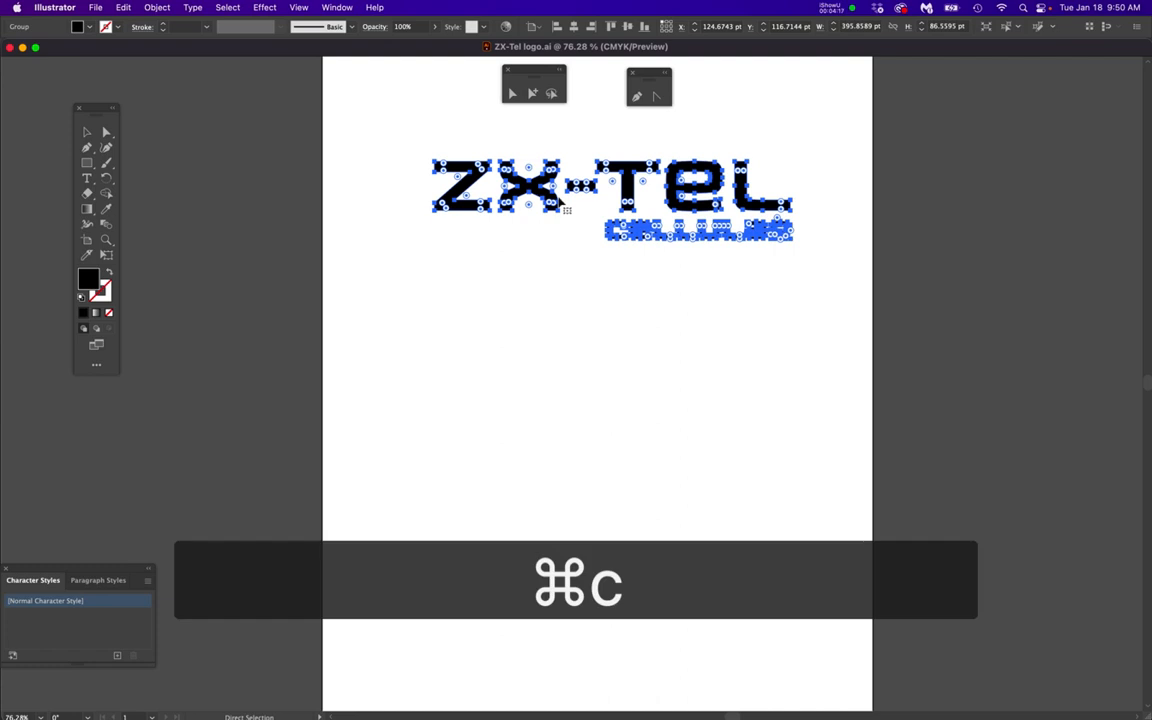
{"action": "key", "text": "v"}
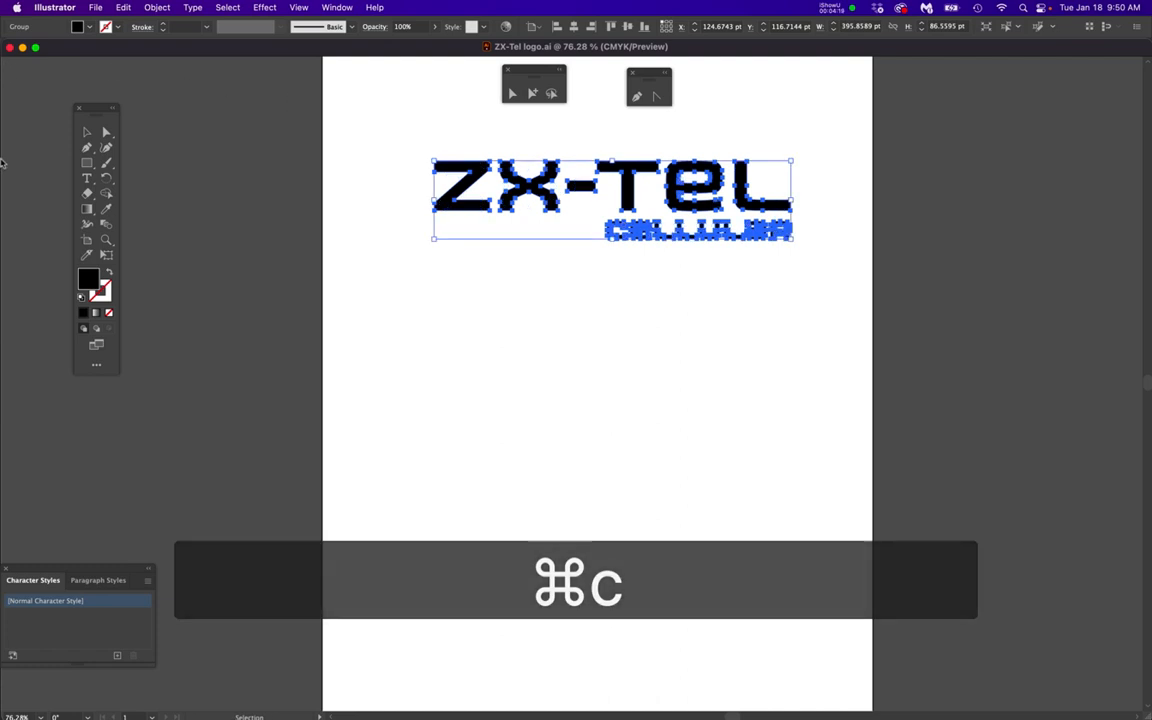
{"action": "mouse_move", "coordinate": [2, 188]}
{"action": "left_click", "coordinate": [14, 331]}
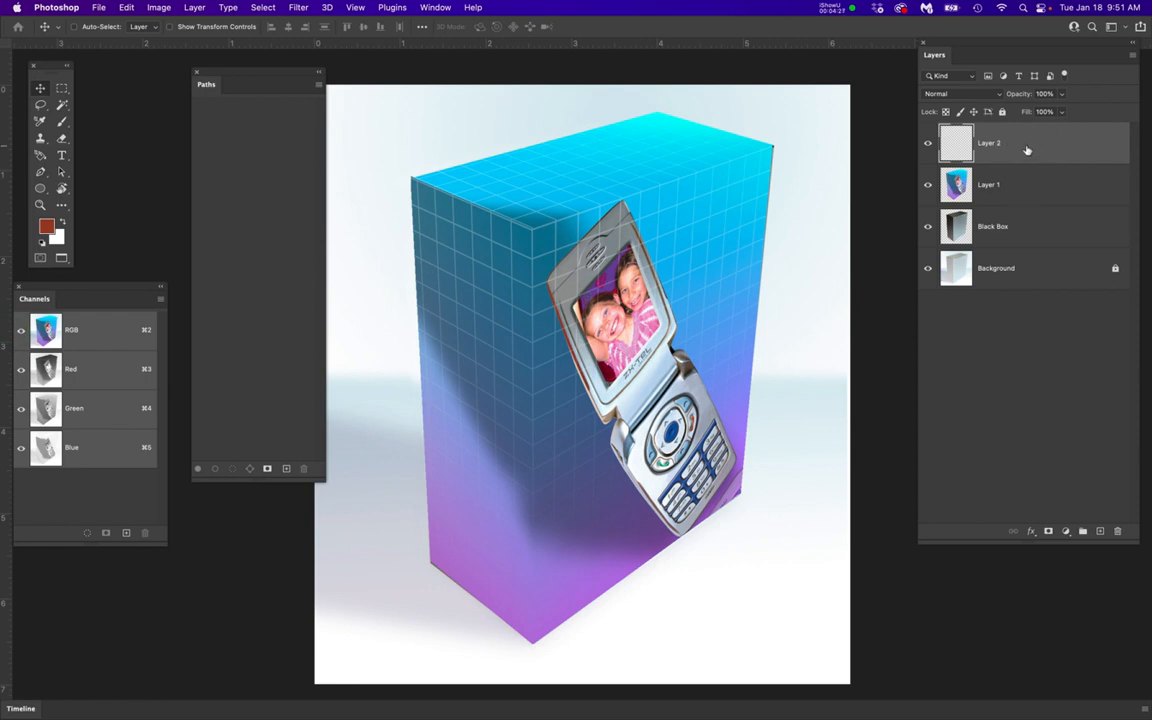
Deselect all layers and paste the copied logo as a path
{"action": "left_click", "coordinate": [1018, 462]}
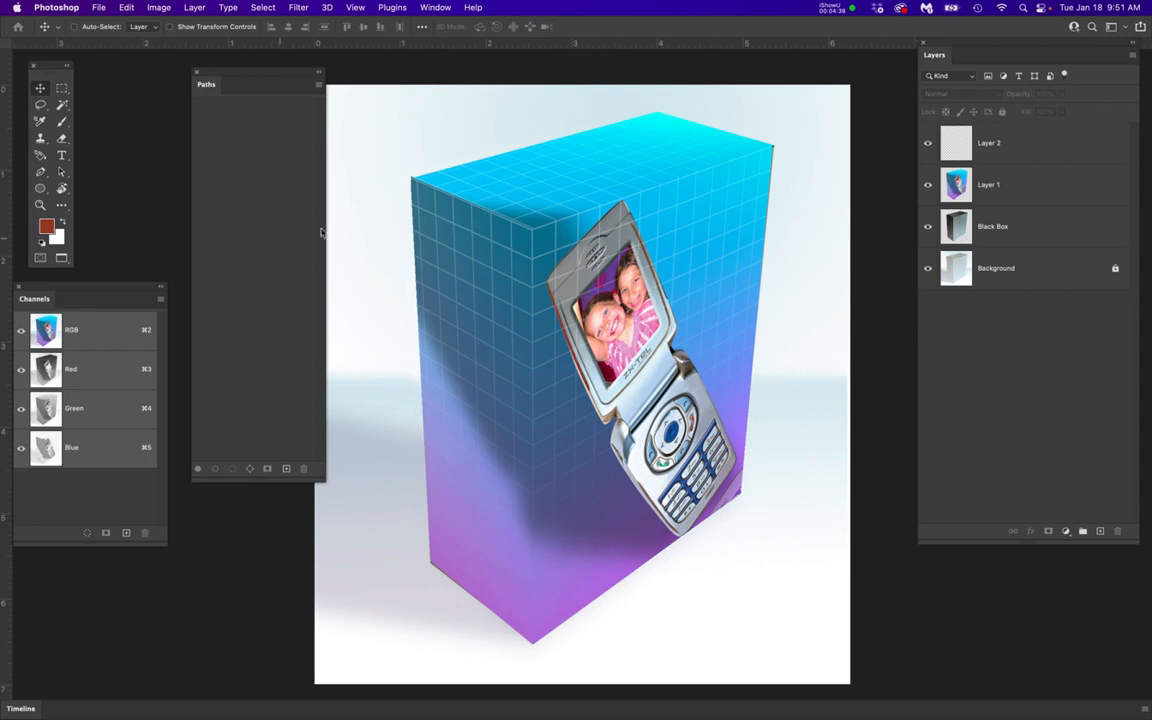
{"action": "key", "text": "super+v"}
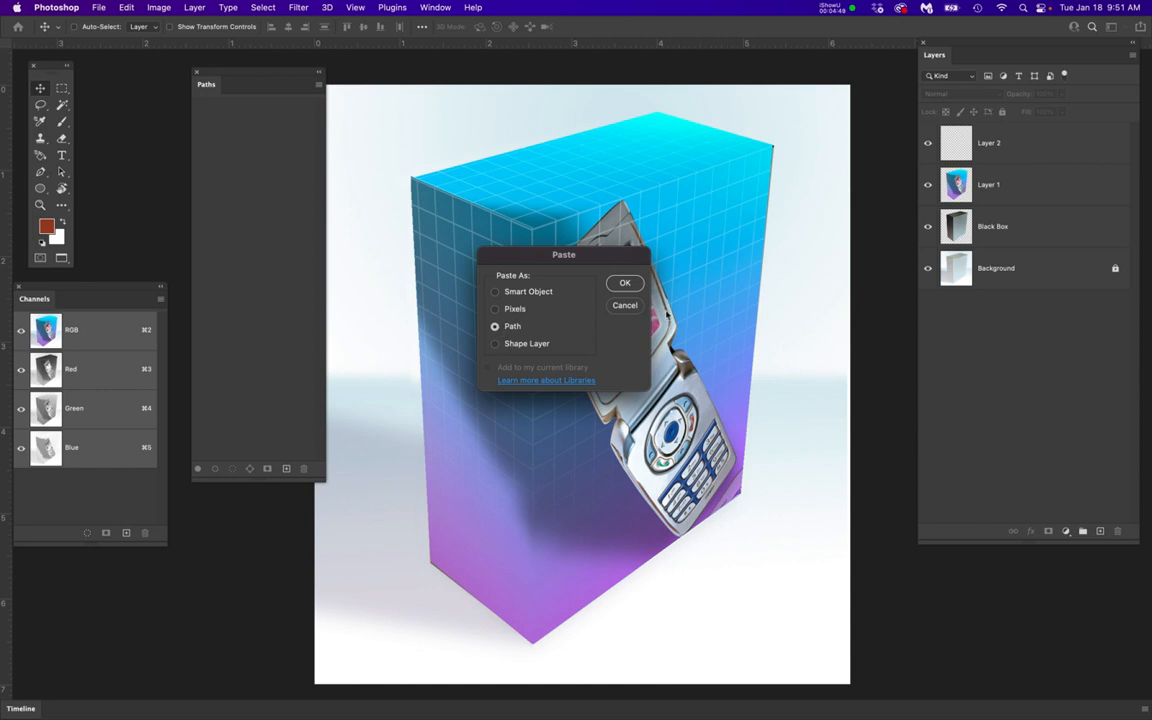
{"action": "left_click", "coordinate": [632, 289]}
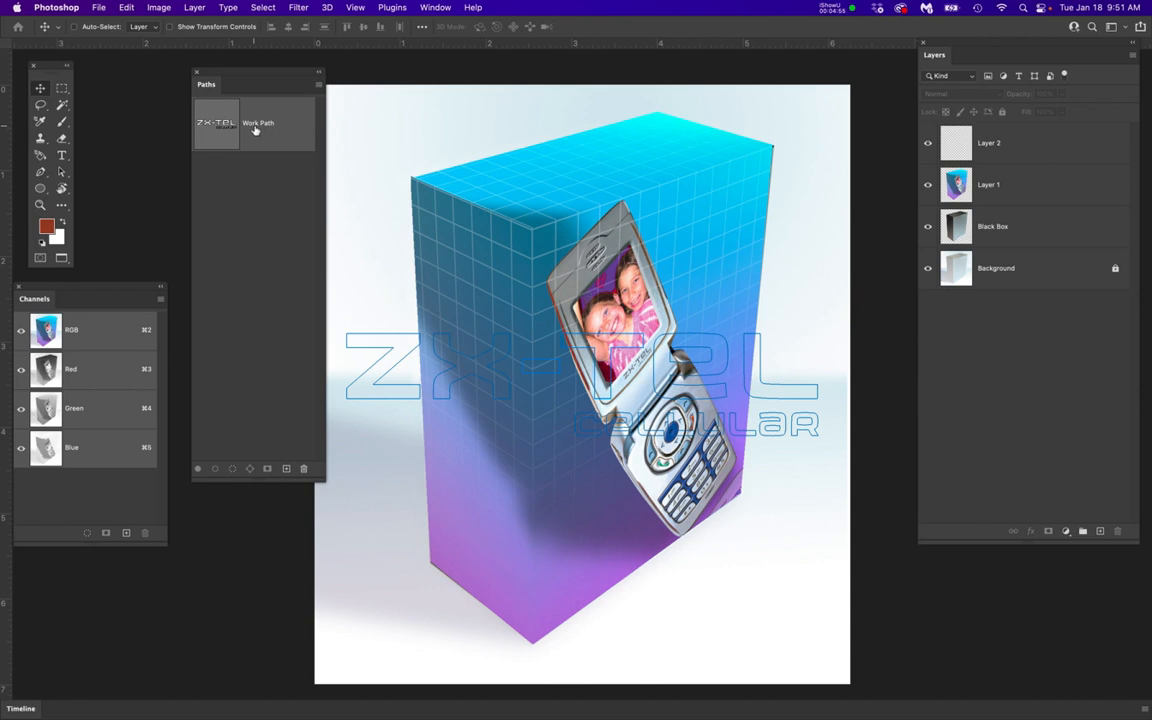
Save the logo's work path under the name Zxtel Logo and deselect it
{"action": "double_click", "coordinate": [255, 125]}
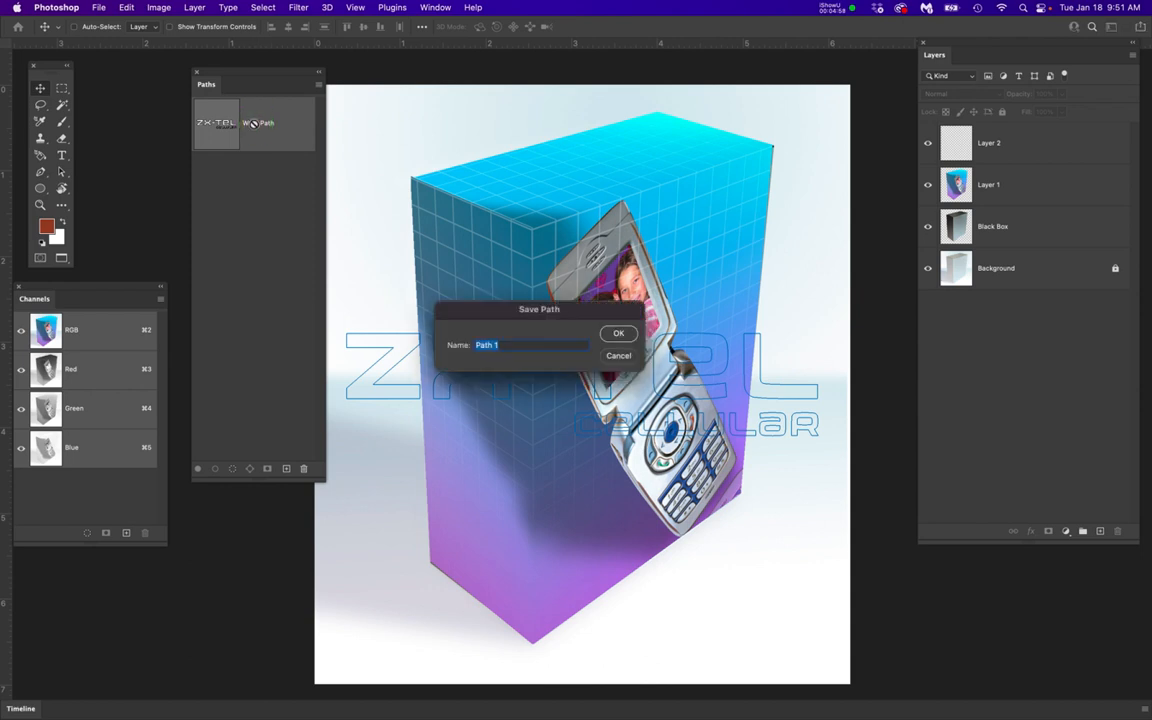
{"action": "type", "text": "Zxtel Logo"}
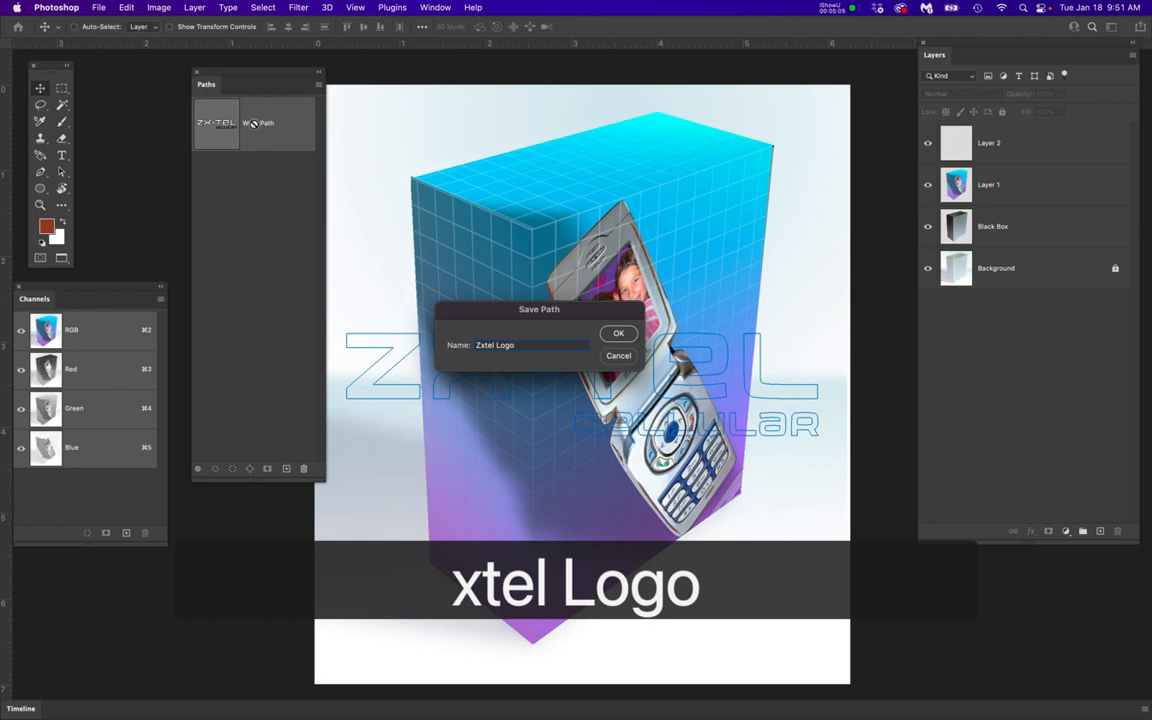
{"action": "left_click", "coordinate": [619, 334]}
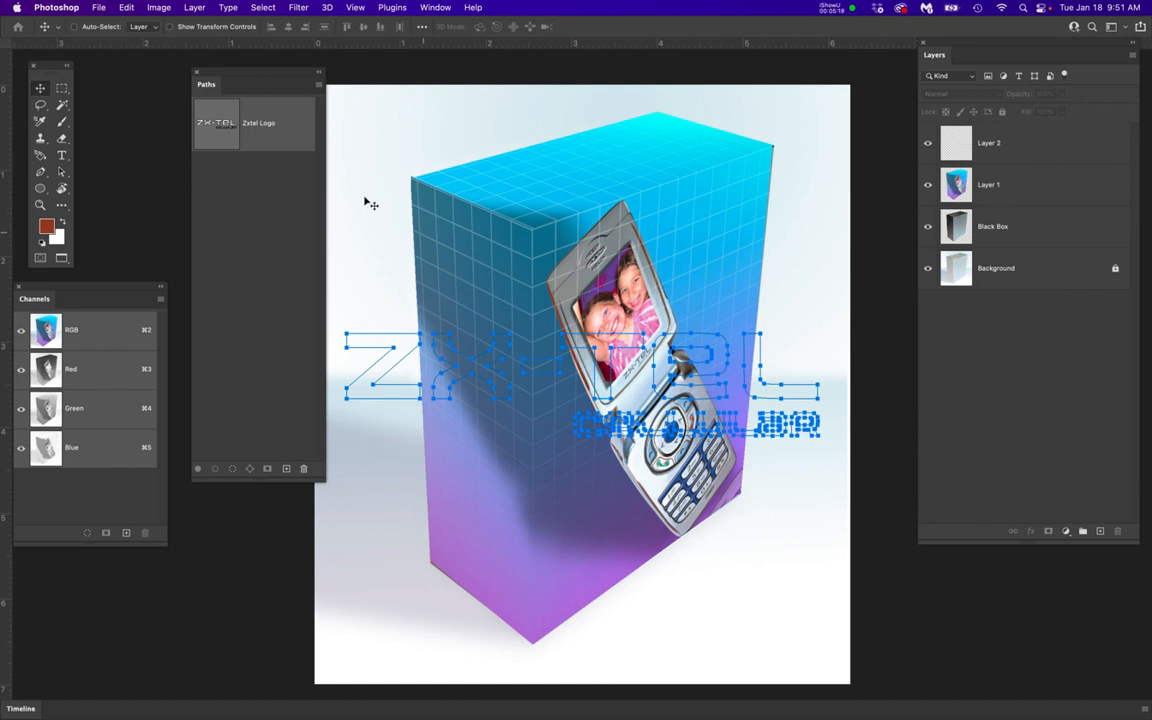
{"action": "left_click", "coordinate": [264, 200]}
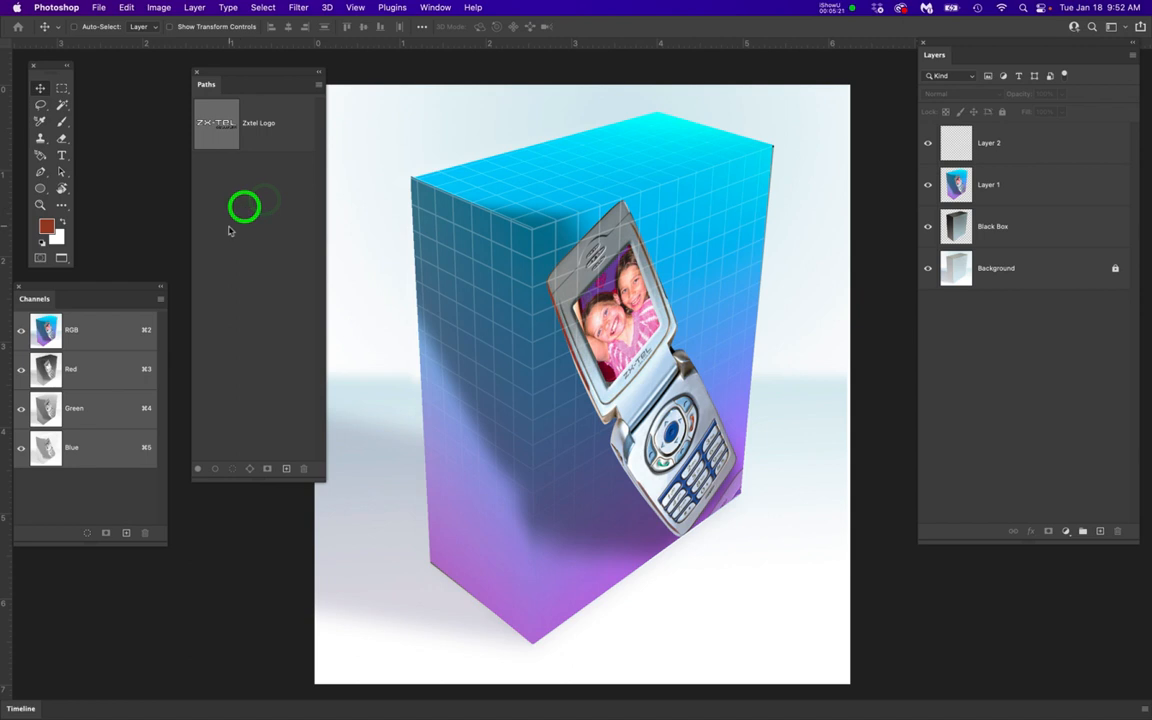
{"action": "left_click", "coordinate": [259, 220]}
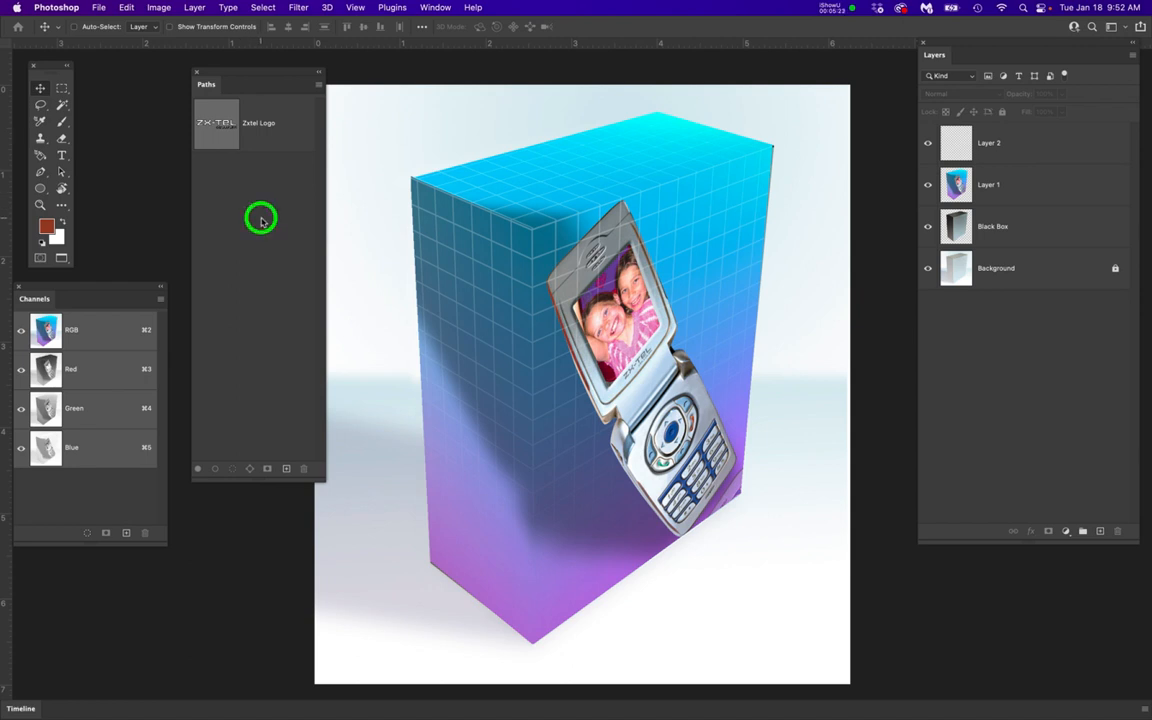
{"action": "left_click", "coordinate": [1045, 411]}
{"action": "left_click", "coordinate": [231, 197]}
Switch to Illustrator and close the ZX-Tel logo document
{"action": "mouse_move", "coordinate": [4, 331]}
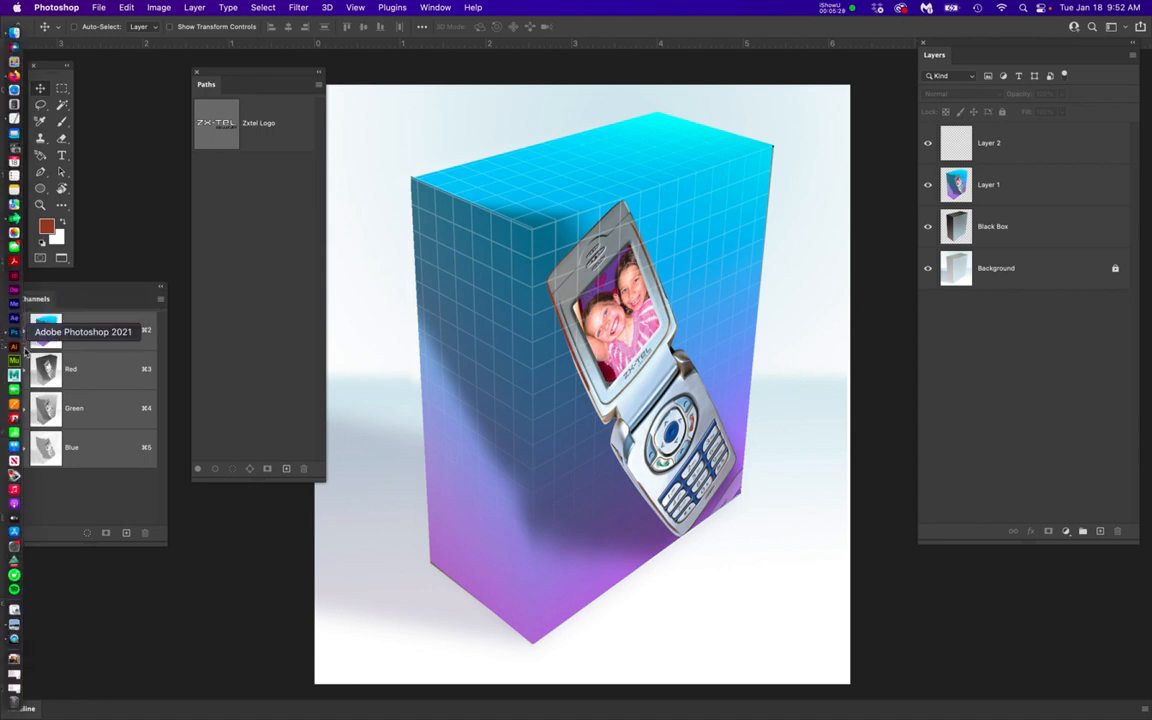
{"action": "left_click", "coordinate": [15, 346]}
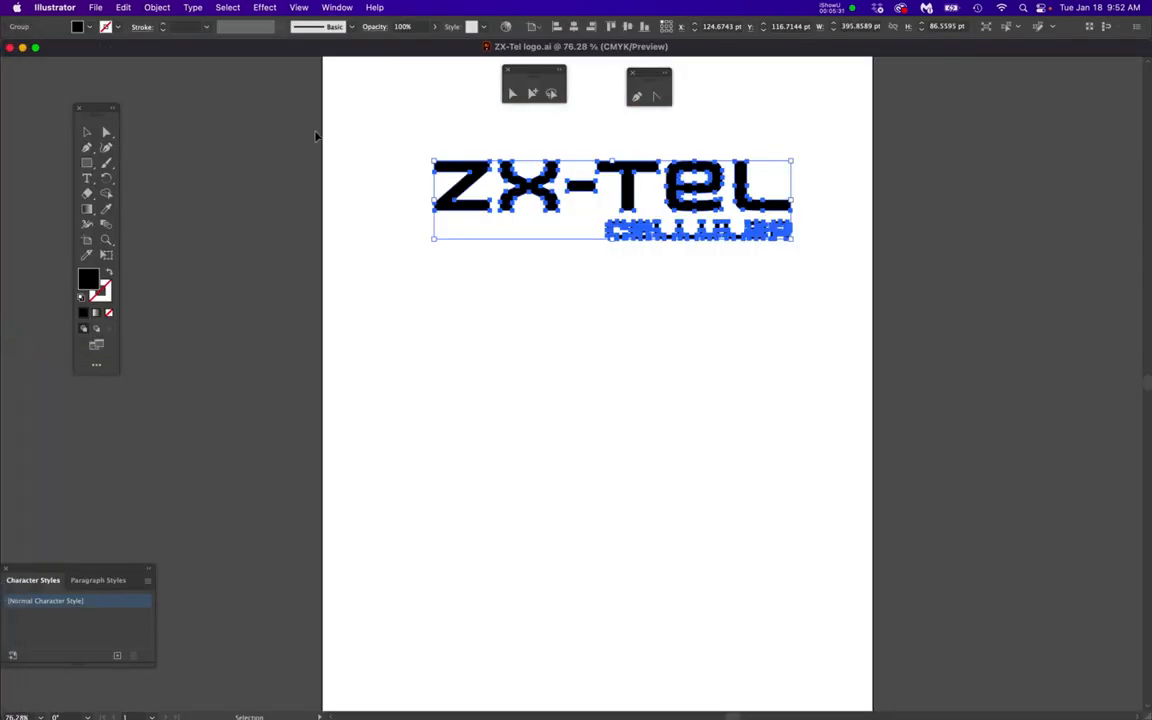
{"action": "left_click", "coordinate": [10, 47]}
Open special offer.ai from the Week_3_VanishingPoint Assets folder inside 2300HybridModules, 1_Fall2019New_Modules, Week_3-4_VanishingPoint
{"action": "left_click", "coordinate": [95, 7]}
{"action": "left_click", "coordinate": [116, 57]}
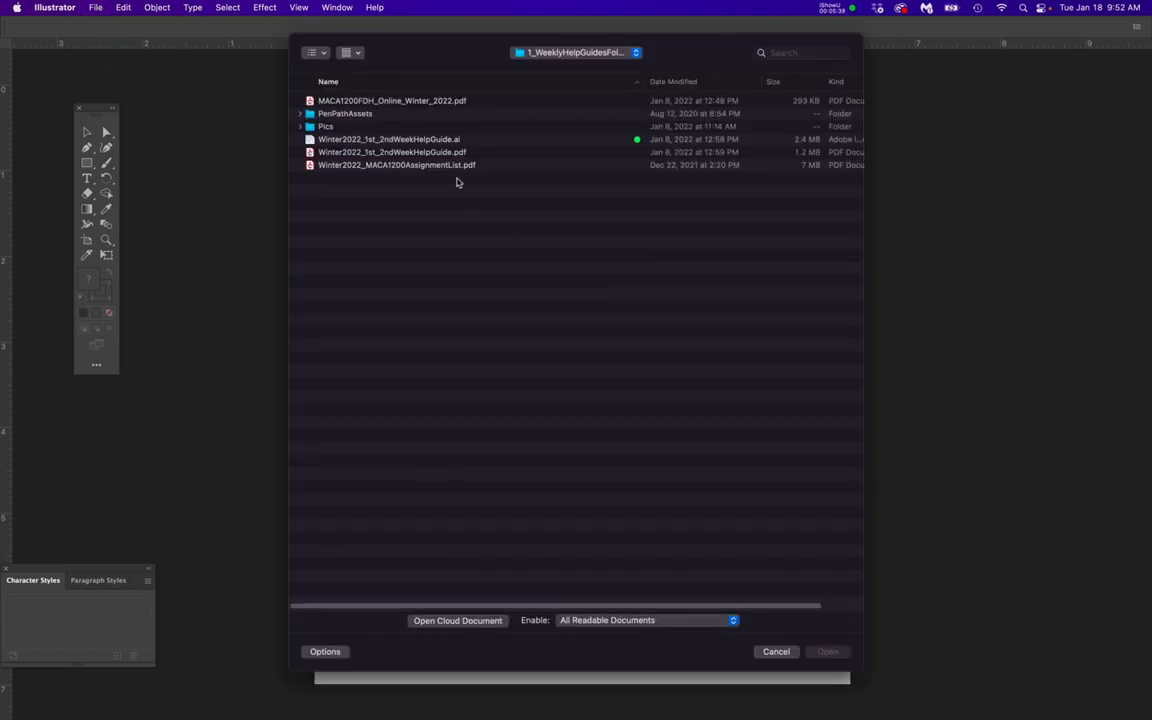
{"action": "left_click_drag", "start_coordinate": [550, 50], "coordinate": [552, 83]}
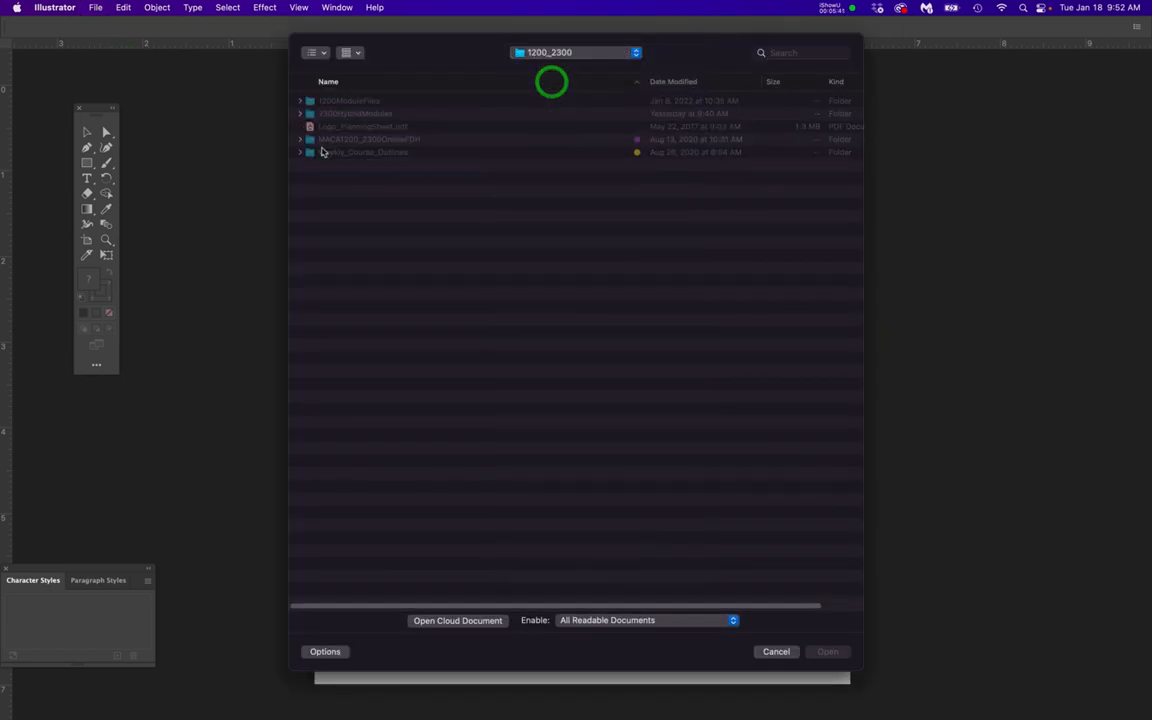
{"action": "left_click", "coordinate": [345, 115]}
{"action": "double_click", "coordinate": [345, 115]}
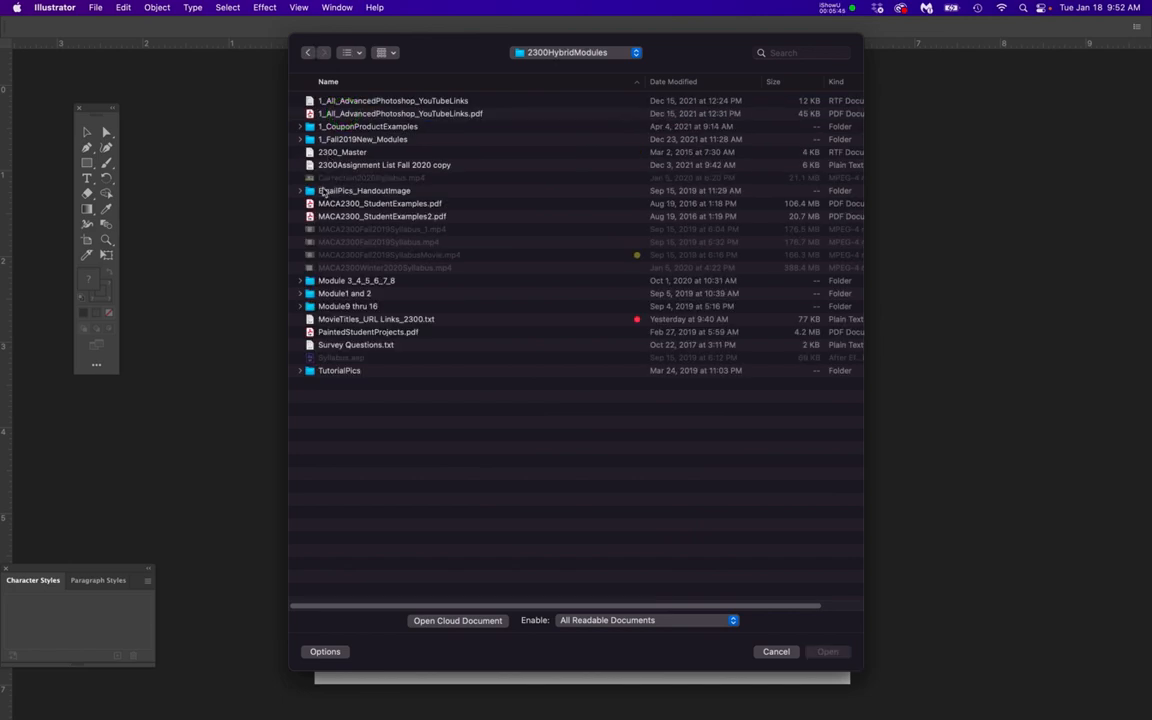
{"action": "double_click", "coordinate": [346, 141]}
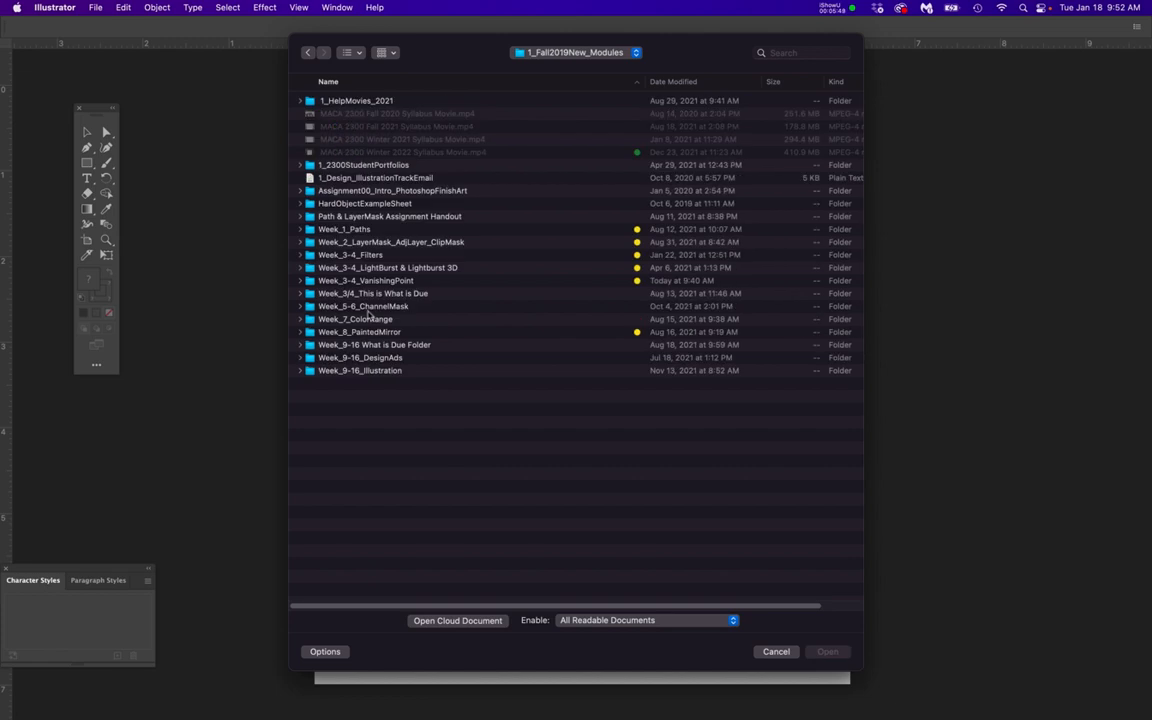
{"action": "double_click", "coordinate": [370, 281]}
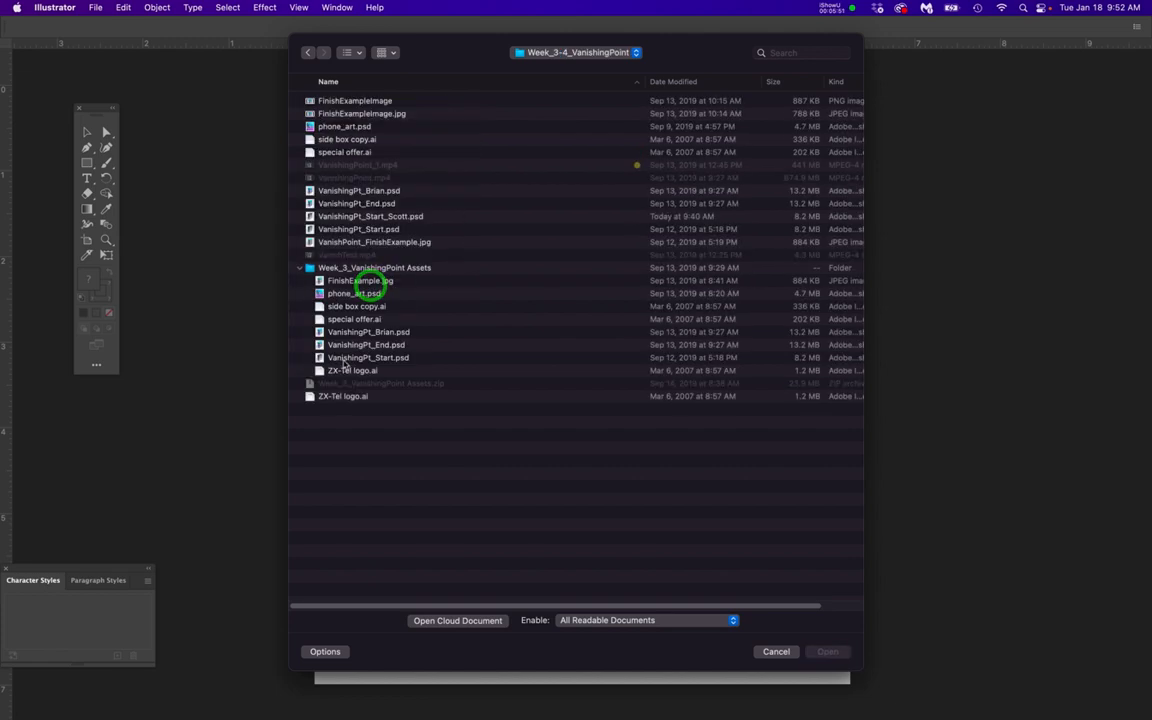
{"action": "left_click", "coordinate": [320, 321]}
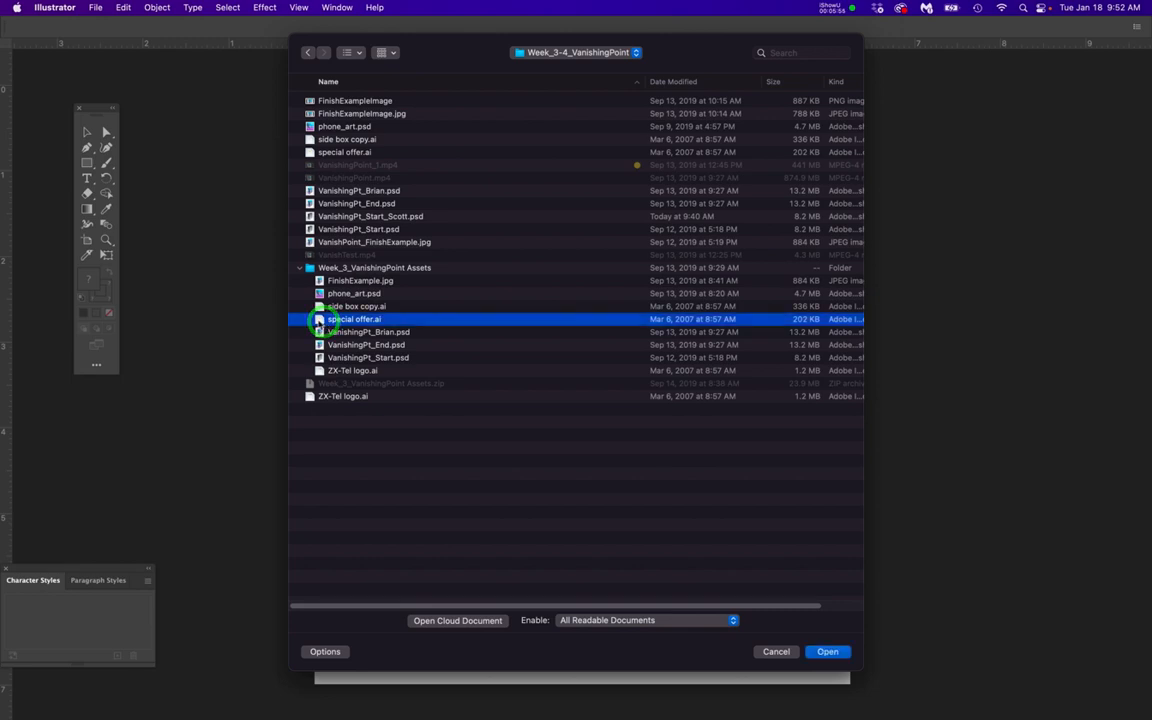
{"action": "double_click", "coordinate": [320, 320]}
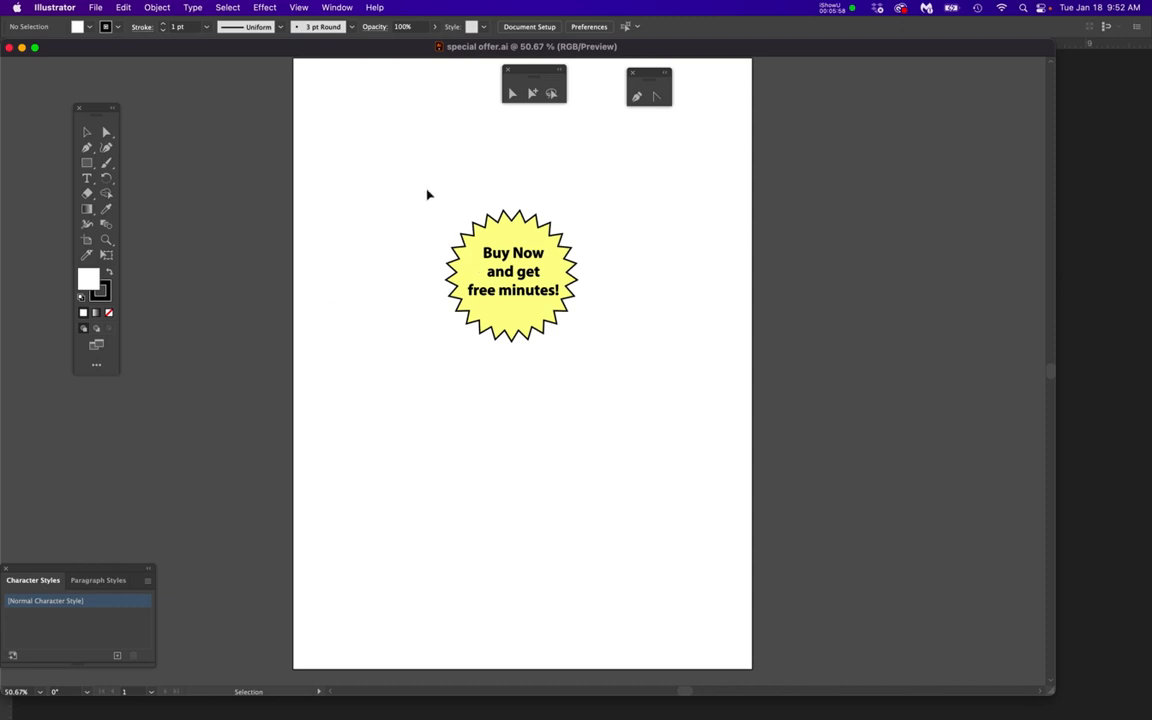
Export the starburst badge as special offer.png at High (300 ppi) with Type Optimized anti-aliasing and a transparent background, and close the document
{"action": "left_click_drag", "start_coordinate": [418, 188], "coordinate": [589, 370]}
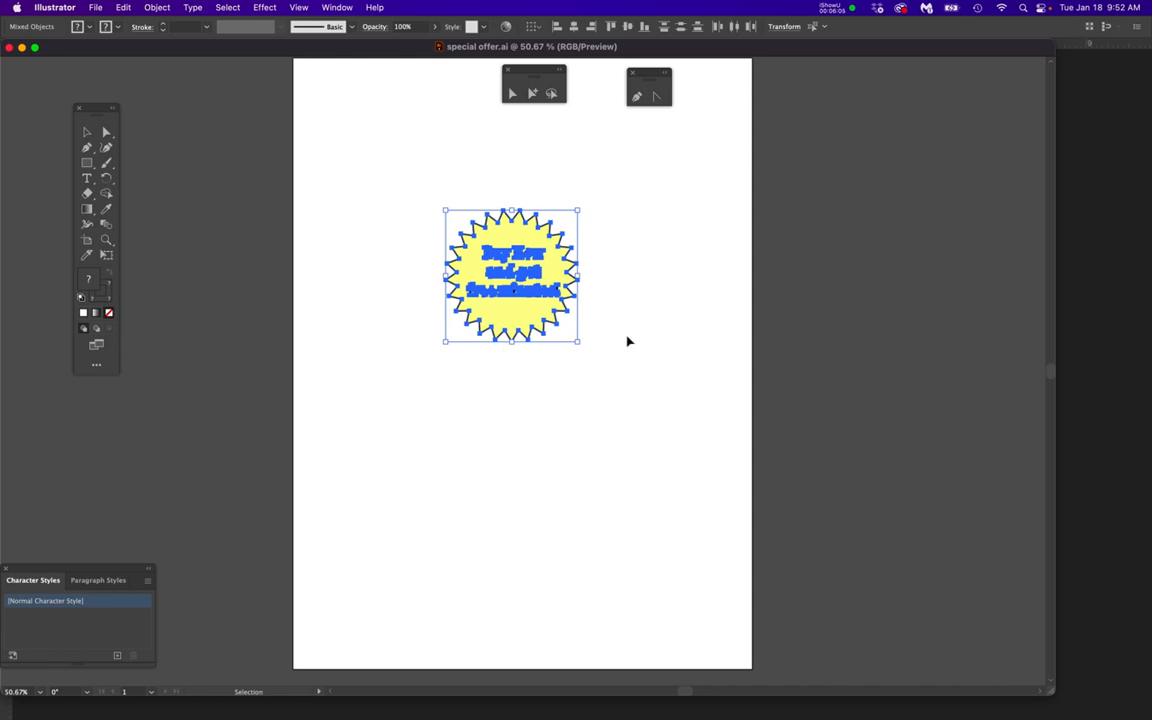
{"action": "left_click", "coordinate": [363, 260]}
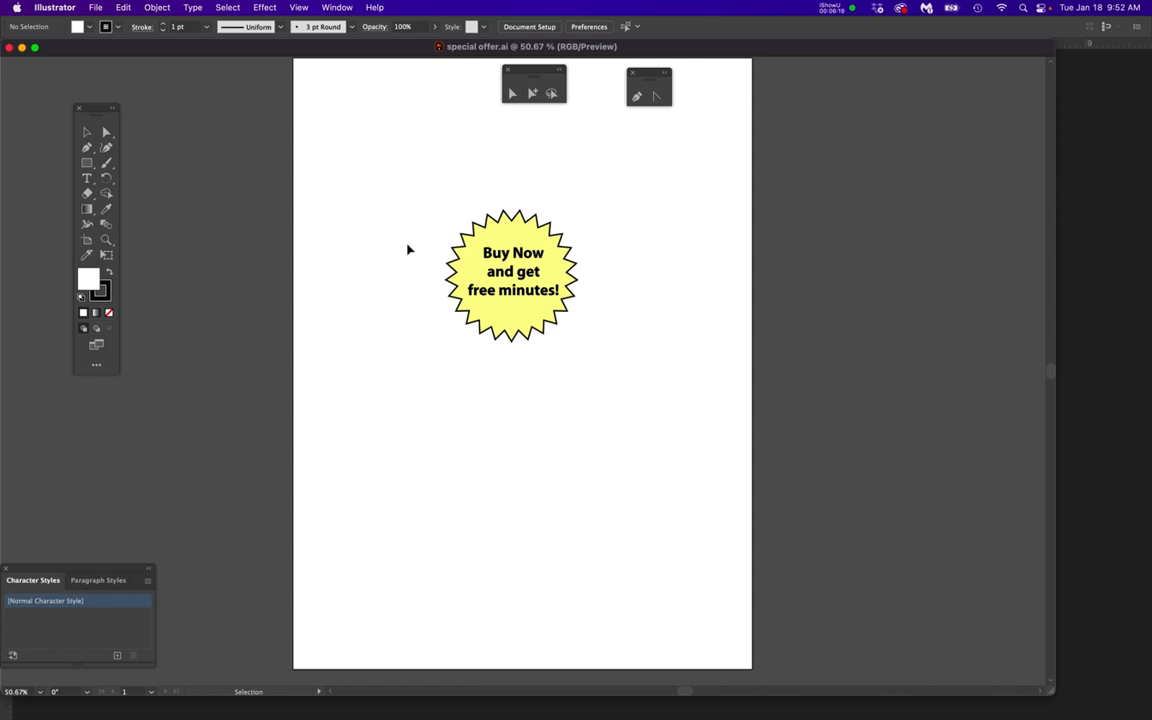
{"action": "left_click", "coordinate": [96, 7]}
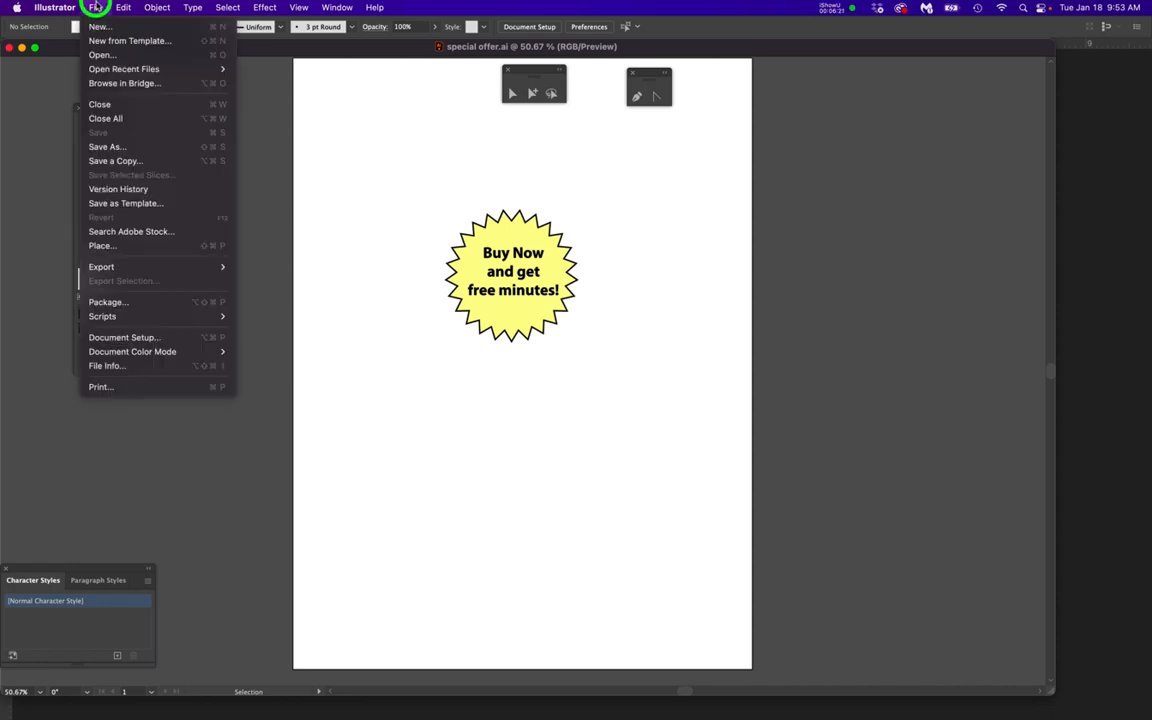
{"action": "mouse_move", "coordinate": [170, 266]}
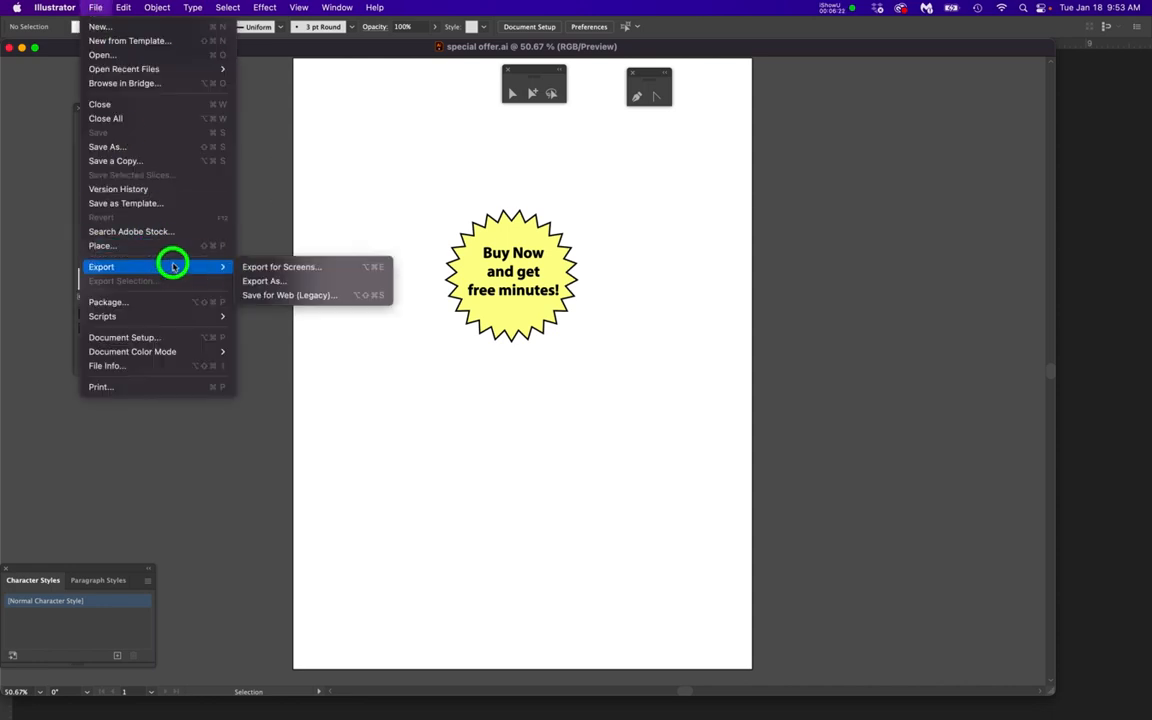
{"action": "left_click", "coordinate": [262, 281]}
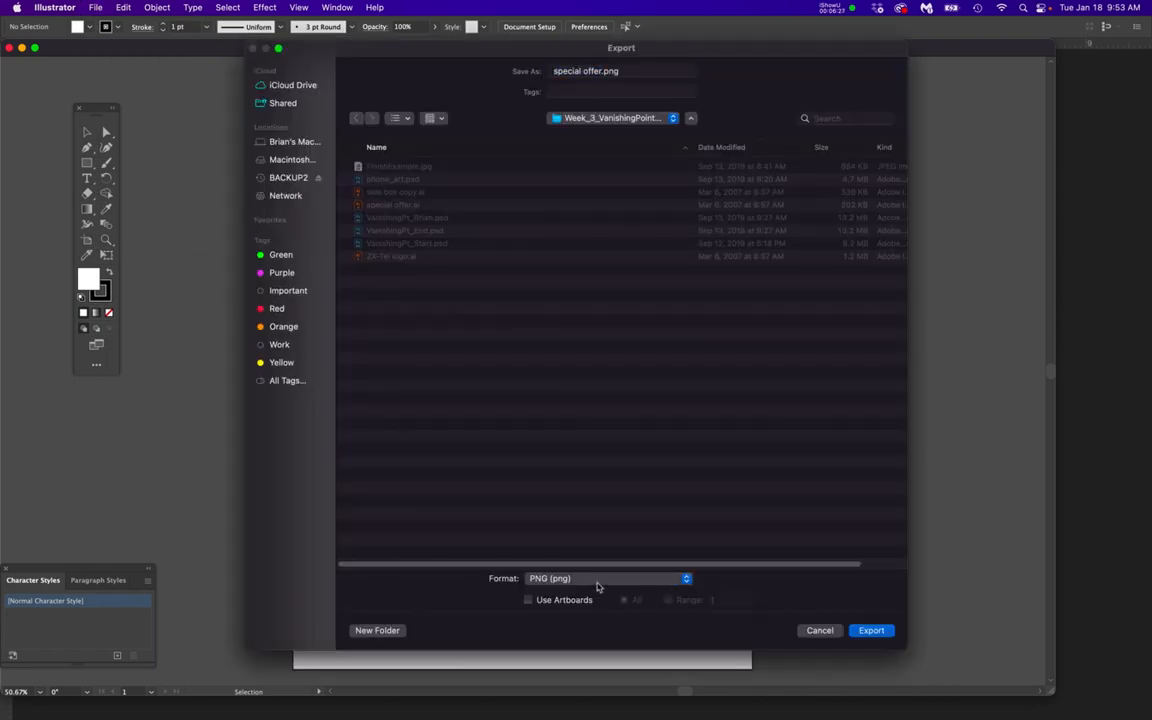
{"action": "left_click", "coordinate": [871, 630]}
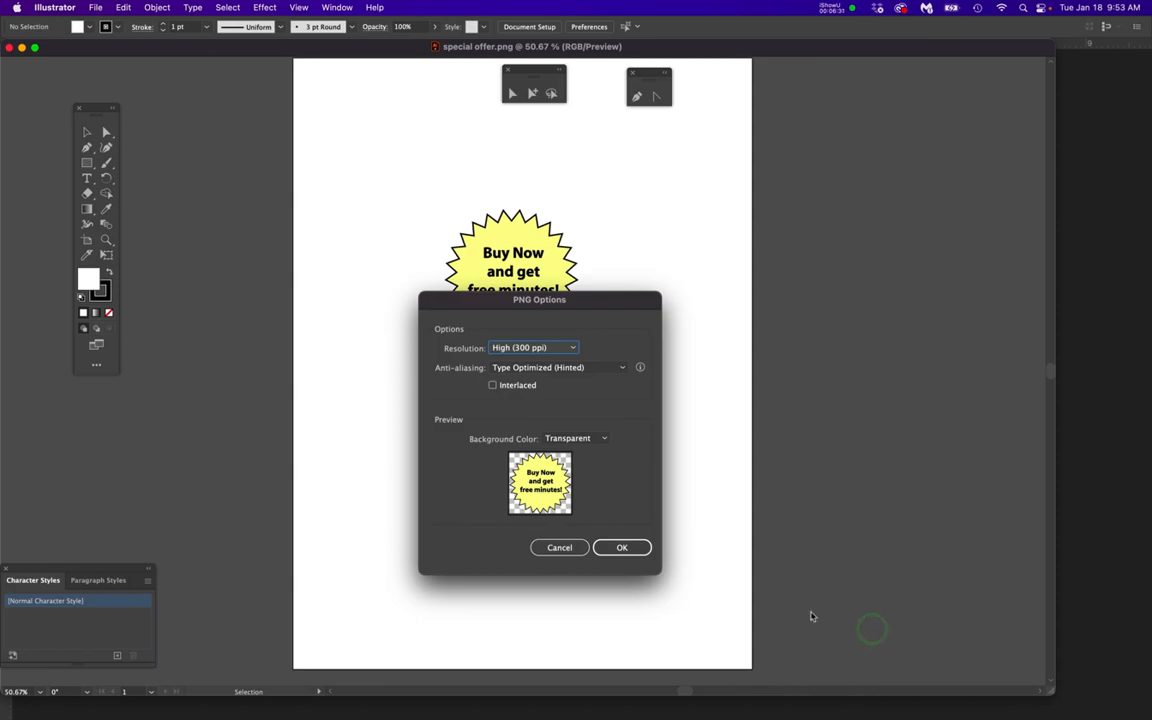
{"action": "left_click", "coordinate": [621, 547]}
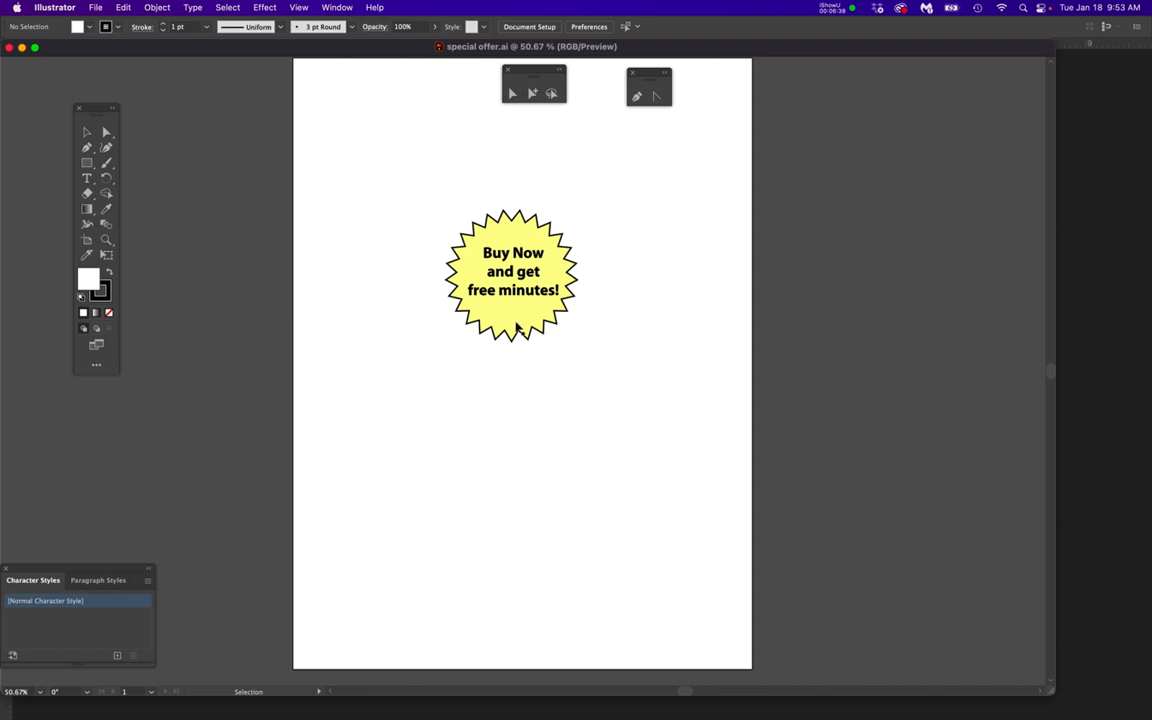
{"action": "left_click", "coordinate": [9, 47]}
Return to Photoshop and hide it, and minimize the iShowU Instant window to uncover the Finder folders
{"action": "left_click", "coordinate": [265, 262]}
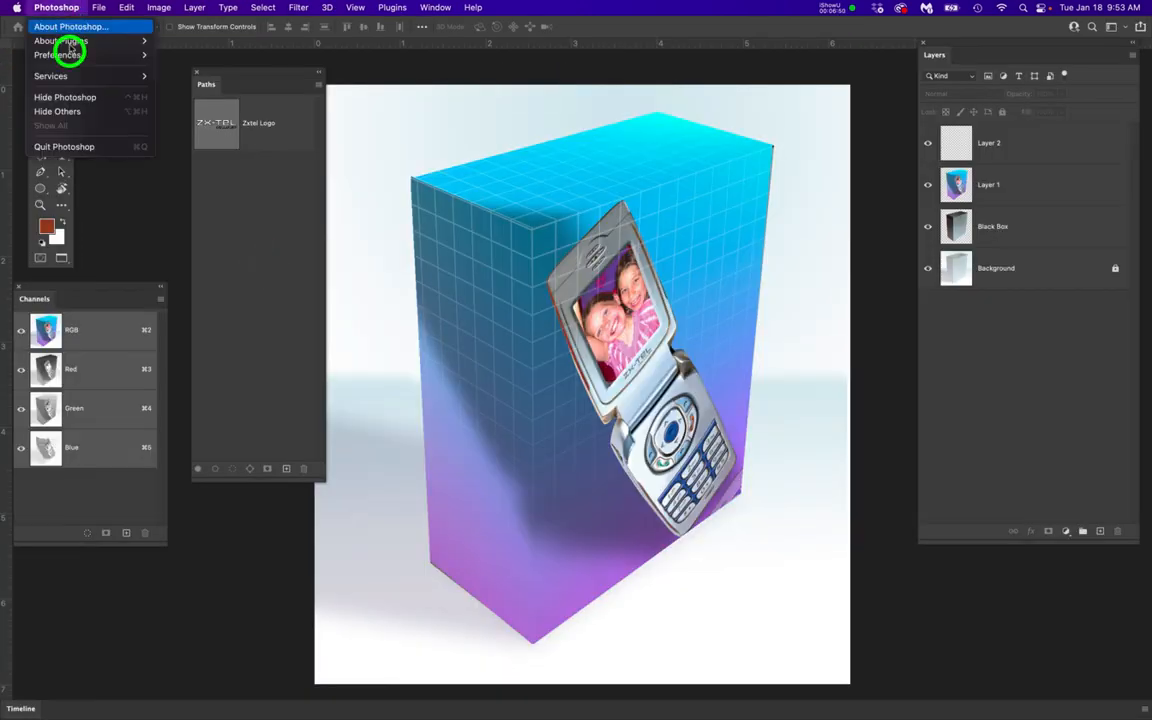
{"action": "left_click", "coordinate": [64, 97]}
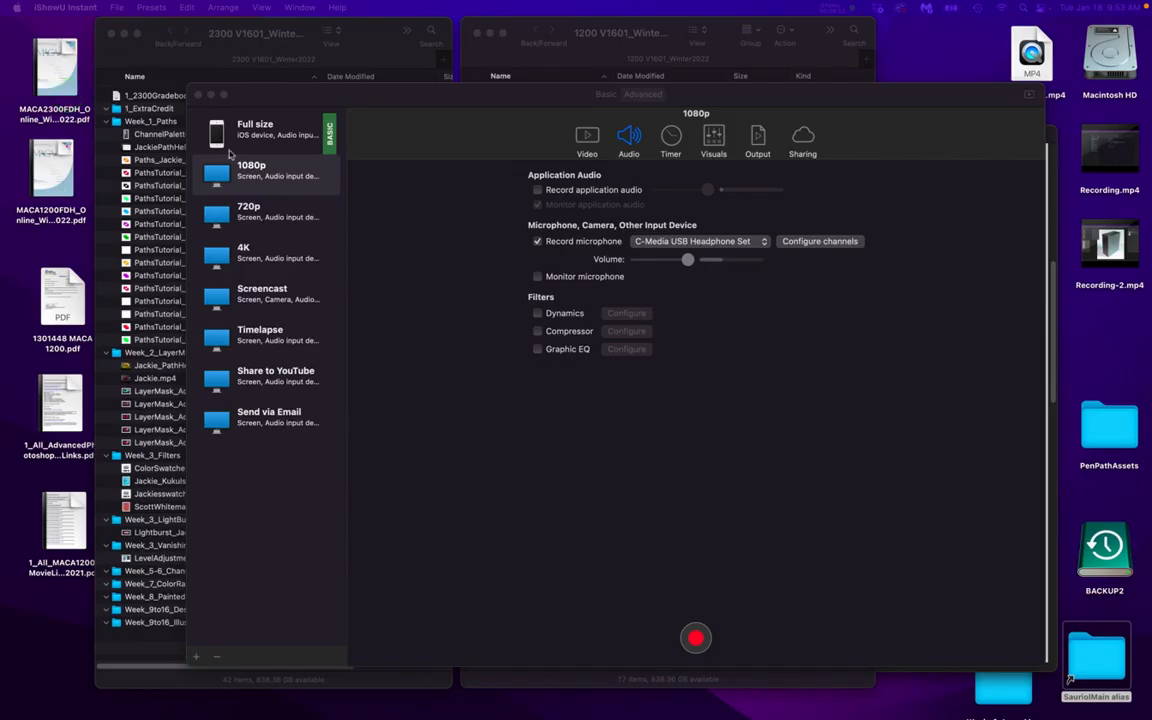
{"action": "left_click", "coordinate": [211, 96]}
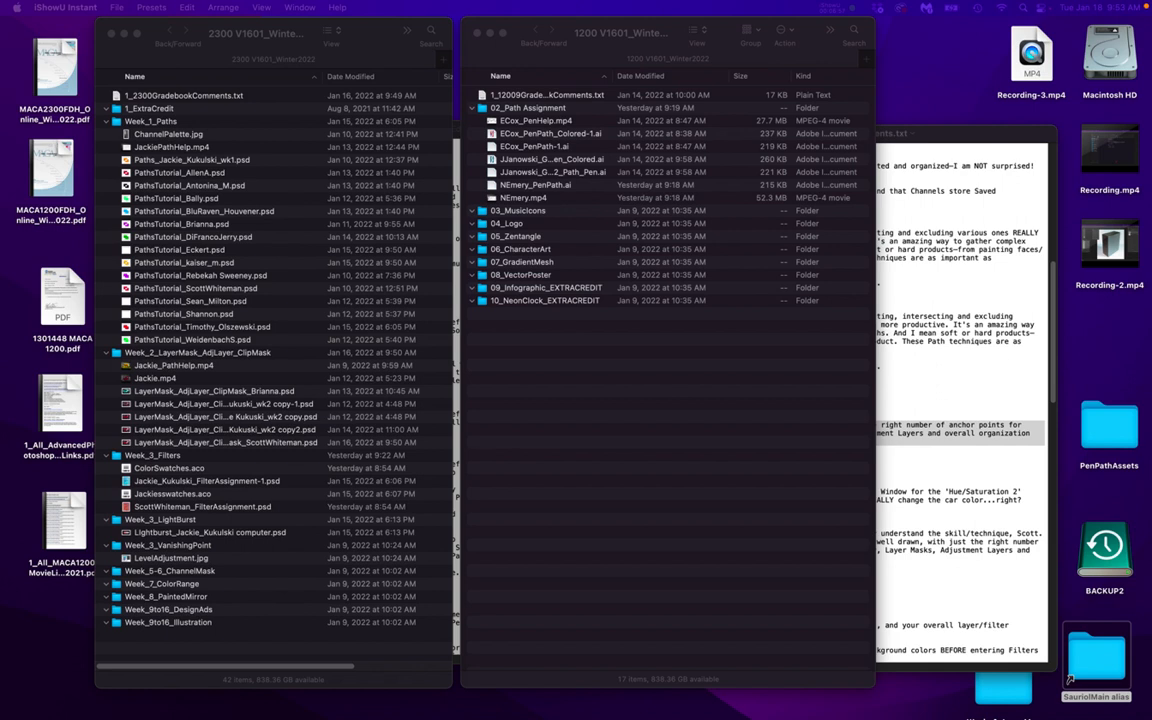
Open side box copy.ai from the Week_3_VanishingPoint Assets folder in Illustrator
{"action": "left_click_drag", "start_coordinate": [1150, 118], "coordinate": [598, 110]}
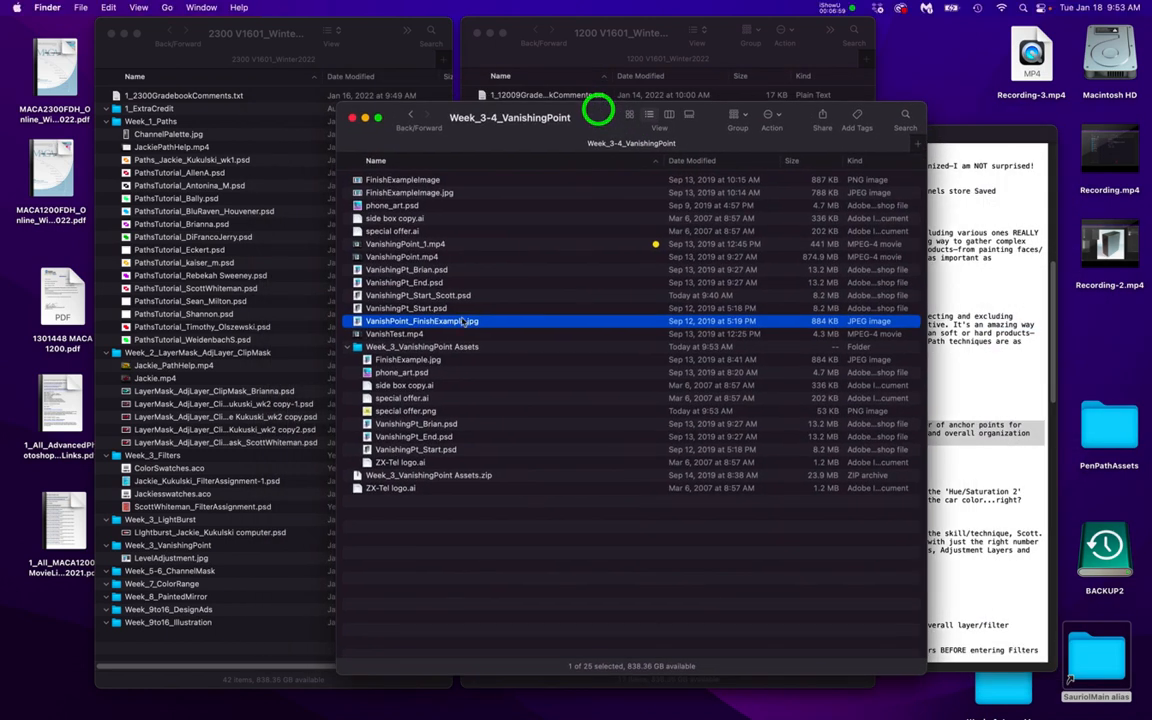
{"action": "left_click", "coordinate": [370, 386]}
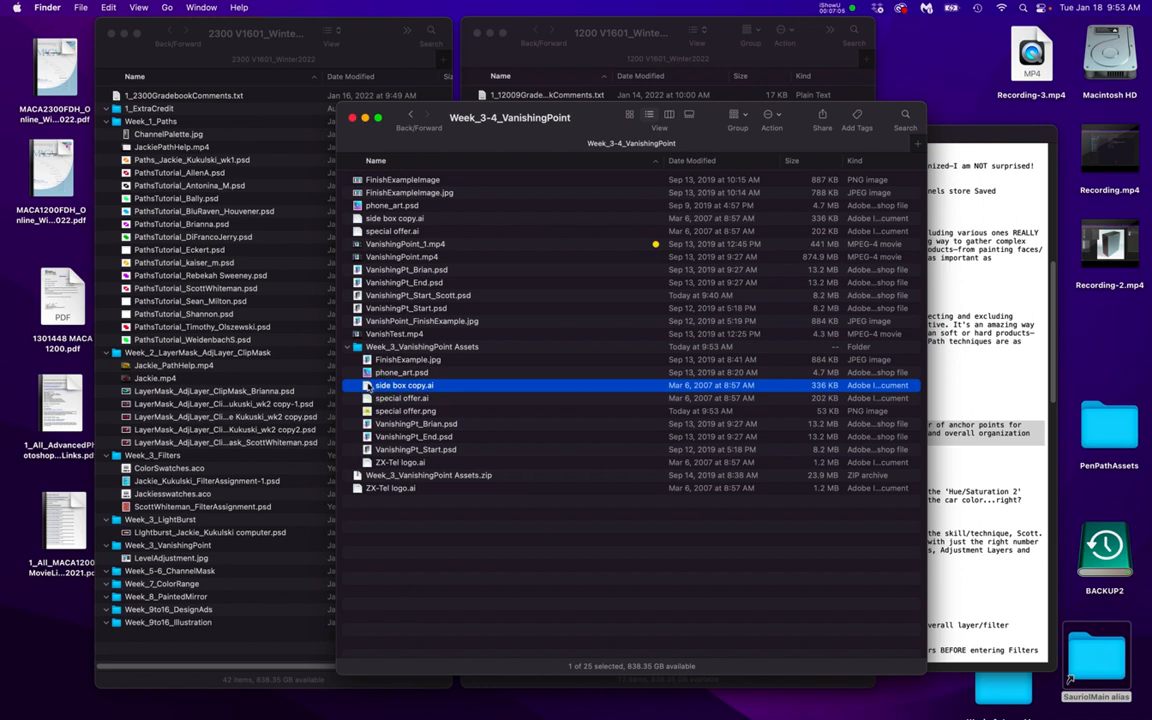
{"action": "left_click", "coordinate": [367, 386]}
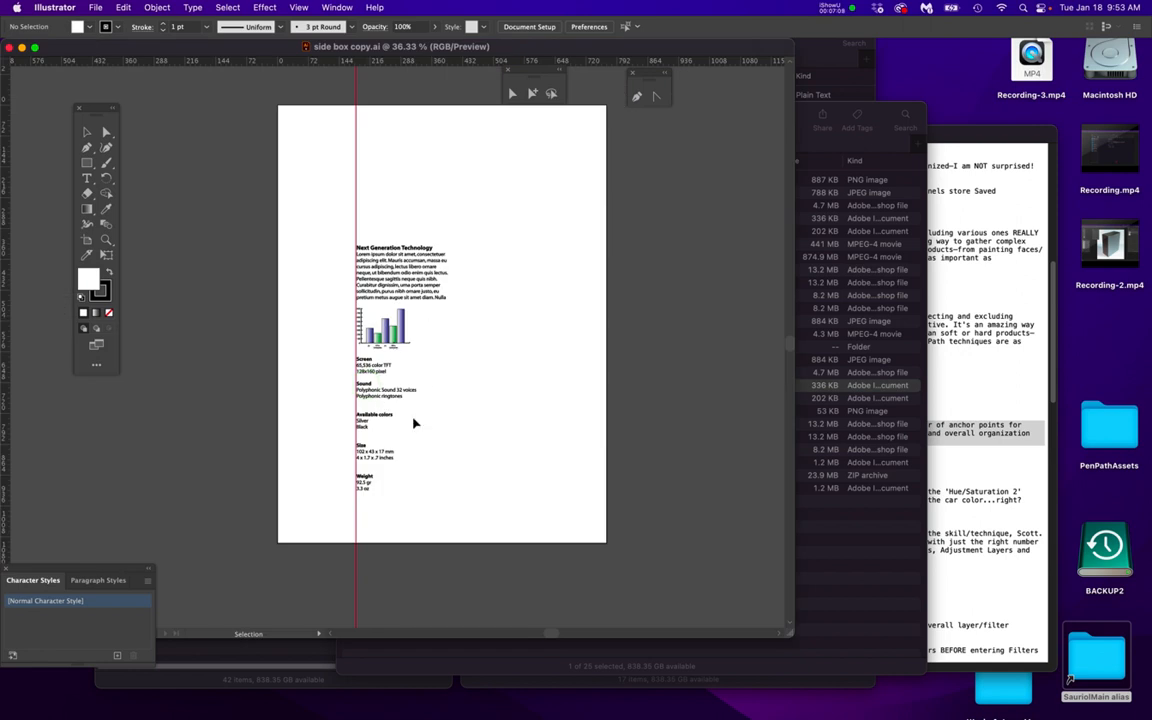
Select all the side-panel text and the bar chart, and export as side box copy.png at 300 ppi, Type Optimized, with a transparent background
{"action": "scroll", "coordinate": [321, 320], "scroll_direction": "up", "scroll_amount": 3}
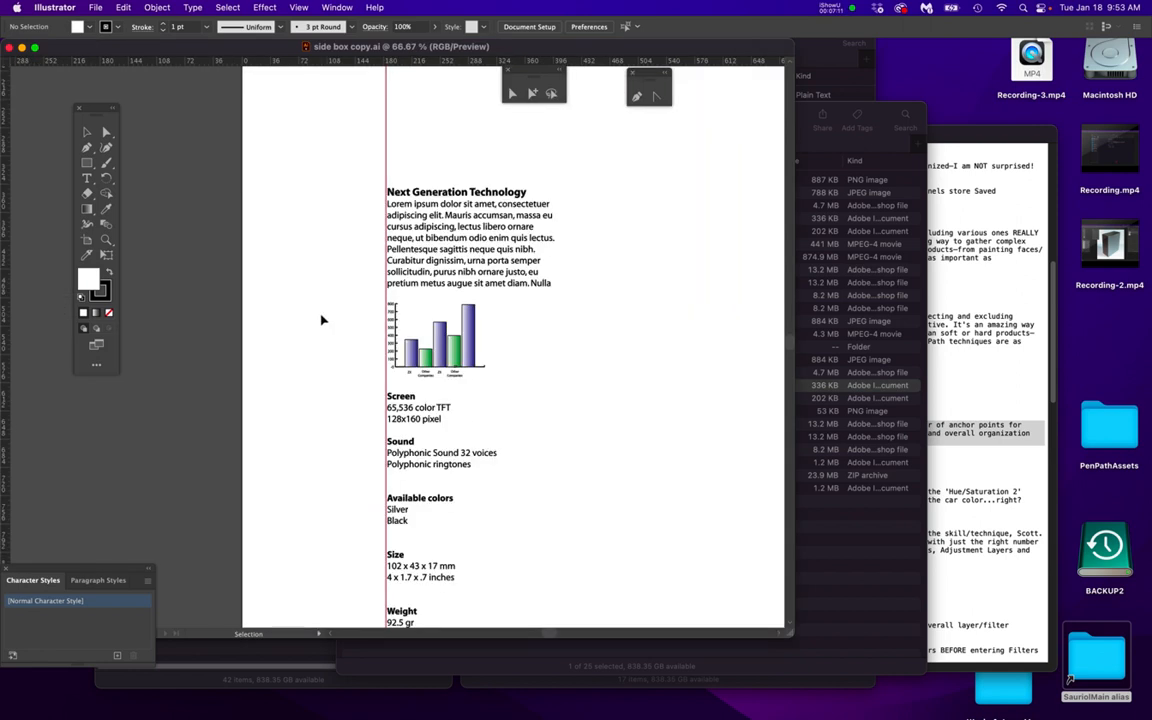
{"action": "left_click", "coordinate": [483, 427]}
{"action": "left_click_drag", "start_coordinate": [483, 427], "coordinate": [586, 581]}
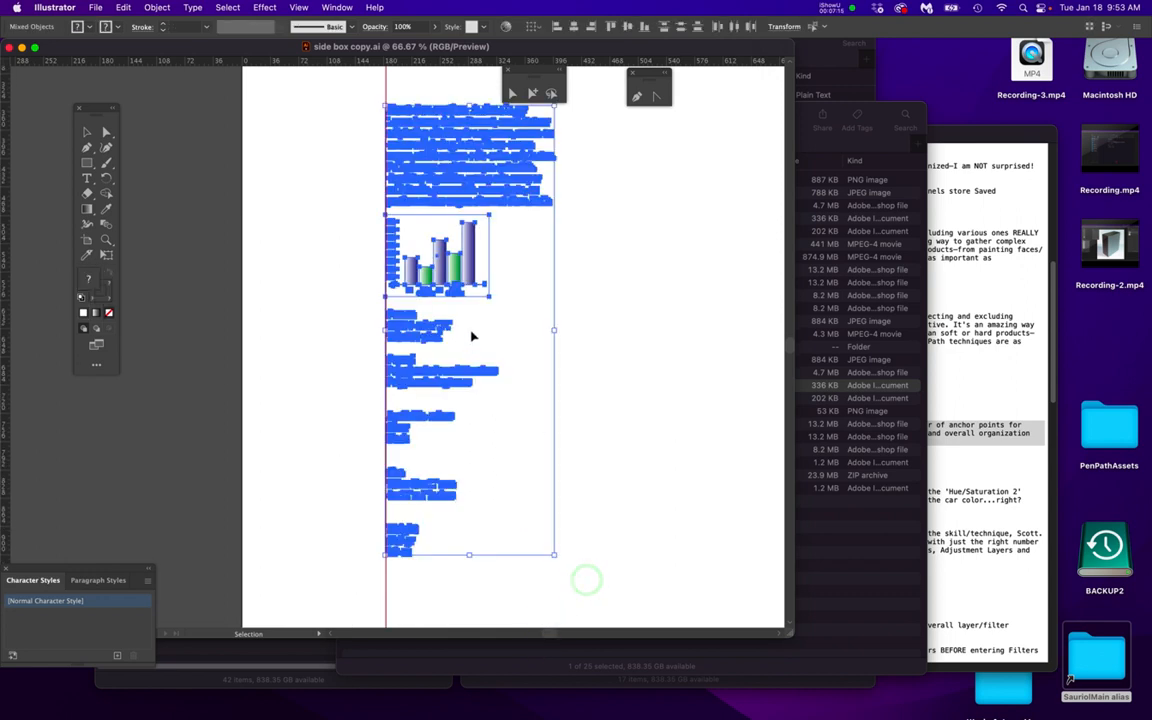
{"action": "scroll", "coordinate": [471, 151], "scroll_direction": "up", "scroll_amount": 5}
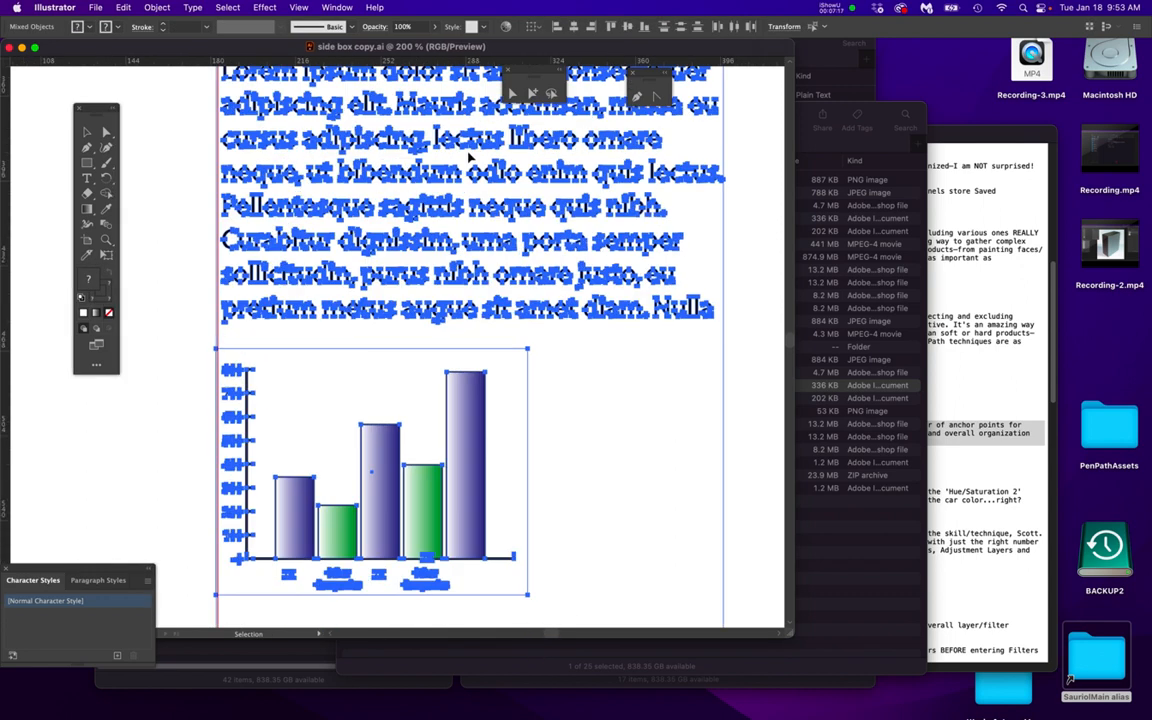
{"action": "scroll", "coordinate": [470, 156], "scroll_direction": "down", "scroll_amount": 5}
{"action": "scroll", "coordinate": [470, 156], "scroll_direction": "down", "scroll_amount": 2}
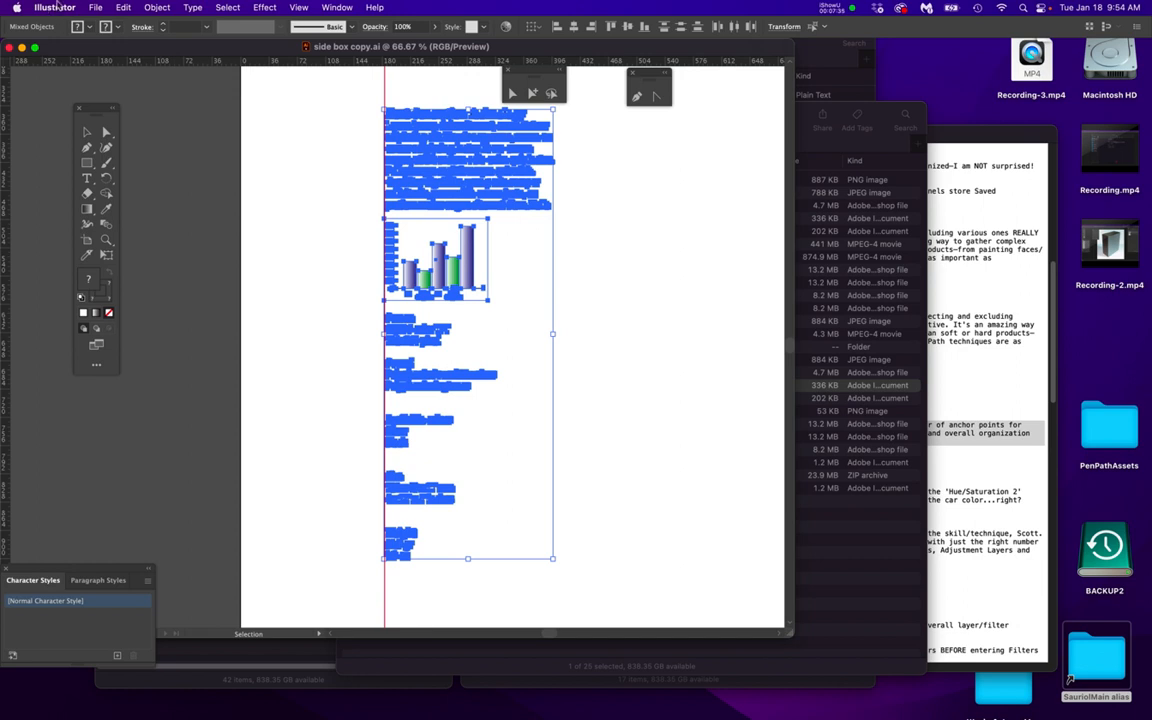
{"action": "left_click", "coordinate": [96, 8]}
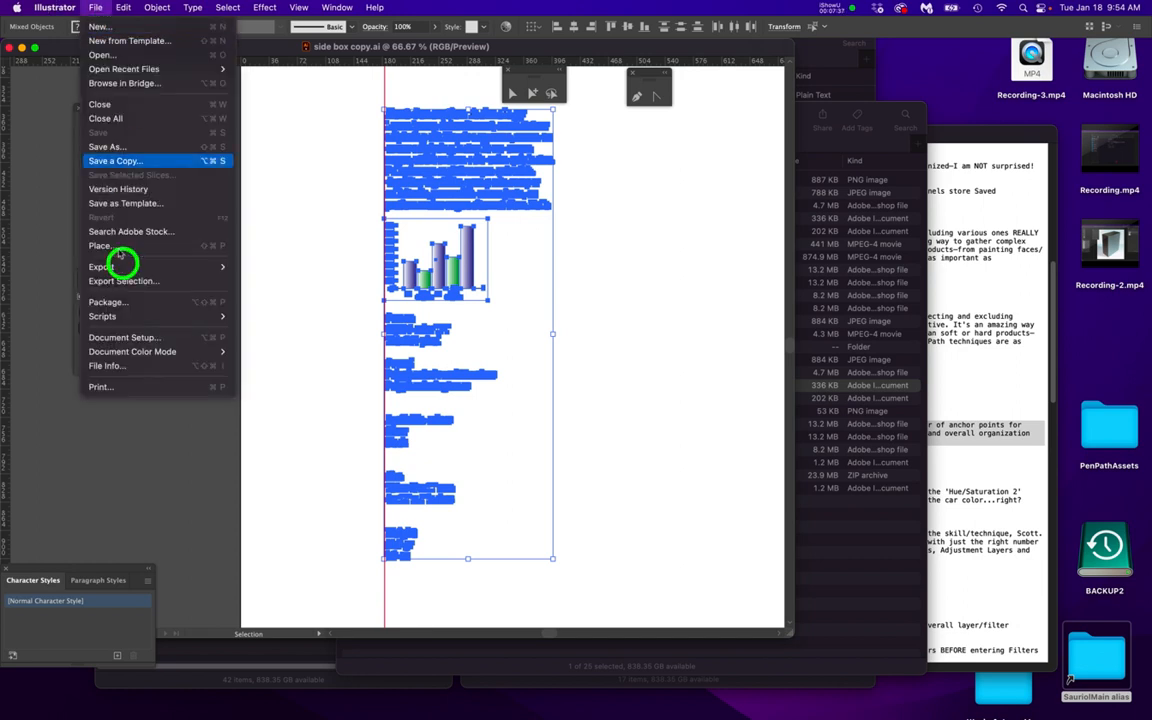
{"action": "mouse_move", "coordinate": [222, 267]}
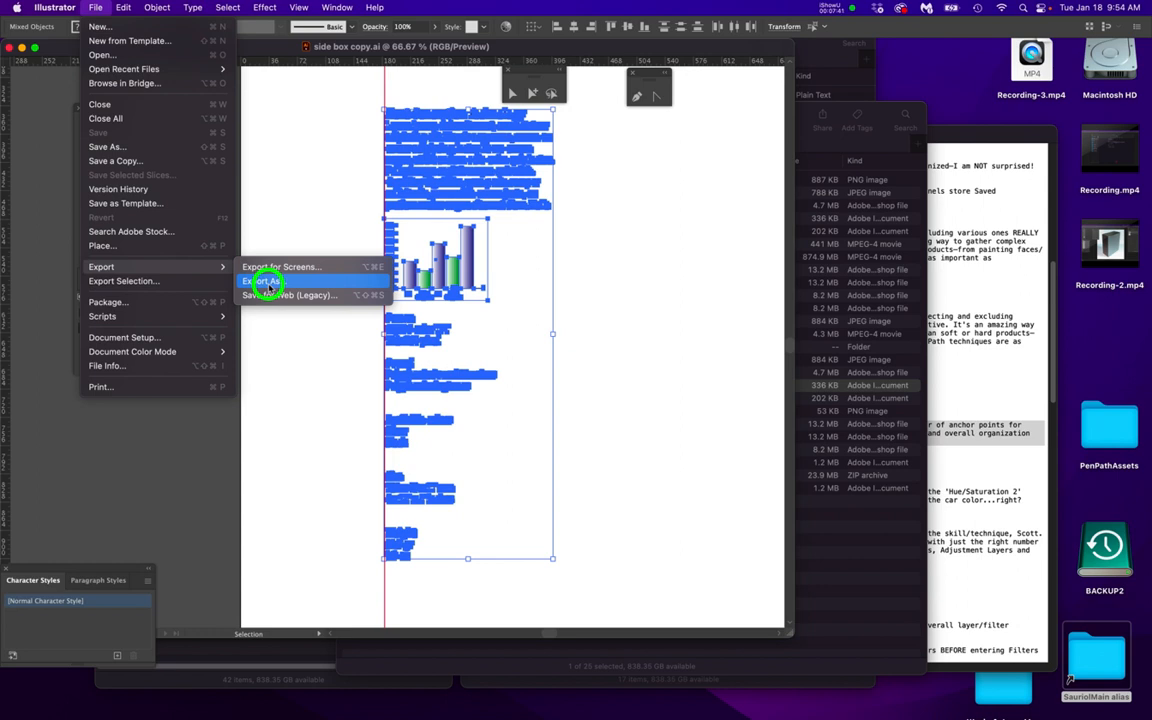
{"action": "left_click", "coordinate": [263, 281]}
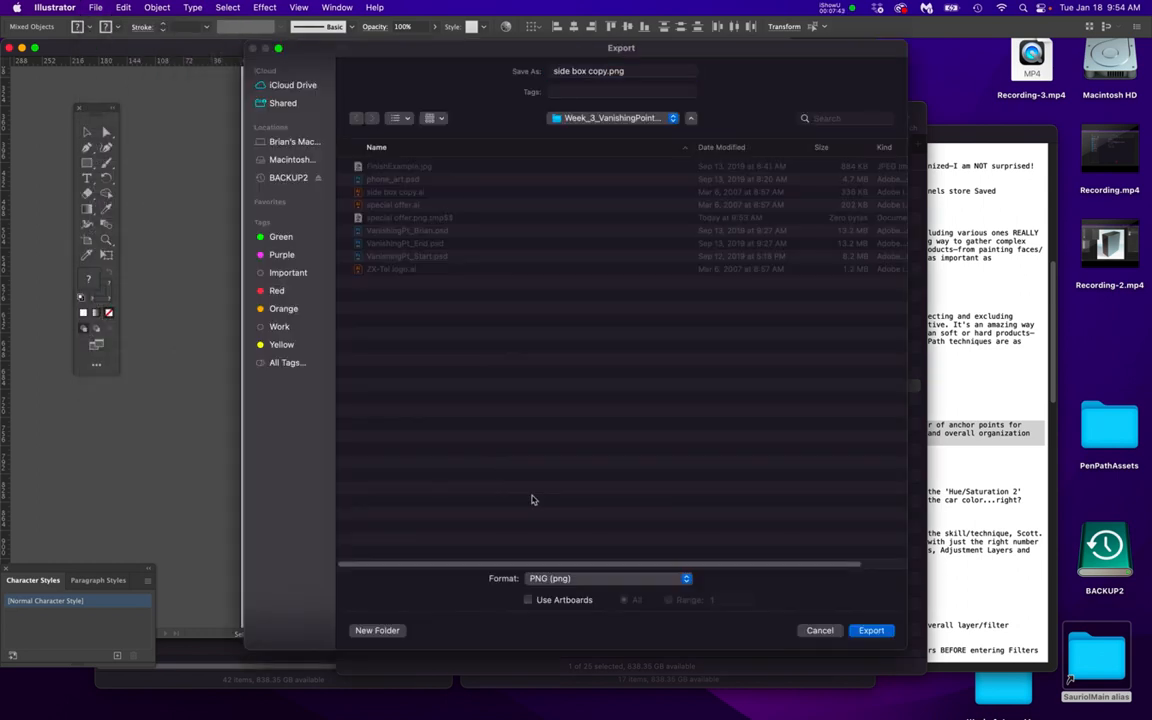
{"action": "left_click", "coordinate": [871, 631]}
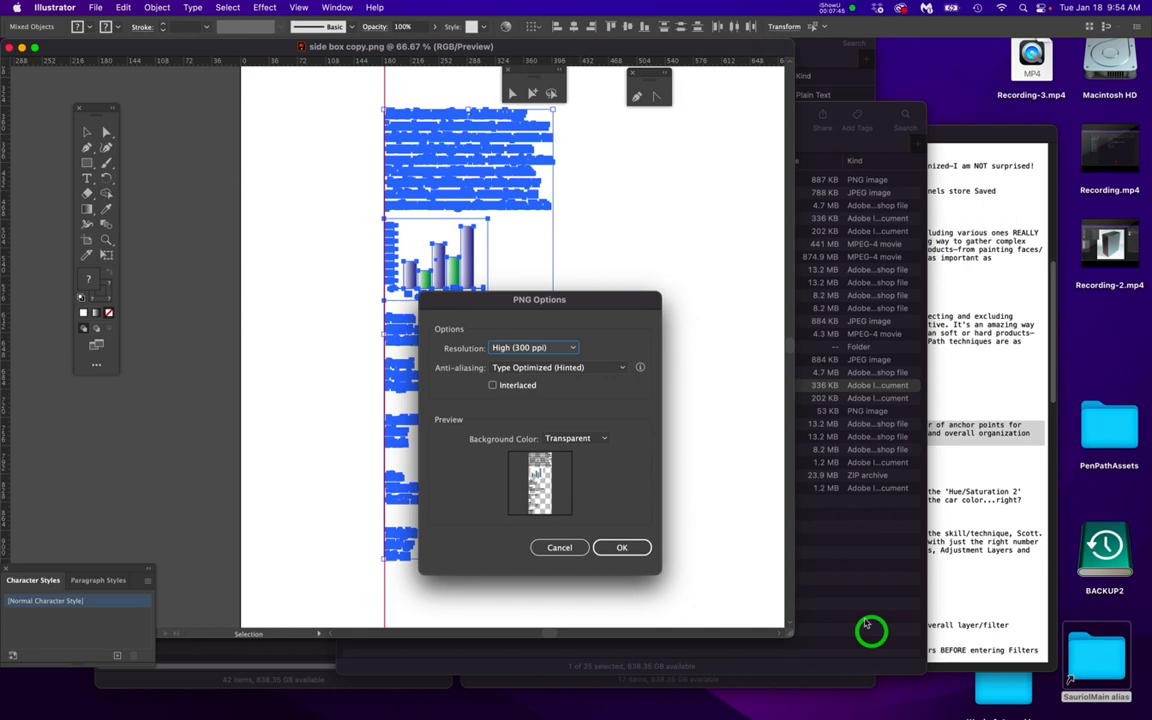
{"action": "left_click", "coordinate": [622, 549]}
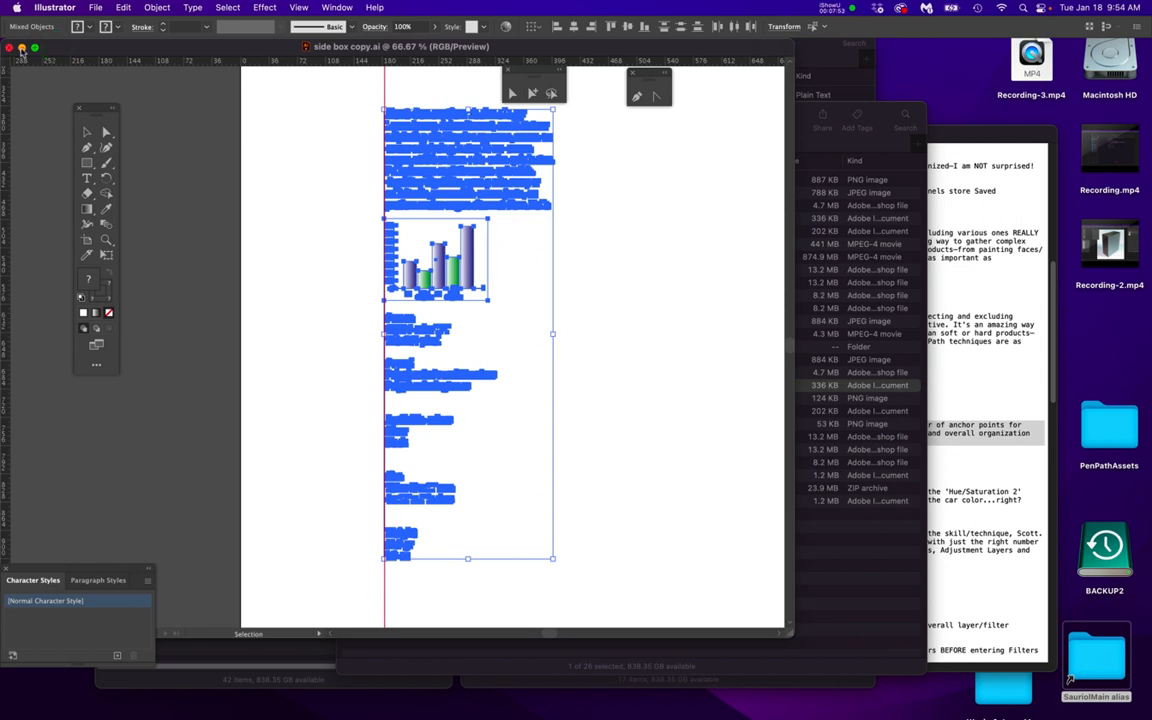
Minimize the side box copy document and switch to Photoshop with the product box image
{"action": "left_click", "coordinate": [21, 47]}
{"action": "left_click", "coordinate": [566, 572]}
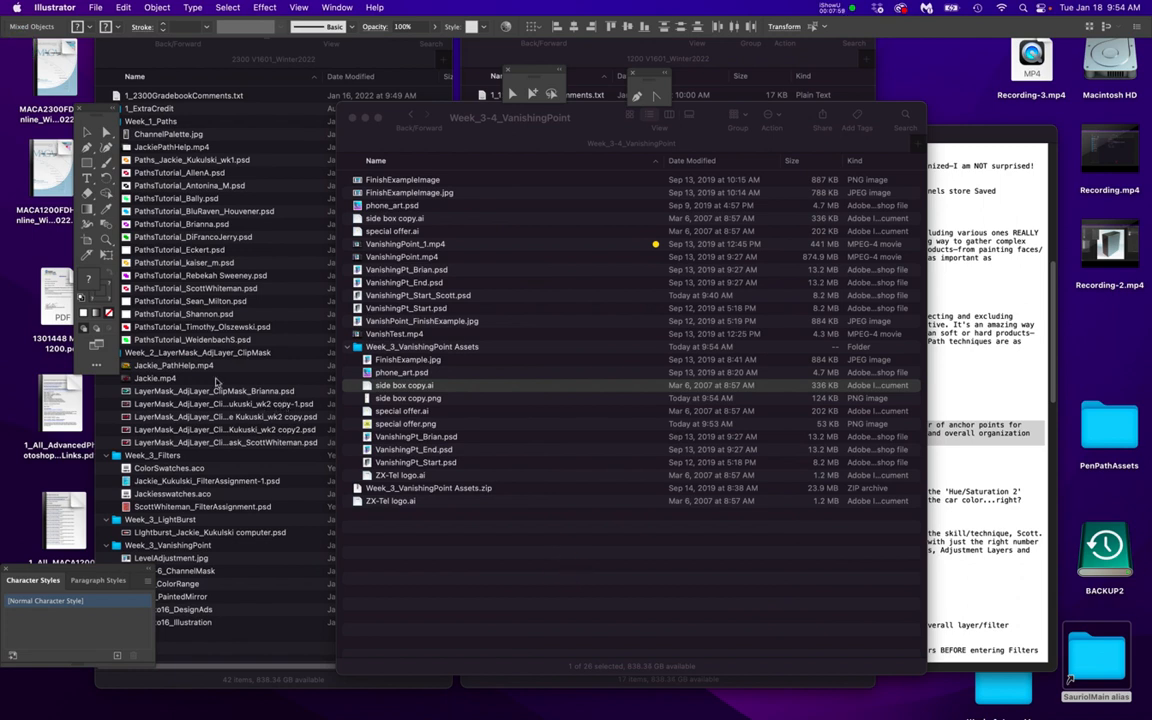
{"action": "mouse_move", "coordinate": [3, 363]}
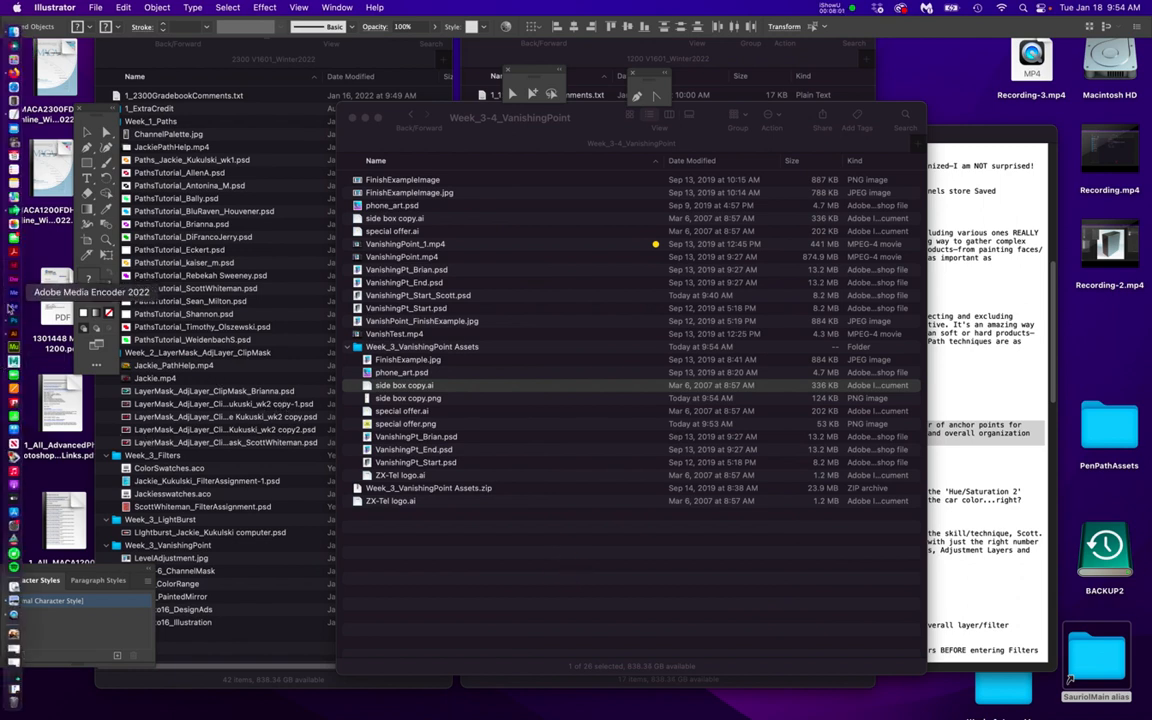
{"action": "left_click", "coordinate": [13, 323]}
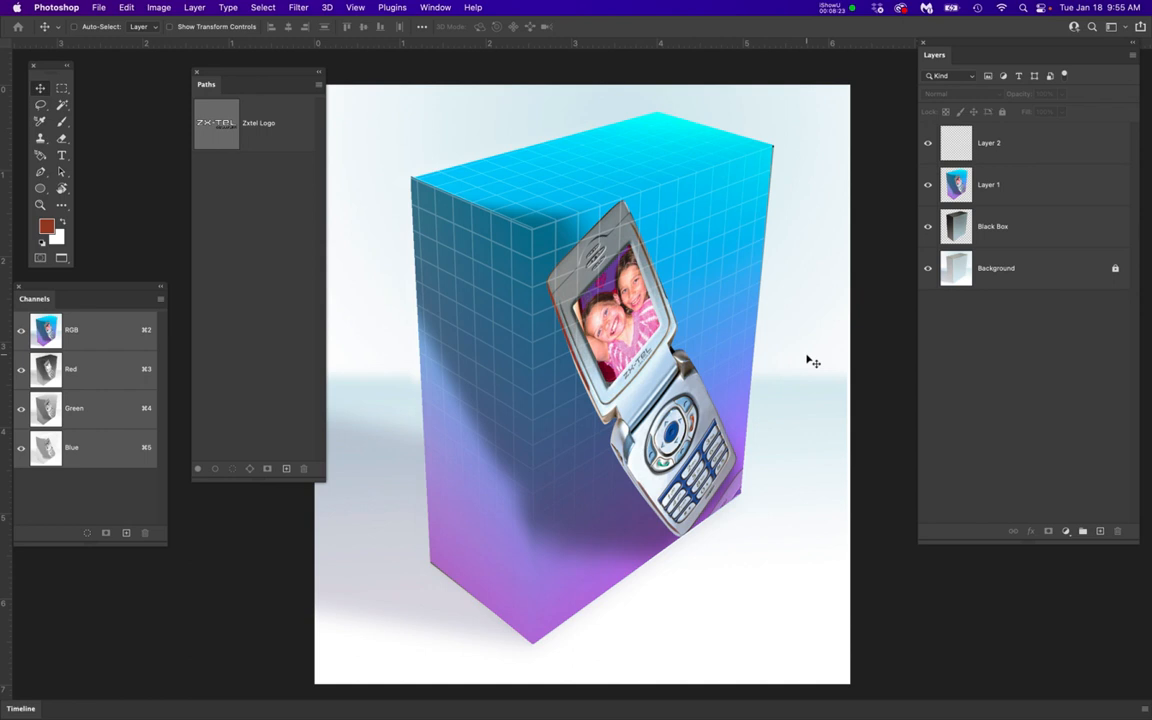
Select the empty Layer 2, hiding and reshowing Layer 1 to check the wrapped phone artwork
{"action": "left_click", "coordinate": [1041, 146]}
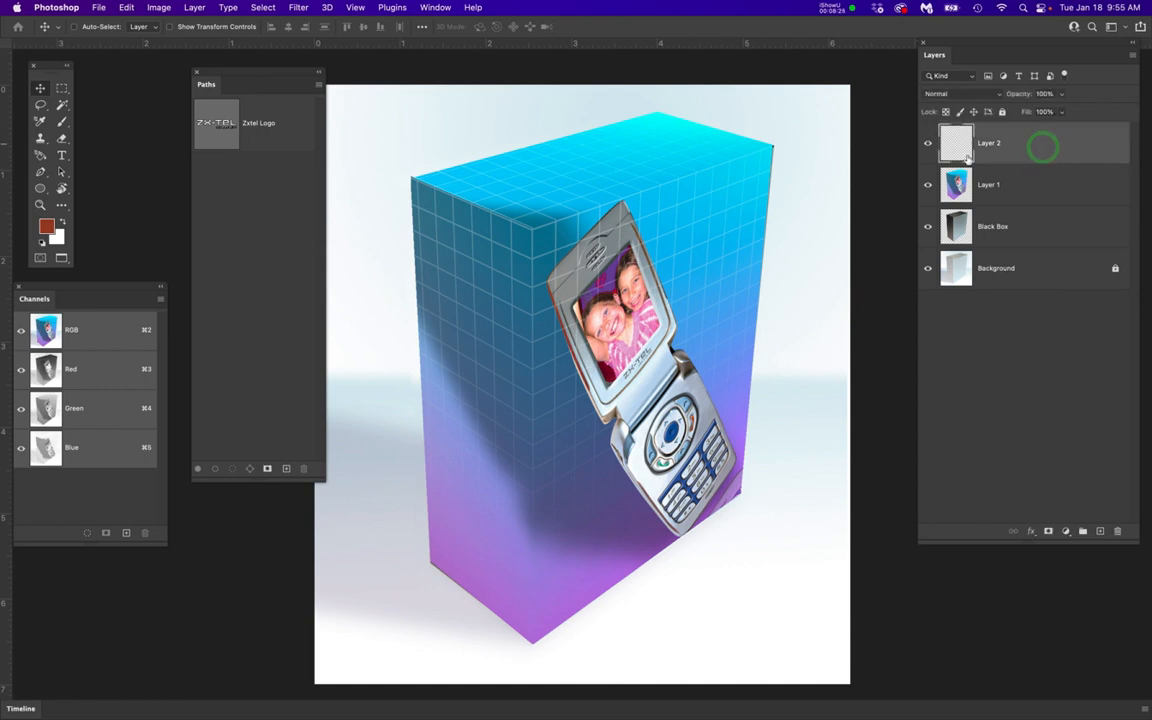
{"action": "left_click", "coordinate": [928, 184]}
{"action": "left_click", "coordinate": [928, 184]}
{"action": "left_click", "coordinate": [1052, 147]}
Open special offer.png from the Week_3_VanishingPoint Assets folder
{"action": "left_click", "coordinate": [98, 7]}
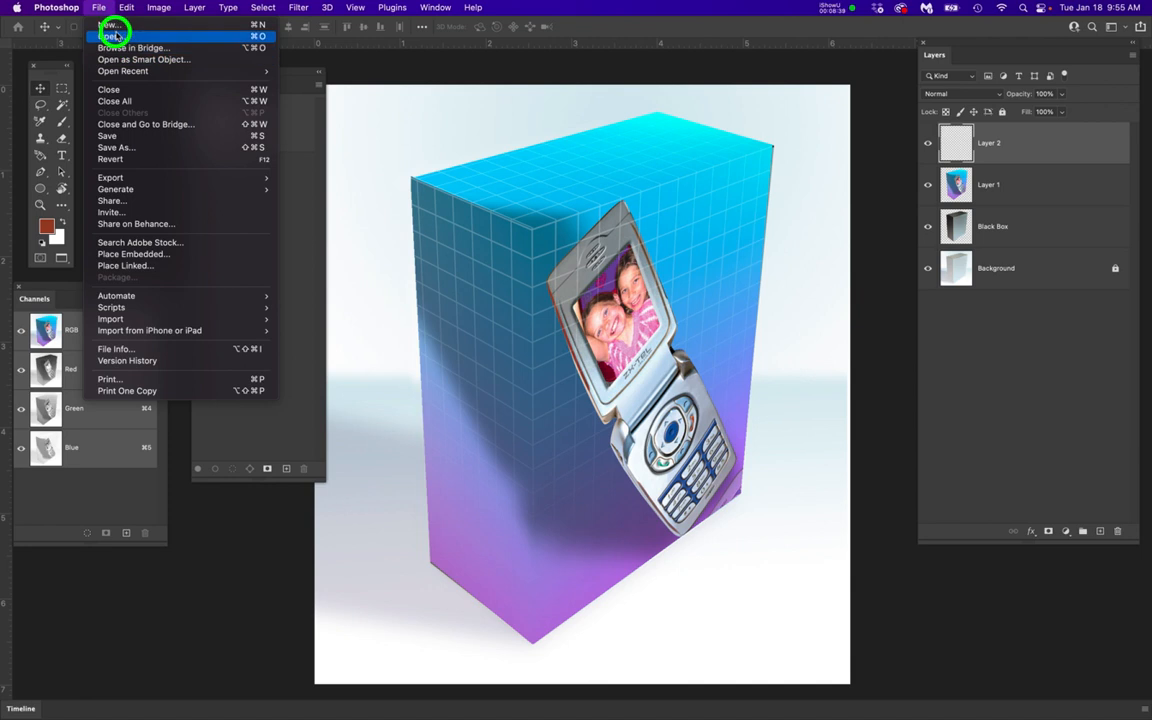
{"action": "left_click", "coordinate": [110, 36]}
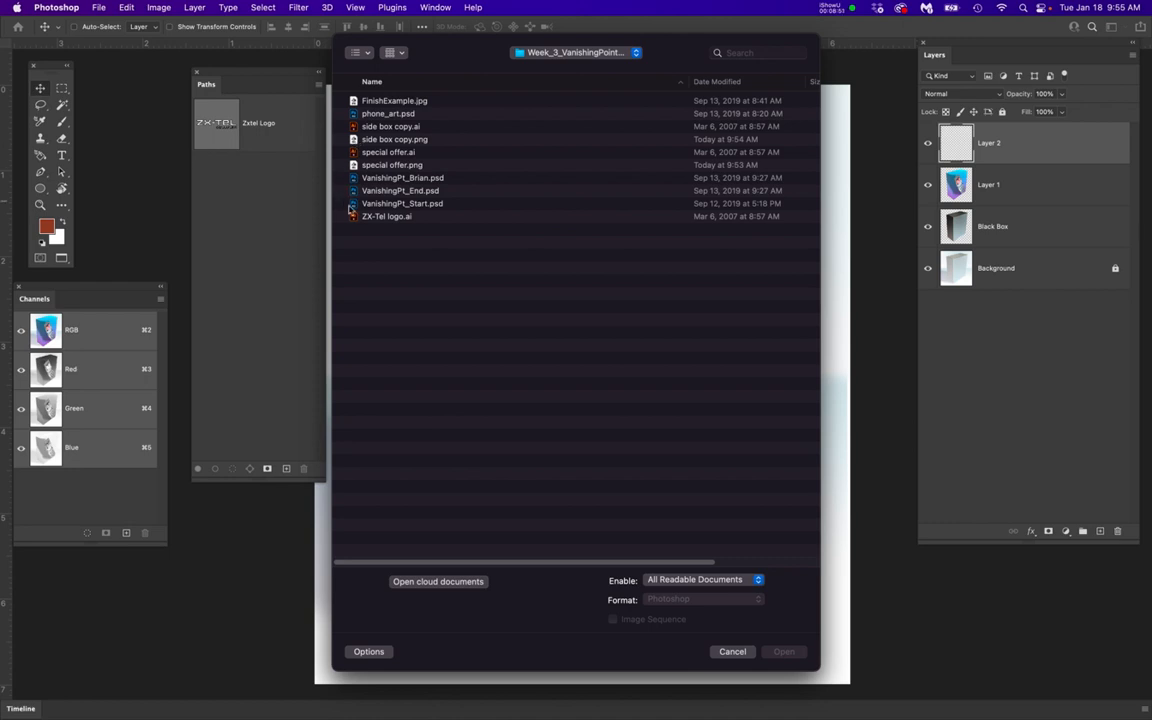
{"action": "left_click", "coordinate": [352, 140]}
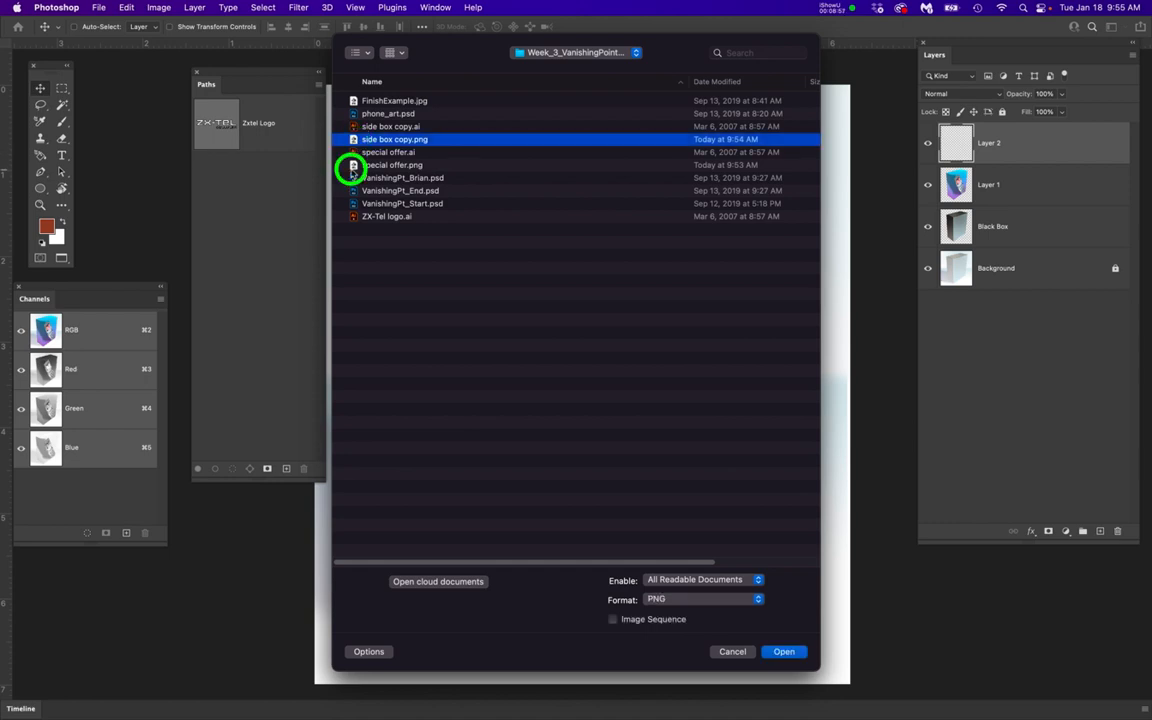
{"action": "left_click", "coordinate": [352, 166]}
{"action": "double_click", "coordinate": [352, 166]}
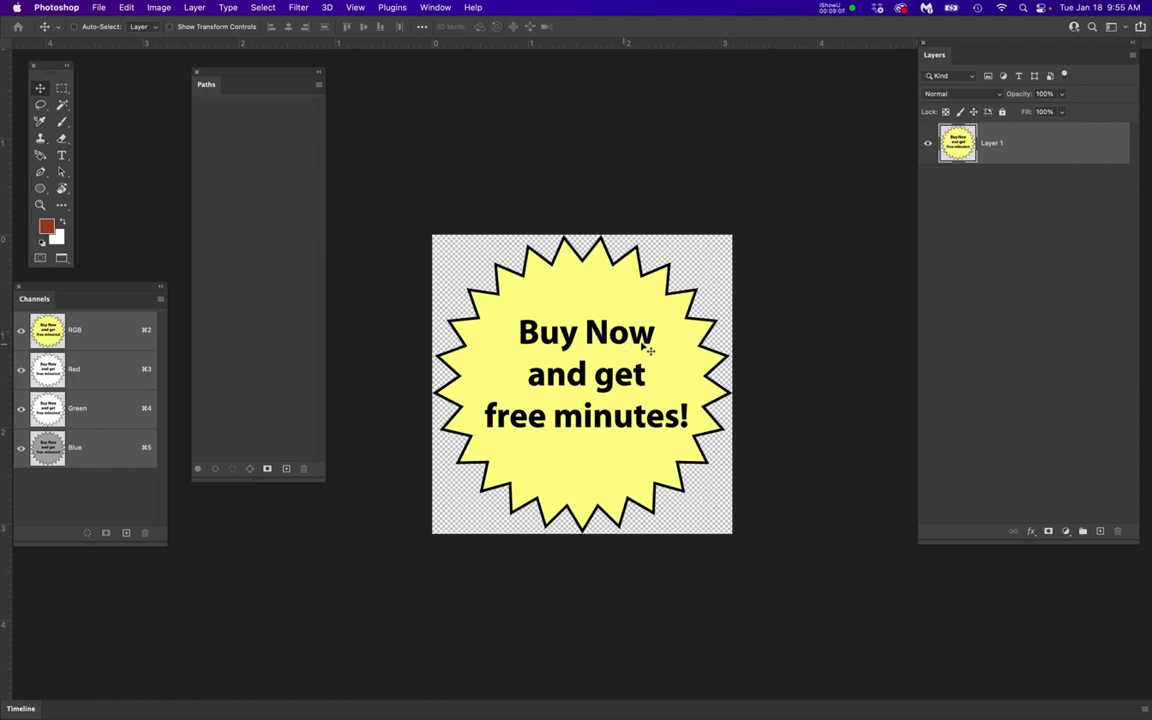
Duplicate the badge layer into VanishingPt_Start_Scott.psd and close the special offer.png document
{"action": "right_click", "coordinate": [1022, 146]}
{"action": "left_click", "coordinate": [880, 148]}
{"action": "left_click", "coordinate": [493, 348]}
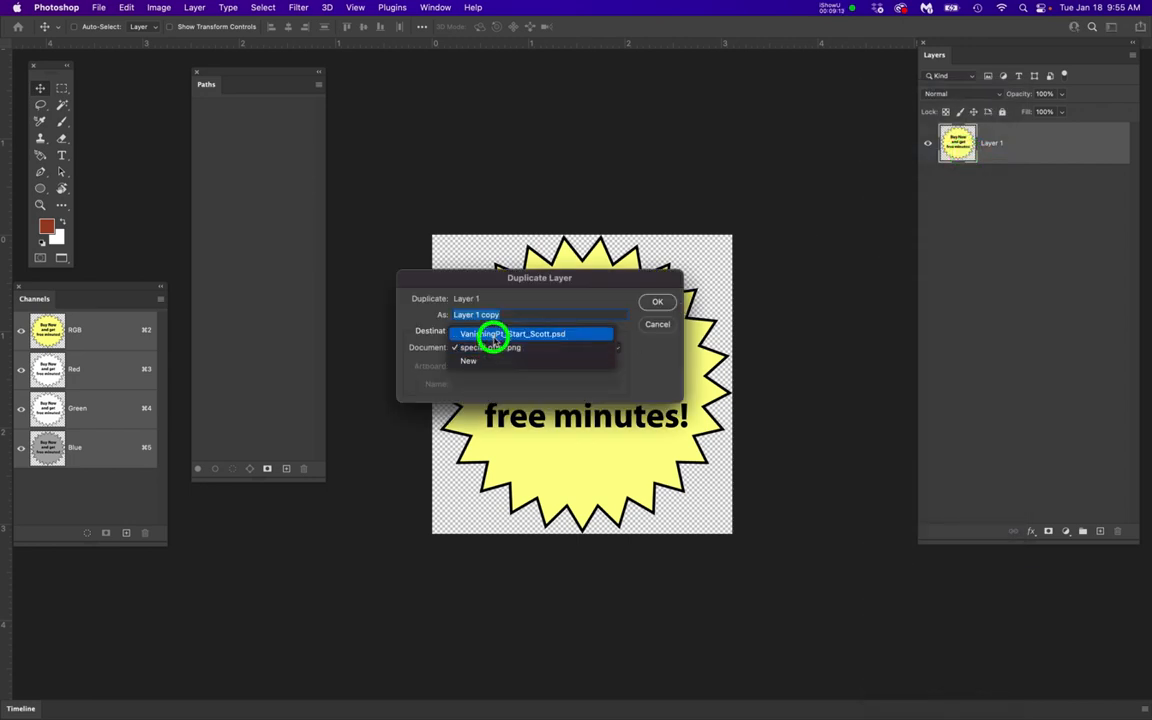
{"action": "left_click", "coordinate": [493, 336]}
{"action": "left_click", "coordinate": [656, 301]}
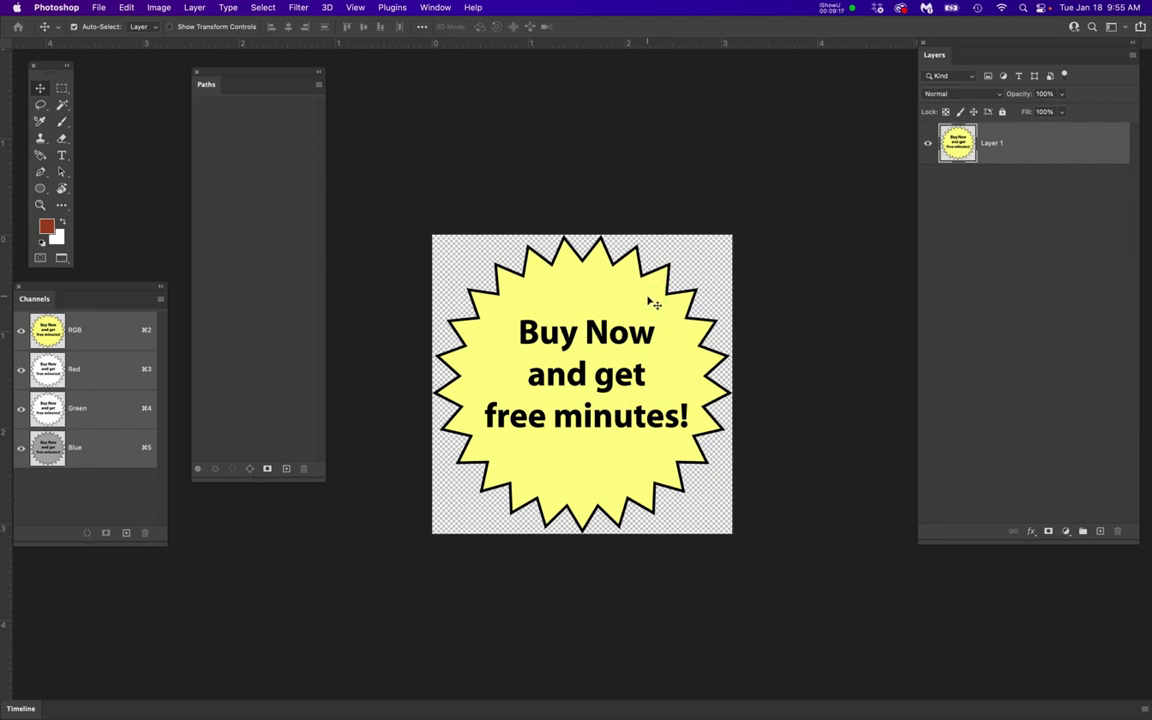
{"action": "key", "text": "super+w"}
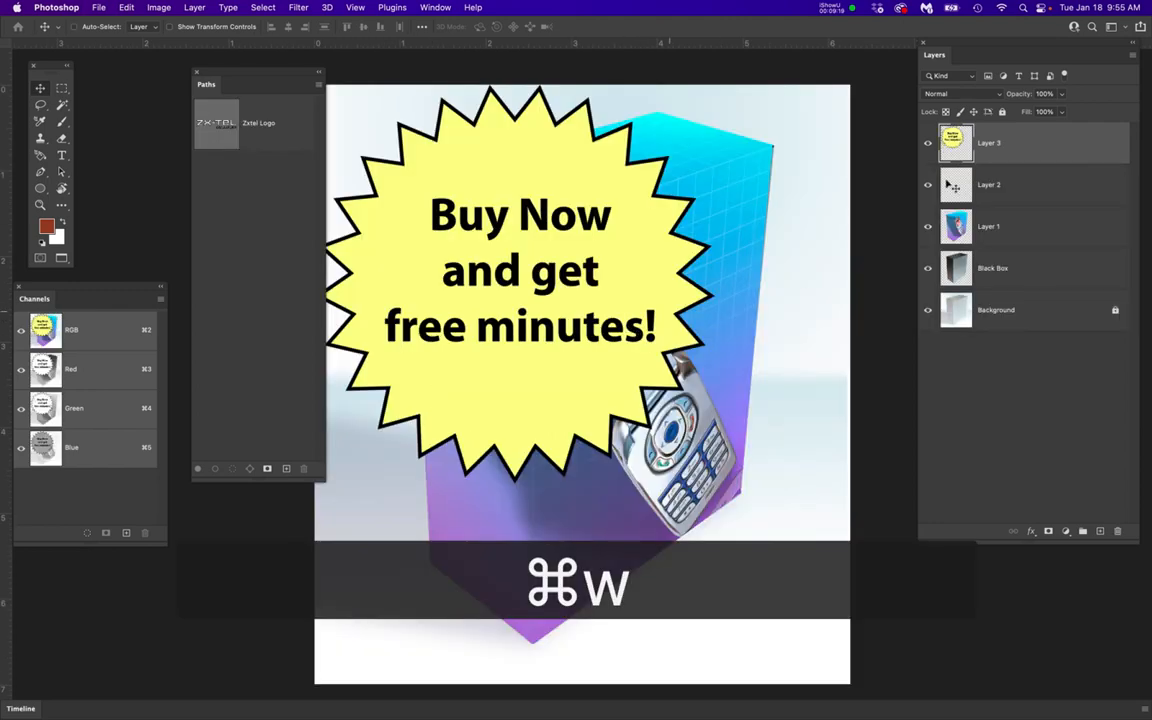
Rename the starburst badge layer as OfferLayer
{"action": "double_click", "coordinate": [988, 144]}
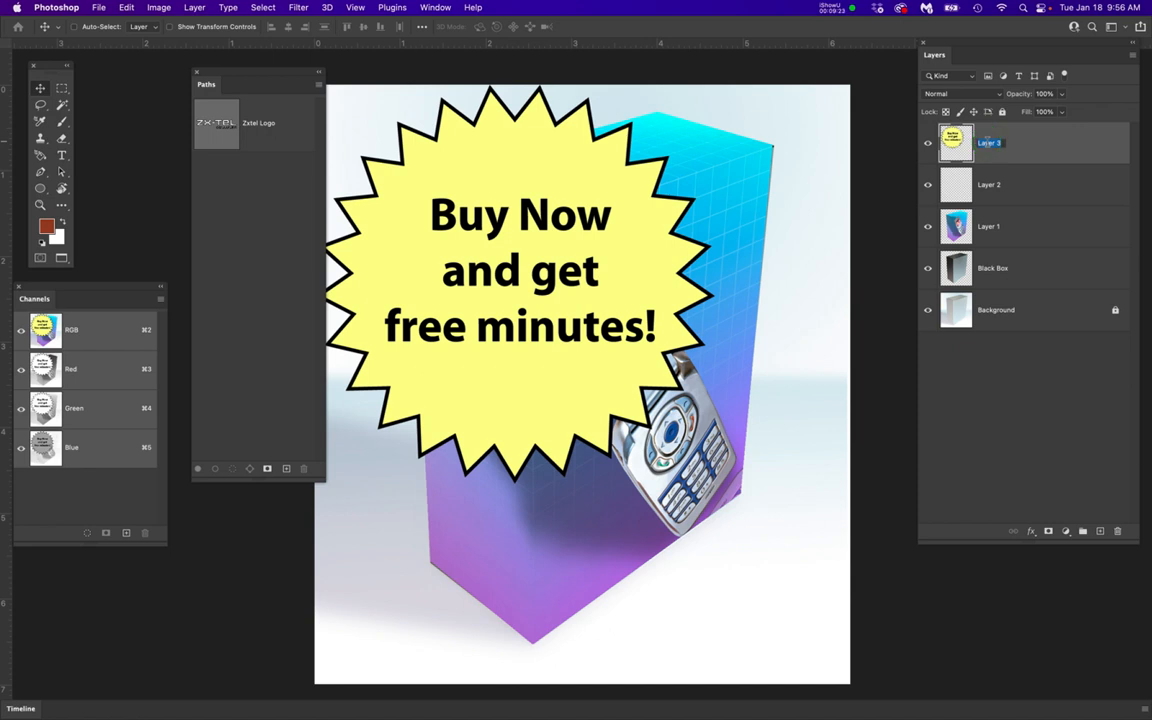
{"action": "type", "text": "Offe"}
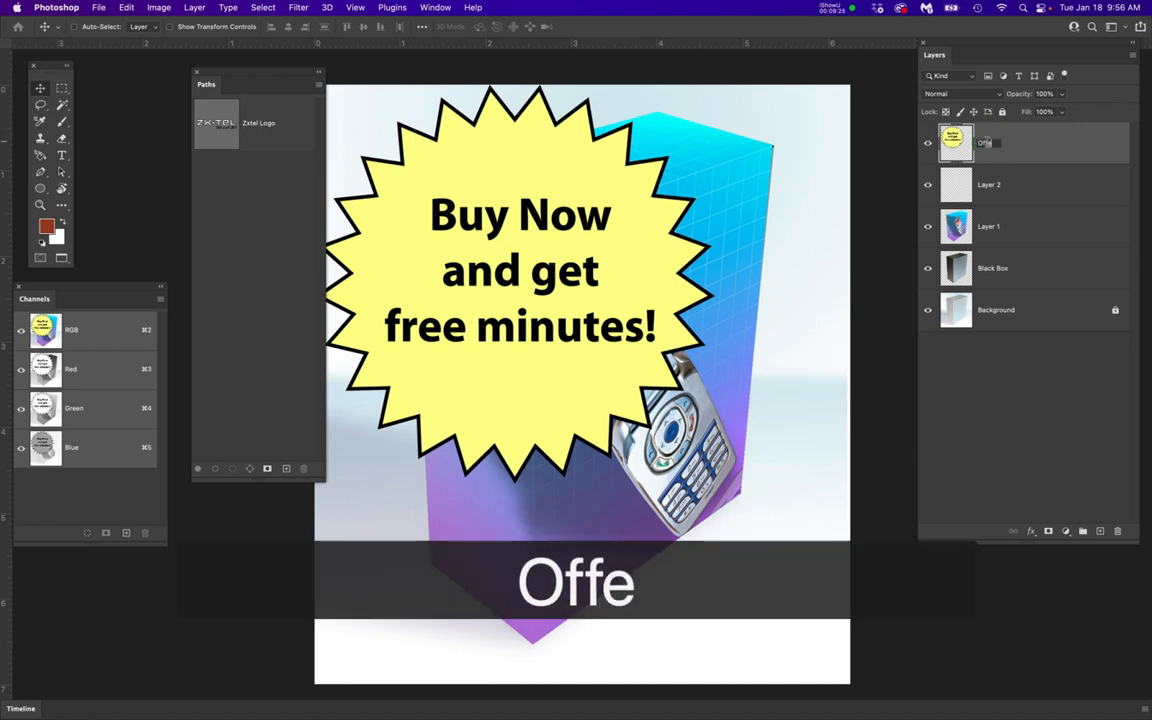
{"action": "type", "text": "rLayer"}
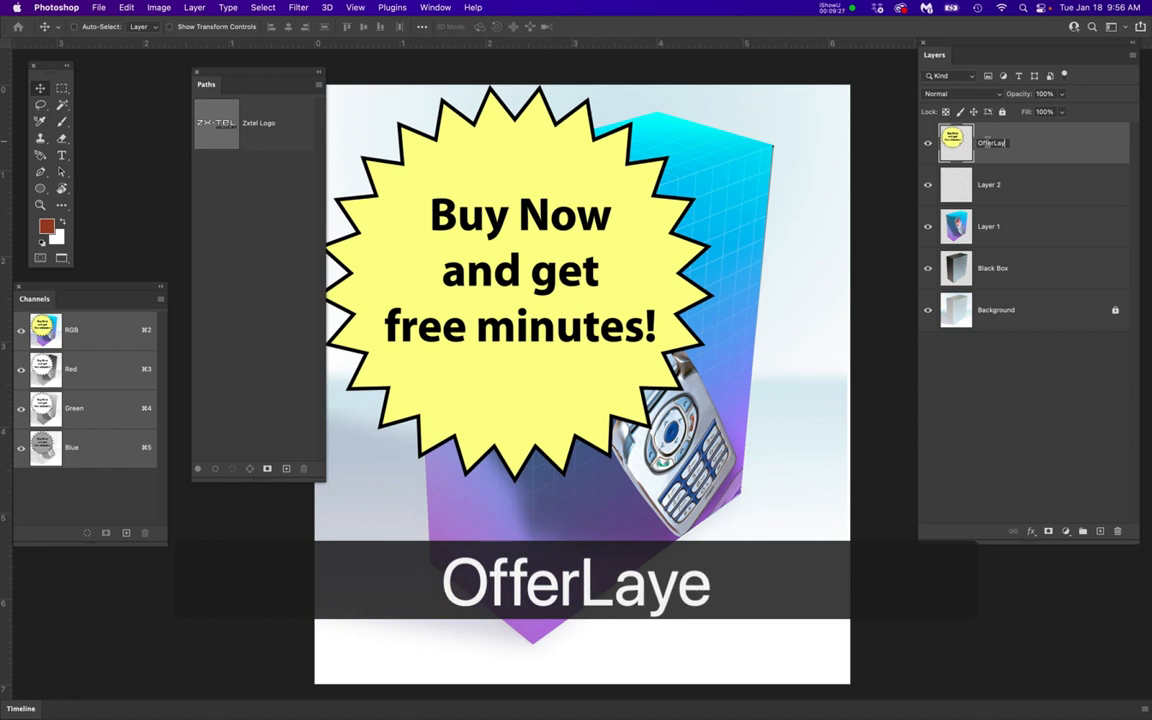
{"action": "key", "text": "Return"}
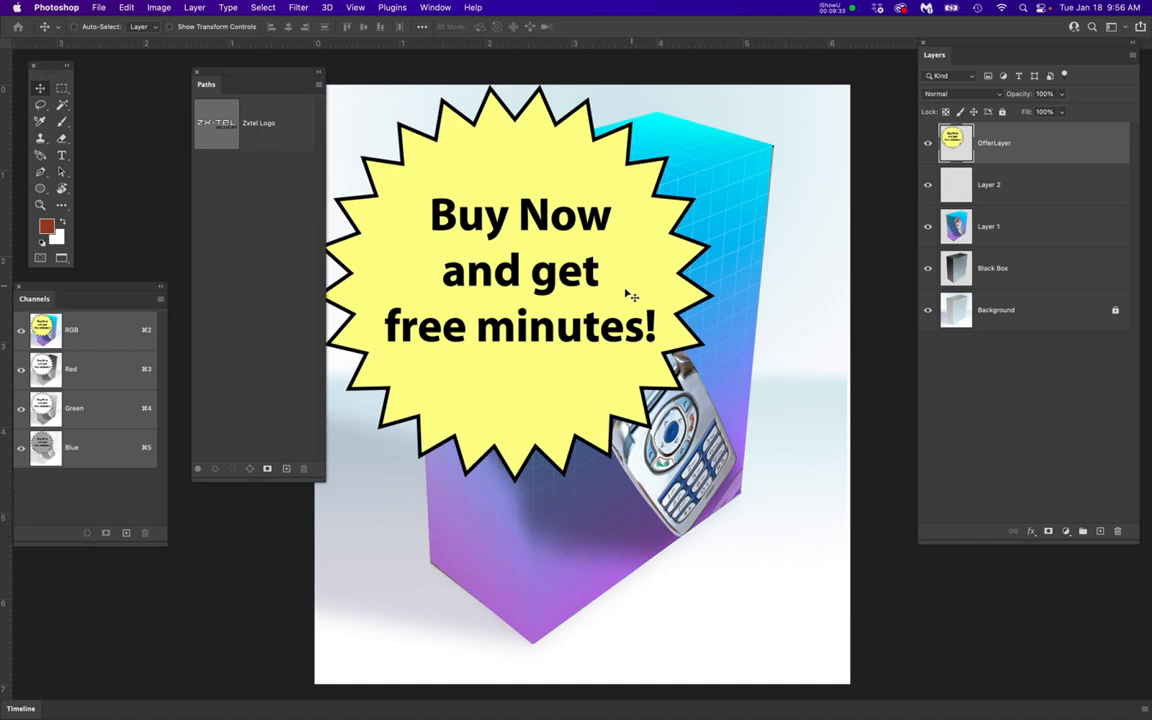
Move the starburst badge down so that it sits over the middle of the product box
{"action": "key", "text": "v"}
{"action": "left_click", "coordinate": [580, 288]}
{"action": "left_click_drag", "start_coordinate": [580, 288], "coordinate": [648, 363]}
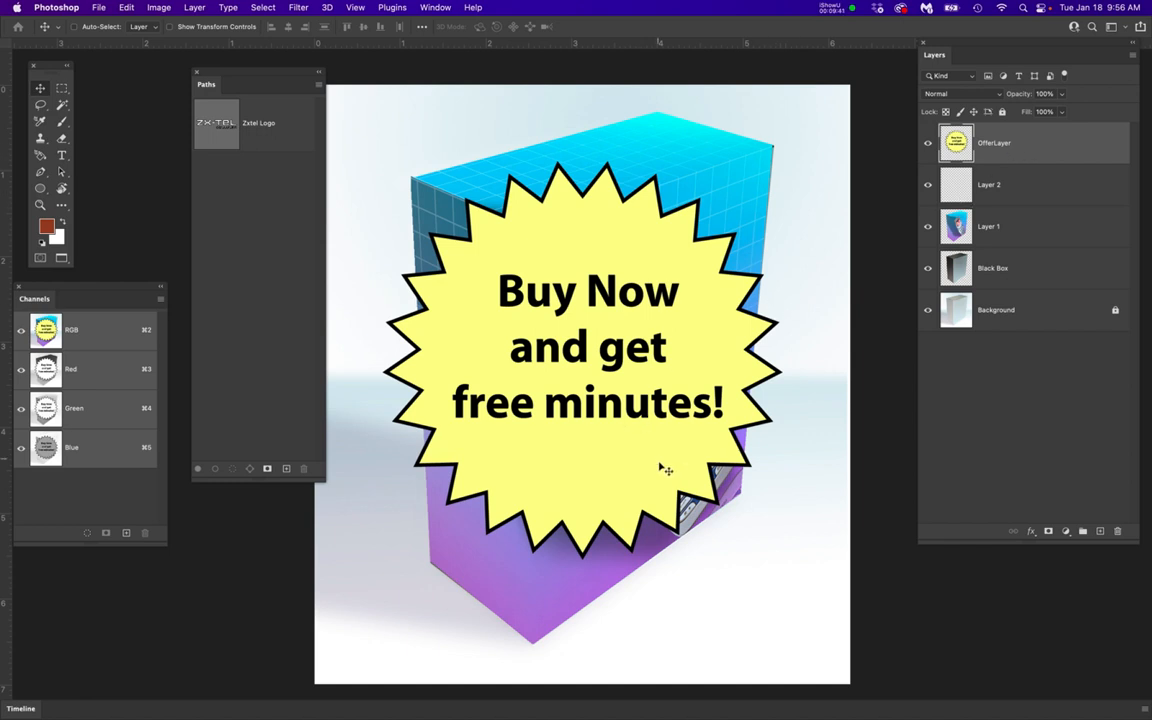
Rename the empty Layer 2 as SpecialOfferLayer
{"action": "double_click", "coordinate": [990, 186]}
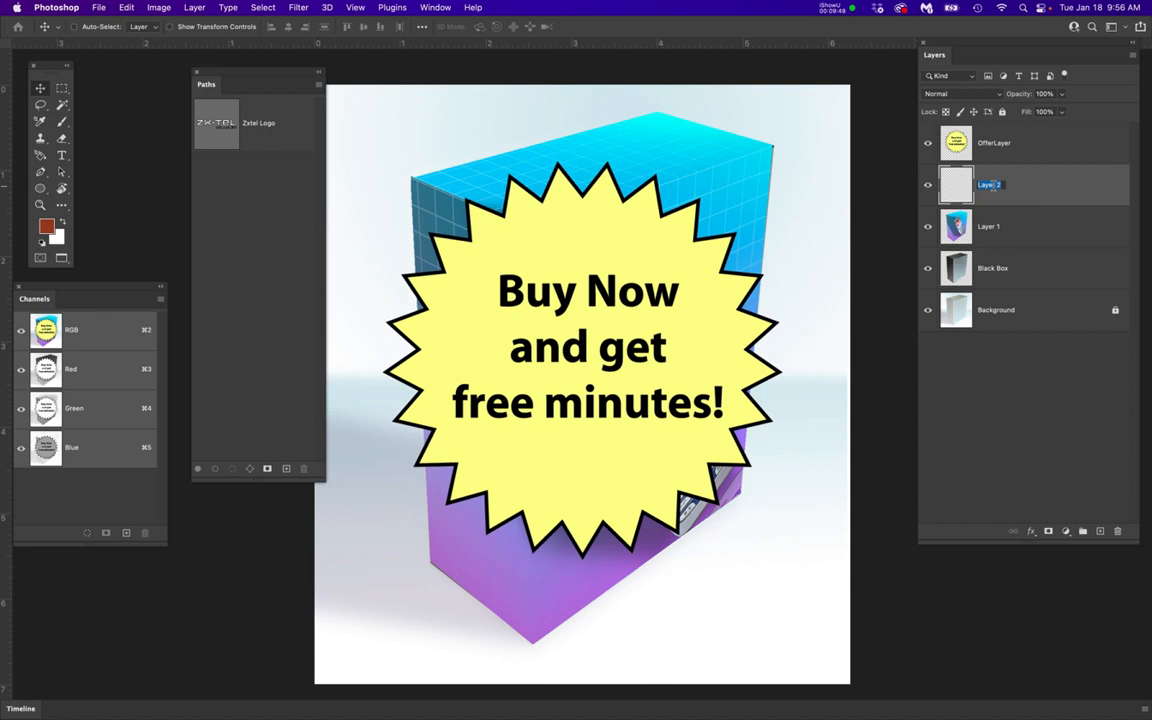
{"action": "type", "text": "Speci"}
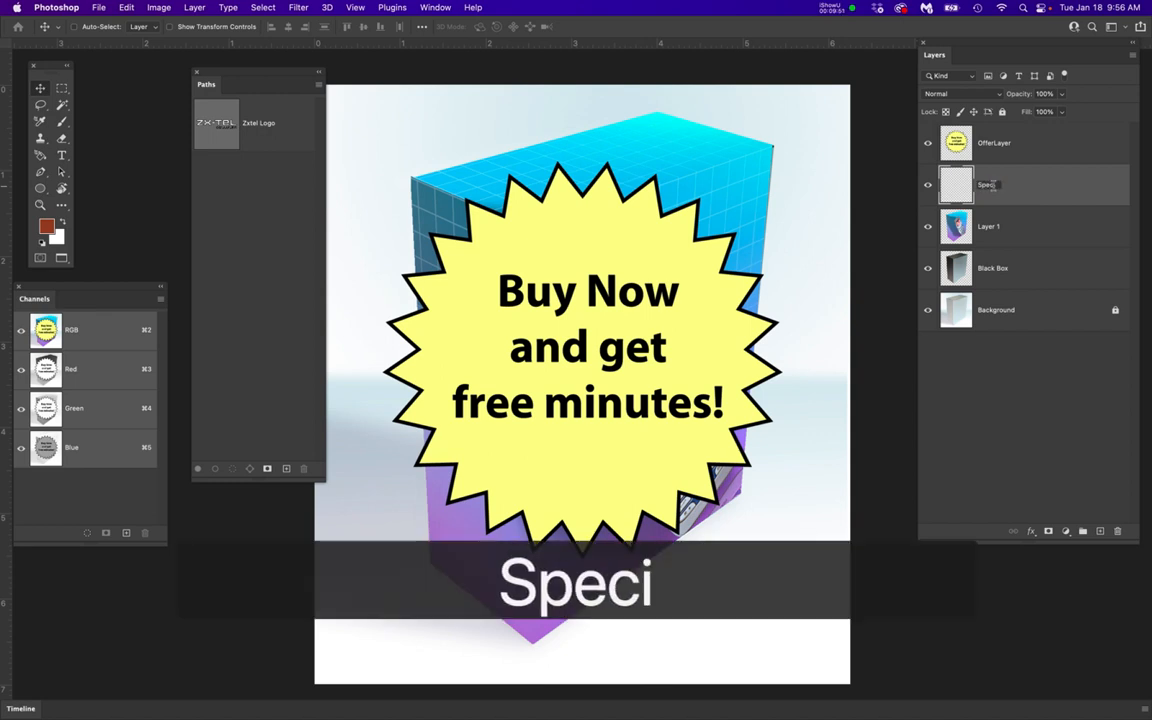
{"action": "type", "text": "alOff"}
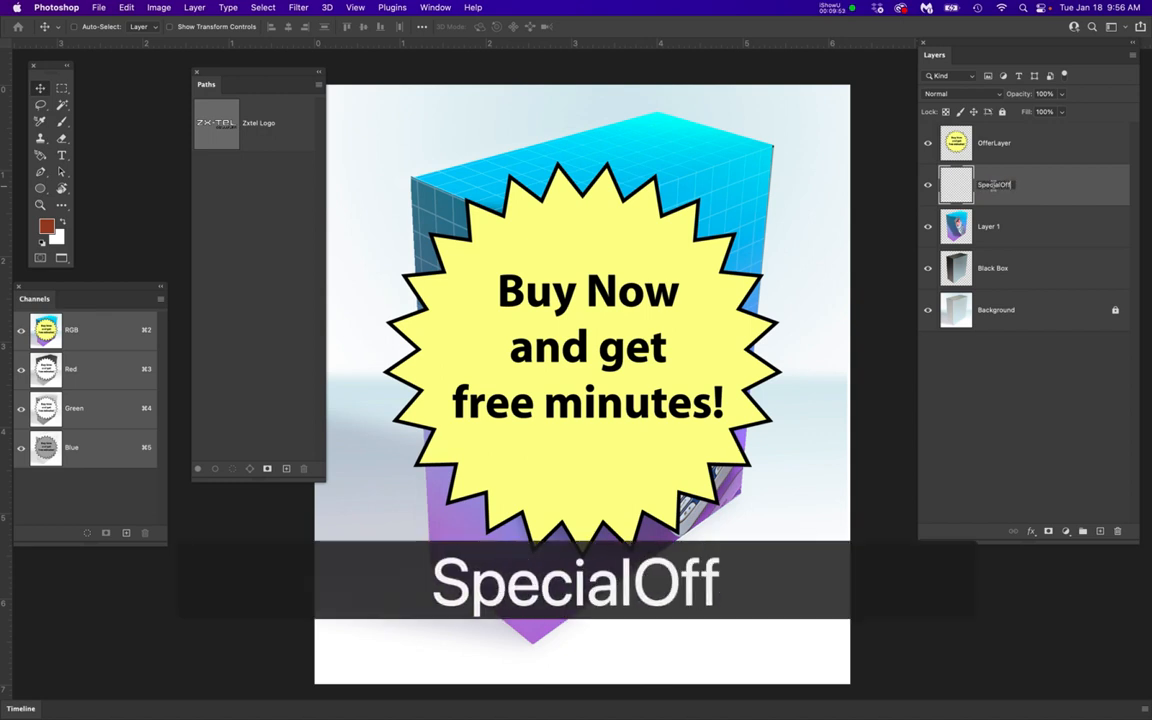
{"action": "type", "text": "erLayer"}
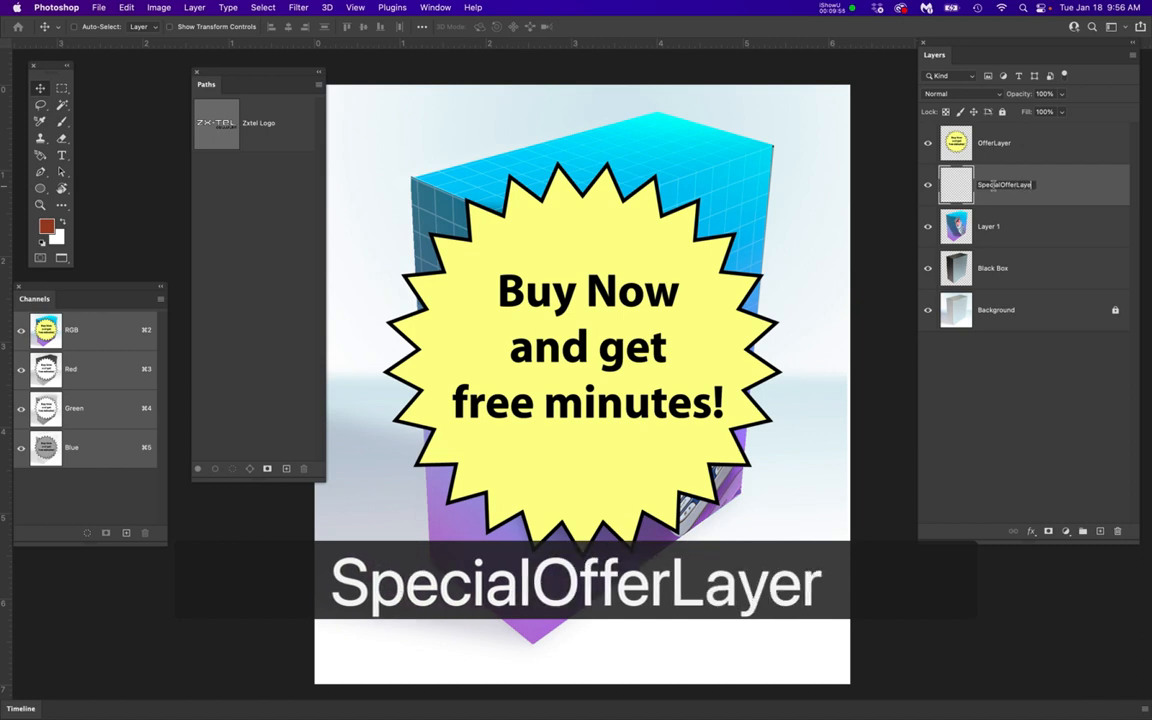
{"action": "key", "text": "Return"}
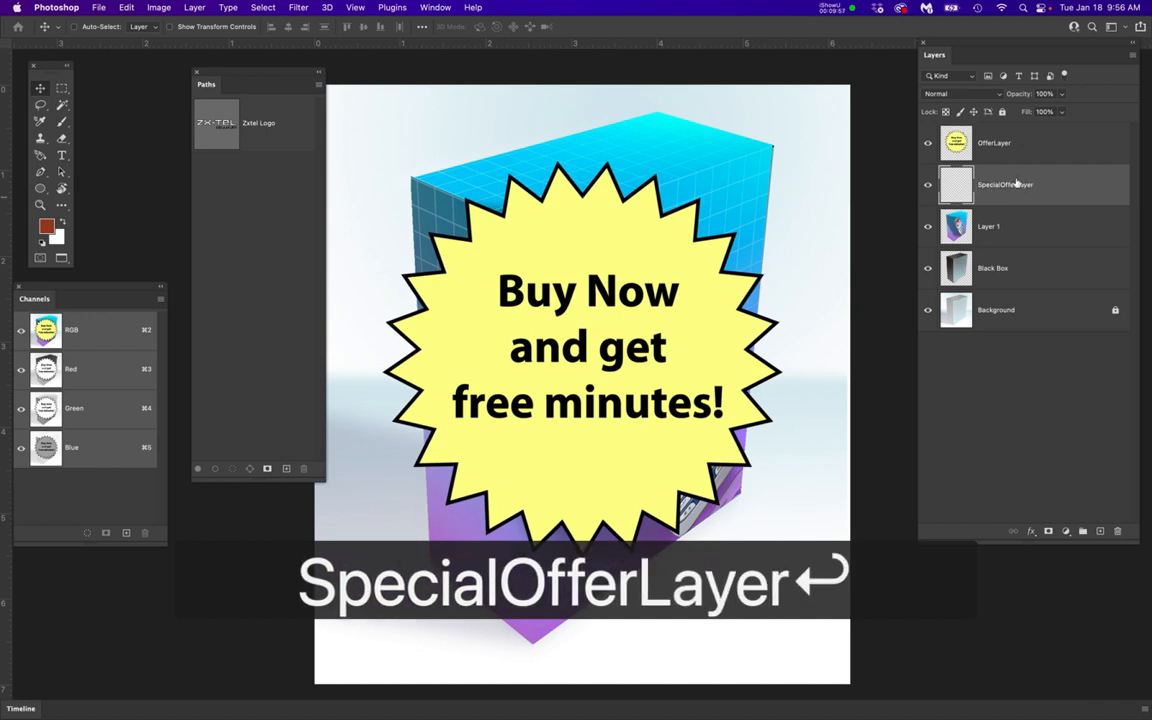
Copy the starburst badge from OfferLayer, hide that layer, and make SpecialOfferLayer active with nothing selected
{"action": "left_click", "coordinate": [1022, 147]}
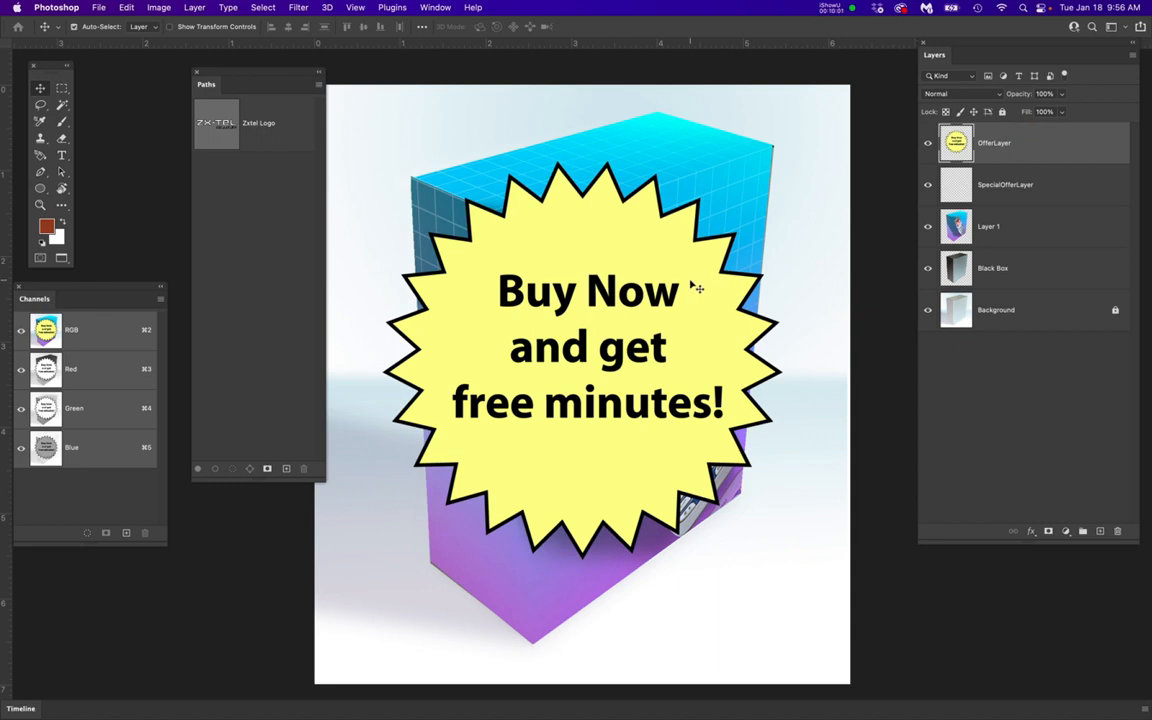
{"action": "key", "text": "super+a"}
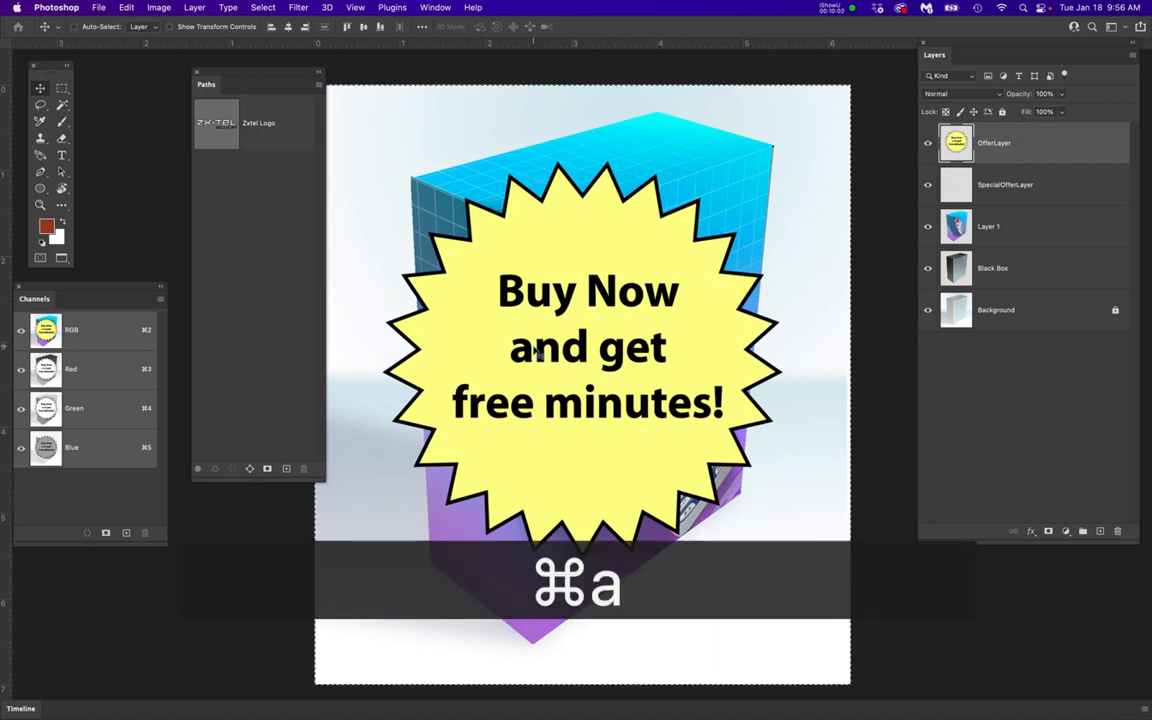
{"action": "key", "text": "super+c"}
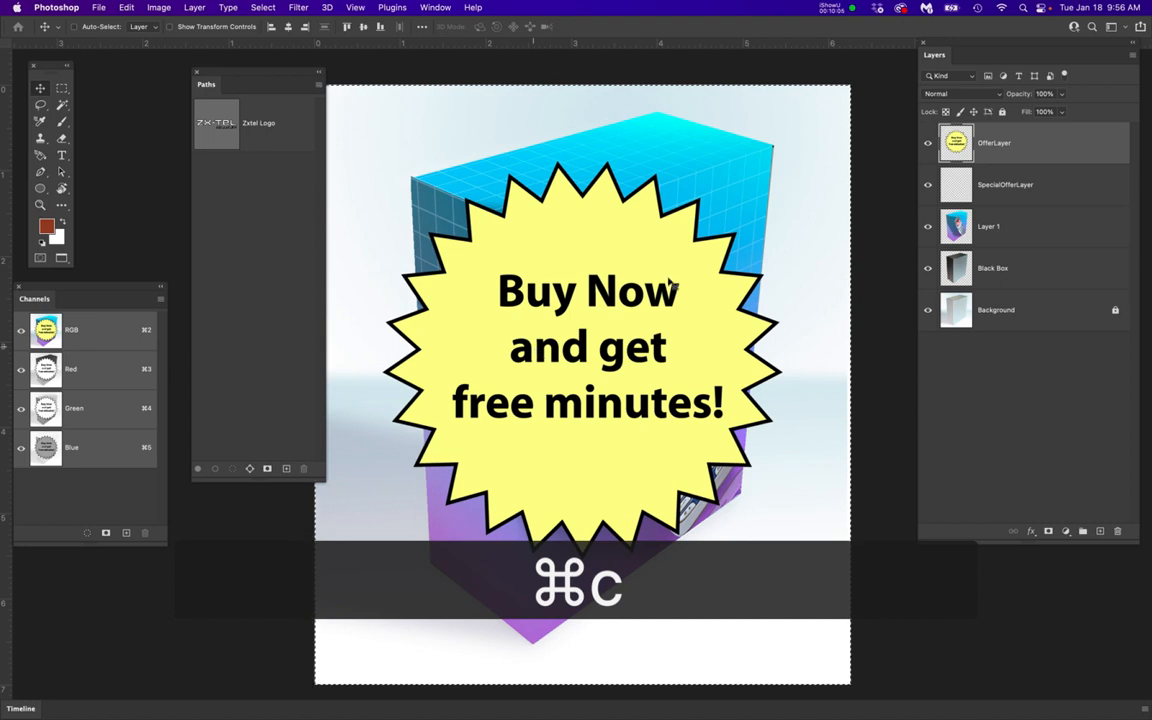
{"action": "left_click", "coordinate": [927, 143]}
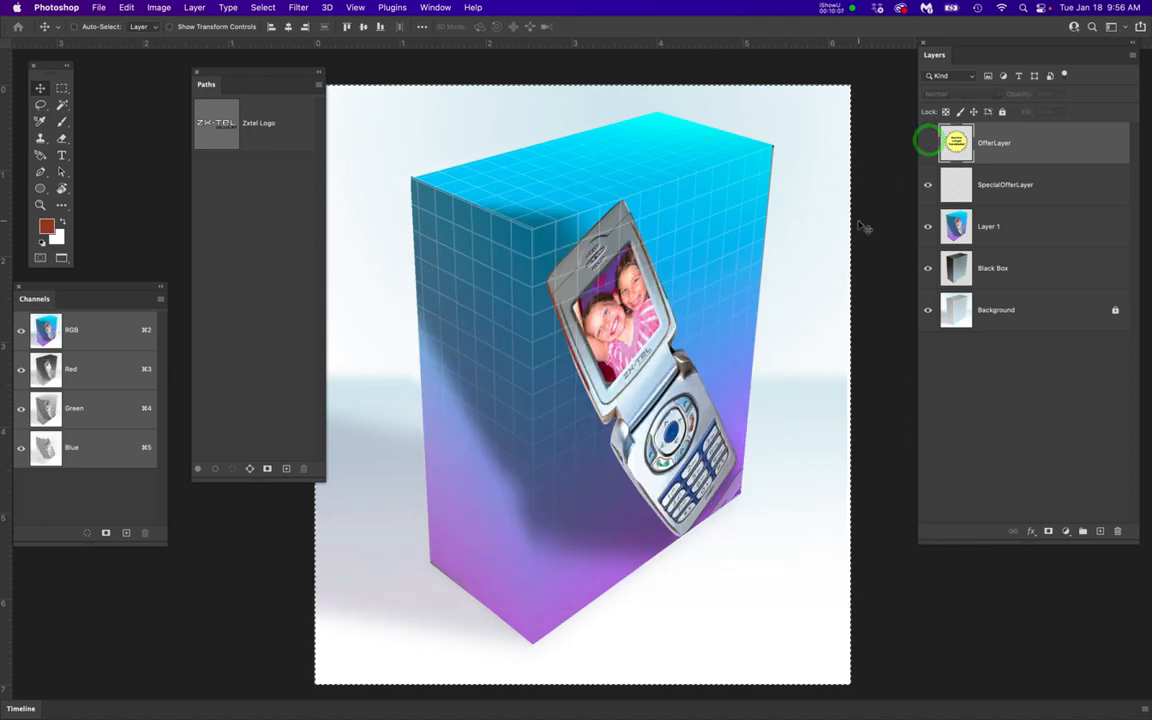
{"action": "left_click", "coordinate": [1029, 185]}
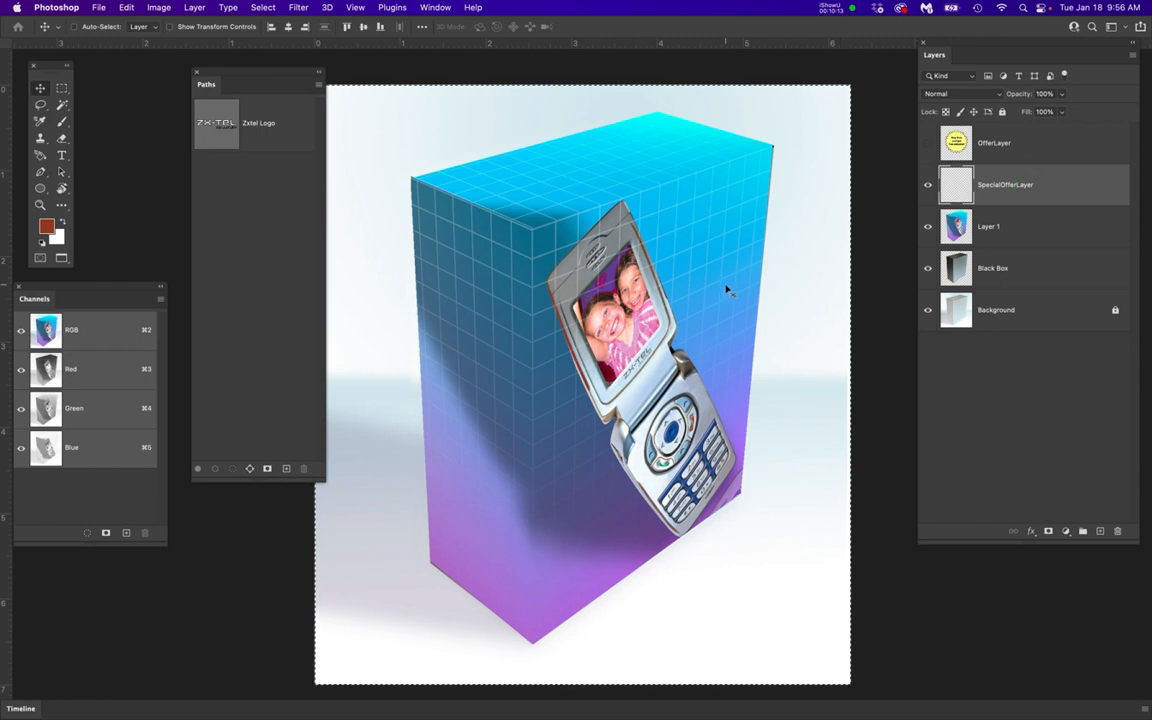
{"action": "key", "text": "super+d"}
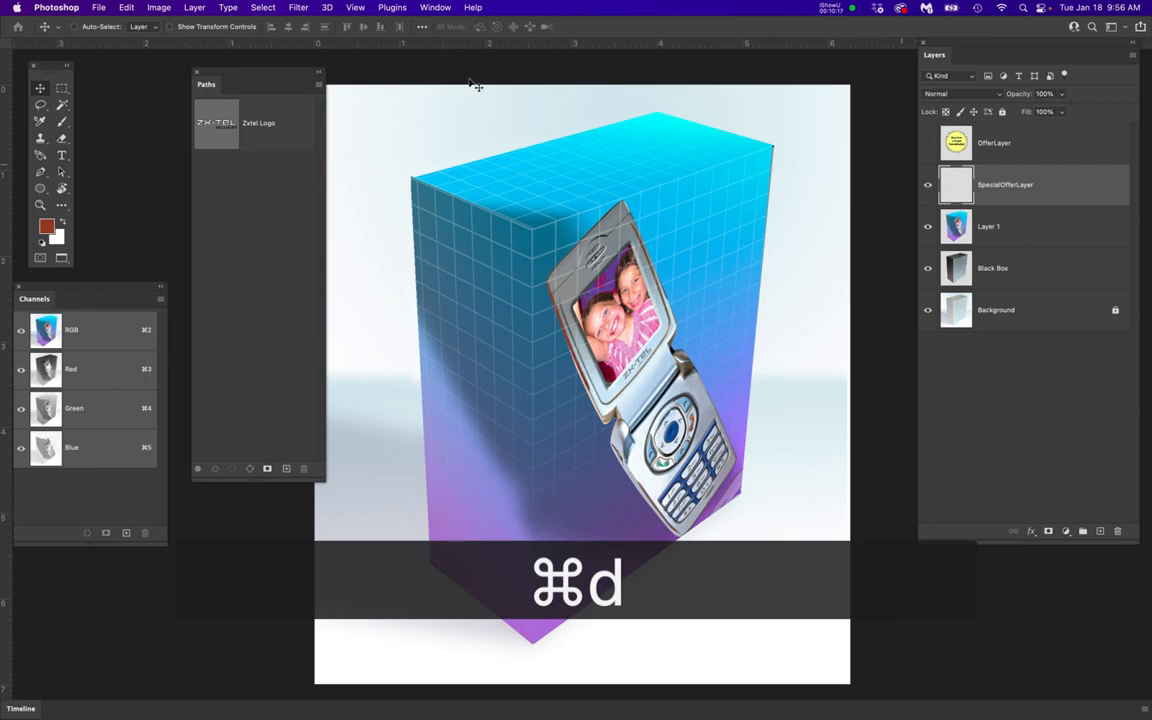
Paste the copied badge into Vanishing Point and snap it onto the box's perspective planes
{"action": "left_click", "coordinate": [297, 7]}
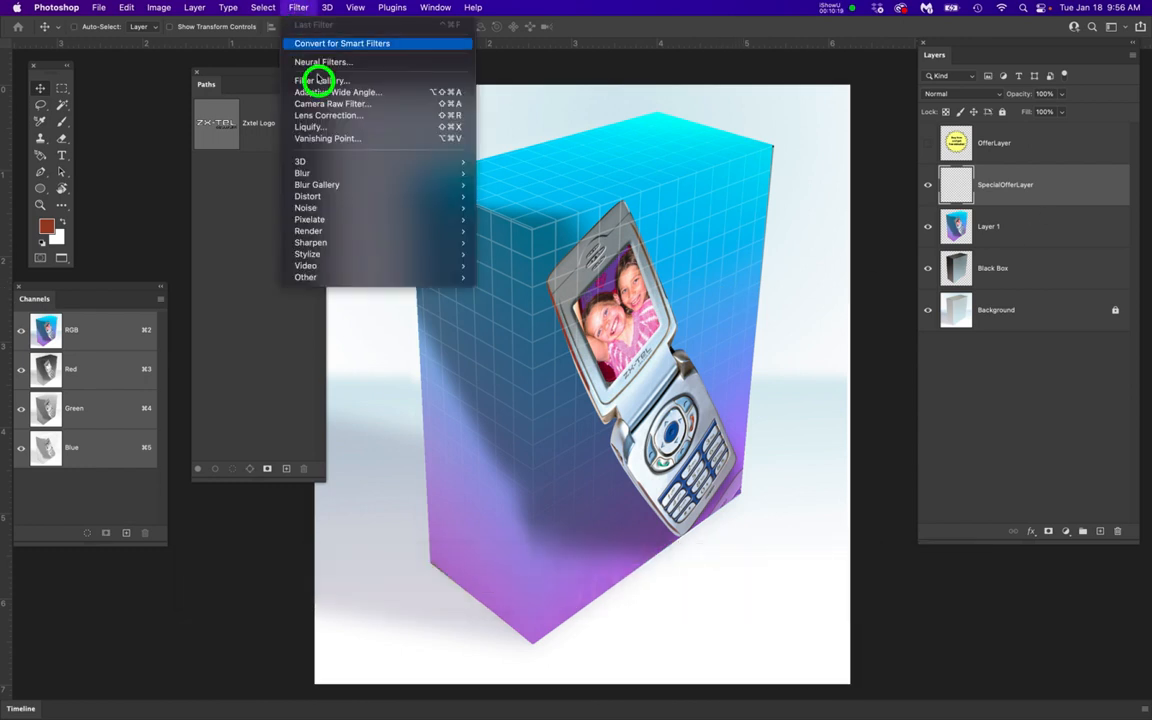
{"action": "left_click", "coordinate": [319, 138]}
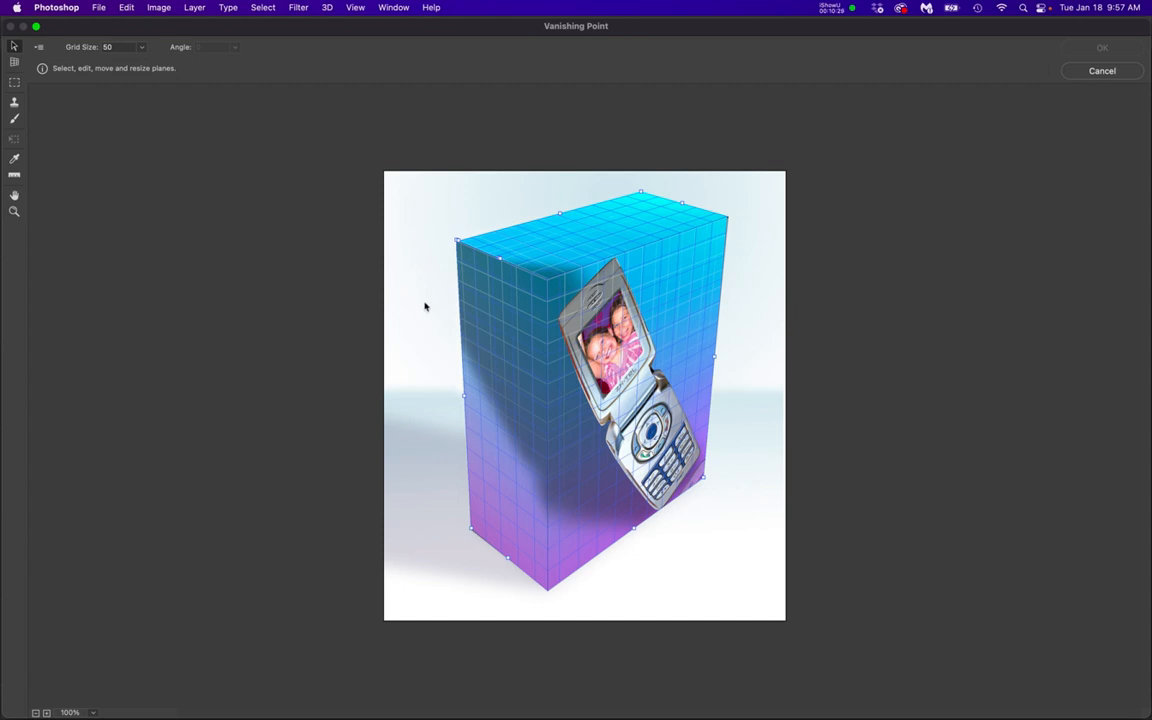
{"action": "key", "text": "super+v"}
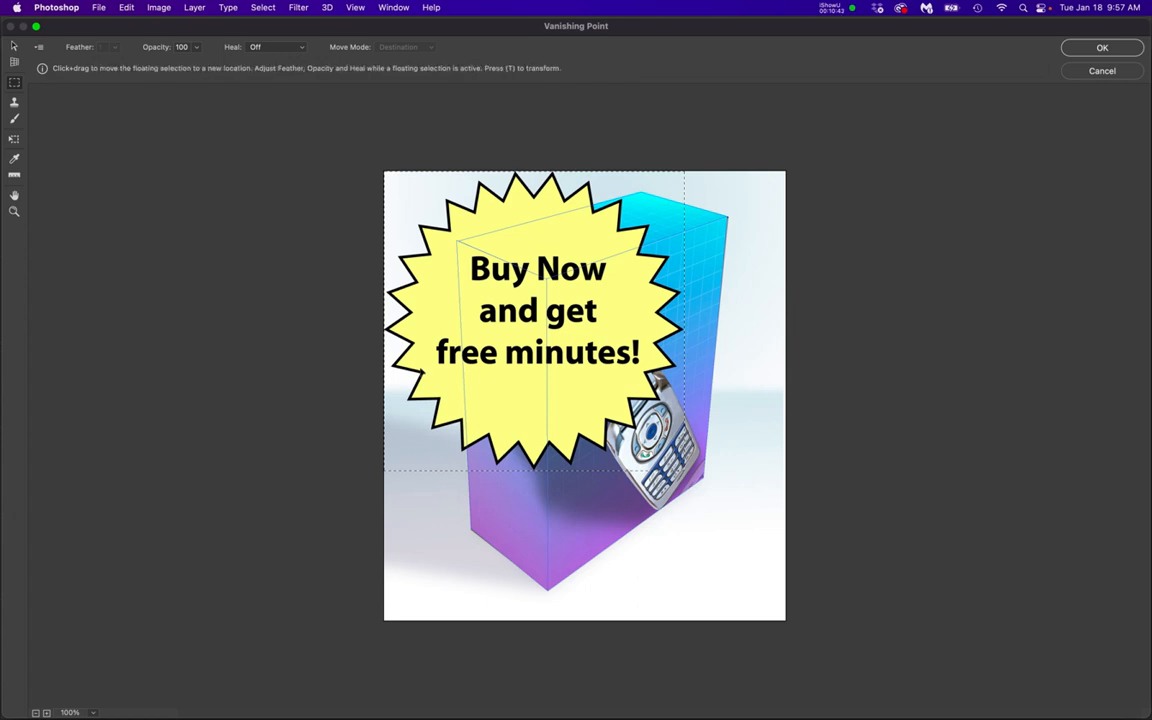
{"action": "left_click_drag", "start_coordinate": [428, 325], "coordinate": [518, 404]}
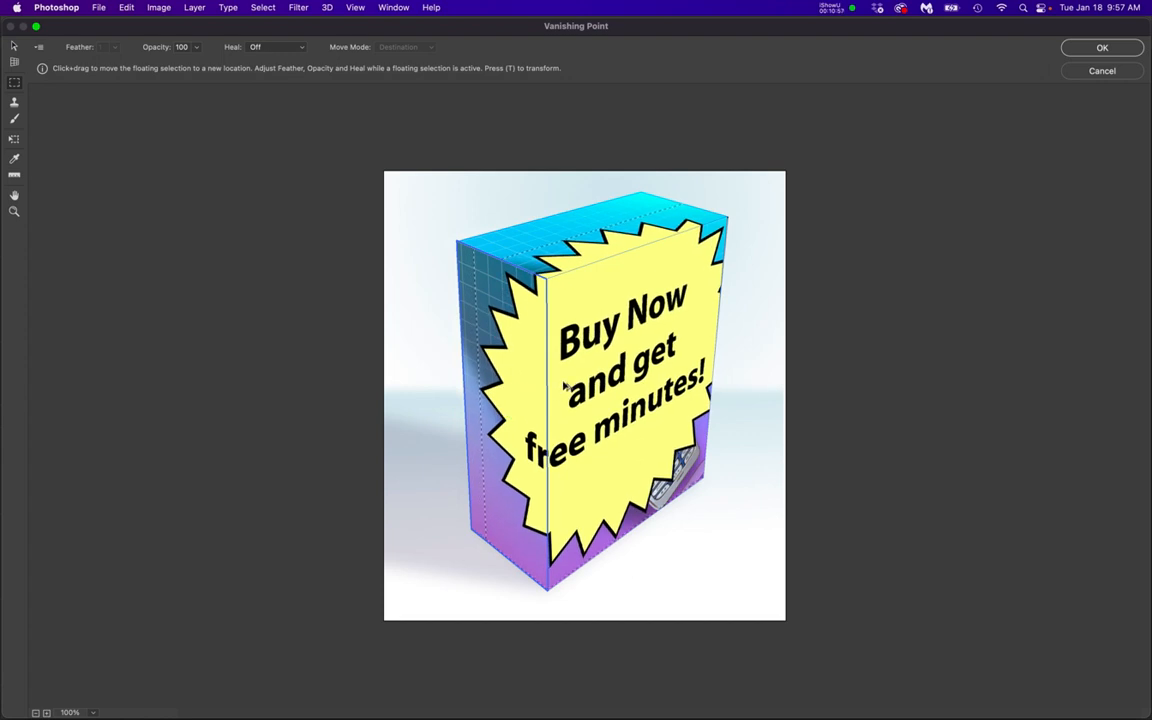
Scale the pasted badge down in perspective, place it in the lower-left part of the front face beside the phone, and apply Vanishing Point
{"action": "key", "text": "super+t"}
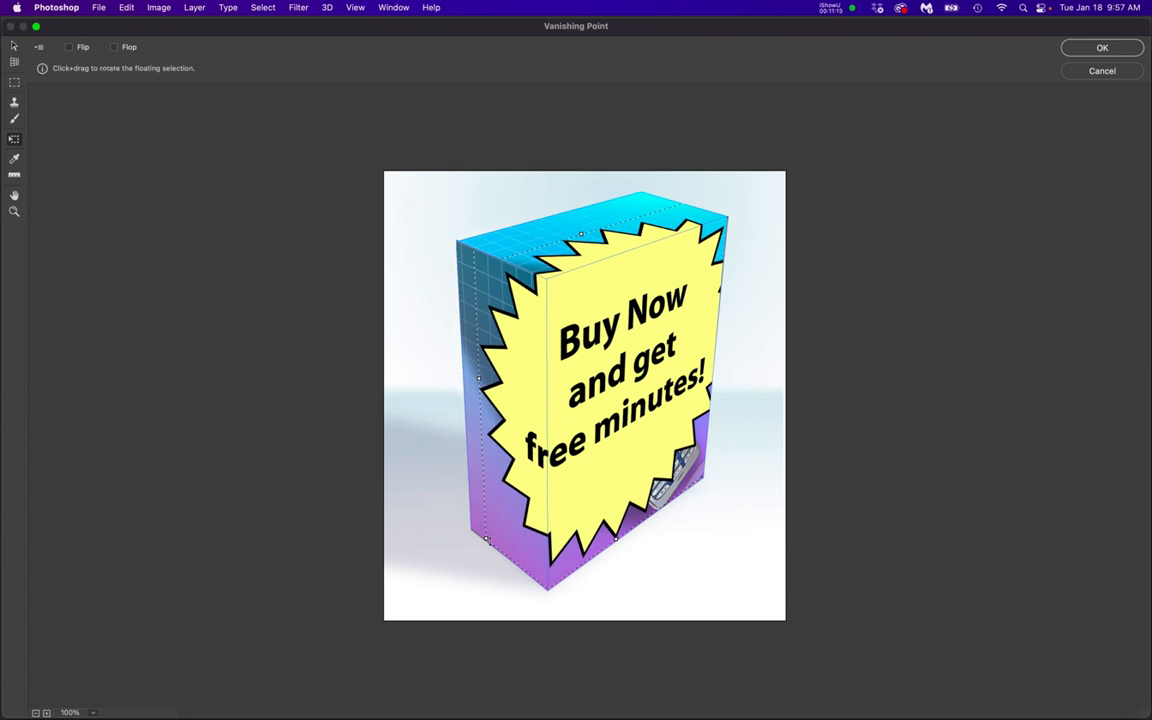
{"action": "left_click_drag", "start_coordinate": [487, 538], "coordinate": [512, 527]}
{"action": "key", "text": "super+z"}
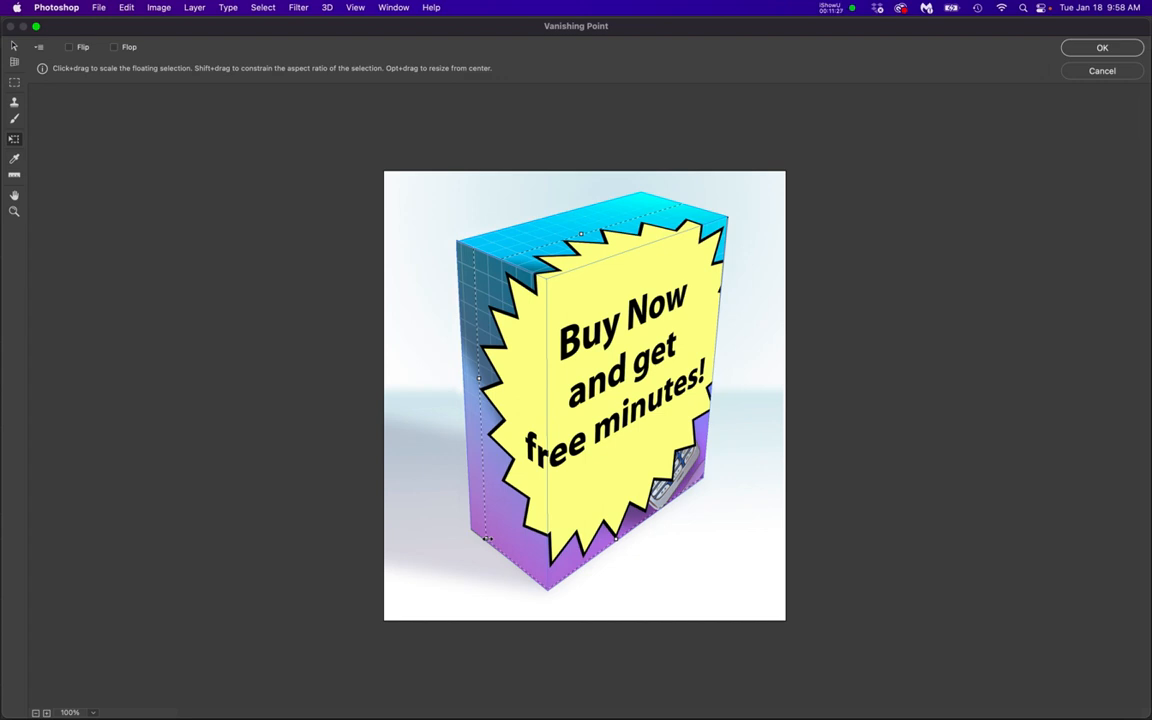
{"action": "left_click_drag", "start_coordinate": [487, 538], "coordinate": [618, 411]}
{"action": "left_click_drag", "start_coordinate": [700, 267], "coordinate": [604, 513]}
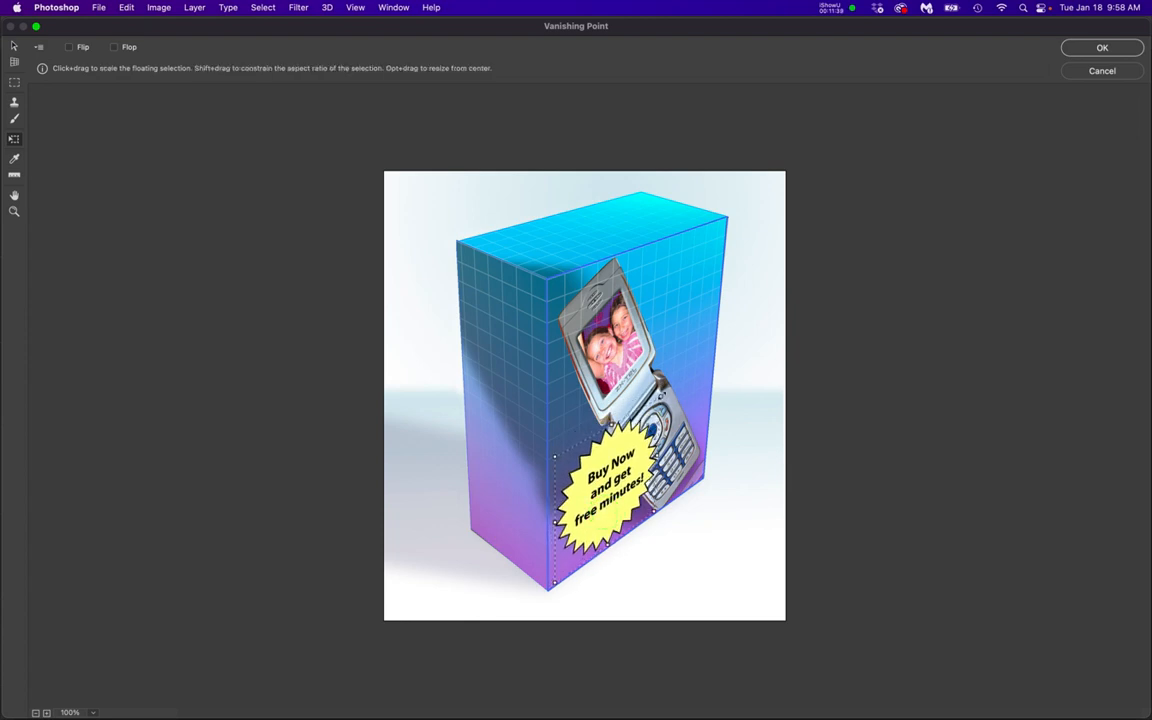
{"action": "left_click_drag", "start_coordinate": [661, 397], "coordinate": [650, 418]}
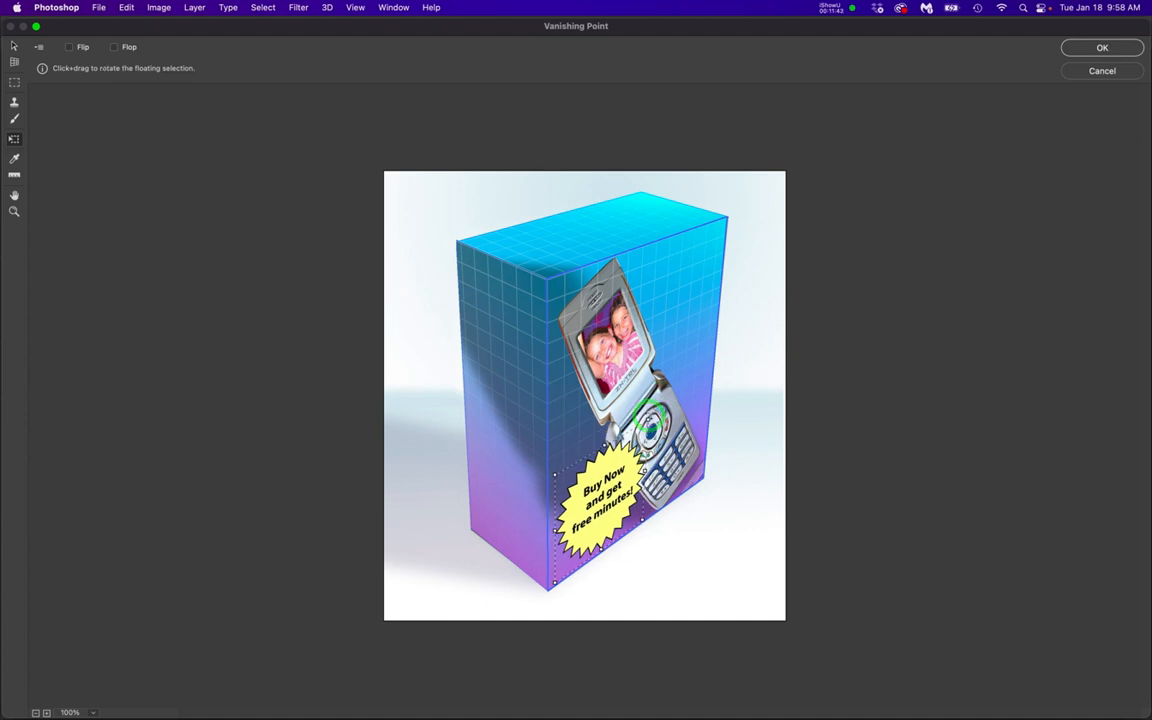
{"action": "left_click_drag", "start_coordinate": [607, 473], "coordinate": [608, 470]}
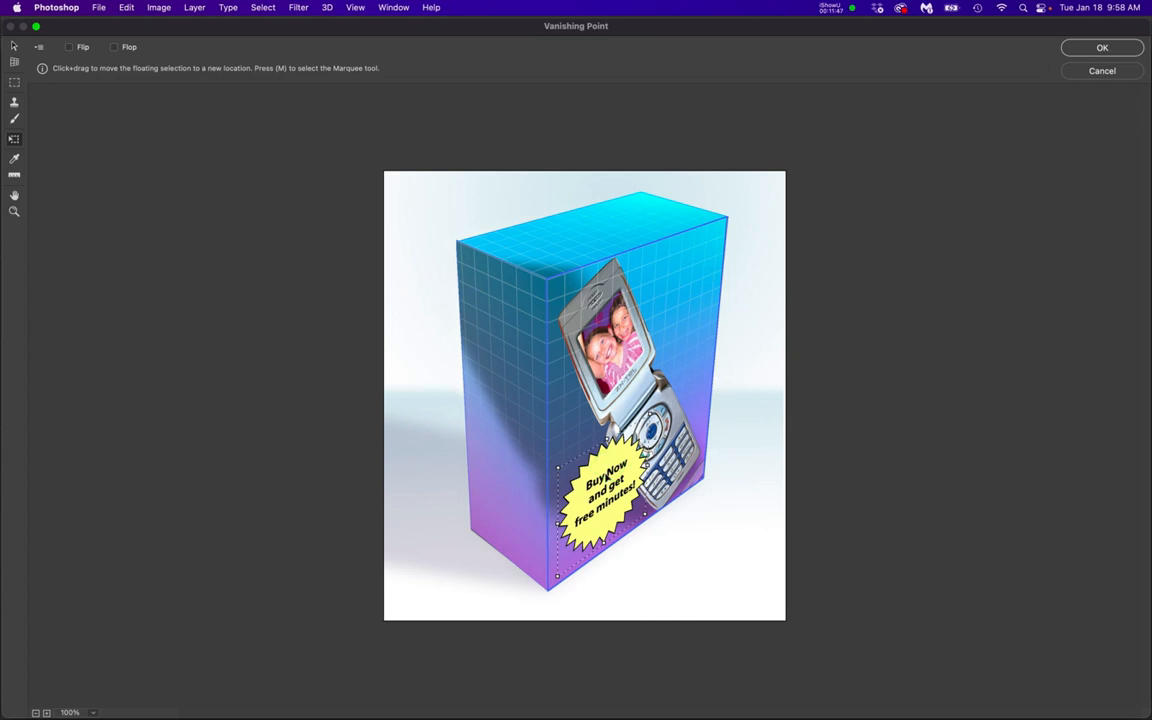
{"action": "key", "text": "Return"}
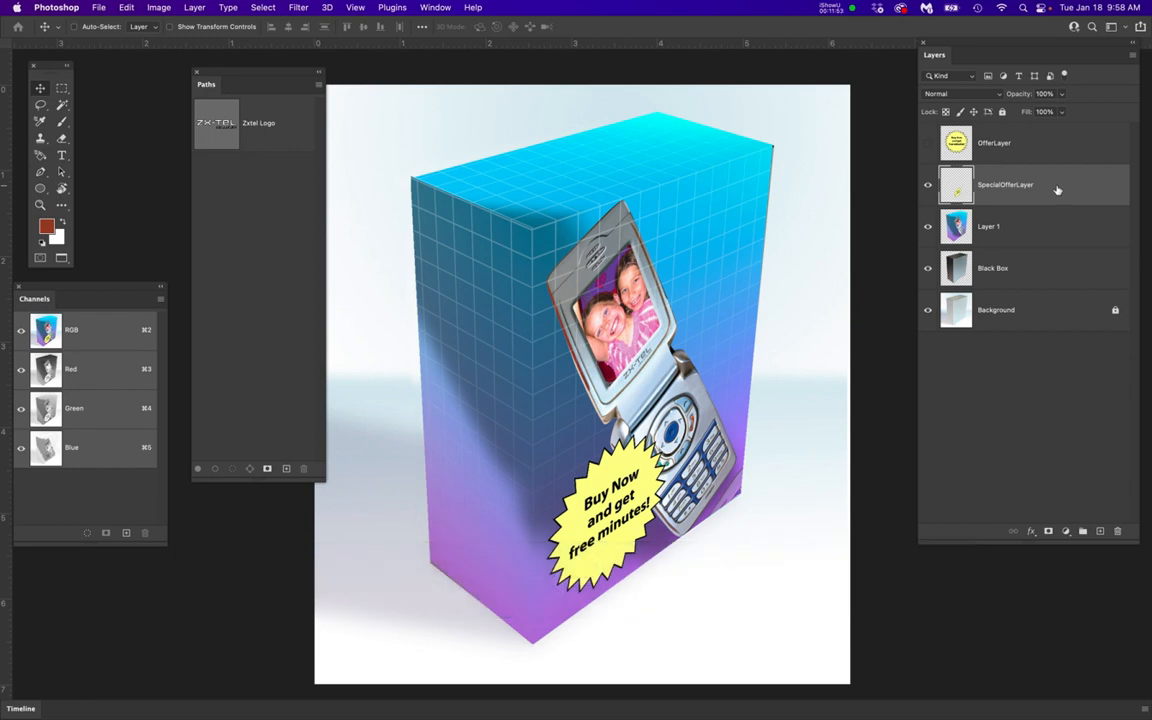
Undo the trial deletion of SpecialOfferLayer and copy that layer's name
{"action": "left_click_drag", "start_coordinate": [1058, 189], "coordinate": [1121, 536]}
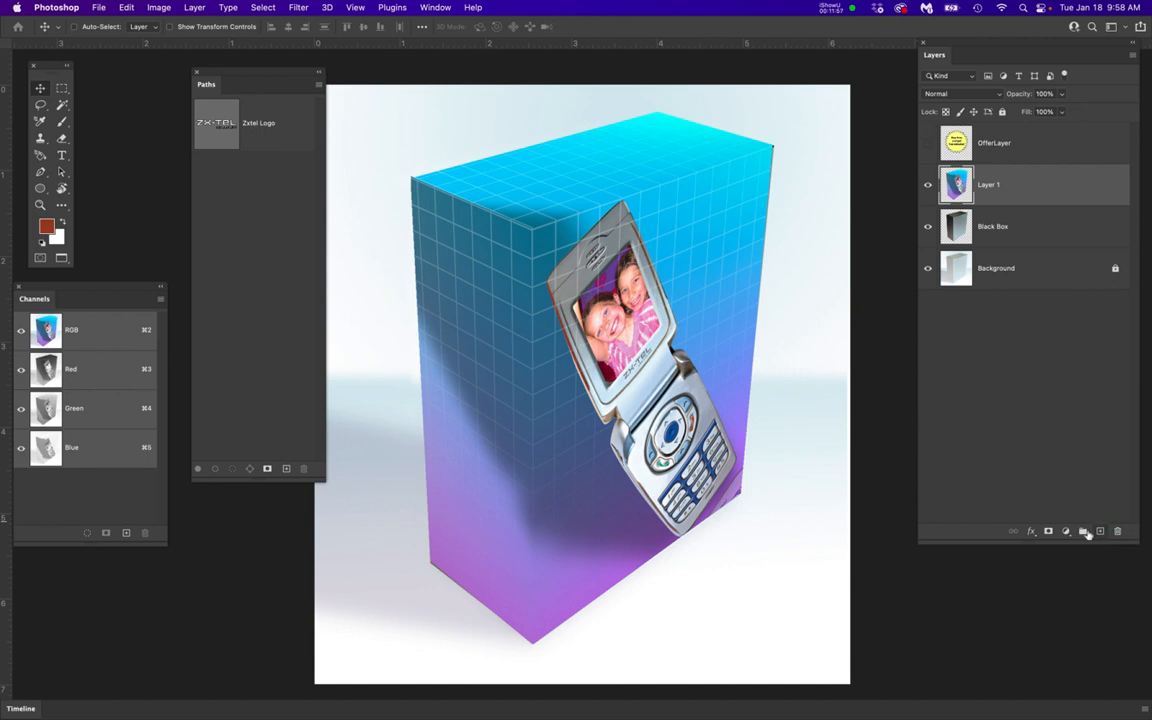
{"action": "key", "text": "cmd+z"}
{"action": "double_click", "coordinate": [1003, 184]}
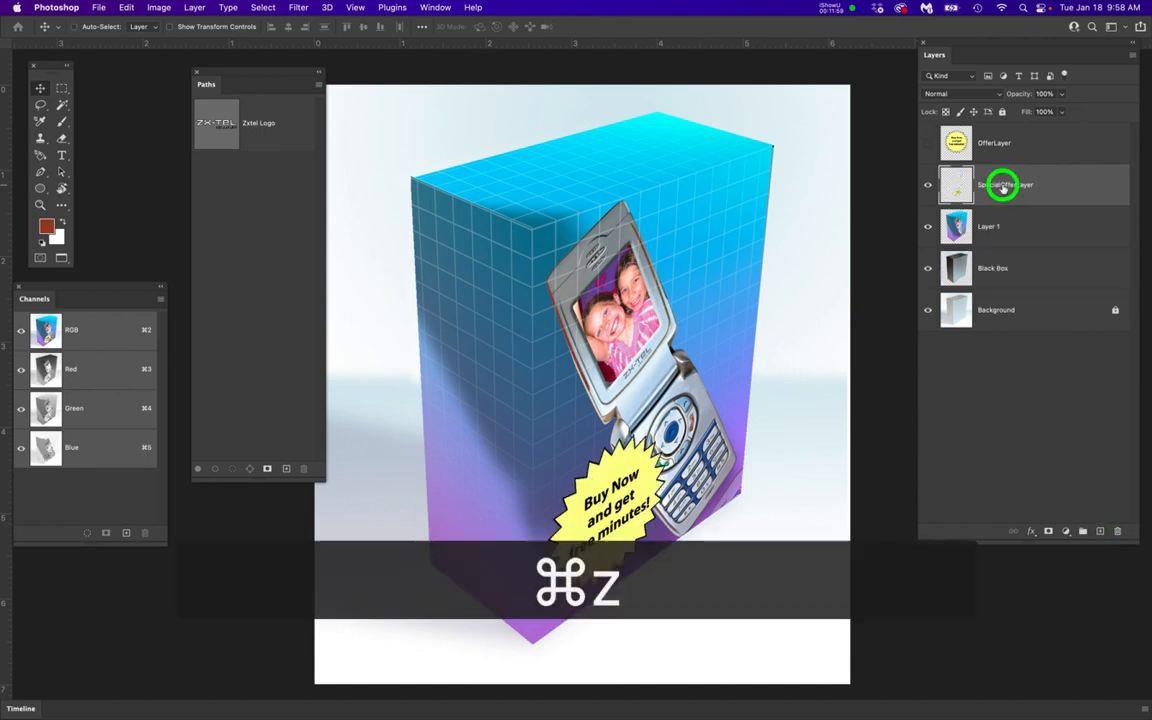
{"action": "key", "text": "super+c"}
{"action": "left_click", "coordinate": [1009, 432]}
Delete SpecialOfferLayer with its badge and create a new empty layer named SpecialOfferLayer above Layer 1
{"action": "left_click_drag", "start_coordinate": [1054, 190], "coordinate": [1118, 532]}
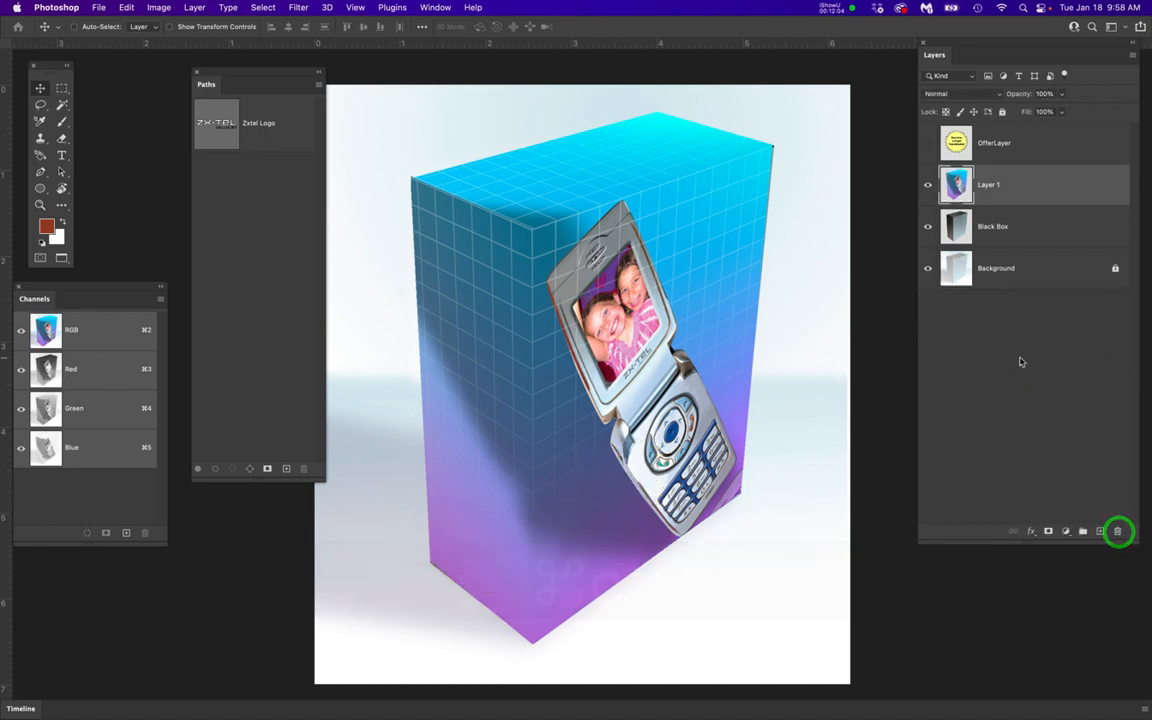
{"action": "left_click", "coordinate": [1099, 528]}
{"action": "double_click", "coordinate": [995, 184]}
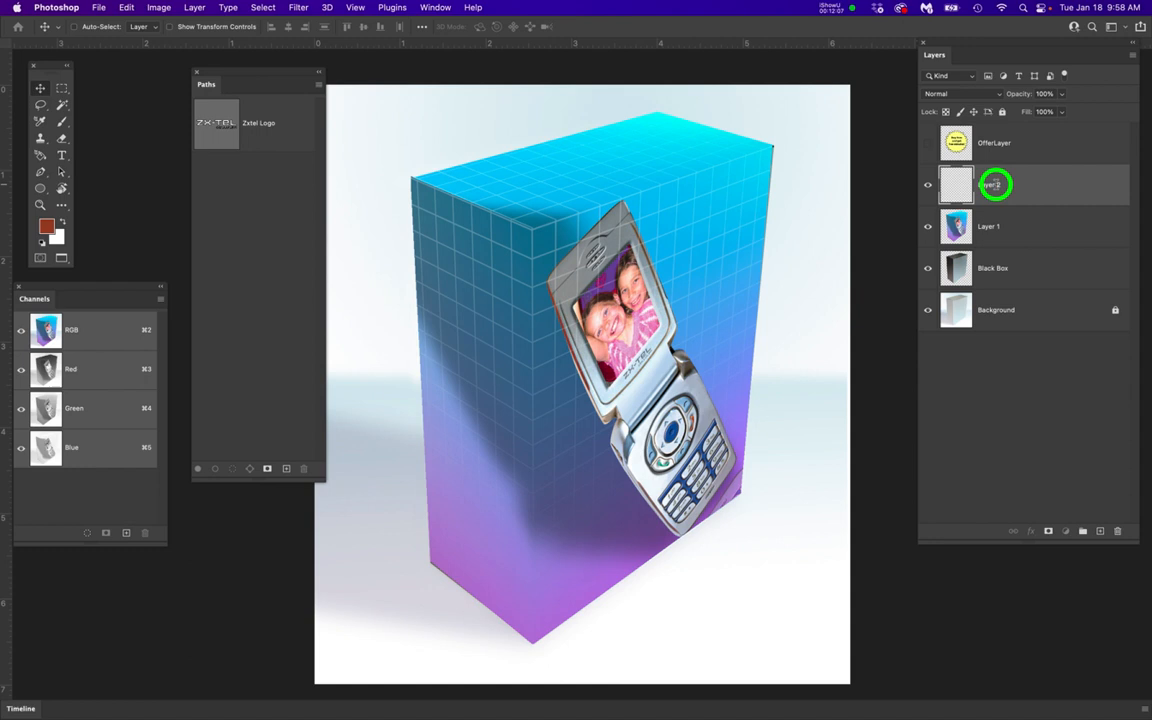
{"action": "key", "text": "super+v"}
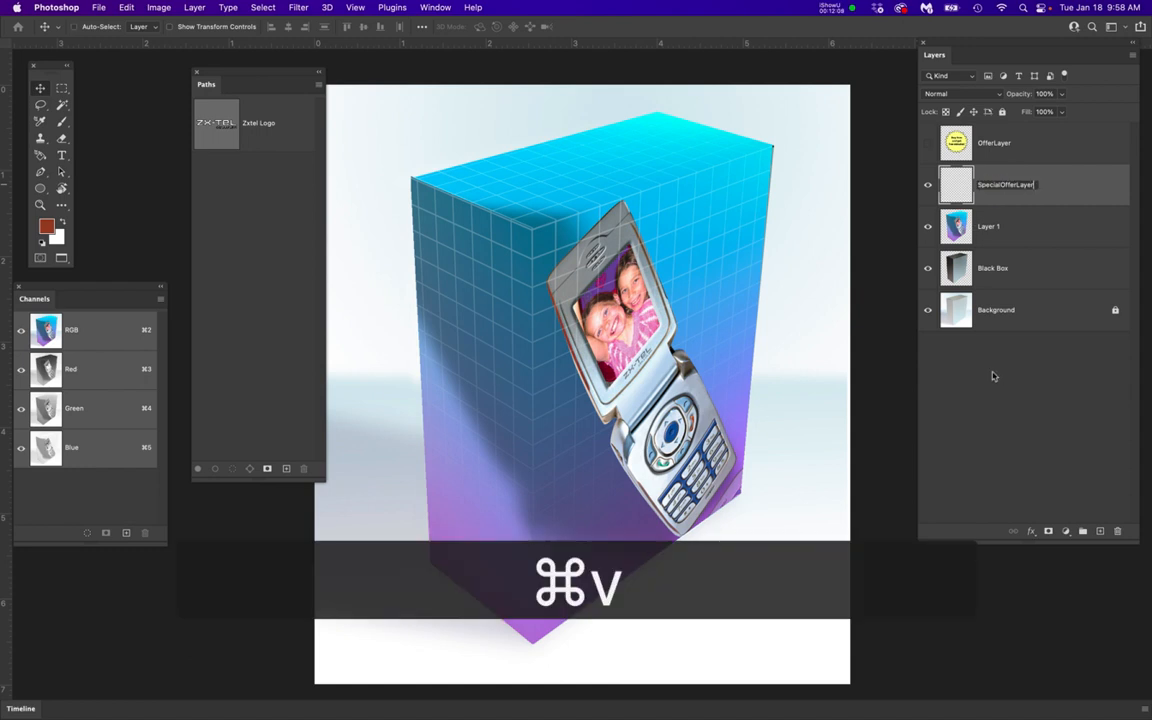
{"action": "left_click", "coordinate": [1006, 376]}
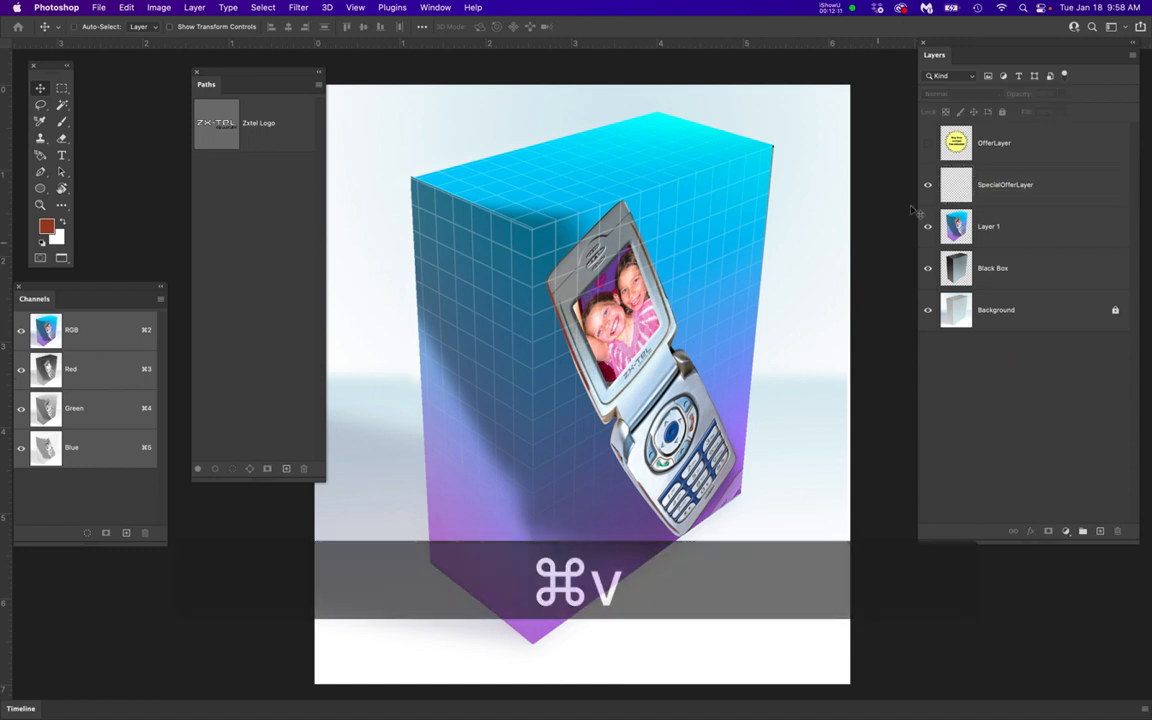
Show OfferLayer again and scale its starburst badge proportionally to less than half size, keeping its lower-left corner in place
{"action": "left_click", "coordinate": [929, 145]}
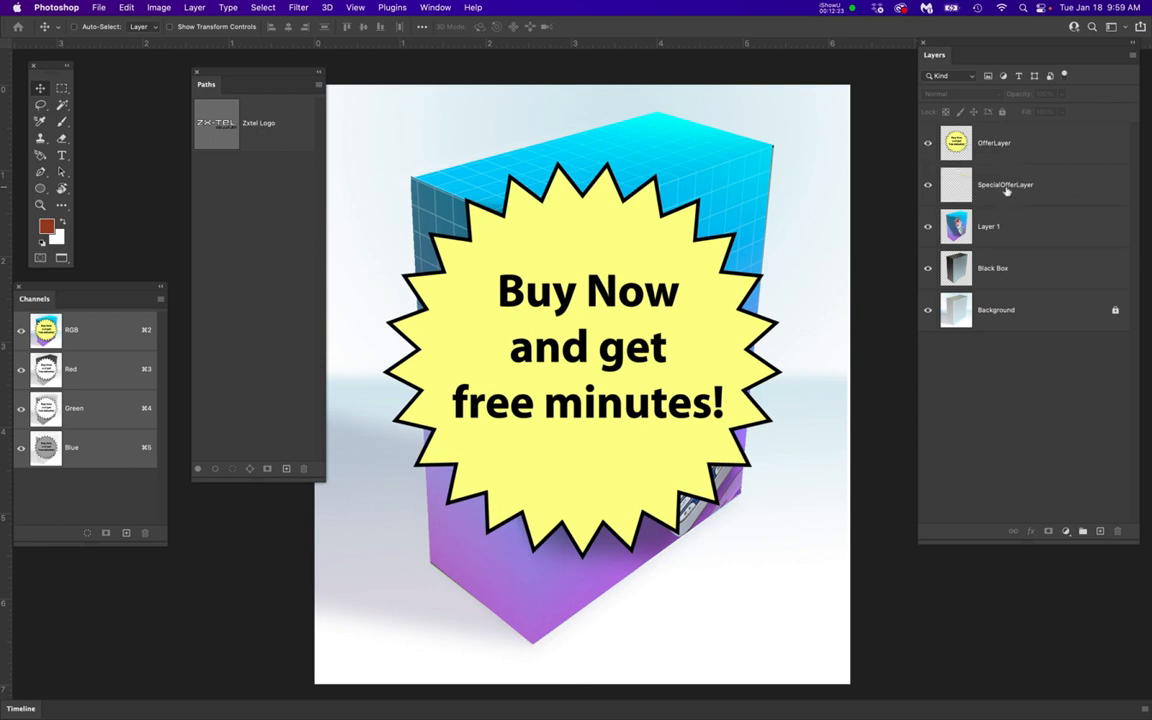
{"action": "left_click", "coordinate": [1020, 143]}
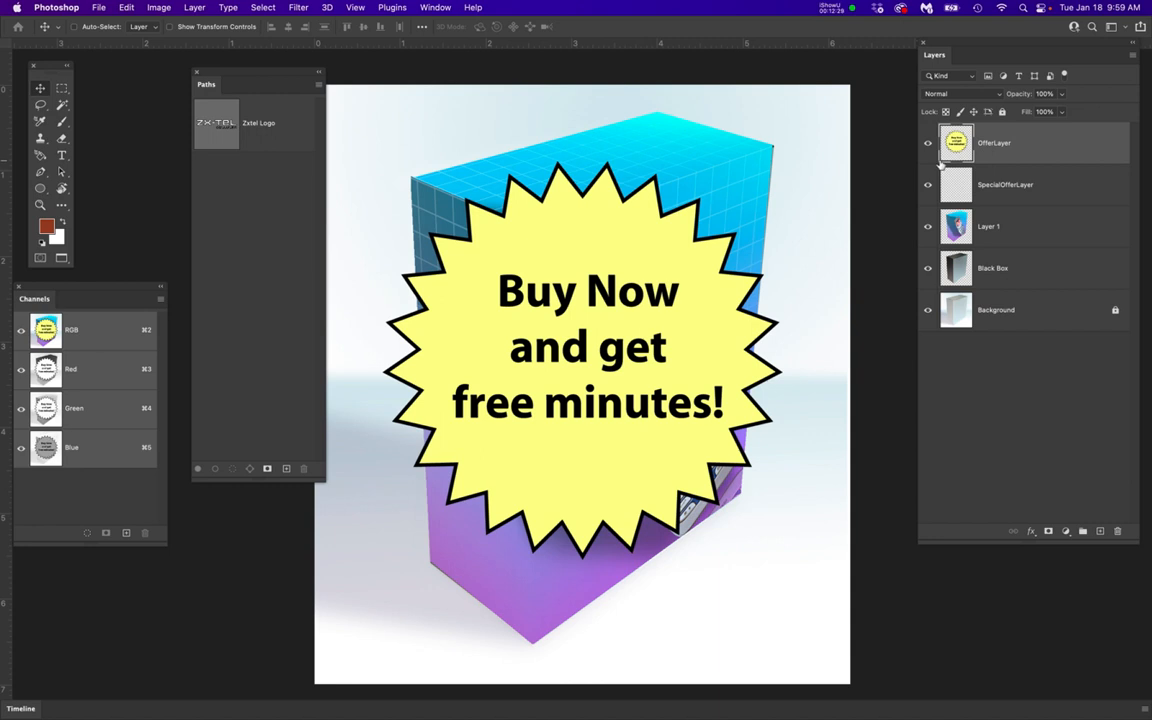
{"action": "key", "text": "super+a"}
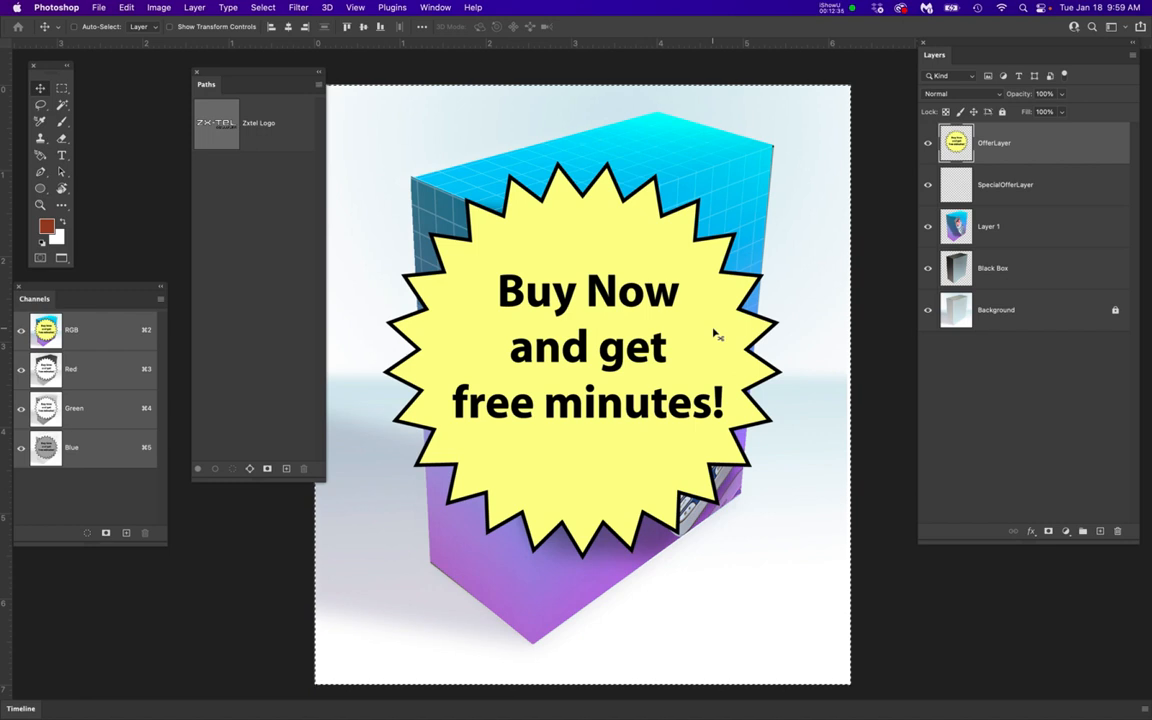
{"action": "key", "text": "super+d"}
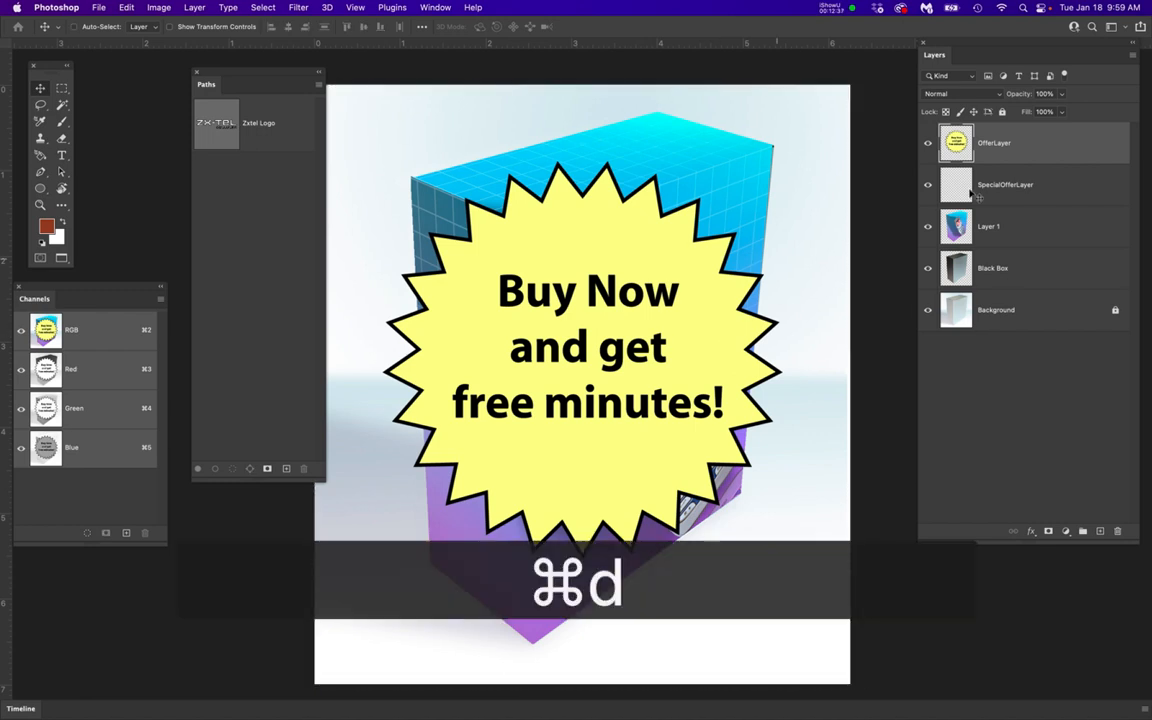
{"action": "left_click", "coordinate": [1048, 146]}
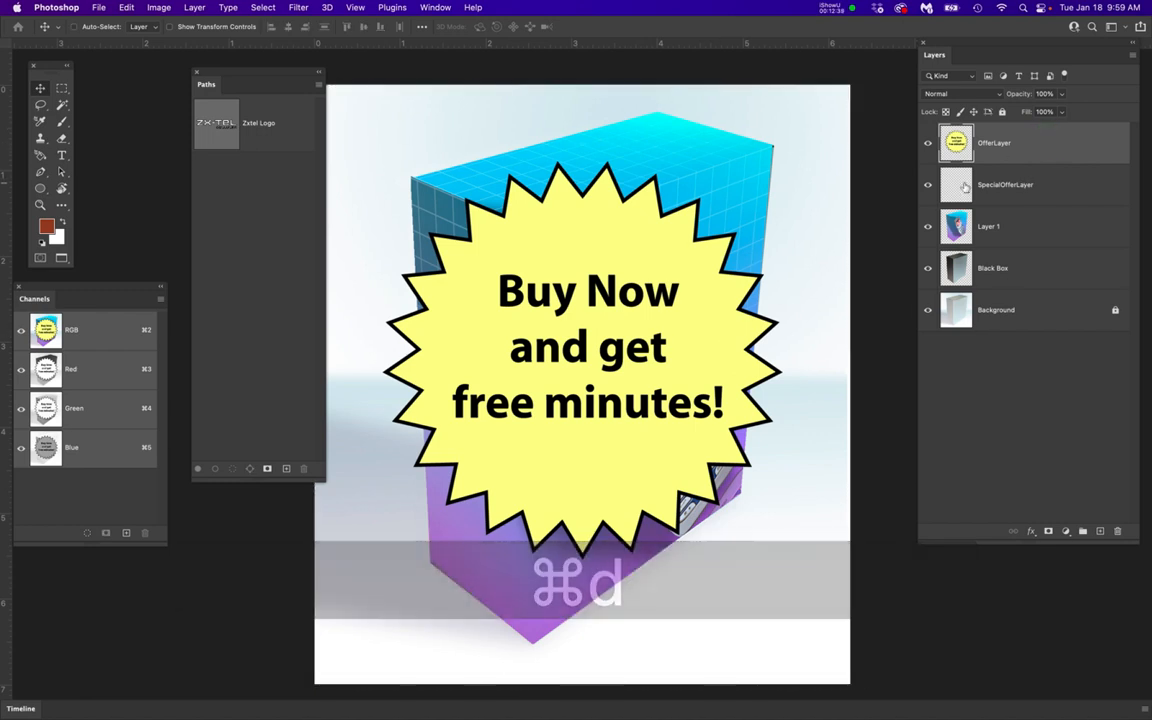
{"action": "key", "text": "super+t"}
{"action": "left_click_drag", "start_coordinate": [780, 162], "coordinate": [559, 401]}
{"action": "key", "text": "Return"}
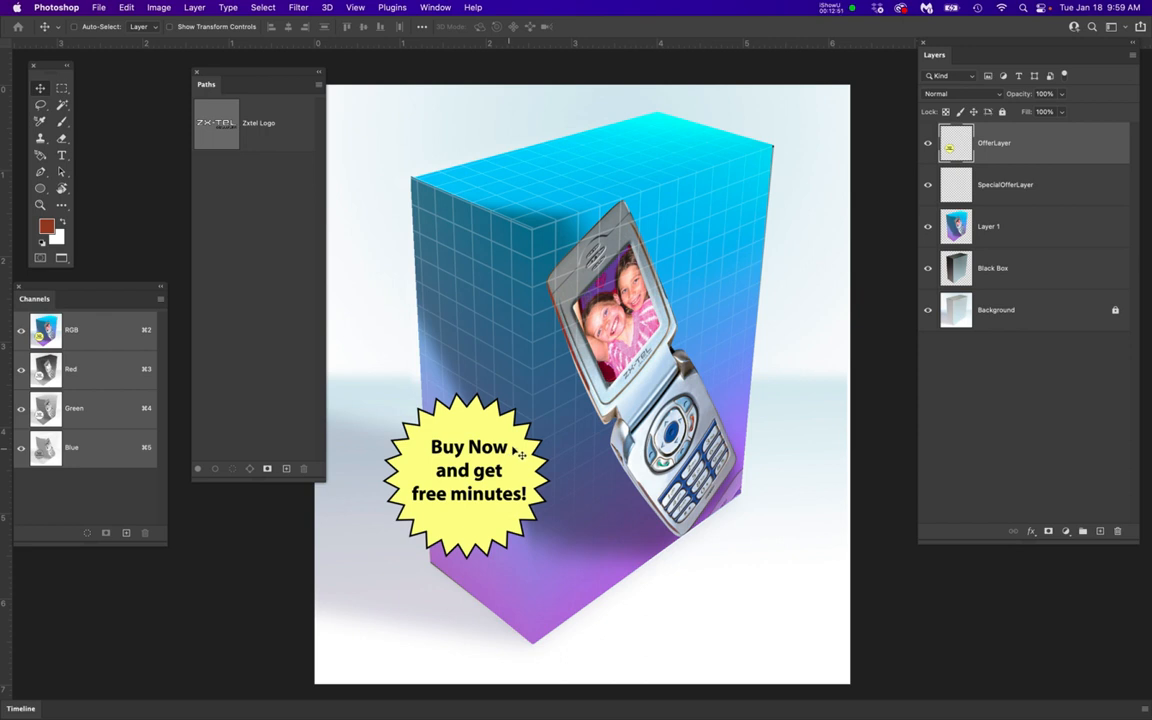
Copy the reduced badge from OfferLayer, hide that layer, and make the empty SpecialOfferLayer active
{"action": "left_click", "coordinate": [1042, 146]}
{"action": "key", "text": "super+a"}
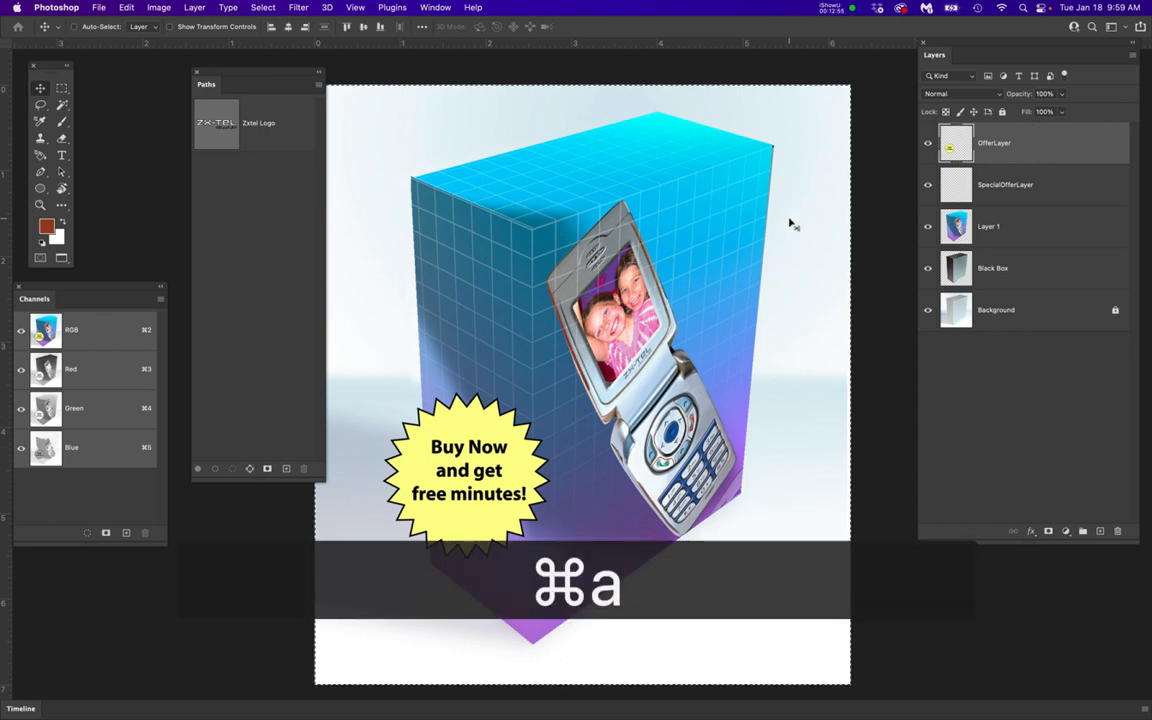
{"action": "key", "text": "super+c"}
{"action": "left_click", "coordinate": [927, 143]}
{"action": "left_click", "coordinate": [980, 185]}
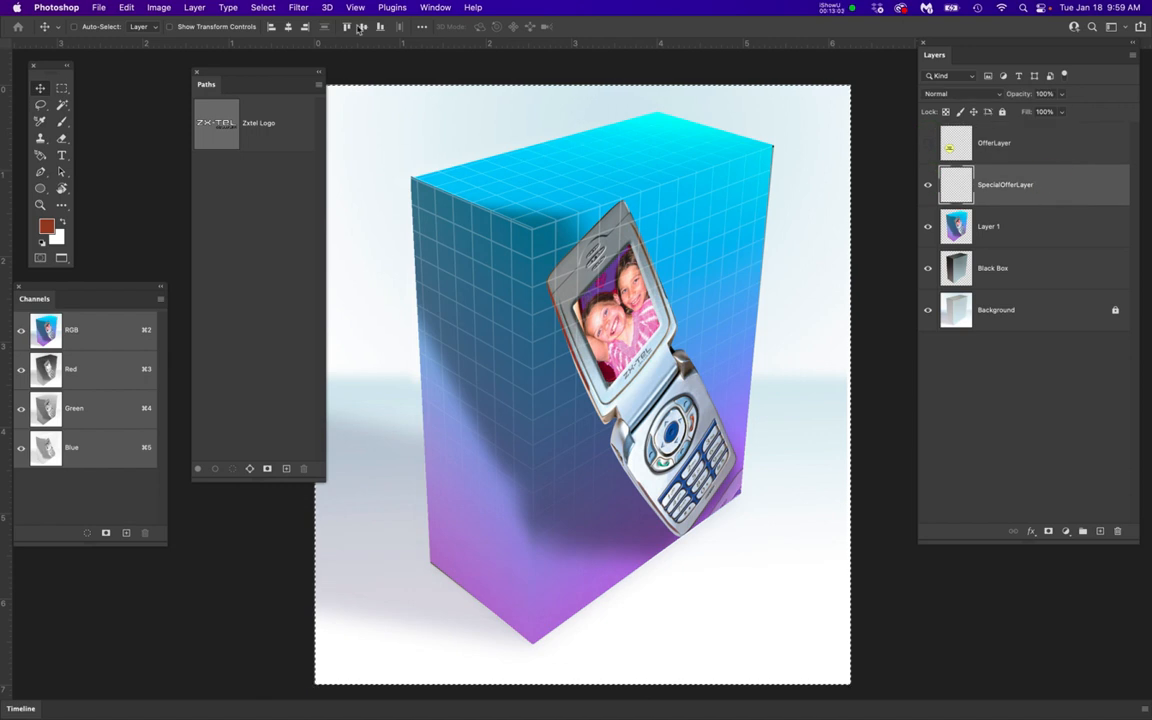
In Vanishing Point, paste the badge, place it low on the box front, scale it down toward the lower-left corner and apply the filter
{"action": "left_click", "coordinate": [298, 7]}
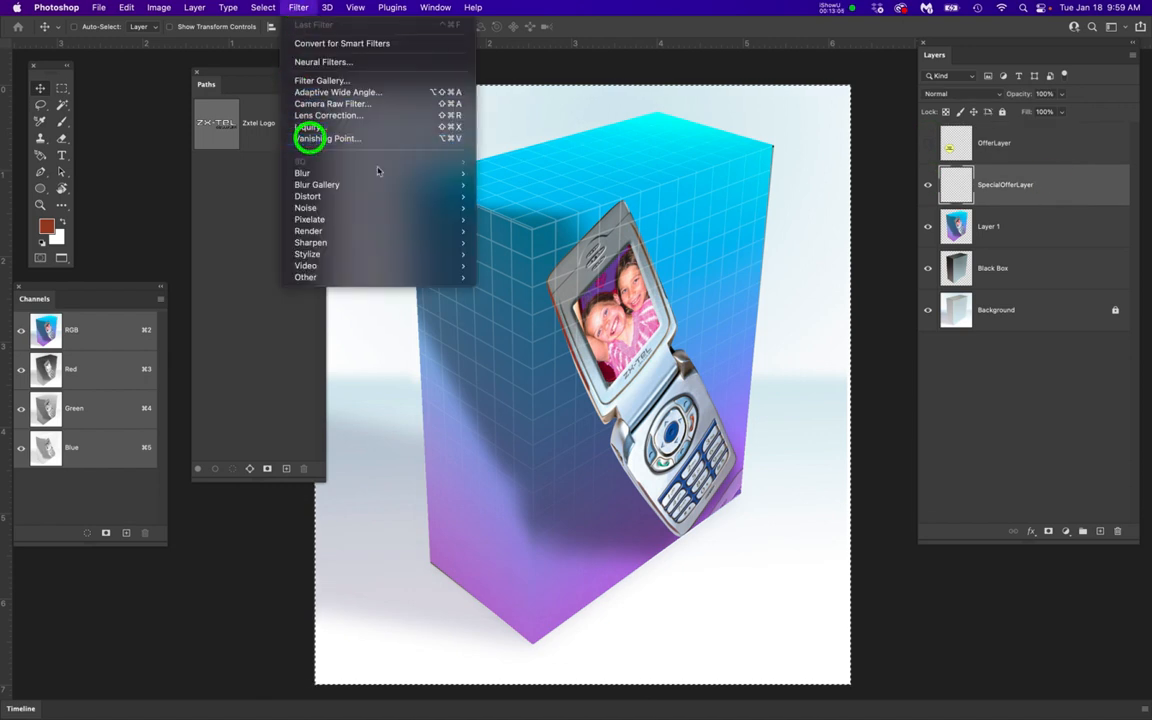
{"action": "left_click", "coordinate": [320, 138]}
{"action": "key", "text": "cmd+v"}
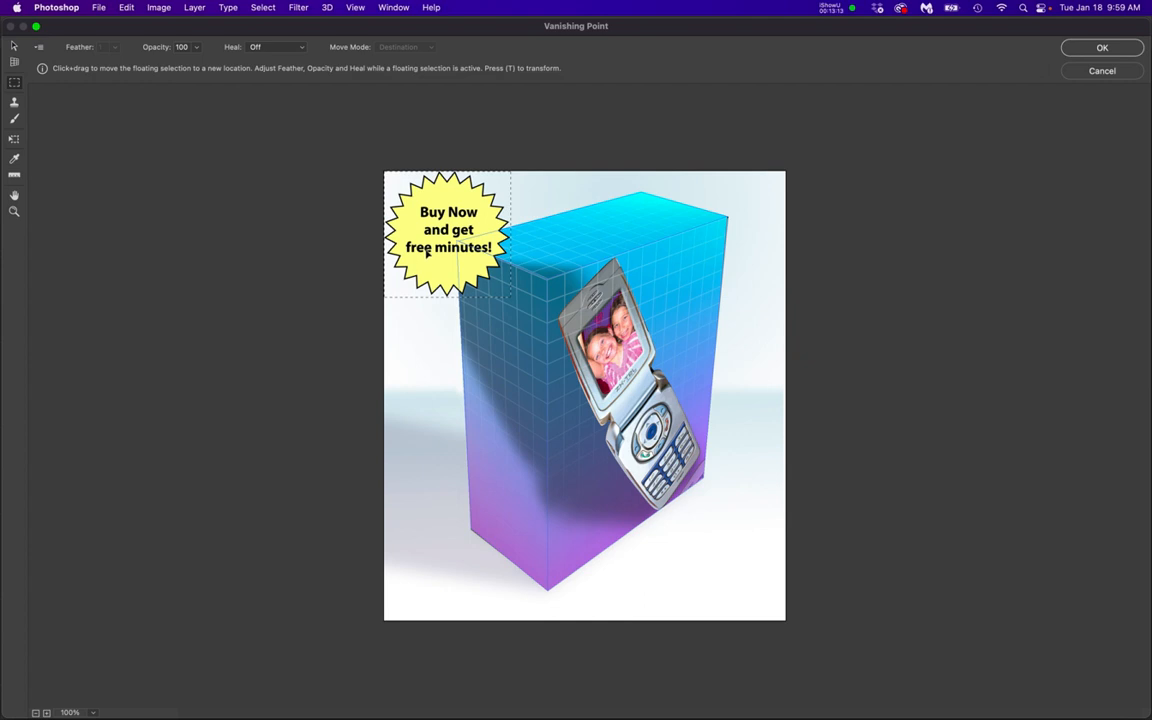
{"action": "left_click_drag", "start_coordinate": [432, 266], "coordinate": [600, 515]}
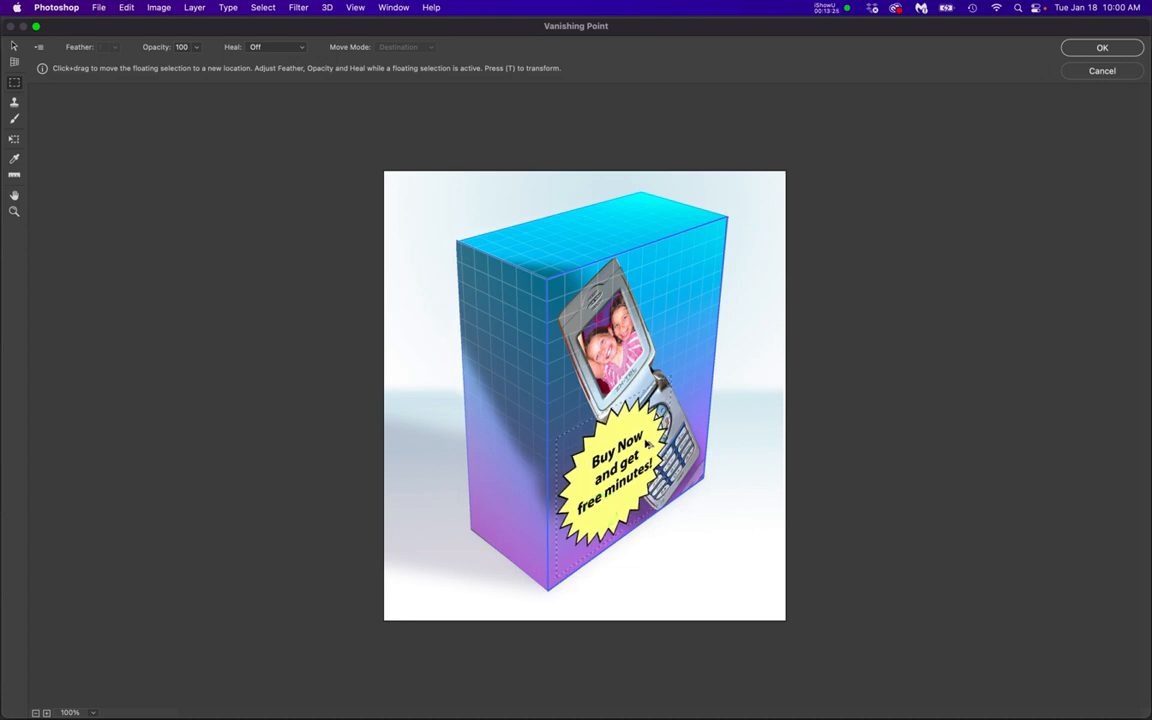
{"action": "key", "text": "super+t"}
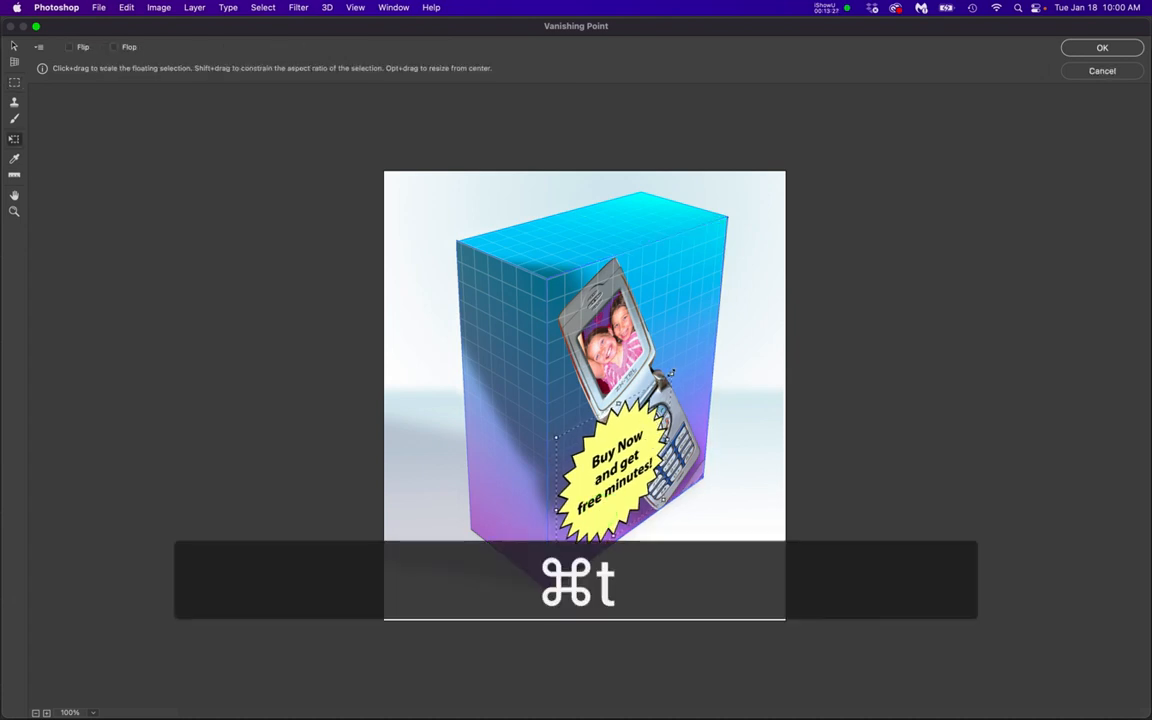
{"action": "left_click_drag", "start_coordinate": [670, 373], "coordinate": [638, 408]}
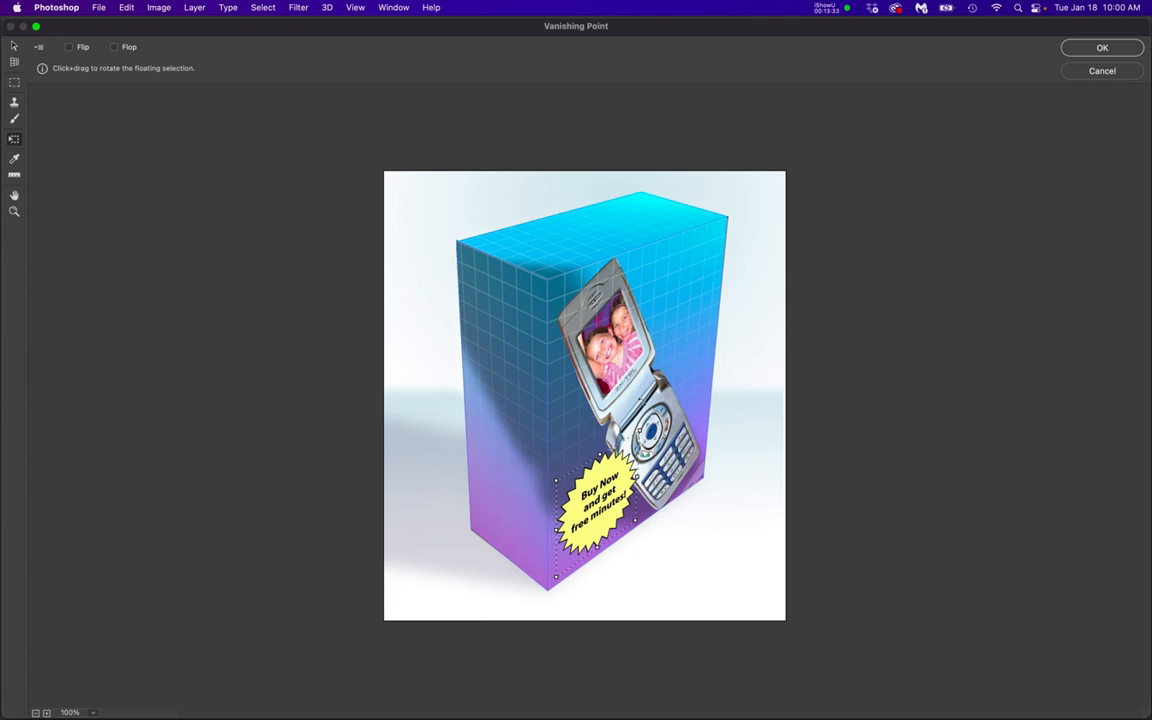
{"action": "key", "text": "Return"}
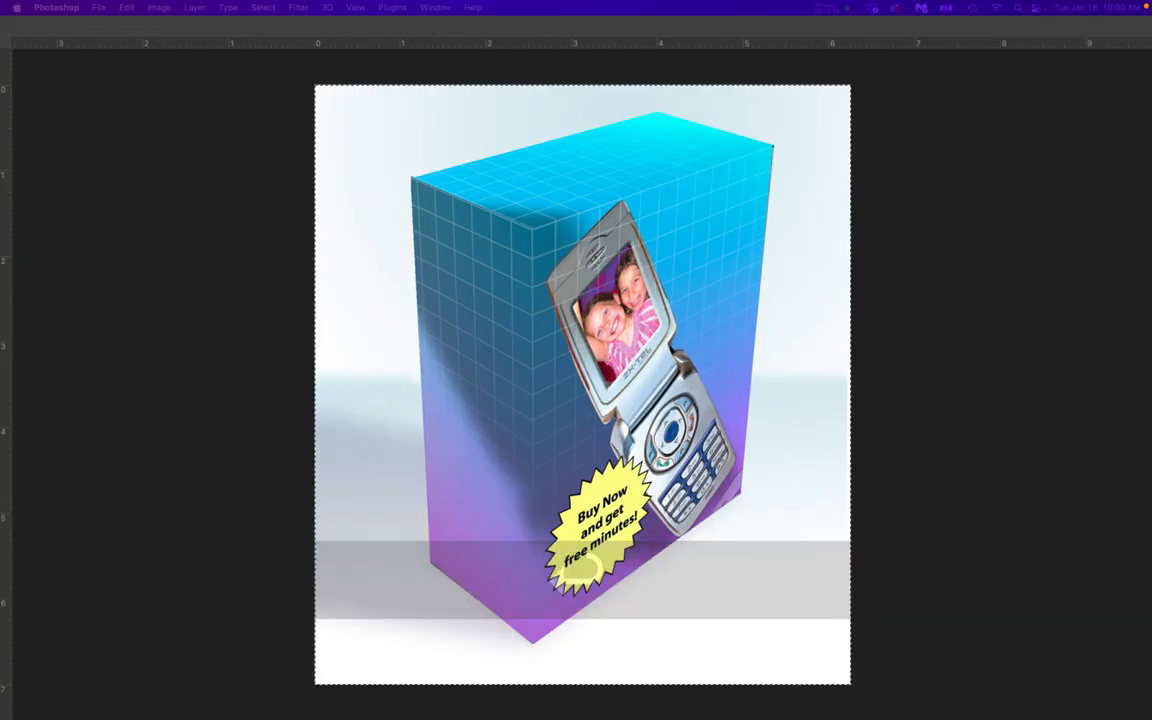
Switch to Preview to examine the finished box example's badge and logo placement, then return to Photoshop
{"action": "left_click_drag", "start_coordinate": [1151, 62], "coordinate": [530, 89]}
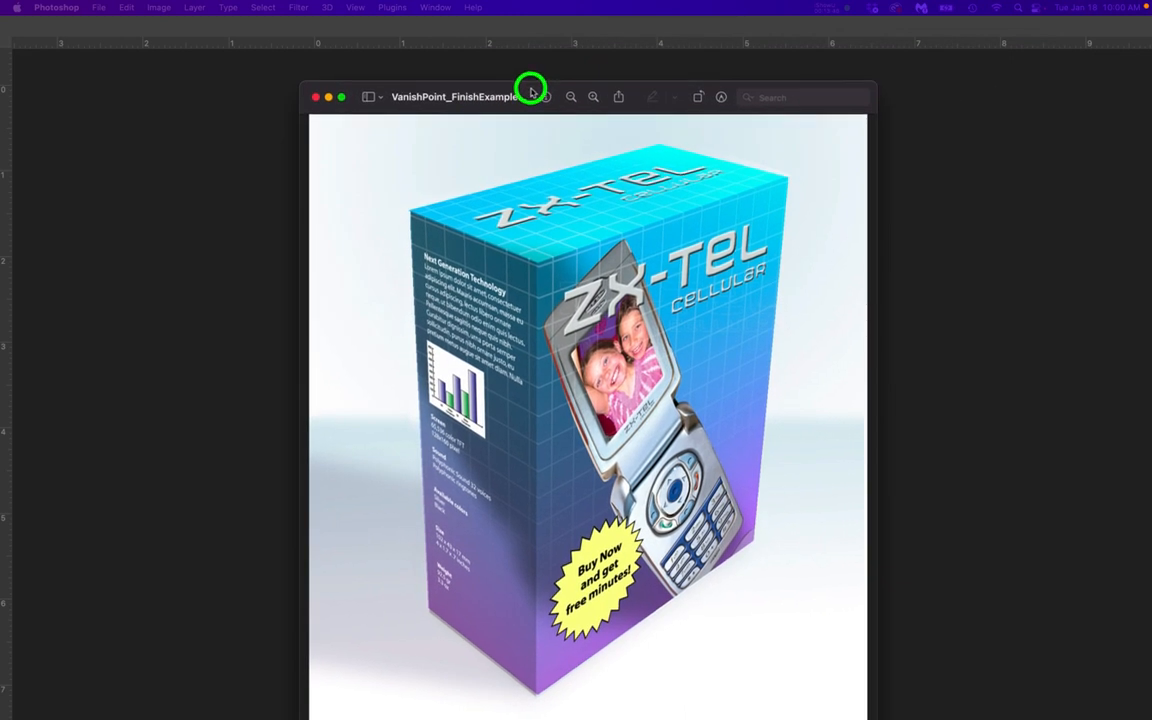
{"action": "left_click_drag", "start_coordinate": [530, 89], "coordinate": [530, 89]}
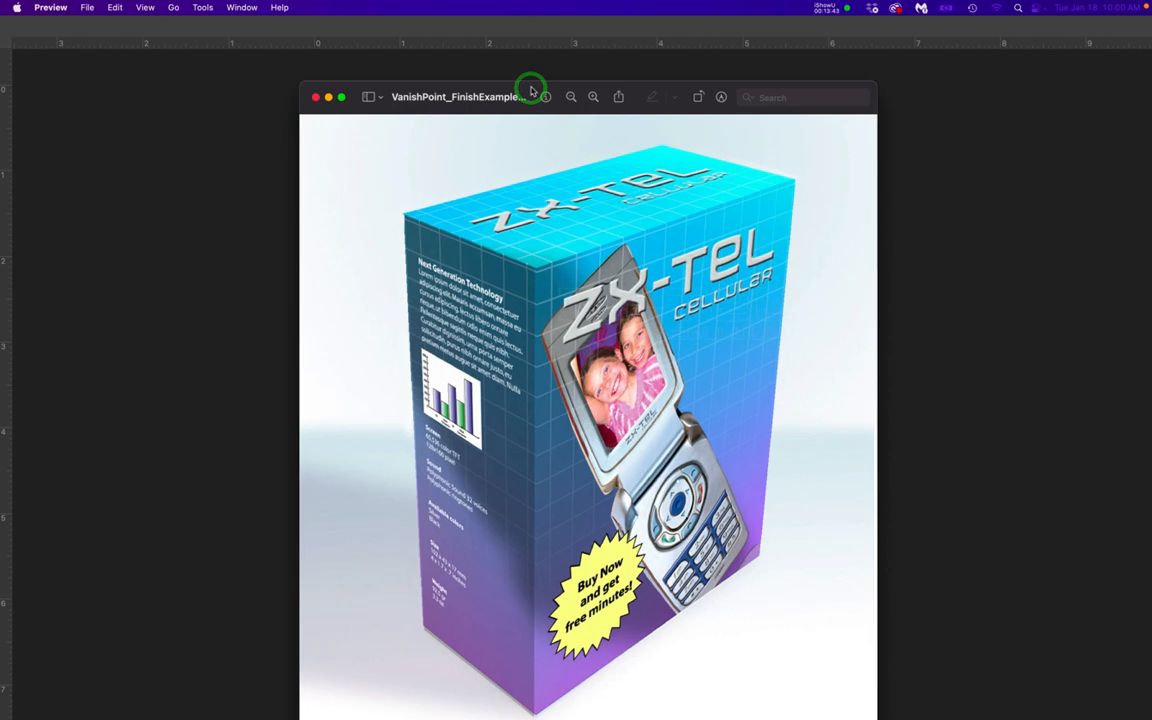
{"action": "left_click", "coordinate": [593, 98]}
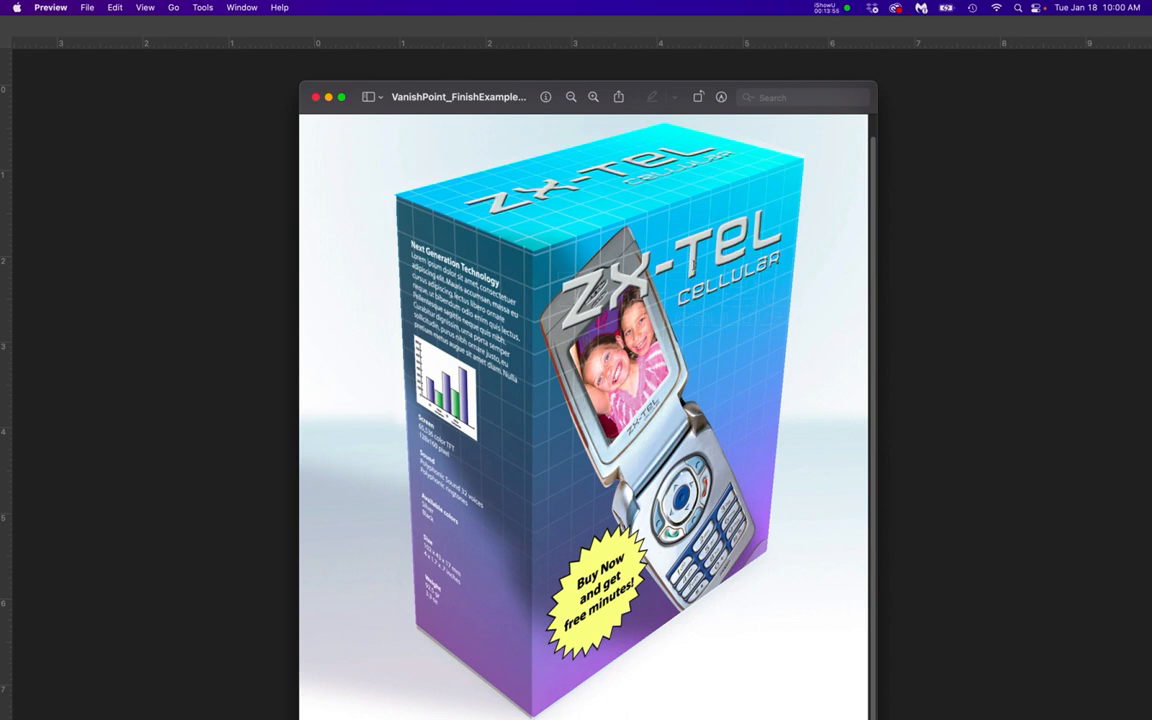
{"action": "left_click_drag", "start_coordinate": [849, 87], "coordinate": [1151, 120]}
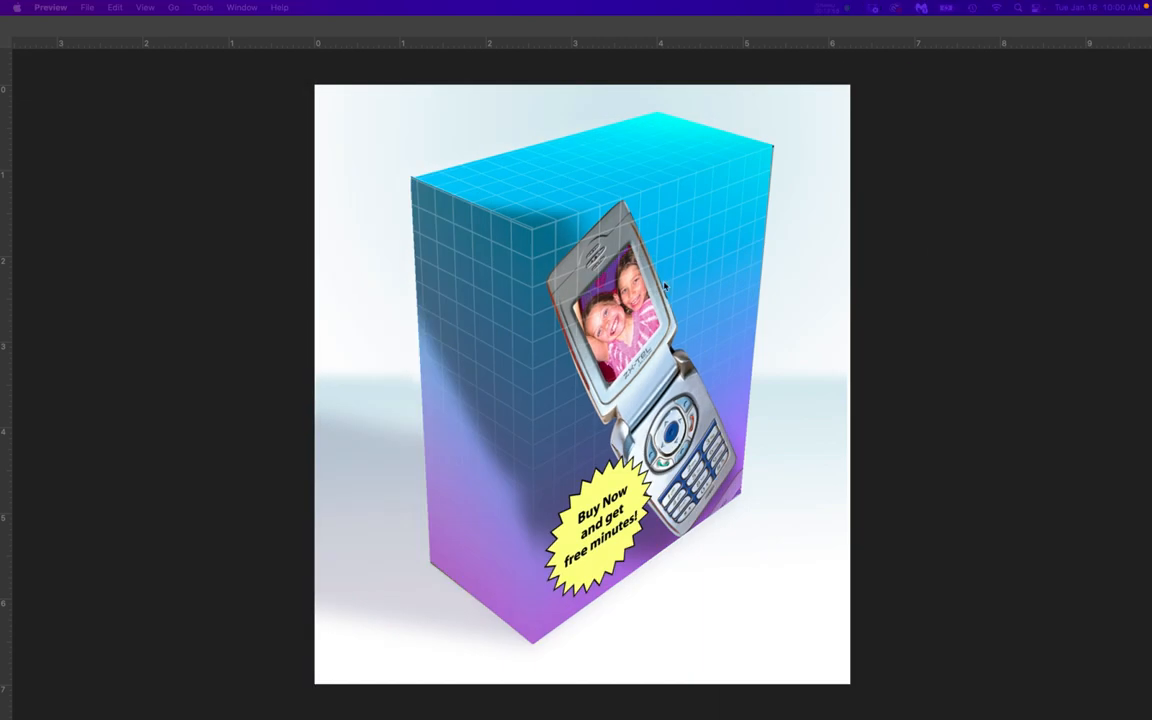
{"action": "left_click", "coordinate": [950, 267]}
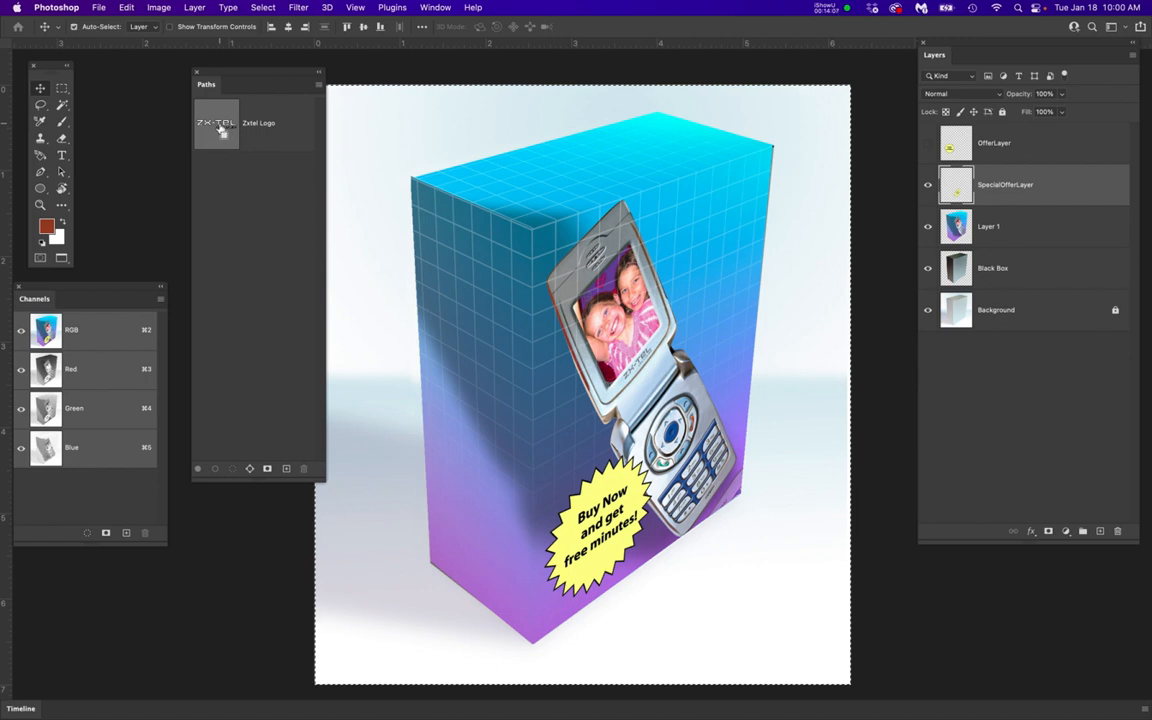
Load the Zxtel Logo path as a selection and create a new layer named ZX-TEL Logo above SpecialOfferLayer
{"action": "left_click", "coordinate": [219, 131], "text": "super"}
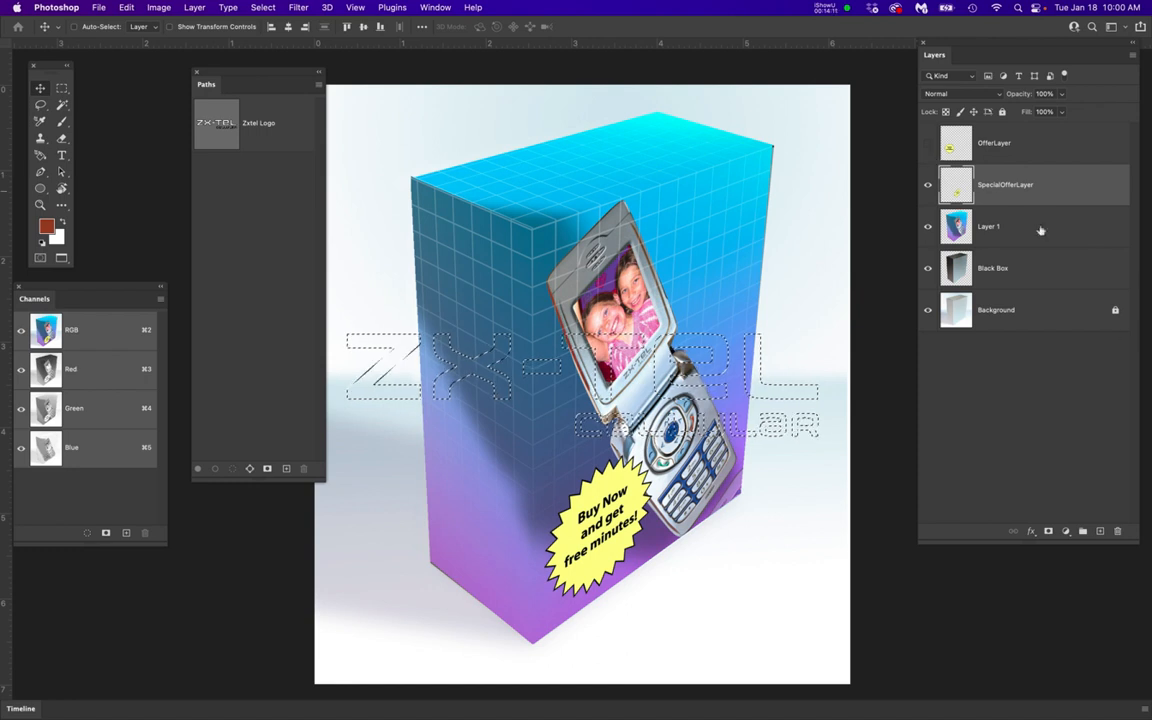
{"action": "left_click", "coordinate": [1100, 531]}
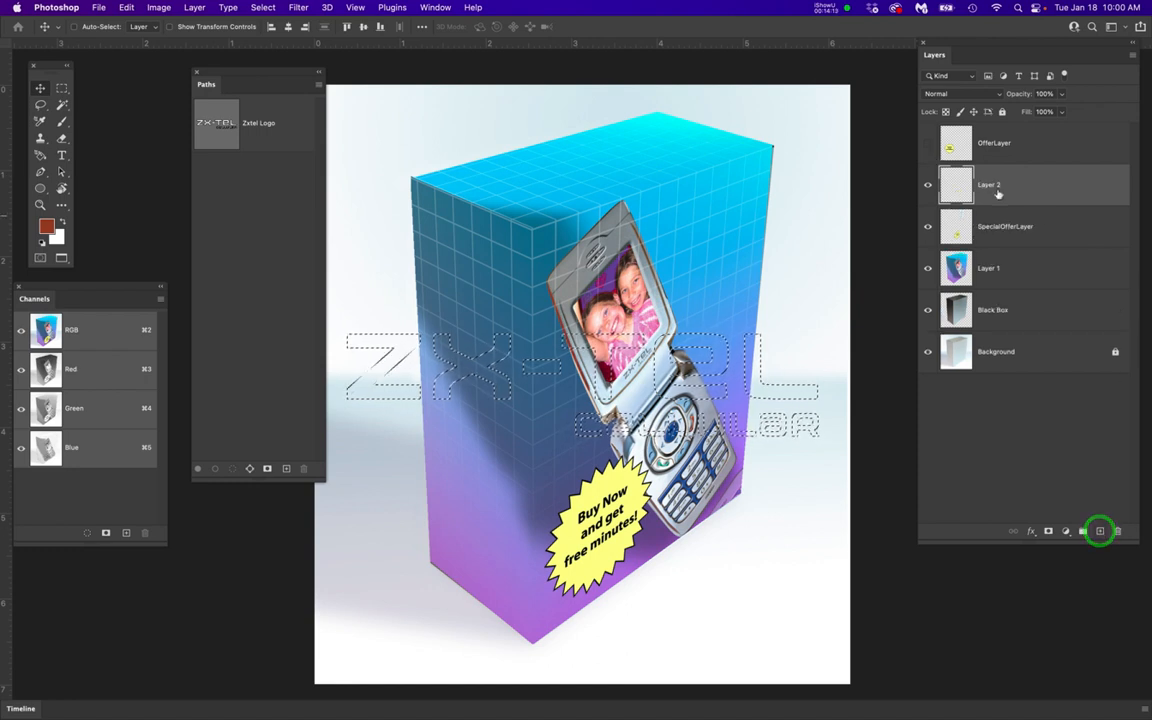
{"action": "double_click", "coordinate": [996, 186]}
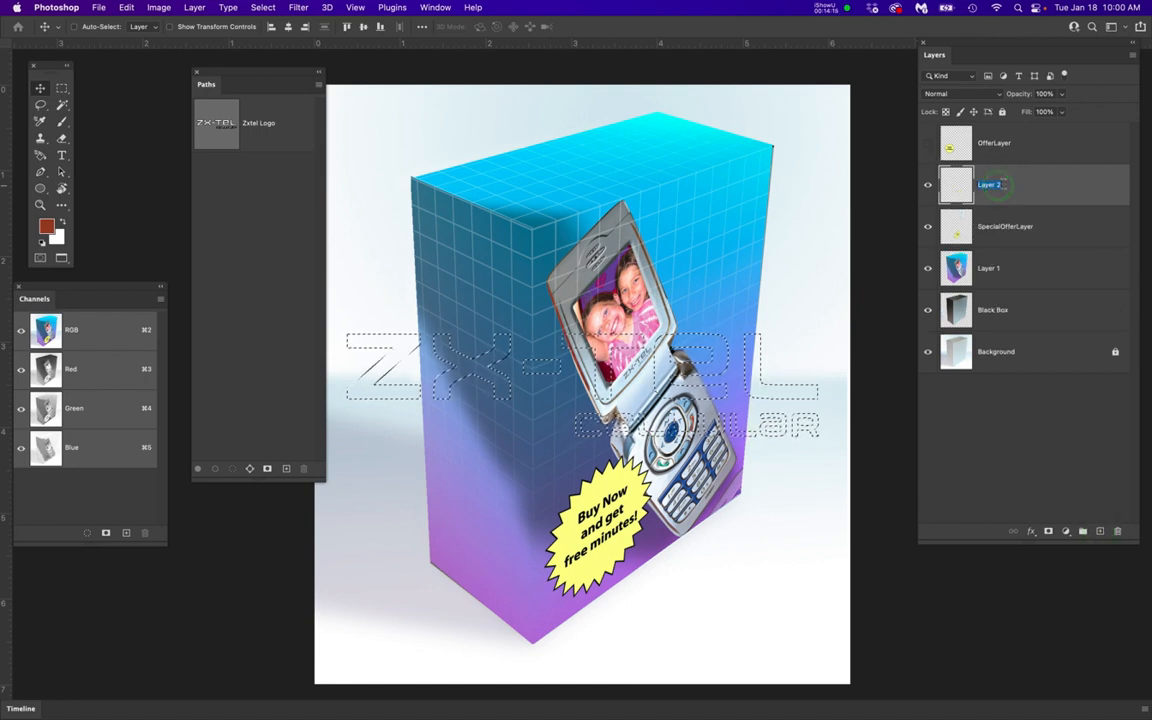
{"action": "type", "text": "Z"}
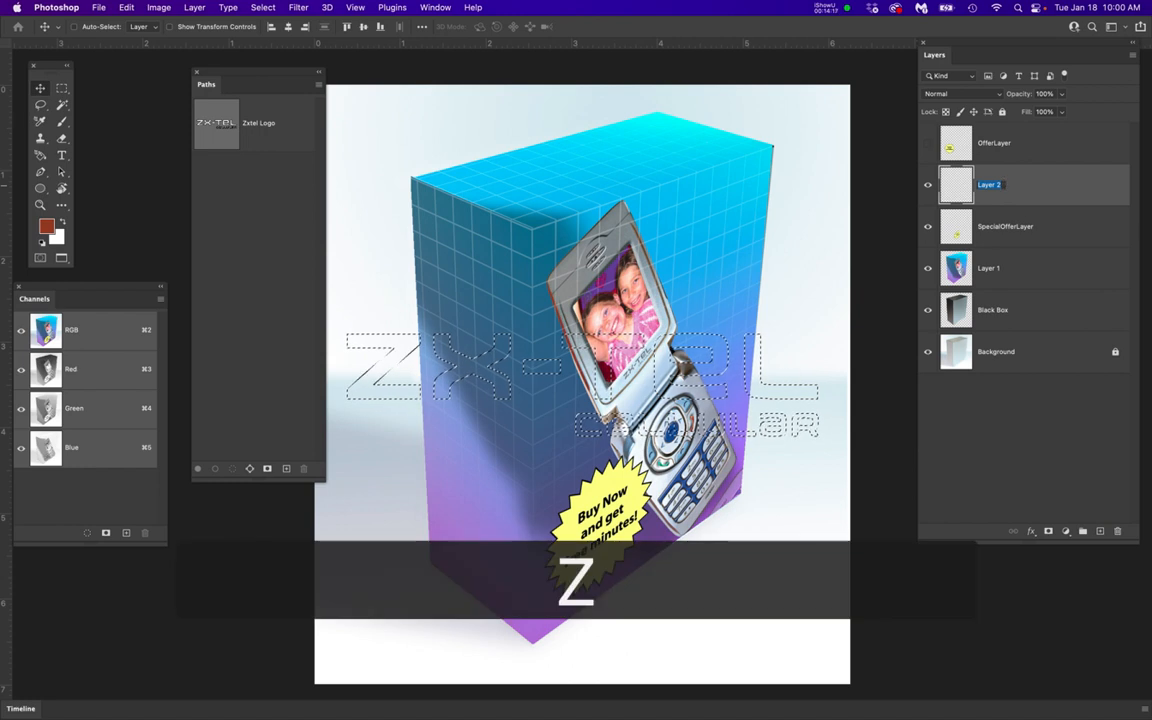
{"action": "type", "text": "X"}
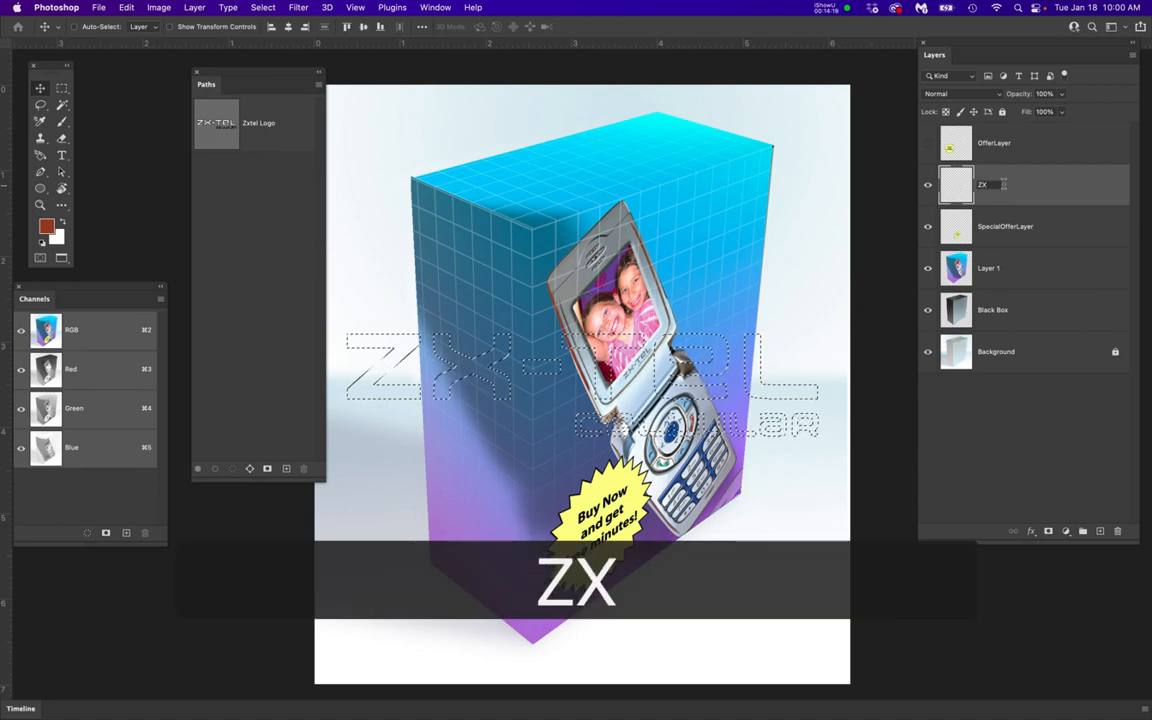
{"action": "type", "text": "-T"}
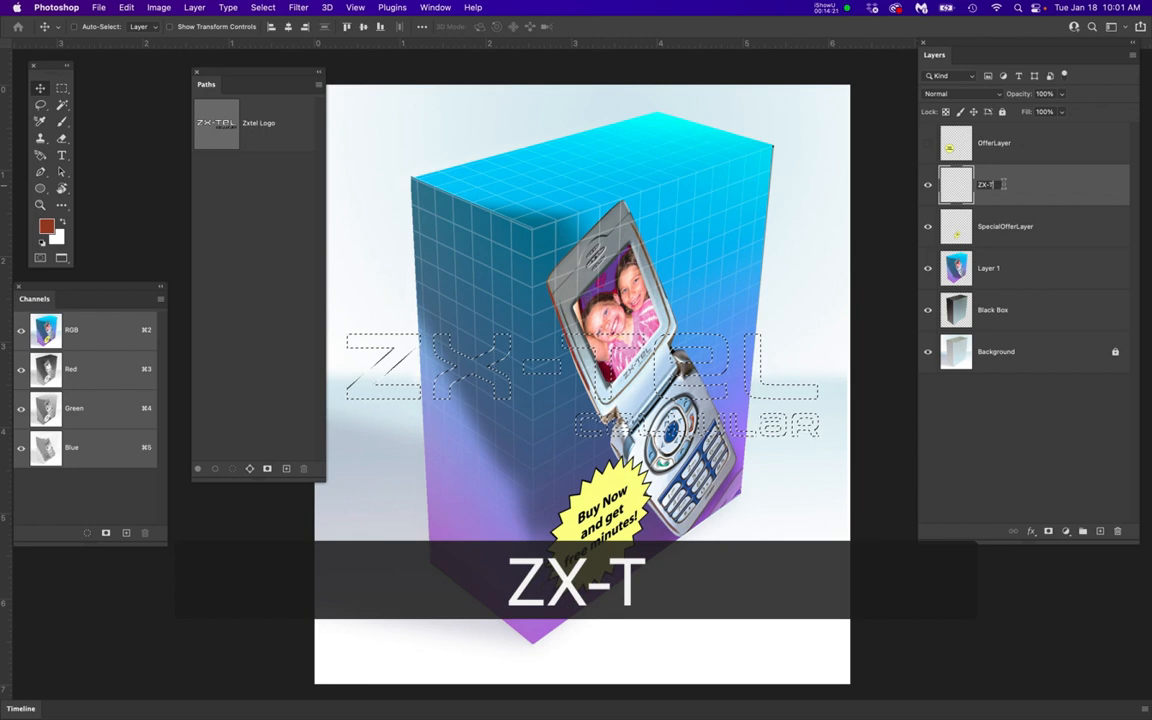
{"action": "type", "text": "EL Lo"}
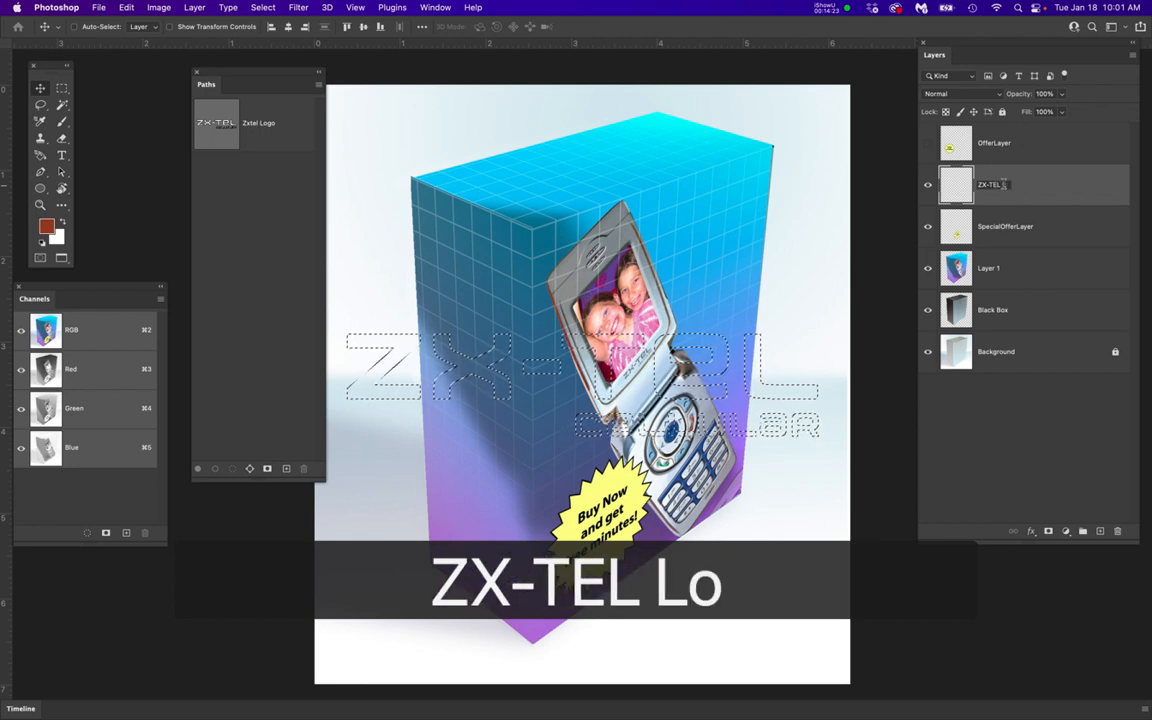
{"action": "type", "text": "go"}
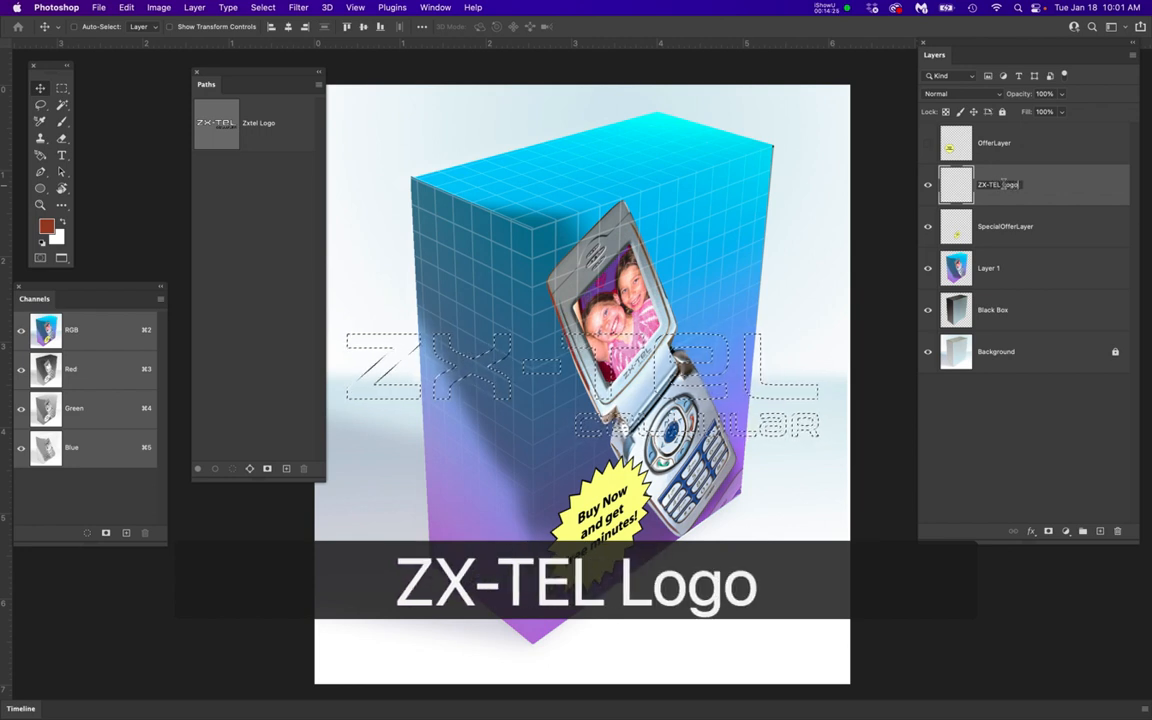
{"action": "key", "text": "Return"}
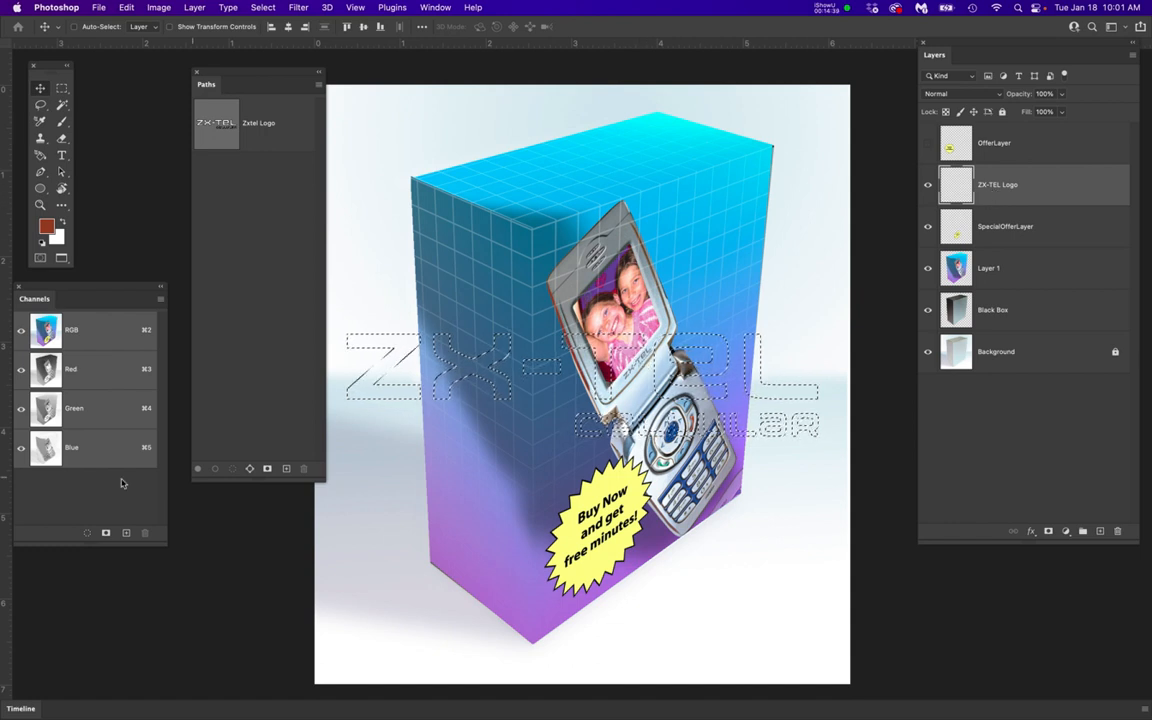
Set the foreground color to a neutral gray, about #bcbcbc, and fill the logo selection with it
{"action": "left_click", "coordinate": [46, 228]}
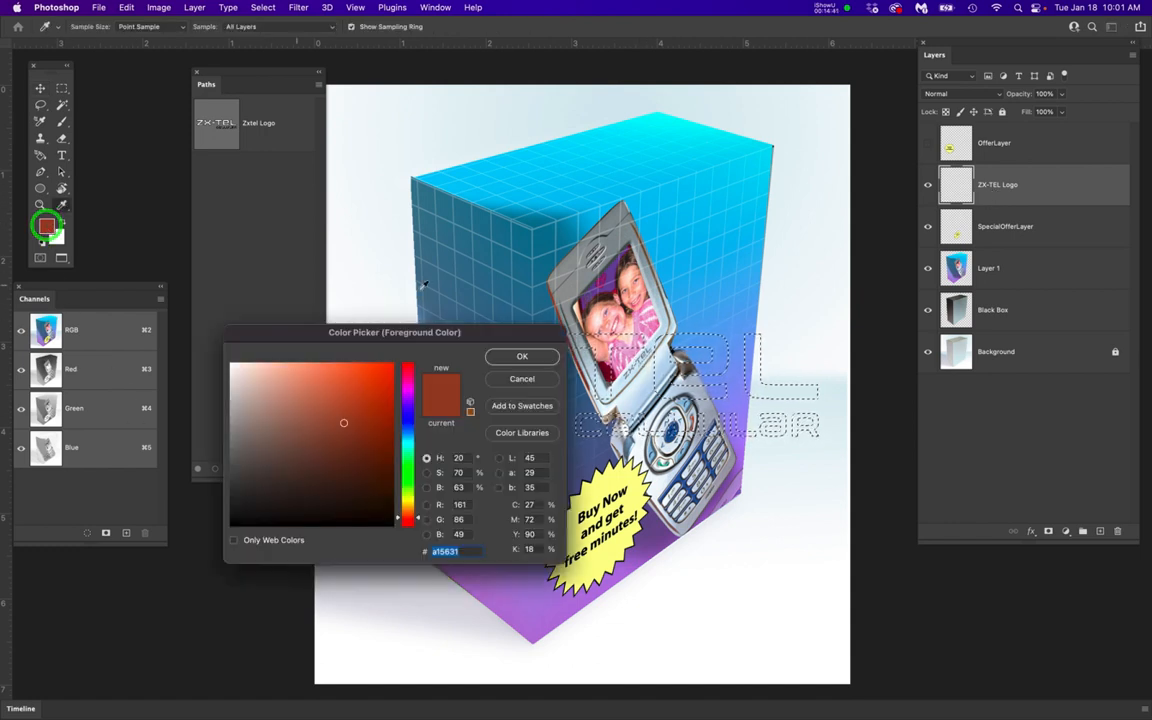
{"action": "left_click", "coordinate": [281, 447]}
{"action": "mouse_move", "coordinate": [281, 447]}
{"action": "left_mouse_down"}
{"action": "mouse_move", "coordinate": [224, 432]}
{"action": "mouse_move", "coordinate": [219, 409]}
{"action": "left_mouse_up"}
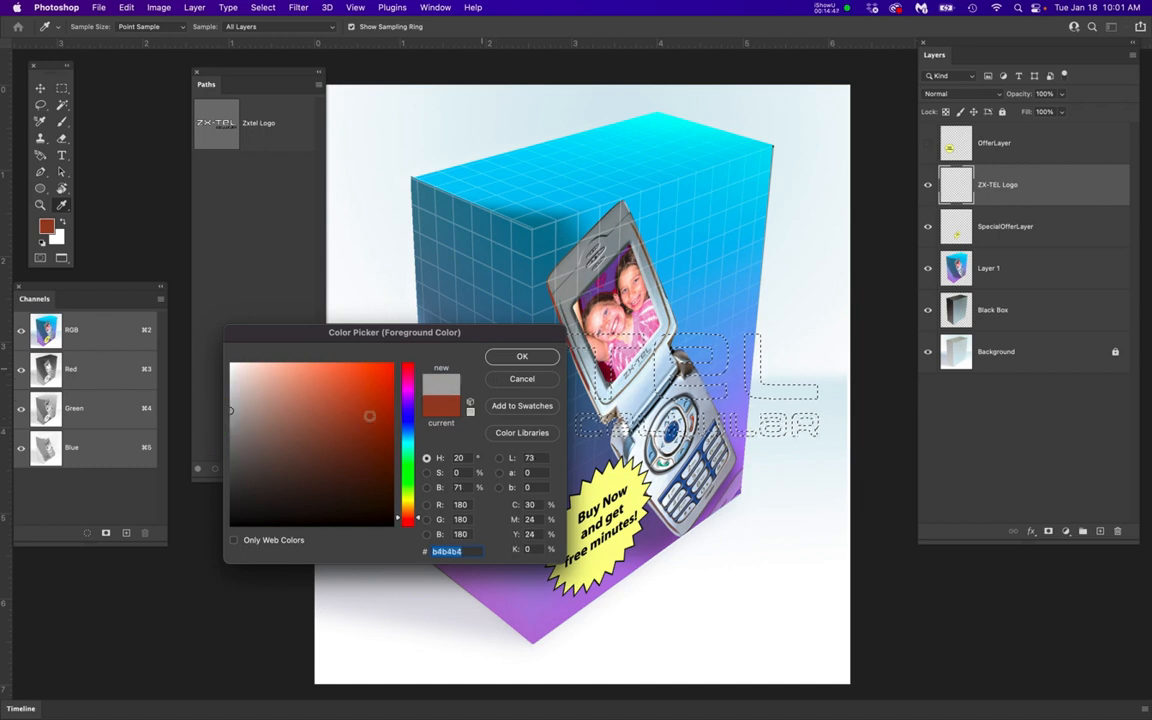
{"action": "left_click", "coordinate": [229, 405]}
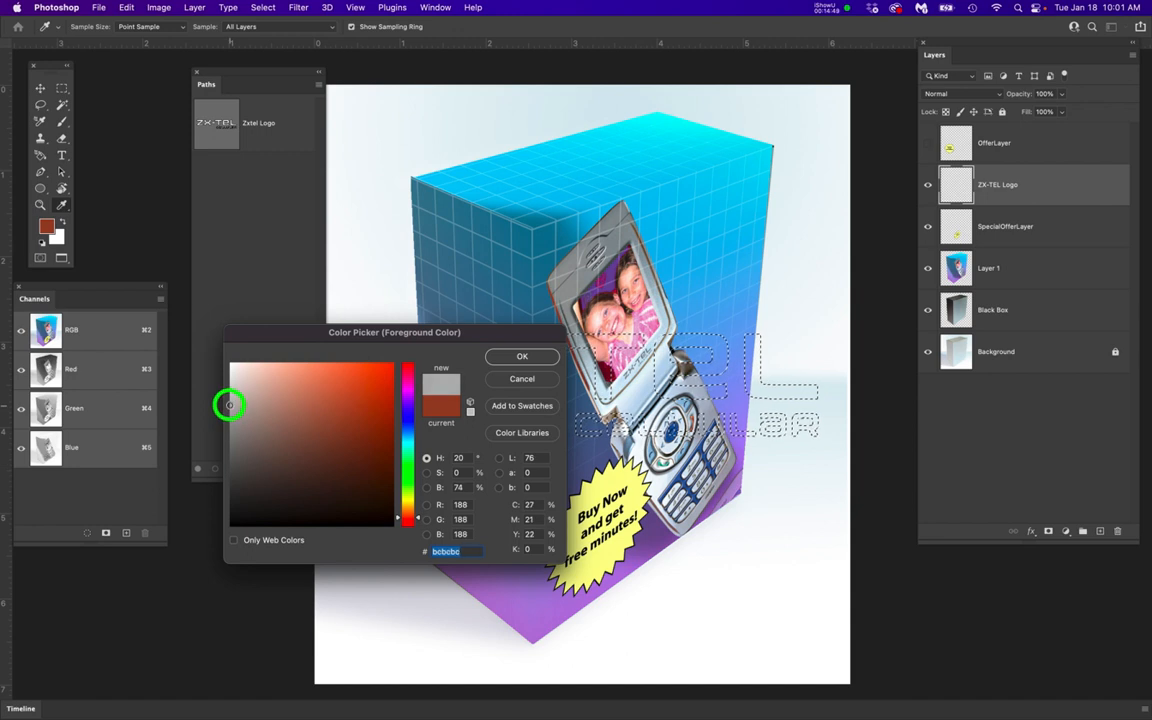
{"action": "left_click", "coordinate": [540, 356]}
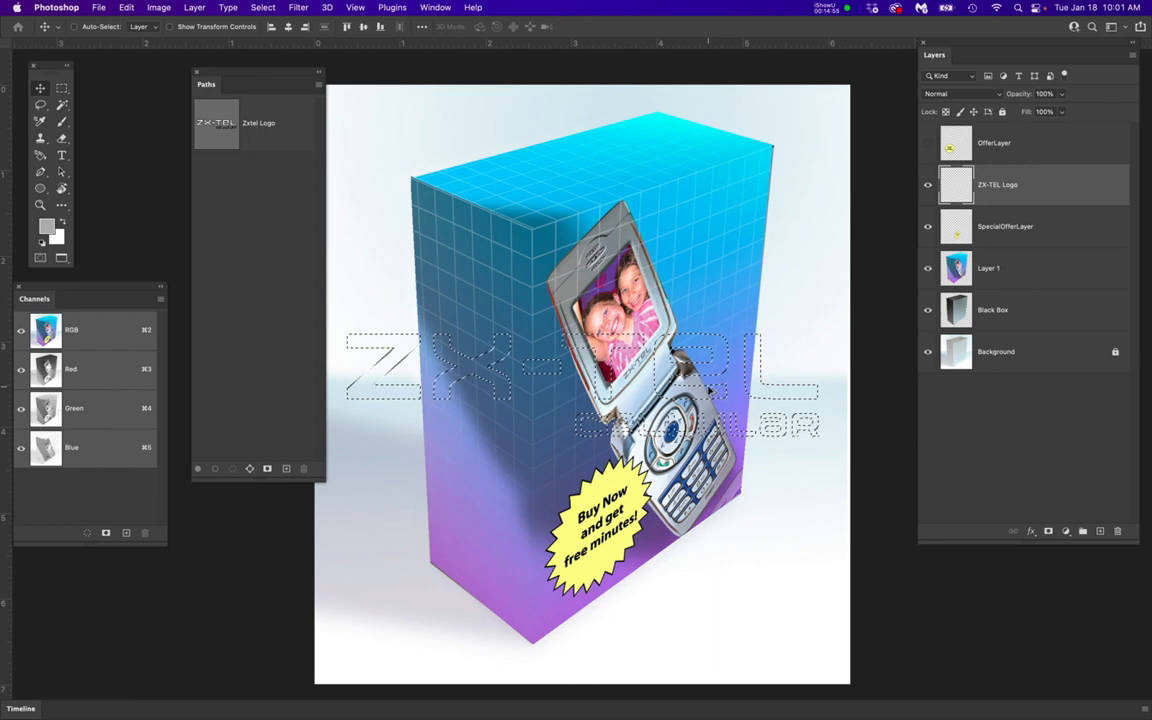
{"action": "key", "text": "alt+BackSpace"}
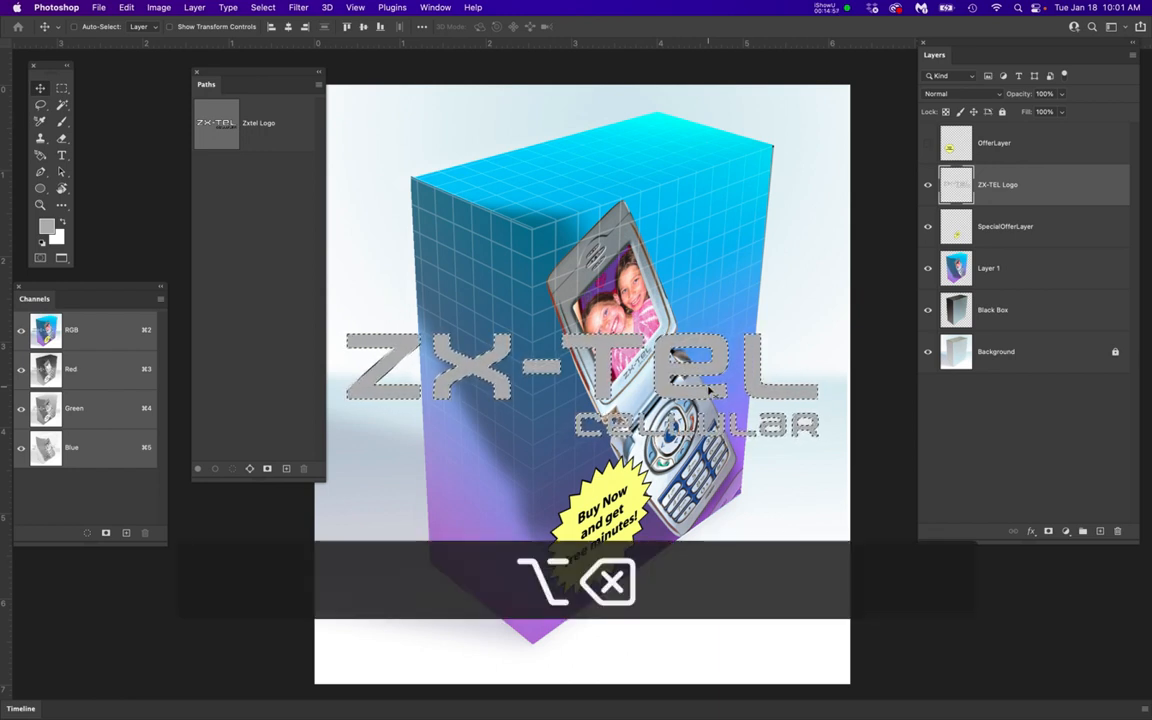
Pick a lighter gray as the foreground color, refill the logo selection with it and deselect
{"action": "left_click", "coordinate": [47, 226]}
{"action": "left_click", "coordinate": [227, 396]}
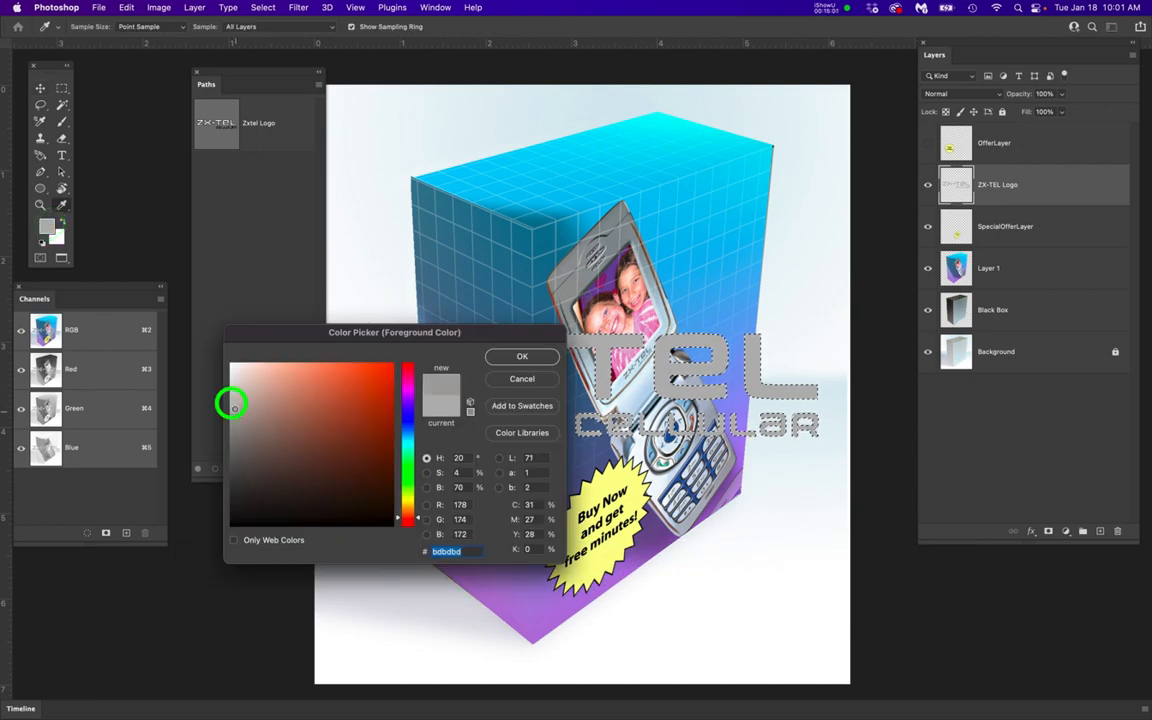
{"action": "left_click", "coordinate": [535, 357]}
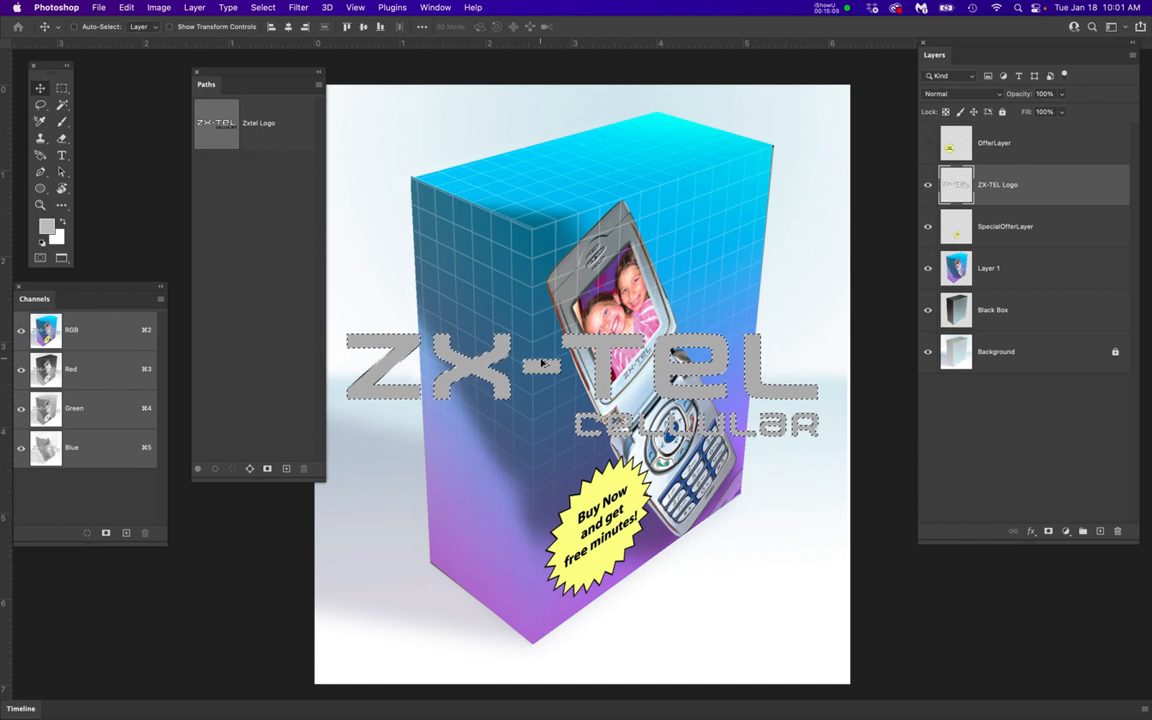
{"action": "key", "text": "alt+BackSpace"}
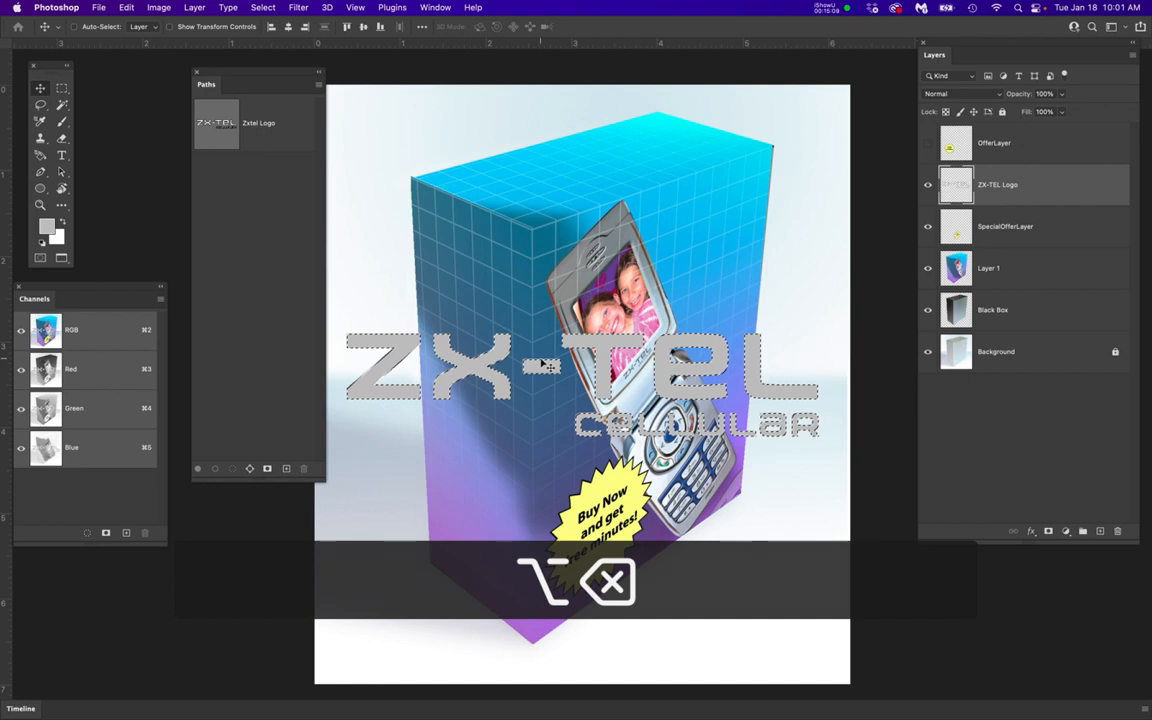
{"action": "key", "text": "super+d"}
Add a Bevel & Emboss effect with an Inner Bevel to the ZX-TEL Logo layer, keeping the logo in view beside the settings
{"action": "left_click", "coordinate": [1060, 183]}
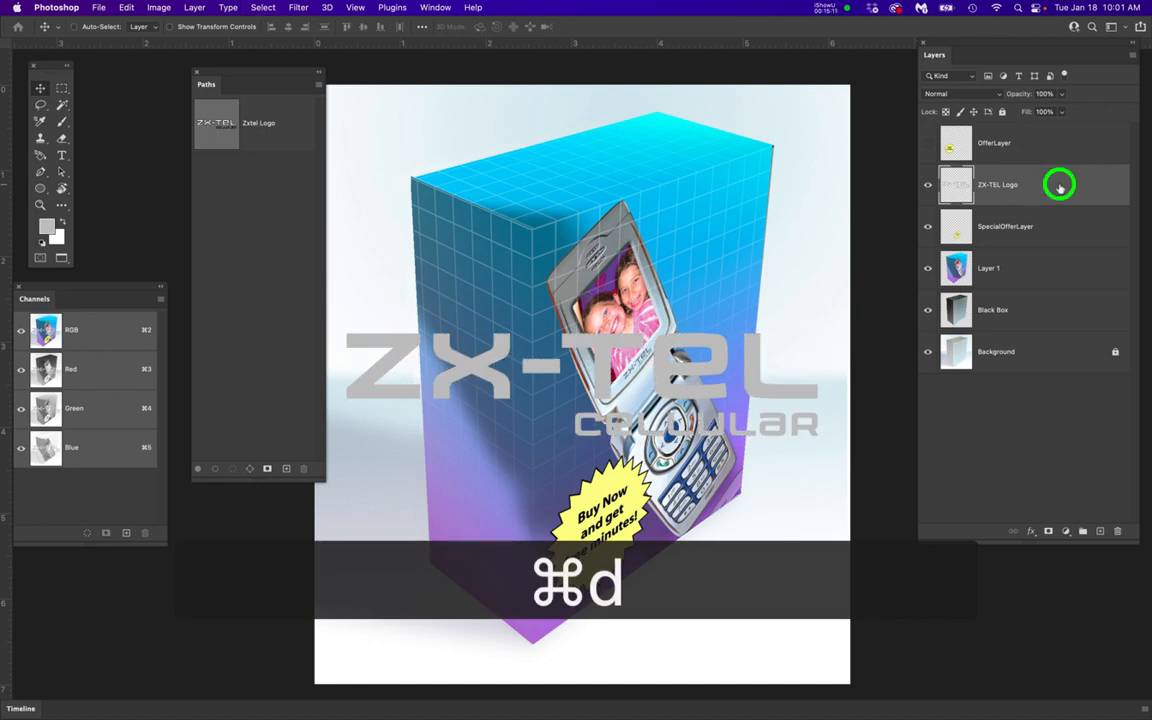
{"action": "left_click", "coordinate": [1031, 535]}
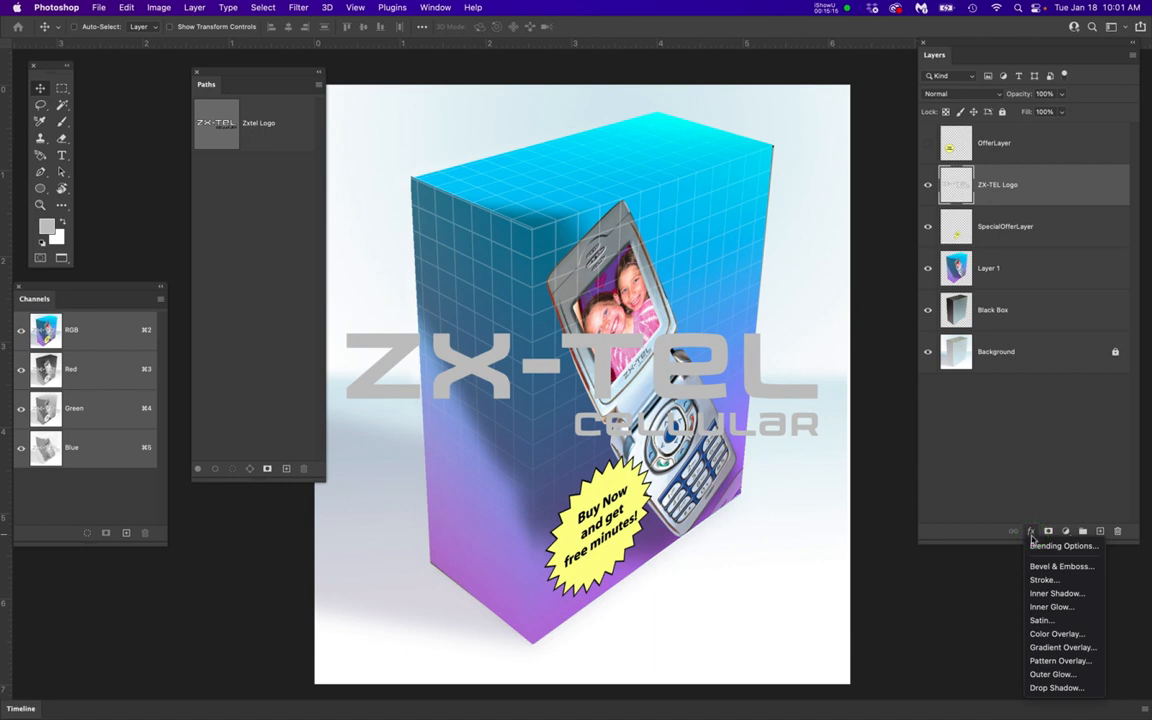
{"action": "left_click", "coordinate": [1052, 566]}
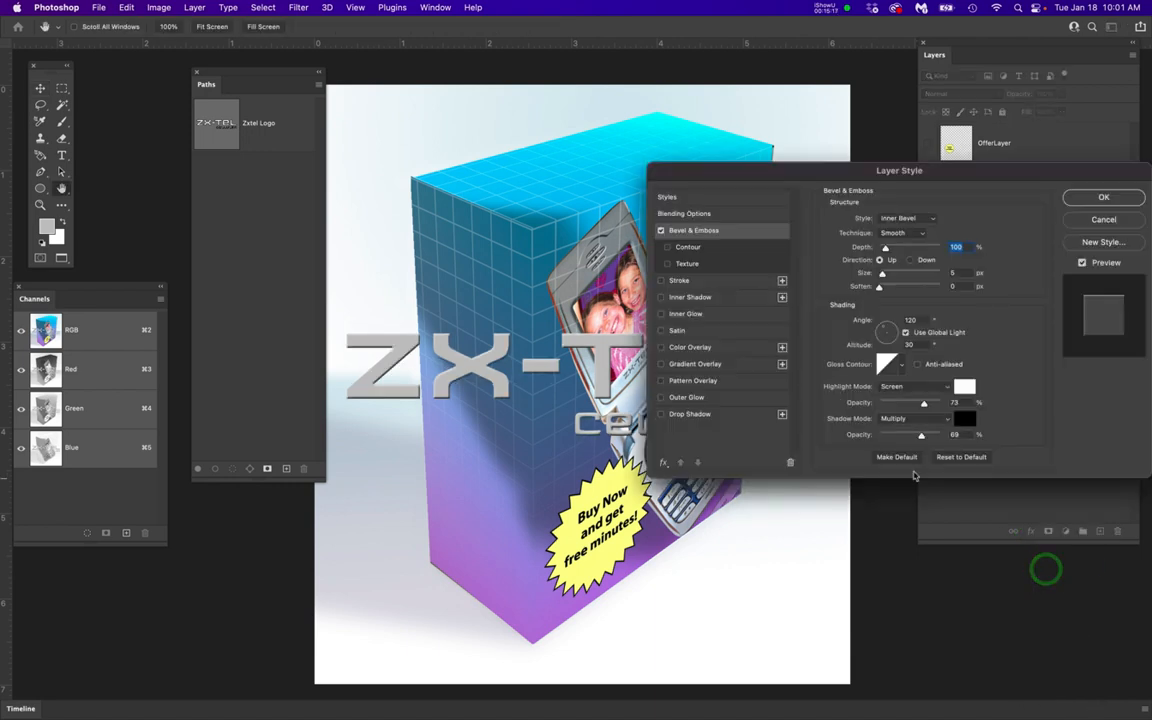
{"action": "left_click_drag", "start_coordinate": [700, 168], "coordinate": [795, 273]}
{"action": "left_click_drag", "start_coordinate": [538, 406], "coordinate": [540, 555]}
{"action": "left_click_drag", "start_coordinate": [800, 270], "coordinate": [612, 124]}
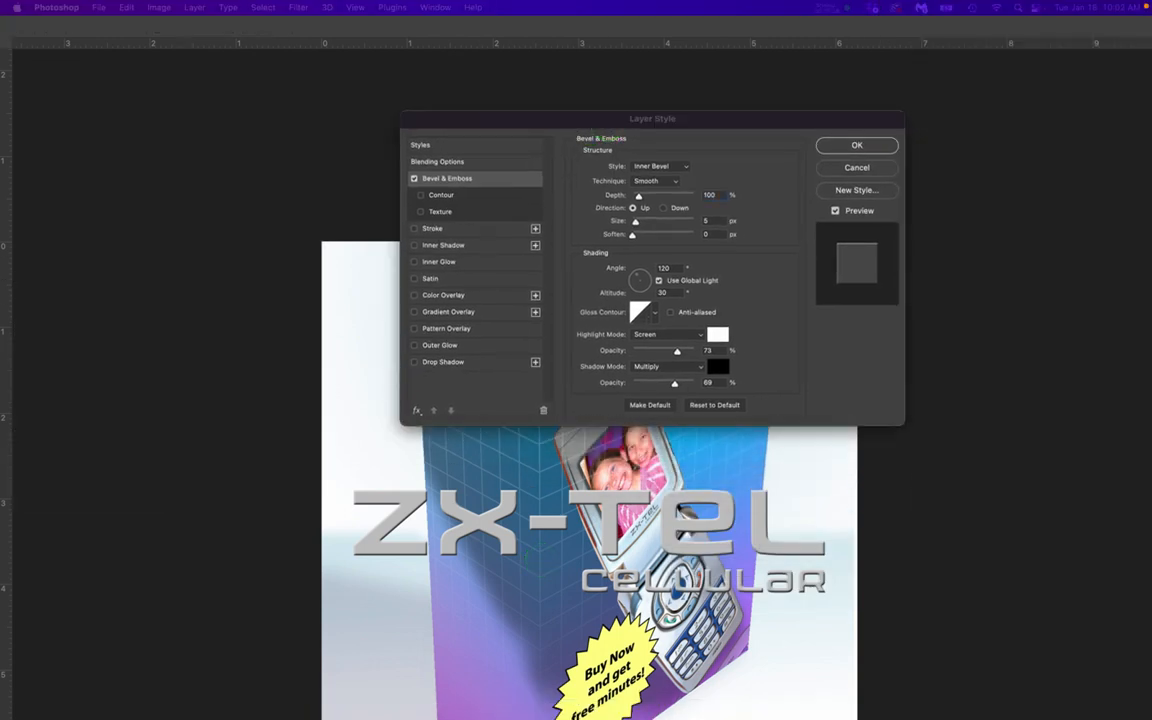
Compare the logo's bevel with the finished box example, fine-tune the bevel size by eye and apply the effect
{"action": "left_click_drag", "start_coordinate": [1151, 44], "coordinate": [904, 65]}
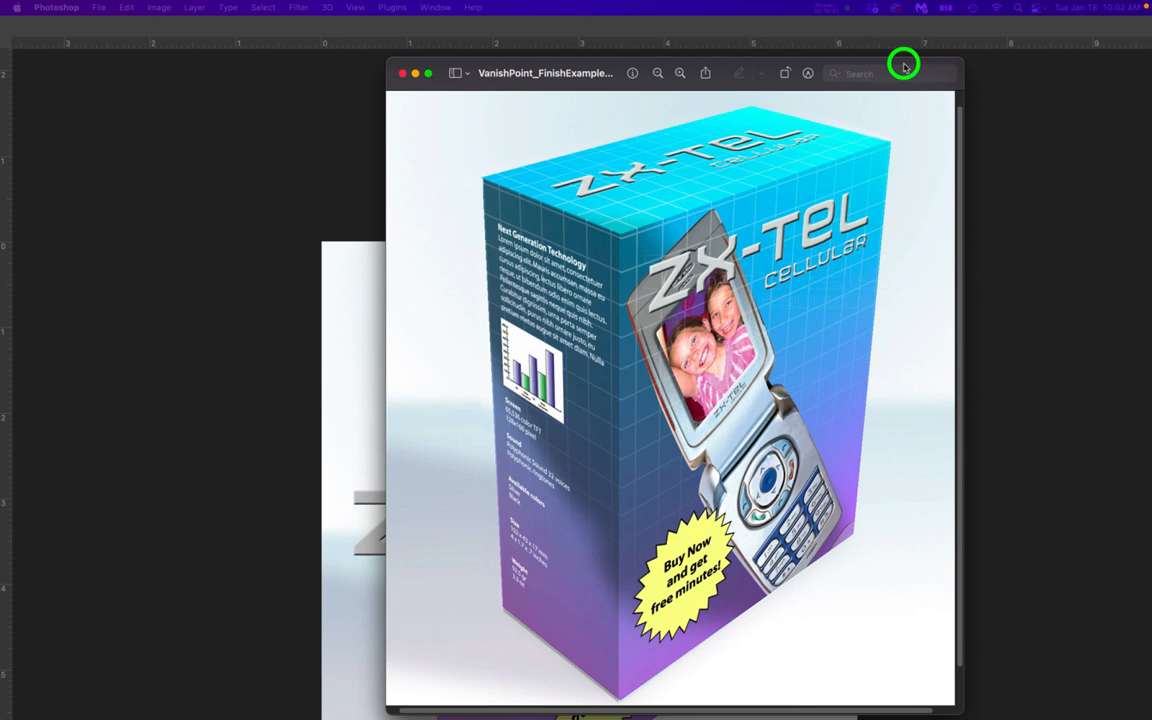
{"action": "left_click", "coordinate": [1126, 110]}
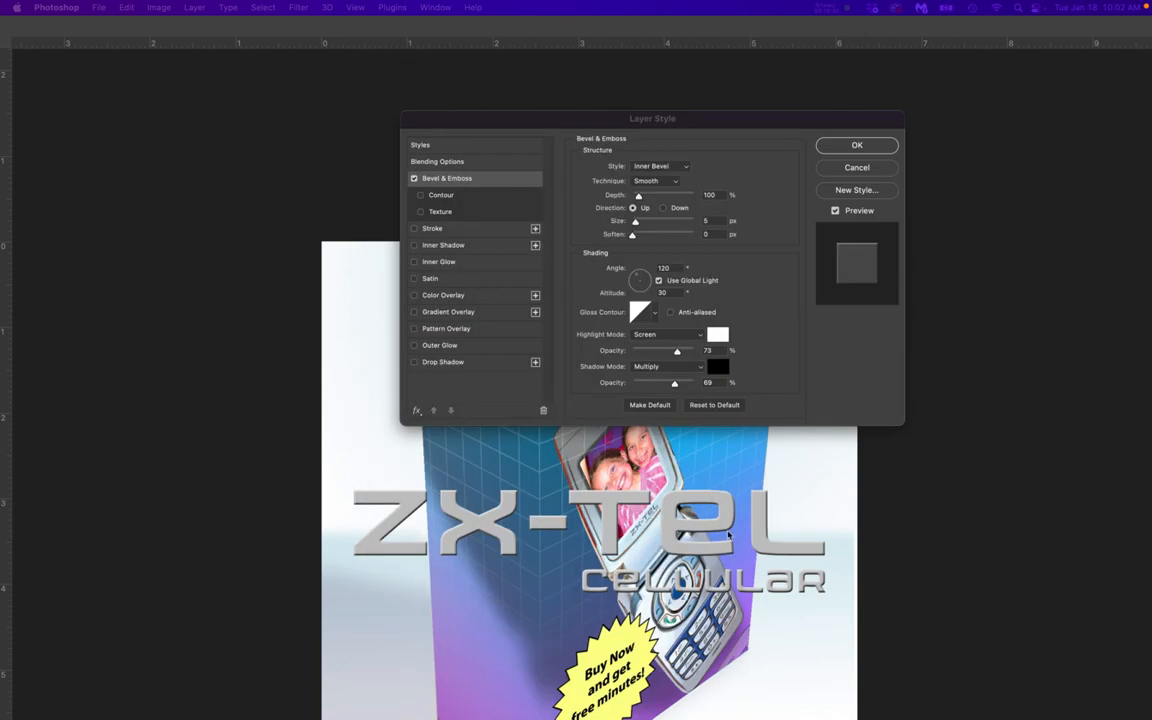
{"action": "left_click", "coordinate": [925, 530]}
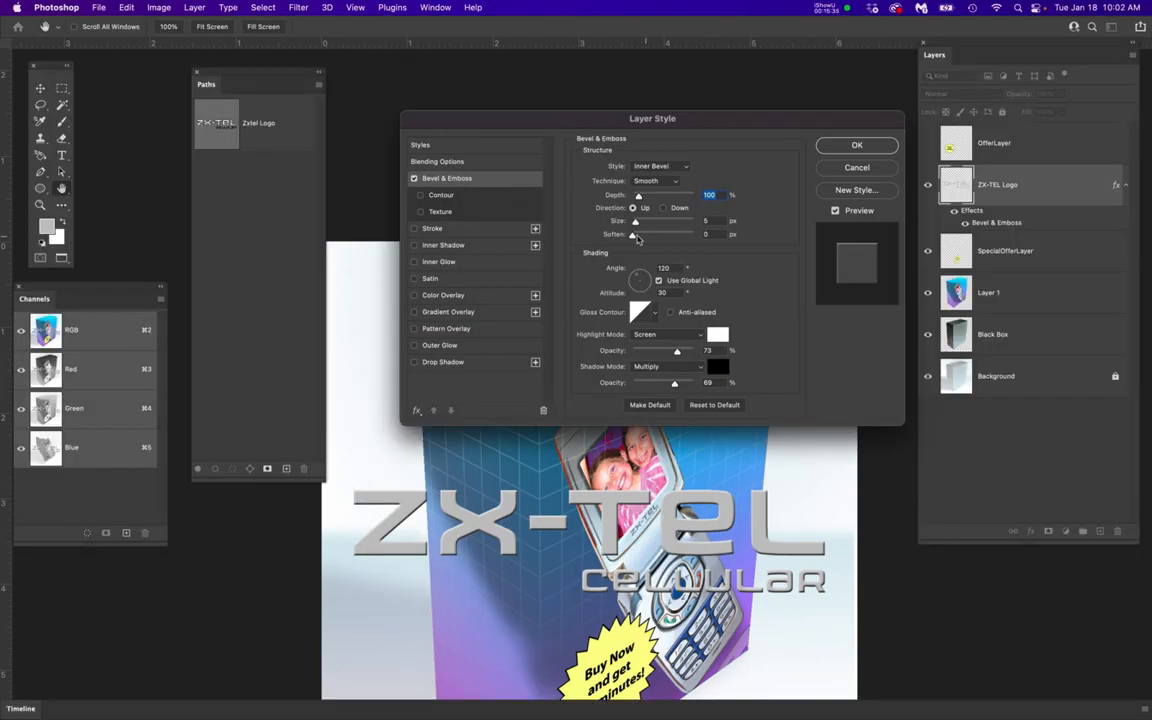
{"action": "mouse_move", "coordinate": [634, 222]}
{"action": "left_mouse_down"}
{"action": "mouse_move", "coordinate": [632, 237]}
{"action": "mouse_move", "coordinate": [640, 224]}
{"action": "left_mouse_up"}
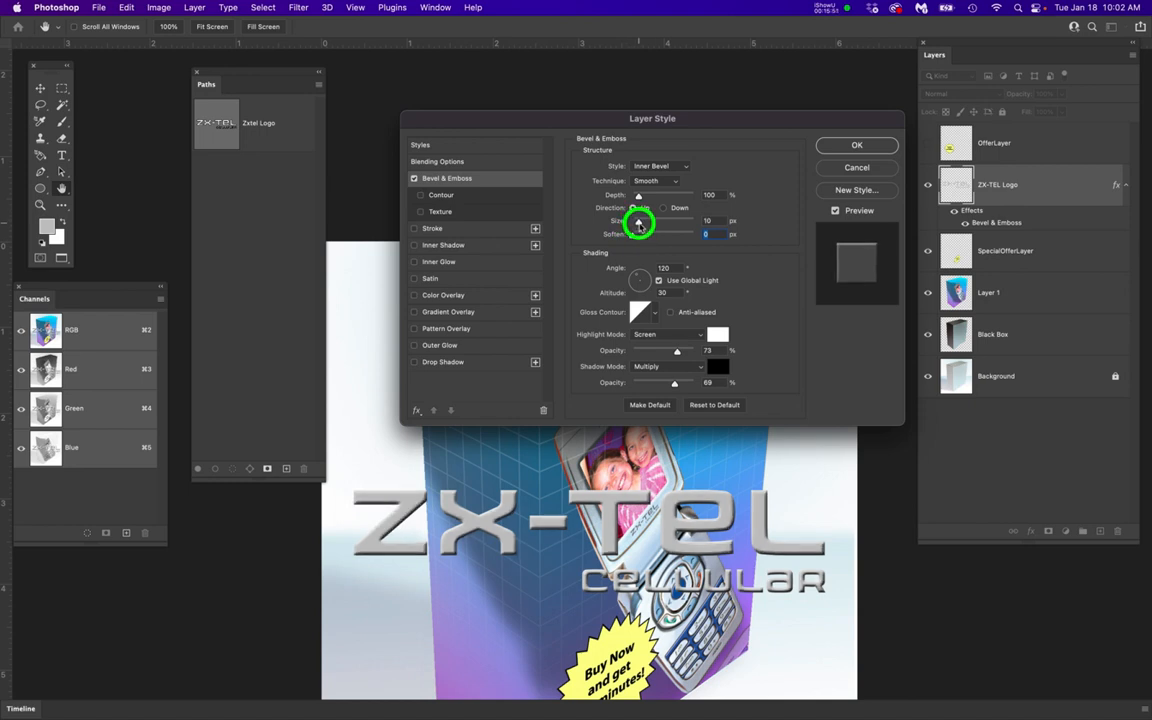
{"action": "left_click_drag", "start_coordinate": [640, 224], "coordinate": [636, 224]}
{"action": "left_click", "coordinate": [853, 147]}
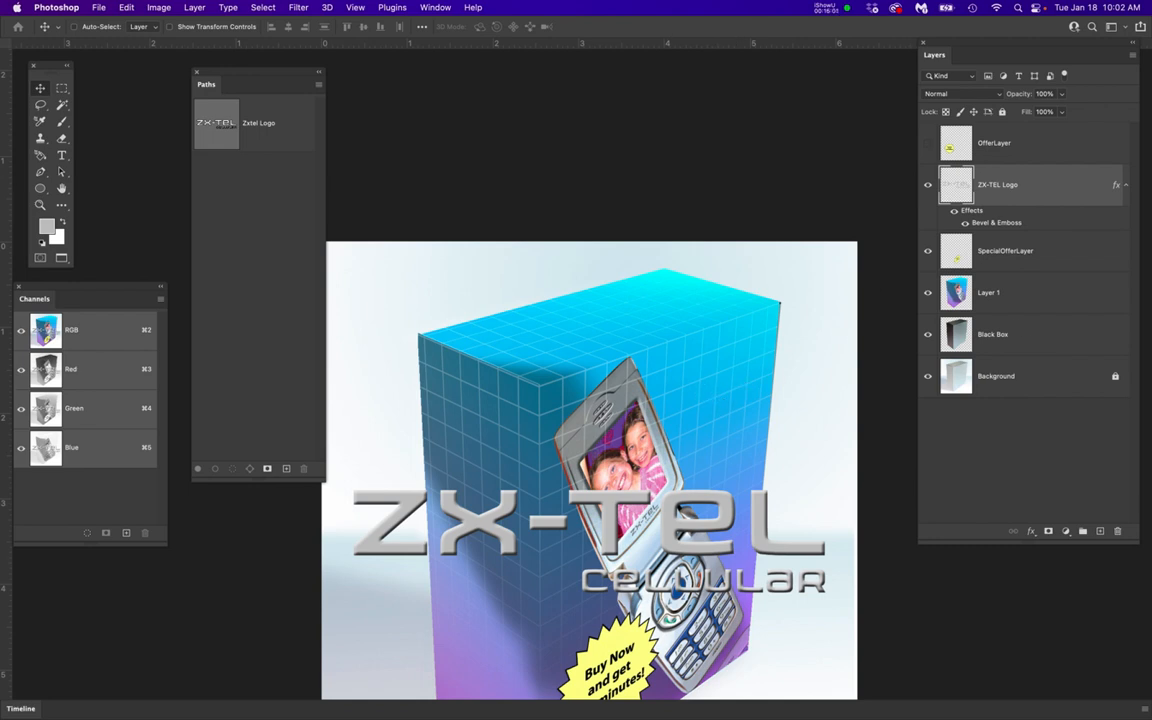
Switch to Preview to examine the logos on the finished box example's top and front faces, then return to Photoshop
{"action": "left_click_drag", "start_coordinate": [1150, 97], "coordinate": [875, 76]}
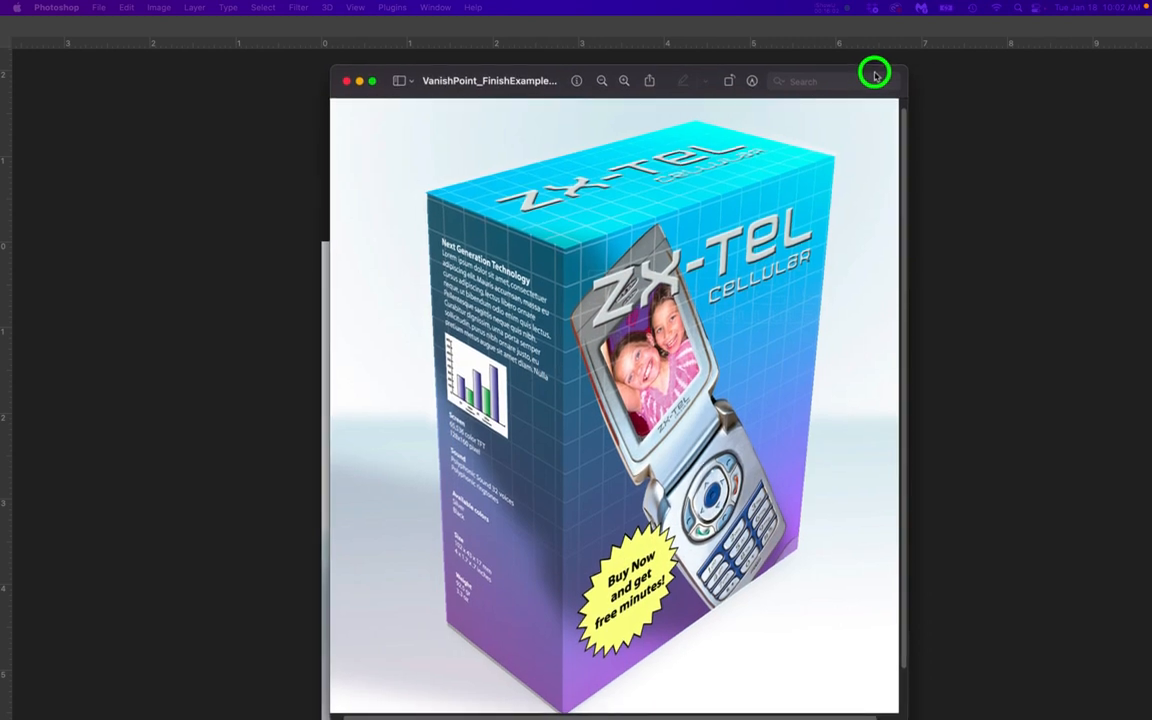
{"action": "left_click_drag", "start_coordinate": [875, 75], "coordinate": [875, 76]}
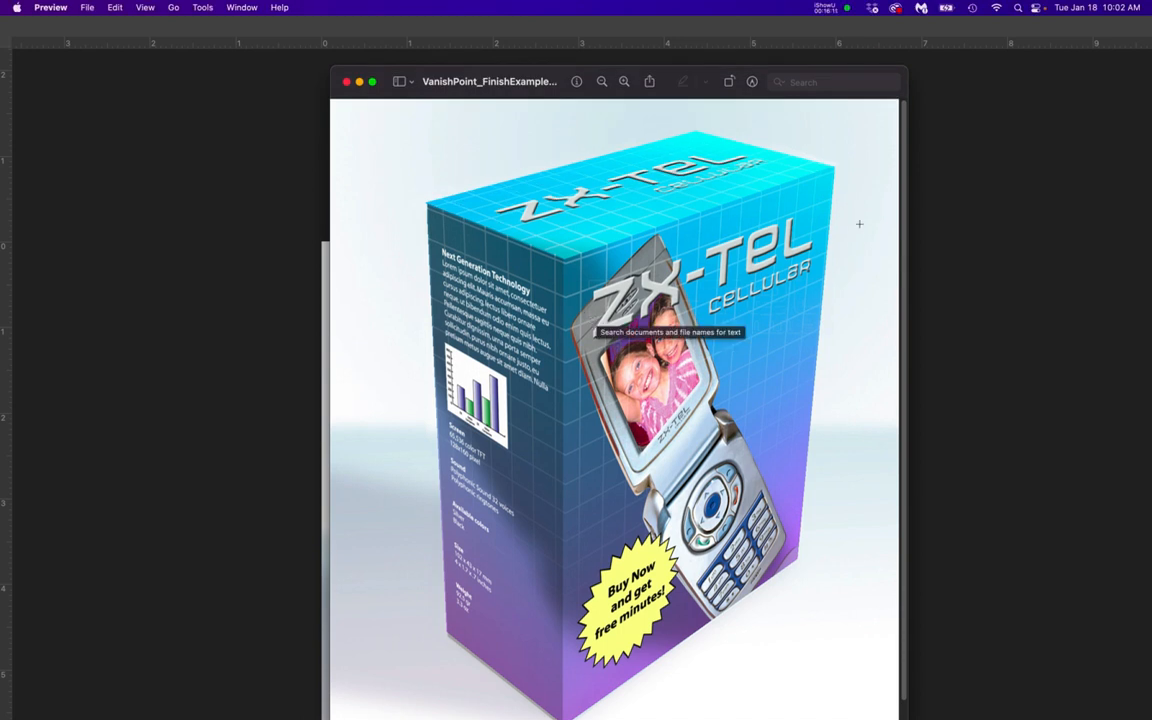
{"action": "left_click_drag", "start_coordinate": [798, 72], "coordinate": [1151, 82]}
{"action": "left_click", "coordinate": [905, 437]}
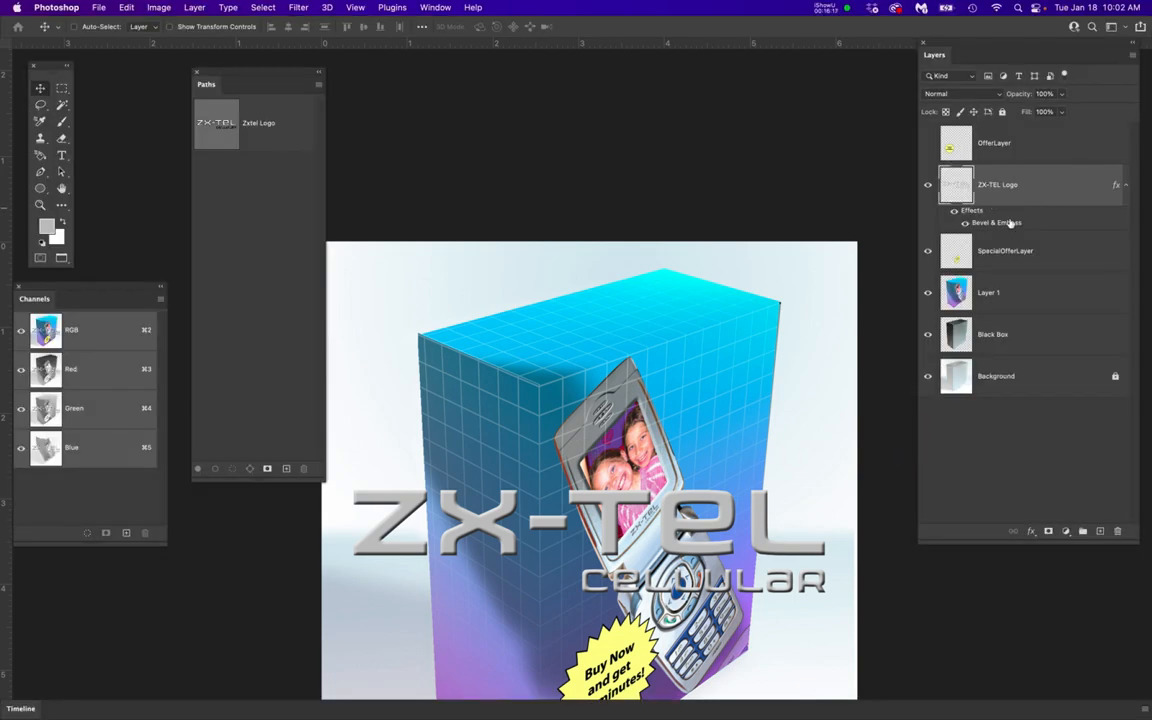
Create a new layer directly beneath ZX-TEL Logo and name it ZX-TEL Logo Layer
{"action": "left_click", "coordinate": [1099, 531]}
{"action": "left_click_drag", "start_coordinate": [1029, 188], "coordinate": [1010, 272]}
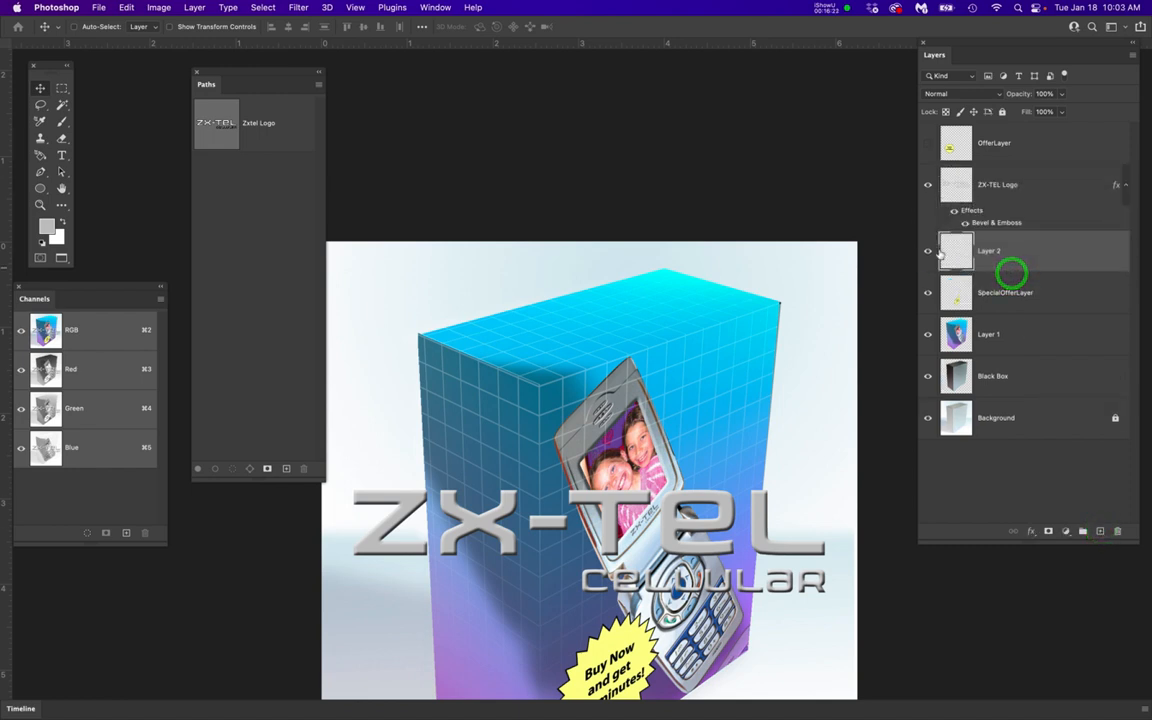
{"action": "double_click", "coordinate": [997, 186]}
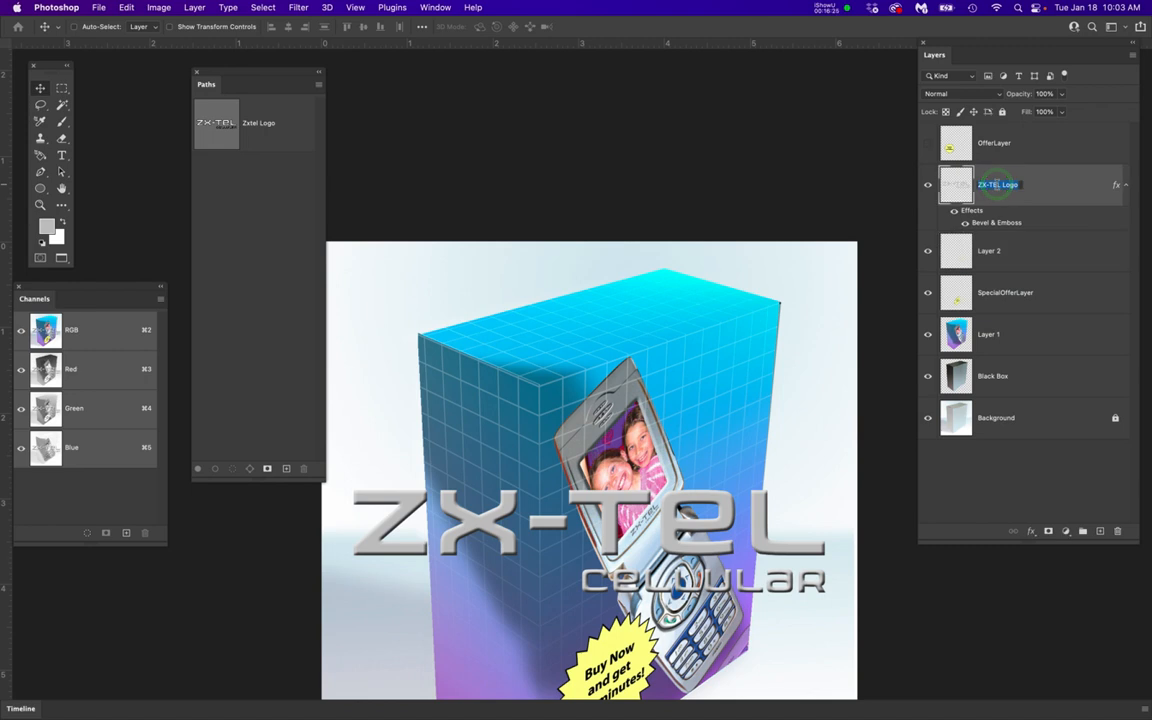
{"action": "key", "text": "super+c"}
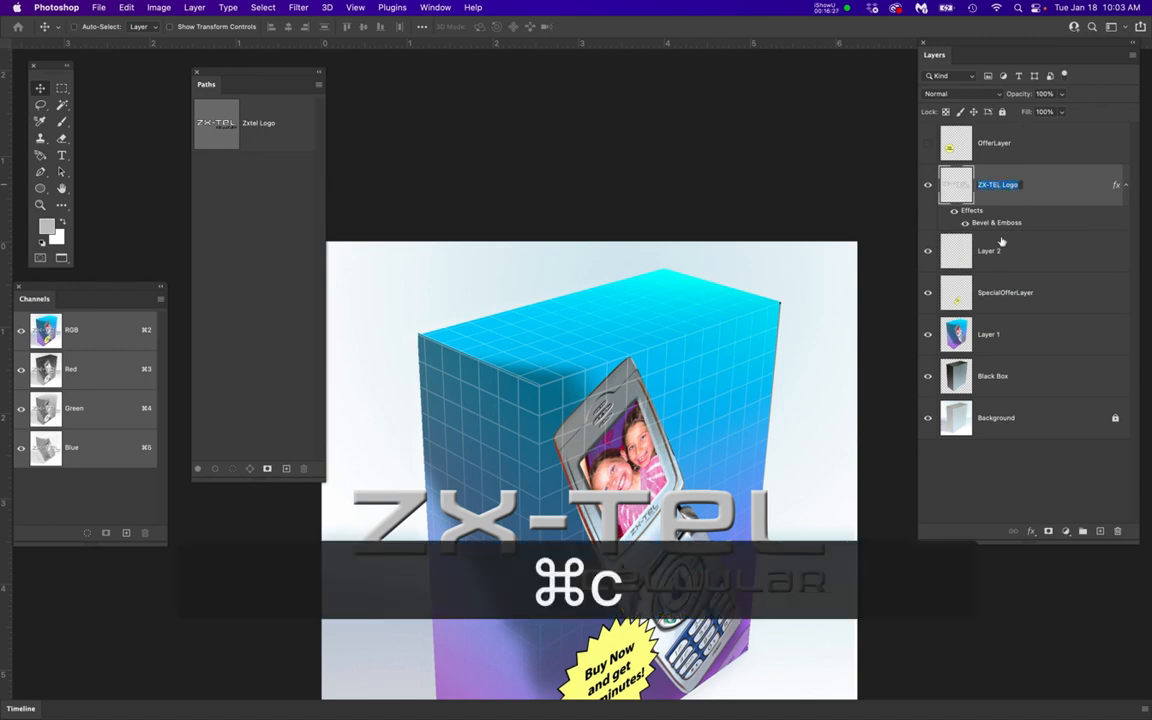
{"action": "double_click", "coordinate": [991, 250]}
{"action": "key", "text": "super+v"}
{"action": "type", "text": "Layer"}
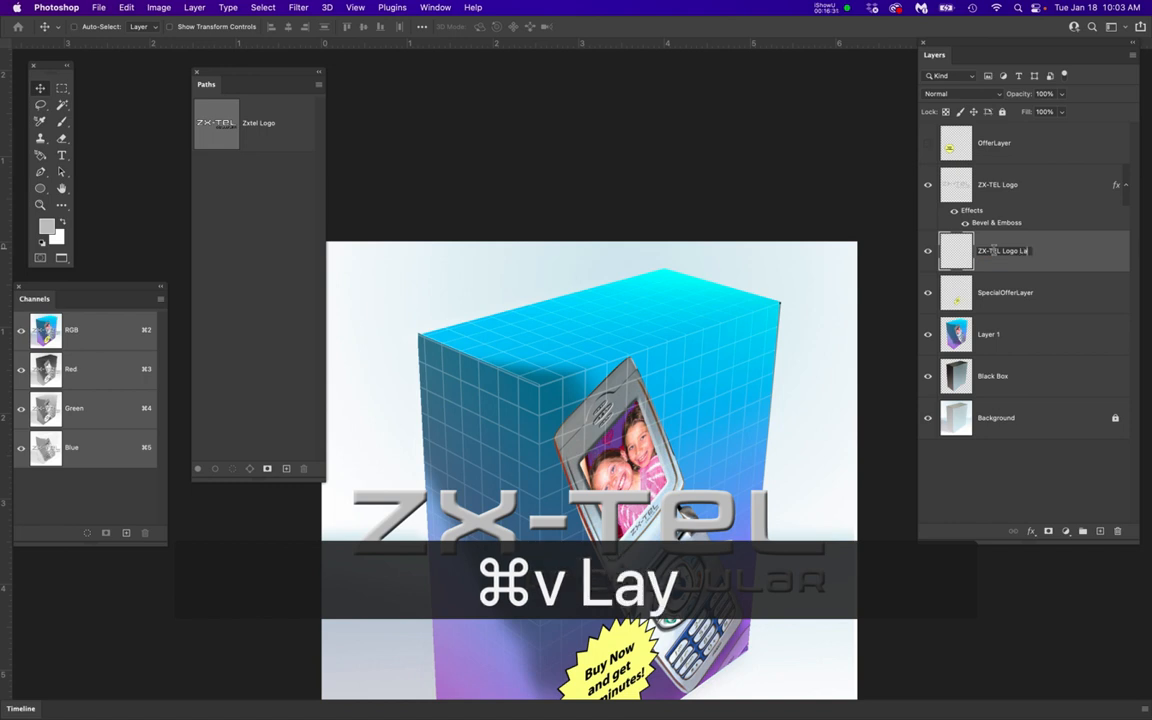
{"action": "key", "text": "Return"}
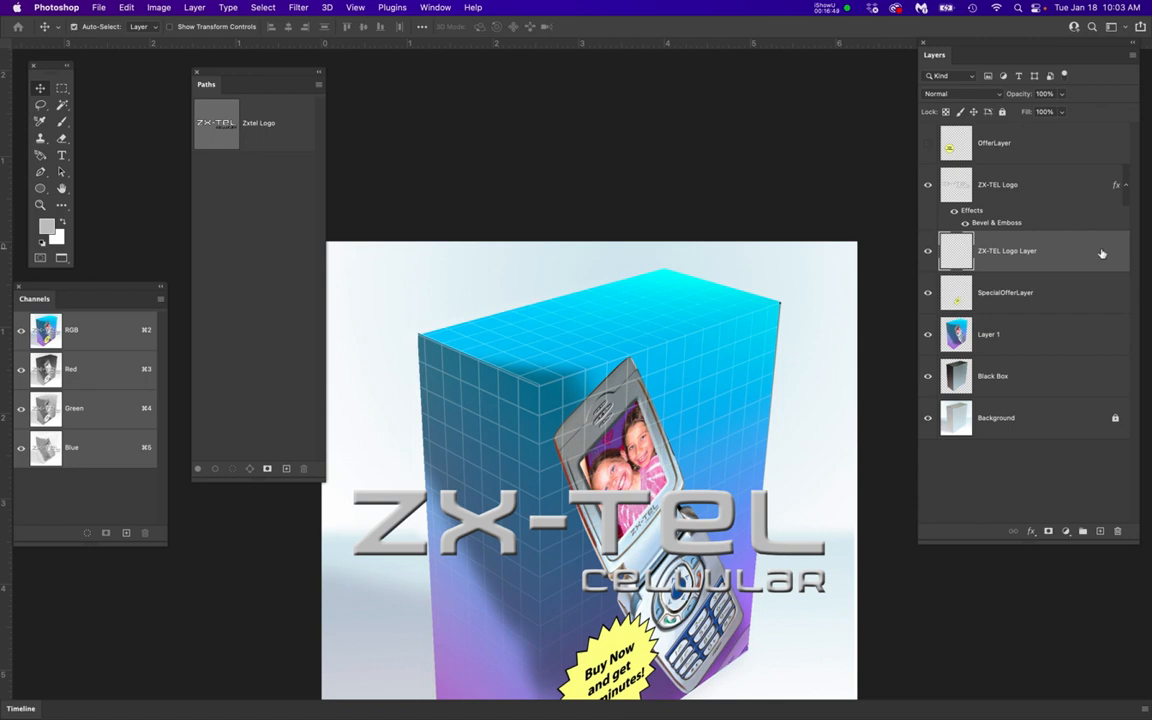
{"action": "key", "text": "super+a"}
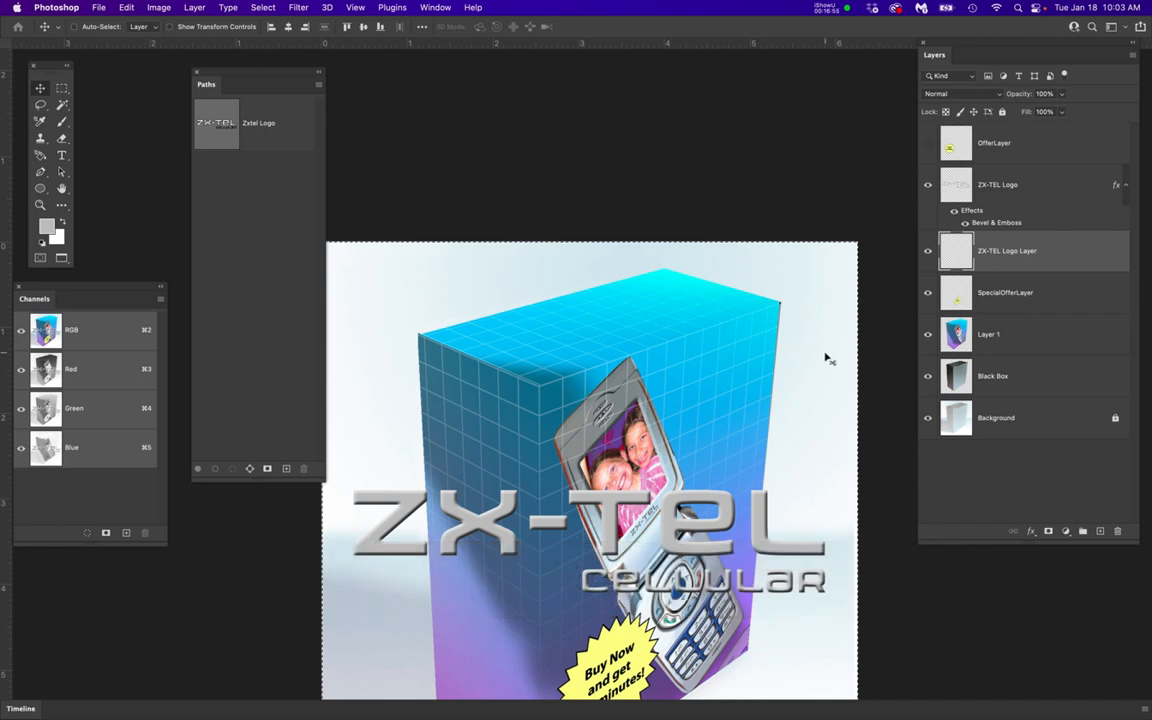
{"action": "key", "text": "super+d"}
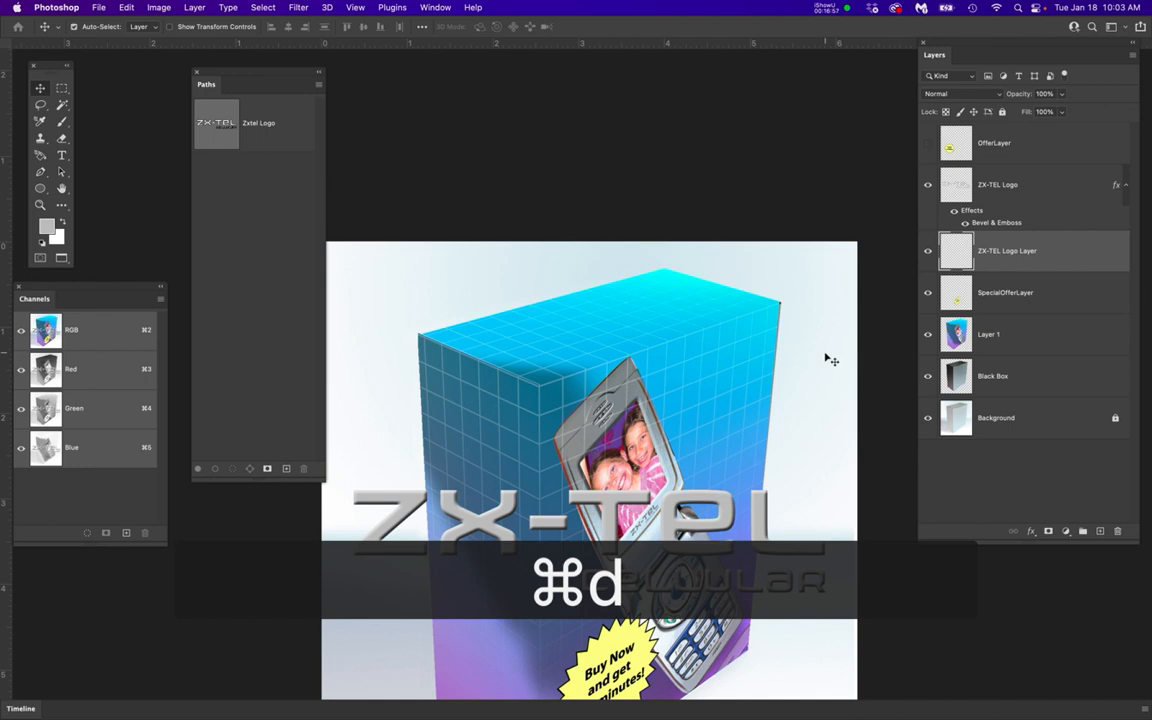
{"action": "key", "text": "super+t"}
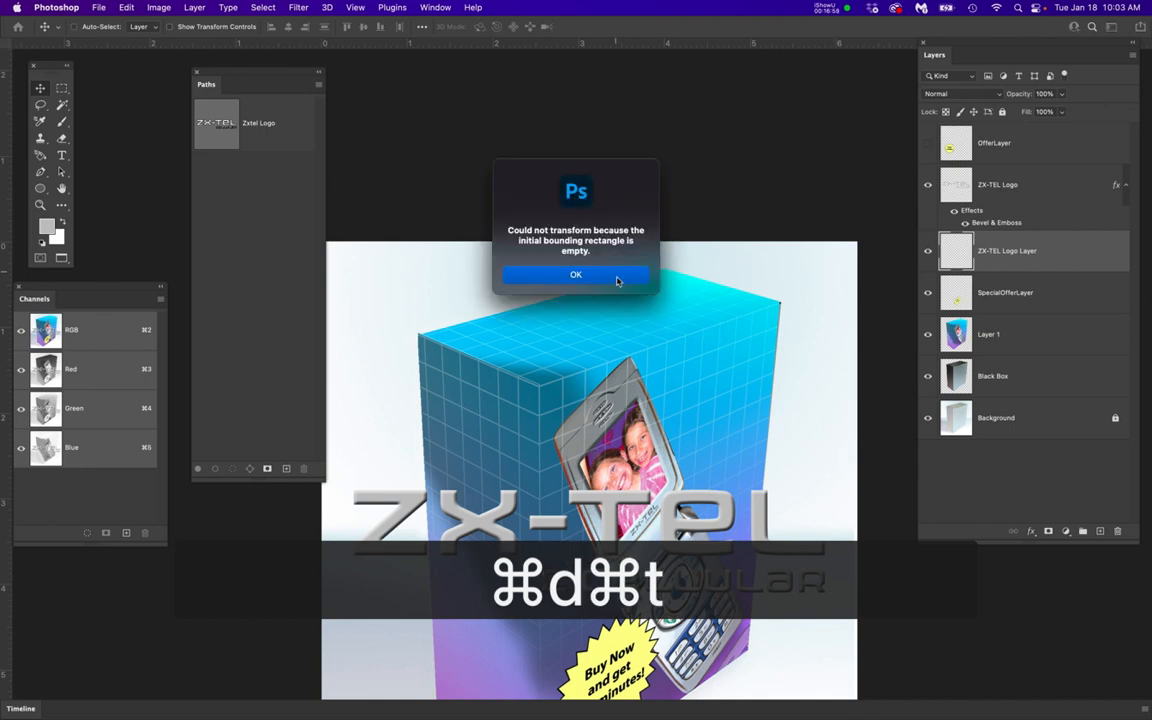
{"action": "left_click", "coordinate": [617, 278]}
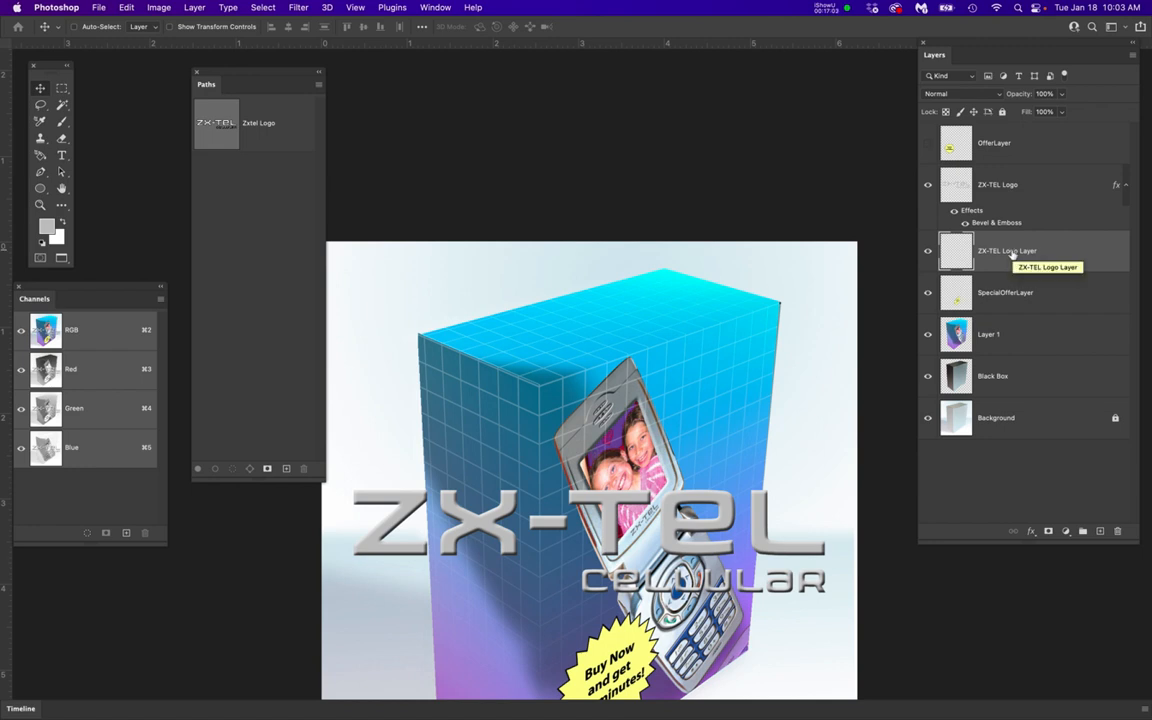
Free-transform the ZX-TEL Logo to about 48.6% width and 52.9% height and place it over the upper part of the box front
{"action": "left_click", "coordinate": [1047, 180]}
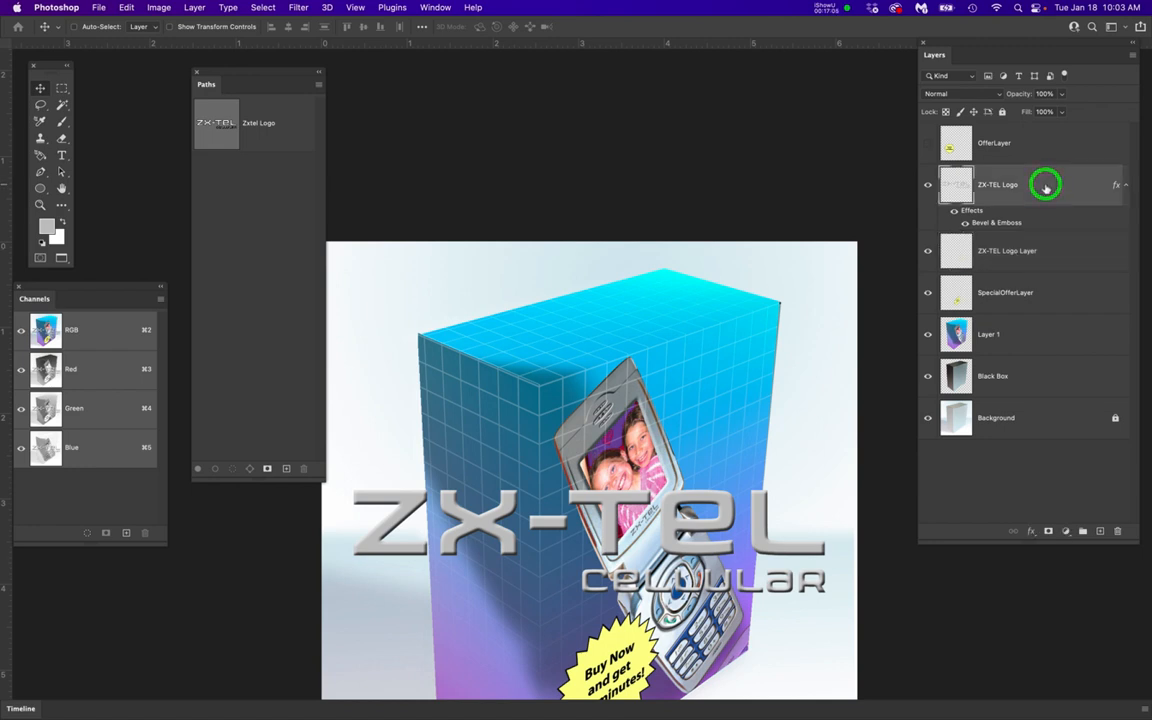
{"action": "key", "text": "super+t"}
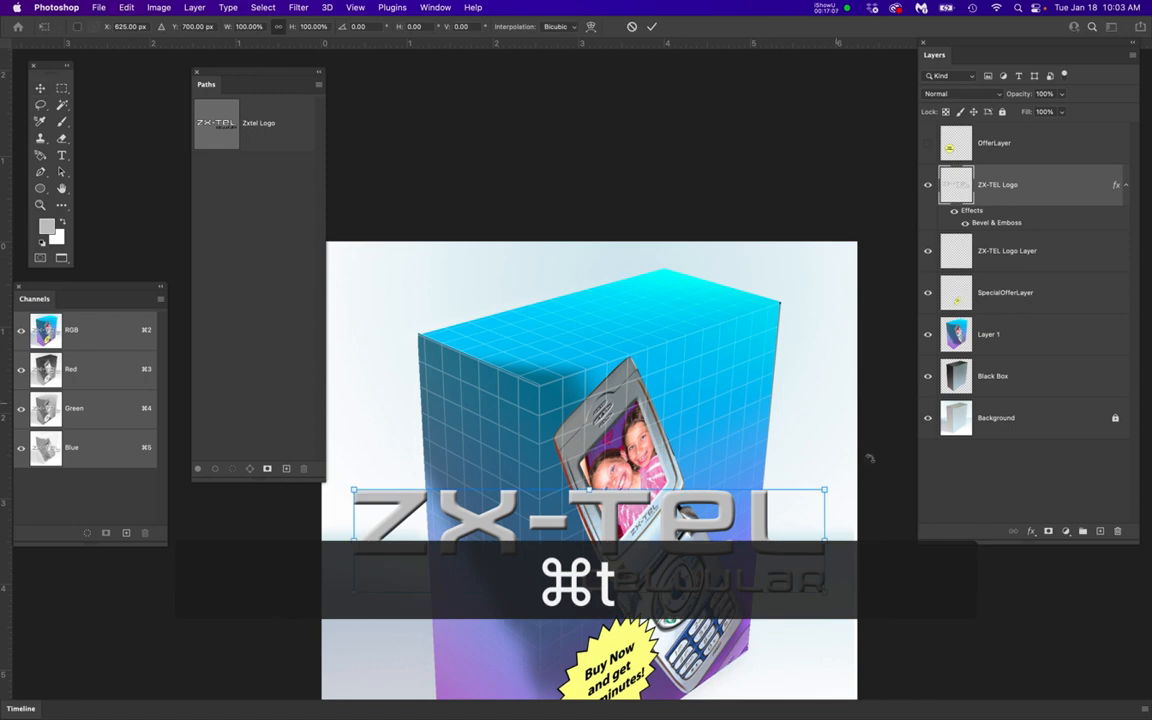
{"action": "left_click_drag", "start_coordinate": [825, 491], "coordinate": [642, 547]}
{"action": "left_click_drag", "start_coordinate": [574, 572], "coordinate": [750, 427]}
{"action": "left_click_drag", "start_coordinate": [816, 383], "coordinate": [760, 402]}
{"action": "left_click_drag", "start_coordinate": [699, 427], "coordinate": [718, 418]}
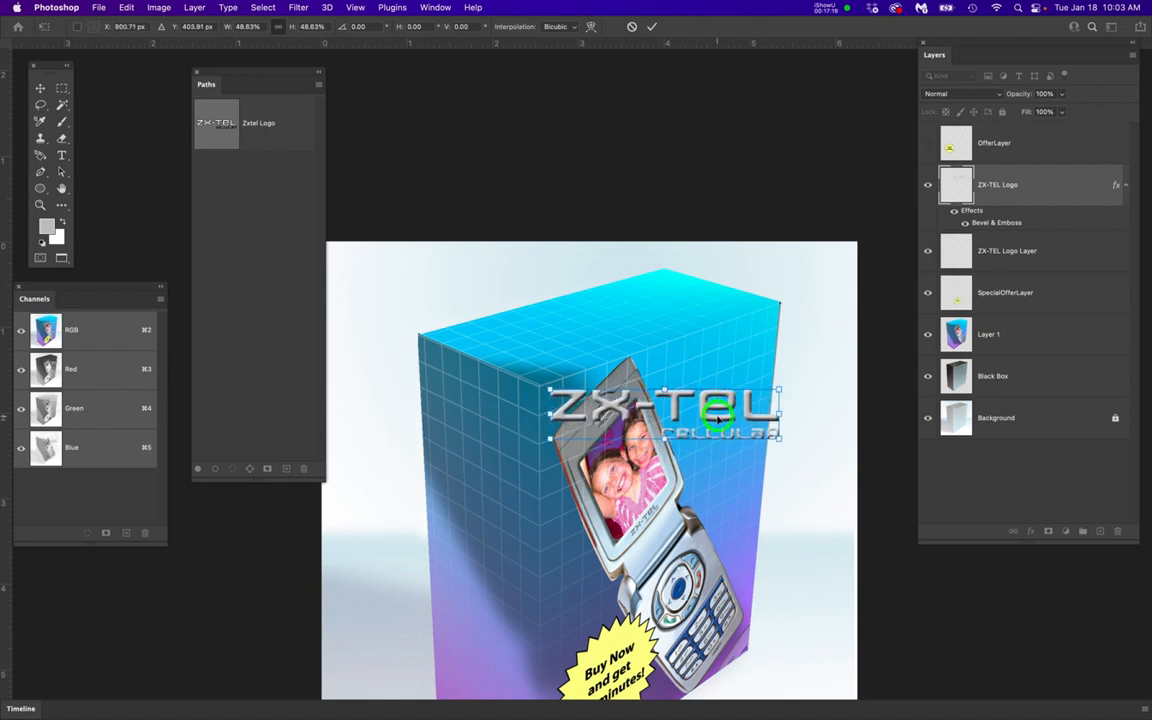
{"action": "left_click", "coordinate": [665, 388]}
{"action": "left_click_drag", "start_coordinate": [665, 388], "coordinate": [665, 386]}
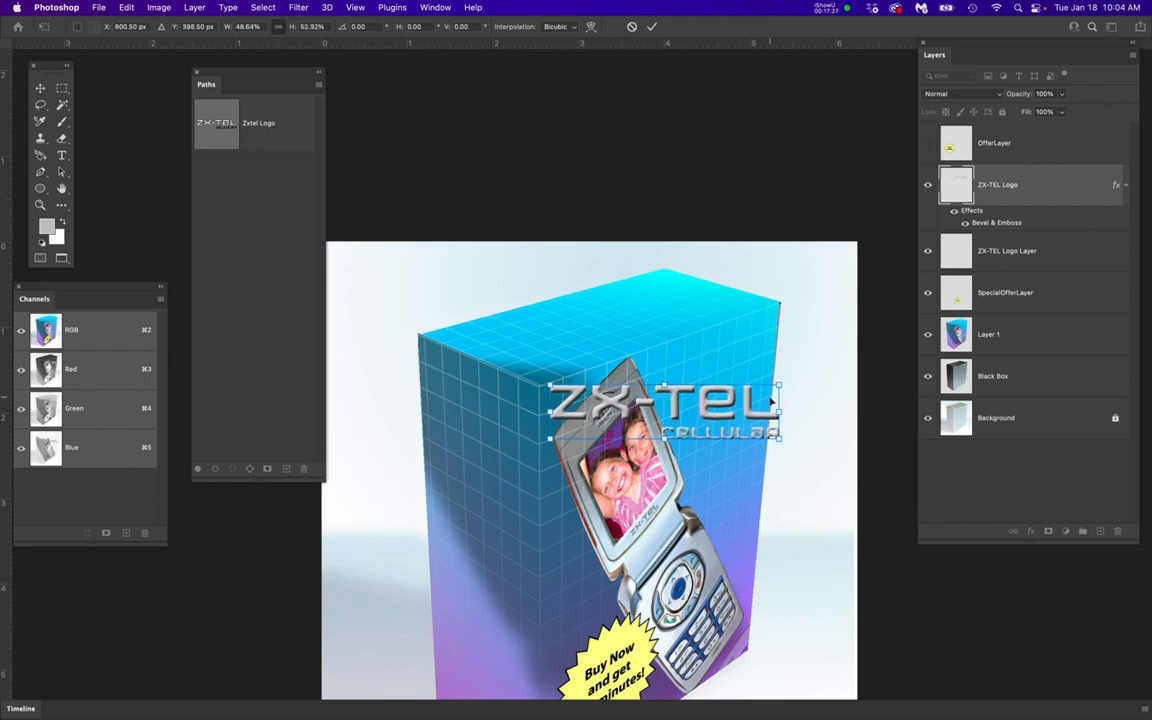
{"action": "key", "text": "Return"}
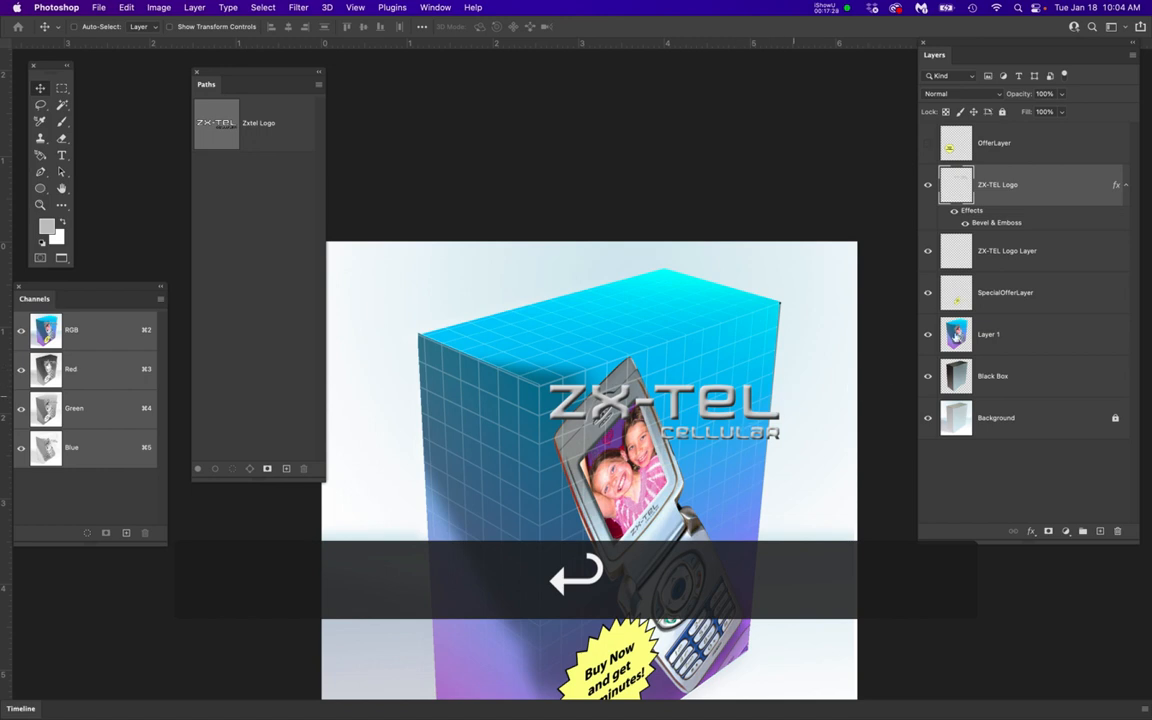
Select and copy the entire contents of the ZX-TEL Logo layer, then hide that layer
{"action": "left_click", "coordinate": [1060, 184]}
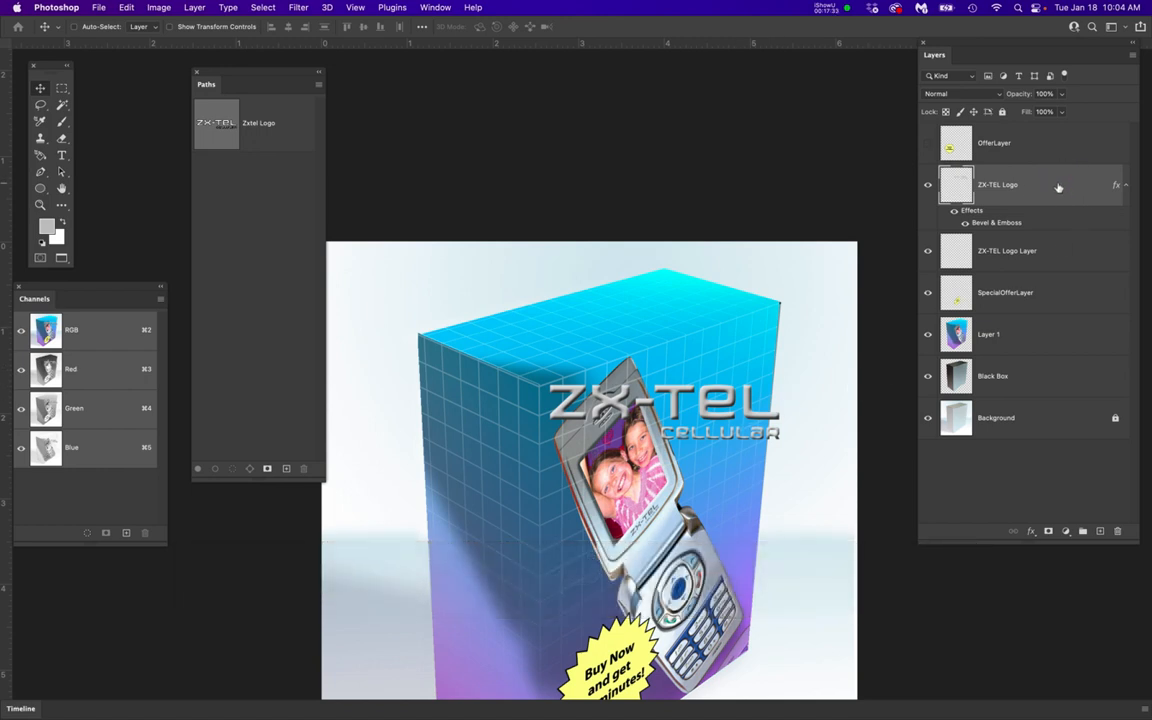
{"action": "key", "text": "super+a"}
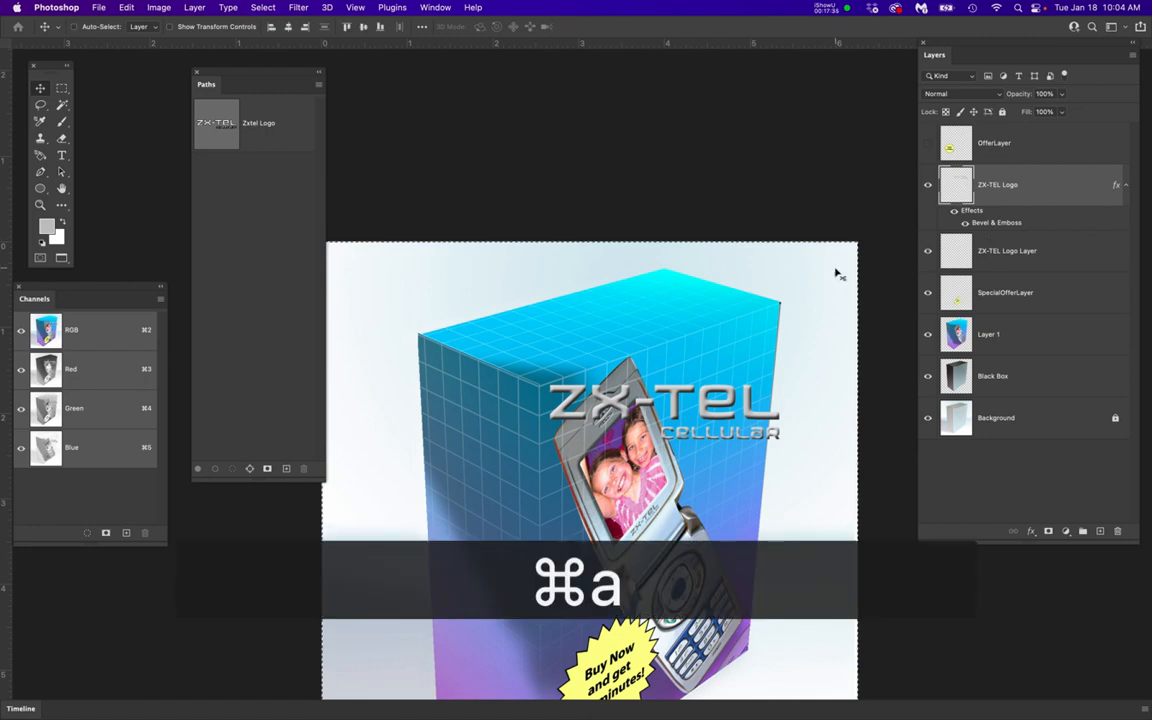
{"action": "key", "text": "super+c"}
{"action": "left_click", "coordinate": [928, 185]}
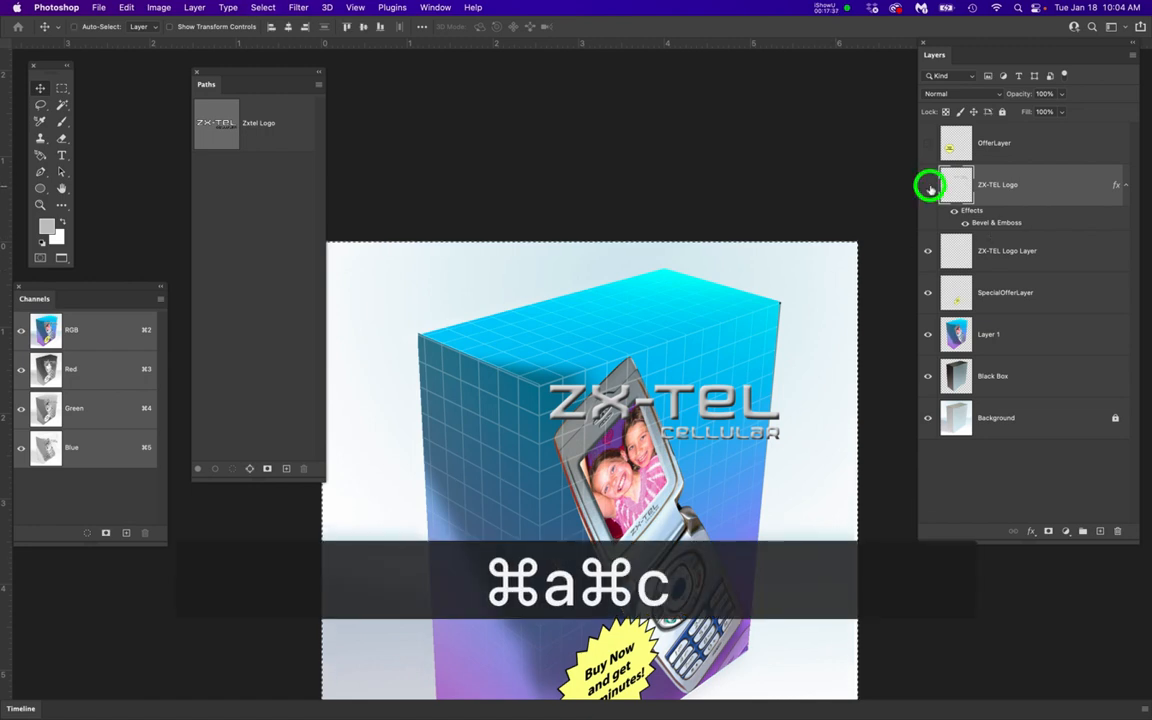
Label both the OfferLayer and ZX-TEL Logo layers with the color red
{"action": "left_click", "coordinate": [1066, 149], "text": "shift"}
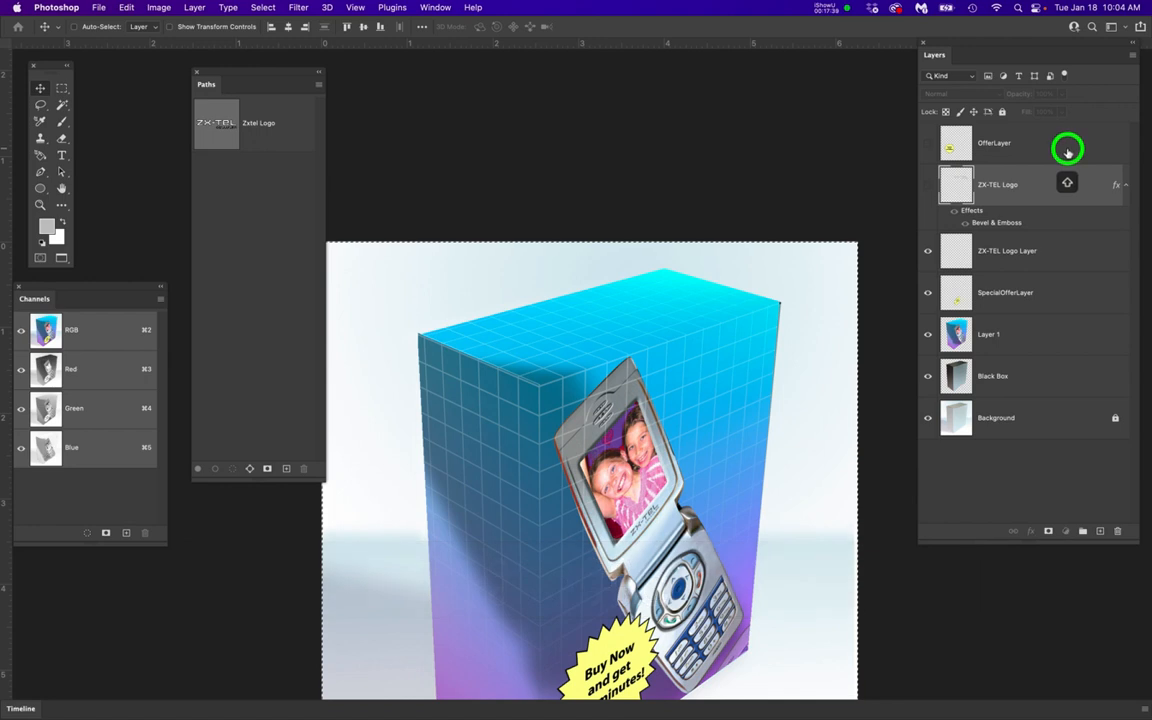
{"action": "right_click", "coordinate": [1062, 147]}
{"action": "left_click", "coordinate": [975, 577]}
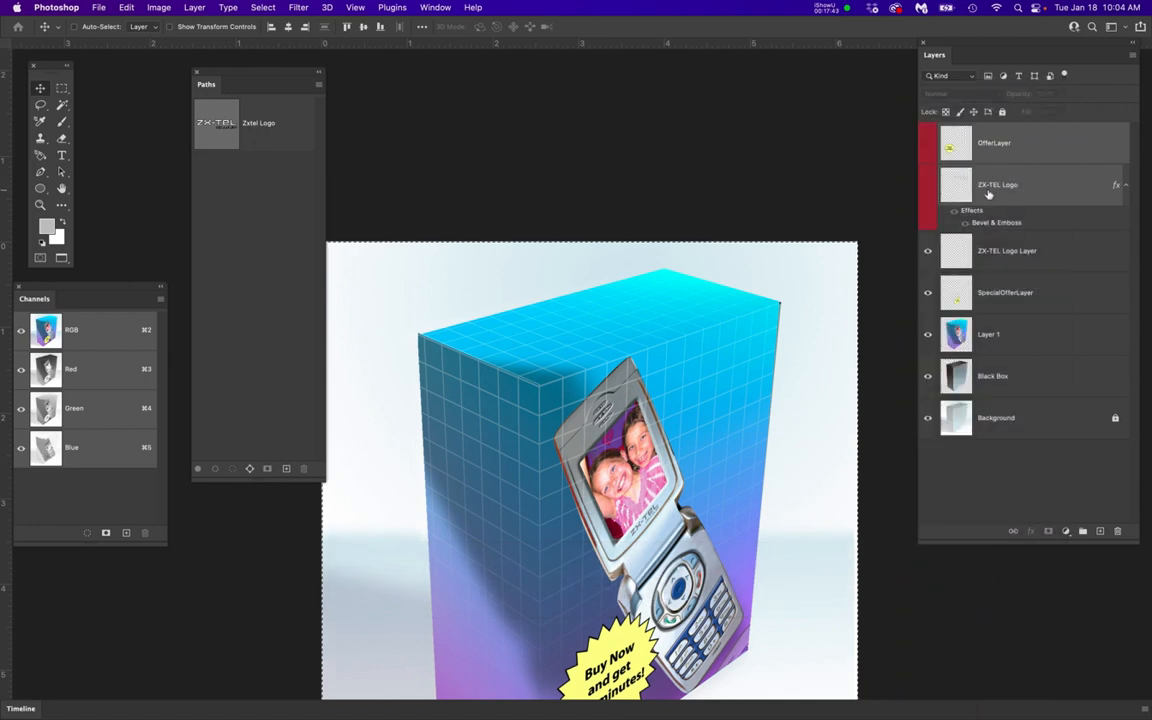
{"action": "left_click", "coordinate": [1052, 254]}
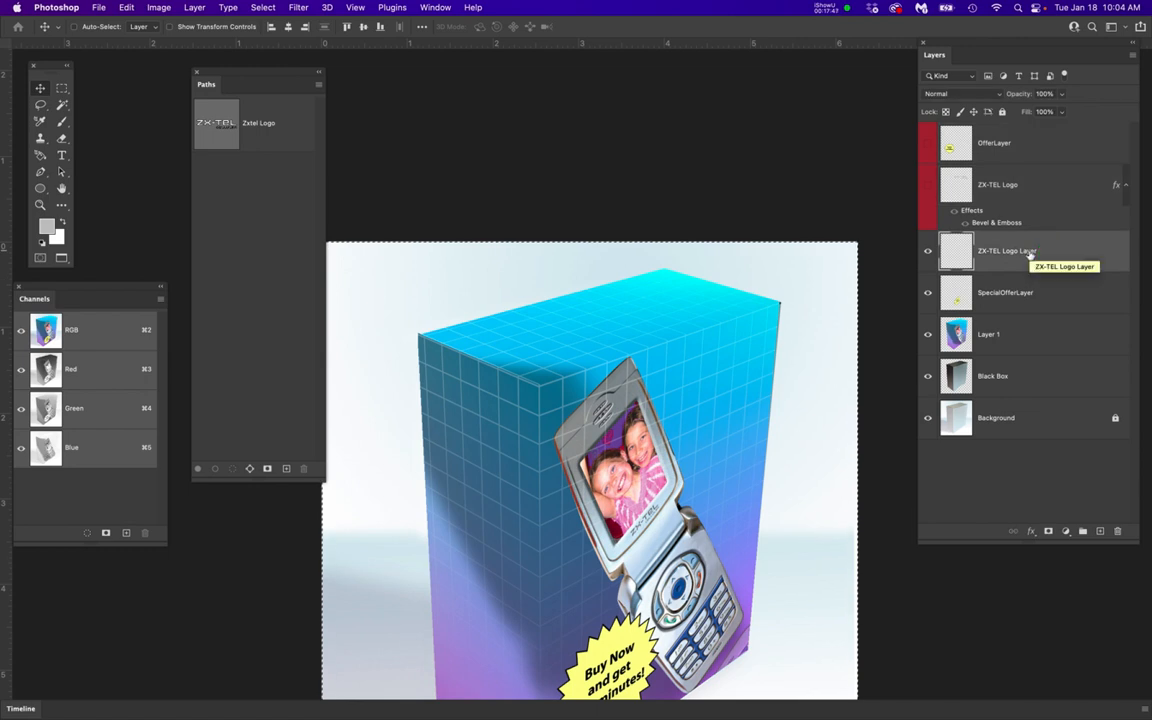
{"action": "left_click_drag", "start_coordinate": [296, 9], "coordinate": [330, 141]}
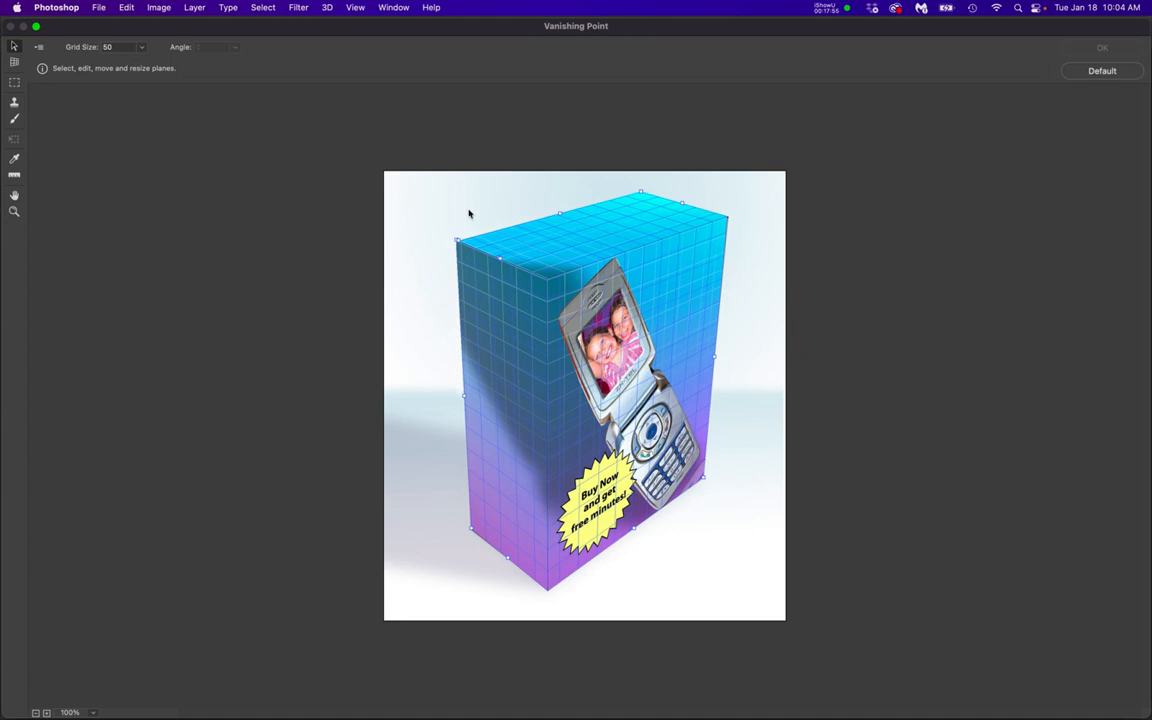
{"action": "key", "text": "super+v"}
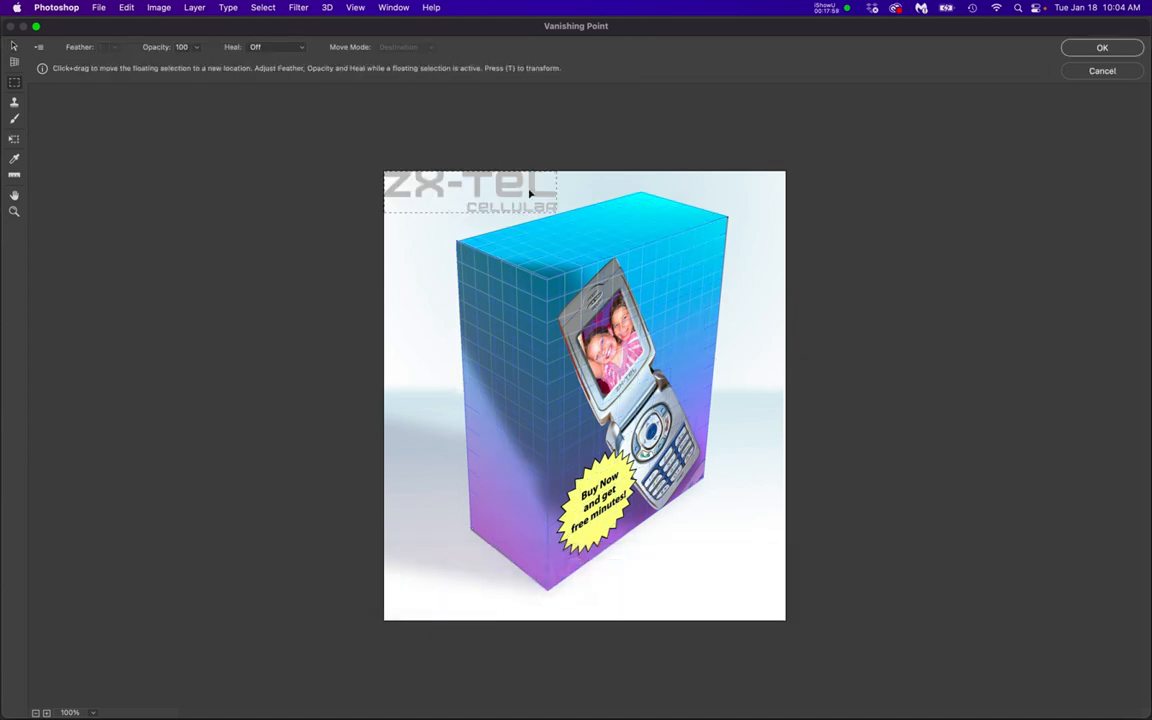
{"action": "left_click", "coordinate": [1102, 70]}
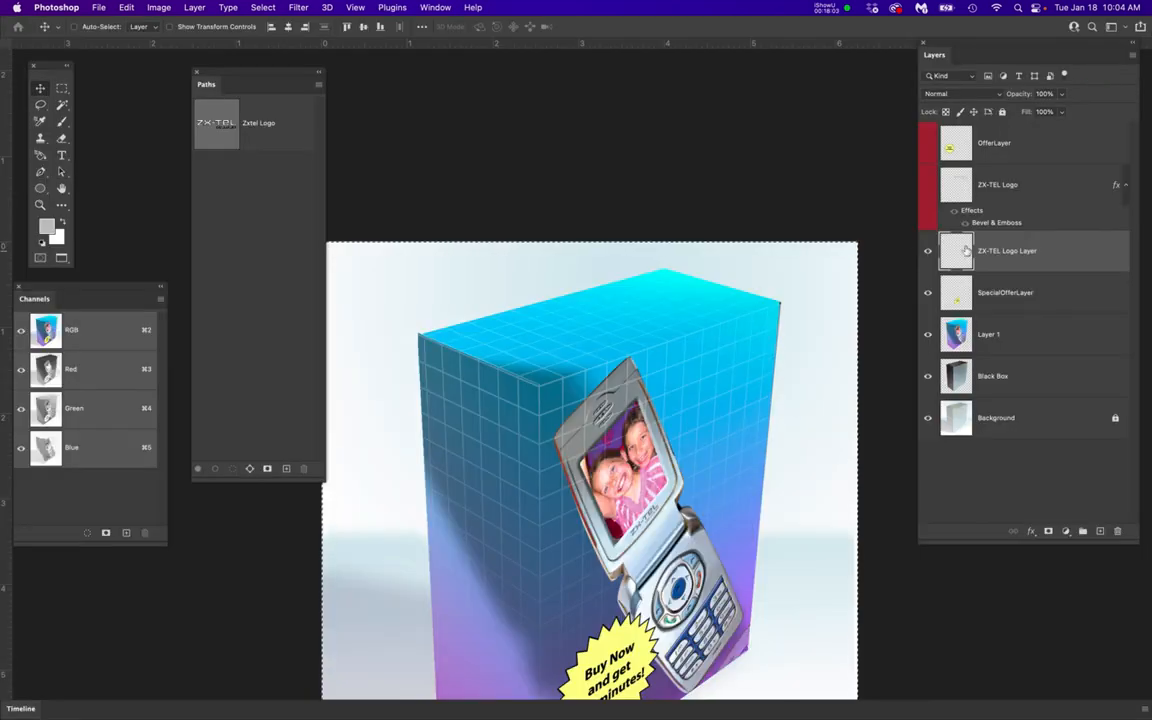
Show the ZX-TEL Logo layer again and set its Bevel & Emboss size to 7 px
{"action": "left_click", "coordinate": [1032, 190]}
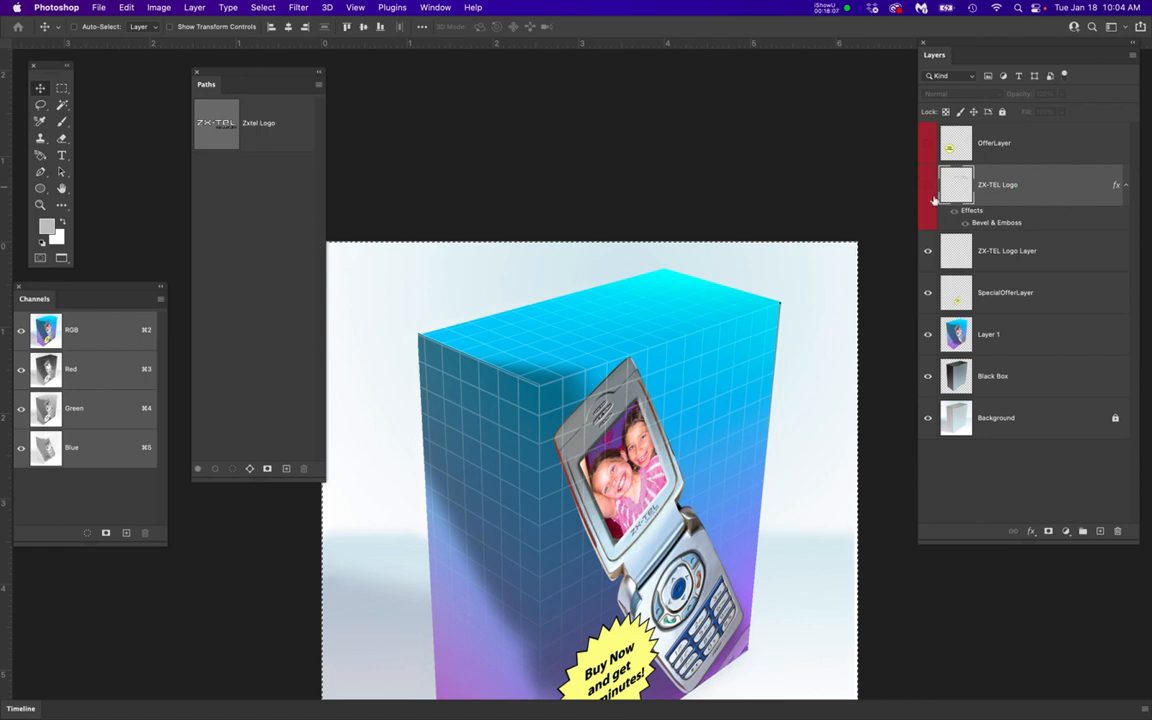
{"action": "left_click", "coordinate": [1004, 225]}
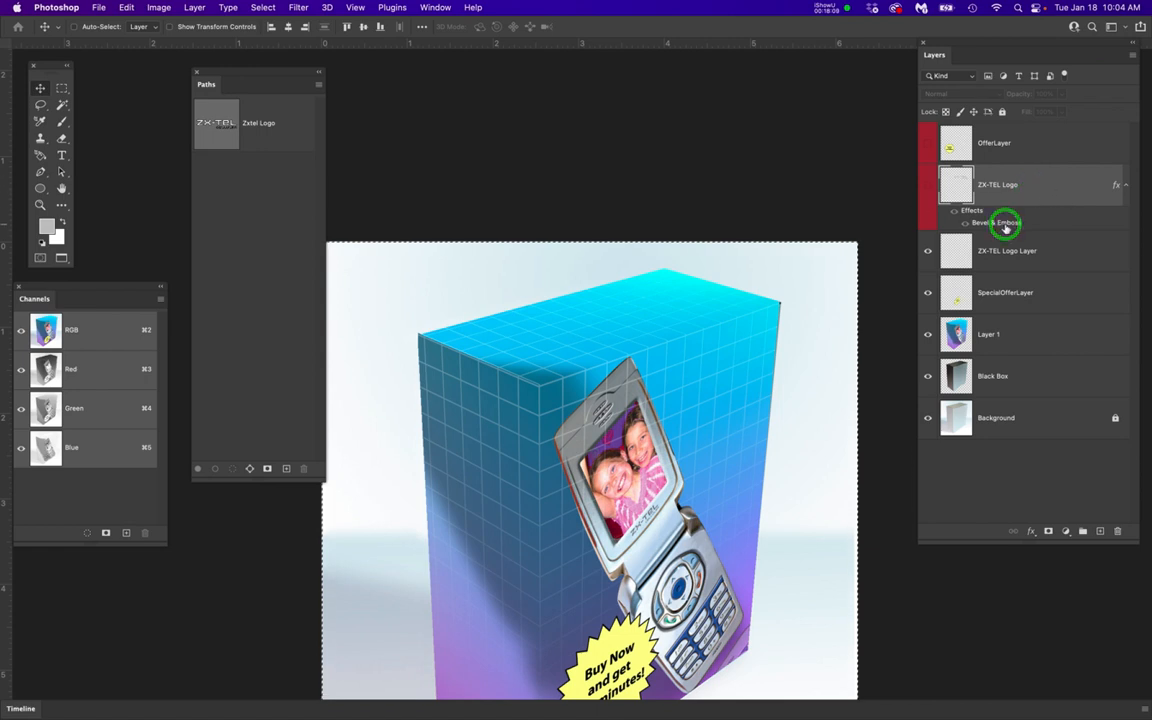
{"action": "left_click", "coordinate": [927, 185]}
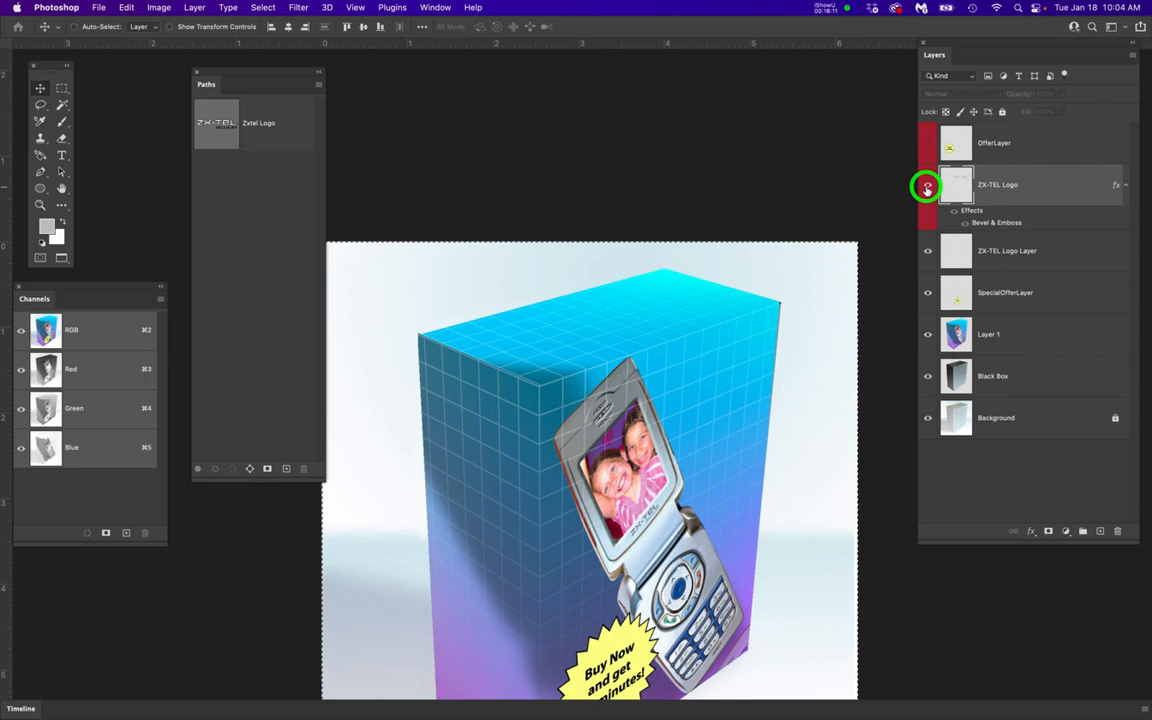
{"action": "scroll", "coordinate": [712, 437], "scroll_direction": "up", "scroll_amount": 3}
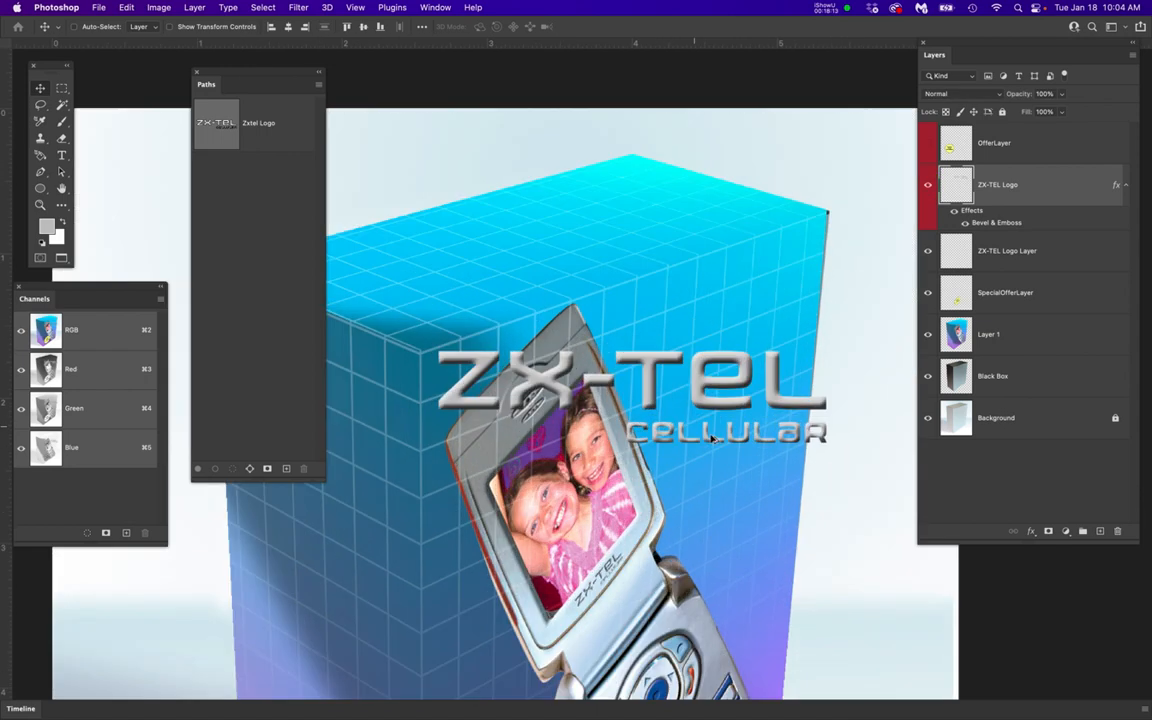
{"action": "double_click", "coordinate": [991, 222]}
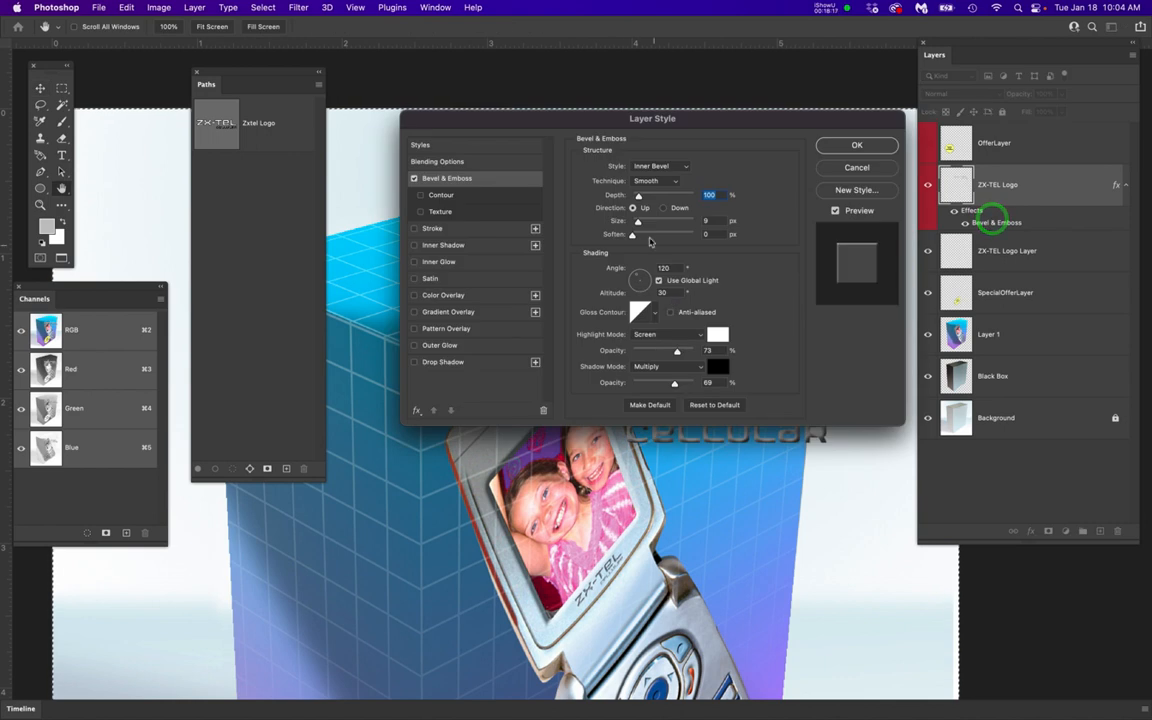
{"action": "left_click", "coordinate": [702, 222]}
{"action": "type", "text": "7"}
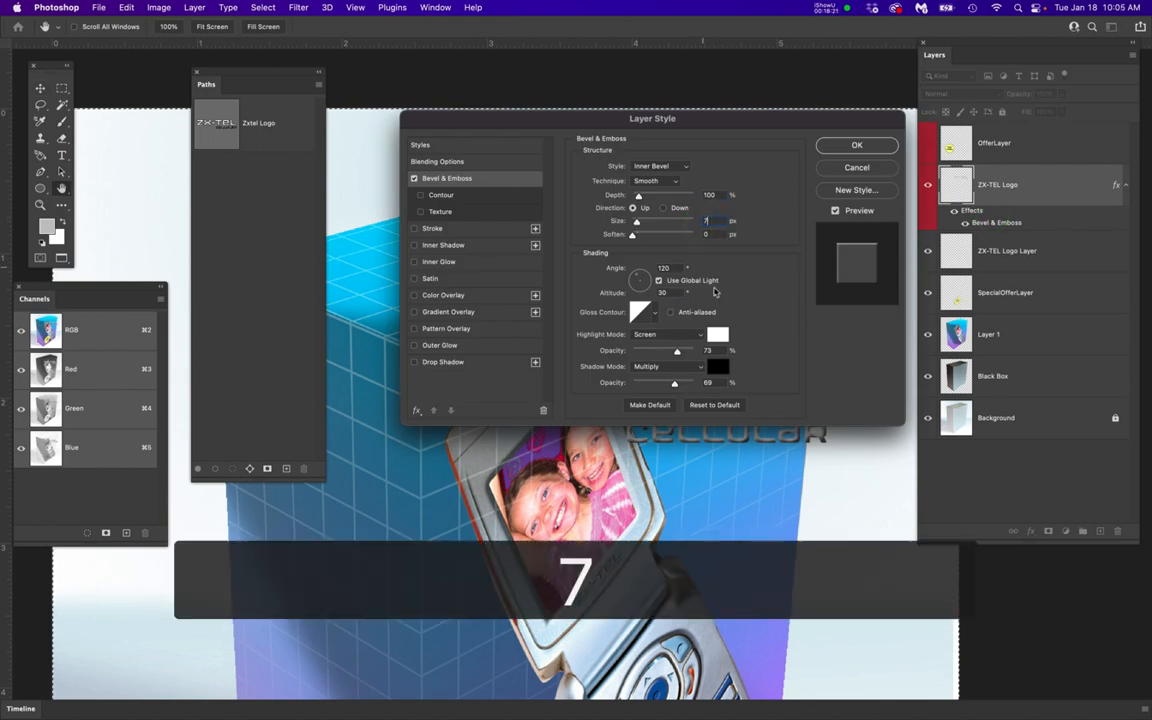
{"action": "key", "text": "Return"}
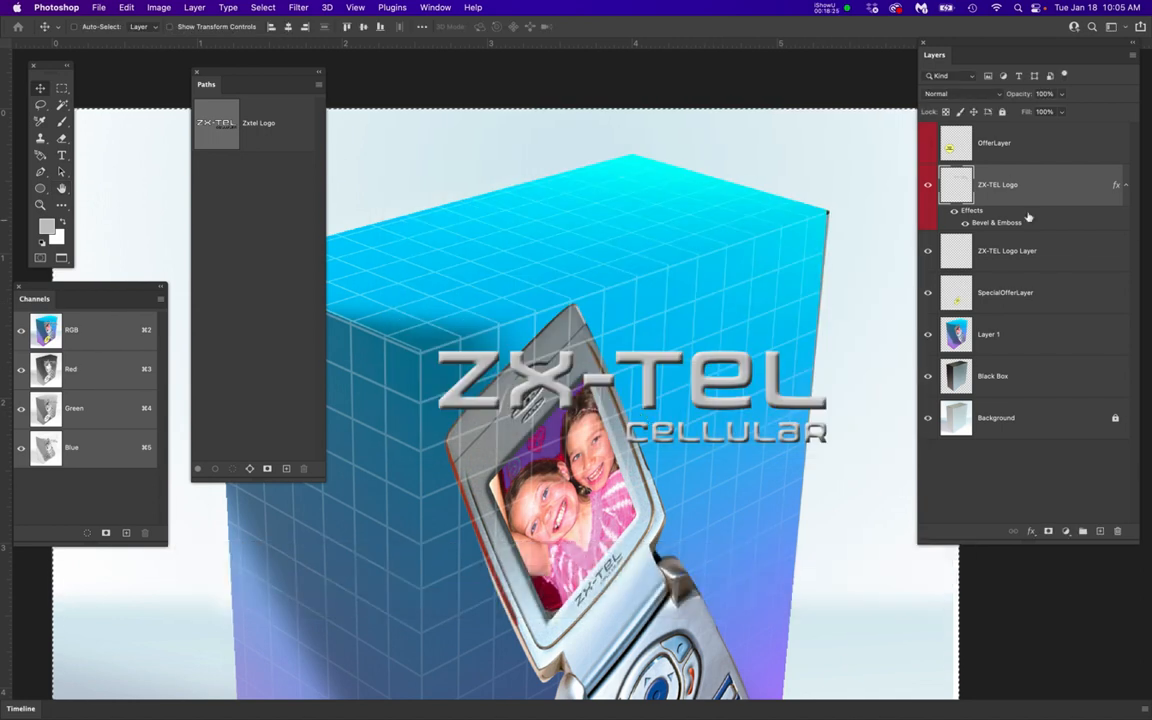
Rasterize the layer style of the ZX-TEL Logo layer
{"action": "right_click", "coordinate": [1064, 192]}
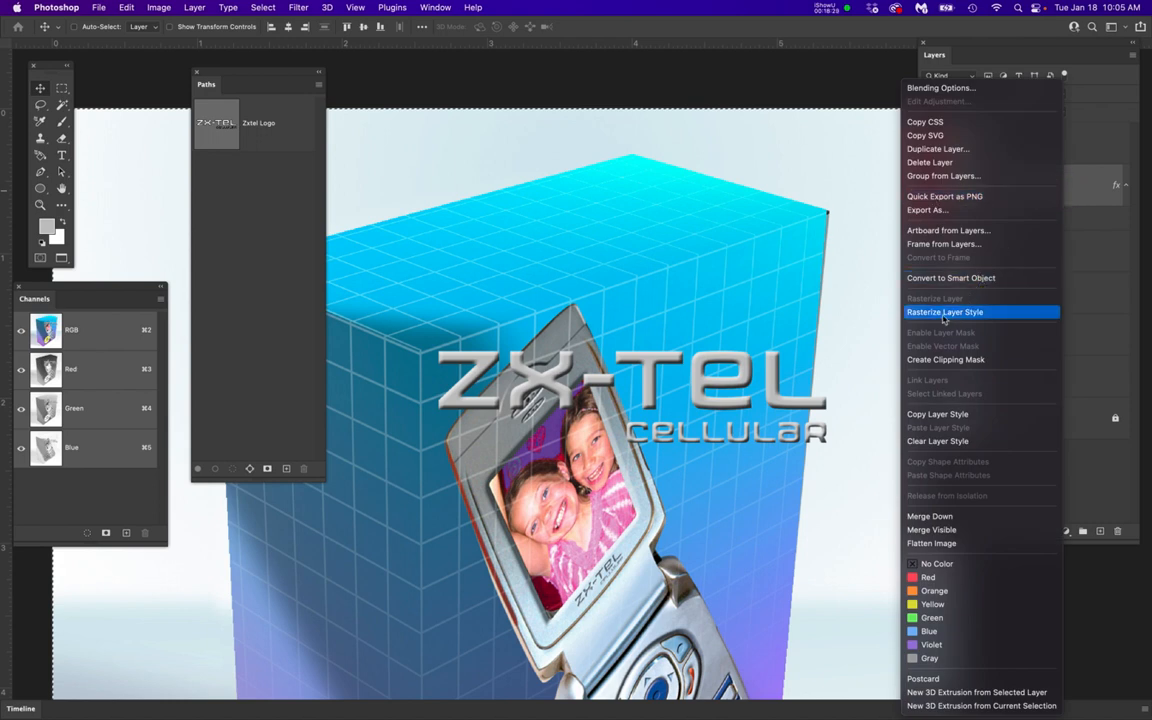
{"action": "left_click", "coordinate": [1098, 268]}
{"action": "right_click", "coordinate": [1066, 190]}
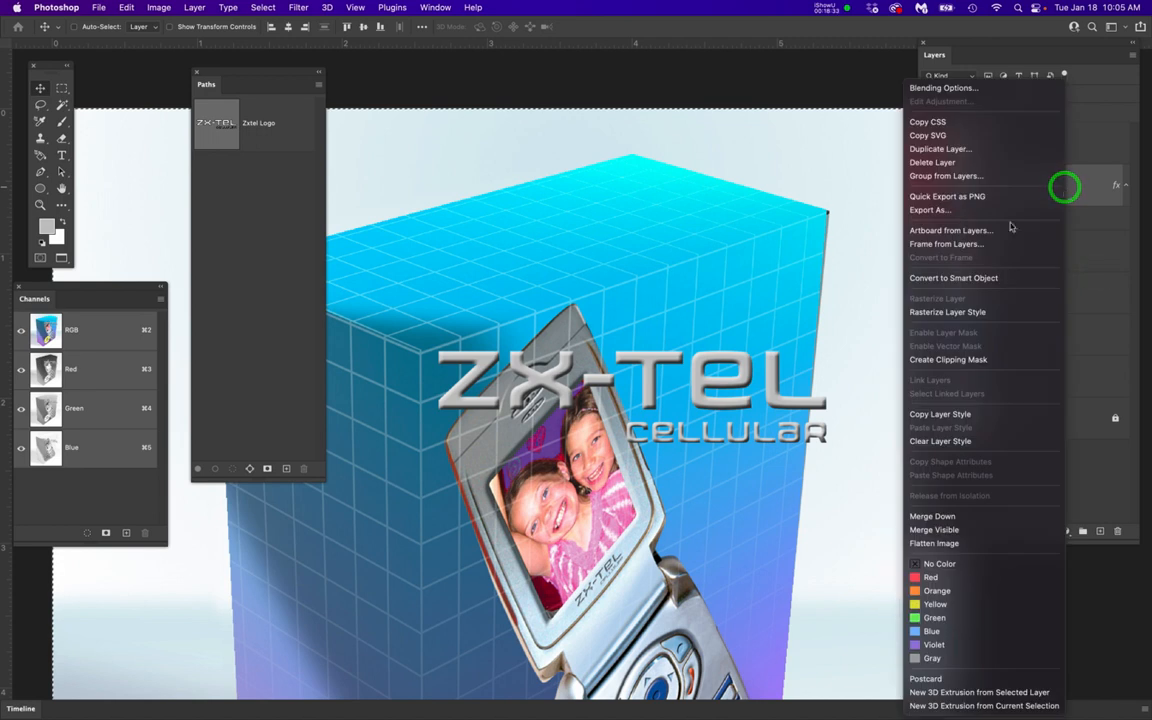
{"action": "left_click", "coordinate": [965, 312]}
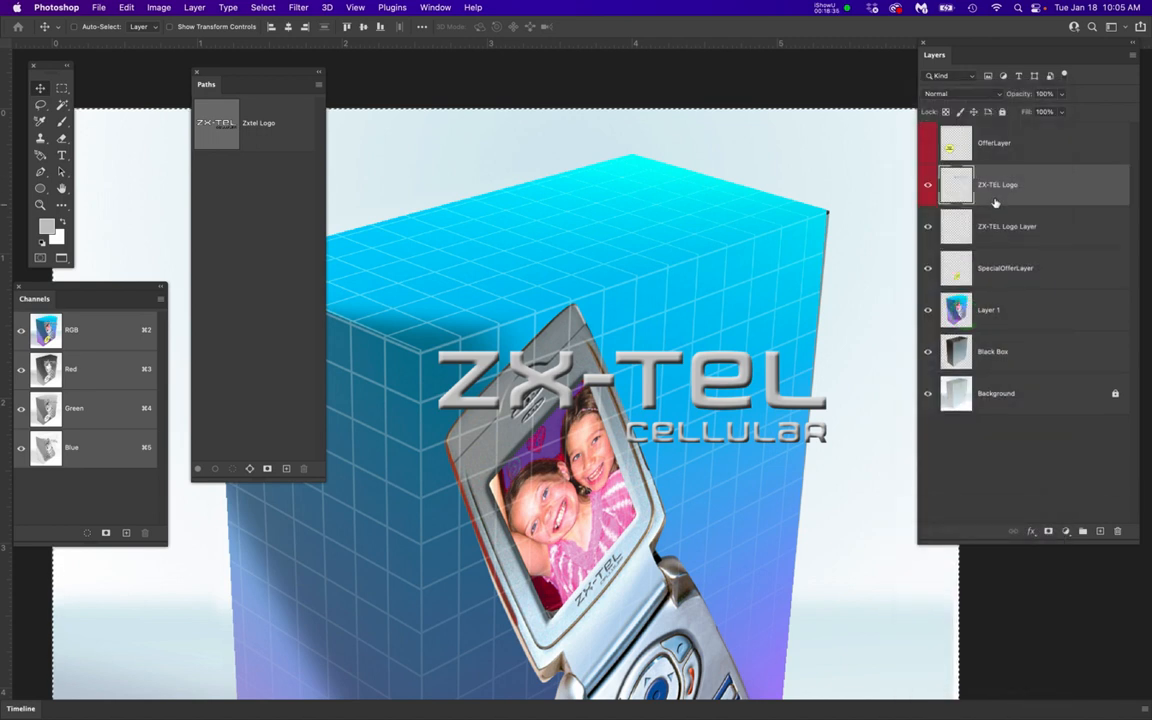
Select and copy the entire contents of the rasterized ZX-TEL Logo layer, then hide the layer
{"action": "left_click", "coordinate": [927, 187]}
{"action": "left_click", "coordinate": [928, 186]}
{"action": "left_click", "coordinate": [1062, 184]}
{"action": "key", "text": "super+a"}
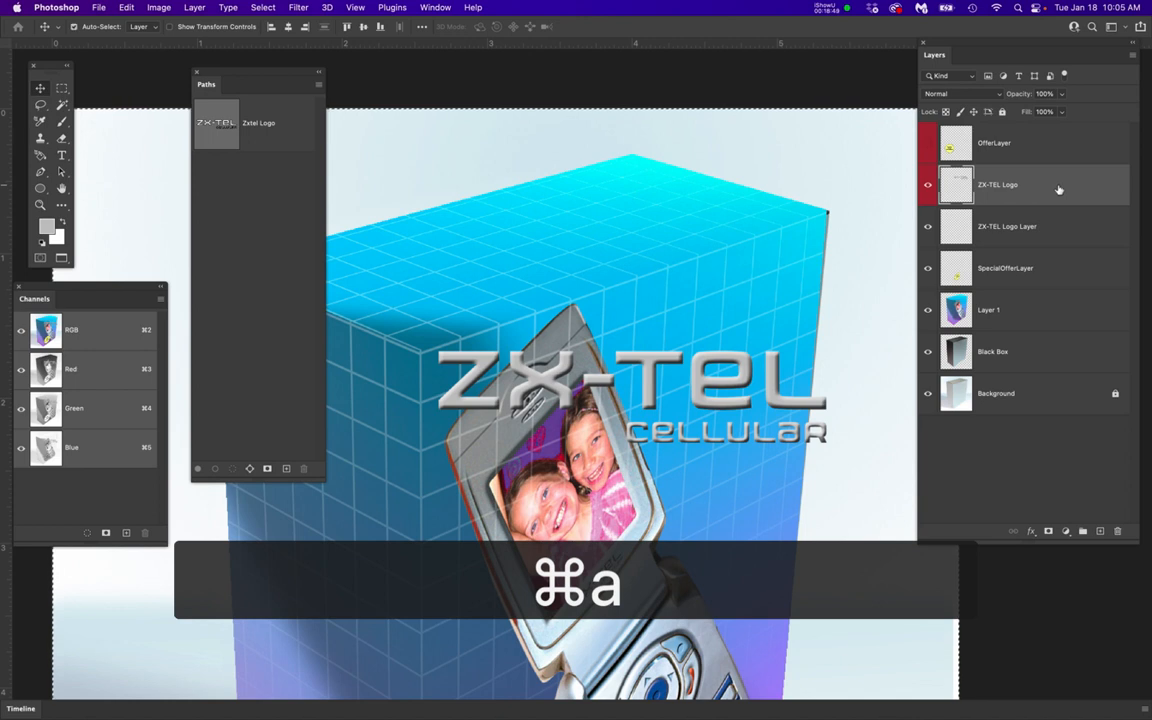
{"action": "key", "text": "super+c"}
{"action": "left_click", "coordinate": [928, 187]}
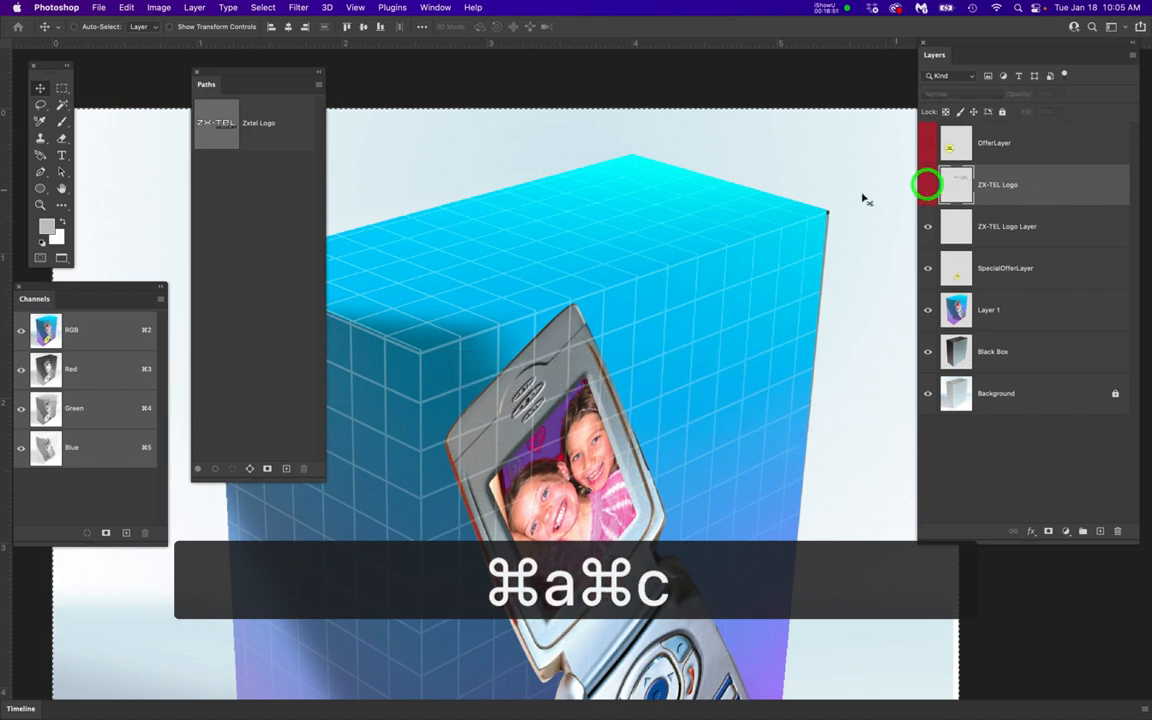
On the ZX-TEL Logo Layer, paste the beveled logo in Vanishing Point and wrap it over the upper part of the box front
{"action": "left_click", "coordinate": [1049, 227]}
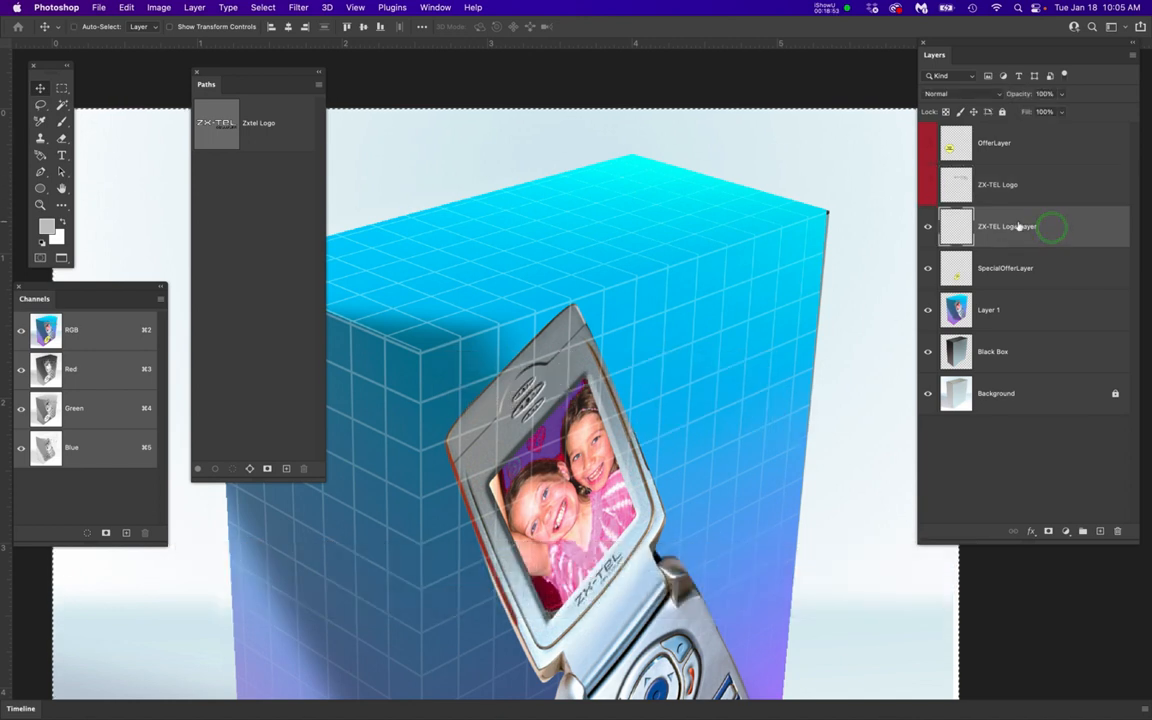
{"action": "left_click", "coordinate": [297, 7]}
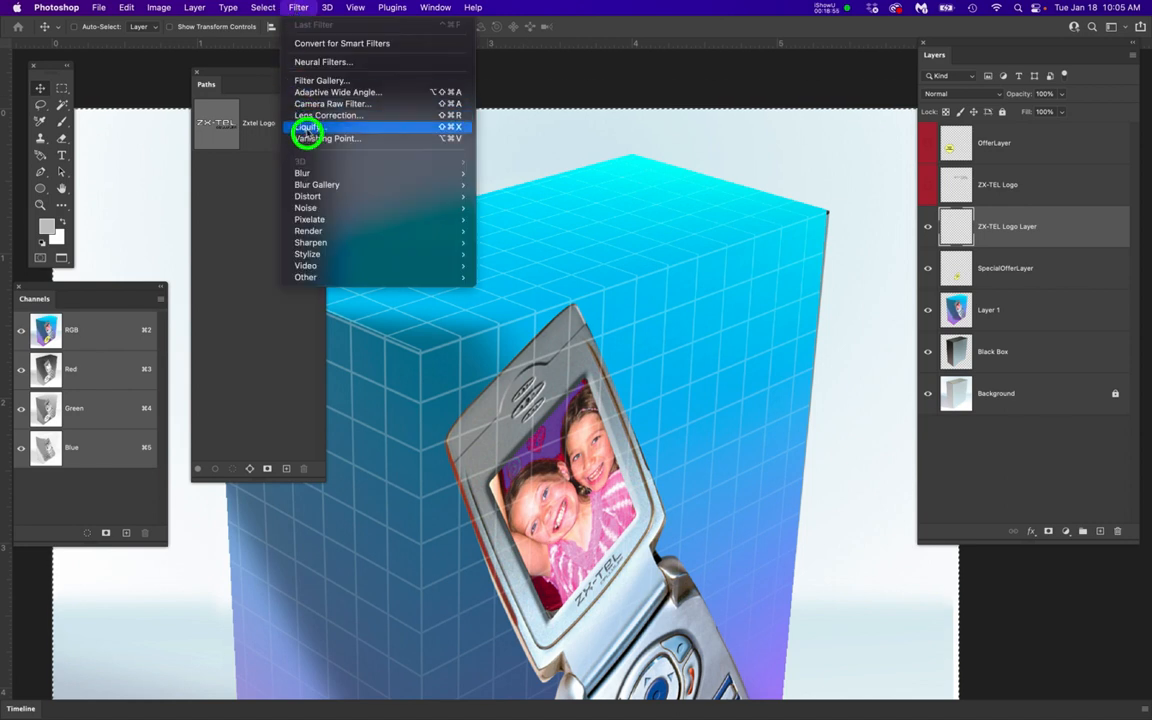
{"action": "left_click", "coordinate": [307, 137]}
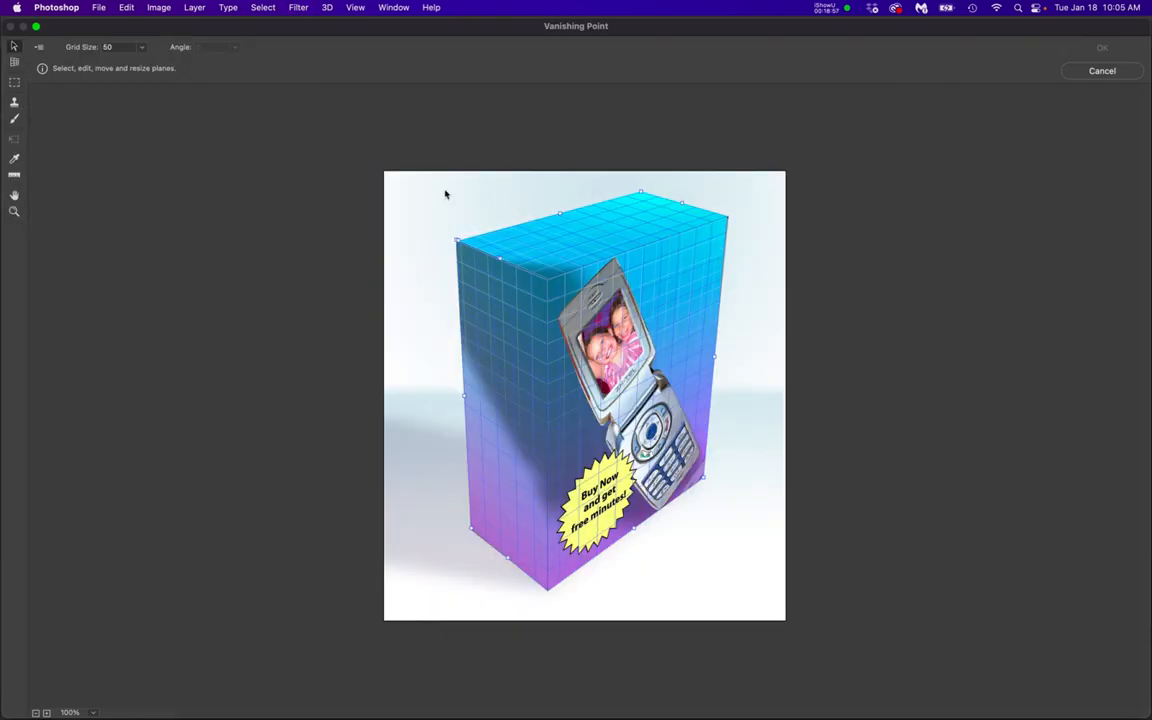
{"action": "key", "text": "super+v"}
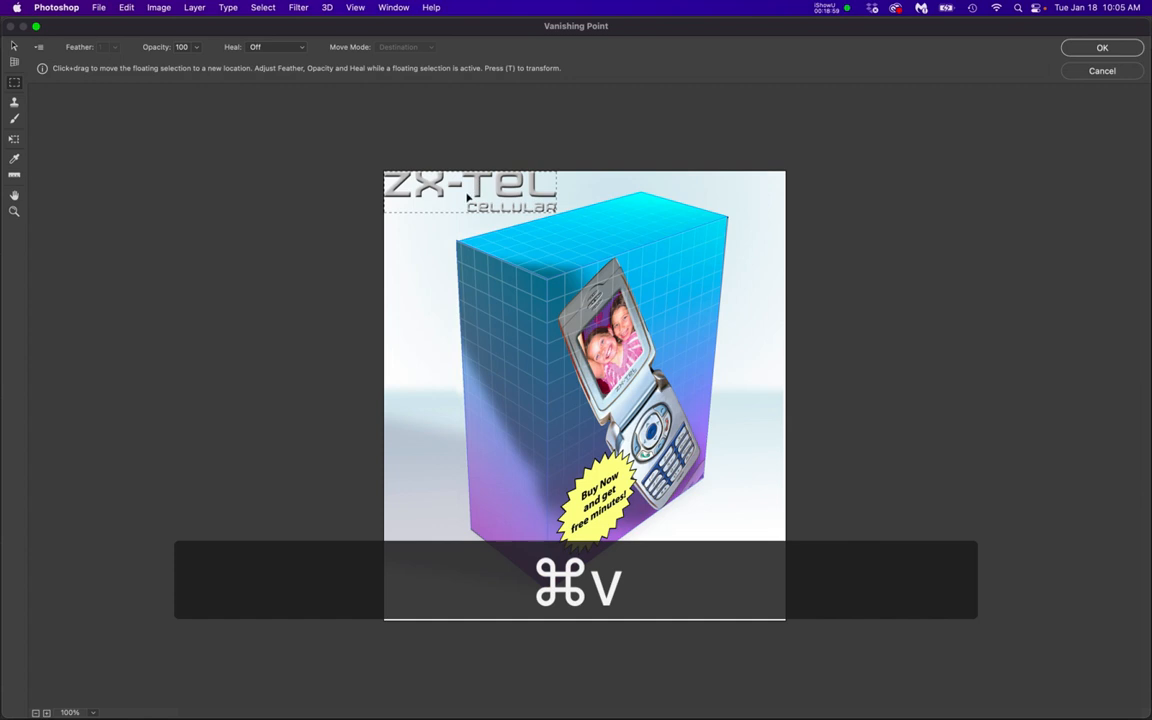
{"action": "left_click_drag", "start_coordinate": [514, 180], "coordinate": [640, 295]}
{"action": "left_click", "coordinate": [1103, 50]}
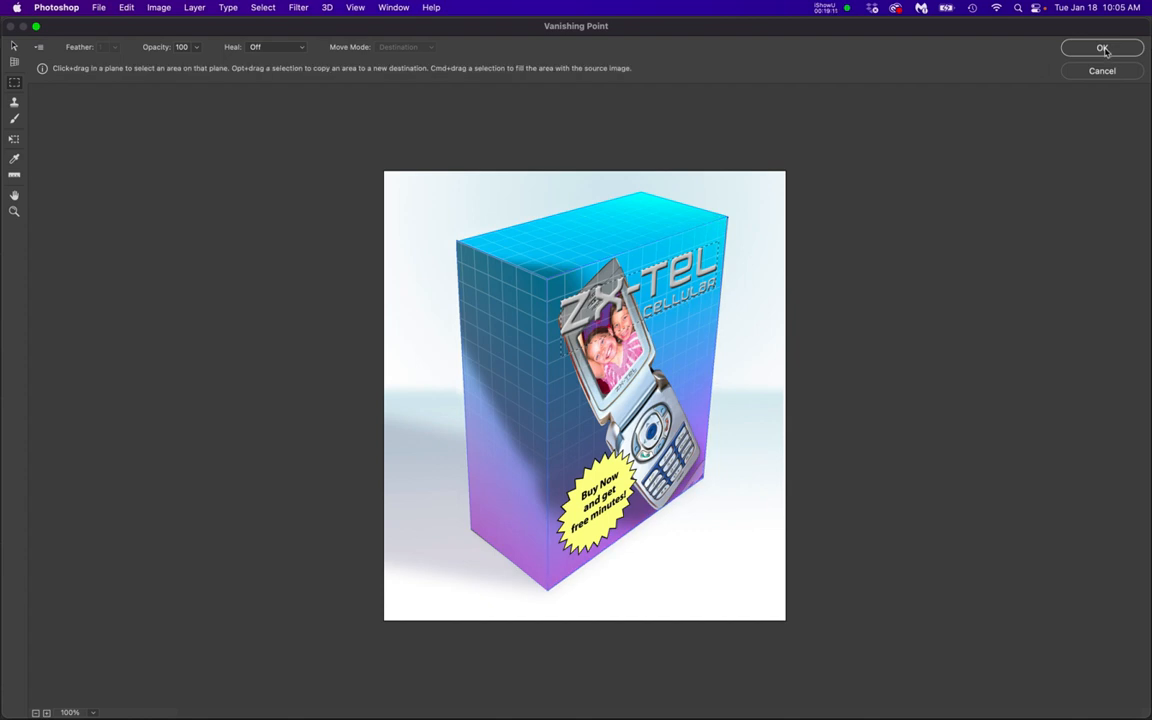
{"action": "left_click", "coordinate": [1103, 50]}
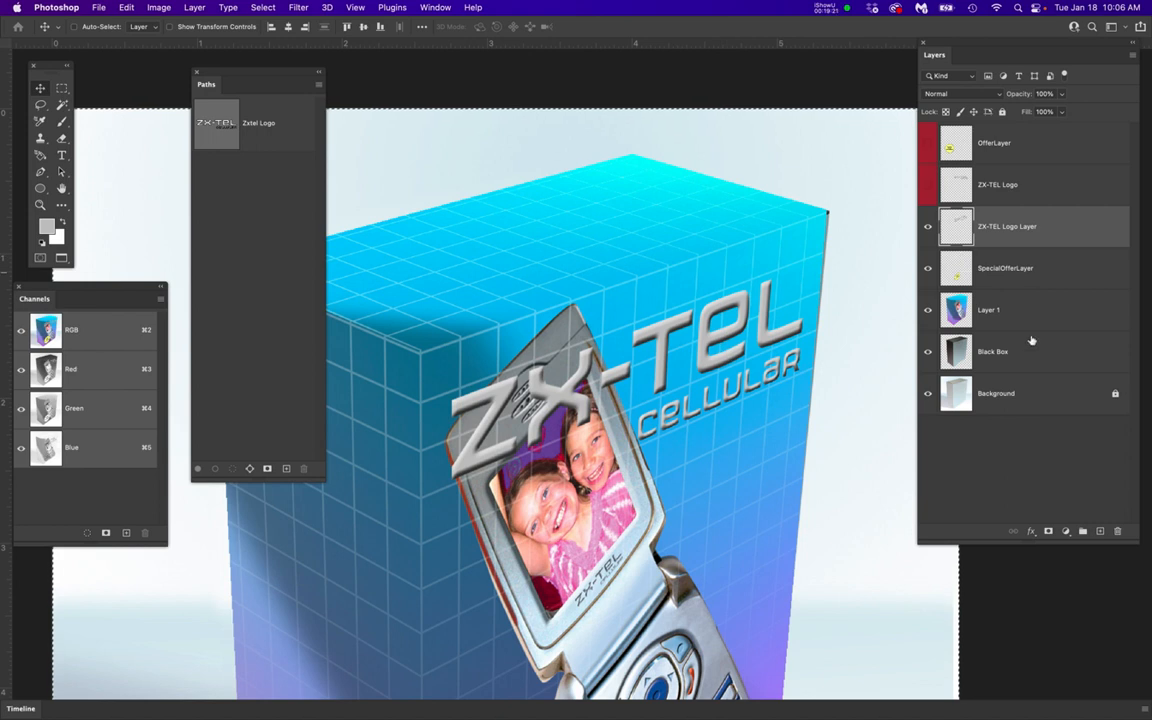
Create a new layer directly above ZX-TEL Logo Layer and name it TopLogo
{"action": "left_click", "coordinate": [1099, 533]}
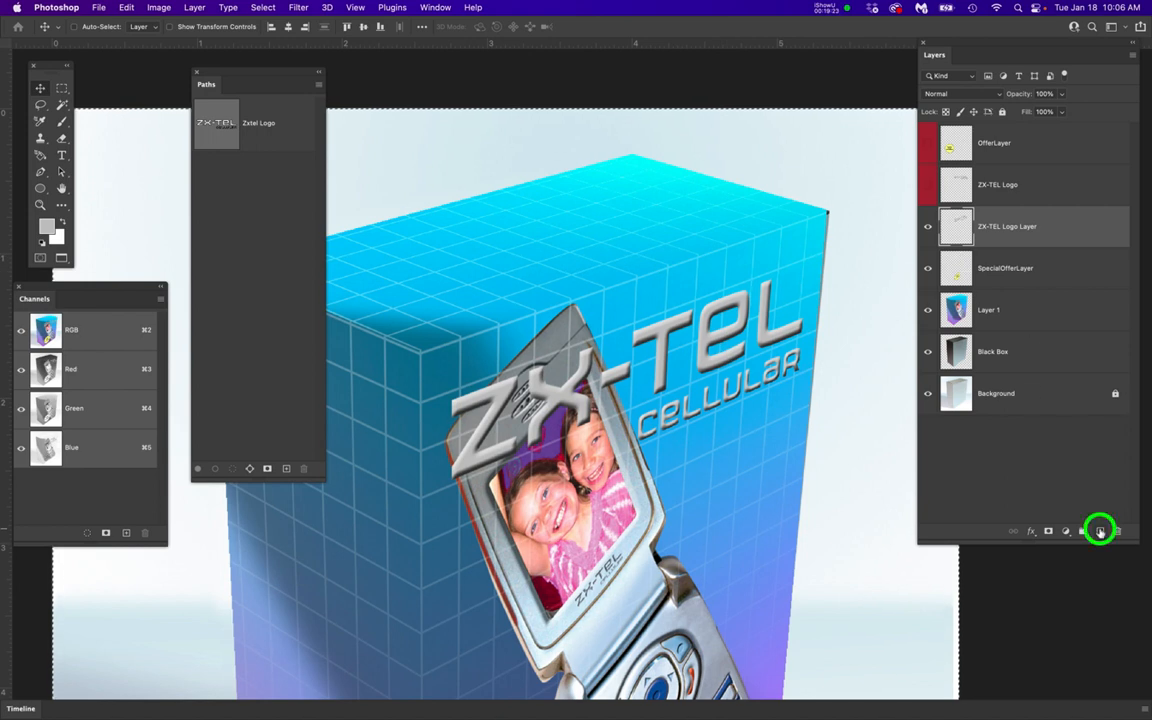
{"action": "left_click", "coordinate": [997, 228]}
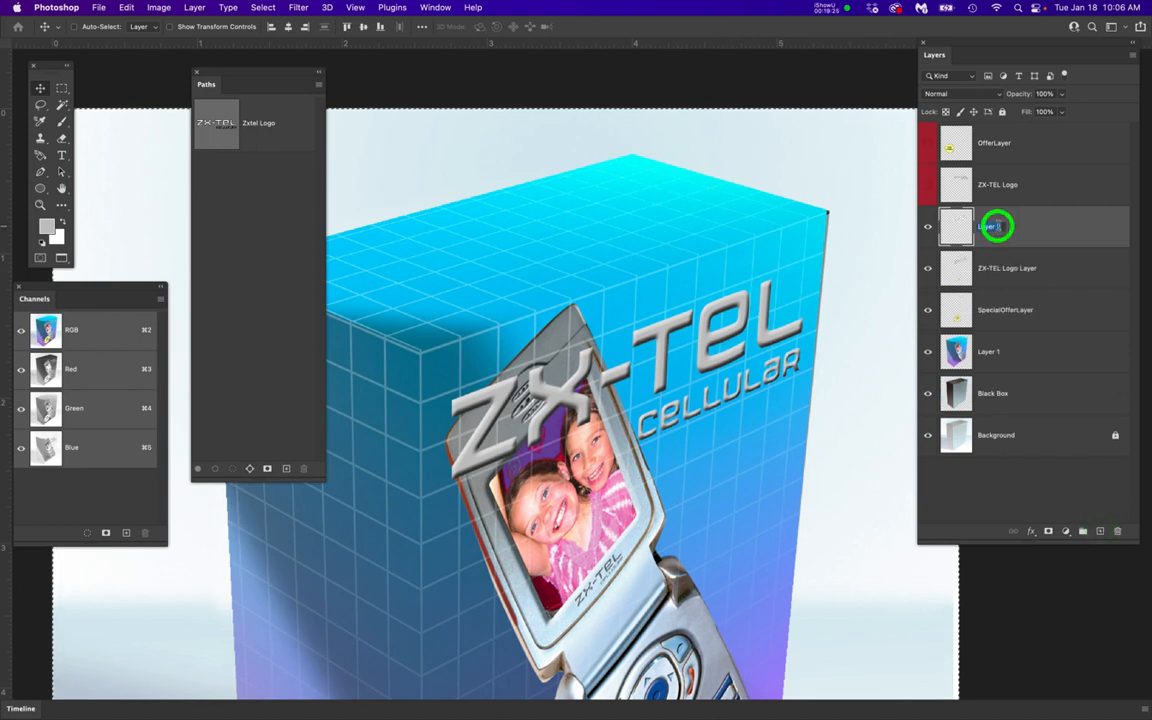
{"action": "type", "text": "Top"}
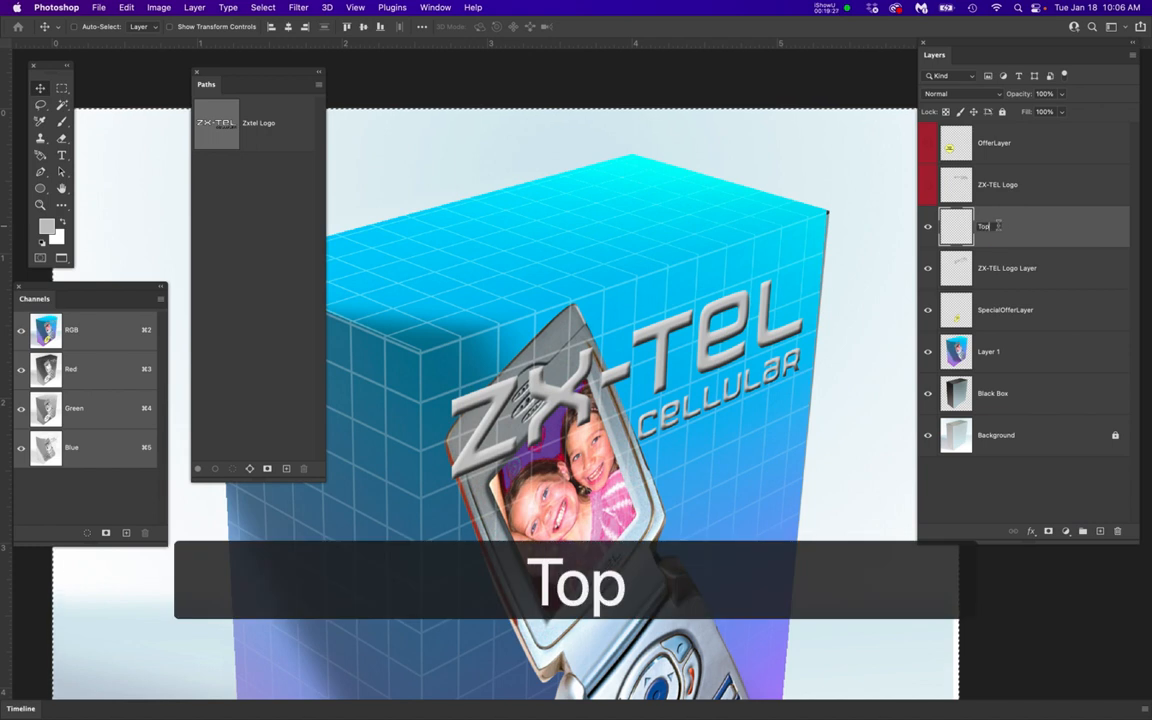
{"action": "type", "text": "Logo"}
{"action": "key", "text": "Return"}
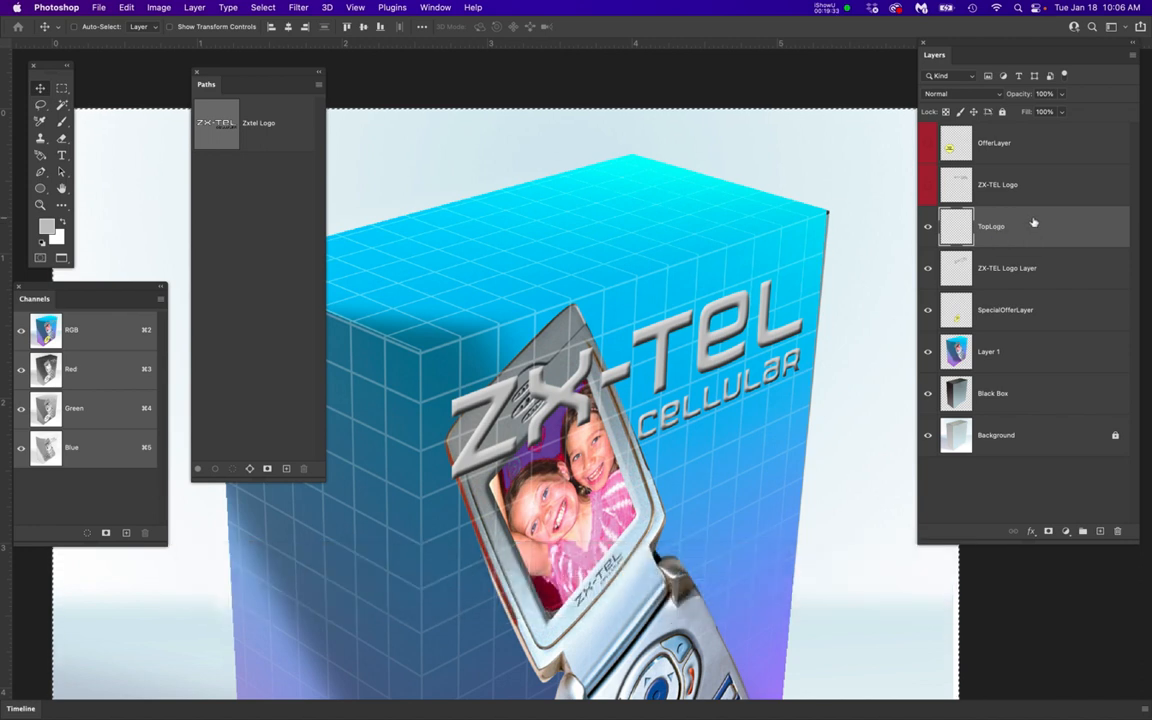
Paste the logo in Vanishing Point onto the box's top face, scale it down slightly to fit, and apply it to the TopLogo layer
{"action": "left_click_drag", "start_coordinate": [304, 10], "coordinate": [305, 142]}
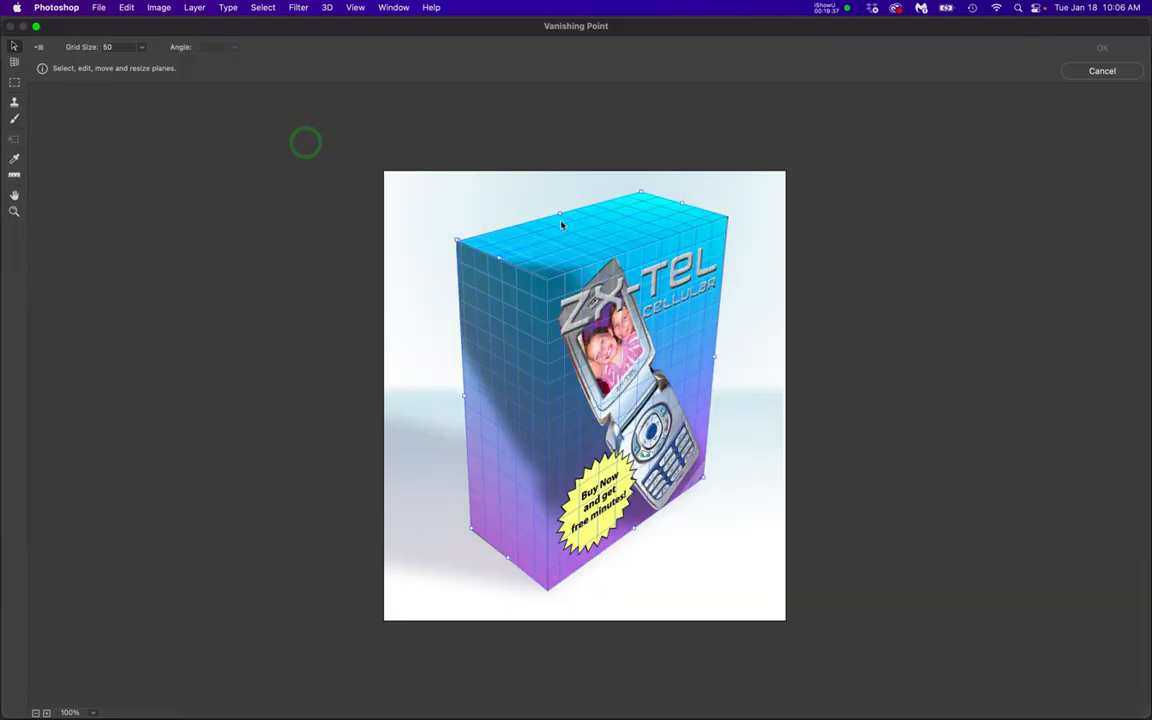
{"action": "key", "text": "super+v"}
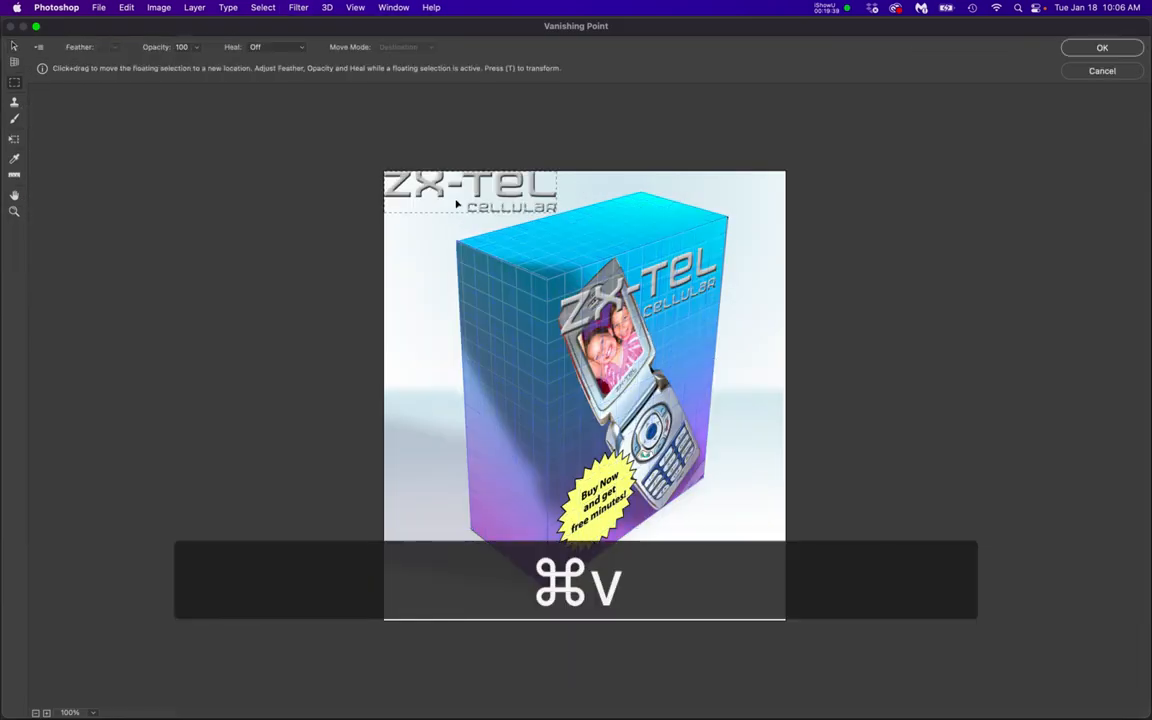
{"action": "left_click_drag", "start_coordinate": [469, 192], "coordinate": [607, 231]}
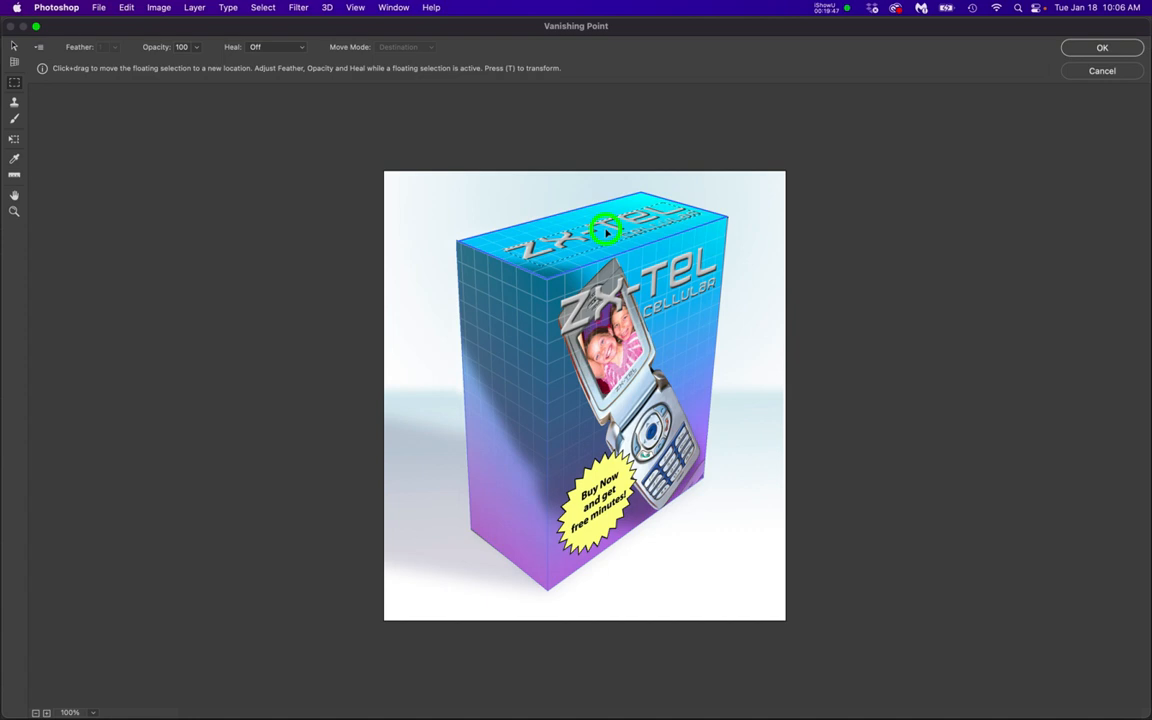
{"action": "left_click_drag", "start_coordinate": [606, 232], "coordinate": [604, 232]}
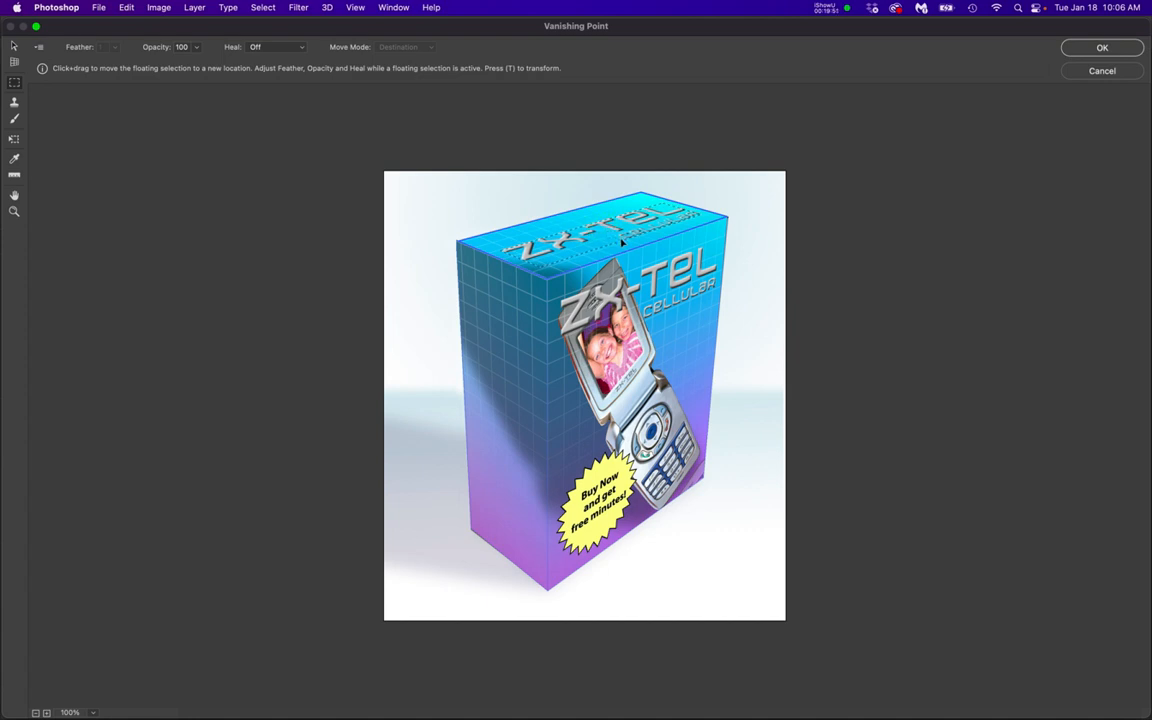
{"action": "key", "text": "alt"}
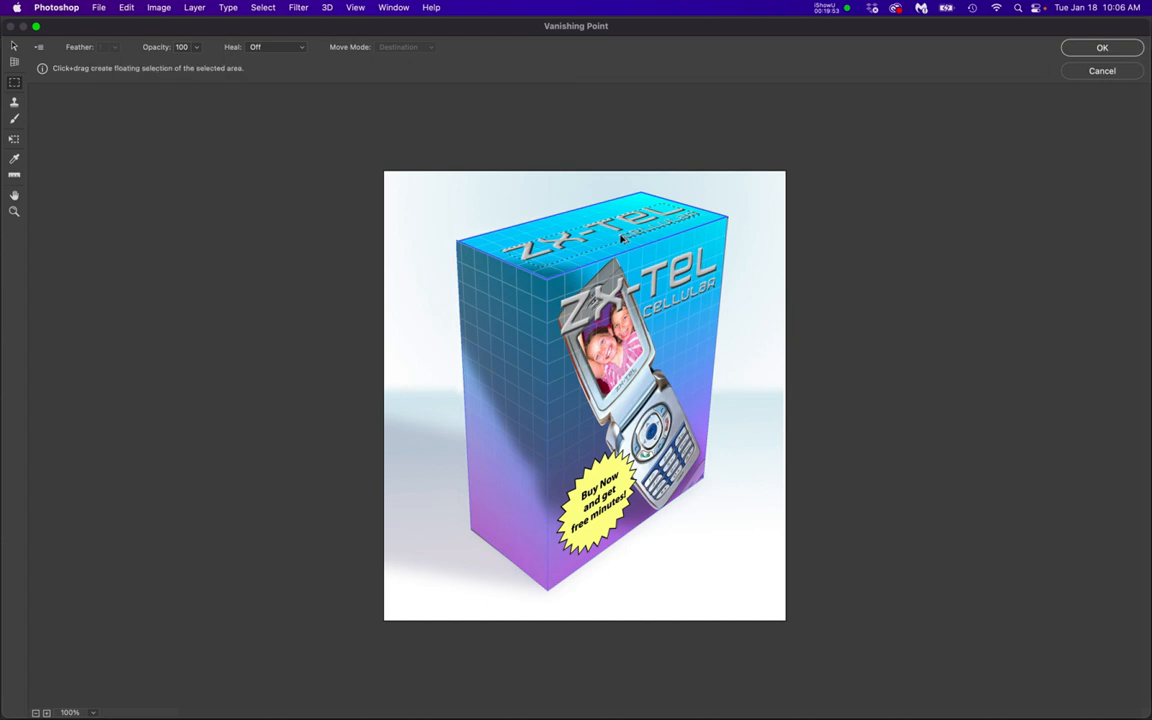
{"action": "key", "text": "super+t"}
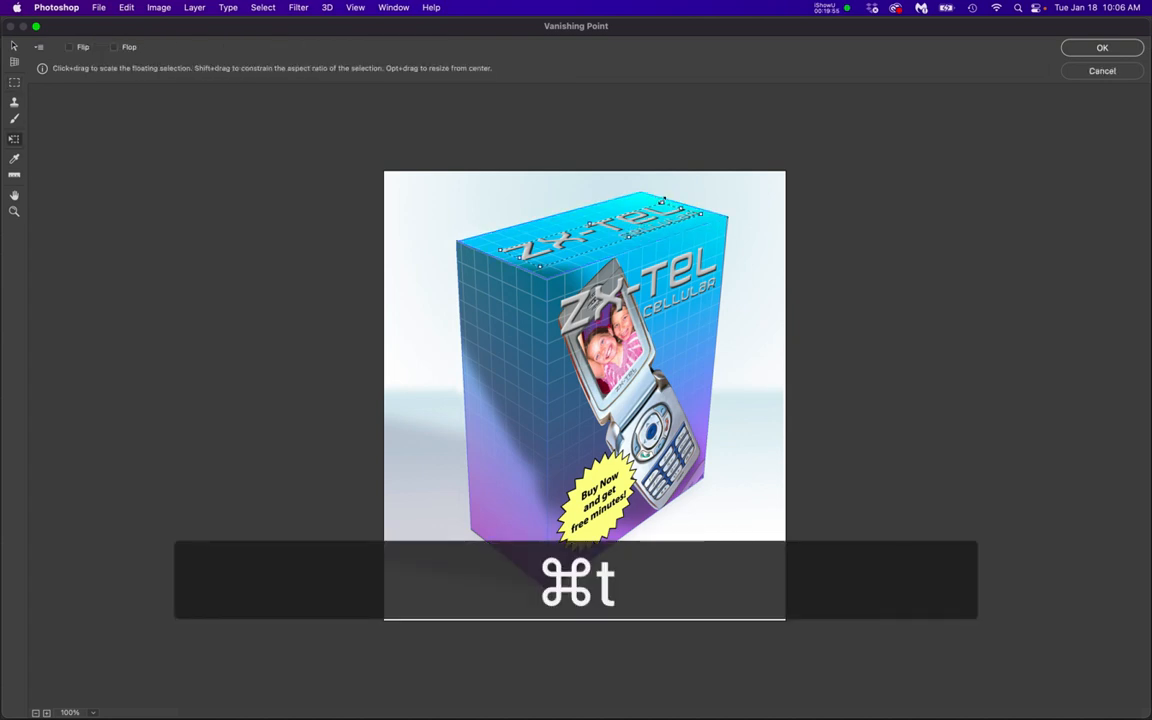
{"action": "left_click_drag", "start_coordinate": [661, 203], "coordinate": [651, 208]}
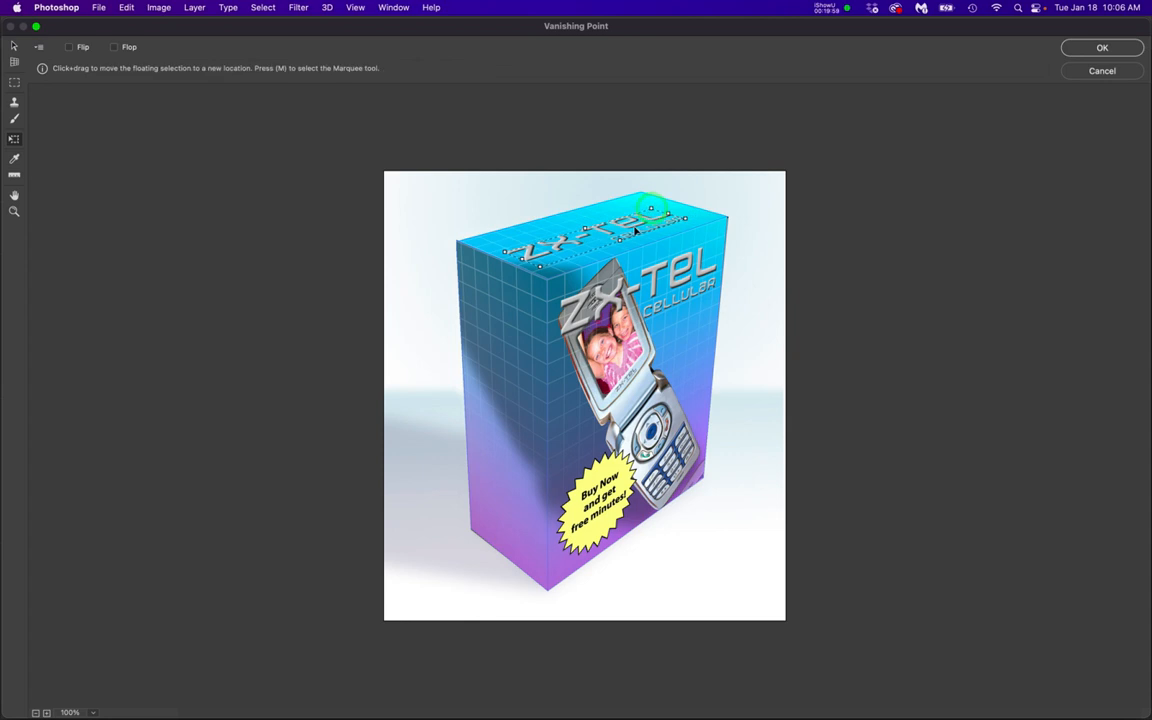
{"action": "key", "text": "Return"}
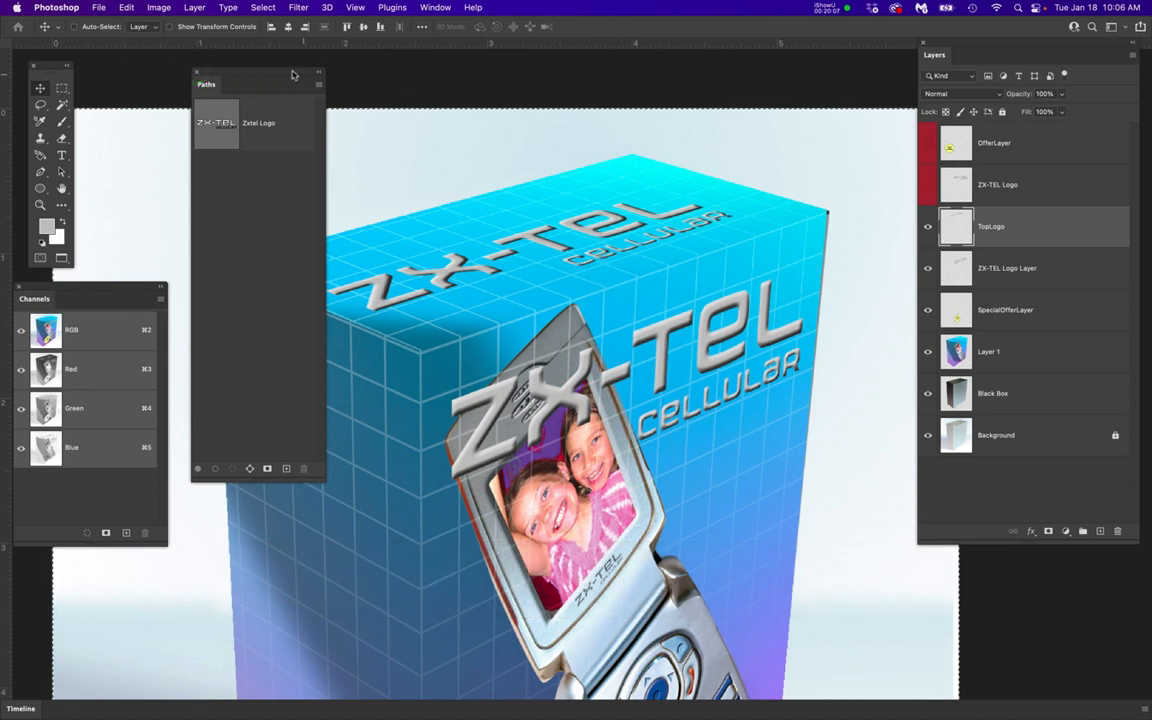
Move the Paths panel off the box artwork and shorten it
{"action": "left_click_drag", "start_coordinate": [288, 79], "coordinate": [216, 85]}
{"action": "left_click_drag", "start_coordinate": [234, 484], "coordinate": [226, 249]}
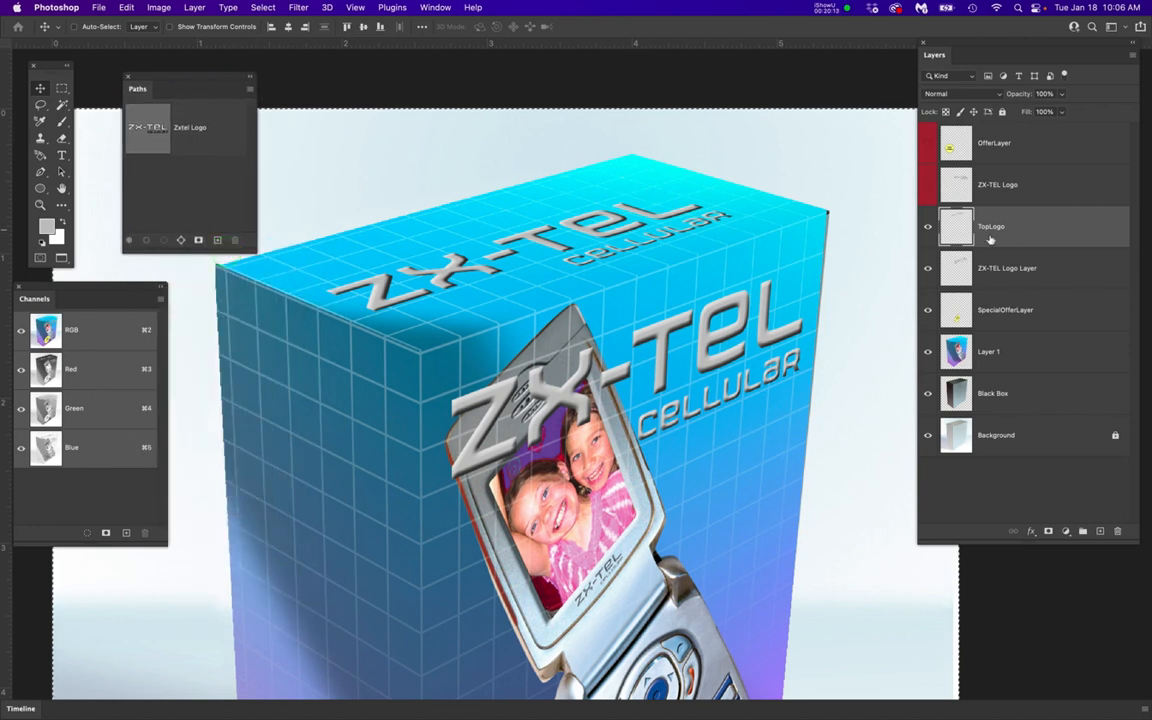
Select the entire contents of the TopLogo layer and cut them, keeping the layer active
{"action": "left_click", "coordinate": [1039, 230]}
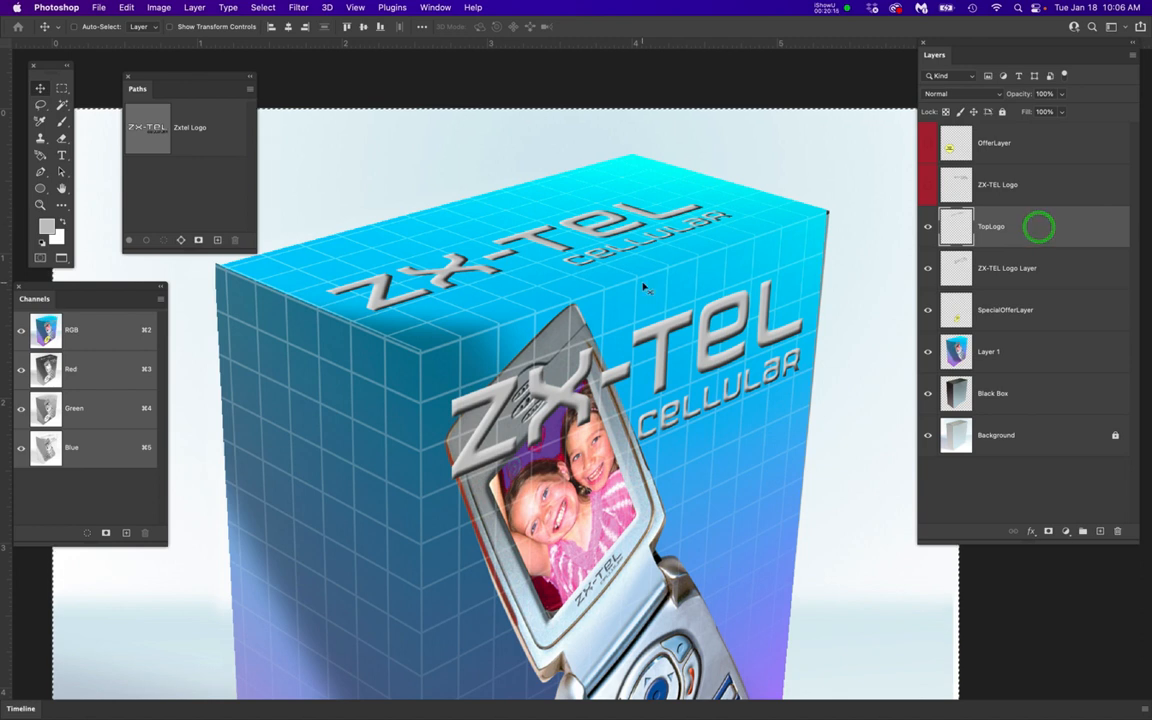
{"action": "scroll", "coordinate": [645, 287], "scroll_direction": "down", "scroll_amount": 1}
{"action": "scroll", "coordinate": [645, 287], "scroll_direction": "down", "scroll_amount": 1}
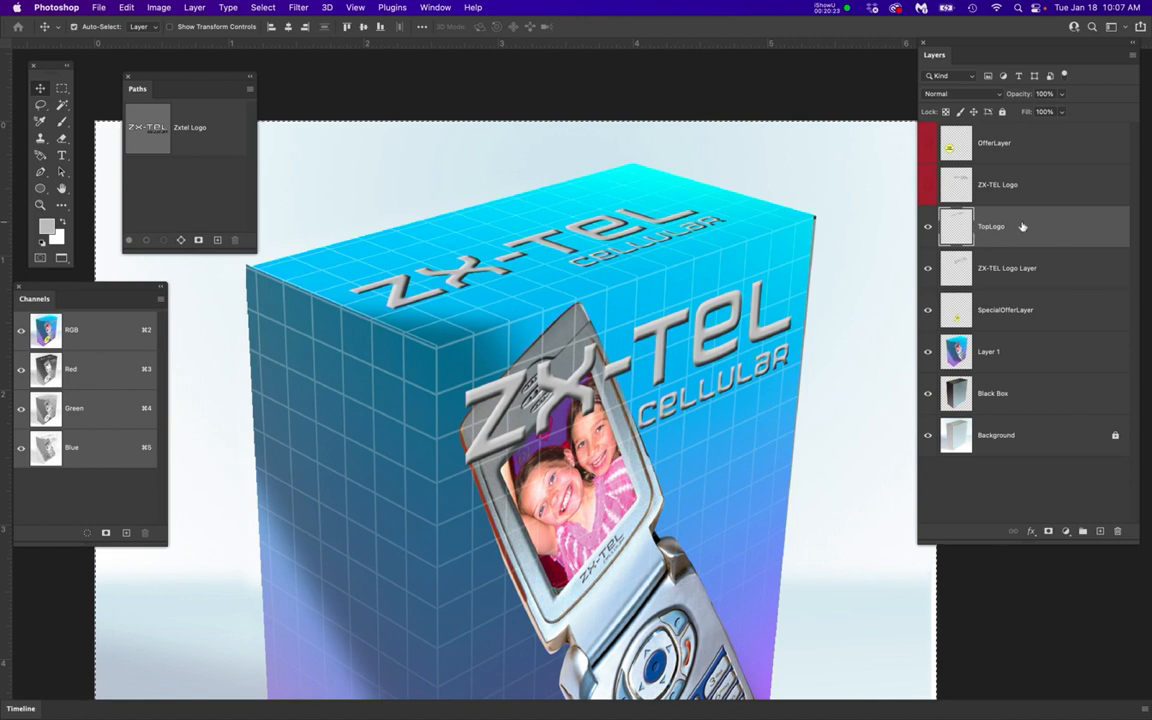
{"action": "key", "text": "super+a"}
{"action": "key", "text": "super+x"}
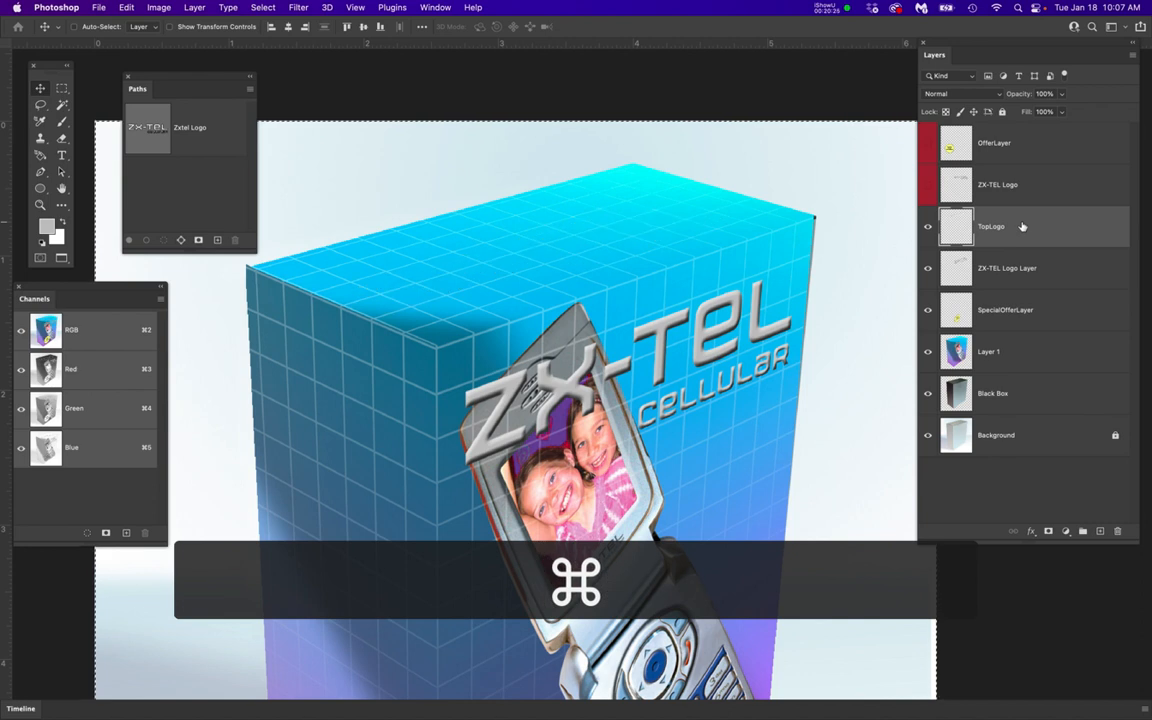
{"action": "left_click", "coordinate": [1100, 227]}
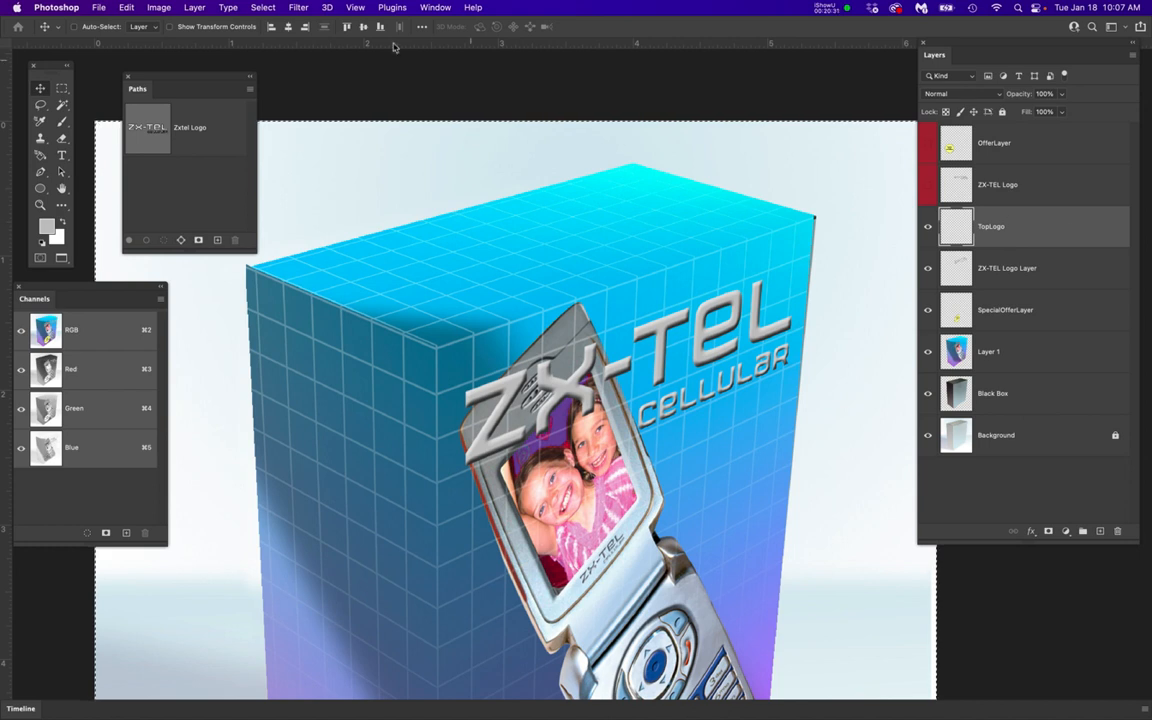
Paste the cut logo onto the box's top face in Vanishing Point, scale it down and center it, and apply it to the TopLogo layer
{"action": "left_click", "coordinate": [1039, 225]}
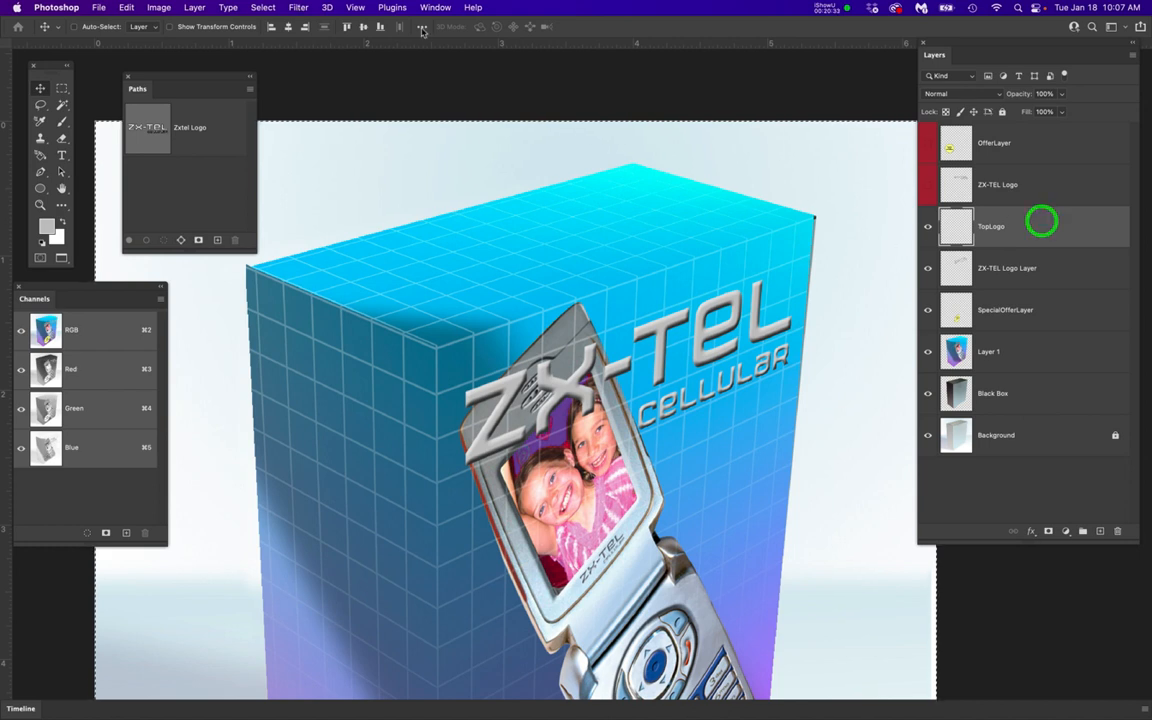
{"action": "left_click", "coordinate": [300, 8]}
{"action": "left_click", "coordinate": [310, 138]}
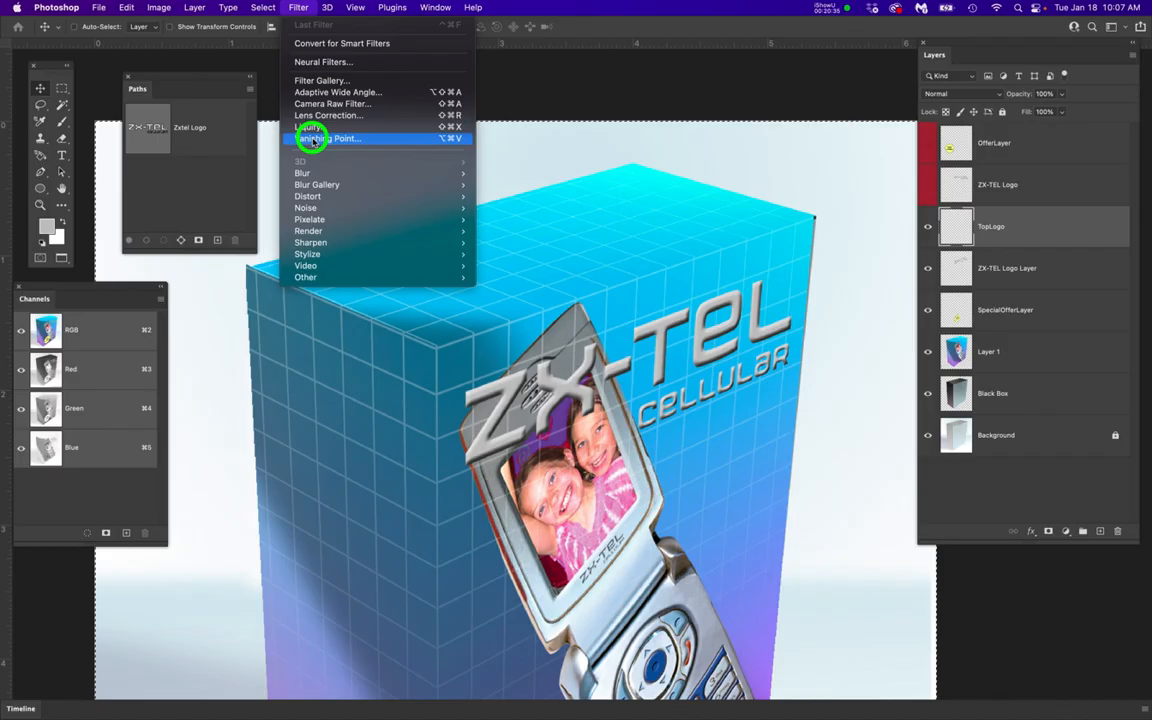
{"action": "key", "text": "super+v"}
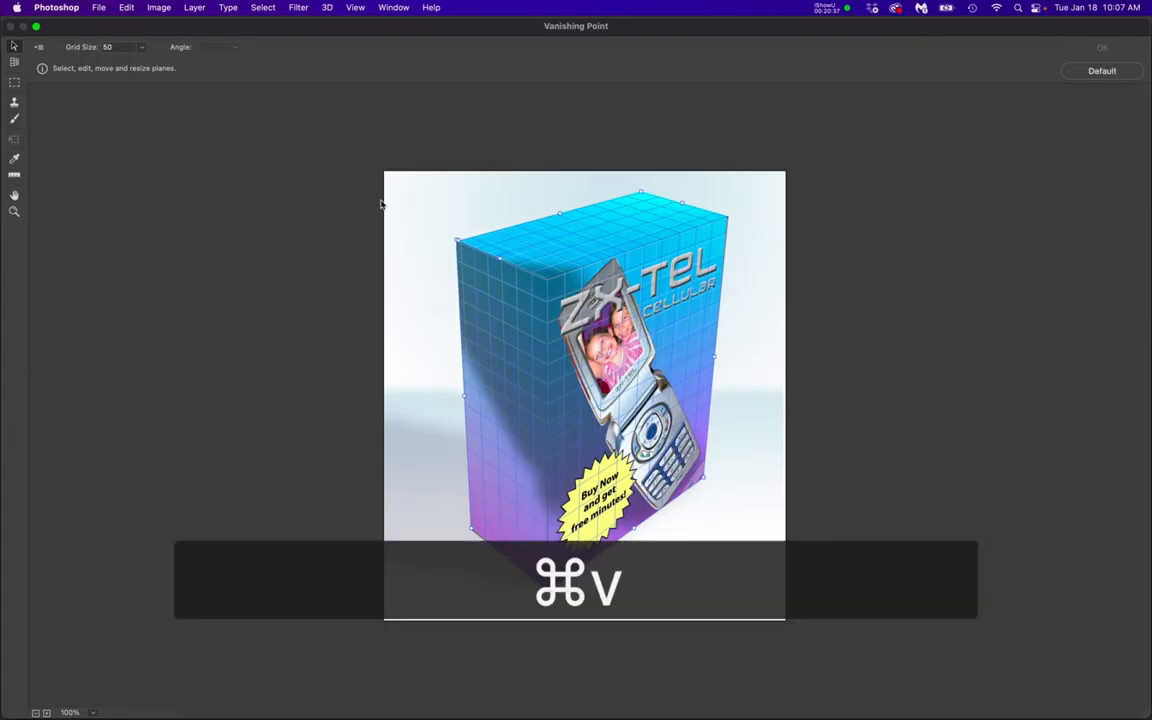
{"action": "left_click_drag", "start_coordinate": [480, 200], "coordinate": [603, 231]}
{"action": "key", "text": "super+t"}
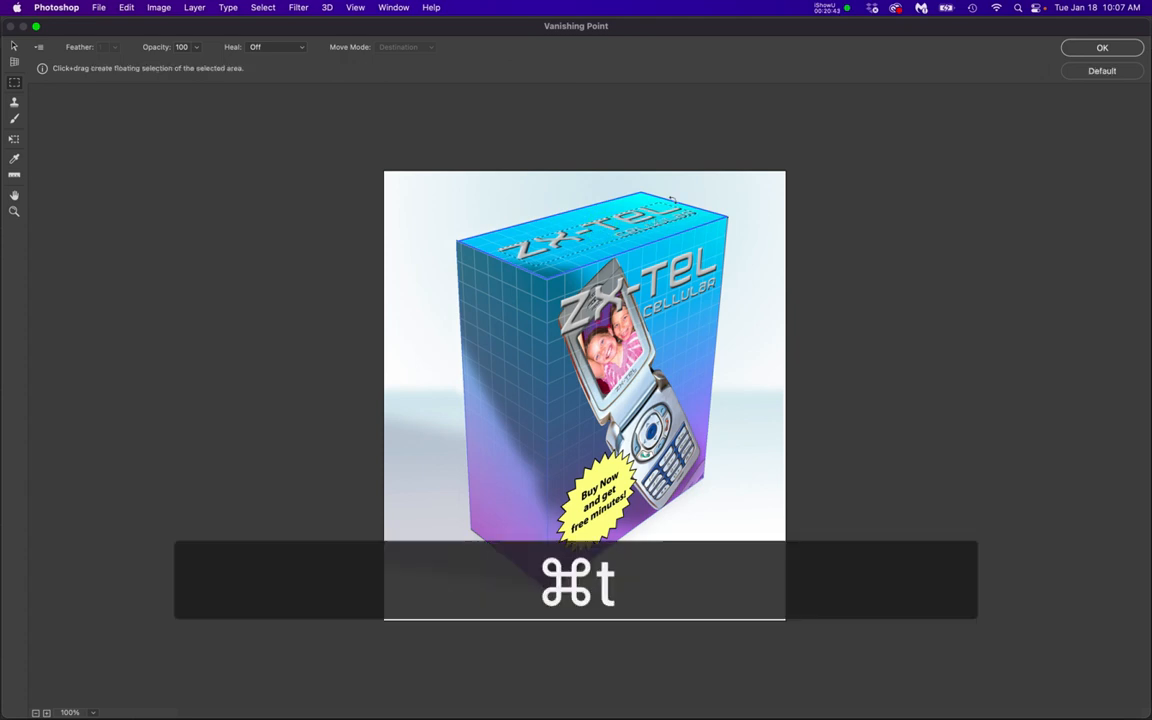
{"action": "left_click_drag", "start_coordinate": [650, 204], "coordinate": [637, 225]}
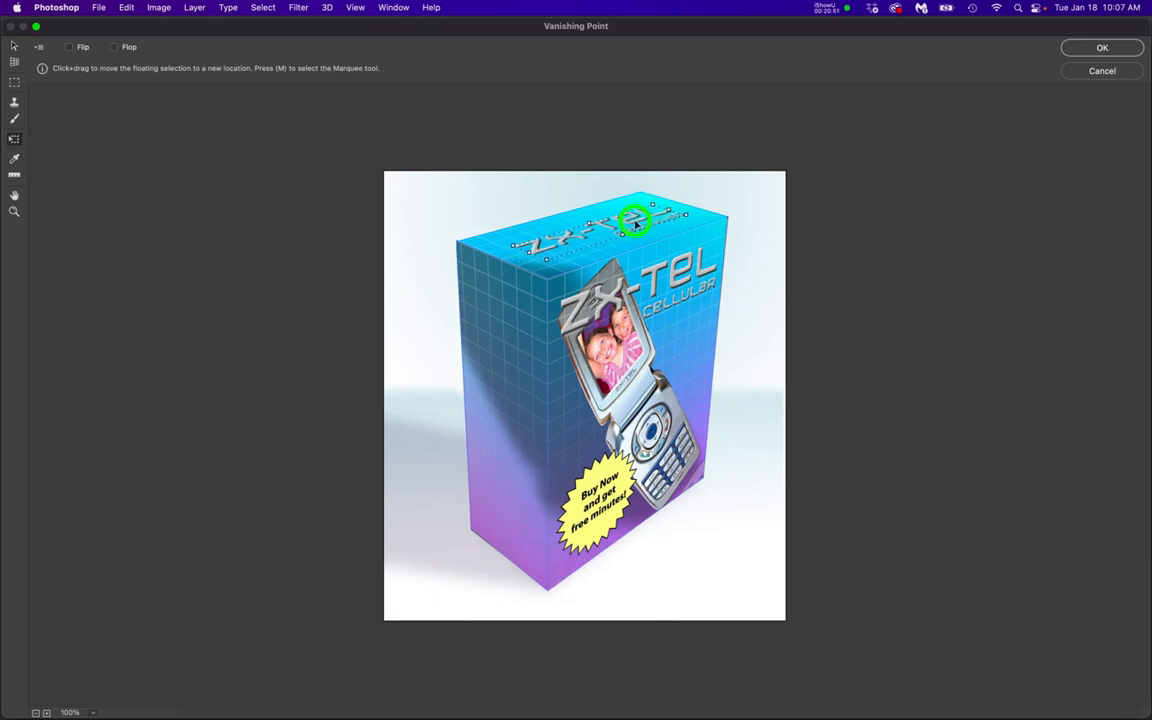
{"action": "key", "text": "Return"}
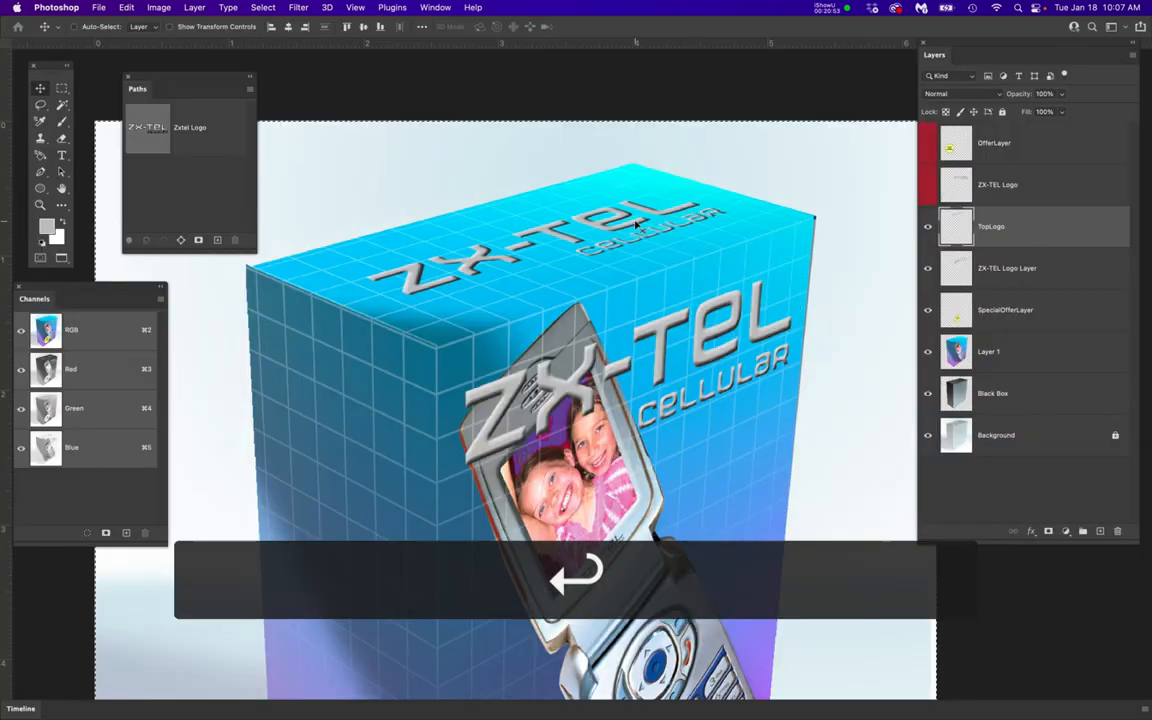
View the whole box and compare it with the finished example image to check what is missing on the side face
{"action": "scroll", "coordinate": [566, 320], "scroll_direction": "down", "scroll_amount": 3}
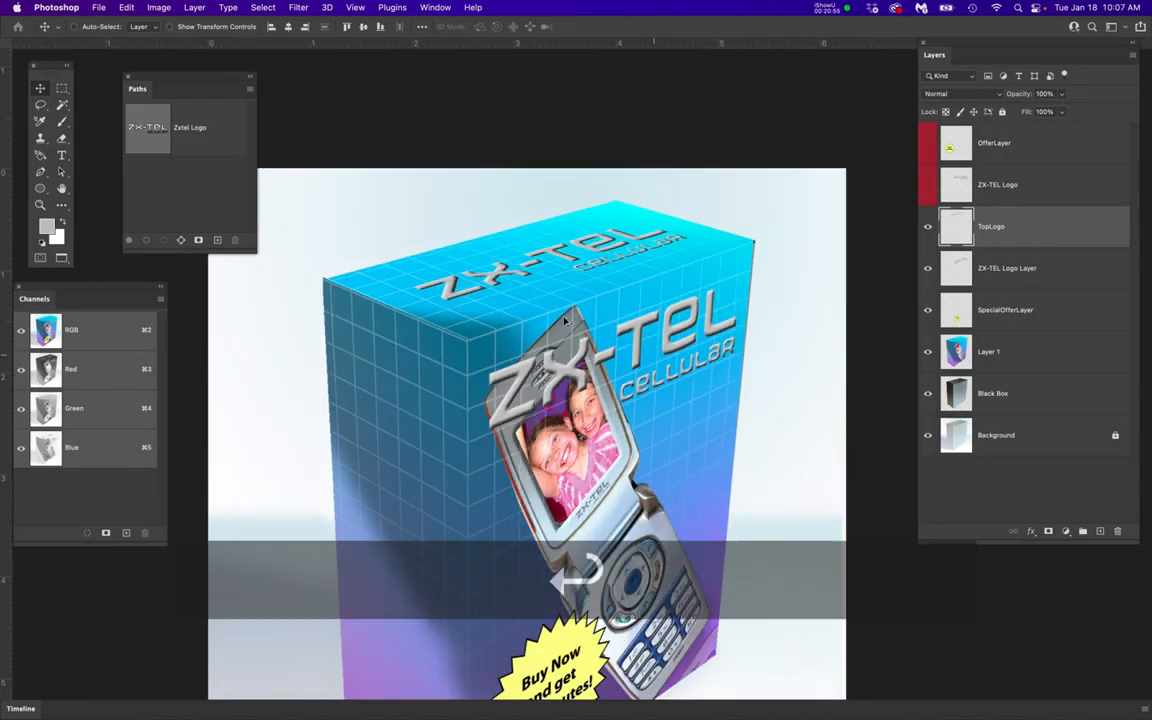
{"action": "scroll", "coordinate": [566, 320], "scroll_direction": "down", "scroll_amount": 3}
{"action": "key", "text": "space"}
{"action": "left_click_drag", "start_coordinate": [656, 368], "coordinate": [690, 310]}
{"action": "key", "text": "super+a"}
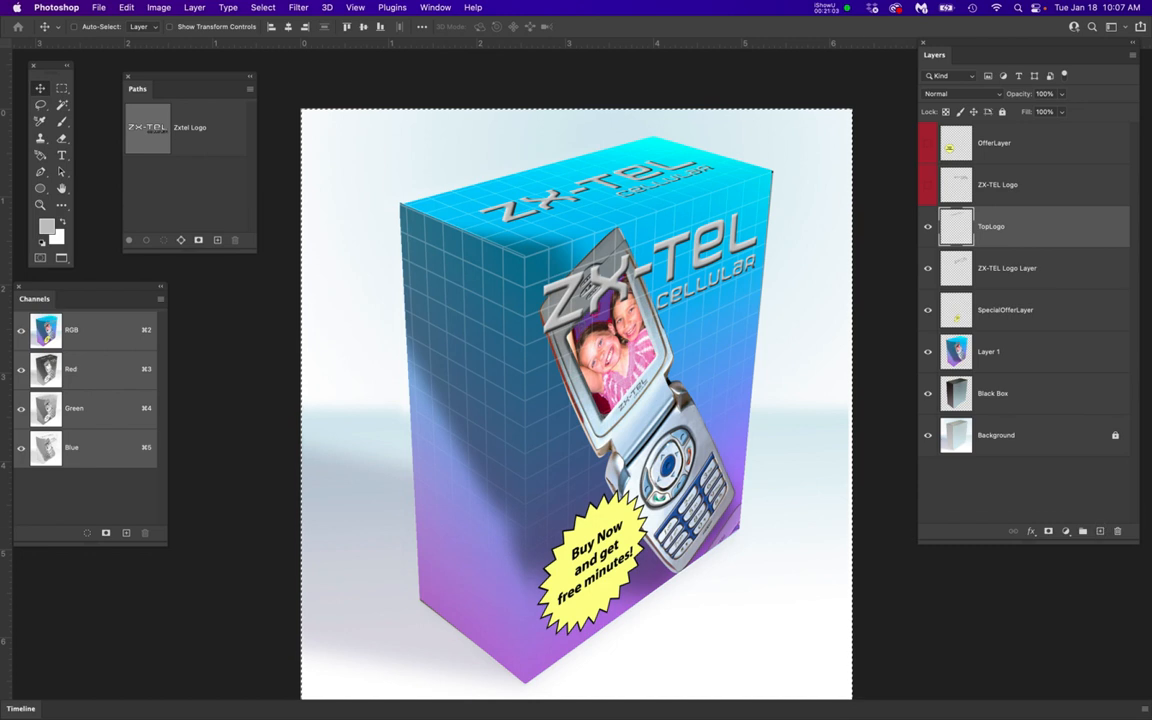
{"action": "left_click_drag", "start_coordinate": [1151, 98], "coordinate": [866, 87]}
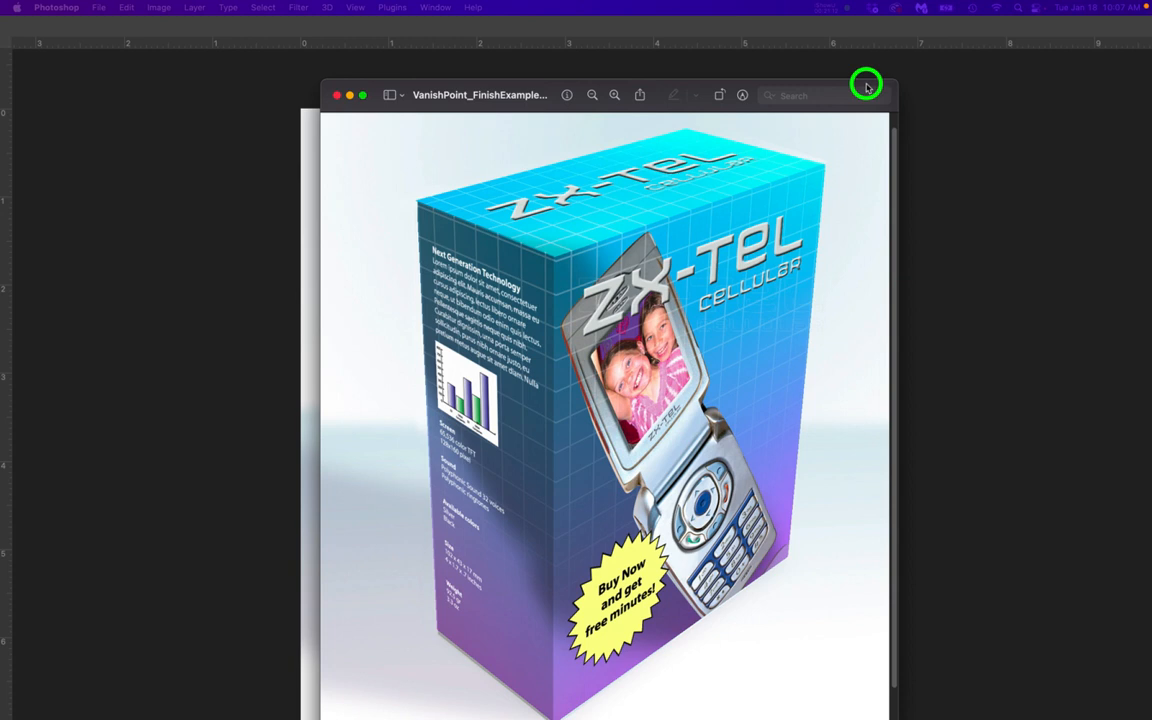
{"action": "left_click_drag", "start_coordinate": [866, 87], "coordinate": [866, 82]}
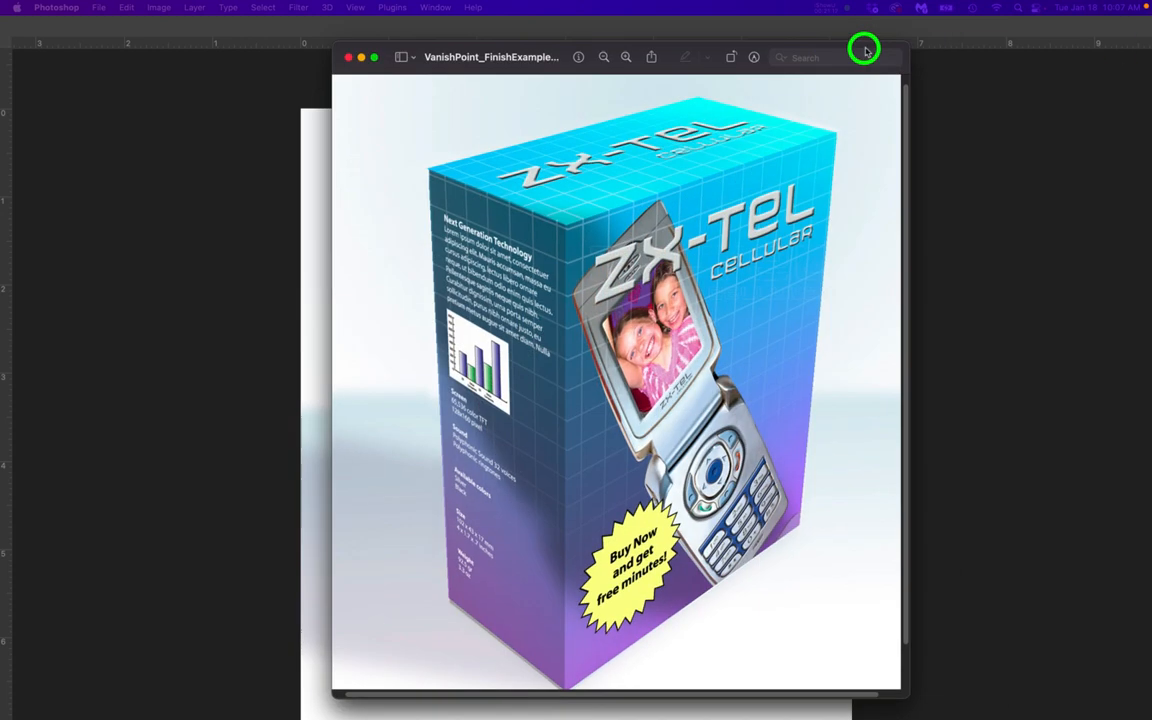
{"action": "left_click_drag", "start_coordinate": [866, 50], "coordinate": [951, 62]}
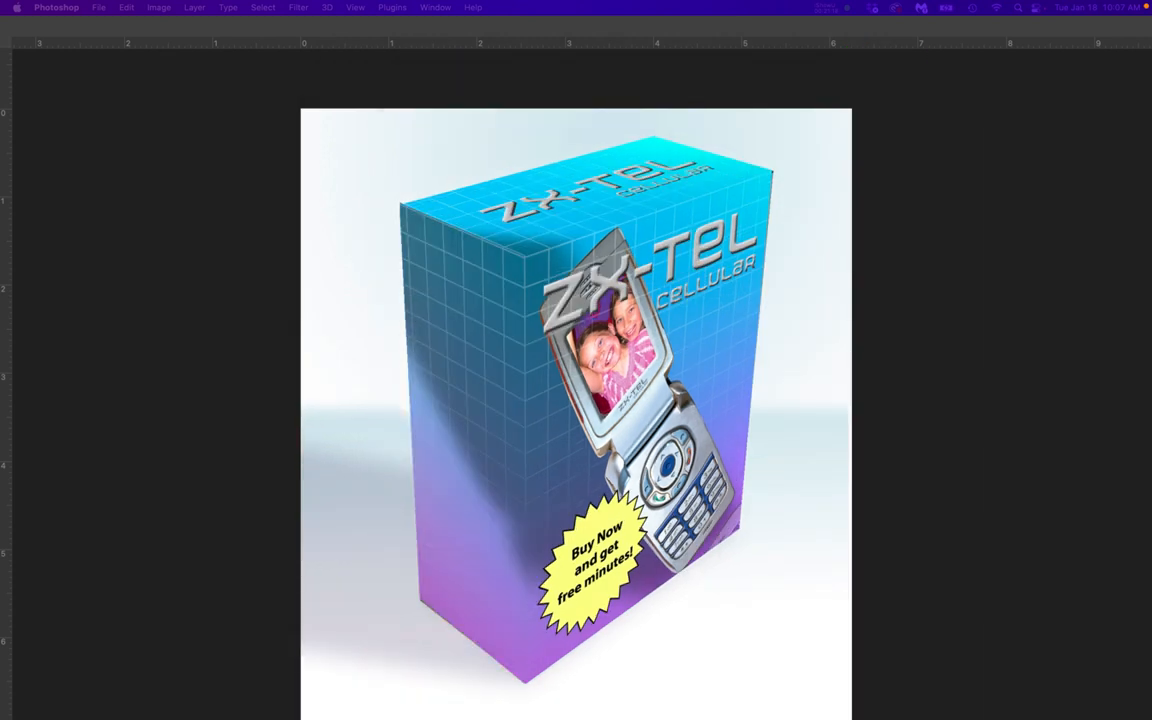
{"action": "key", "text": "Tab"}
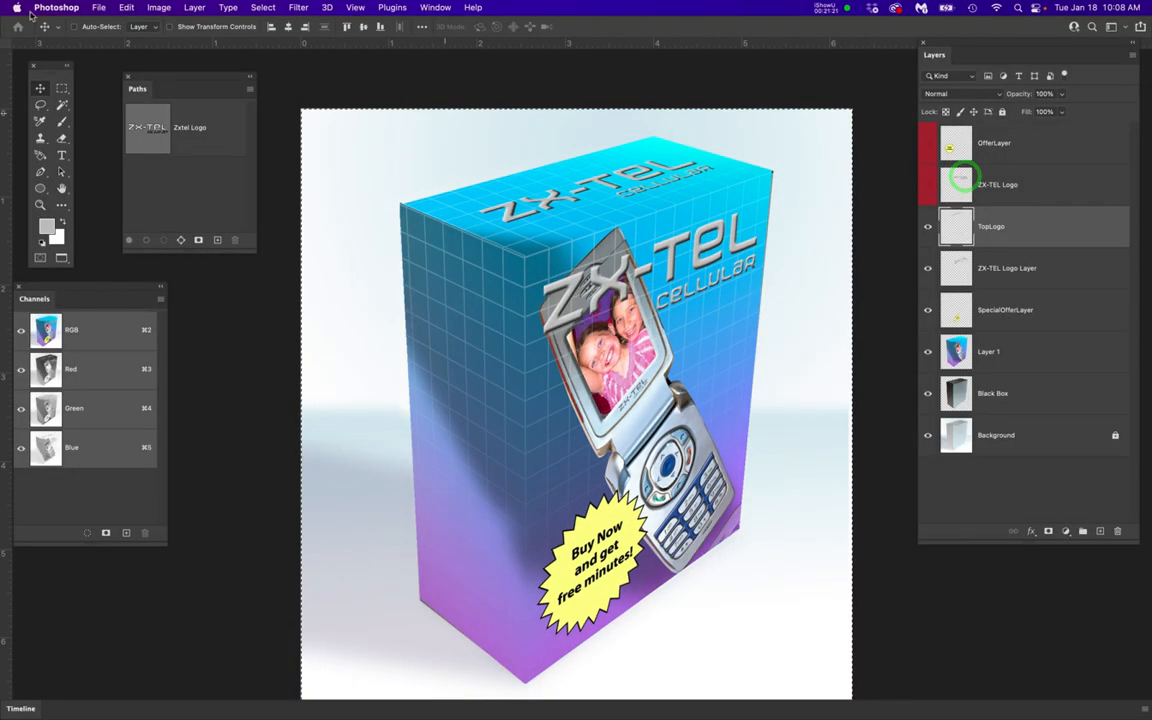
Open the side box copy.png file from the Vanishing Point project folder for the box's side text
{"action": "left_click", "coordinate": [99, 7]}
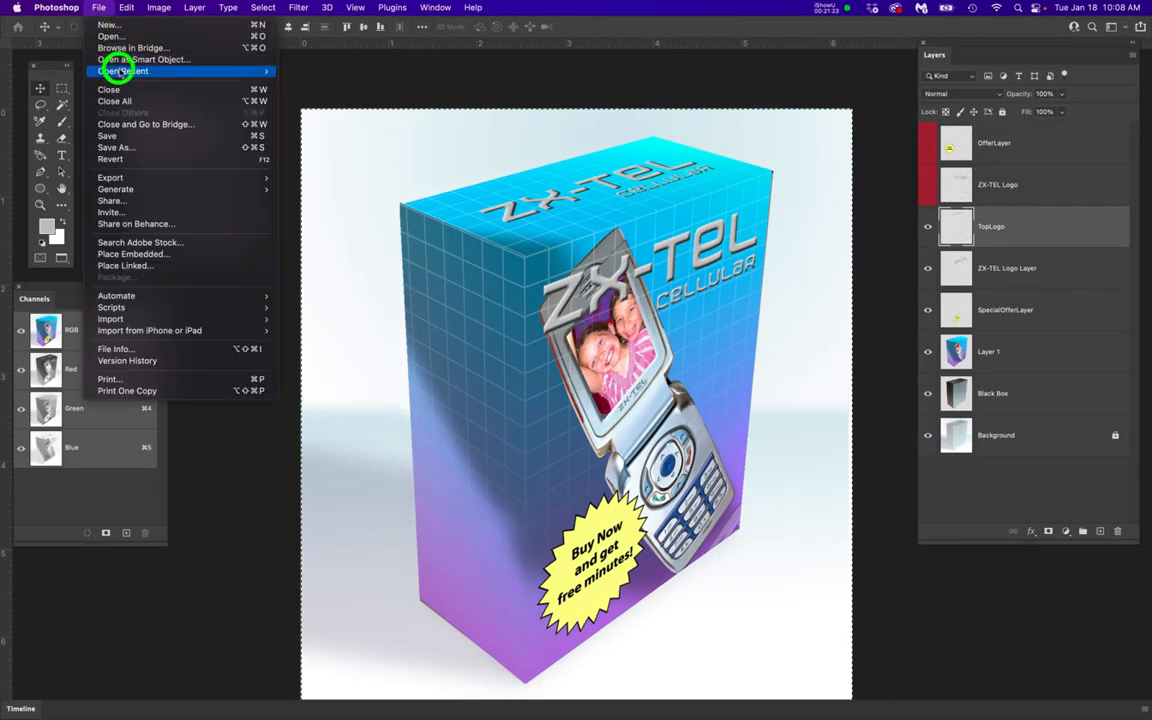
{"action": "left_click", "coordinate": [110, 36]}
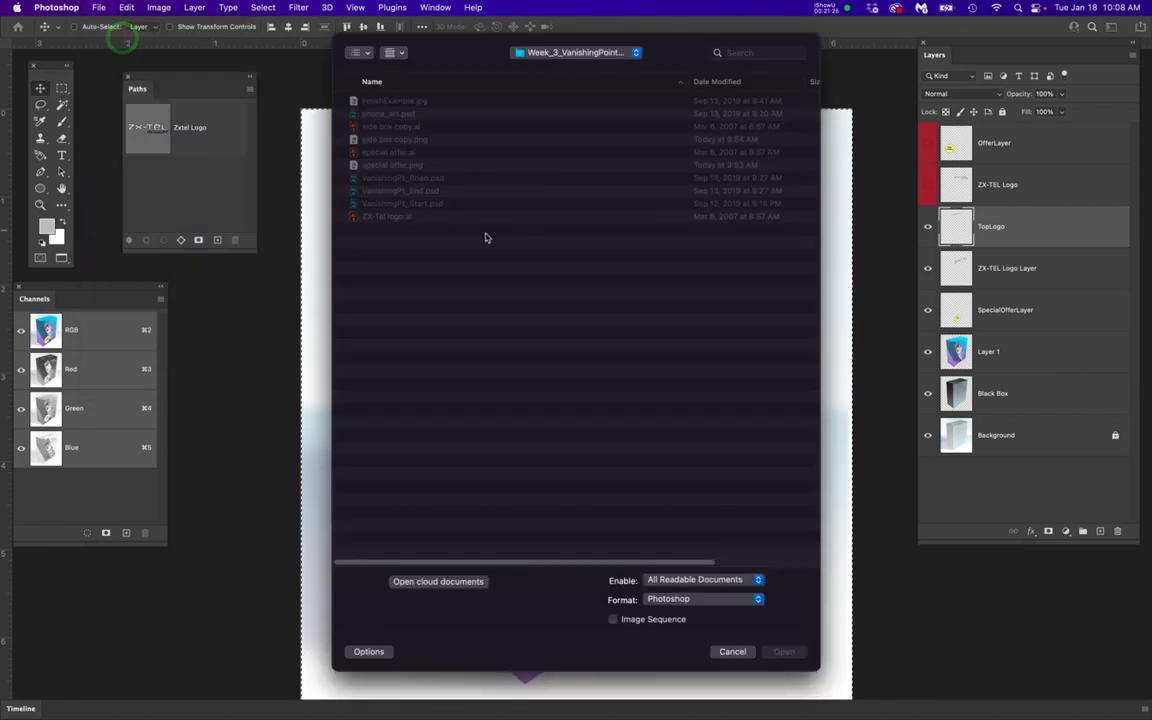
{"action": "left_click", "coordinate": [393, 140]}
{"action": "double_click", "coordinate": [390, 140]}
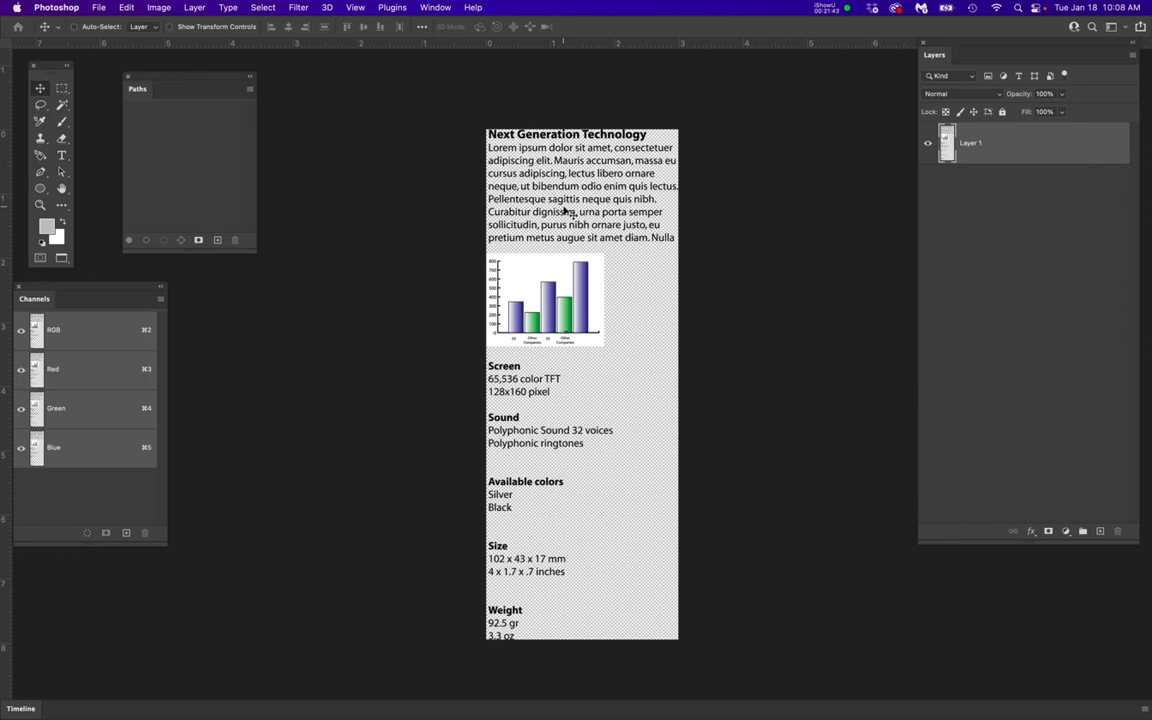
{"action": "scroll", "coordinate": [565, 210], "scroll_direction": "up", "scroll_amount": 3}
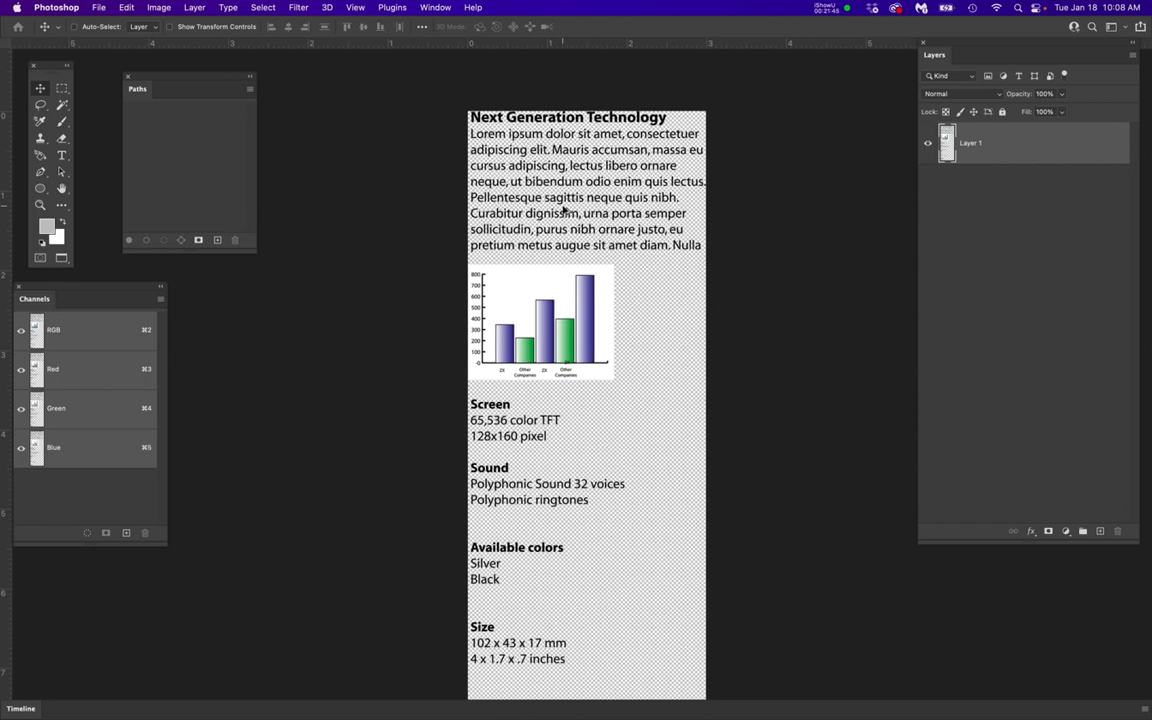
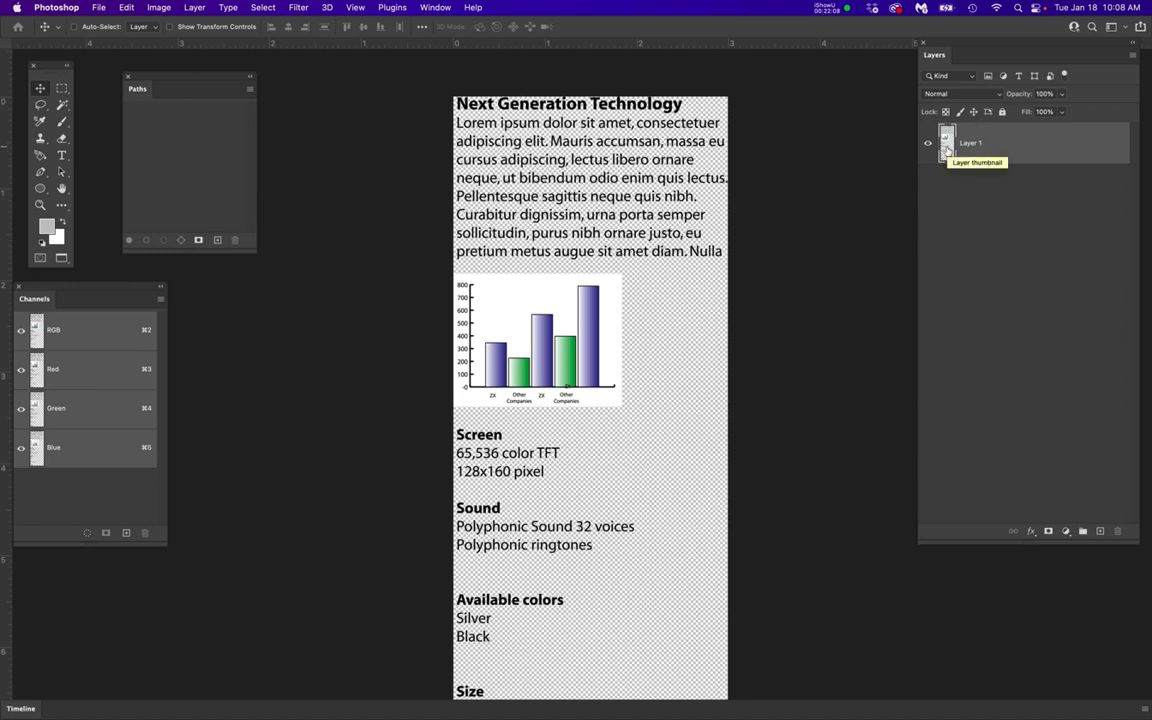
Load Layer 1's contents as a selection, subtract the bar chart, fill the remaining text with white, and deselect
{"action": "left_click", "coordinate": [947, 149], "text": "super"}
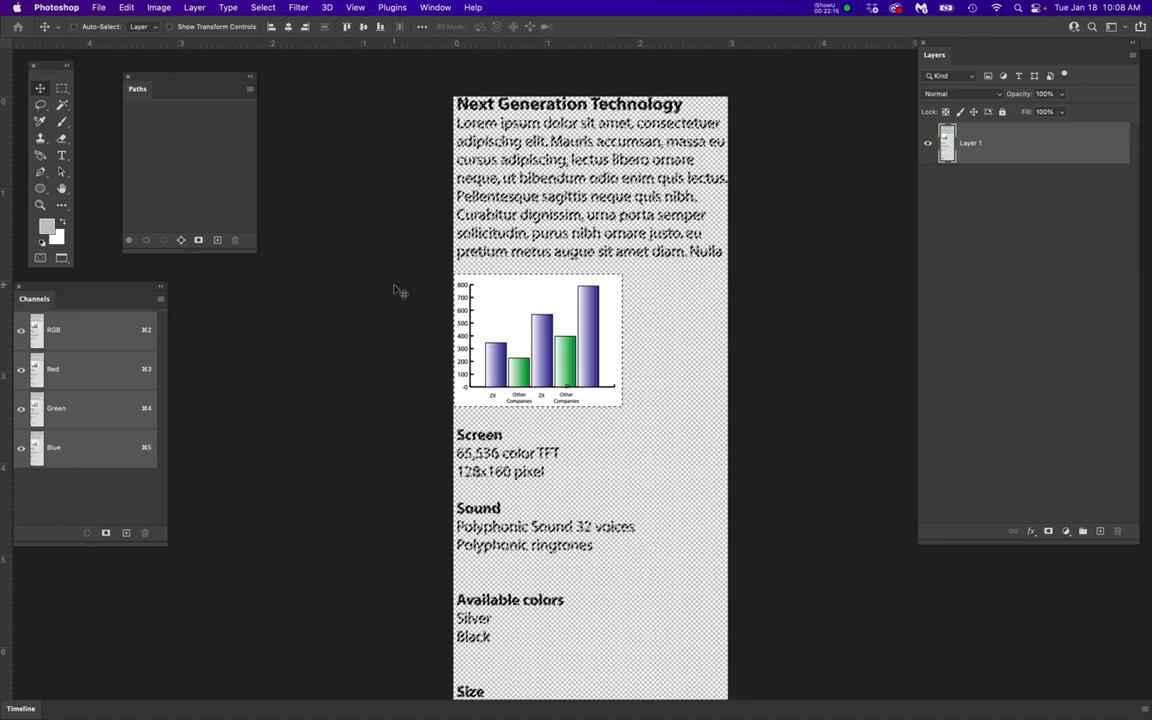
{"action": "left_click", "coordinate": [62, 91]}
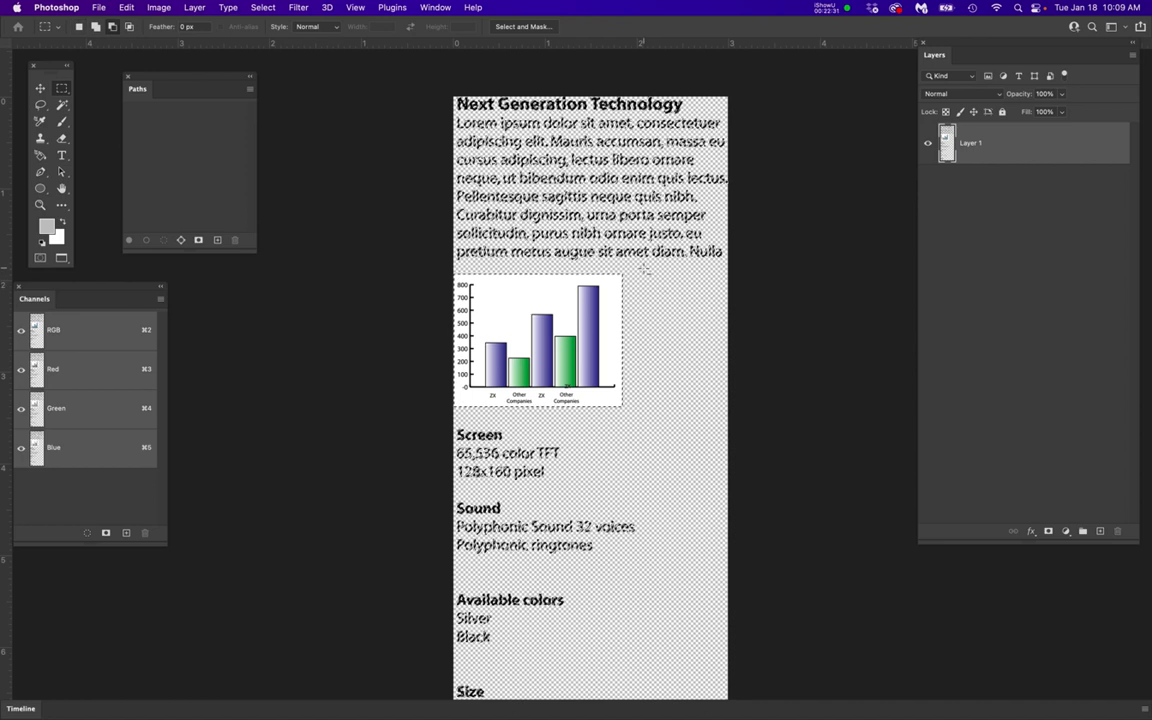
{"action": "left_click_drag", "start_coordinate": [450, 401], "coordinate": [448, 407]}
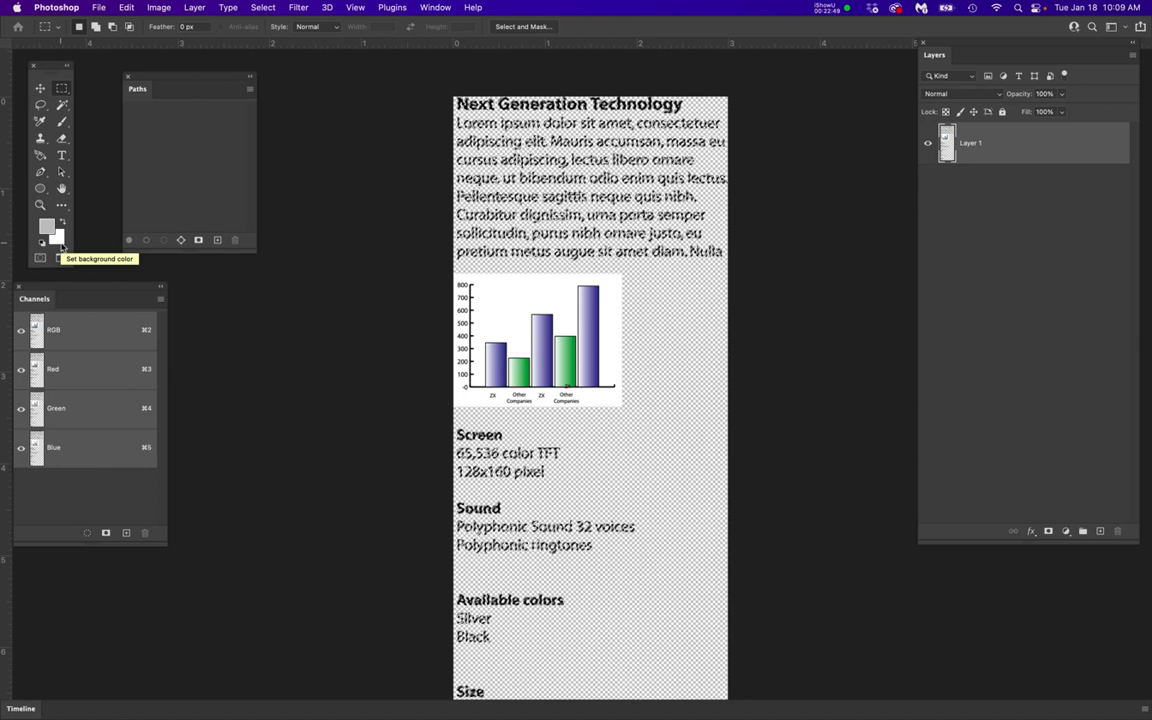
{"action": "key", "text": "super+BackSpace"}
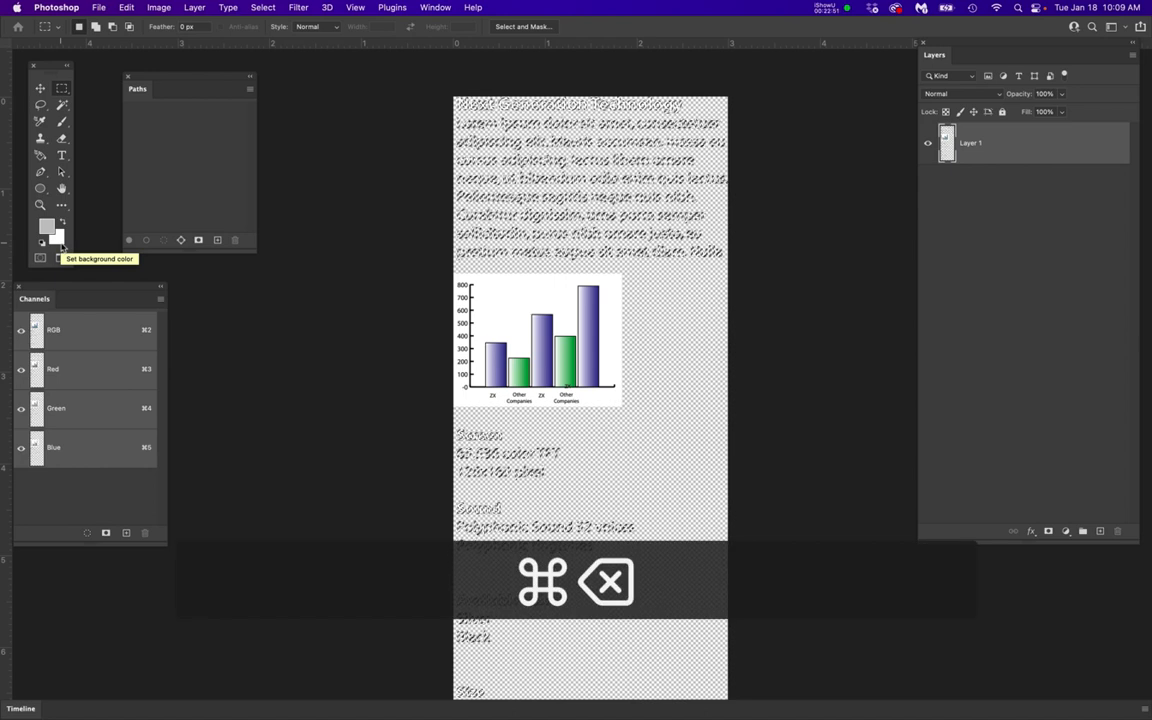
{"action": "key", "text": "super+d"}
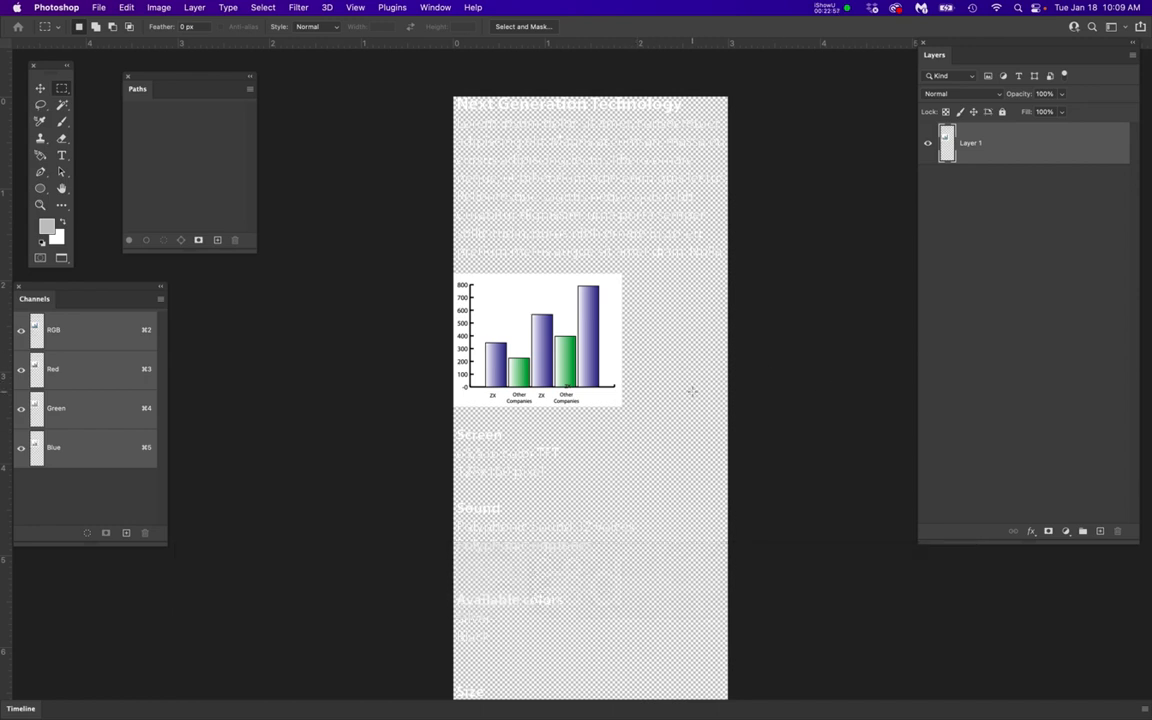
Save a PNG copy of the recolored artwork as side box white.png with the large file size option
{"action": "key", "text": "super+shift+s"}
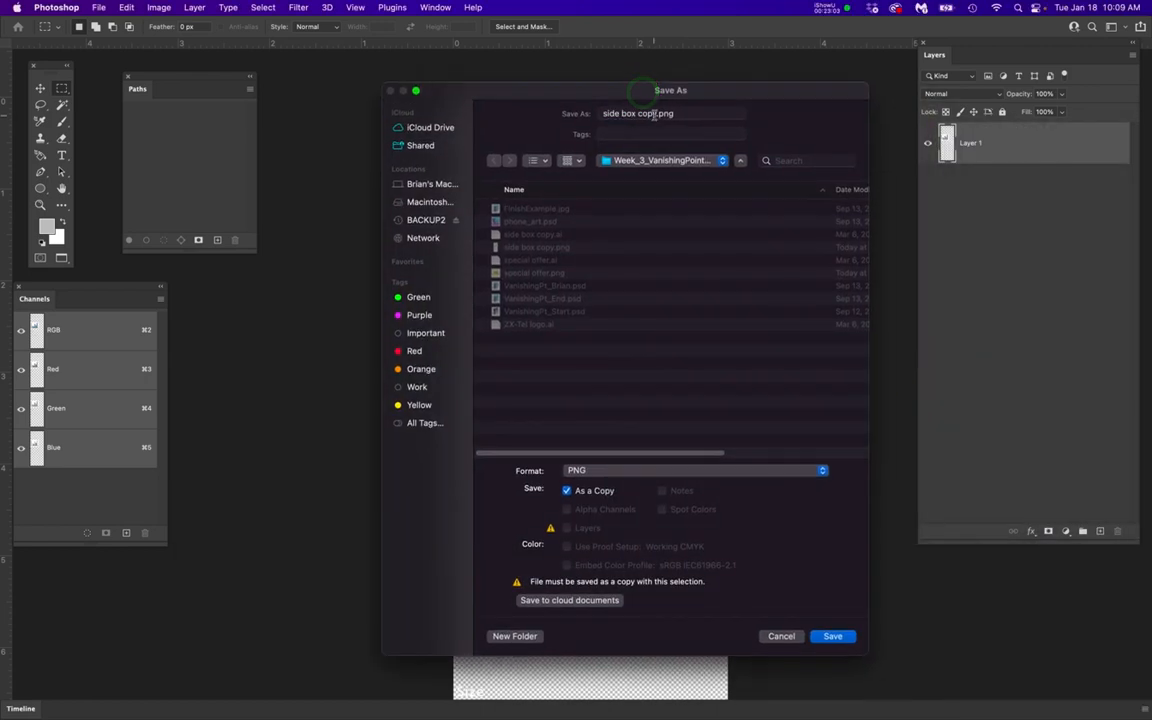
{"action": "left_click", "coordinate": [645, 114]}
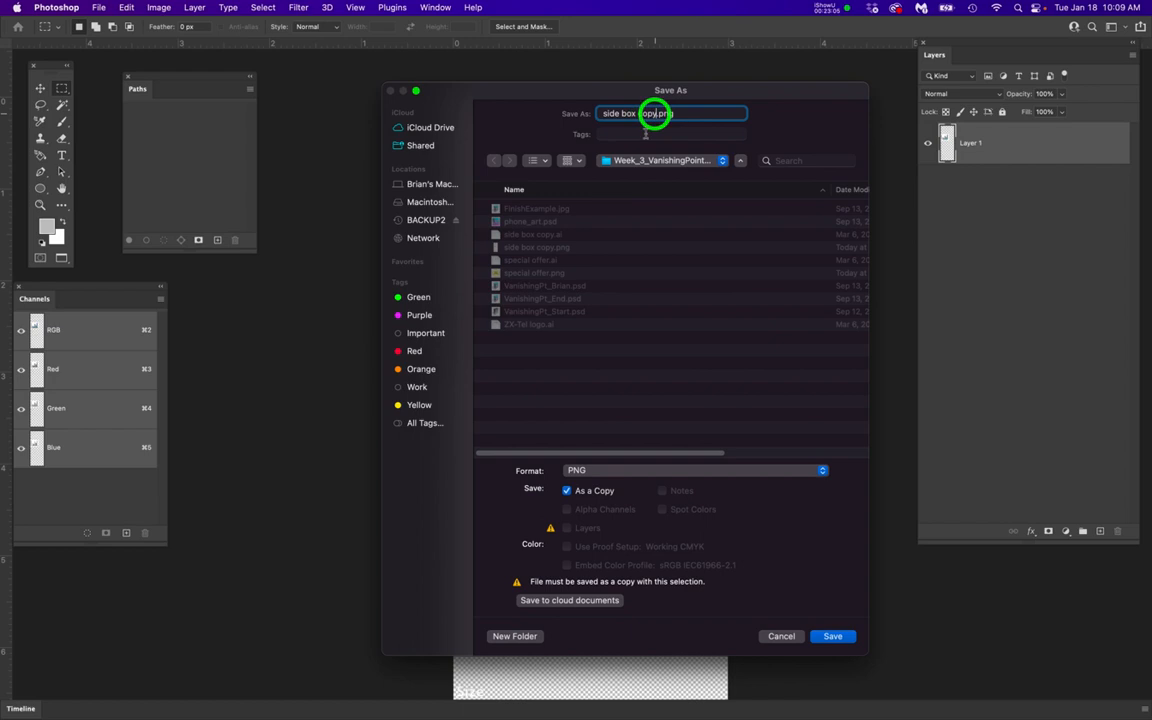
{"action": "key", "text": "BackSpace"}
{"action": "key", "text": "BackSpace"}
{"action": "key", "text": "BackSpace"}
{"action": "key", "text": "BackSpace"}
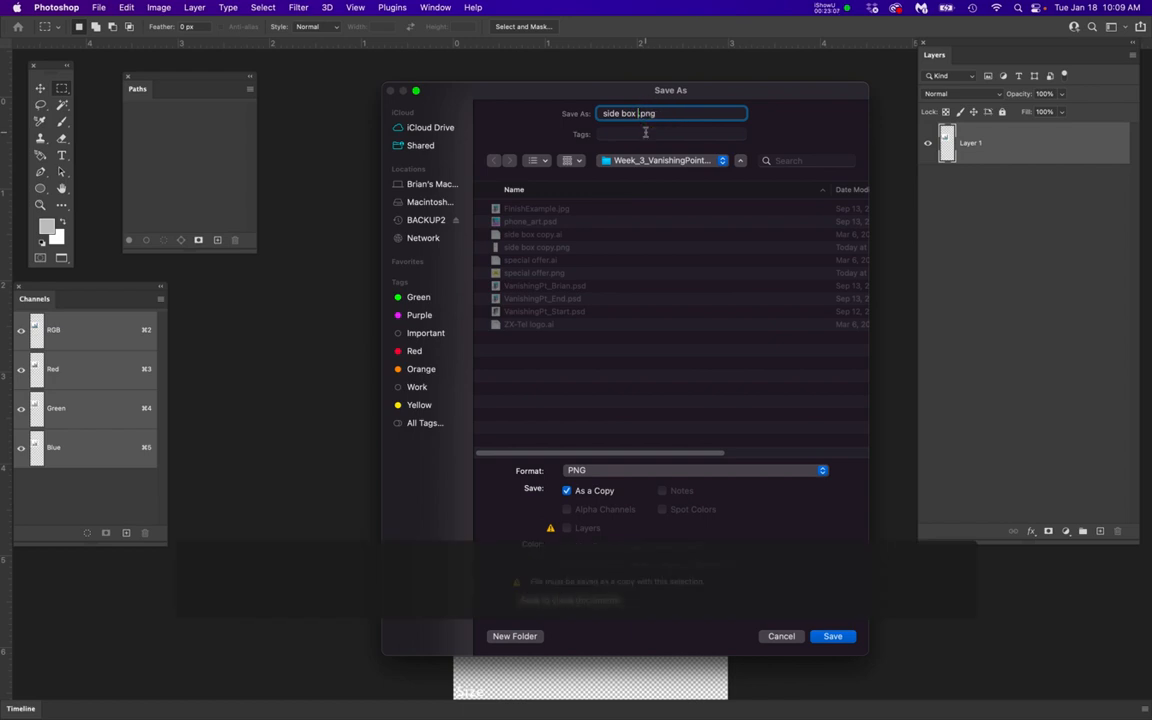
{"action": "type", "text": "white"}
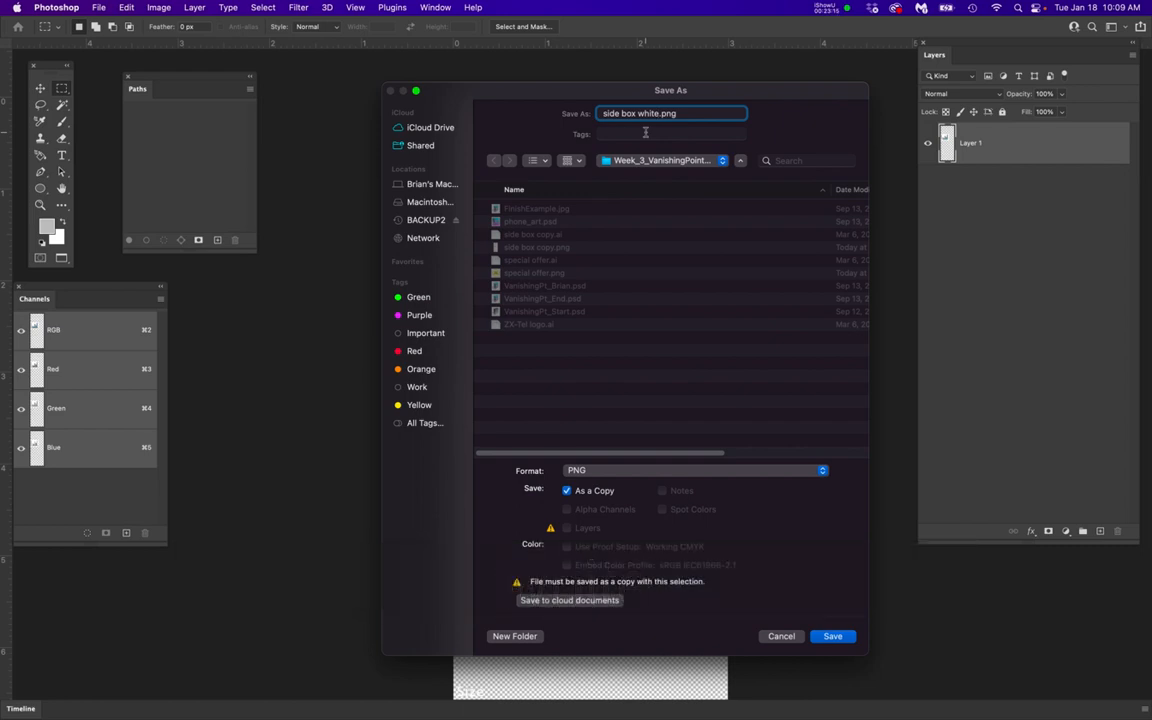
{"action": "key", "text": "Return"}
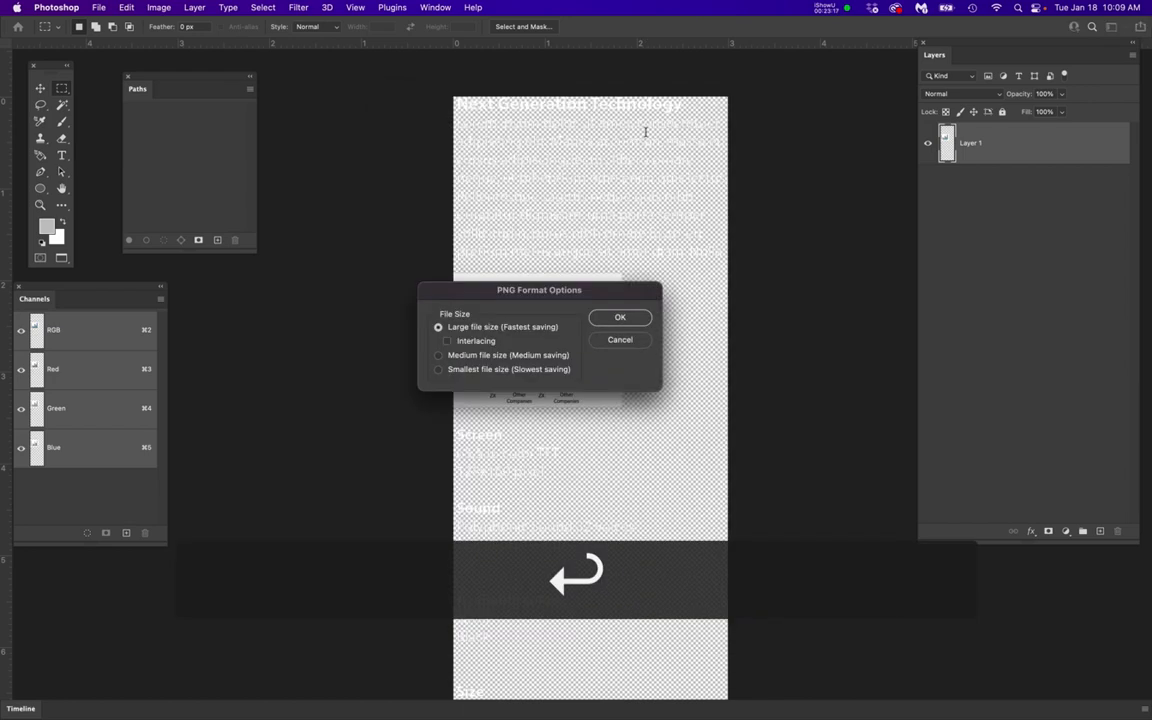
{"action": "left_click", "coordinate": [624, 317]}
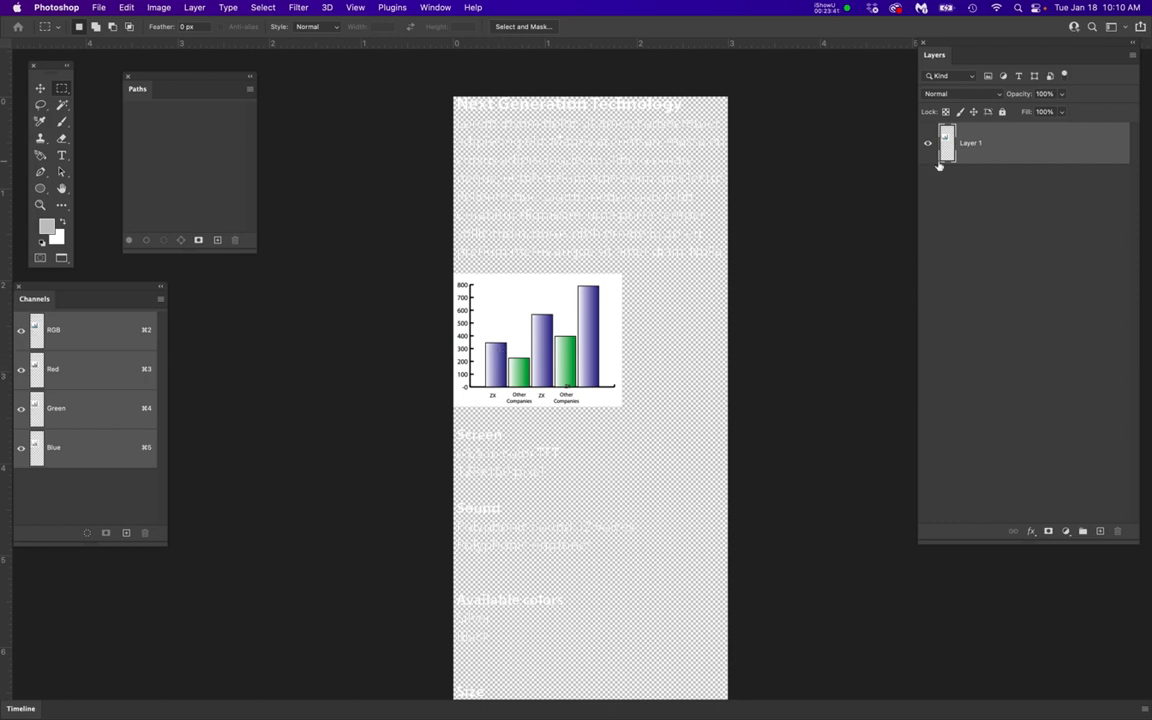
Duplicate Layer 1 into the open Vanishing Point start document, and close side box copy.png with its changes saved
{"action": "right_click", "coordinate": [992, 145]}
{"action": "left_click", "coordinate": [968, 150]}
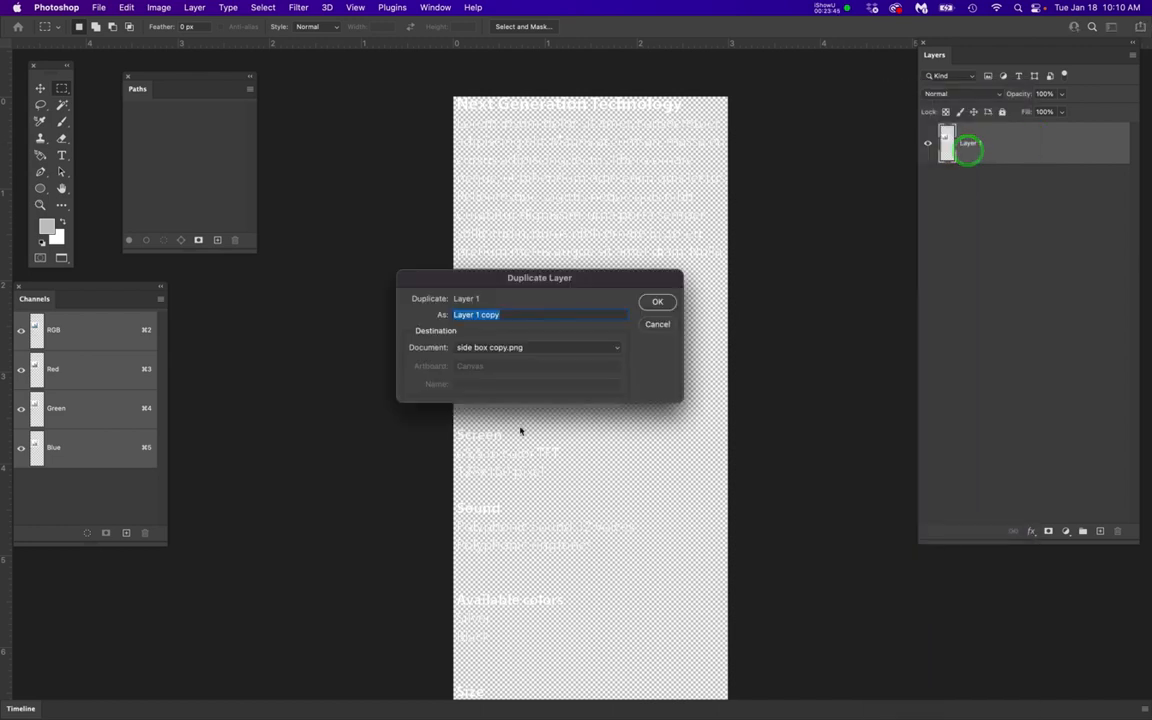
{"action": "left_click", "coordinate": [499, 345]}
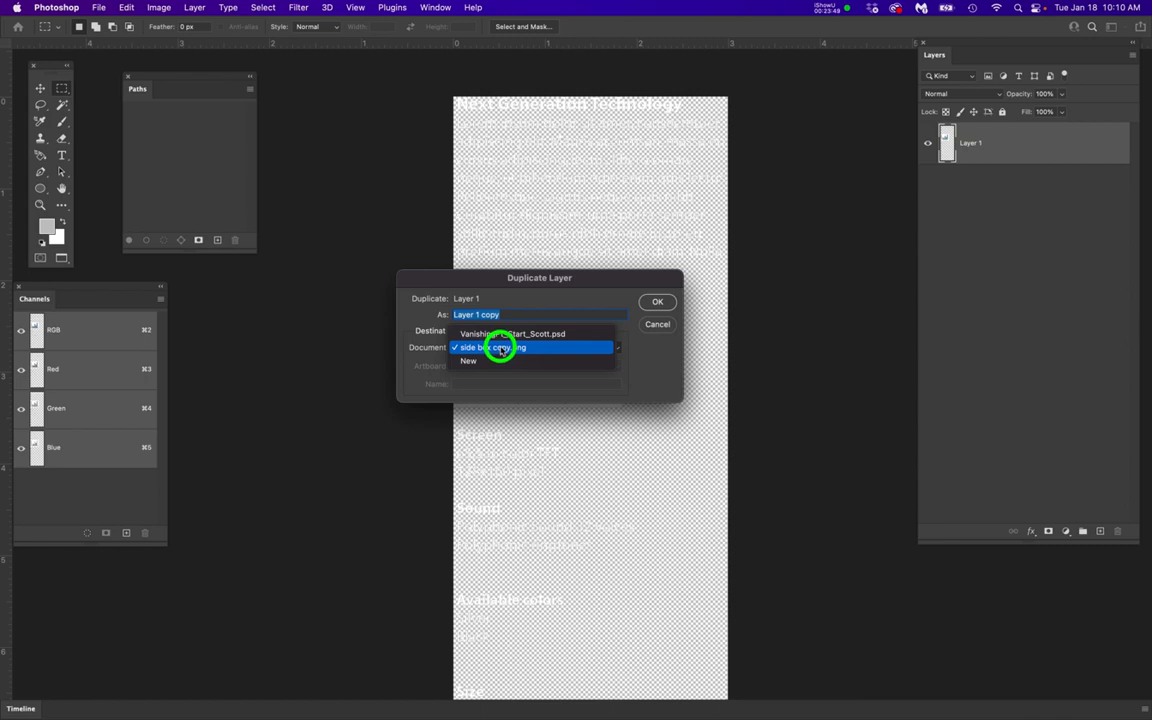
{"action": "left_click", "coordinate": [501, 333]}
{"action": "left_click", "coordinate": [658, 302]}
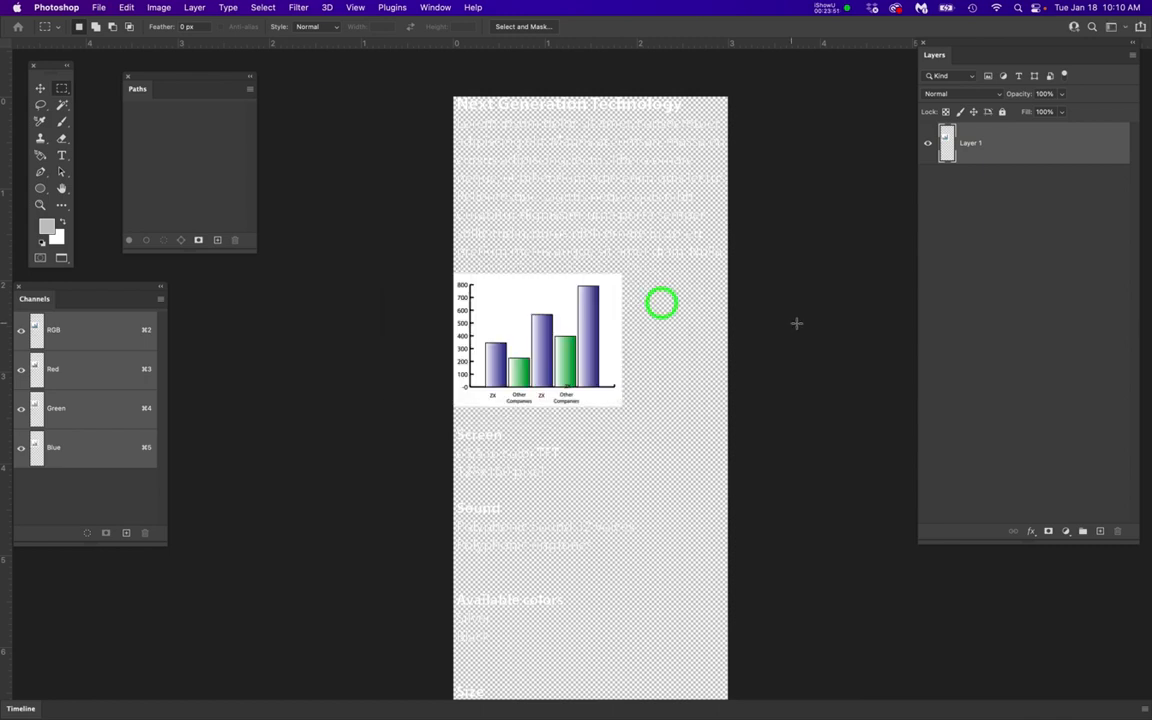
{"action": "key", "text": "super+w"}
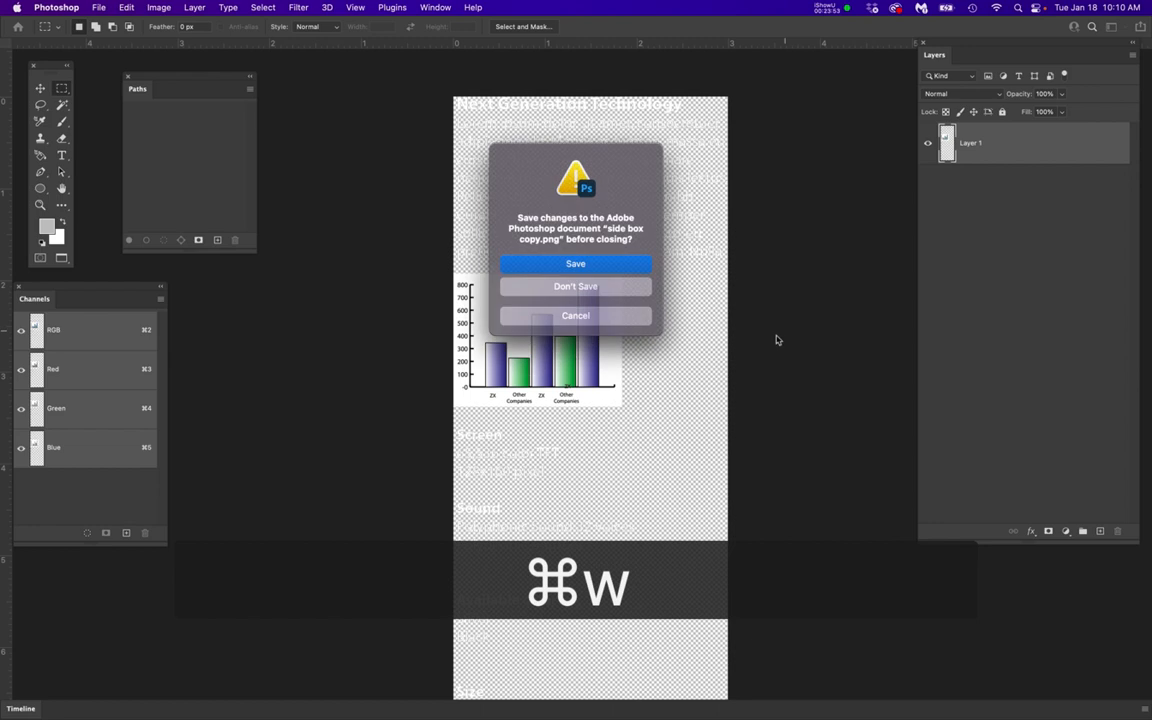
{"action": "left_click", "coordinate": [613, 264]}
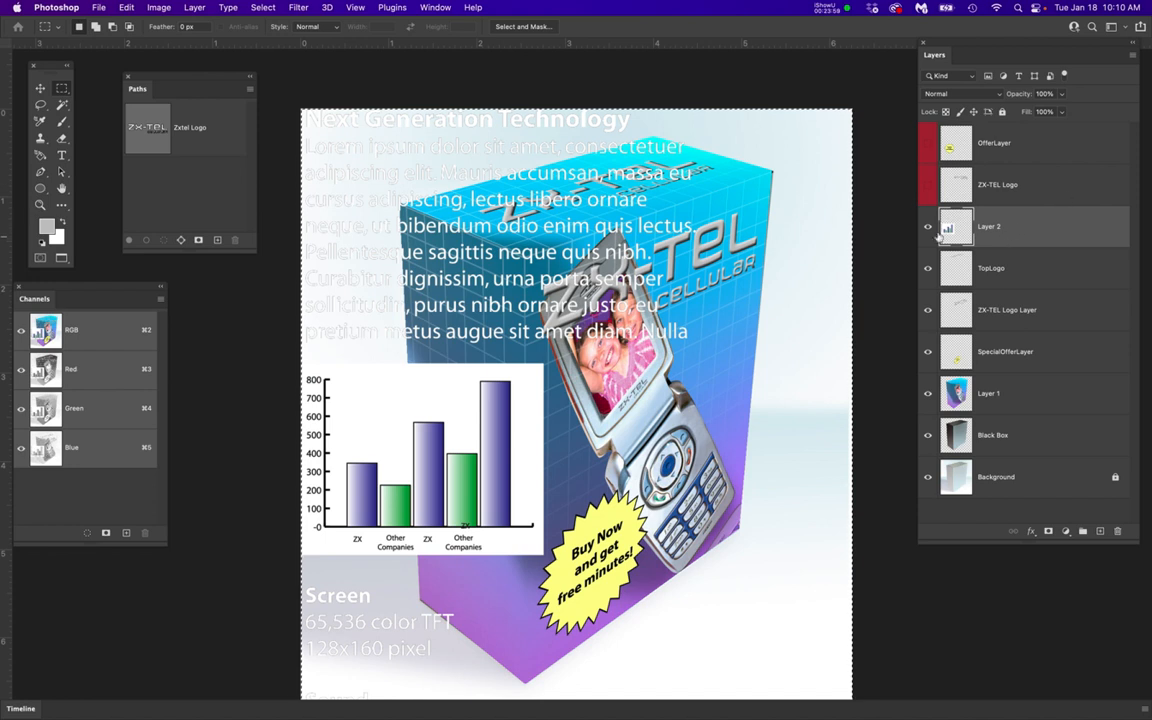
Check the duplicated side copy's visibility, clear the canvas selection, and move the artwork over the box
{"action": "left_click", "coordinate": [927, 227]}
{"action": "left_click", "coordinate": [927, 227]}
{"action": "key", "text": "super+d"}
{"action": "scroll", "coordinate": [584, 272], "scroll_direction": "down", "scroll_amount": 5}
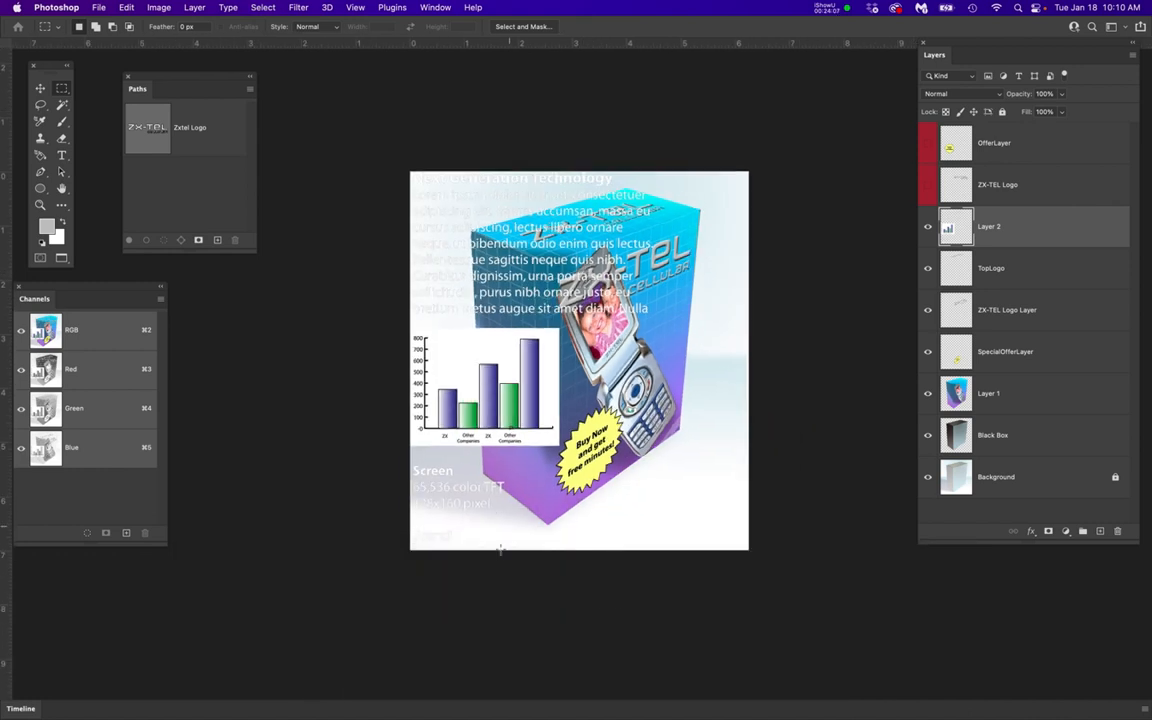
{"action": "key", "text": "v"}
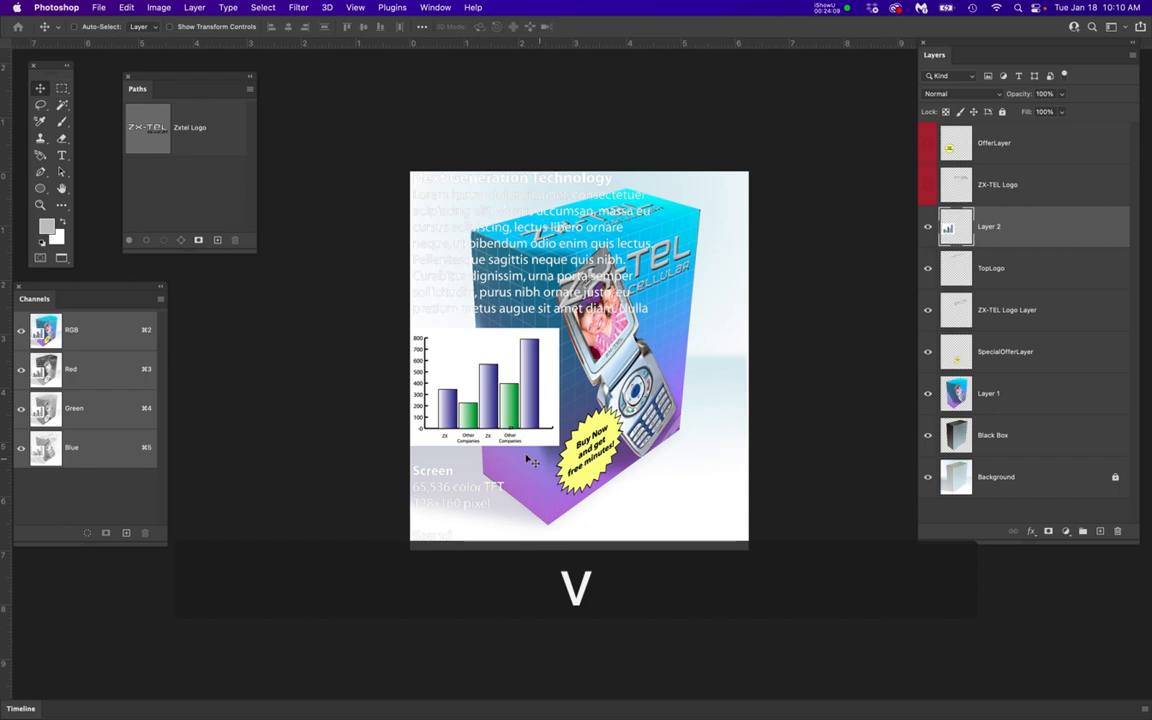
{"action": "left_click_drag", "start_coordinate": [488, 438], "coordinate": [571, 447]}
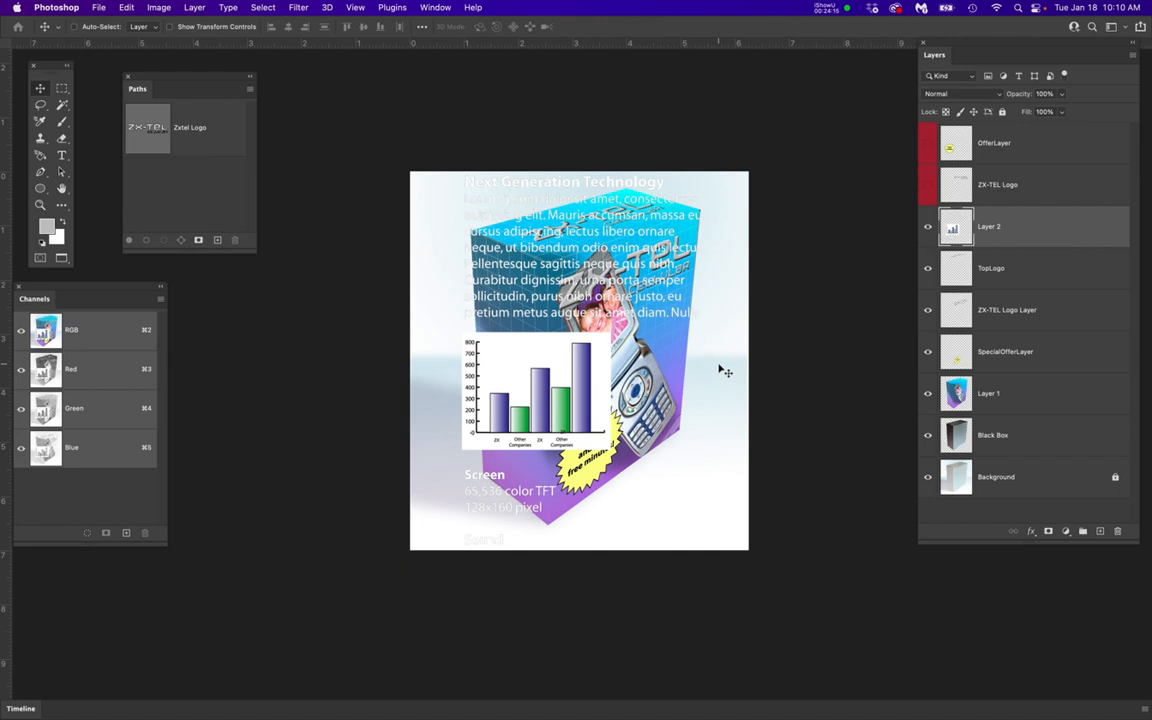
Scale the side copy down to about 35% and position it over the box's dark side face
{"action": "key", "text": "super+t"}
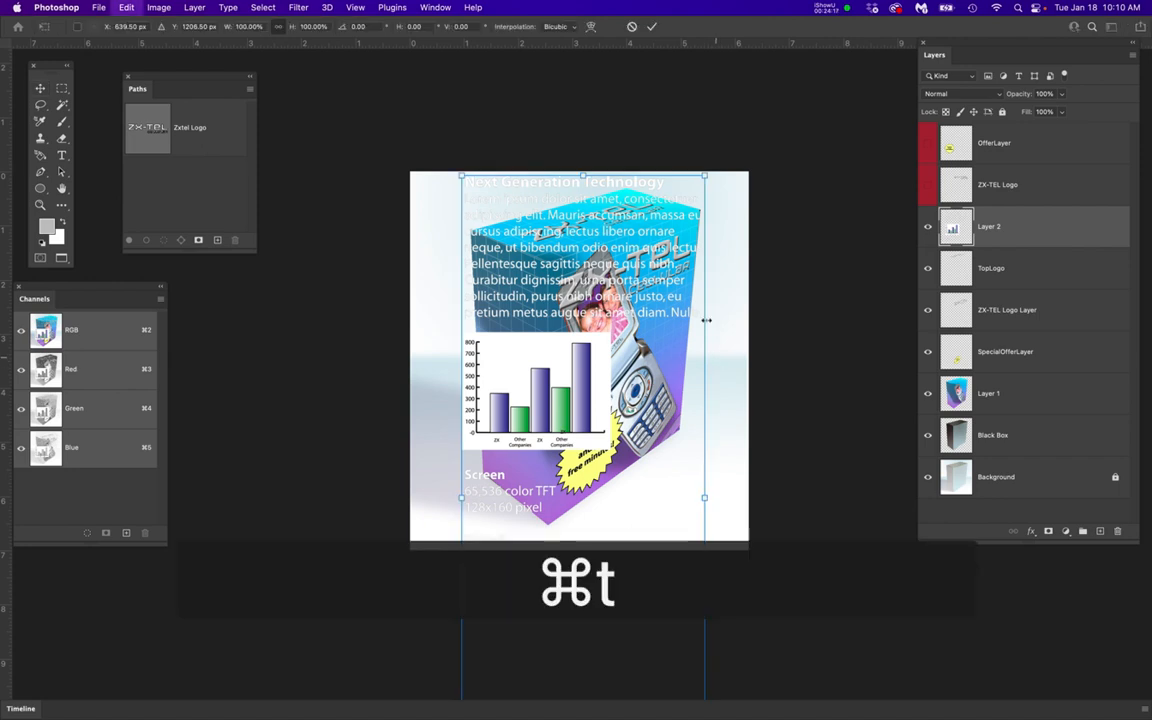
{"action": "left_click_drag", "start_coordinate": [706, 173], "coordinate": [506, 476]}
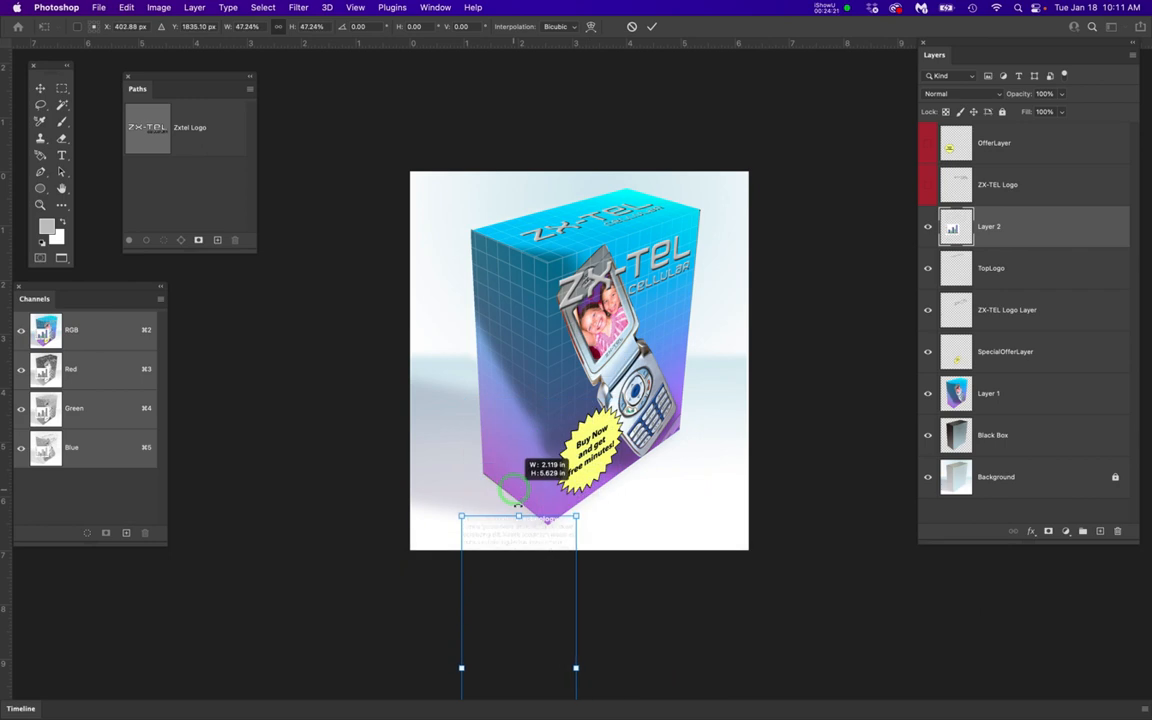
{"action": "left_click_drag", "start_coordinate": [540, 545], "coordinate": [542, 283]}
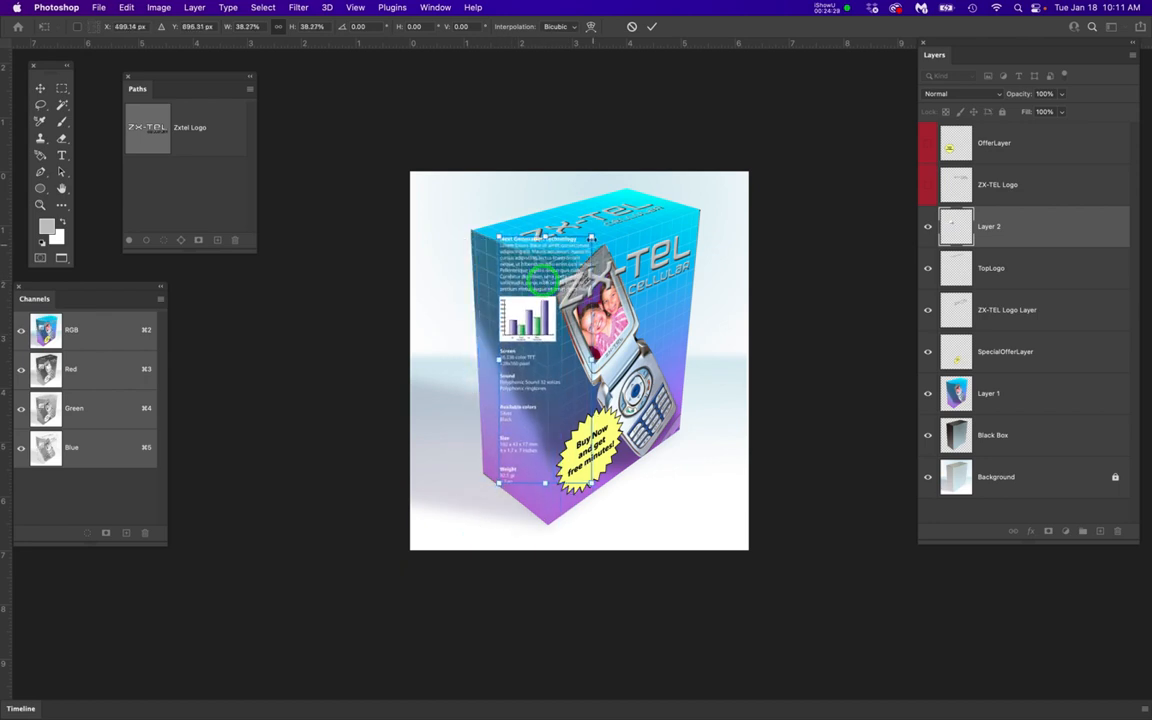
{"action": "left_click_drag", "start_coordinate": [592, 237], "coordinate": [572, 255]}
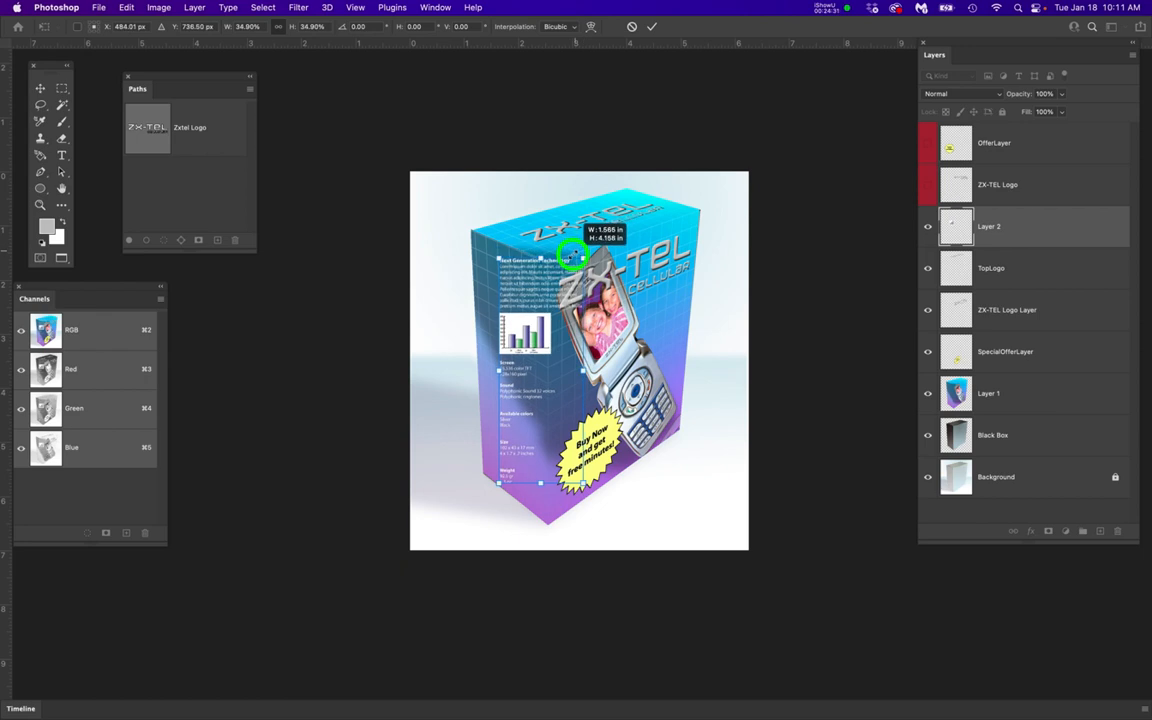
{"action": "scroll", "coordinate": [474, 363], "scroll_direction": "up", "scroll_amount": 3}
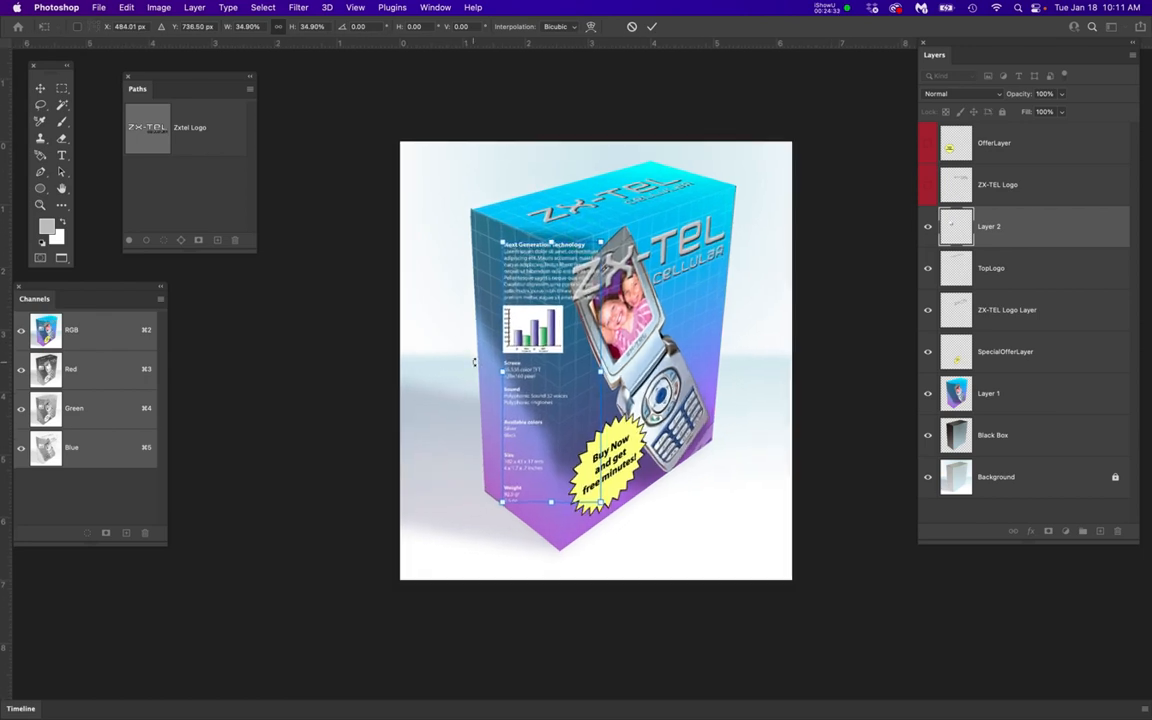
{"action": "key", "text": "Return"}
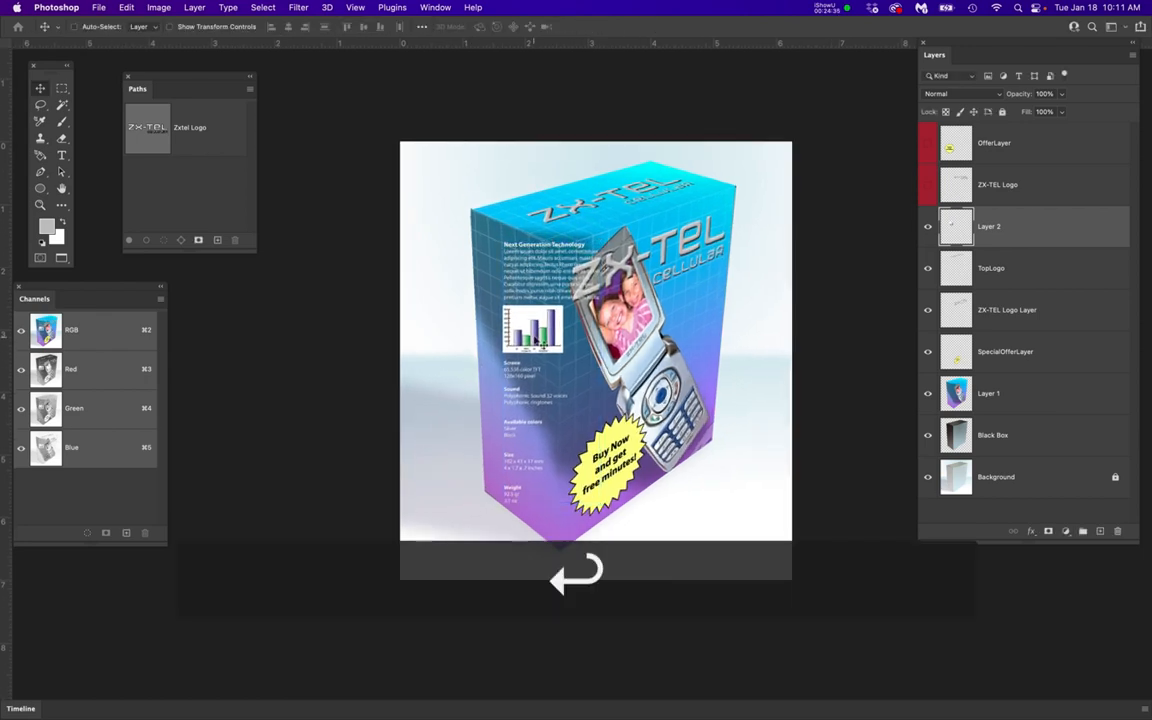
Rename the side copy's layer as SideText and give it a red color label
{"action": "double_click", "coordinate": [990, 226]}
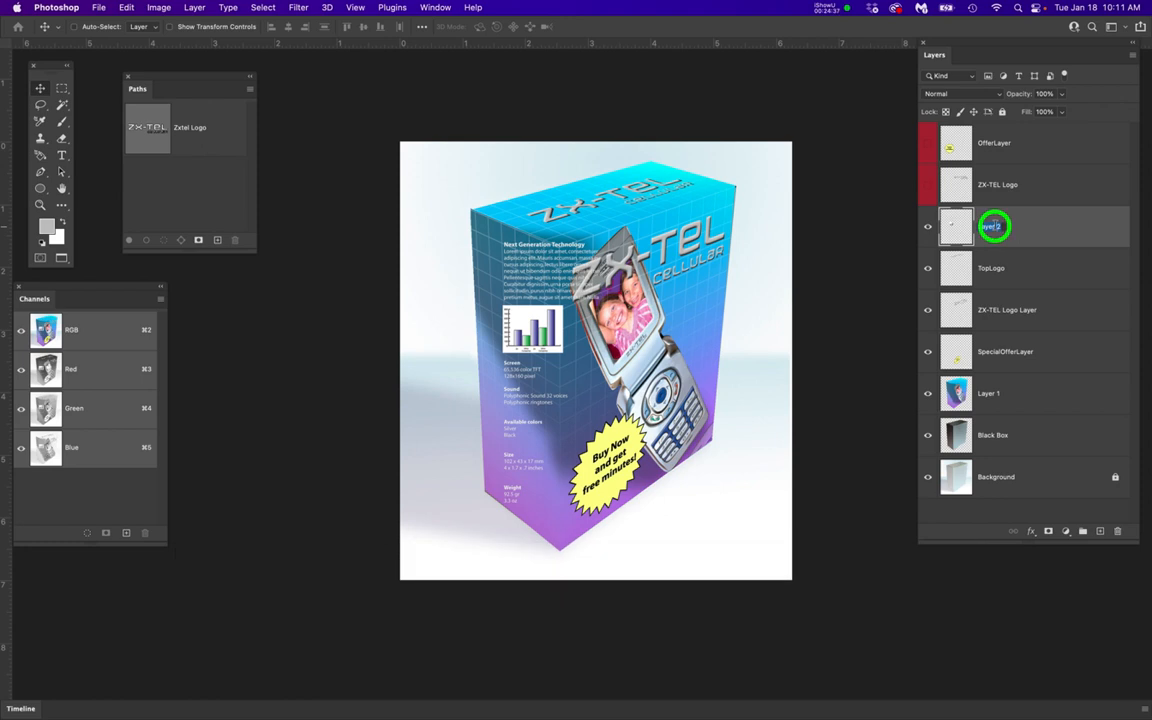
{"action": "type", "text": "Sid"}
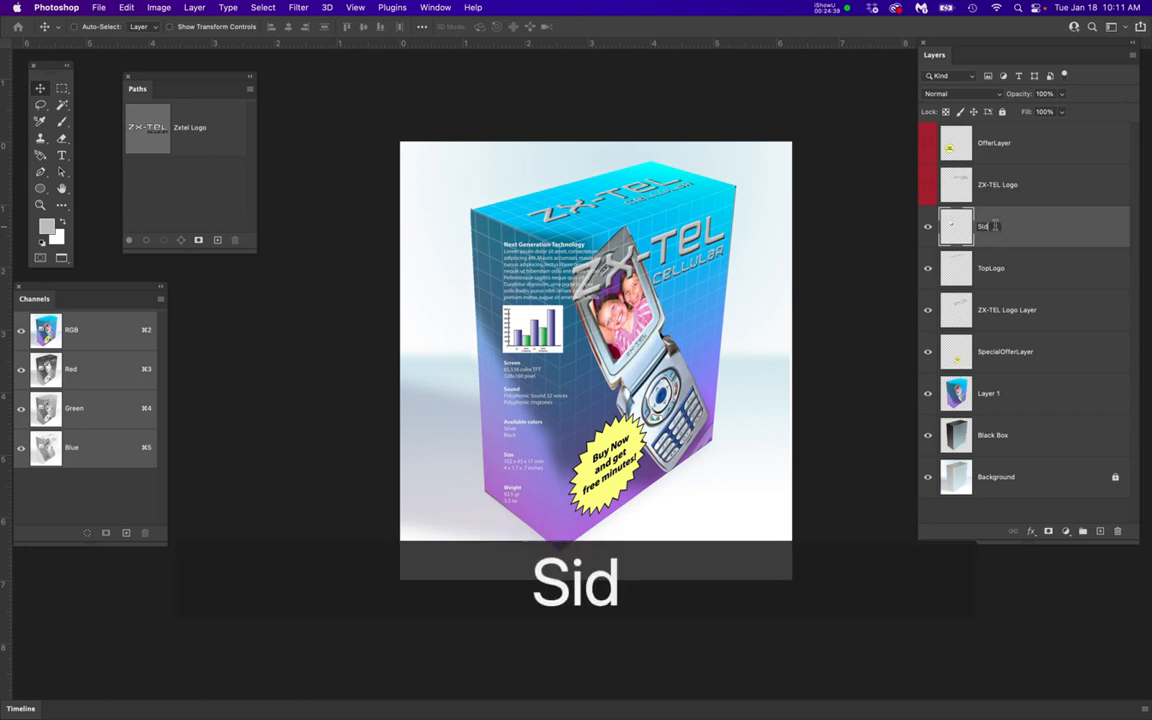
{"action": "type", "text": "eText"}
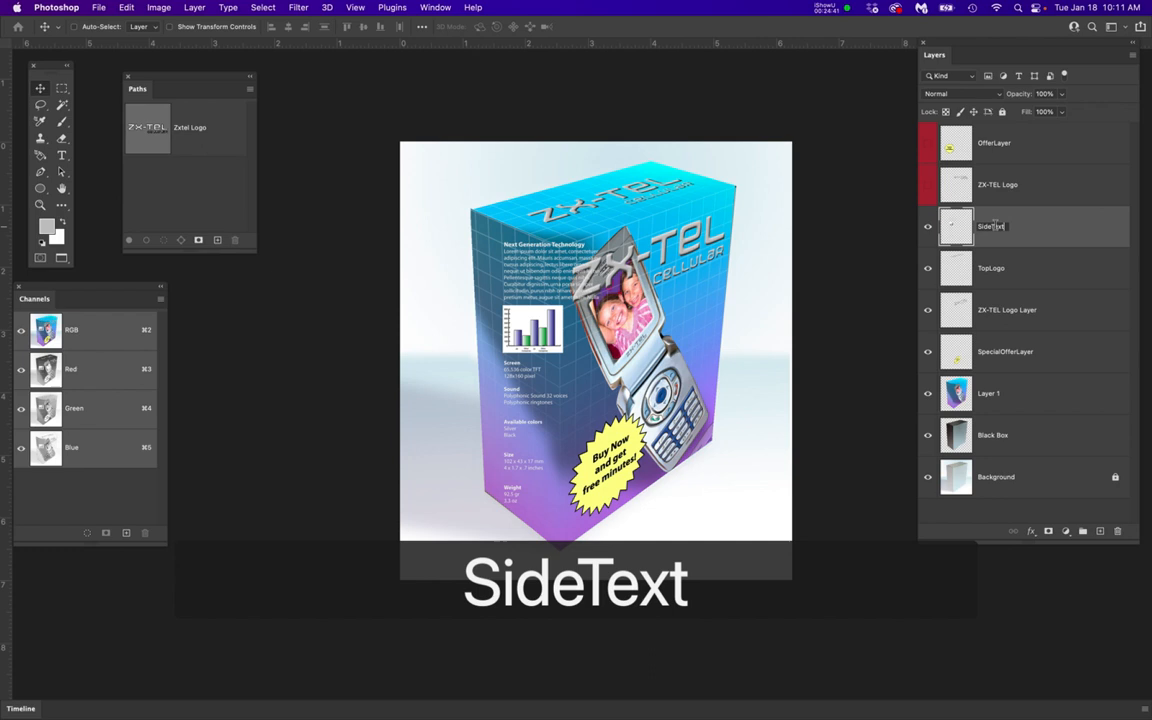
{"action": "key", "text": "Return"}
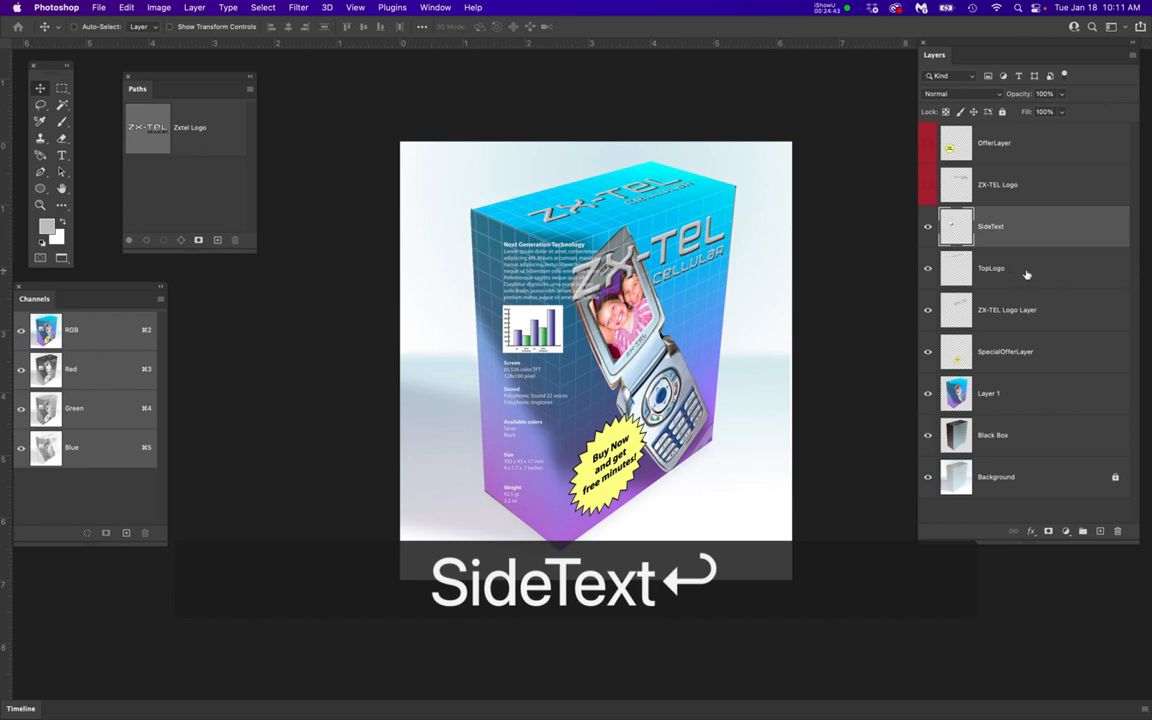
{"action": "right_click", "coordinate": [1036, 224]}
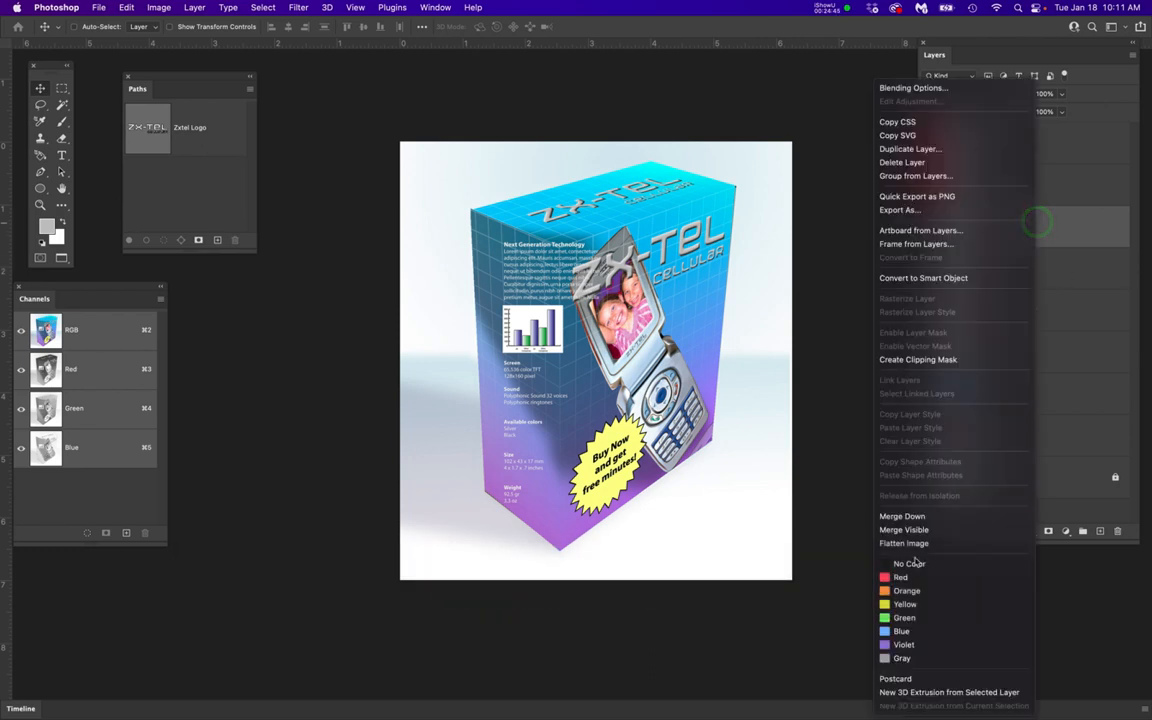
{"action": "left_click", "coordinate": [898, 577]}
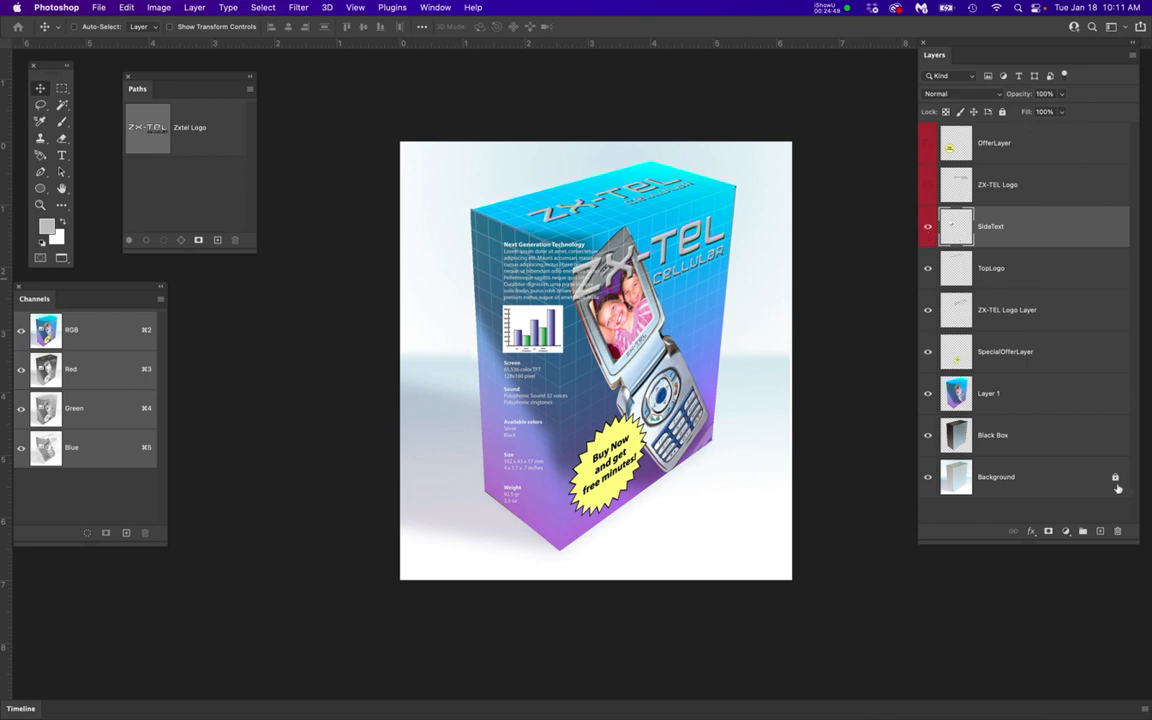
Add a new layer directly below SideText and name it SideText Layer
{"action": "left_click", "coordinate": [1100, 532]}
{"action": "left_click_drag", "start_coordinate": [1110, 226], "coordinate": [1035, 284]}
{"action": "double_click", "coordinate": [991, 269]}
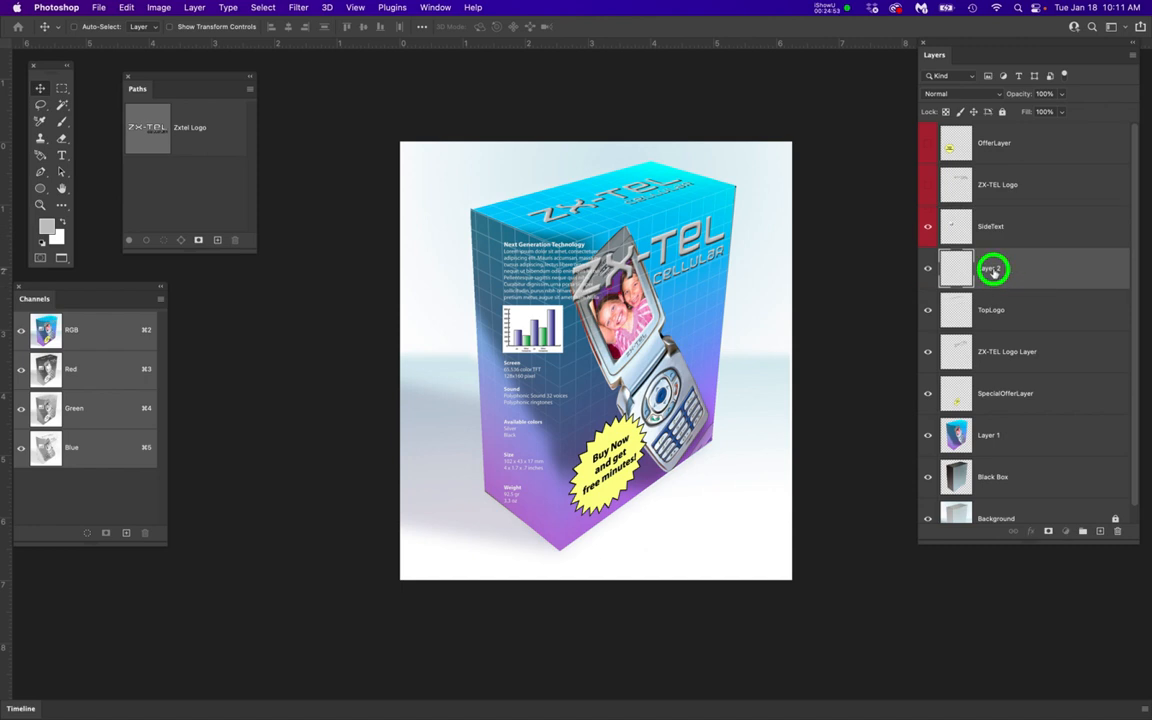
{"action": "type", "text": "Si"}
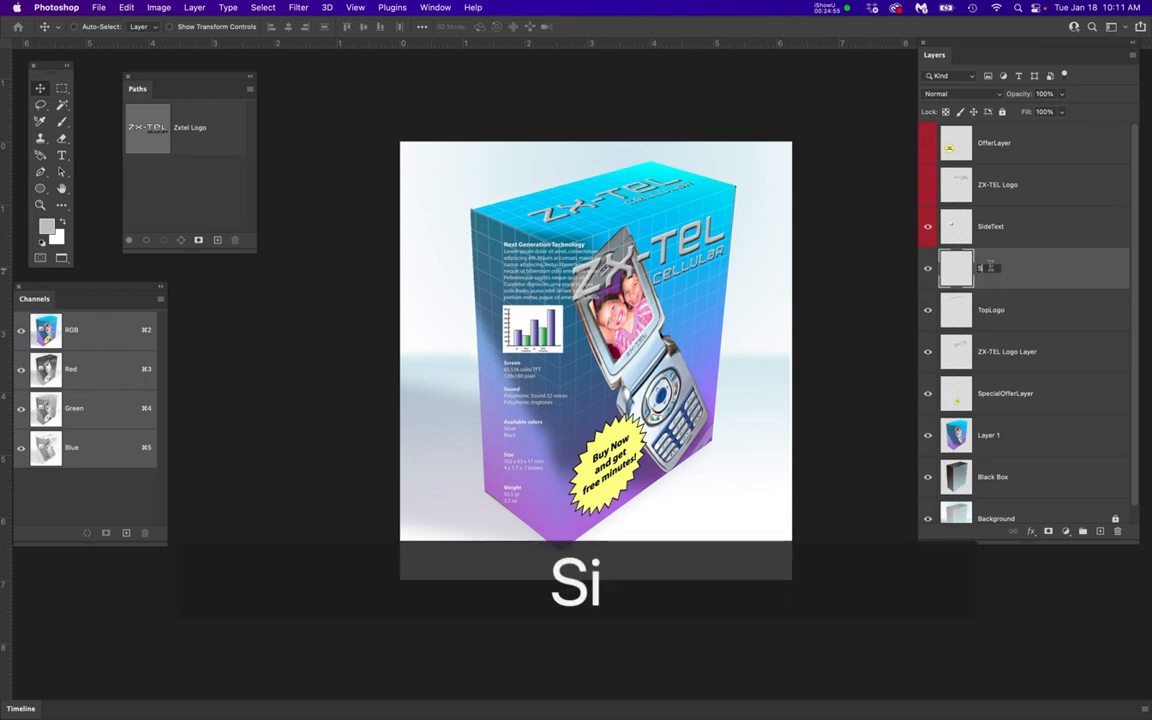
{"action": "type", "text": "deTex"}
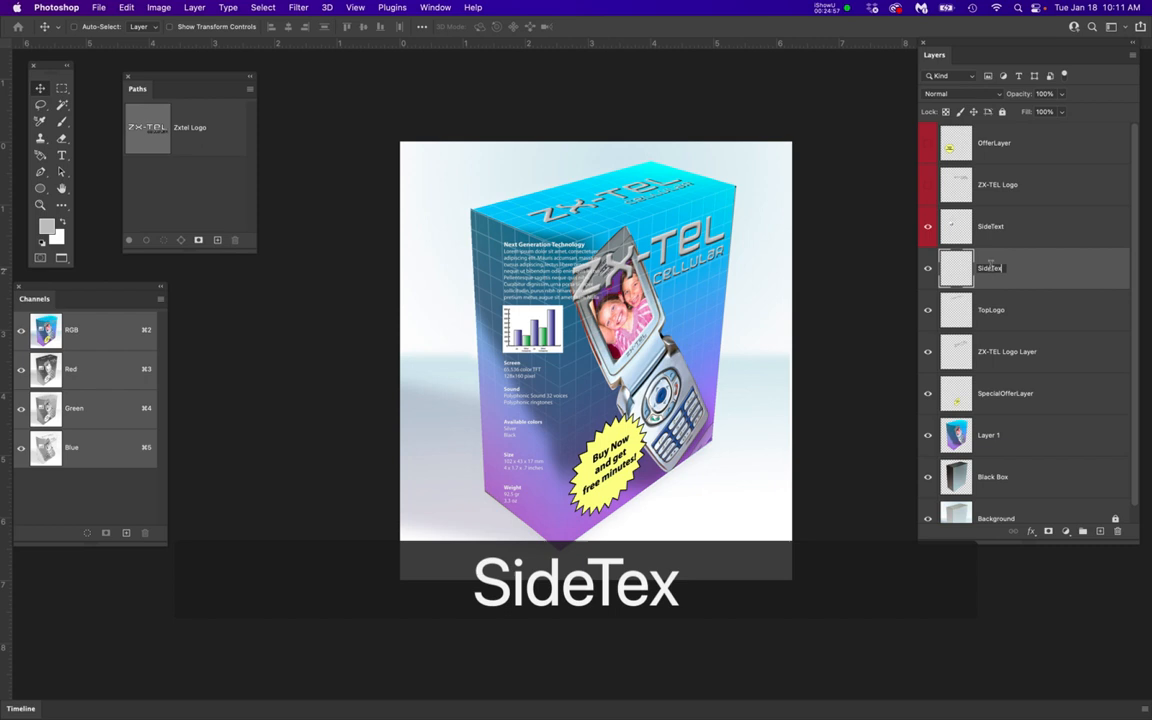
{"action": "type", "text": "t Layer"}
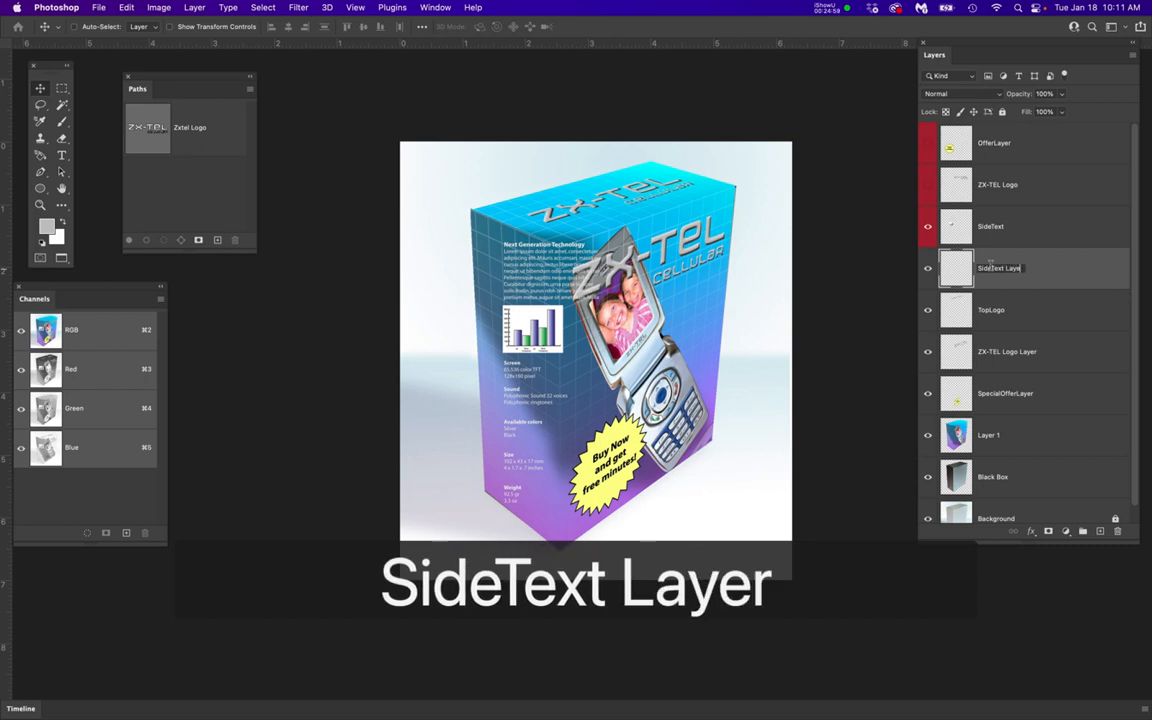
{"action": "key", "text": "Return"}
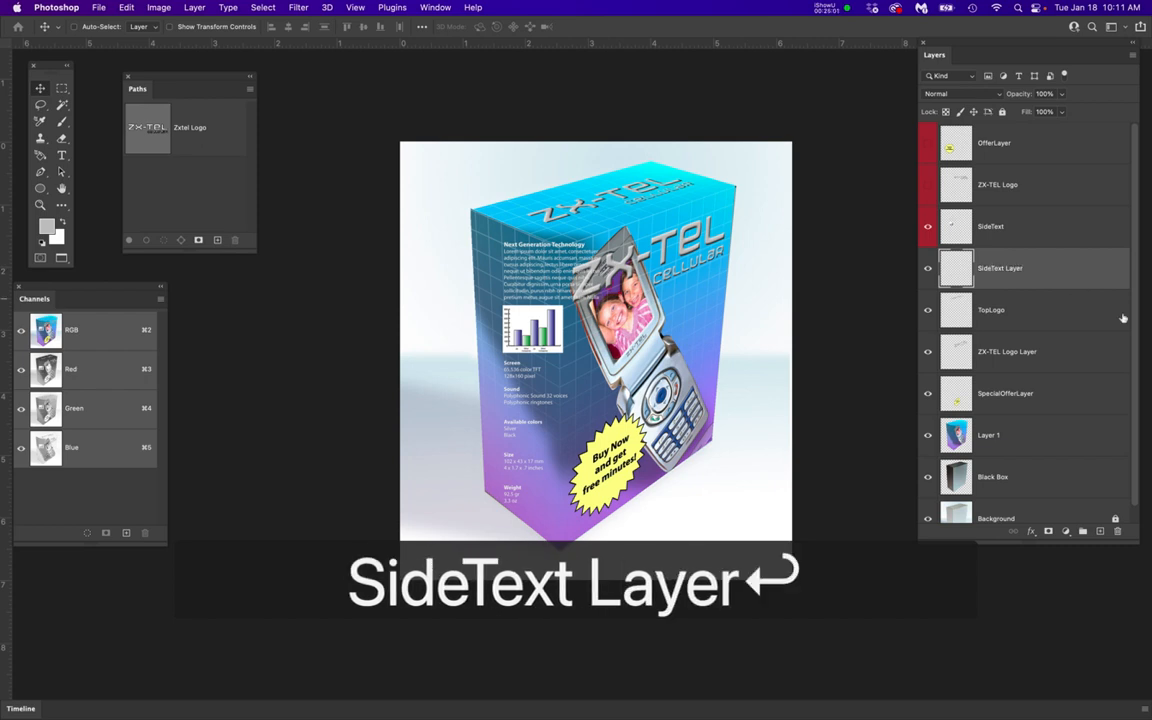
Copy the full contents of the SideText layer and hide that layer
{"action": "left_click", "coordinate": [1042, 225]}
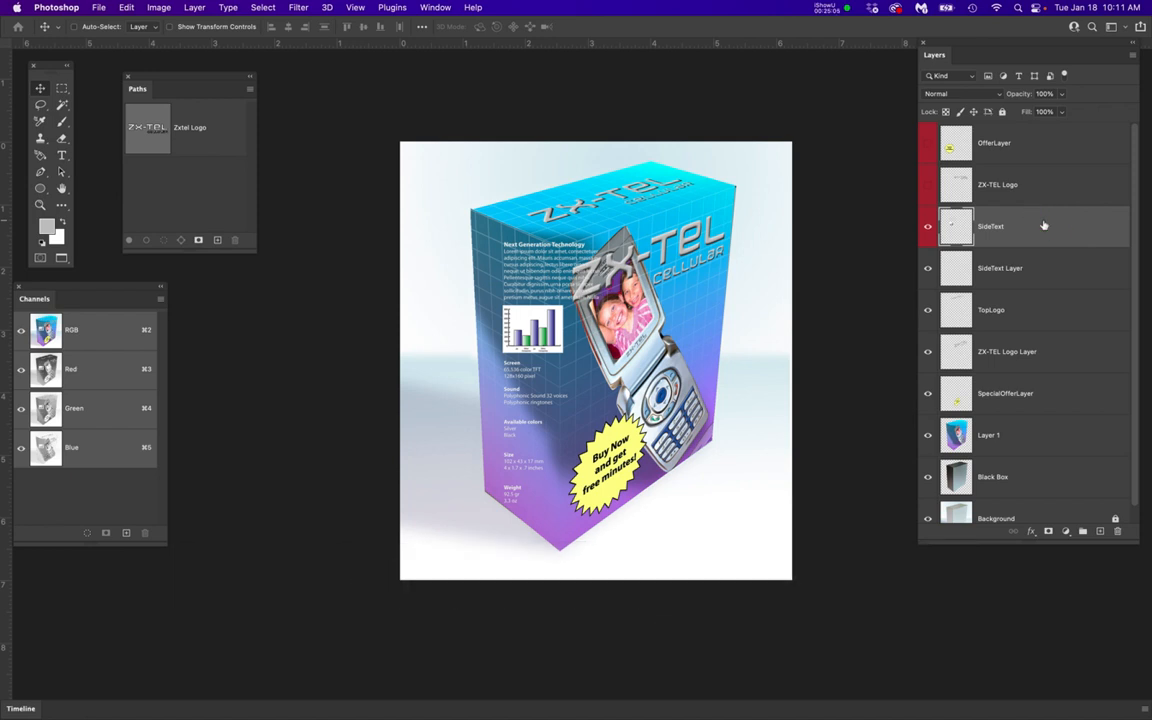
{"action": "key", "text": "super+a"}
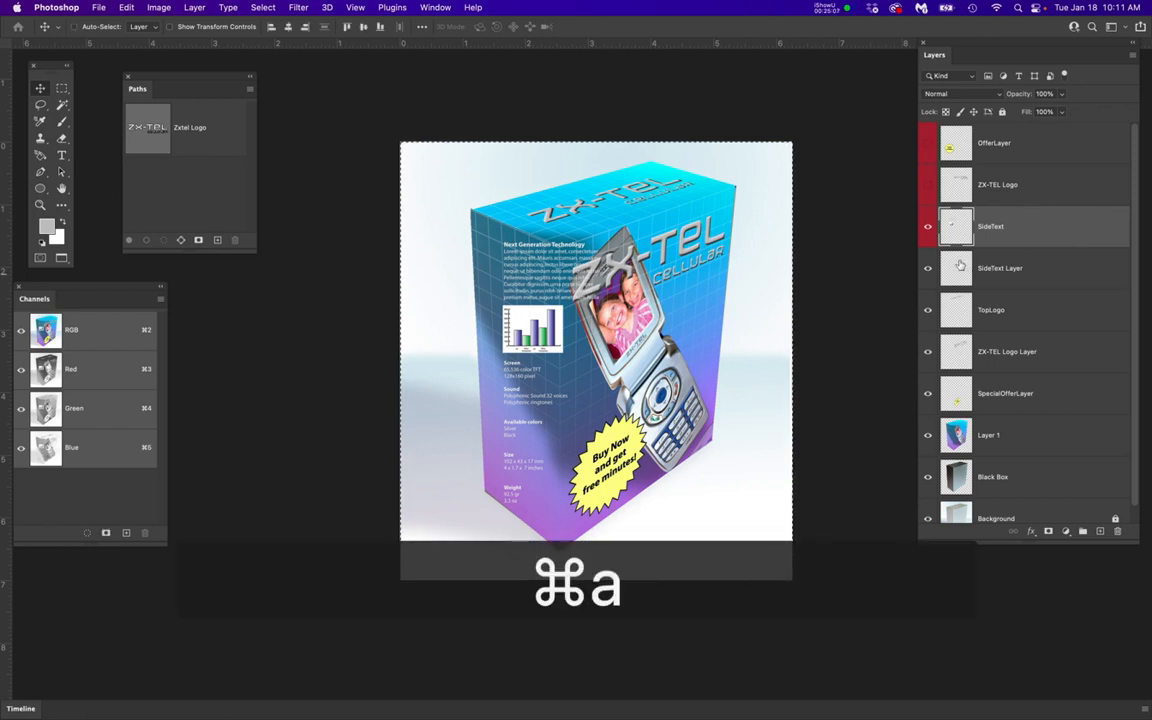
{"action": "key", "text": "super+c"}
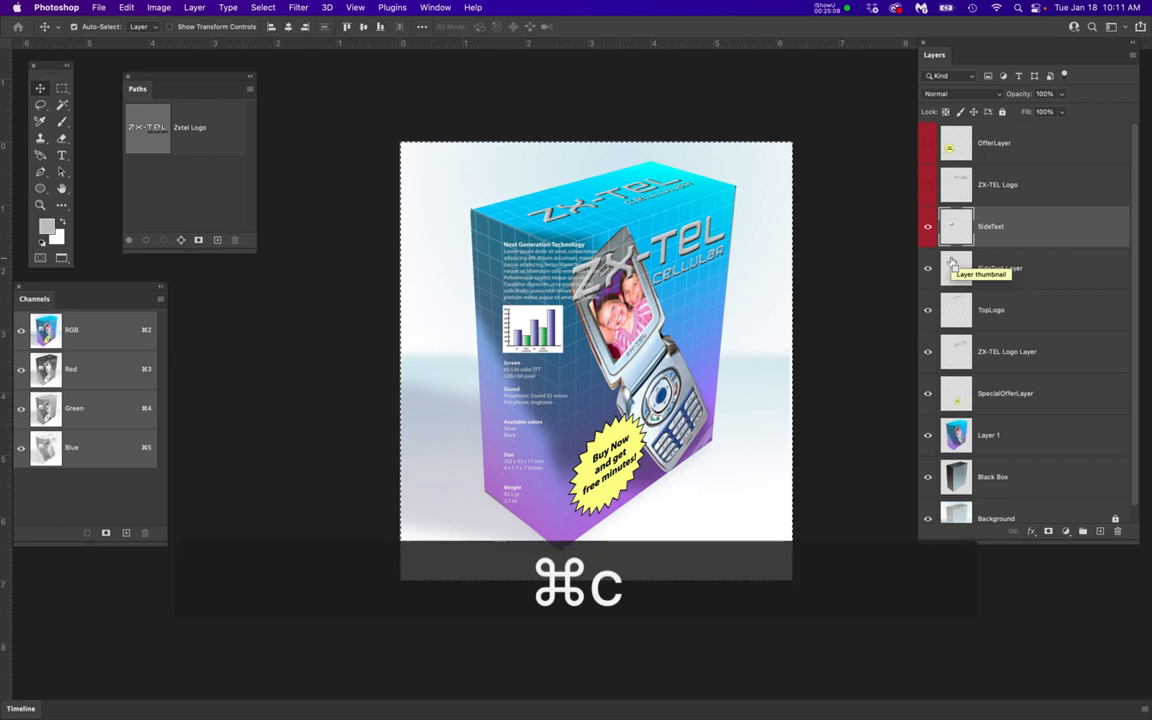
{"action": "left_click", "coordinate": [928, 226]}
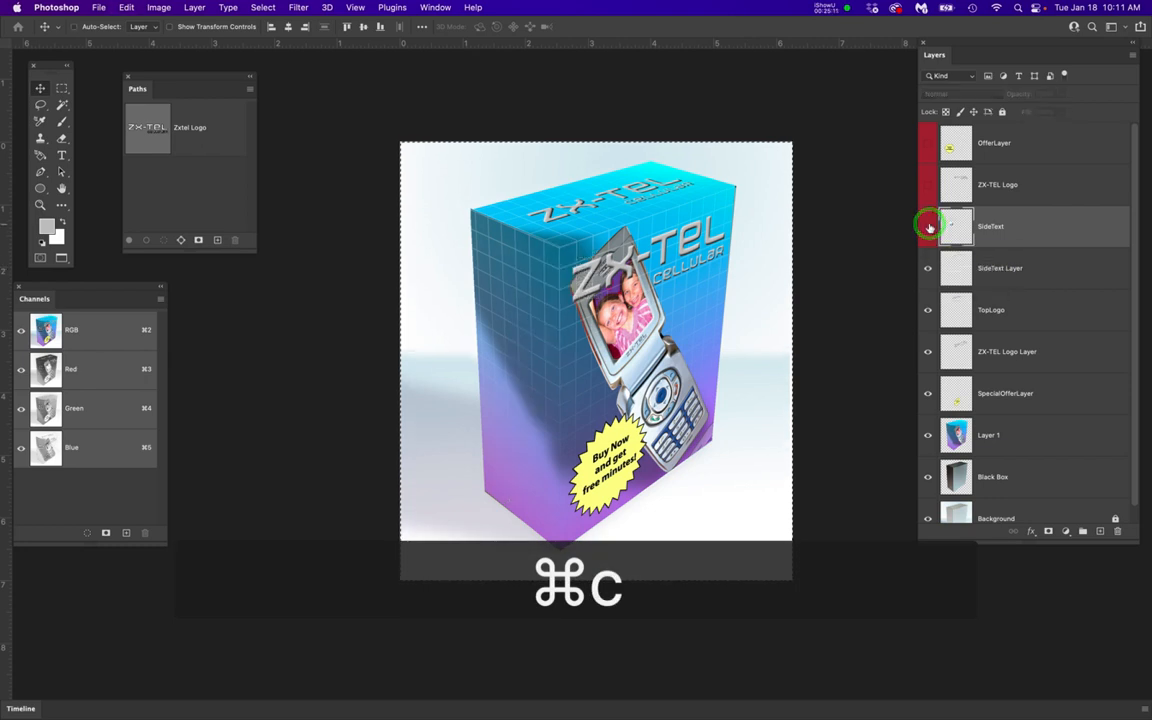
With SideText Layer active, open Vanishing Point, paste the side copy, and place it on the box's narrow side plane
{"action": "left_click", "coordinate": [1048, 276]}
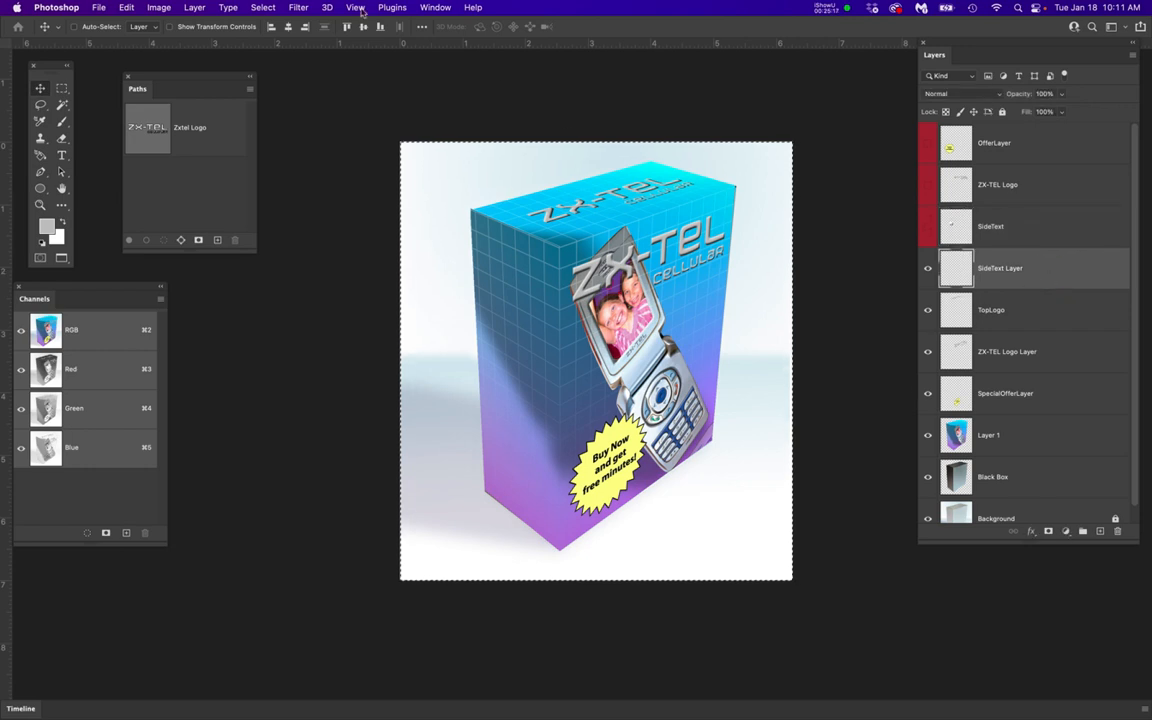
{"action": "left_click_drag", "start_coordinate": [298, 8], "coordinate": [320, 138]}
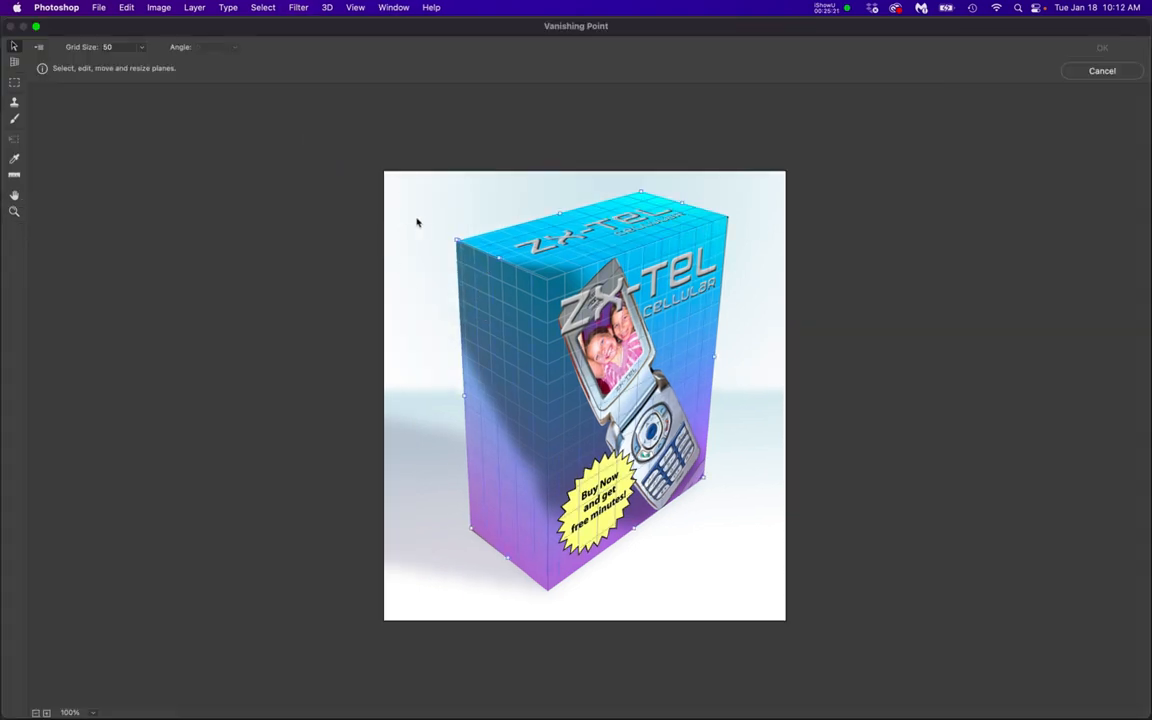
{"action": "key", "text": "super+v"}
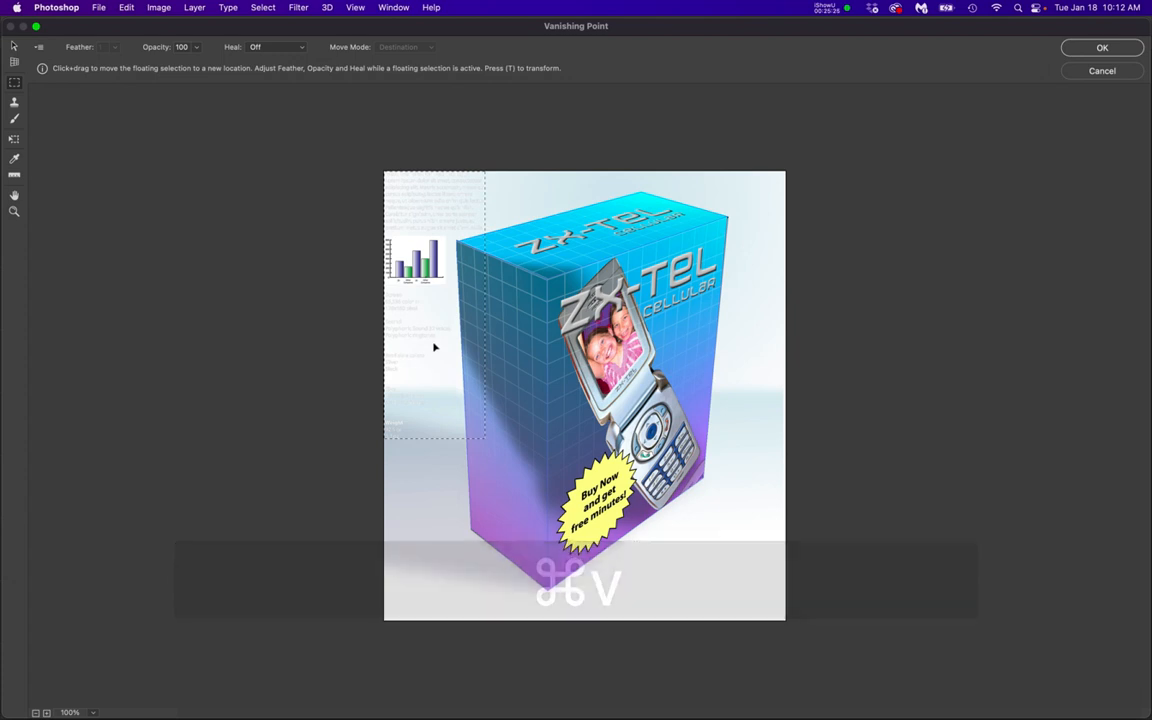
{"action": "left_click_drag", "start_coordinate": [430, 212], "coordinate": [509, 331]}
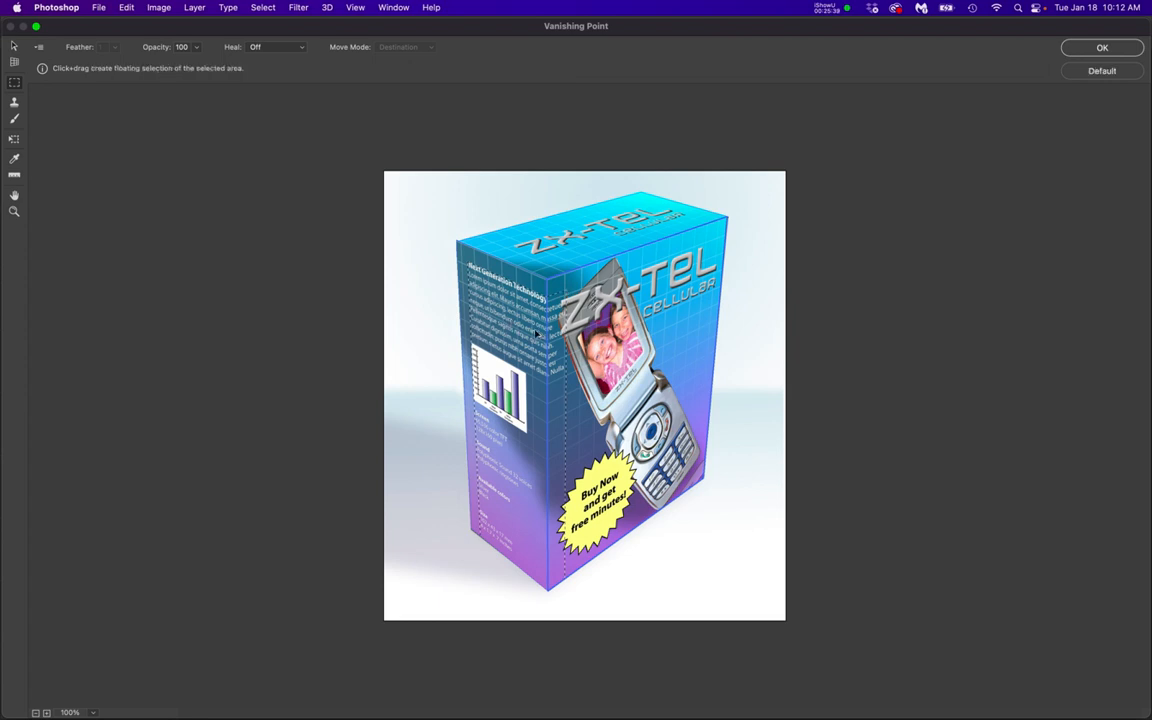
Scale the pasted side copy to fit within the side face's width and height, and apply the Vanishing Point result
{"action": "key", "text": "super+t"}
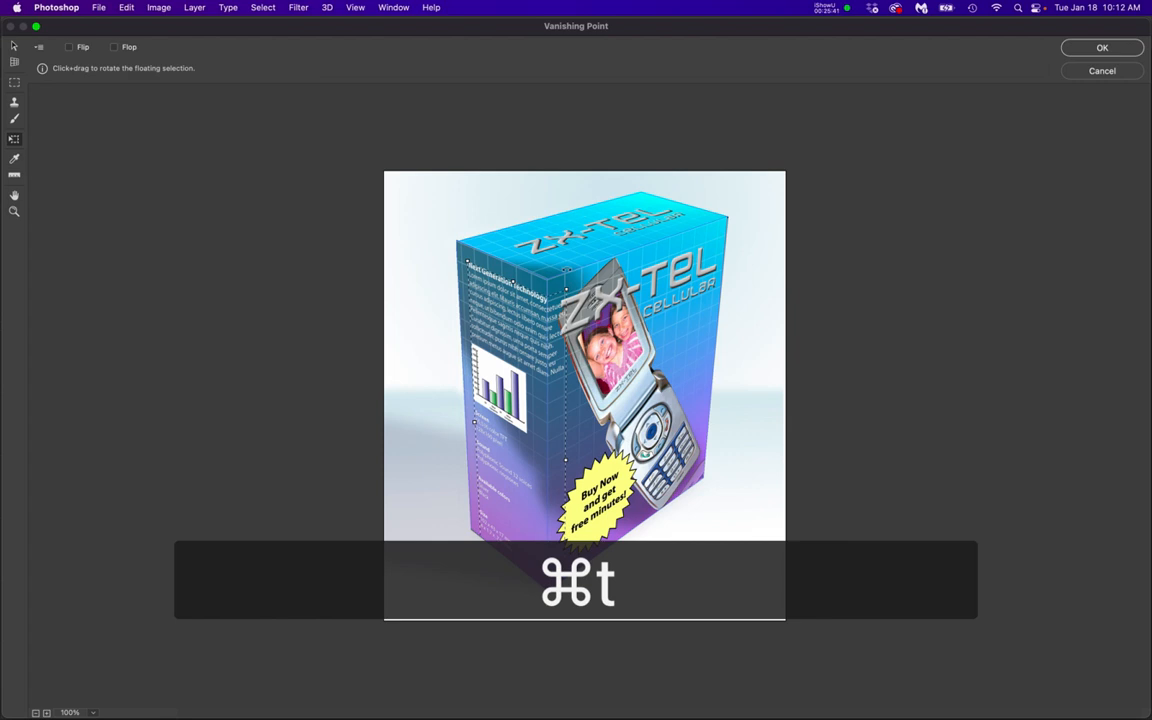
{"action": "left_click_drag", "start_coordinate": [566, 289], "coordinate": [506, 350]}
{"action": "left_click_drag", "start_coordinate": [493, 394], "coordinate": [492, 316]}
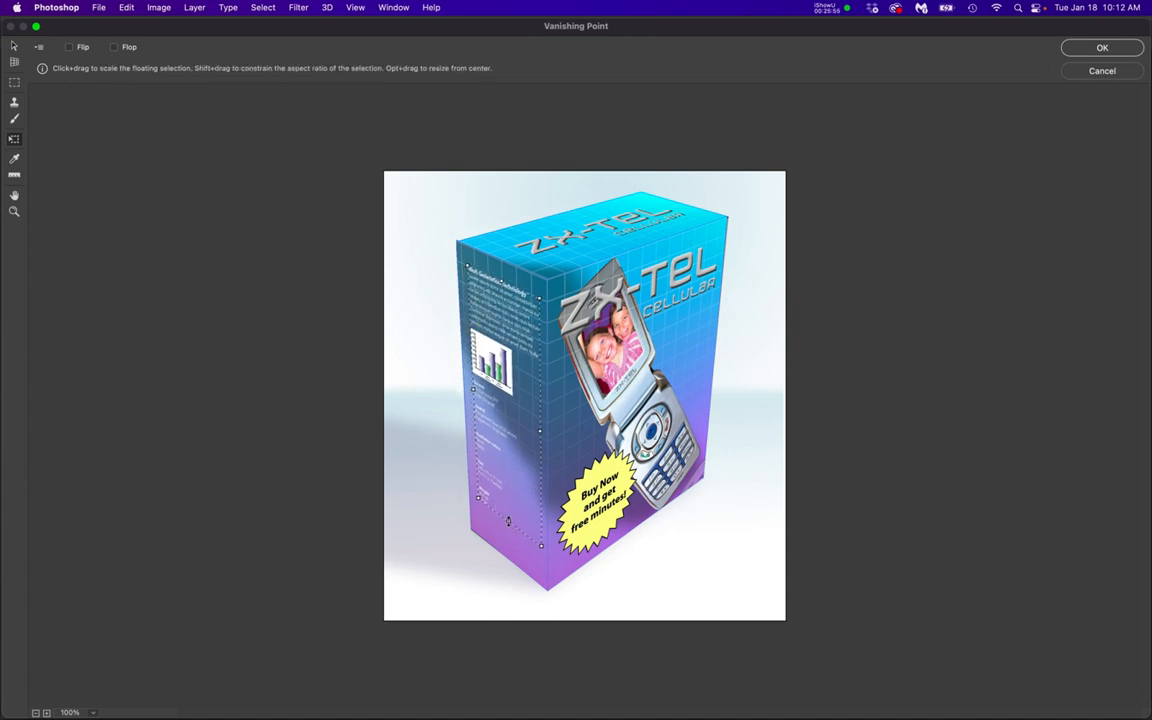
{"action": "left_click_drag", "start_coordinate": [508, 521], "coordinate": [506, 543]}
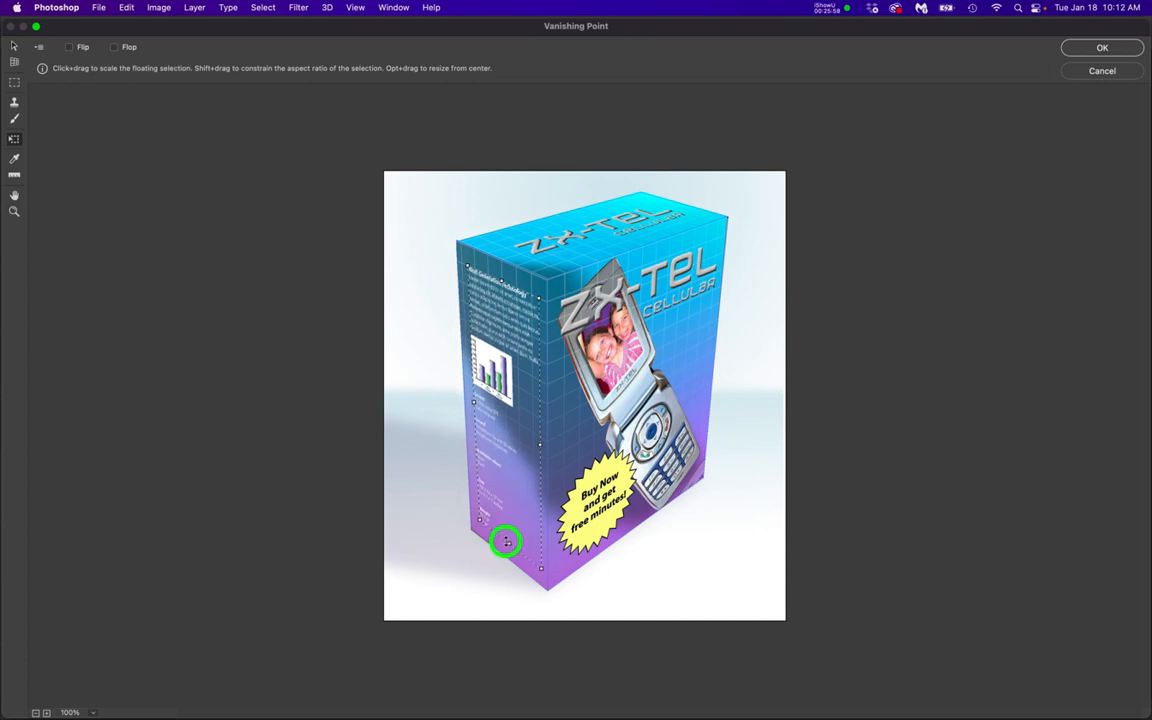
{"action": "left_click_drag", "start_coordinate": [506, 541], "coordinate": [506, 541]}
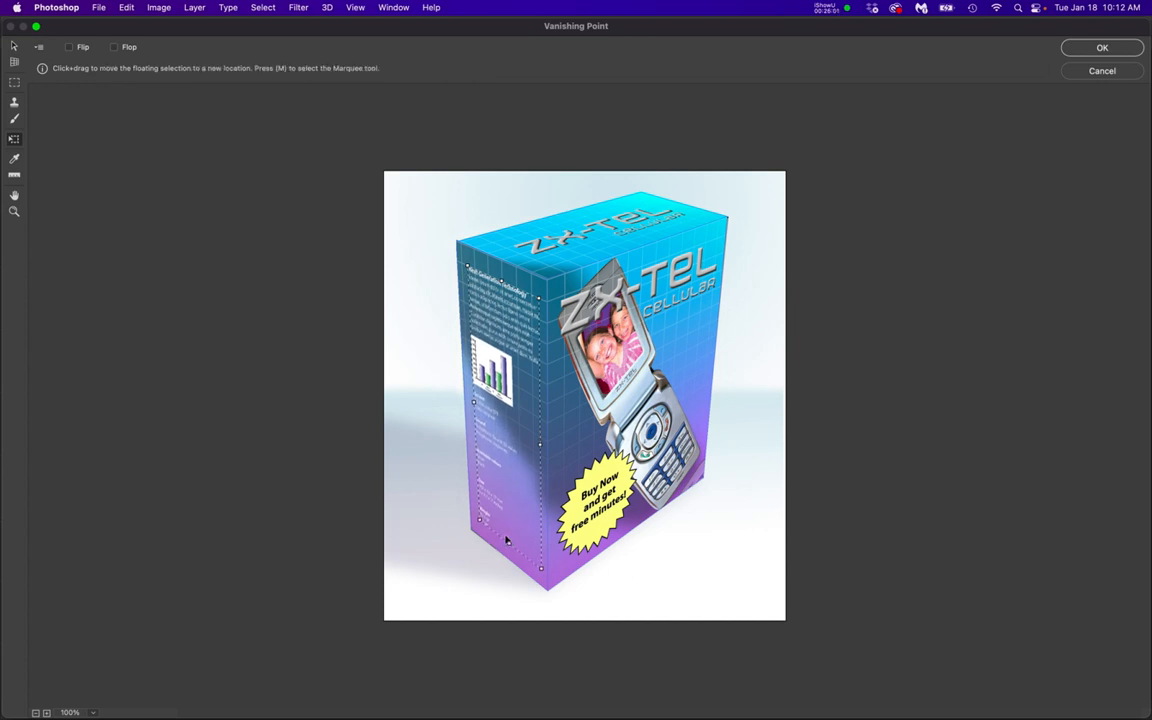
{"action": "key", "text": "Return"}
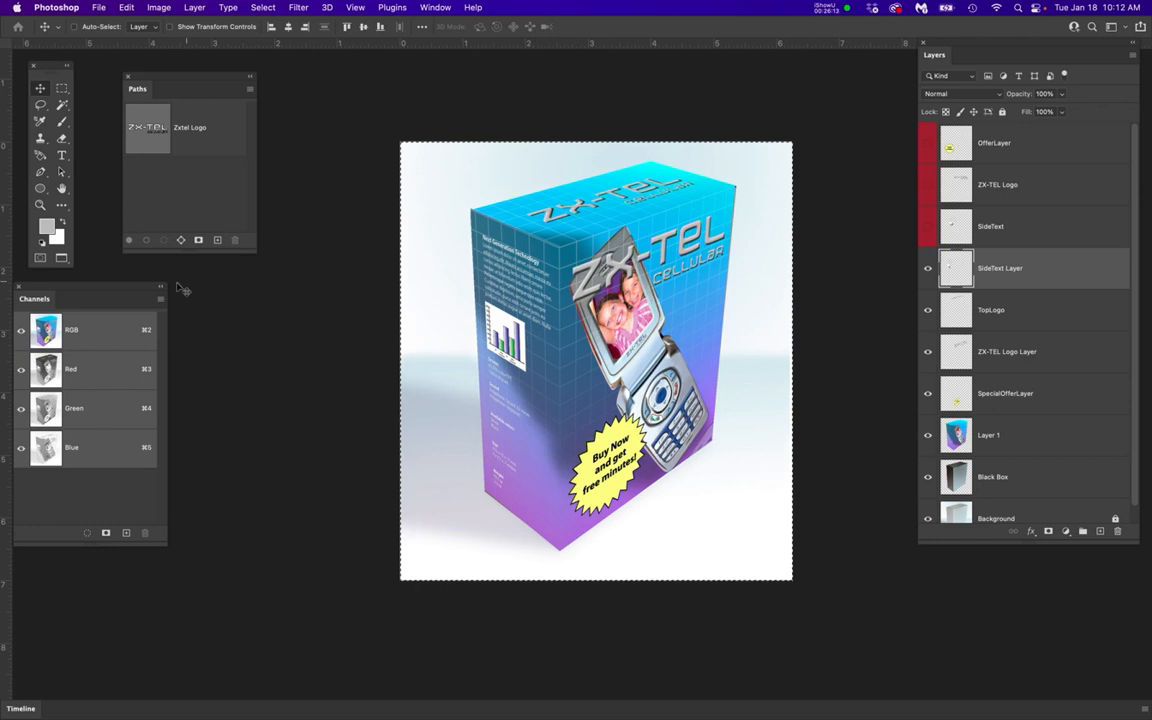
Draw a closed four-corner Pen path around the box's side face, starting and ending at its upper outer corner
{"action": "left_click_drag", "start_coordinate": [210, 80], "coordinate": [334, 153]}
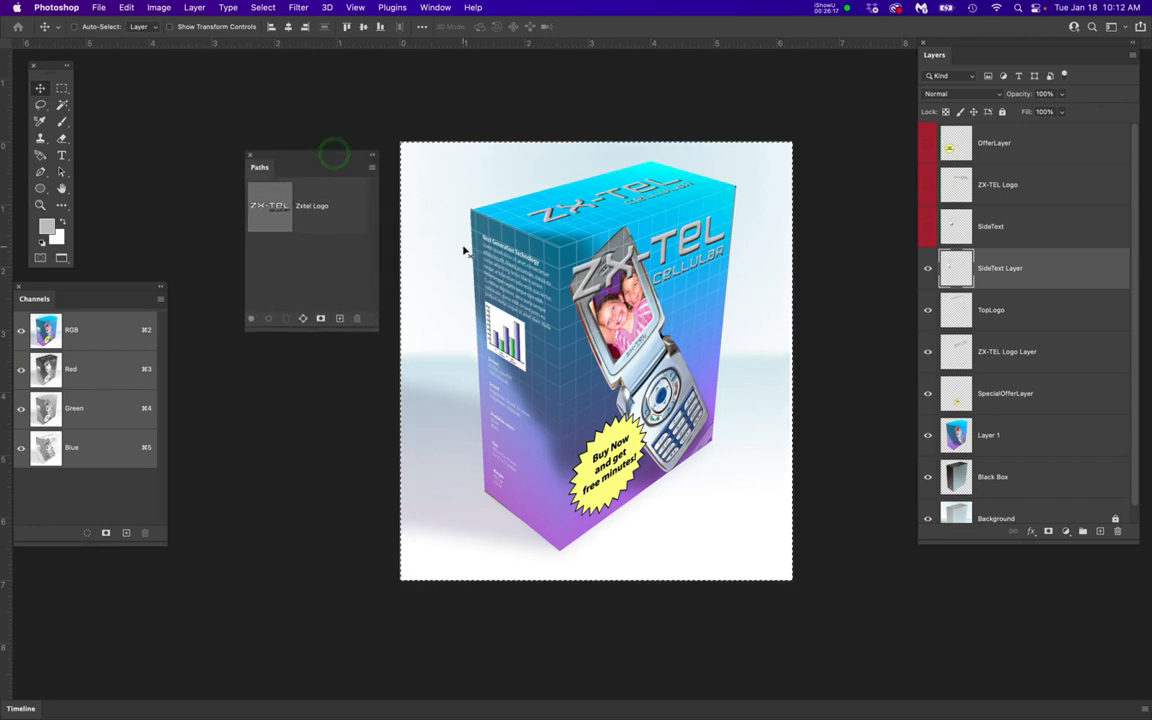
{"action": "key", "text": "p"}
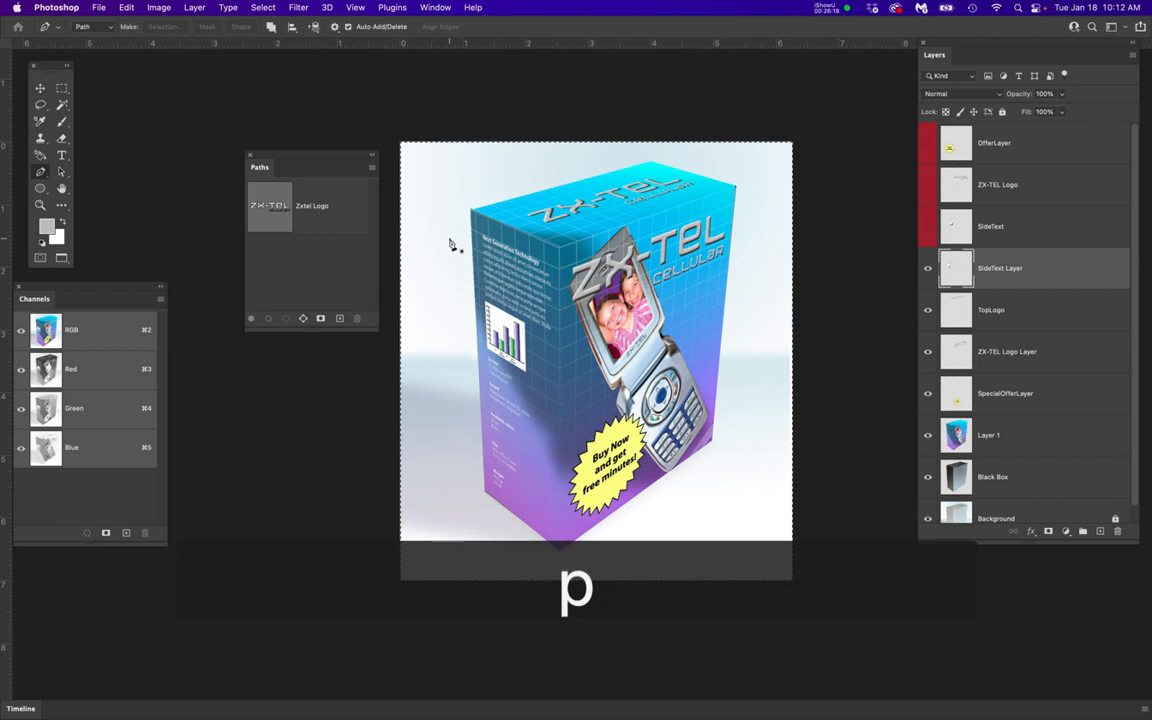
{"action": "scroll", "coordinate": [450, 245], "scroll_direction": "up", "scroll_amount": 5}
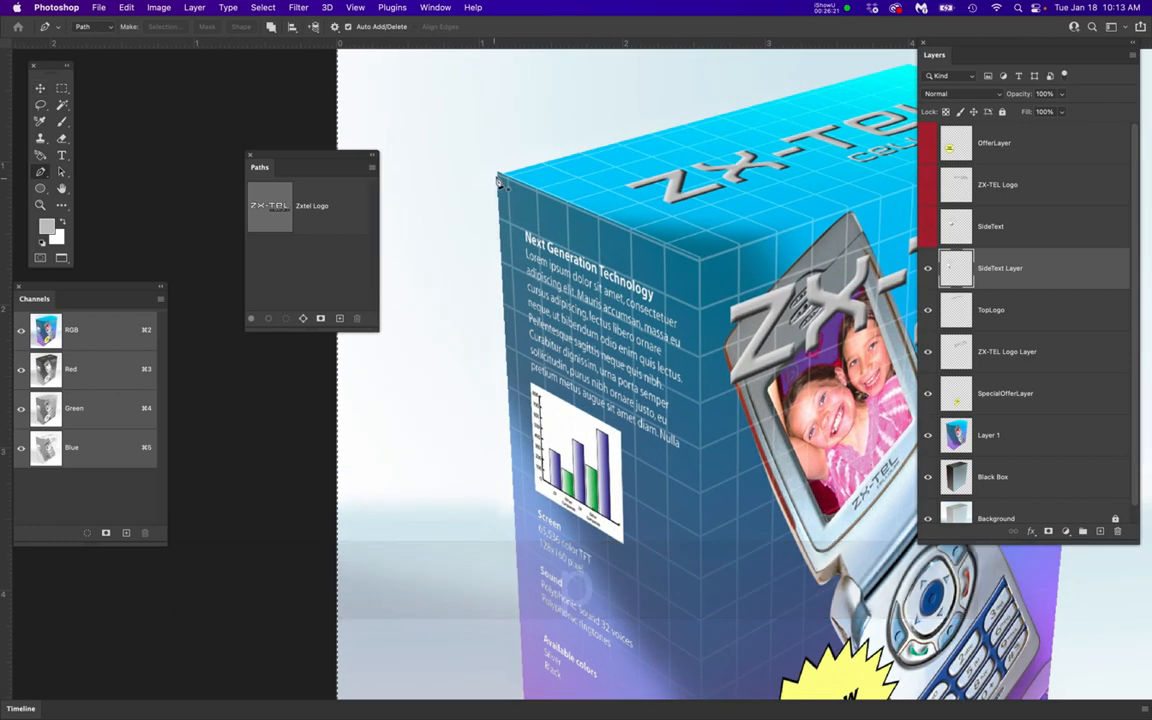
{"action": "left_click", "coordinate": [500, 177]}
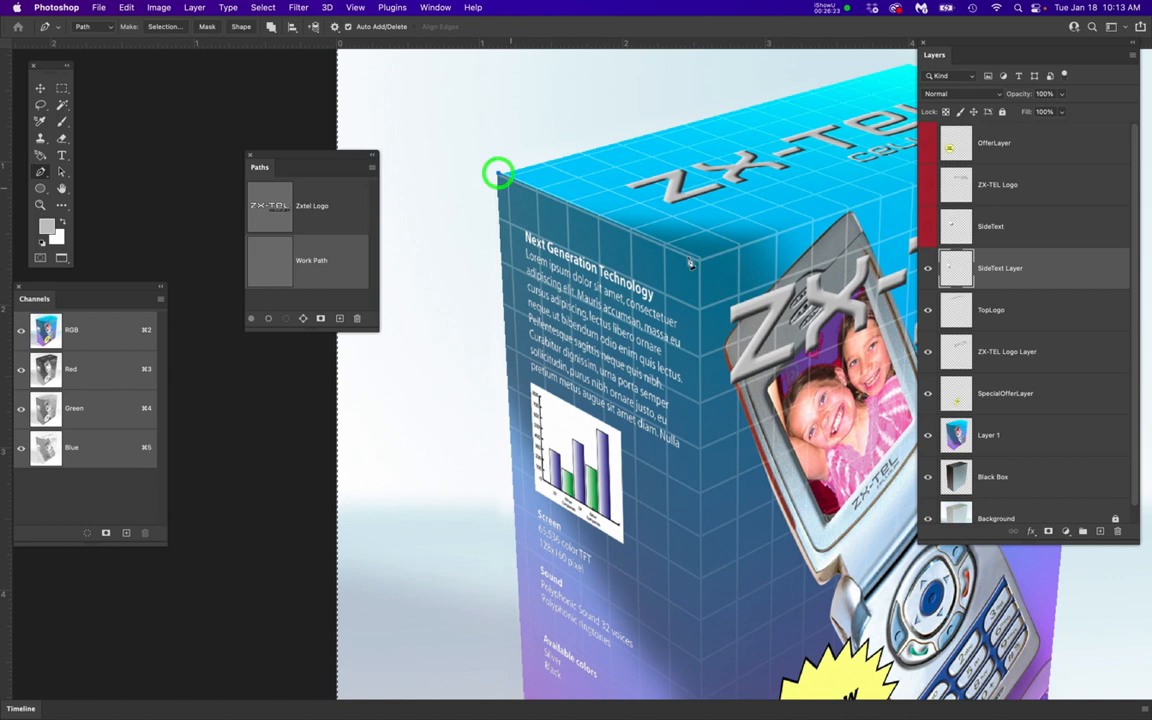
{"action": "left_click", "coordinate": [699, 261]}
{"action": "scroll", "coordinate": [690, 507], "scroll_direction": "down", "scroll_amount": 10}
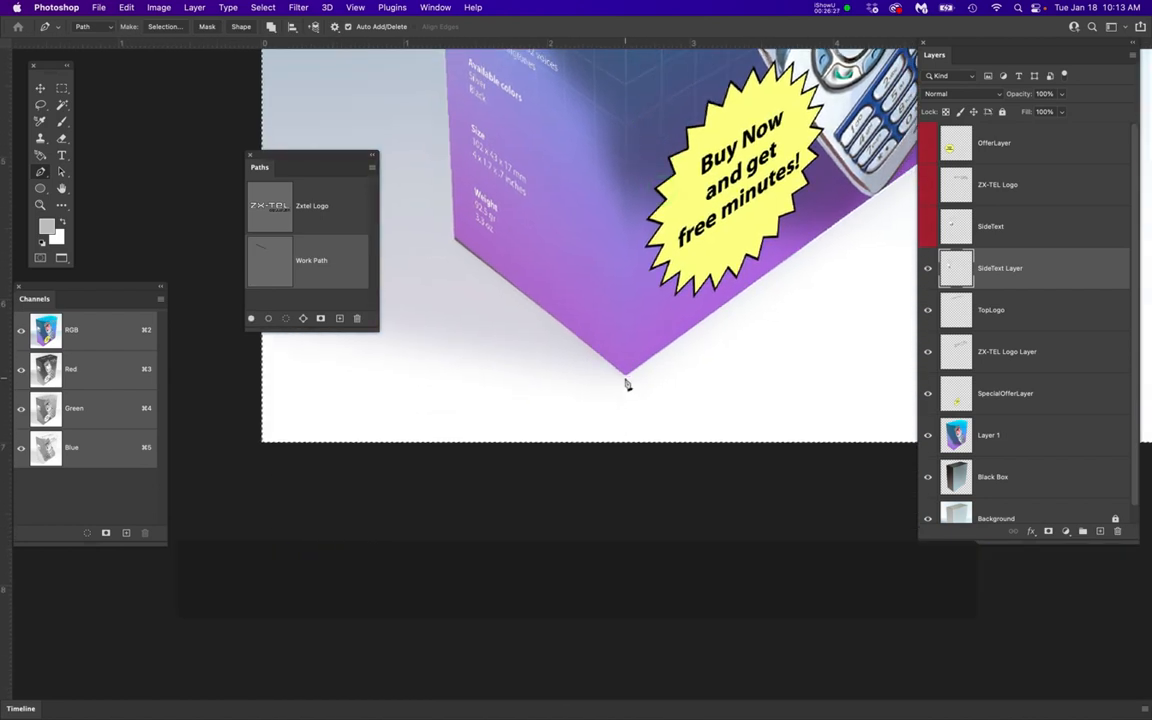
{"action": "left_click", "coordinate": [625, 381]}
{"action": "mouse_move", "coordinate": [532, 355]}
{"action": "left_mouse_down"}
{"action": "mouse_move", "coordinate": [514, 345]}
{"action": "mouse_move", "coordinate": [547, 362]}
{"action": "left_mouse_up"}
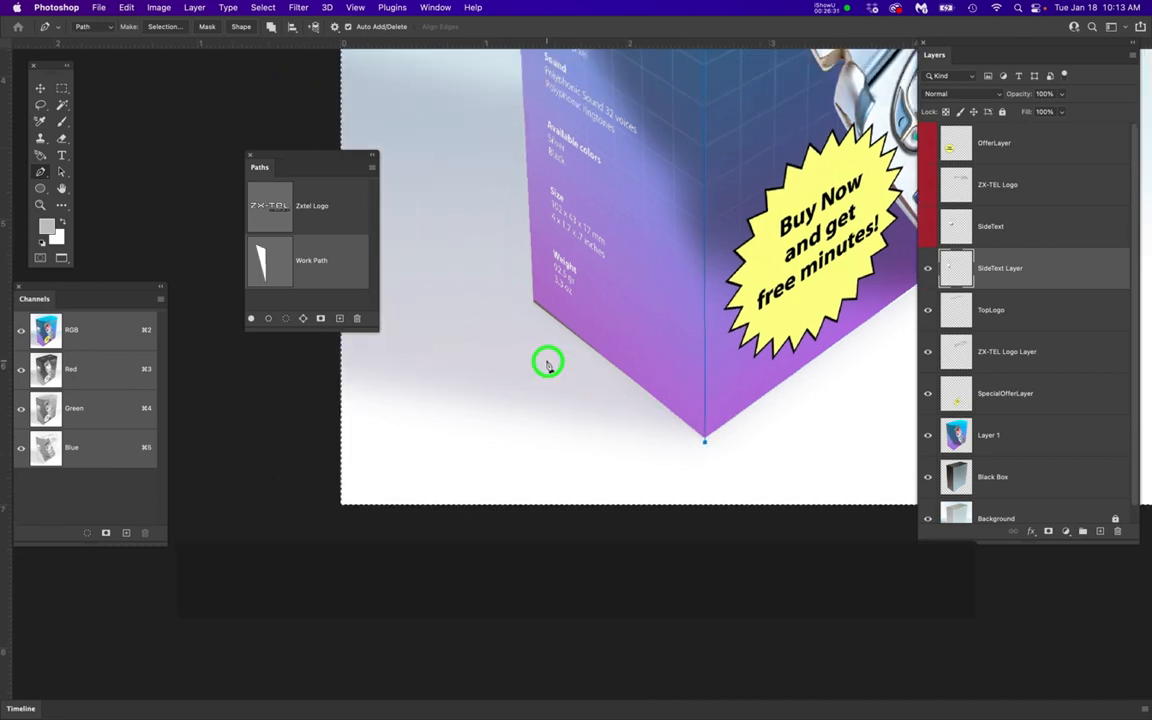
{"action": "scroll", "coordinate": [547, 362], "scroll_direction": "up", "scroll_amount": 2}
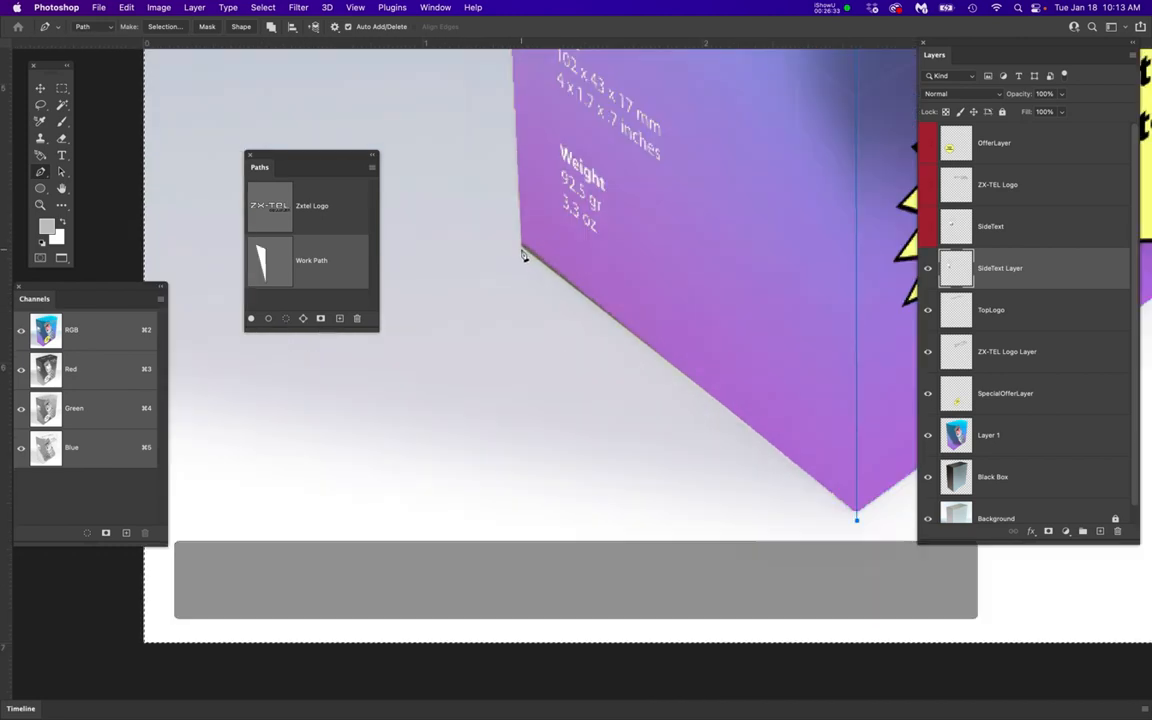
{"action": "left_click", "coordinate": [521, 249]}
{"action": "left_click_drag", "start_coordinate": [585, 214], "coordinate": [565, 565]}
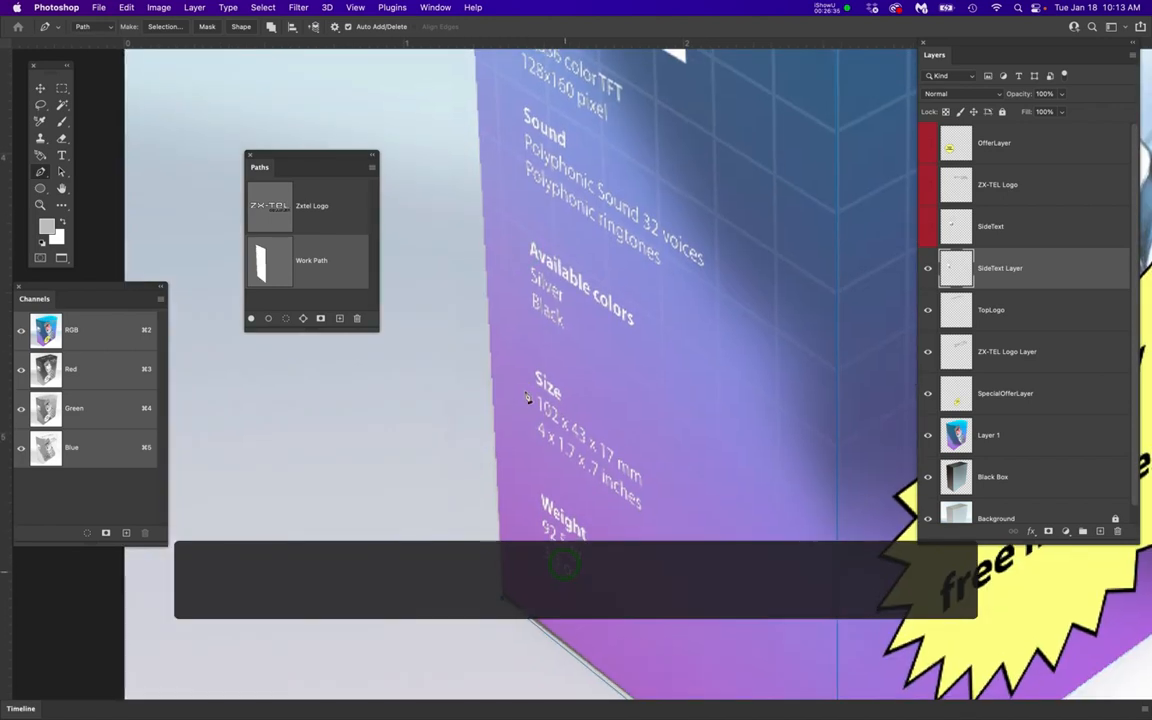
{"action": "scroll", "coordinate": [525, 387], "scroll_direction": "down", "scroll_amount": 2}
{"action": "left_click_drag", "start_coordinate": [586, 262], "coordinate": [640, 525]}
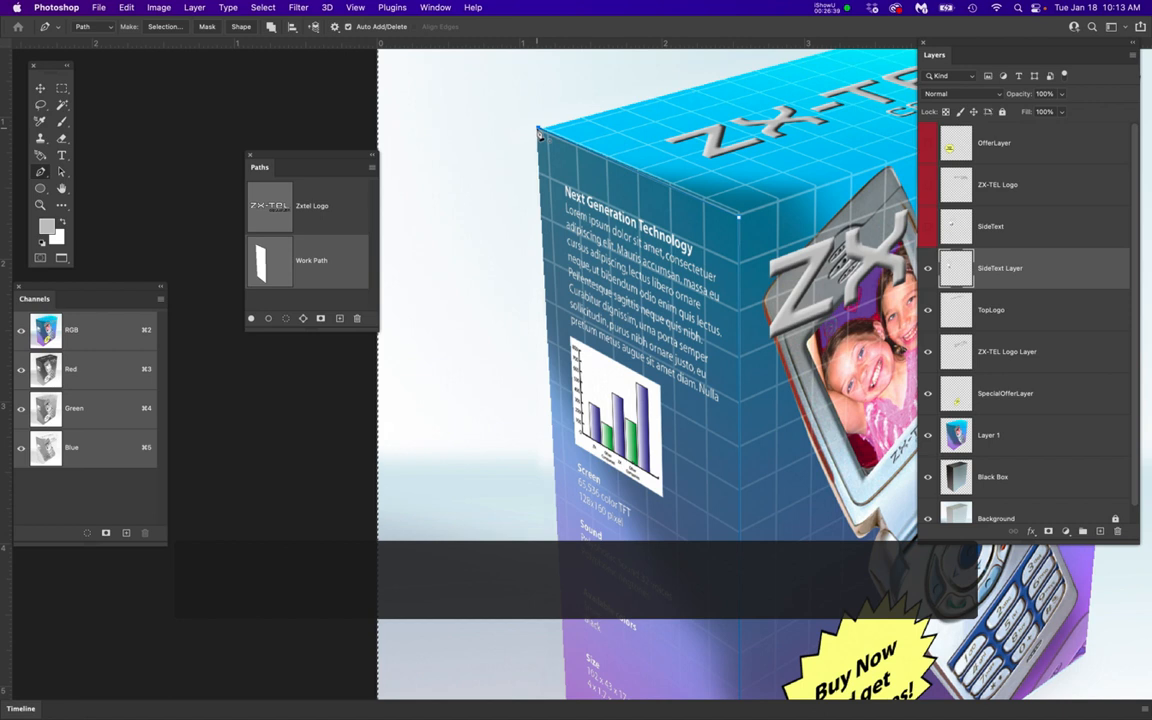
{"action": "left_click", "coordinate": [536, 131], "text": "shift"}
Save the work path under the name Side and save the document
{"action": "double_click", "coordinate": [318, 260]}
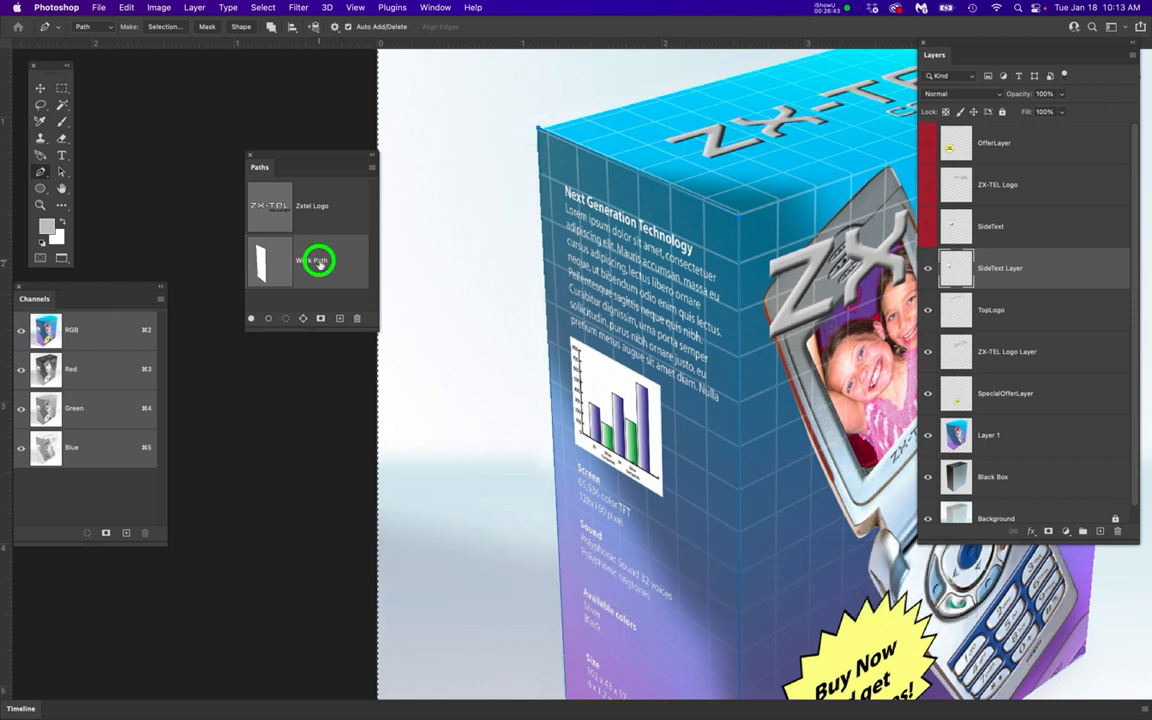
{"action": "type", "text": "S"}
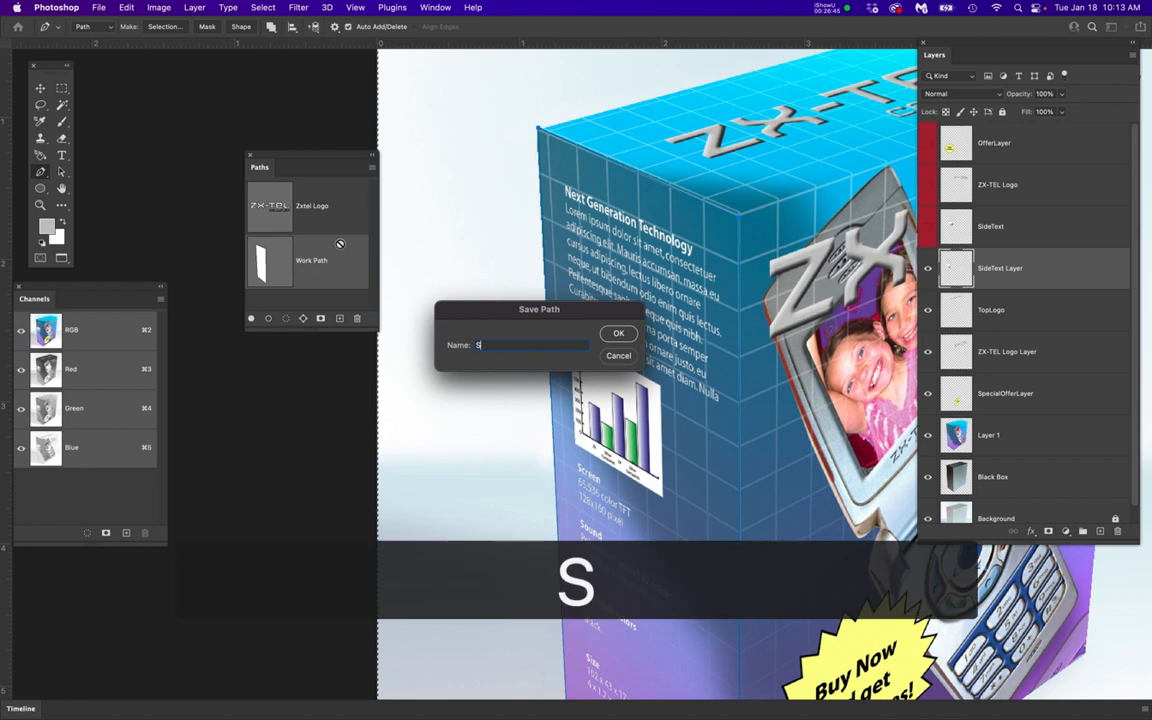
{"action": "type", "text": "ide"}
{"action": "key", "text": "Return"}
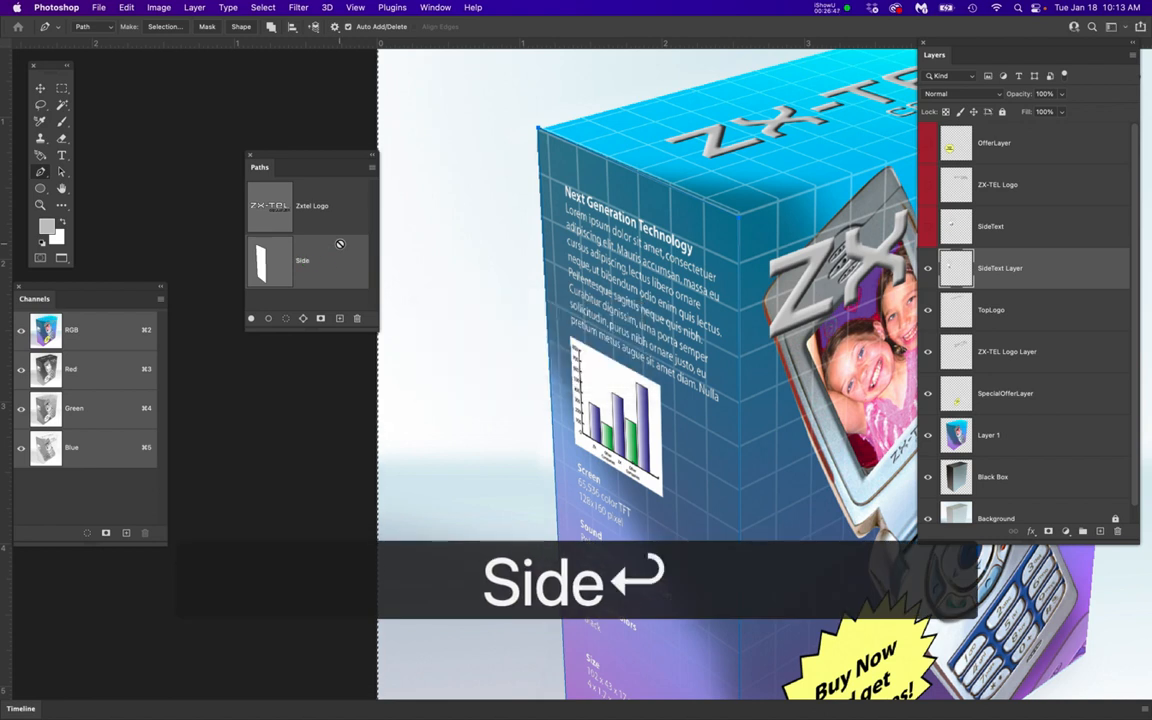
{"action": "key", "text": "super+s"}
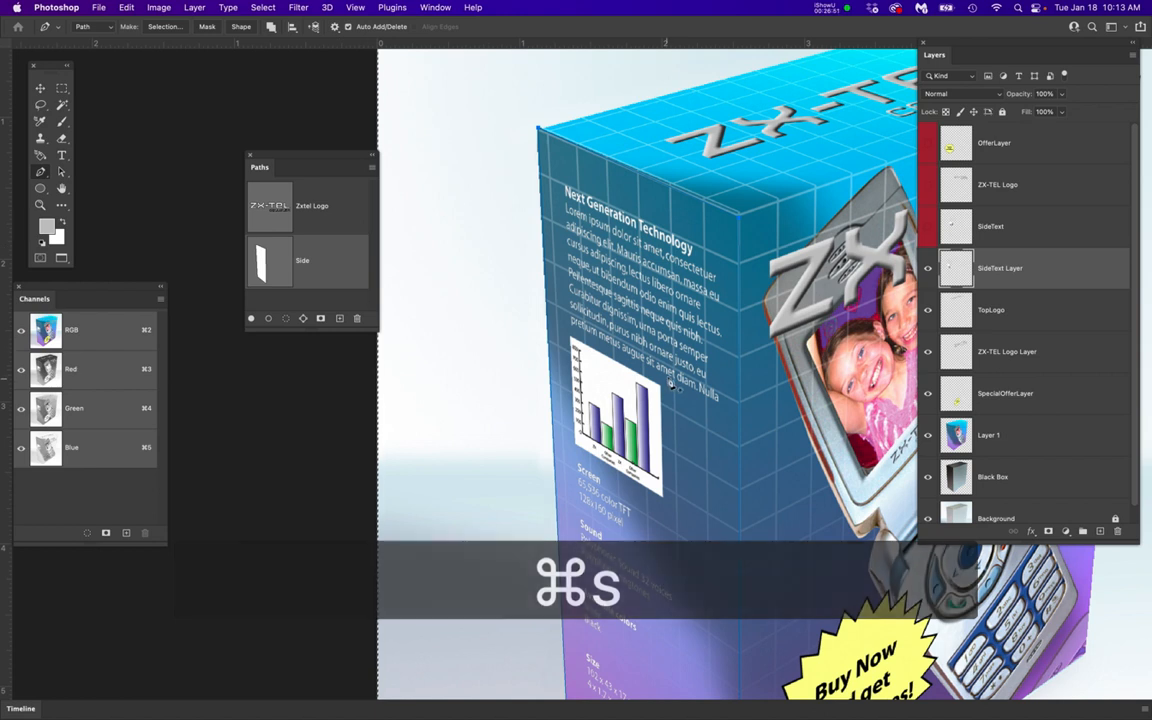
{"action": "scroll", "coordinate": [671, 380], "scroll_direction": "down", "scroll_amount": 5}
{"action": "left_click_drag", "start_coordinate": [731, 400], "coordinate": [645, 350]}
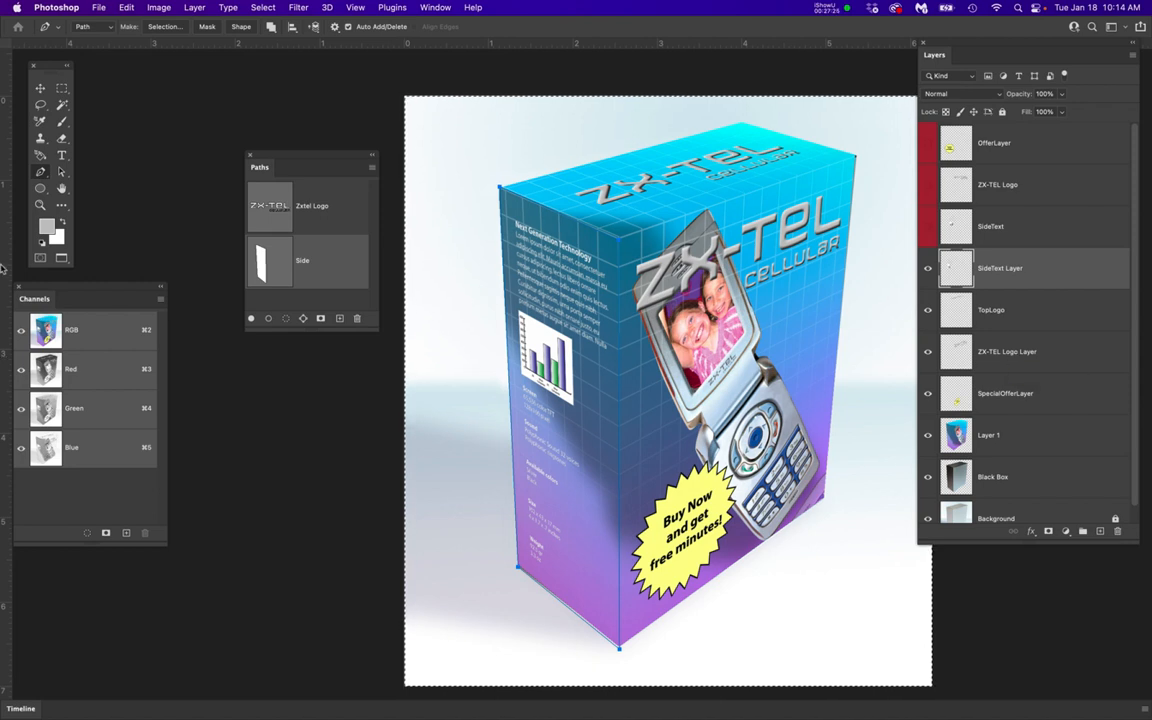
{"action": "mouse_move", "coordinate": [3, 240]}
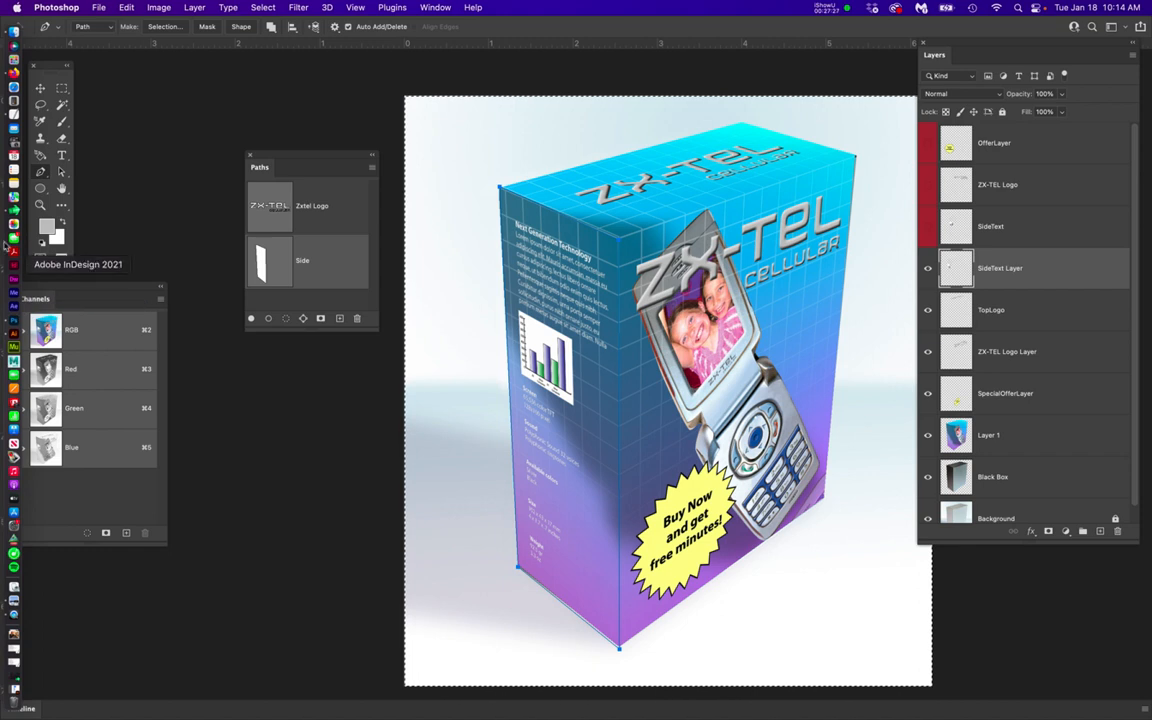
{"action": "right_click", "coordinate": [15, 205]}
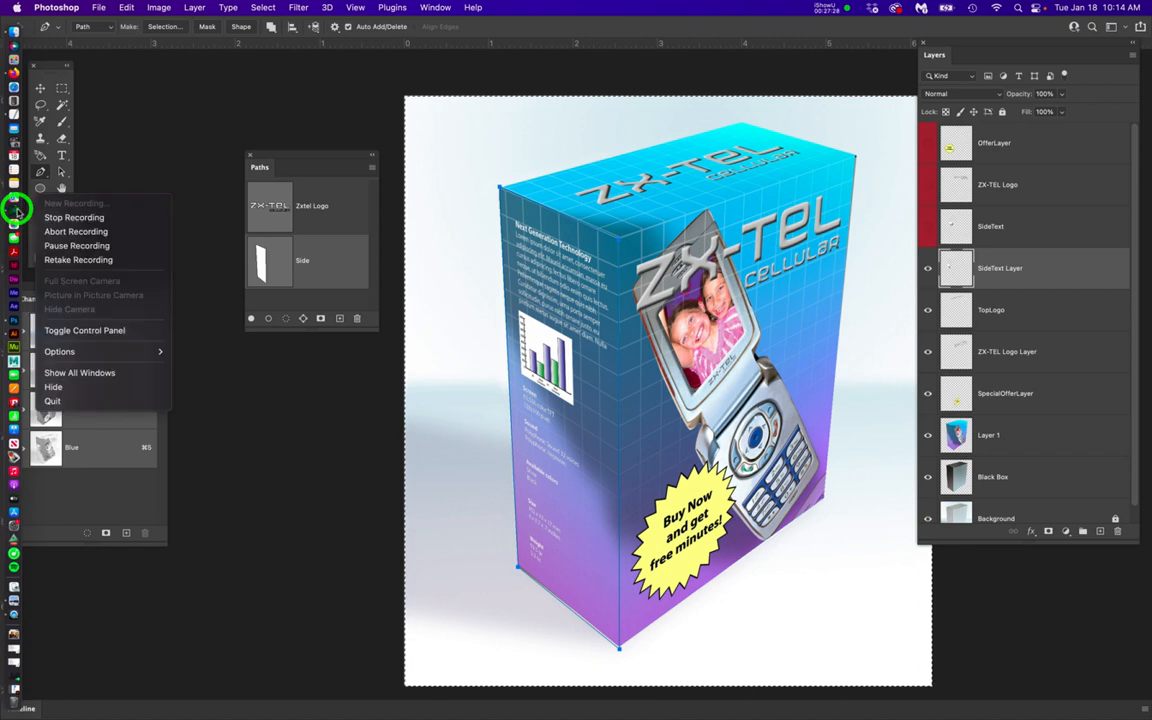
{"action": "left_click", "coordinate": [55, 249]}
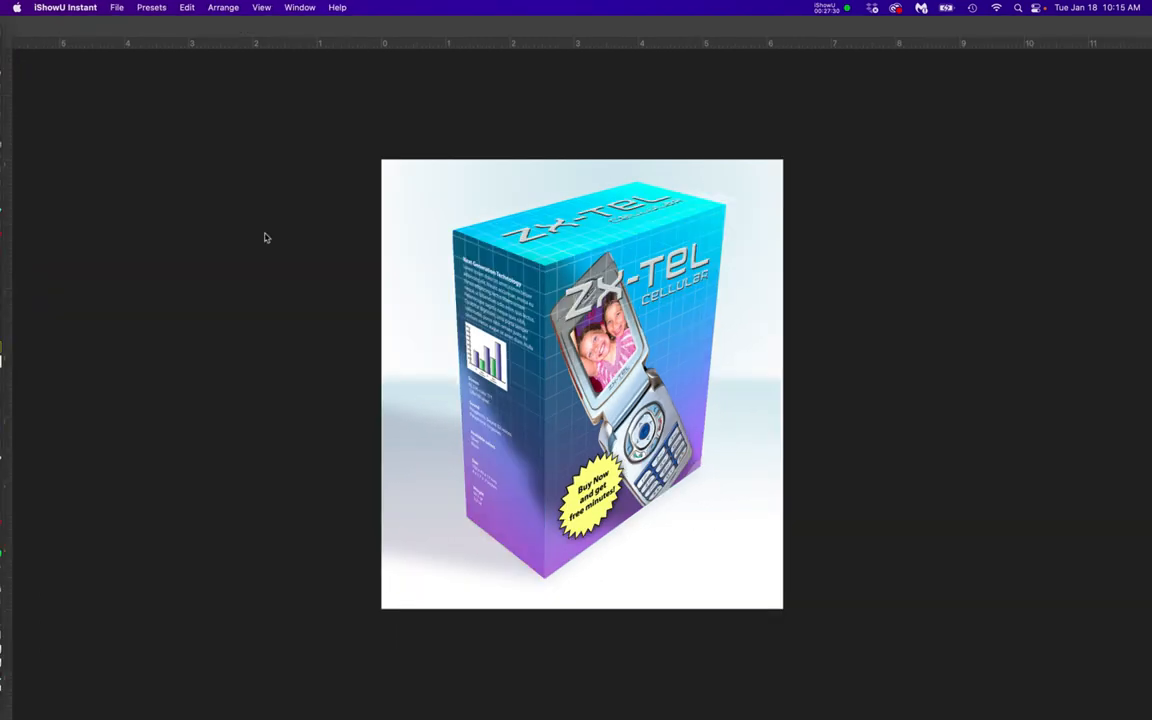
{"action": "left_click", "coordinate": [262, 237]}
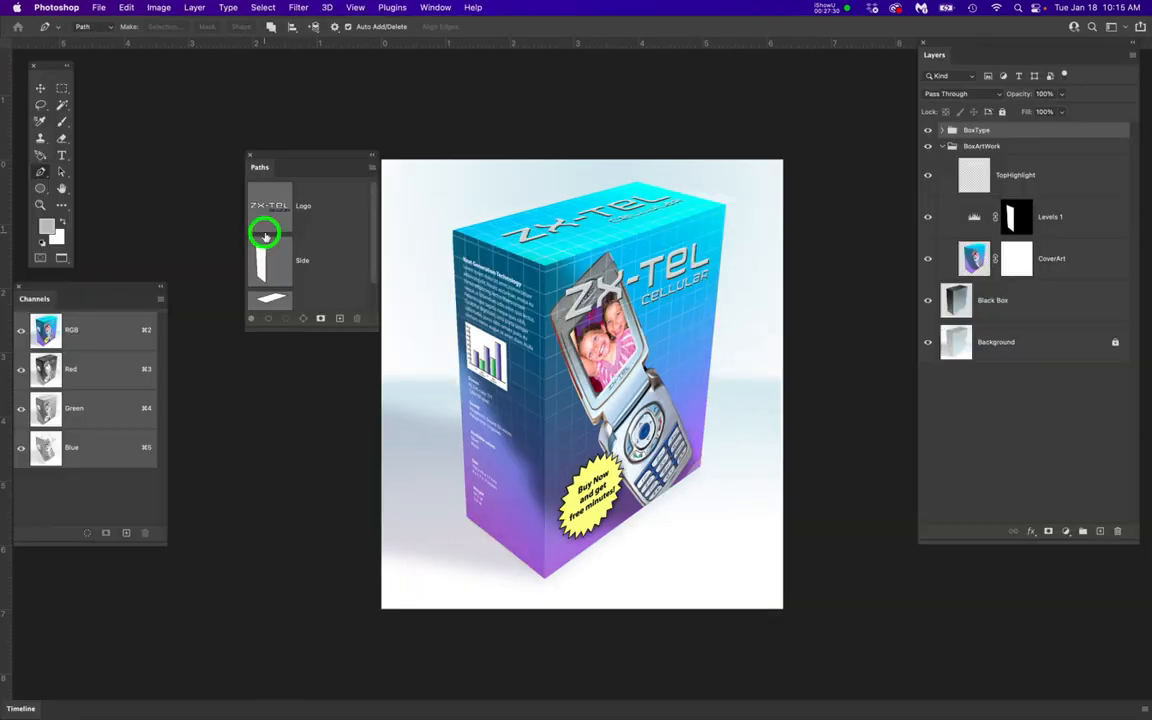
Examine the finished reference box with its BoxType group hidden and shown, and switch back to the working document
{"action": "scroll", "coordinate": [511, 327], "scroll_direction": "up", "scroll_amount": 5}
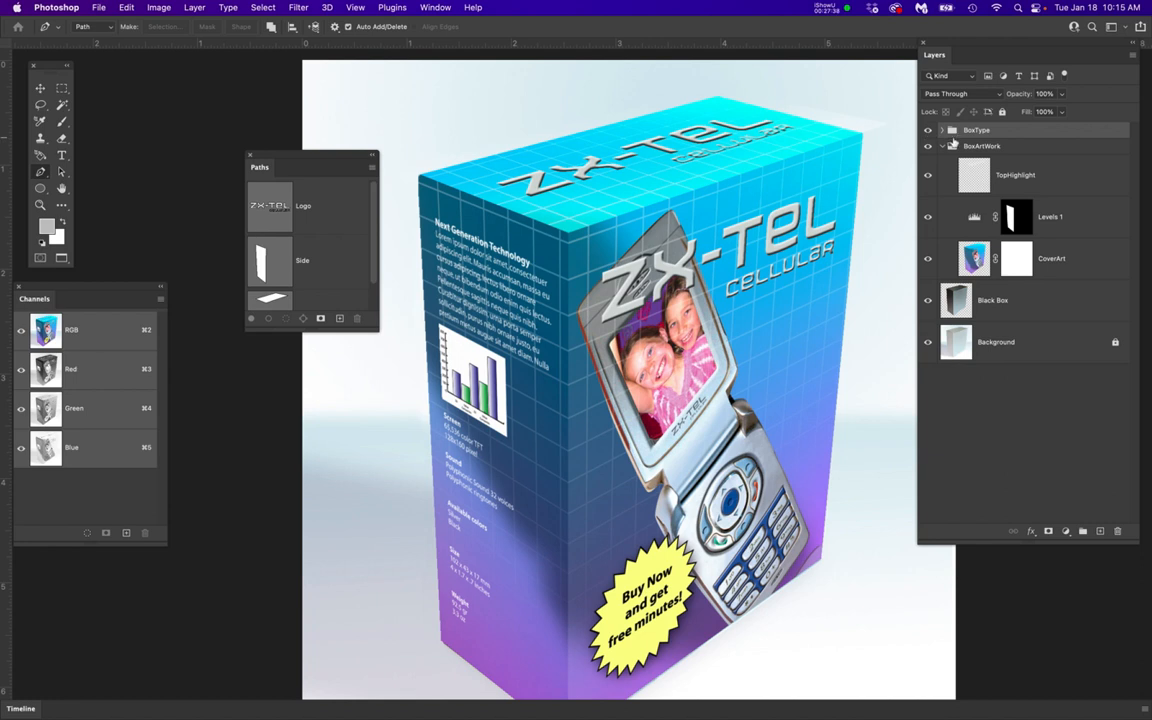
{"action": "left_click", "coordinate": [927, 130]}
{"action": "left_click", "coordinate": [927, 130]}
{"action": "left_click", "coordinate": [927, 130]}
{"action": "left_click", "coordinate": [927, 130]}
{"action": "key", "text": "super+grave"}
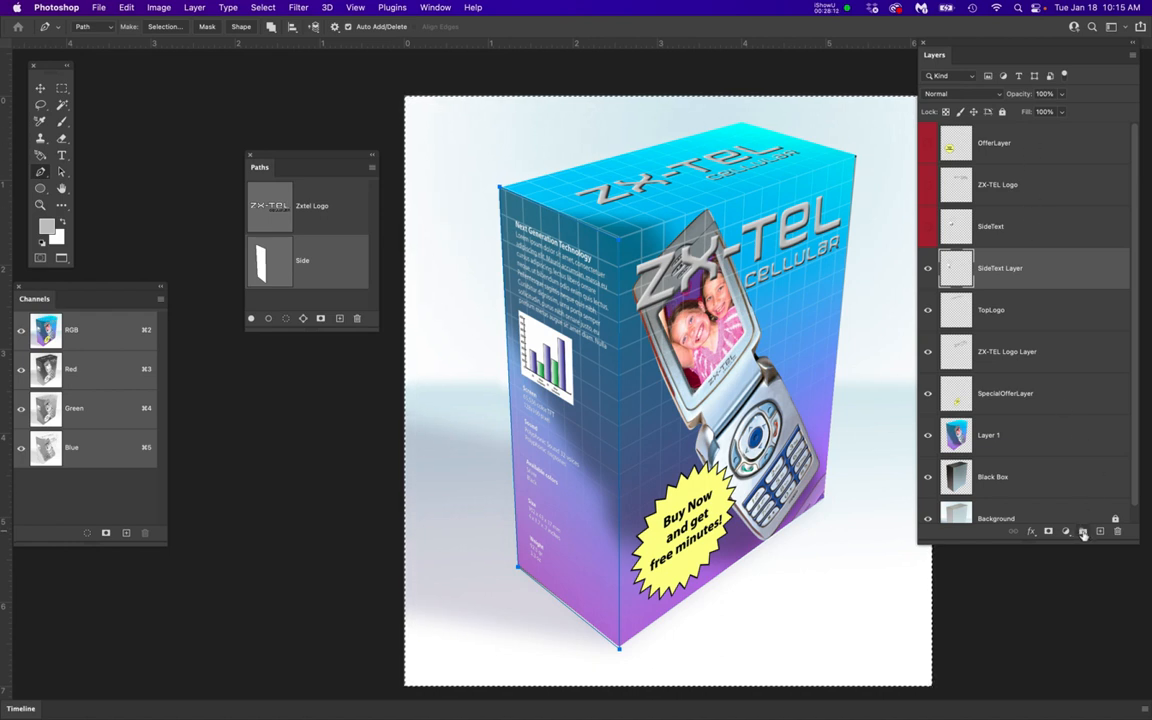
Group the OfferLayer, ZX-TEL Logo and SideText layers under the name PastedArtLayers and hide the group
{"action": "left_click", "coordinate": [1037, 143]}
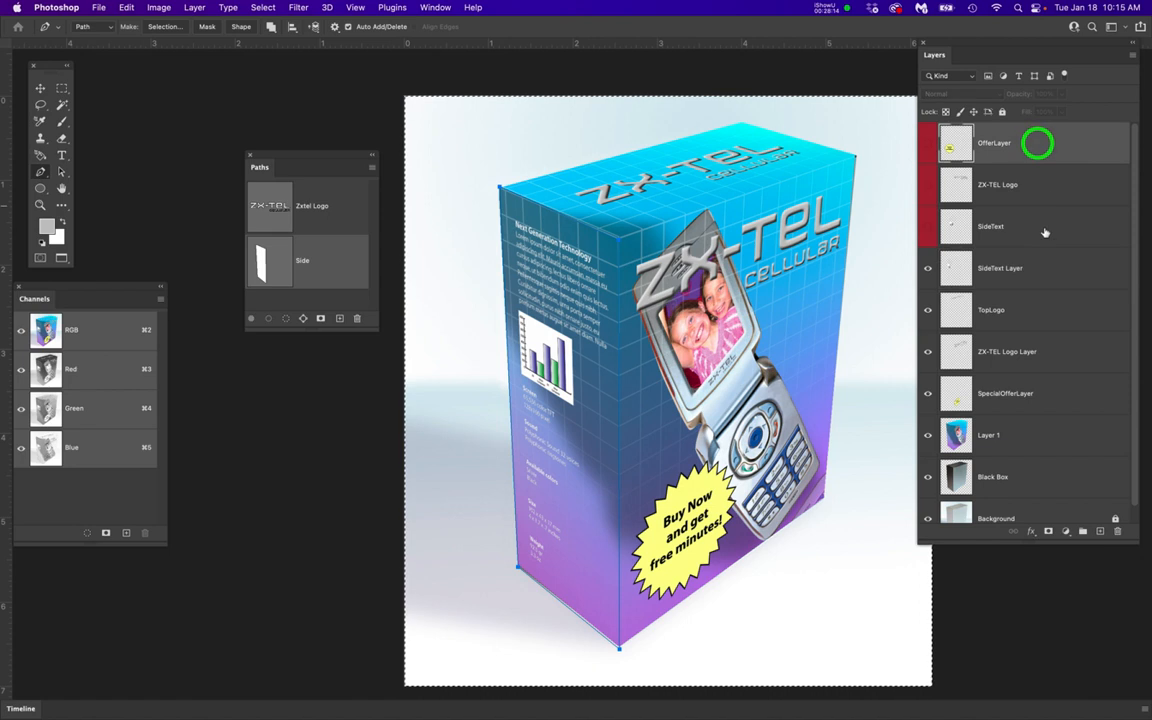
{"action": "left_click", "coordinate": [1030, 228], "text": "shift"}
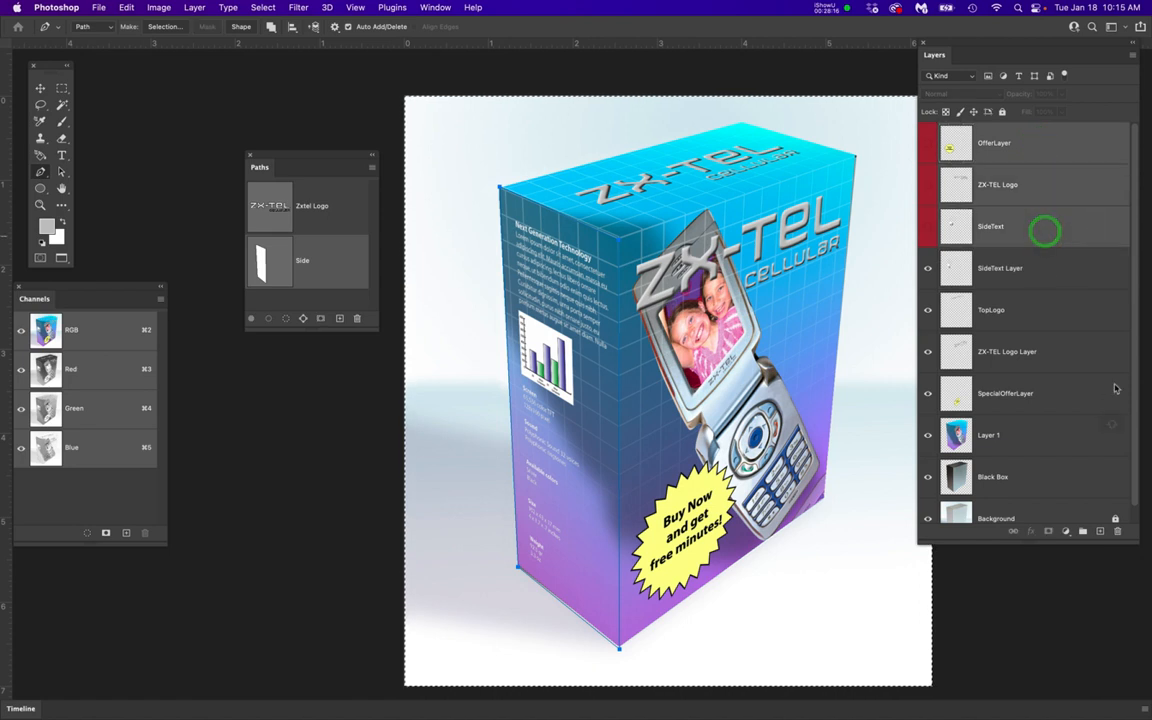
{"action": "left_click", "coordinate": [1083, 533]}
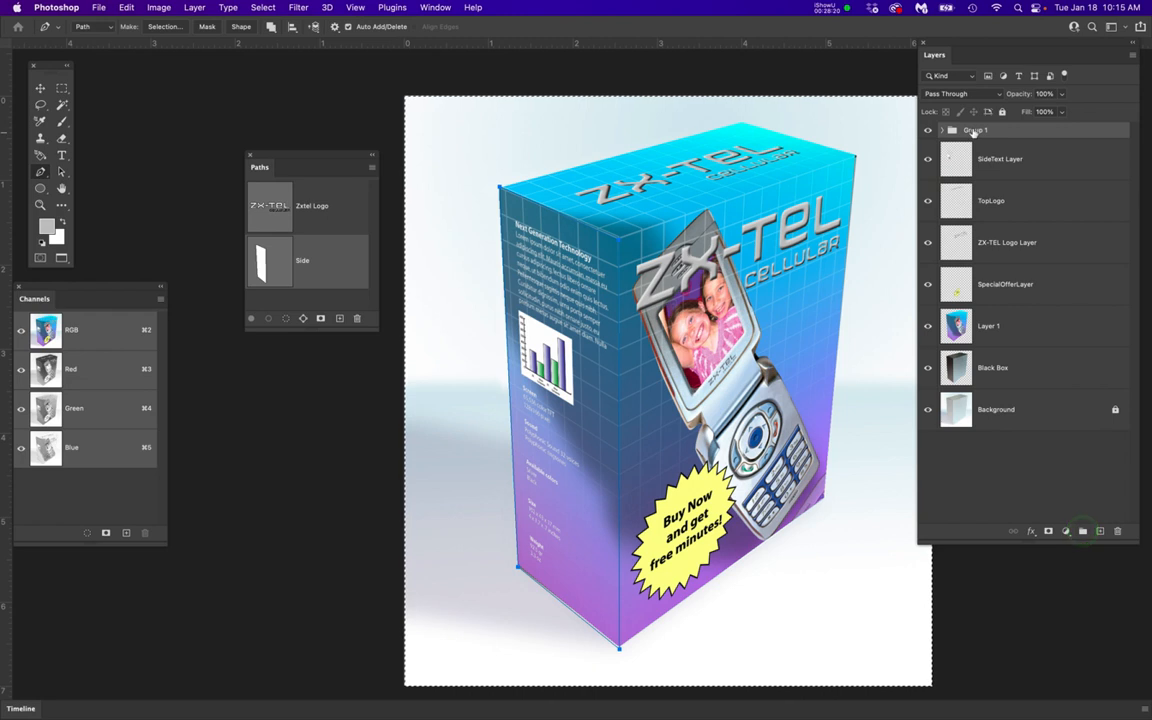
{"action": "double_click", "coordinate": [975, 131]}
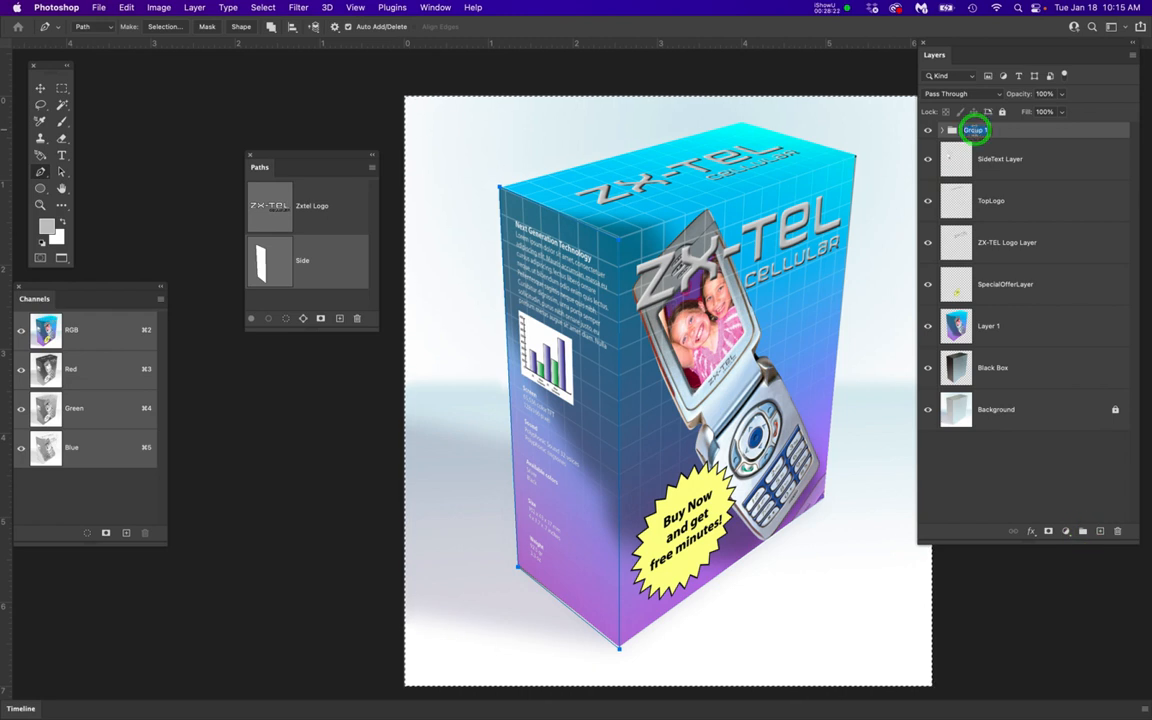
{"action": "type", "text": "Paste"}
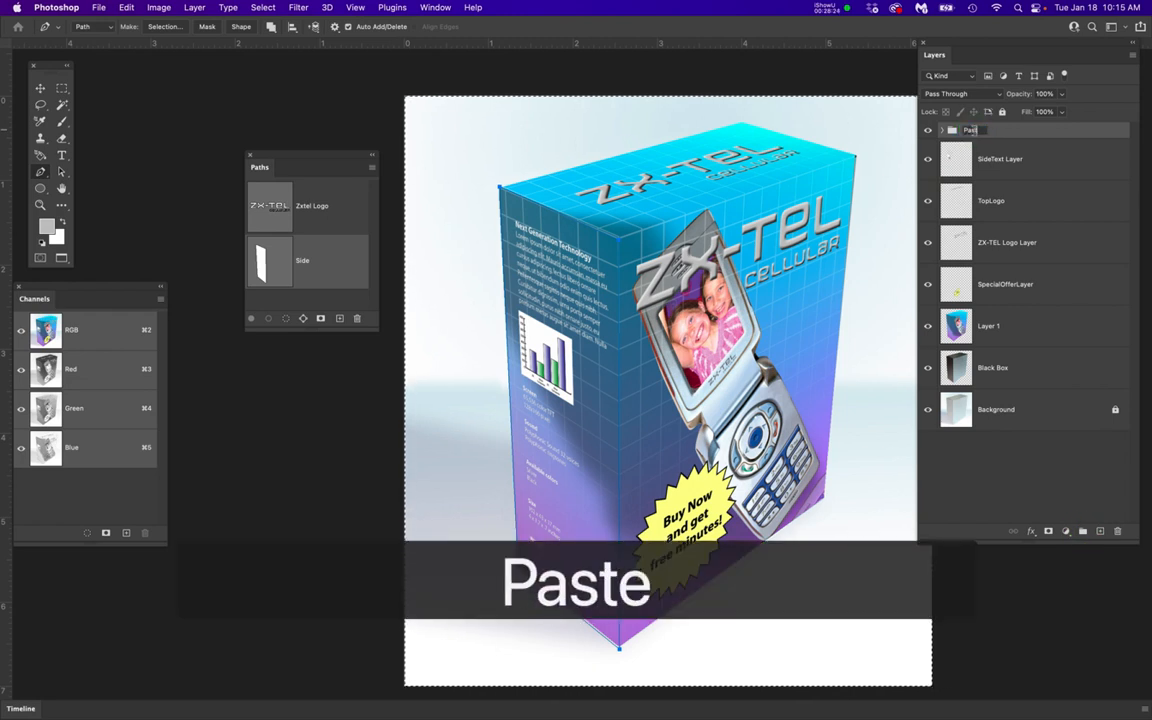
{"action": "type", "text": "dAr"}
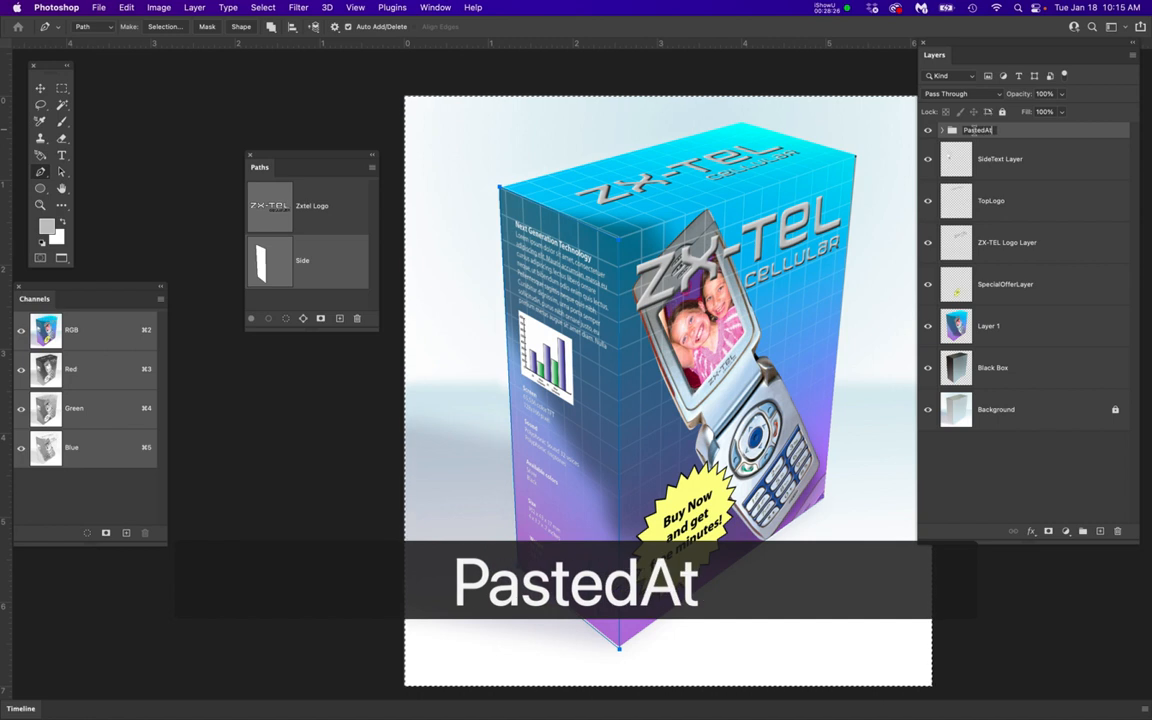
{"action": "type", "text": "tLayers"}
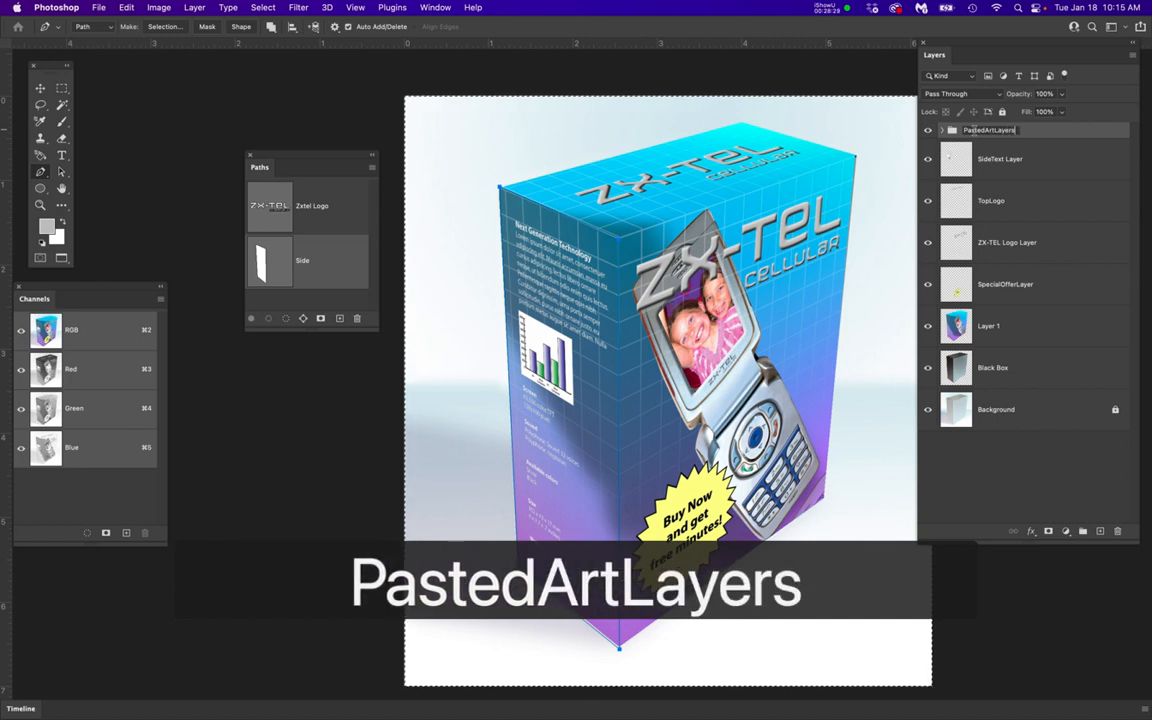
{"action": "key", "text": "Return"}
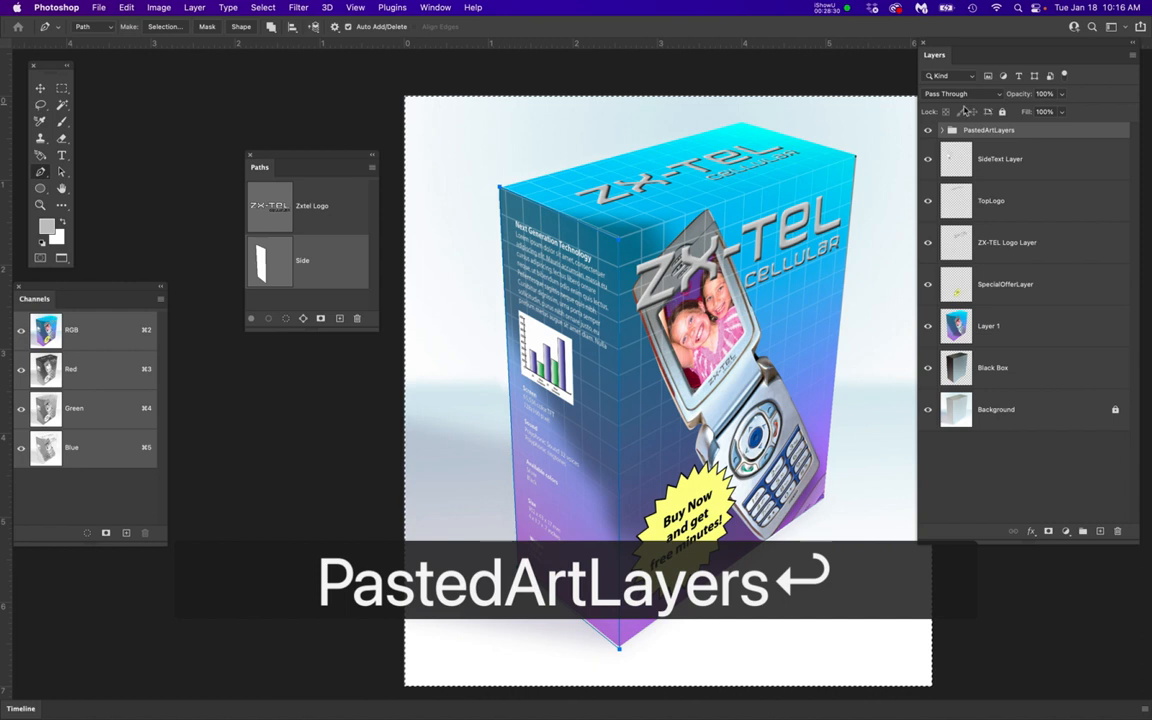
{"action": "left_click", "coordinate": [927, 131]}
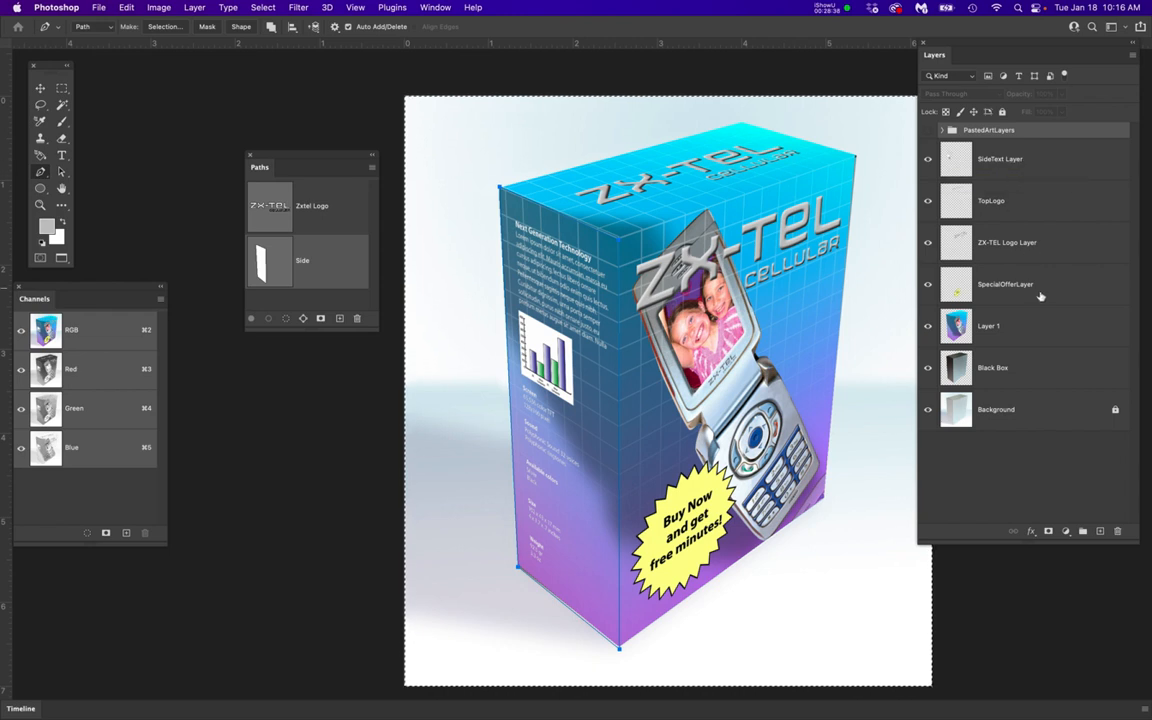
Check SideText Layer, TopLogo, ZX-TEL Logo Layer and SpecialOfferLayer by hiding each one in turn and showing them all again
{"action": "left_click", "coordinate": [928, 159]}
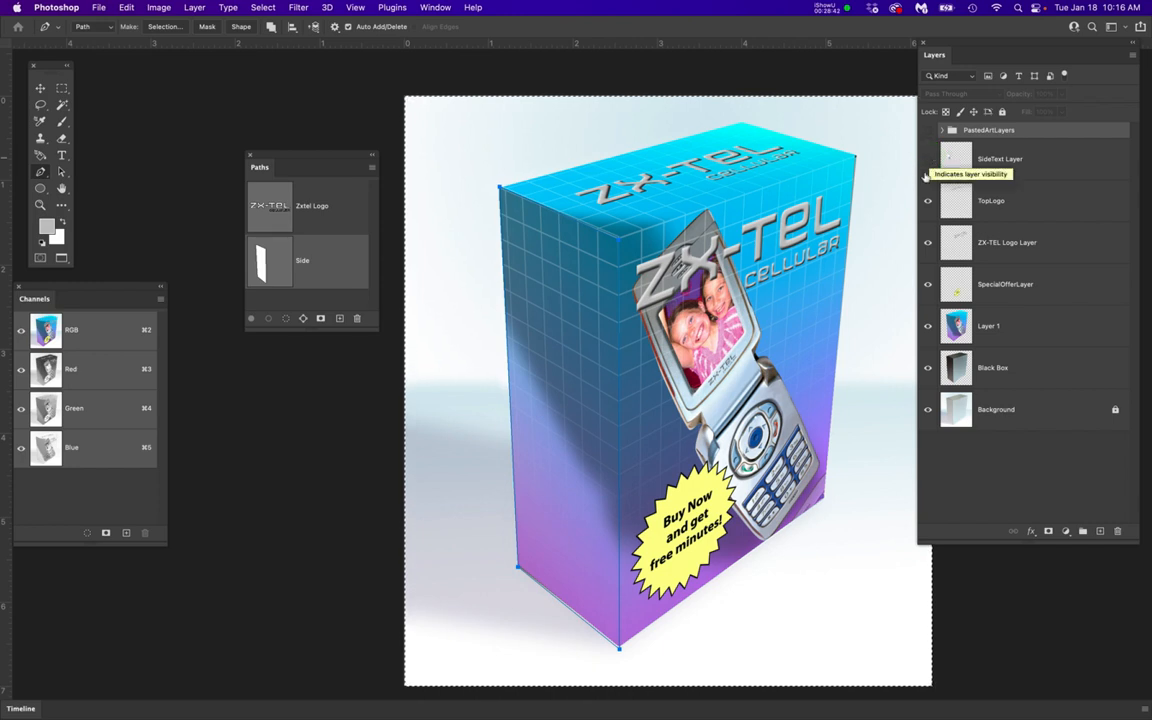
{"action": "left_click", "coordinate": [928, 201]}
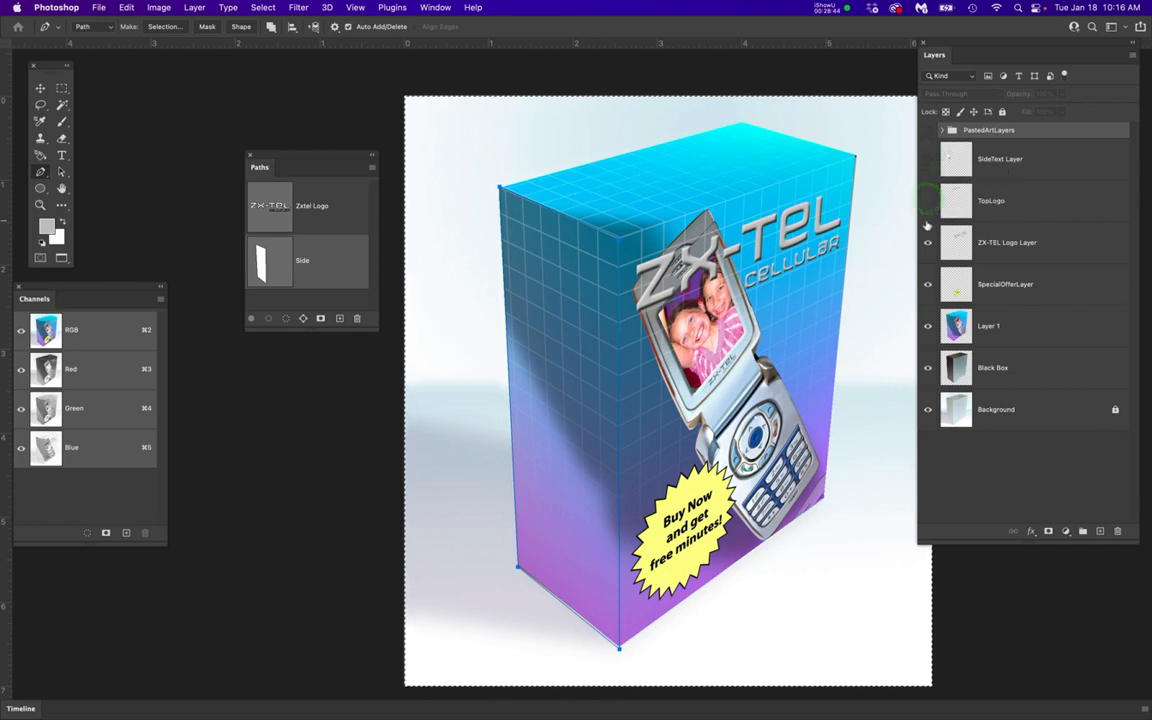
{"action": "left_click", "coordinate": [929, 244]}
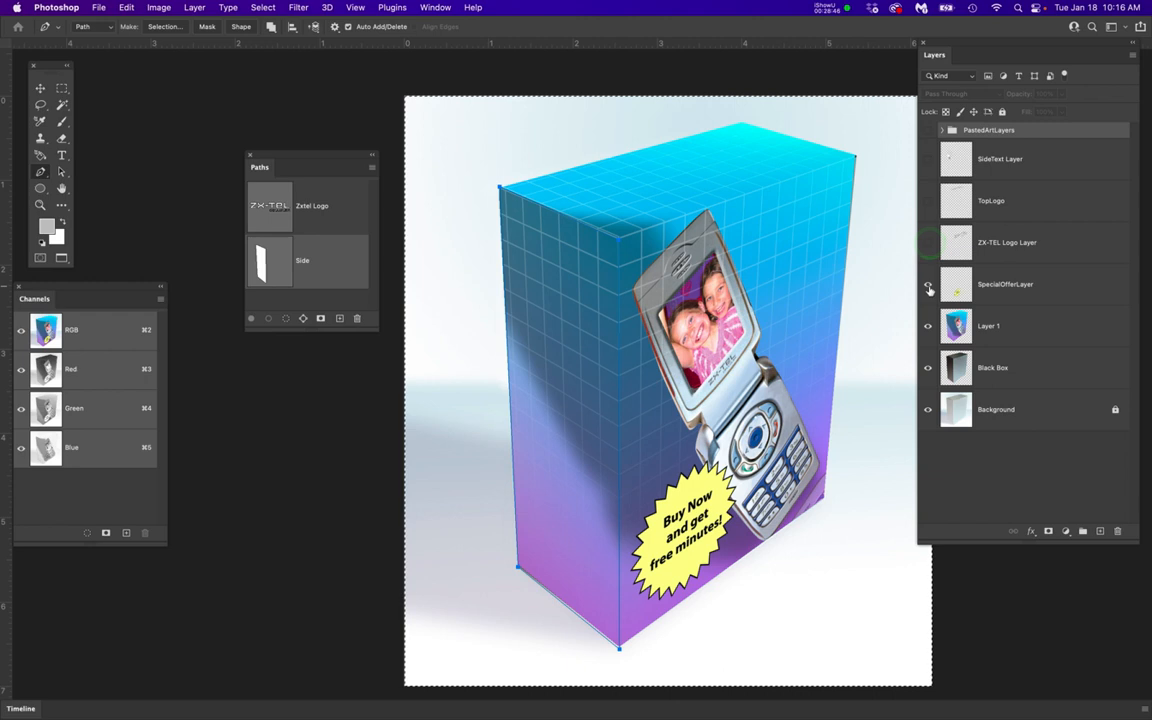
{"action": "left_click", "coordinate": [928, 285]}
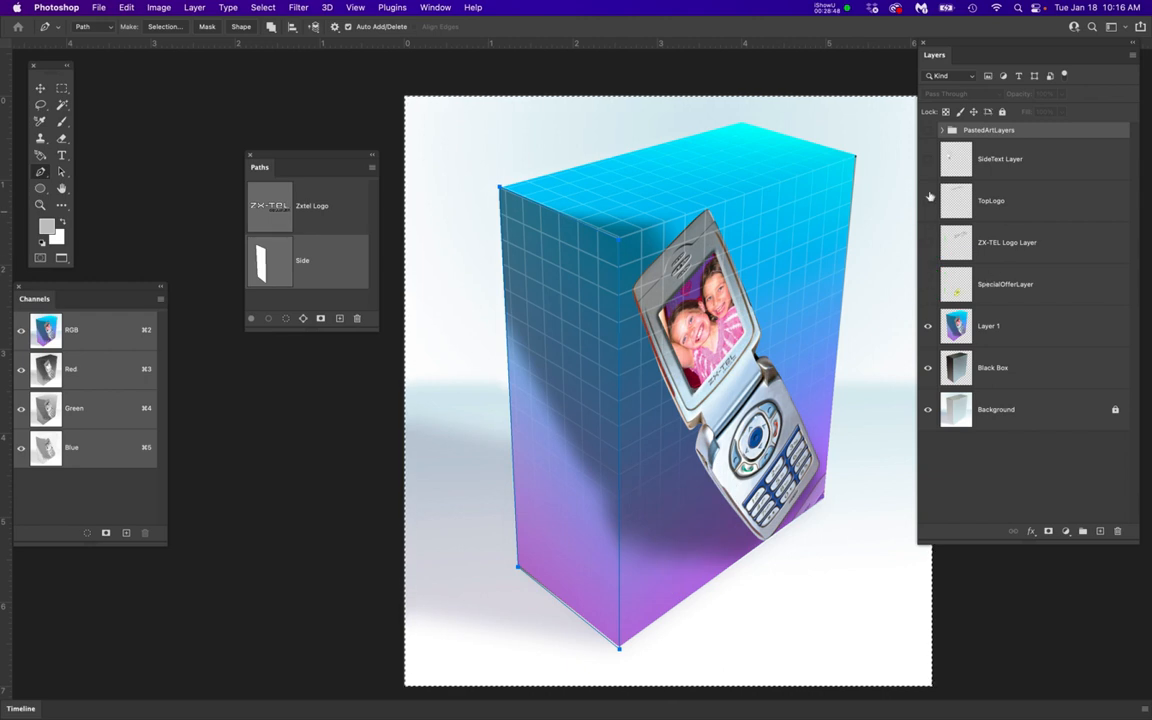
{"action": "left_click_drag", "start_coordinate": [925, 160], "coordinate": [928, 288]}
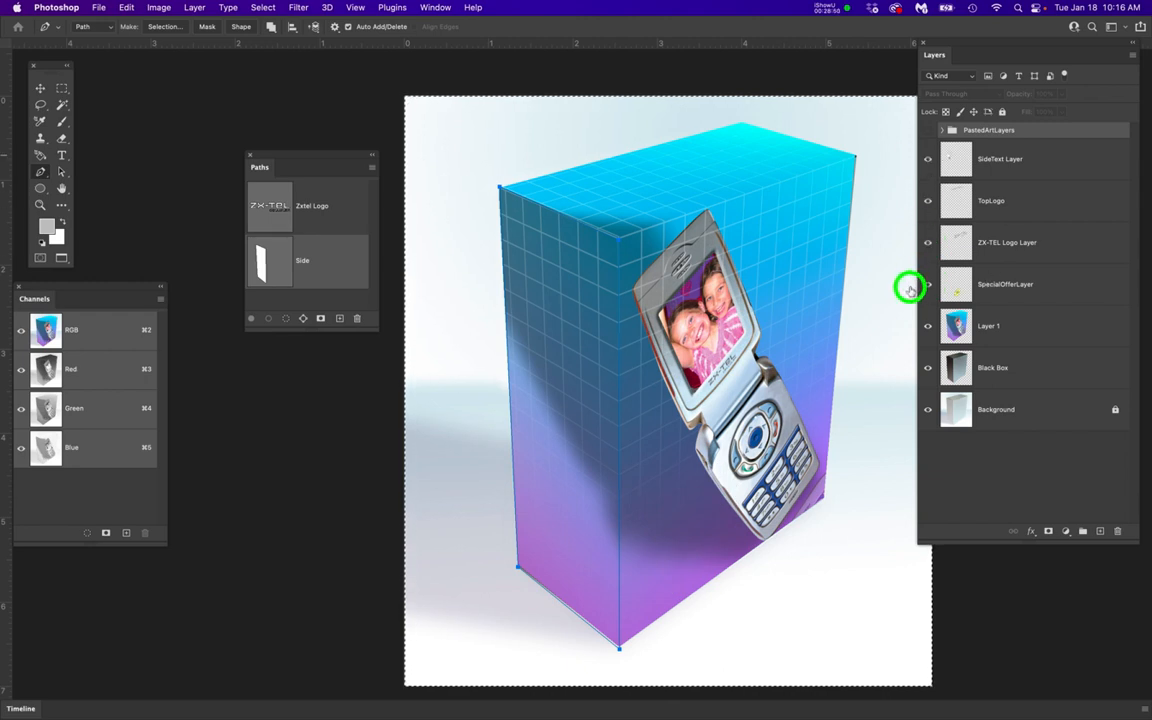
Group the four layers from SpecialOfferLayer up to SideText Layer and name the group ArtLayer
{"action": "left_click", "coordinate": [1062, 289]}
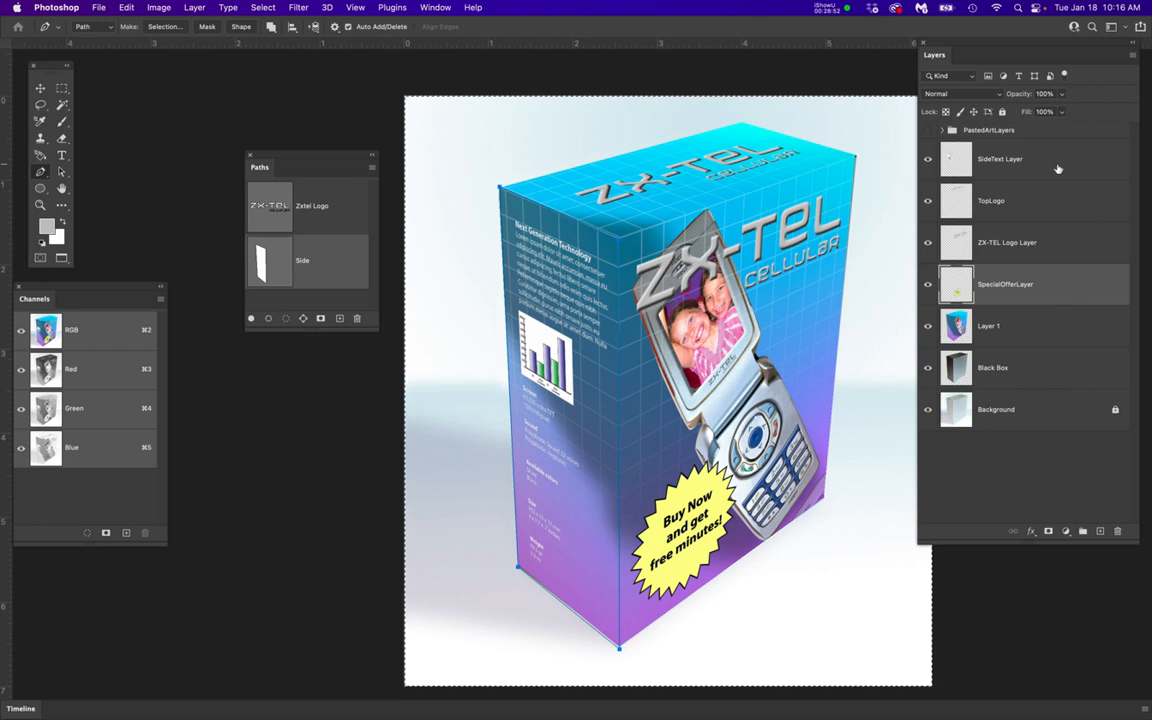
{"action": "left_click", "coordinate": [1058, 163], "text": "shift"}
{"action": "left_click", "coordinate": [1082, 531]}
{"action": "double_click", "coordinate": [975, 146]}
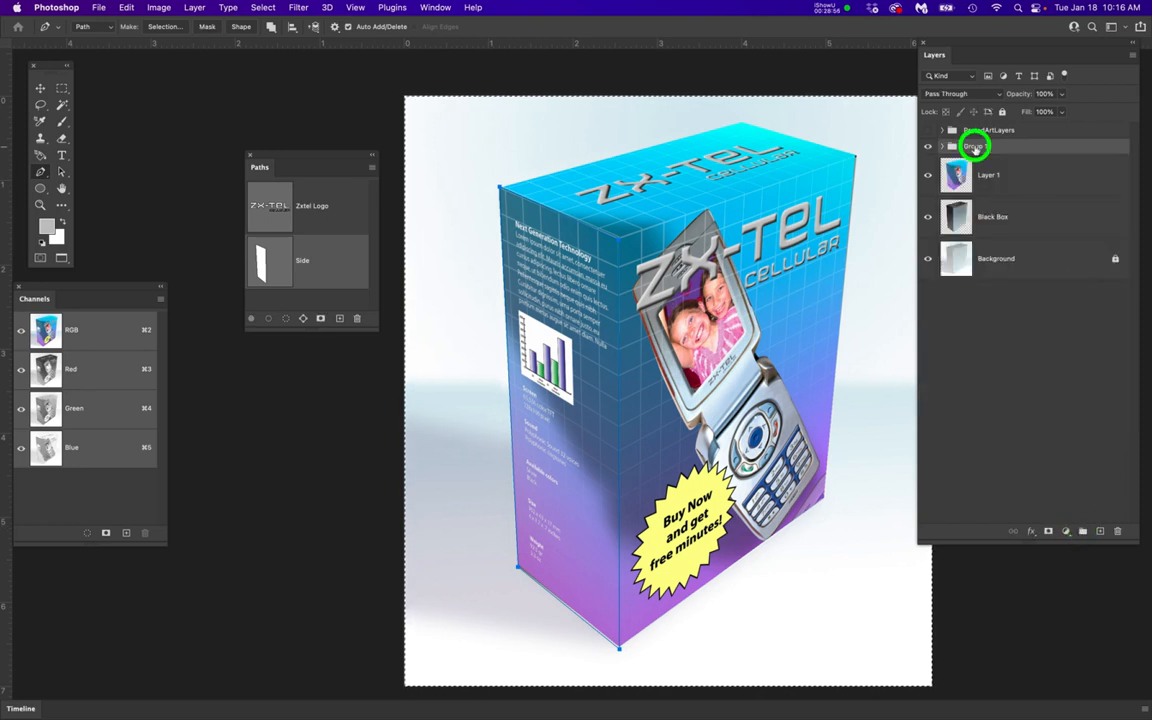
{"action": "type", "text": "A"}
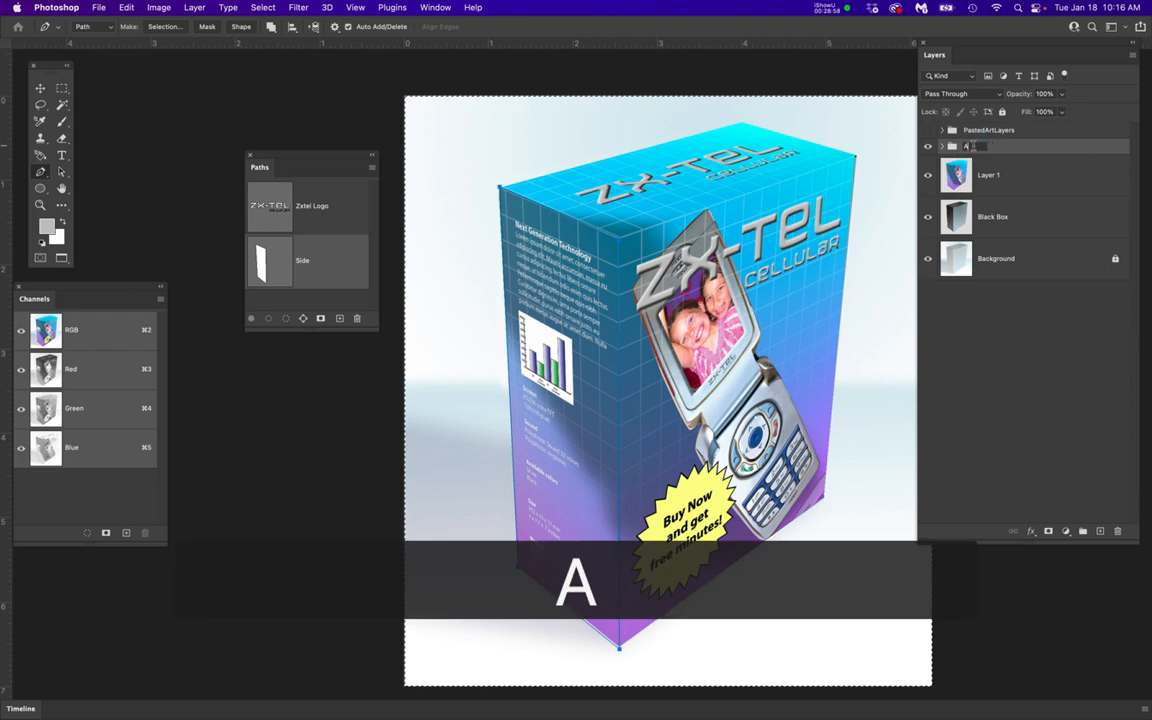
{"action": "type", "text": "rtLayer"}
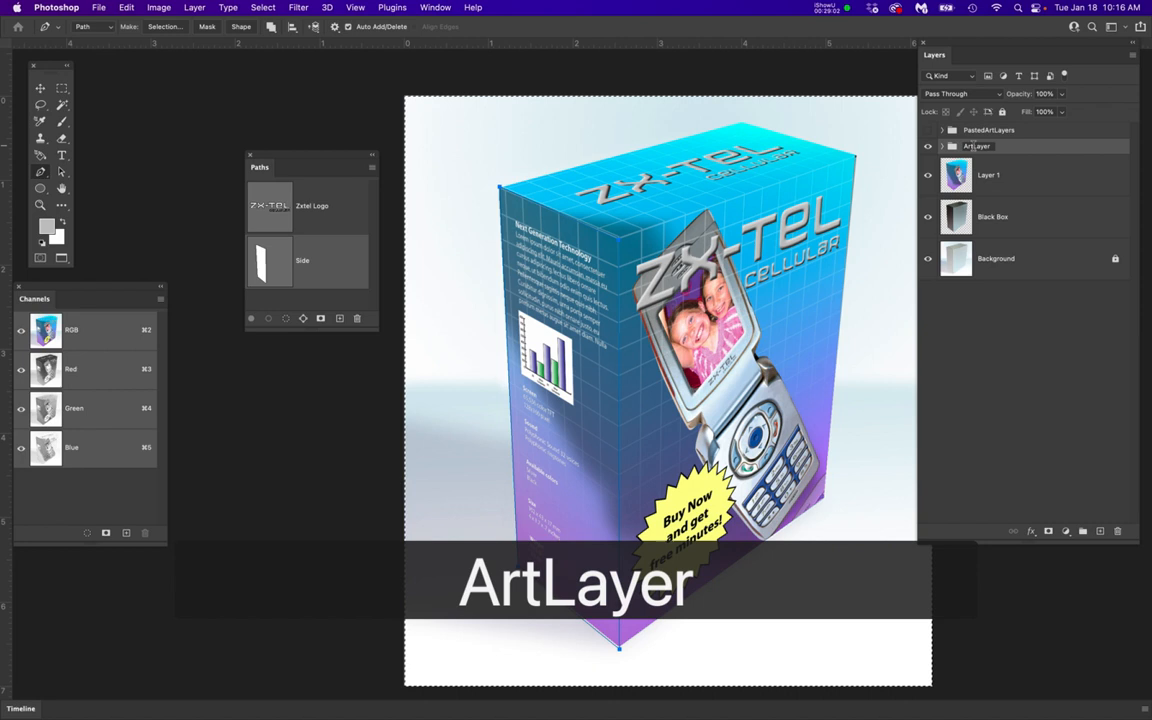
{"action": "key", "text": "Return"}
Hide the Black Box layer and check the Background layer by toggling its visibility off and on
{"action": "left_click", "coordinate": [1045, 176]}
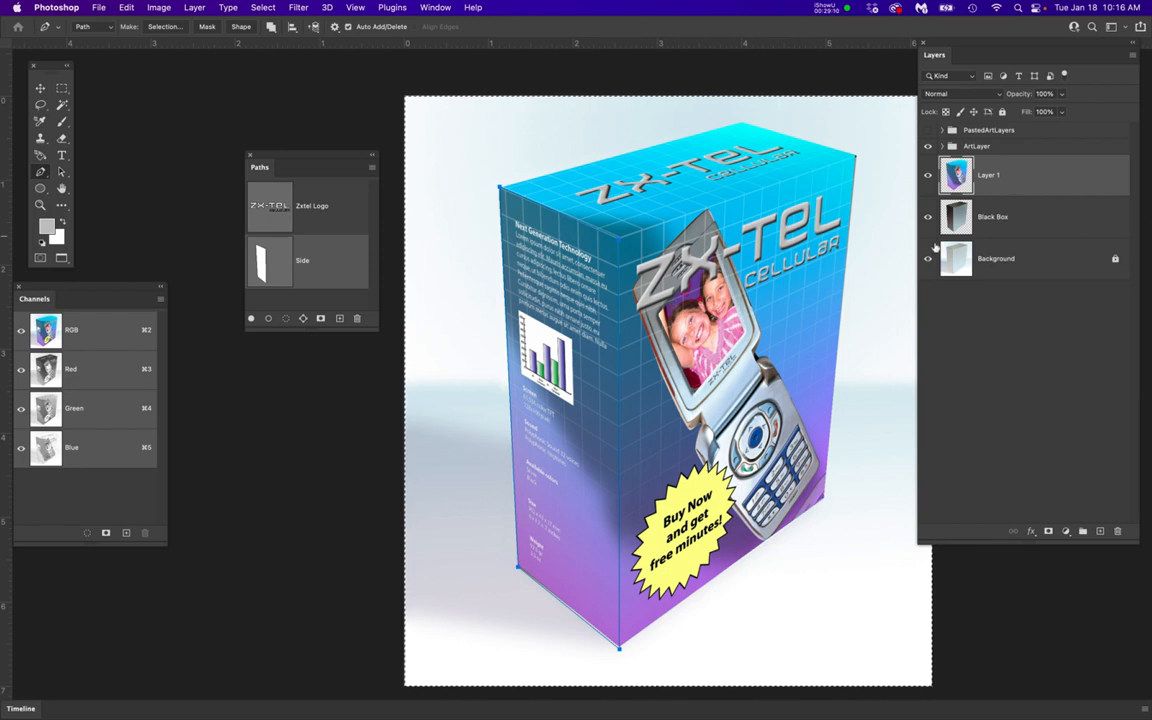
{"action": "left_click", "coordinate": [926, 218]}
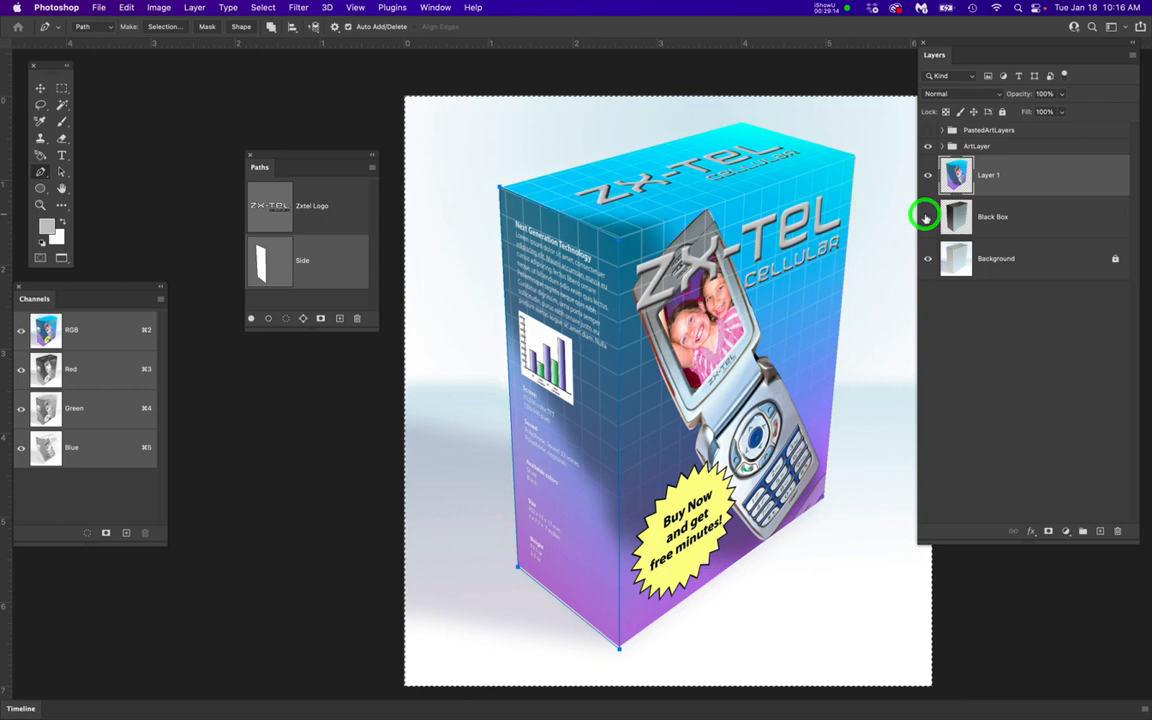
{"action": "left_click", "coordinate": [926, 218]}
{"action": "left_click", "coordinate": [927, 260]}
{"action": "left_click", "coordinate": [927, 260]}
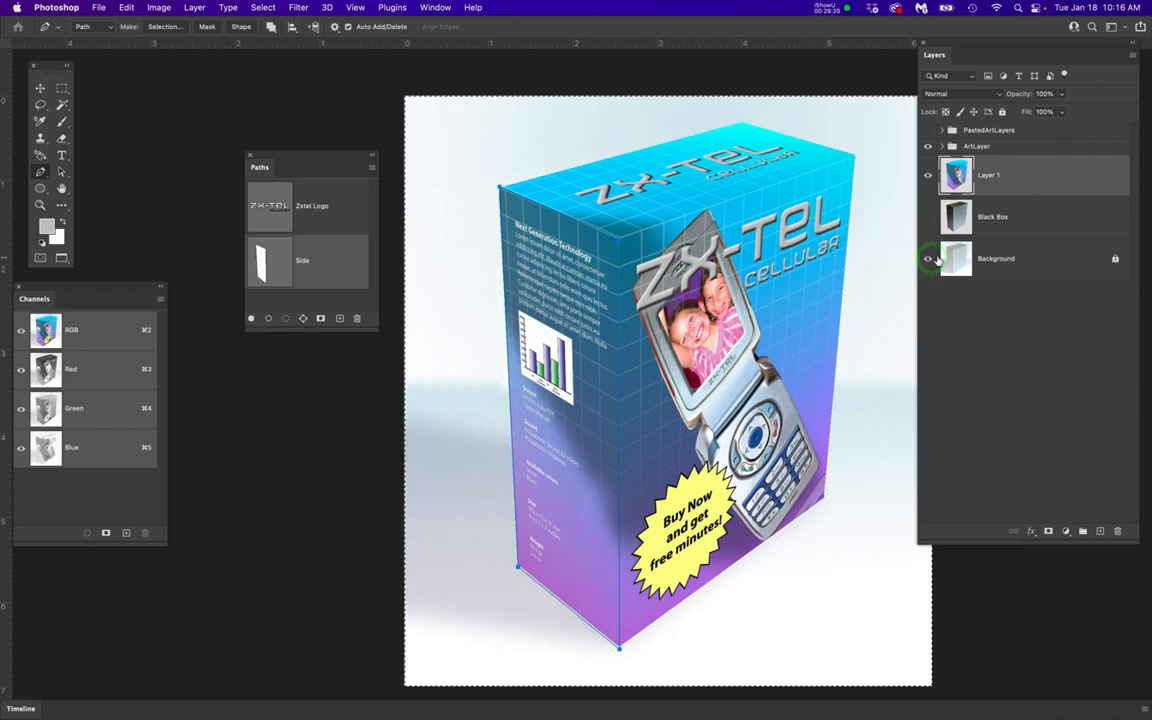
Try adding a Levels adjustment above Layer 1 while the Side path is active
{"action": "left_click", "coordinate": [1043, 177]}
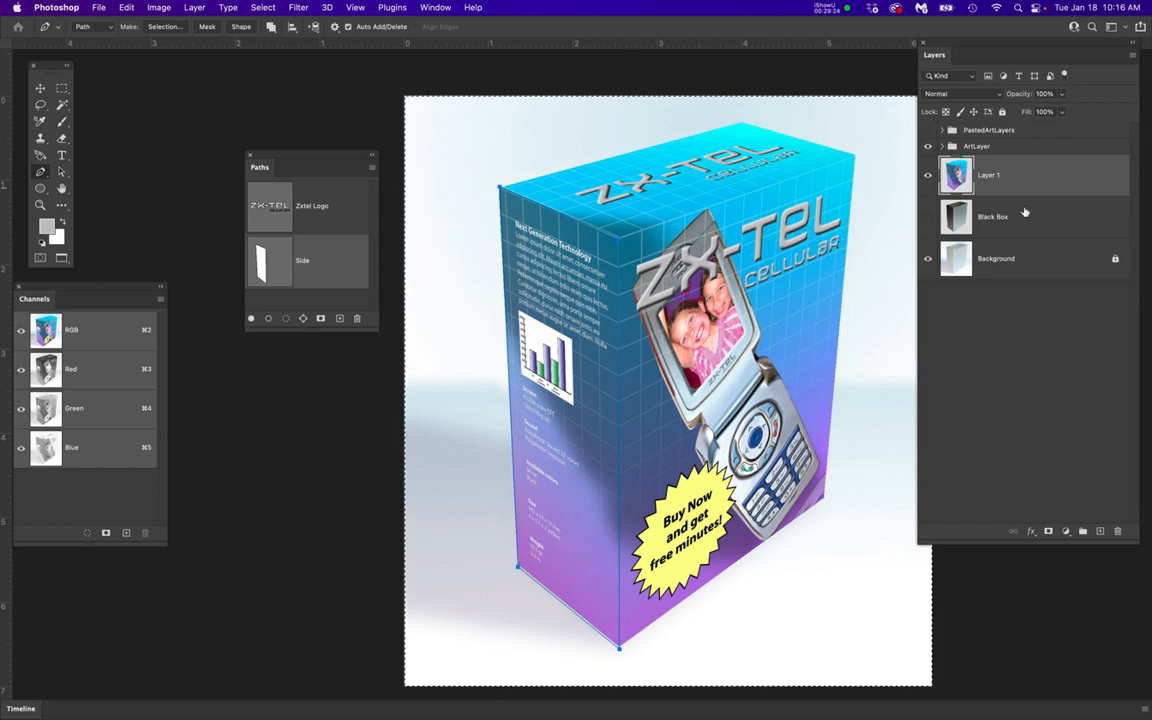
{"action": "left_click", "coordinate": [1062, 177]}
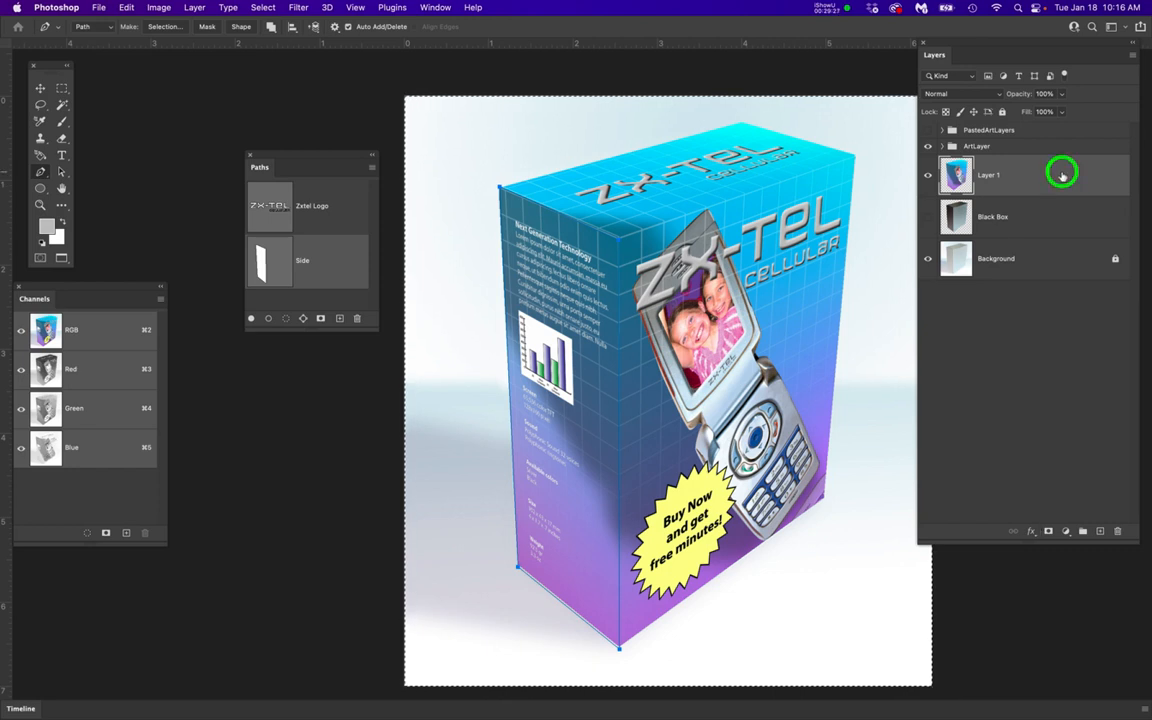
{"action": "left_click", "coordinate": [1066, 532]}
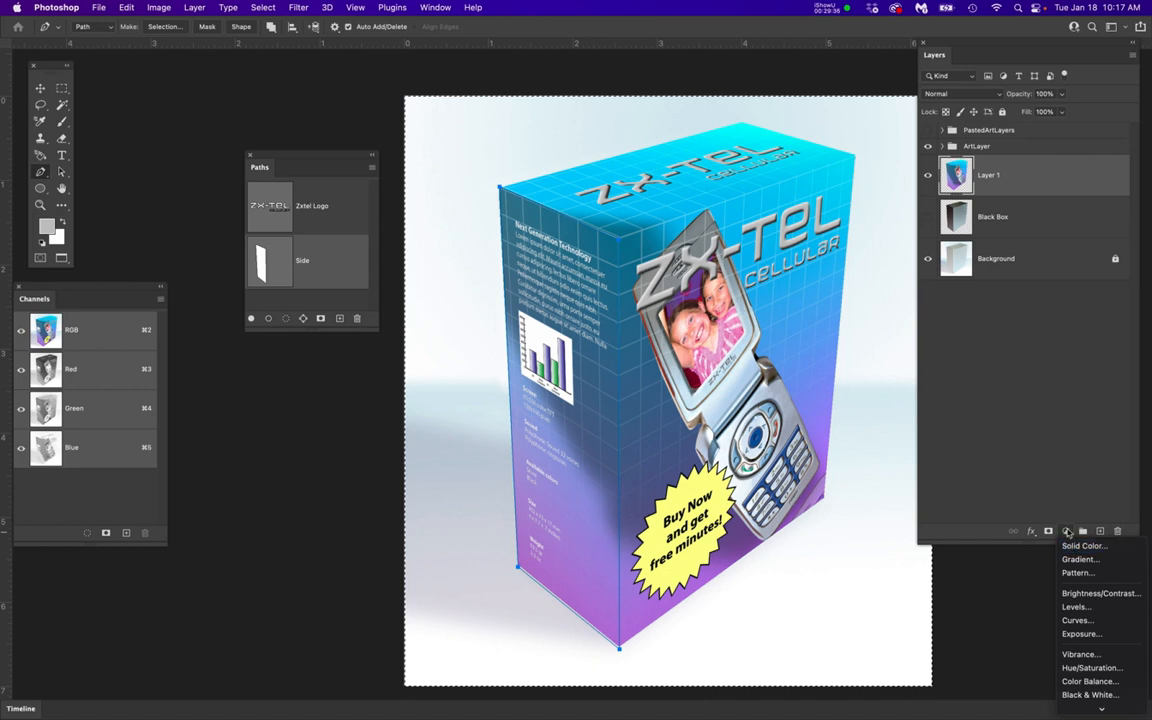
{"action": "left_click", "coordinate": [1074, 606]}
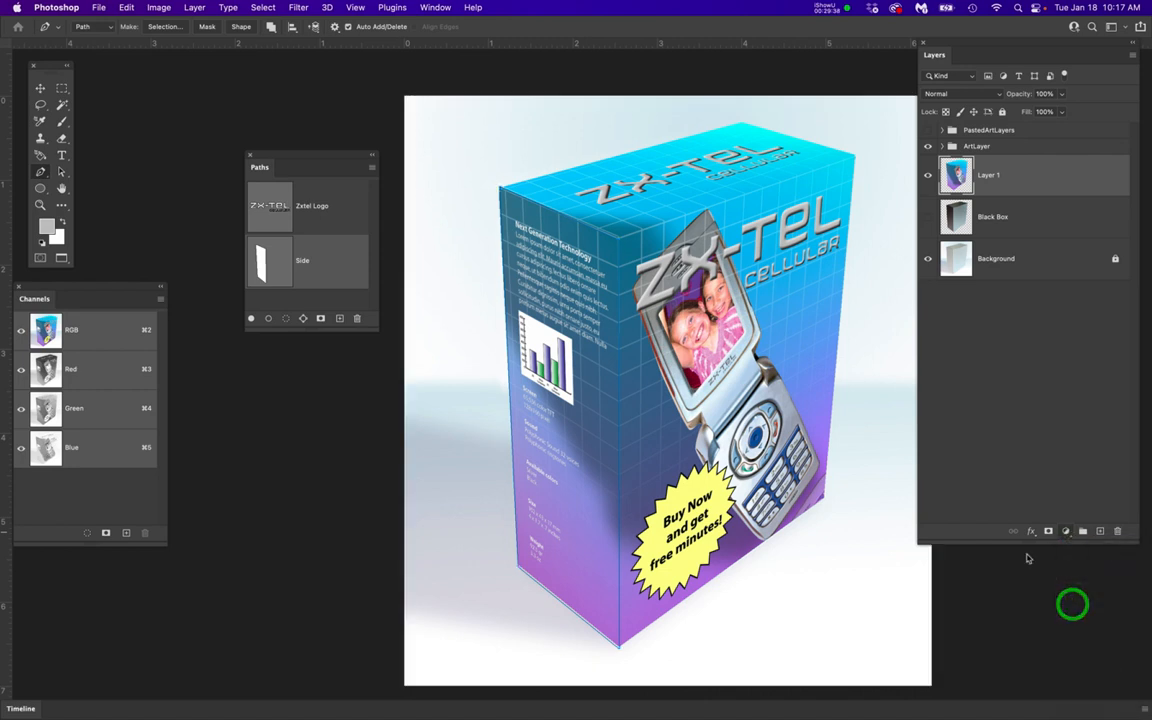
Test the Levels adjustment on the side face with midtones at 1.02 and shadow input at 57, lower the shadow input again, and close the settings
{"action": "left_click_drag", "start_coordinate": [910, 275], "coordinate": [948, 280]}
{"action": "left_click", "coordinate": [907, 428]}
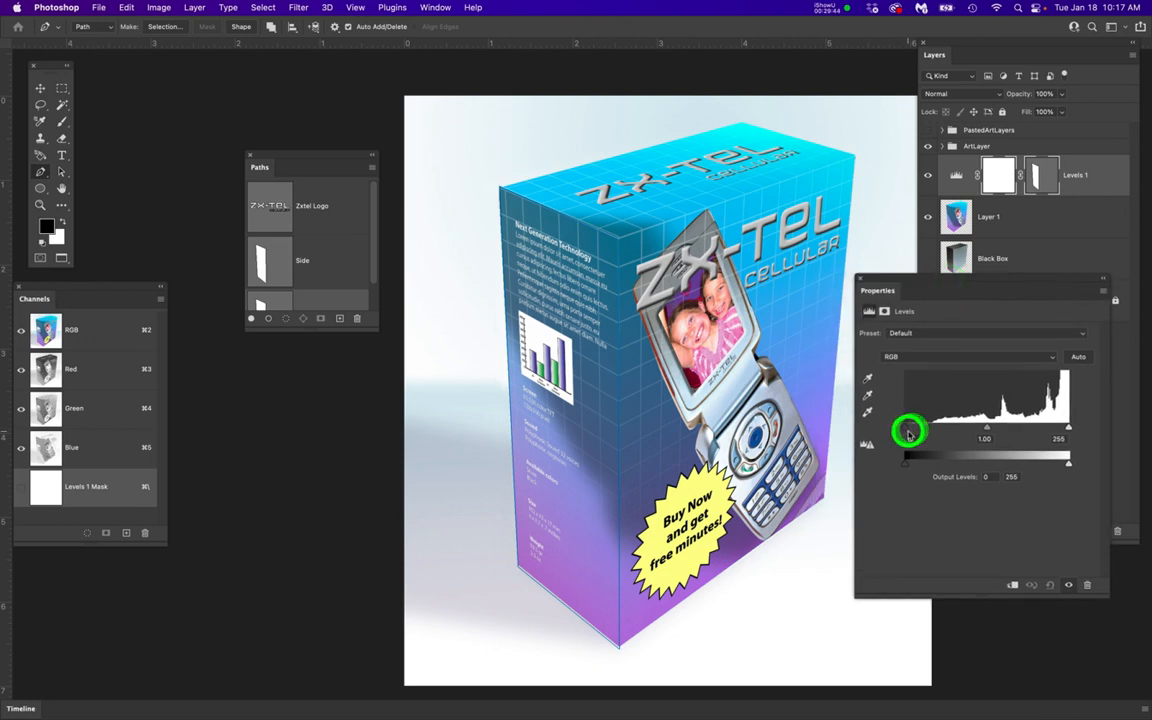
{"action": "left_click", "coordinate": [912, 432]}
{"action": "left_click_drag", "start_coordinate": [988, 430], "coordinate": [985, 429]}
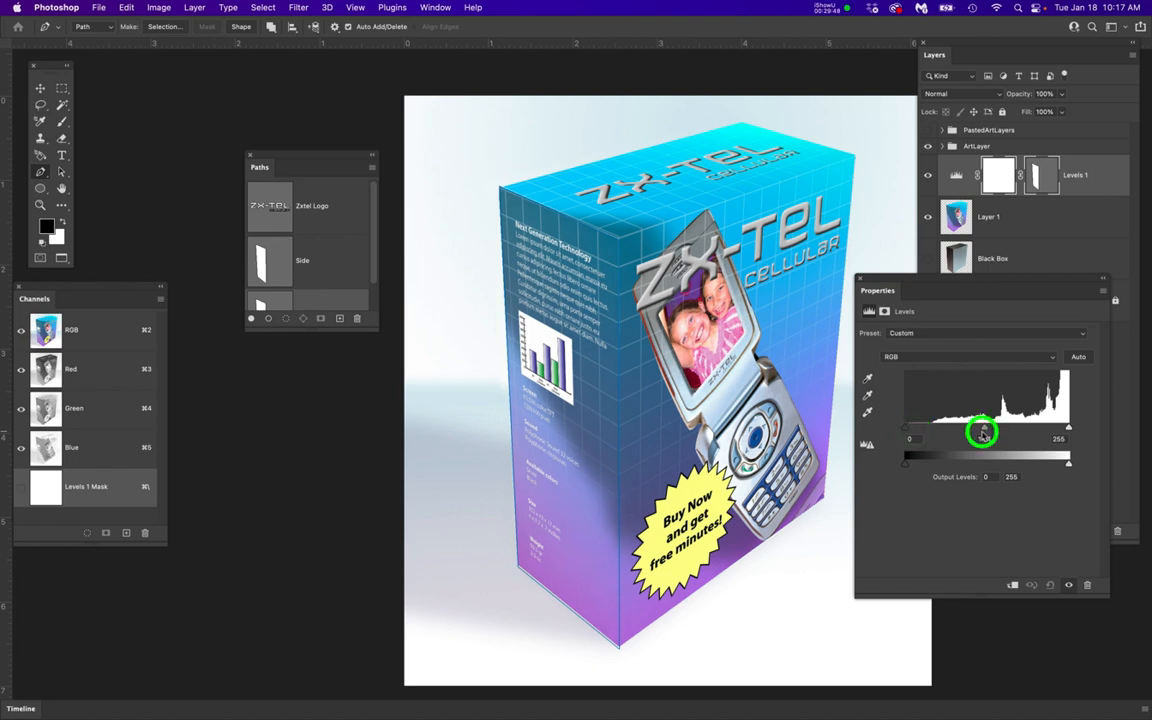
{"action": "left_click", "coordinate": [907, 432]}
{"action": "left_click_drag", "start_coordinate": [908, 433], "coordinate": [926, 435]}
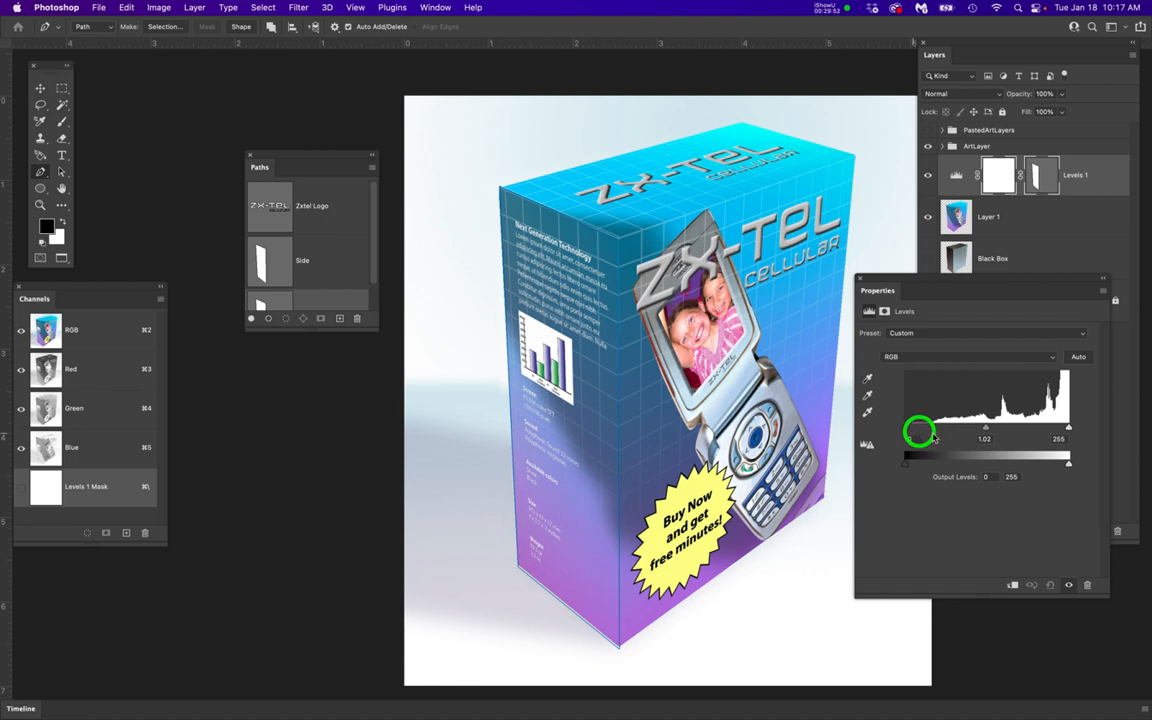
{"action": "left_click", "coordinate": [1069, 430]}
{"action": "left_click_drag", "start_coordinate": [908, 434], "coordinate": [920, 431]}
{"action": "left_click_drag", "start_coordinate": [908, 430], "coordinate": [942, 424]}
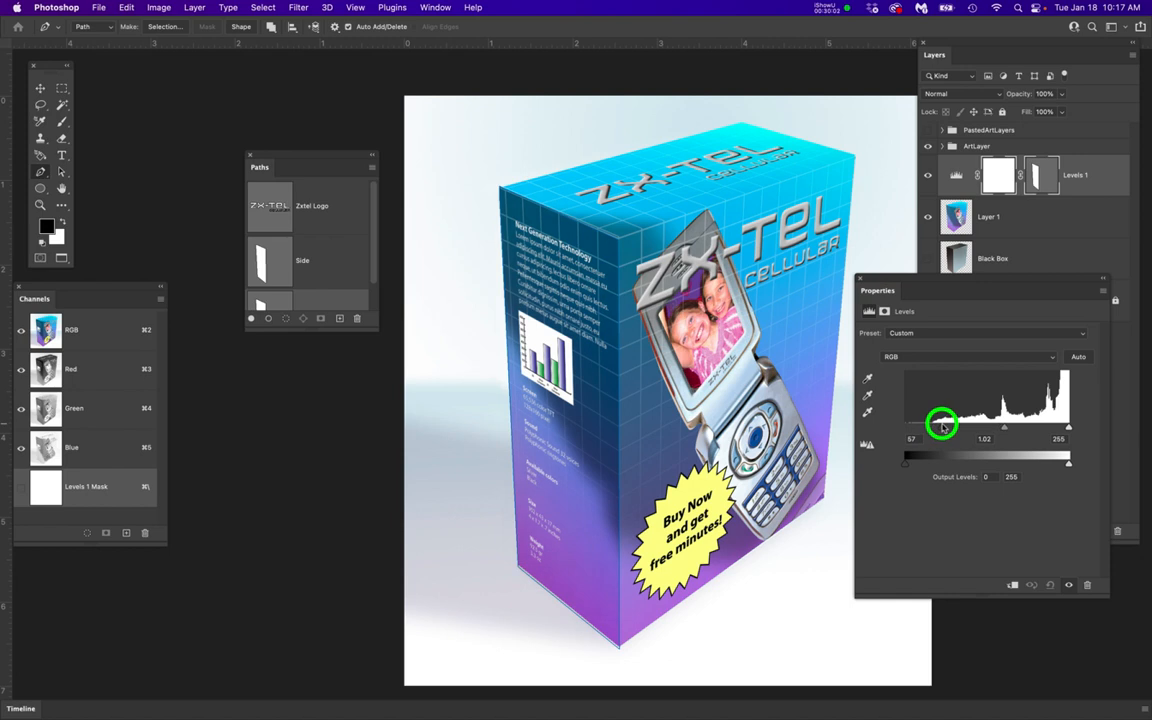
{"action": "left_click_drag", "start_coordinate": [934, 426], "coordinate": [895, 425]}
{"action": "left_click", "coordinate": [860, 278]}
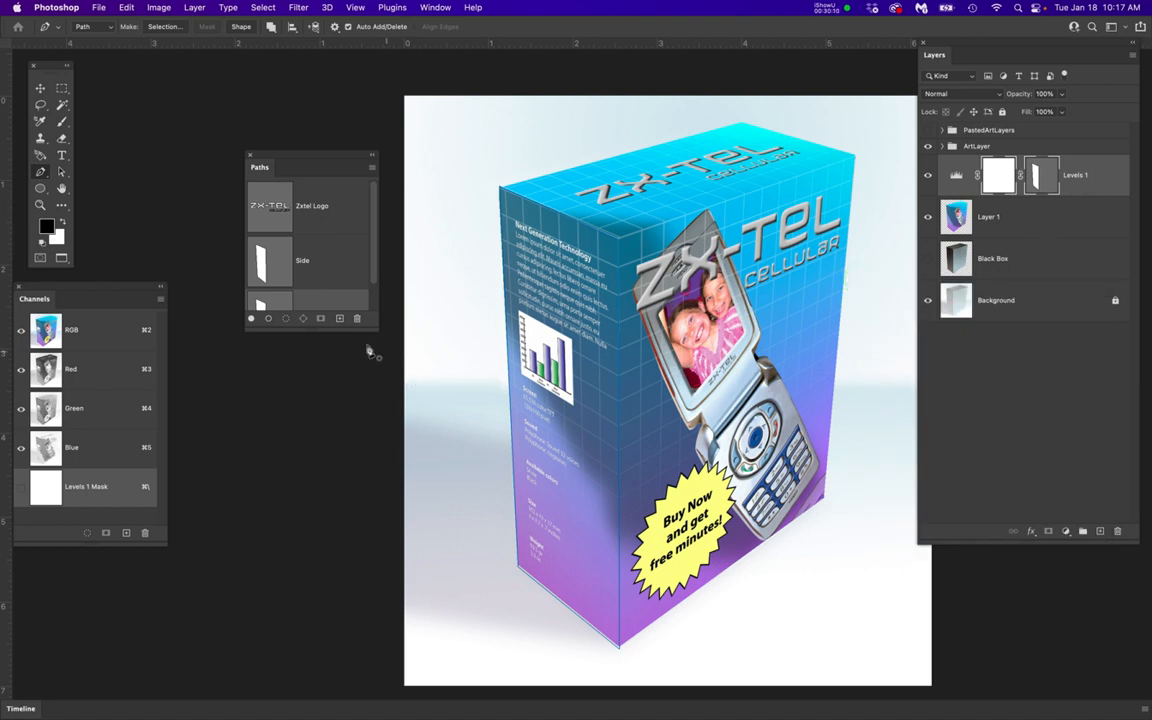
Lengthen the list of paths to show every entry, and undo the Levels adjustment layer with its vector mask
{"action": "left_click_drag", "start_coordinate": [367, 331], "coordinate": [355, 571]}
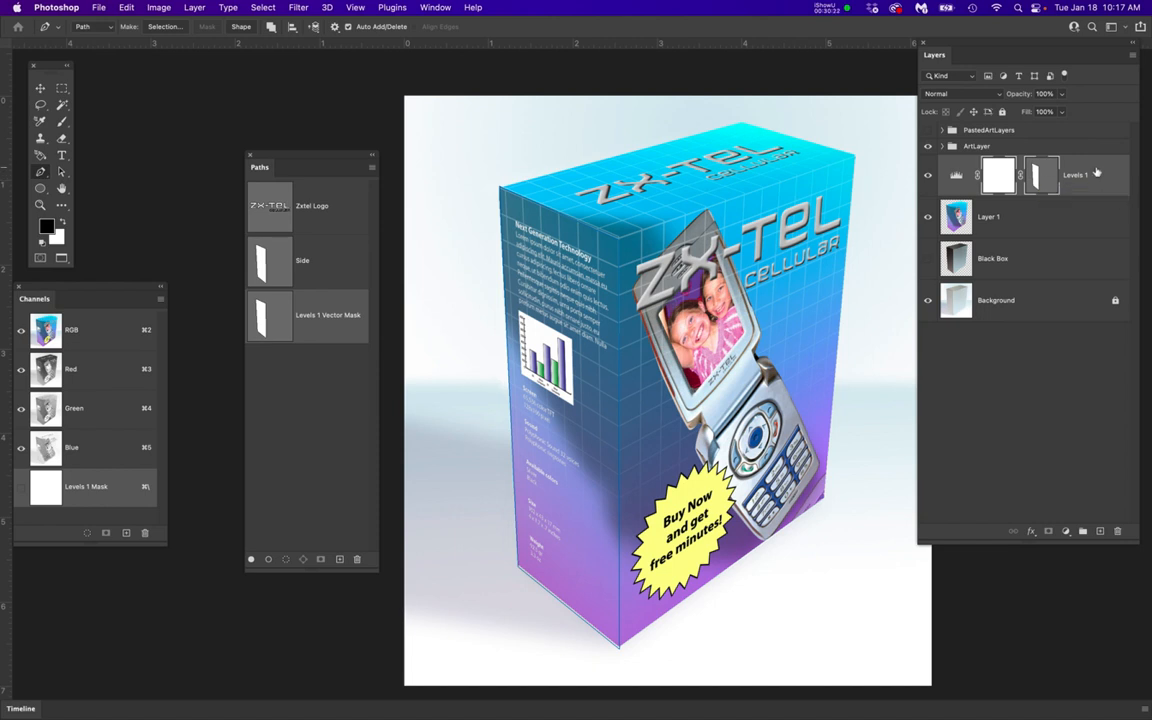
{"action": "key", "text": "super+z"}
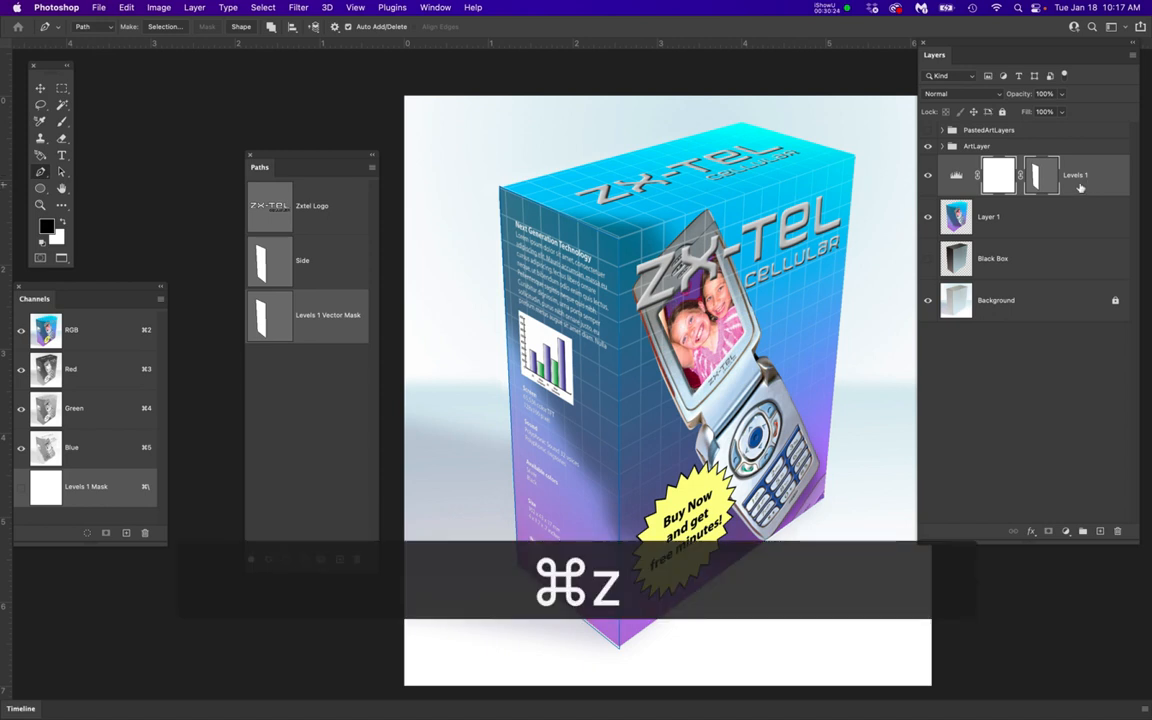
{"action": "key", "text": "super+z"}
{"action": "left_click", "coordinate": [1098, 142]}
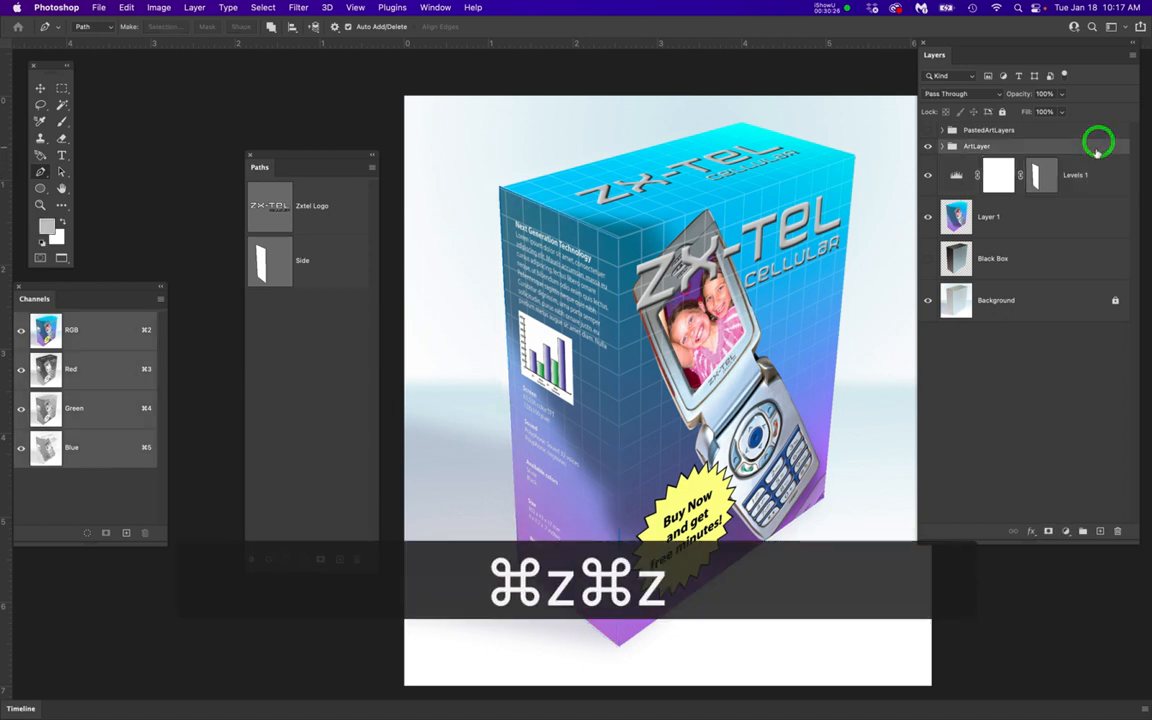
{"action": "key", "text": "super+z"}
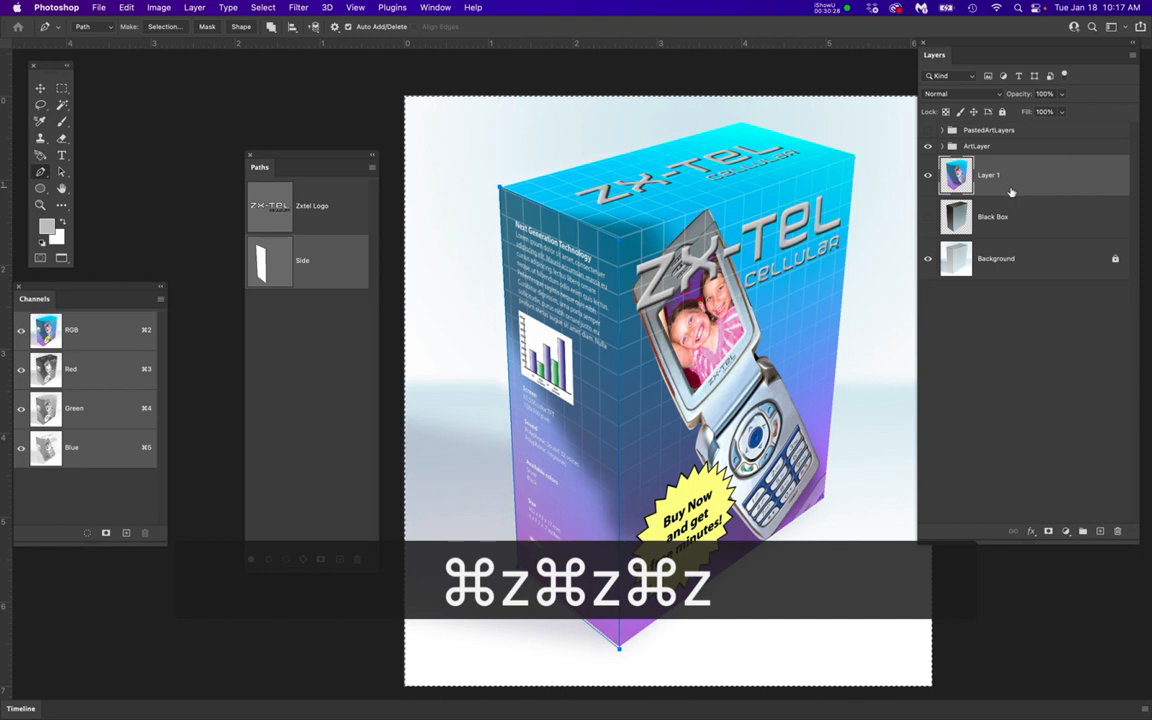
Load the Side path as a selection and add a Levels adjustment layer restricted to it above Layer 1
{"action": "left_click", "coordinate": [289, 353]}
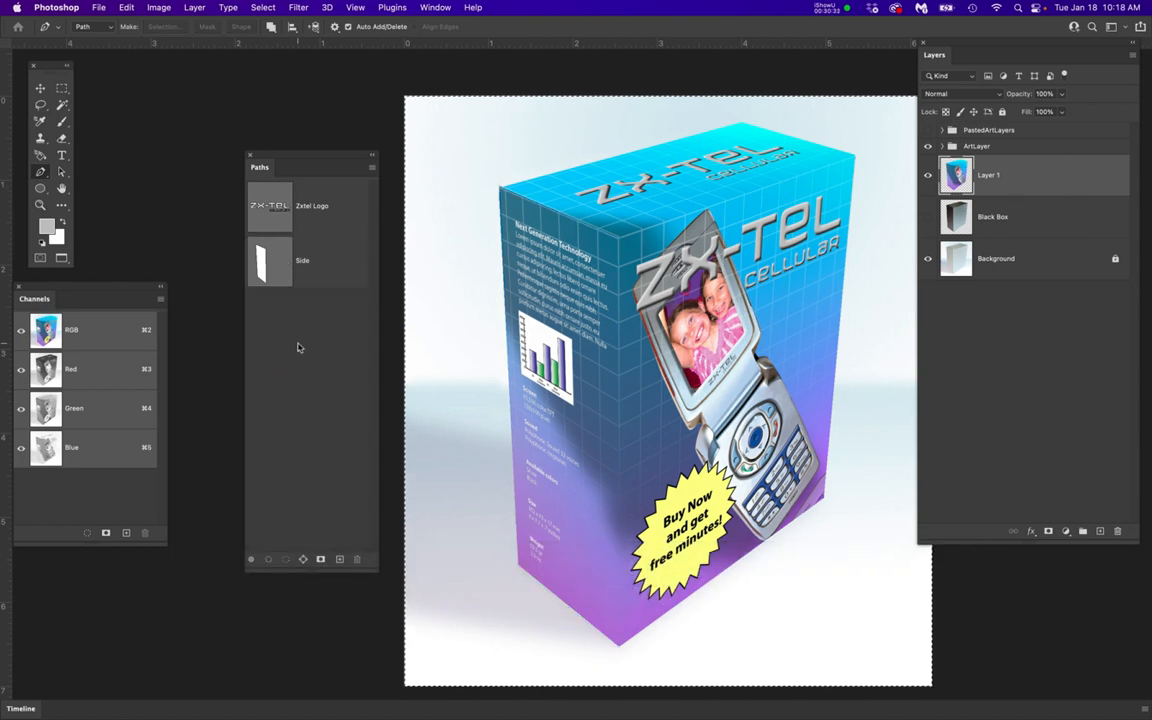
{"action": "left_click", "coordinate": [258, 260], "text": "super"}
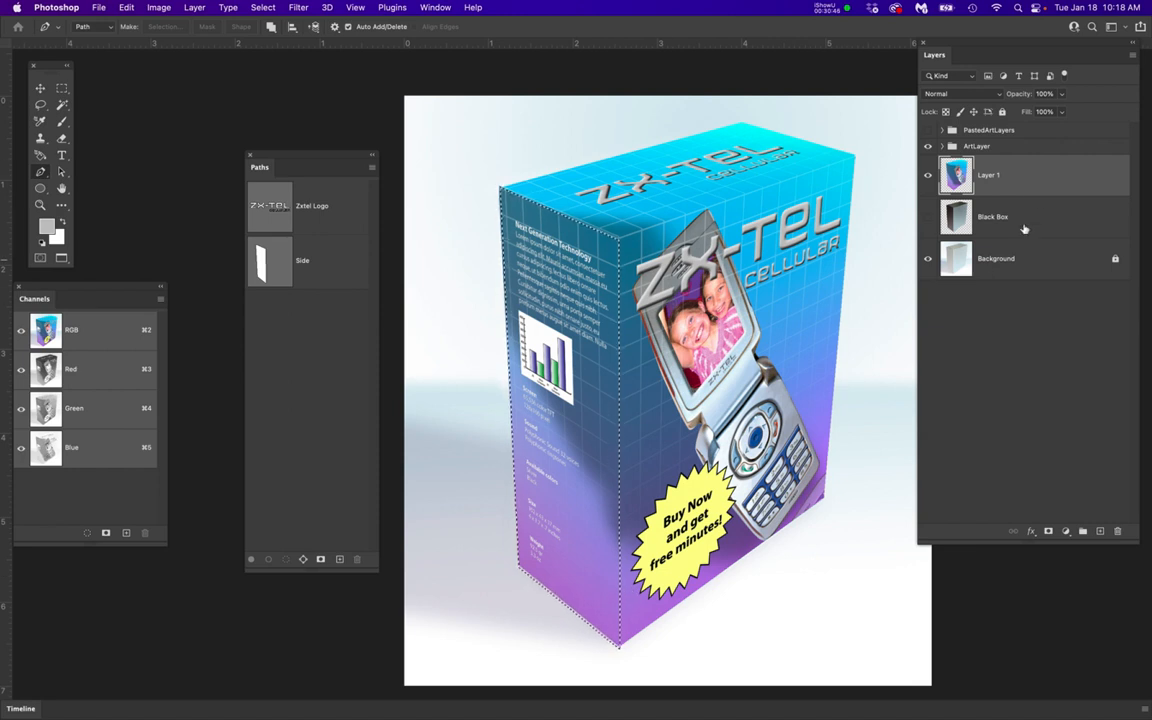
{"action": "left_click", "coordinate": [1053, 175]}
{"action": "left_click", "coordinate": [928, 177]}
{"action": "left_click", "coordinate": [929, 178]}
{"action": "left_click", "coordinate": [1041, 172]}
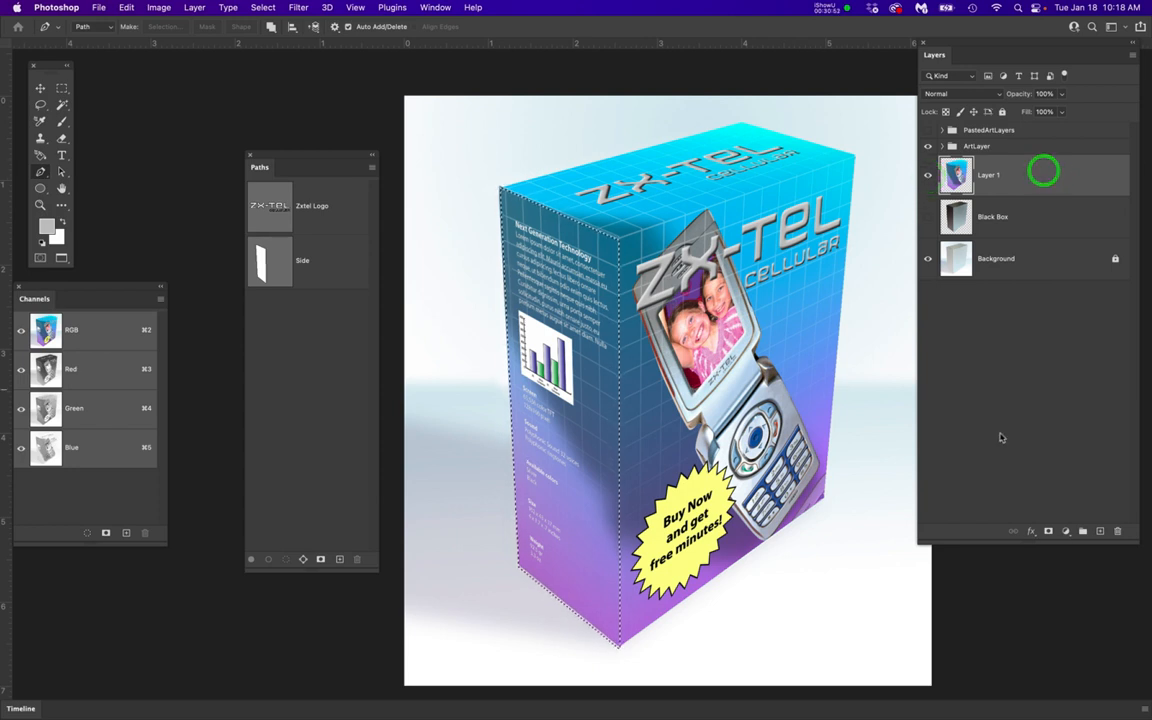
{"action": "left_click", "coordinate": [1066, 532]}
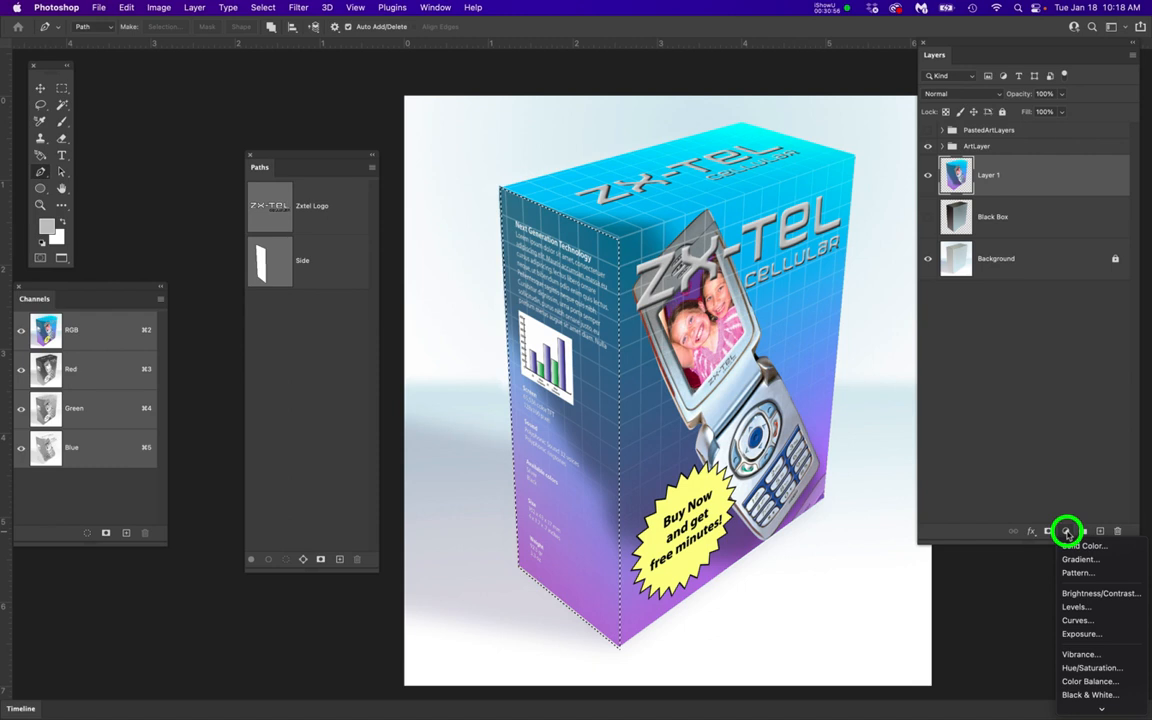
{"action": "left_click", "coordinate": [1090, 608]}
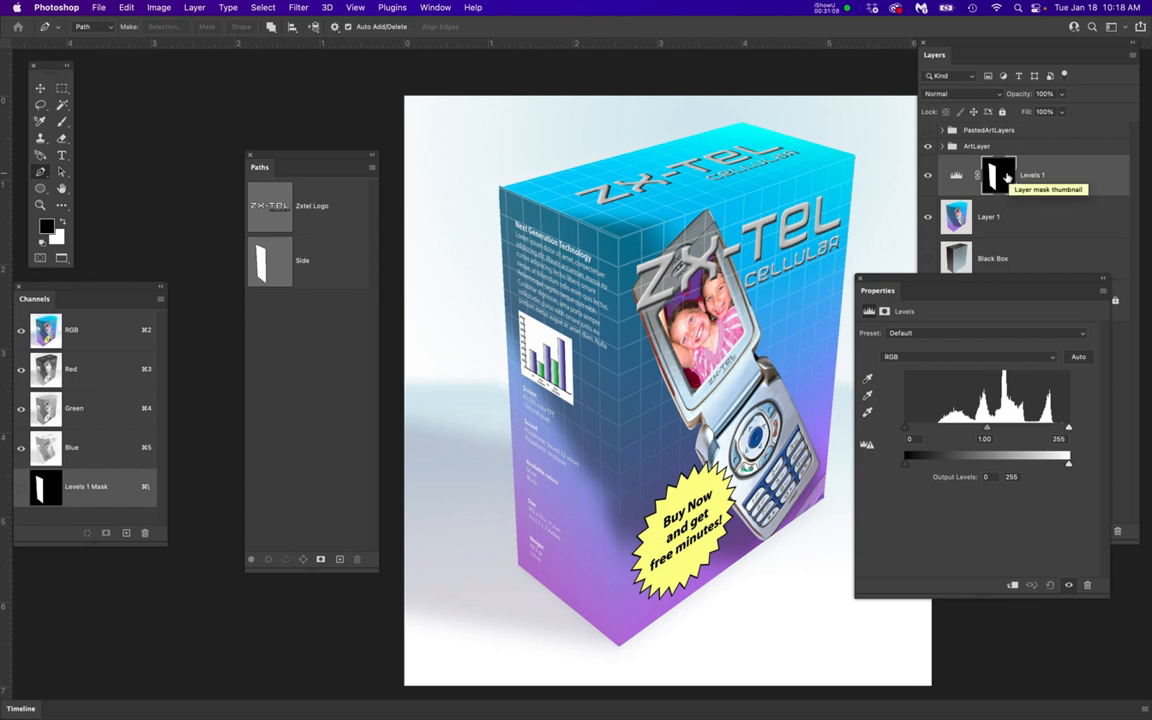
Darken the box's side face by setting the Levels shadow input to 50, and close the adjustment settings
{"action": "left_click", "coordinate": [906, 430]}
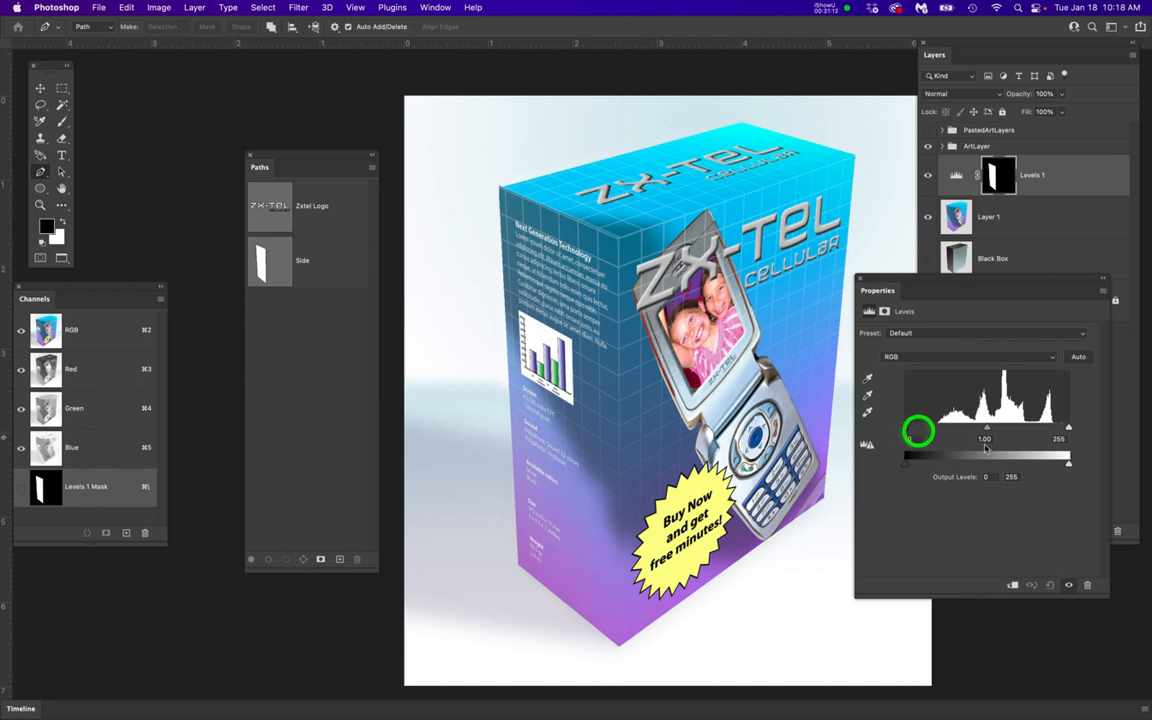
{"action": "left_click", "coordinate": [1068, 428]}
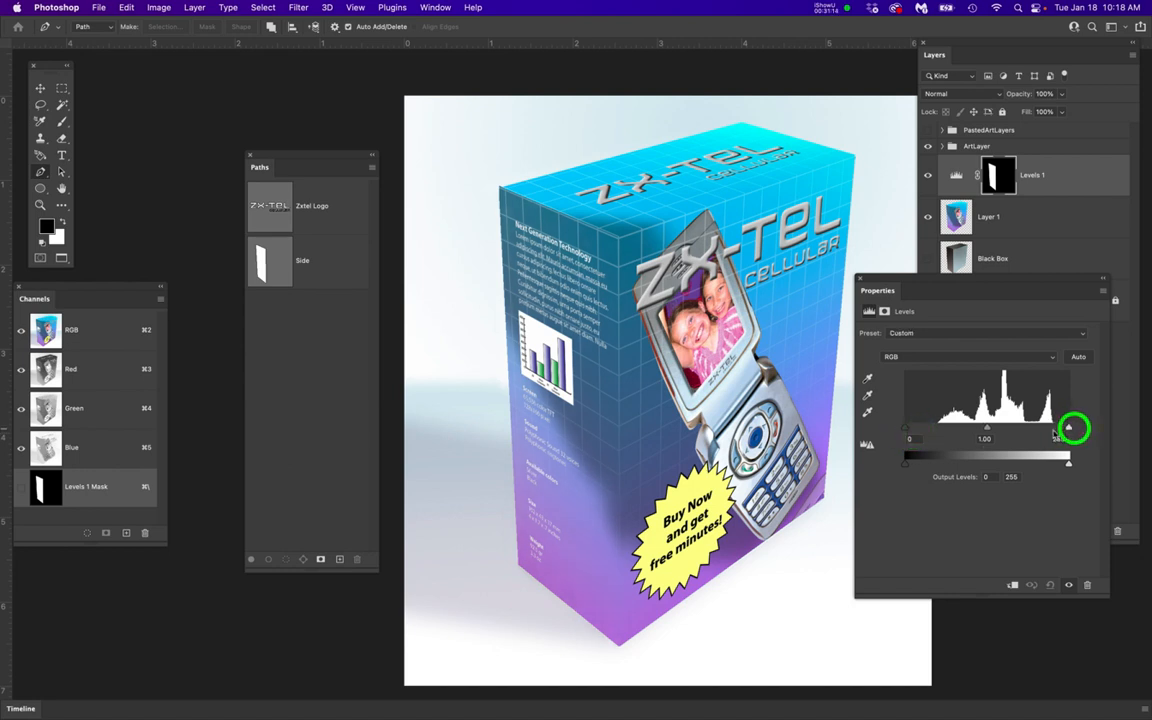
{"action": "left_click", "coordinate": [906, 430]}
{"action": "mouse_move", "coordinate": [907, 432]}
{"action": "left_mouse_down"}
{"action": "mouse_move", "coordinate": [942, 435]}
{"action": "mouse_move", "coordinate": [932, 434]}
{"action": "left_mouse_up"}
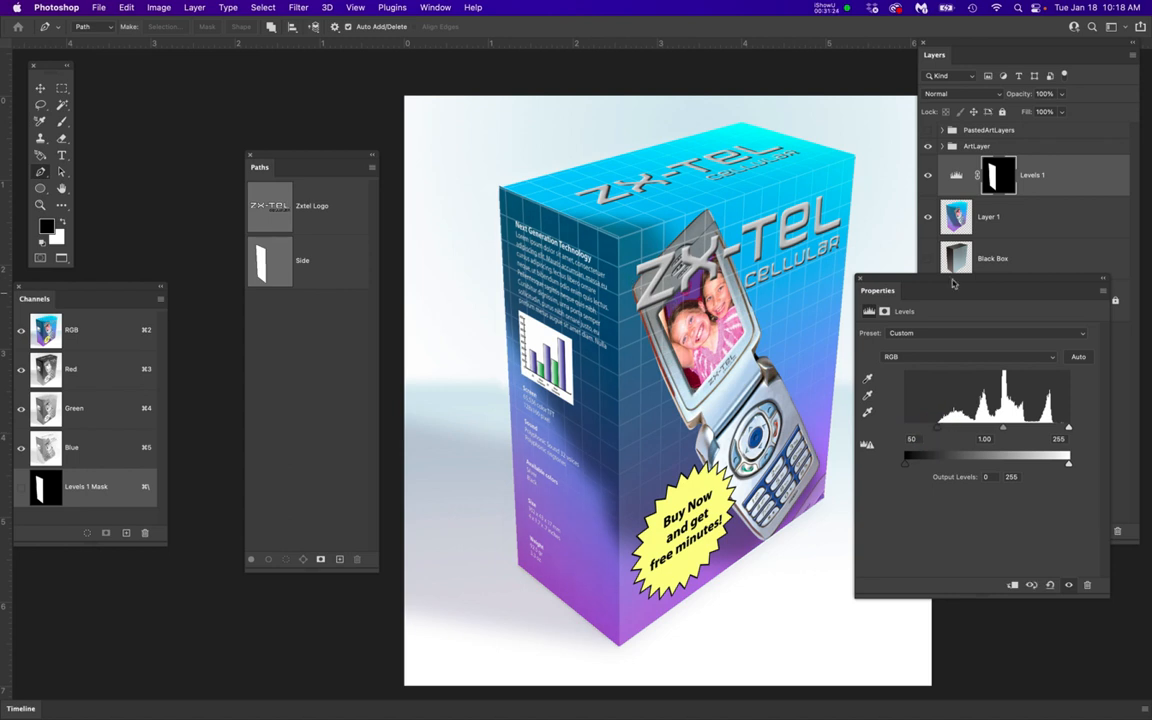
{"action": "left_click", "coordinate": [860, 282]}
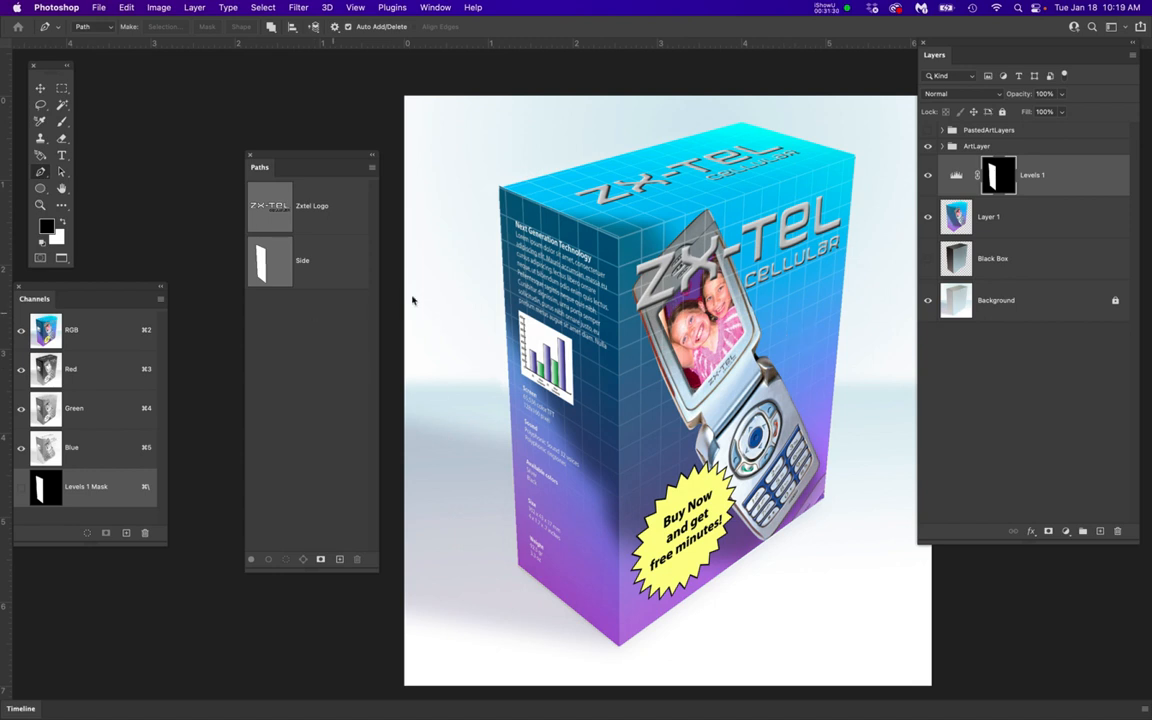
Add a new layer above the Levels adjustment and outline the box's top face with a closed Pen tool path
{"action": "left_click", "coordinate": [1101, 531]}
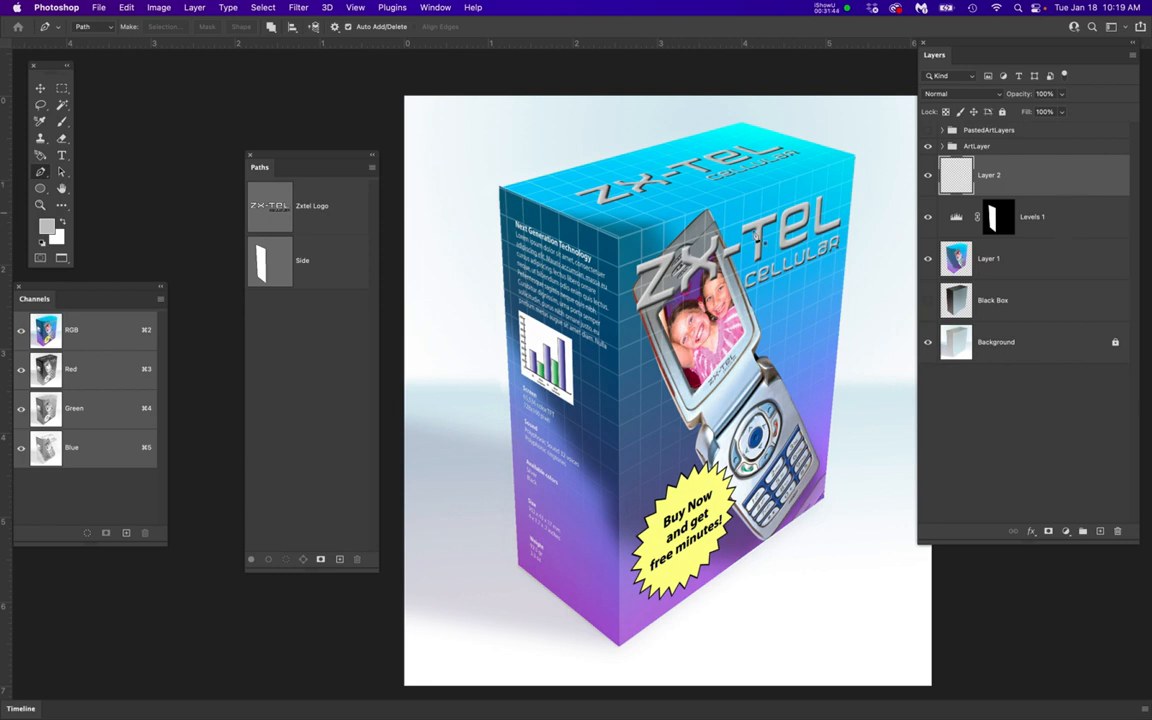
{"action": "key", "text": "p"}
{"action": "scroll", "coordinate": [742, 228], "scroll_direction": "up", "scroll_amount": 5}
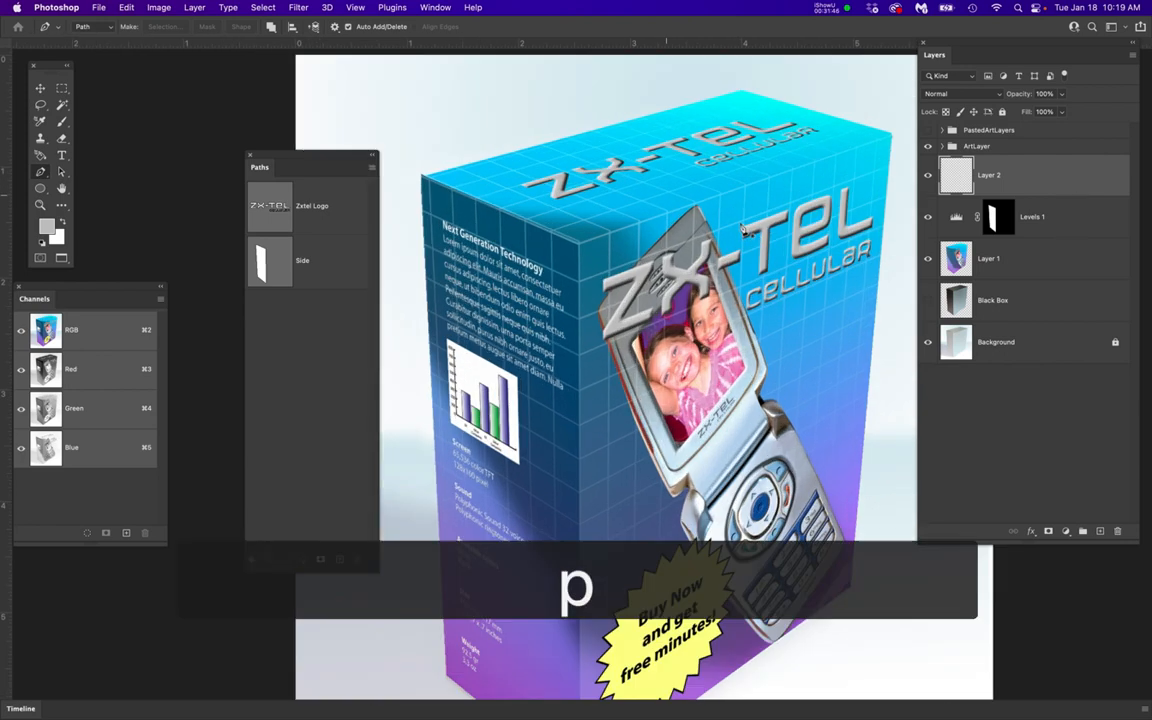
{"action": "left_click_drag", "start_coordinate": [325, 150], "coordinate": [296, 255]}
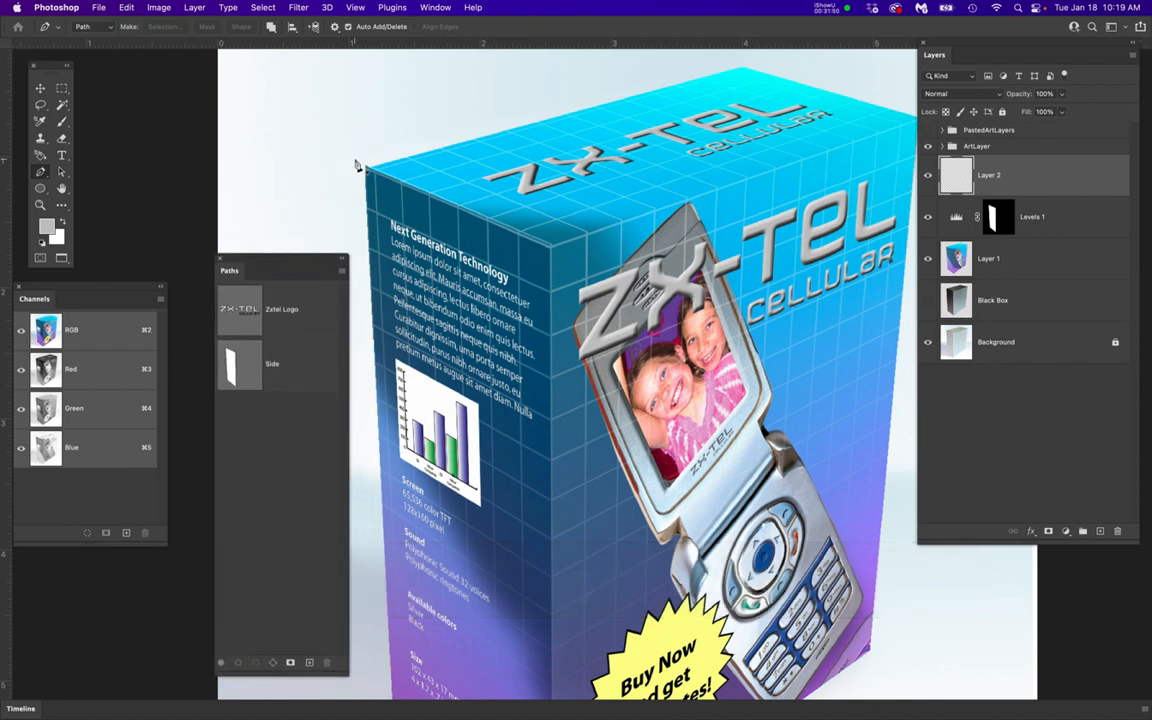
{"action": "left_click", "coordinate": [355, 160]}
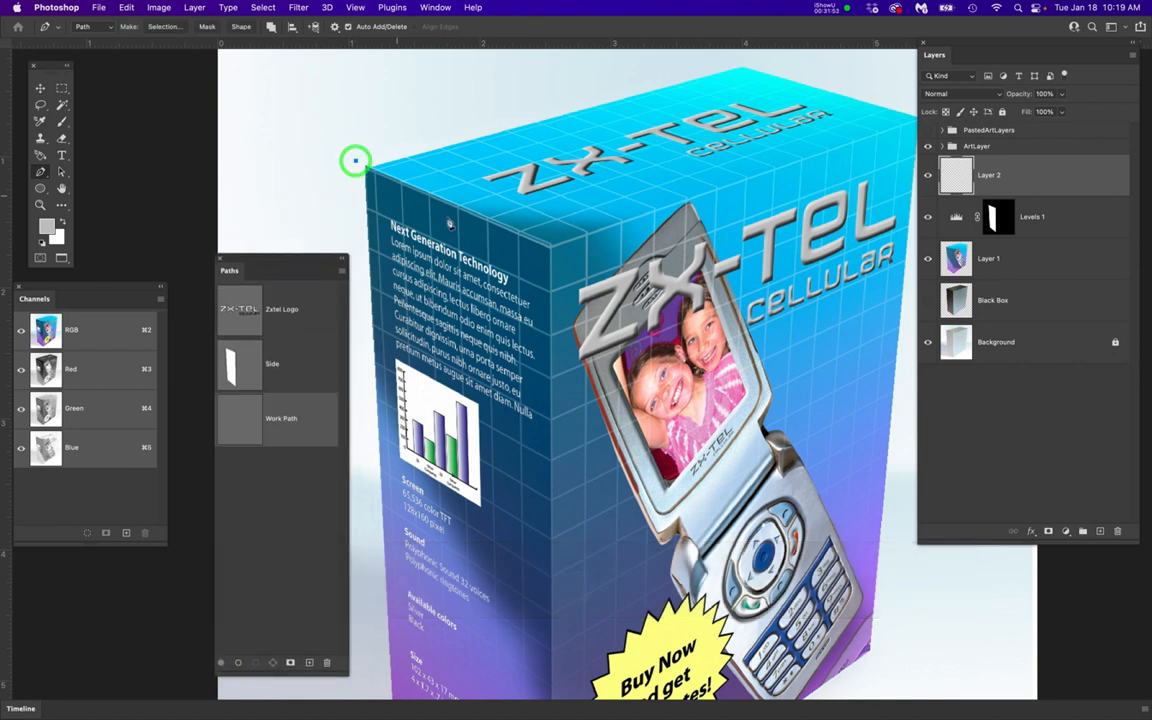
{"action": "left_click", "coordinate": [549, 248]}
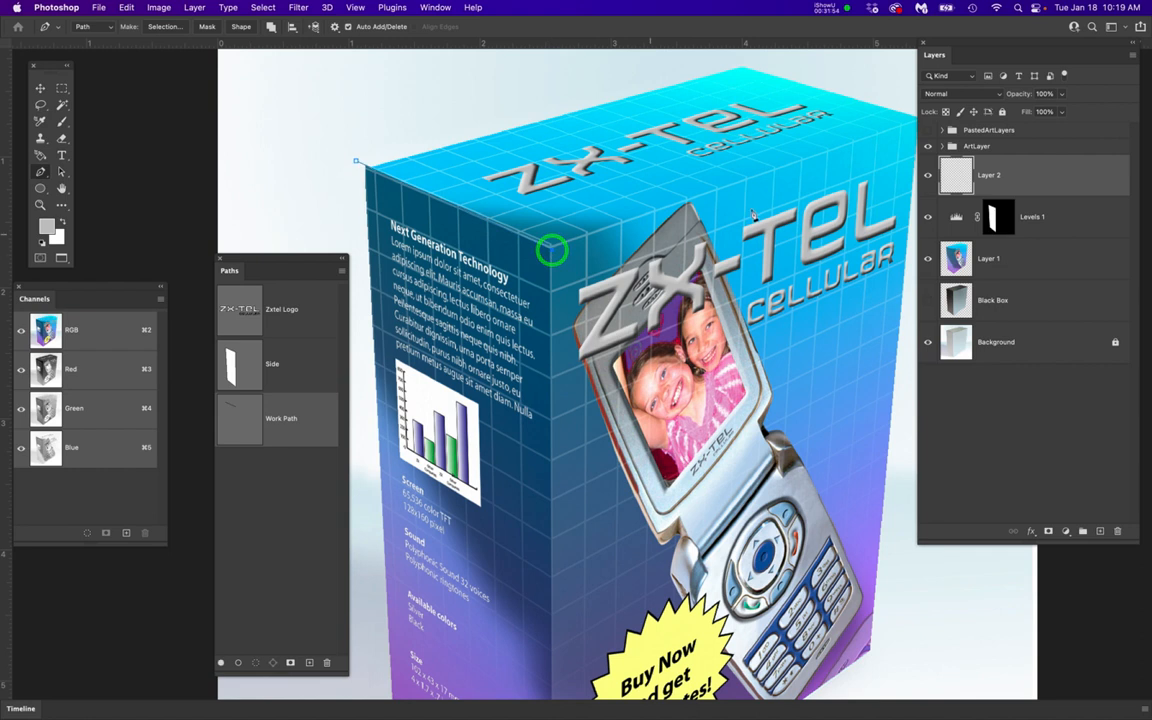
{"action": "left_click", "coordinate": [713, 232]}
{"action": "scroll", "coordinate": [773, 210], "scroll_direction": "right", "scroll_amount": 5}
{"action": "scroll", "coordinate": [773, 210], "scroll_direction": "up", "scroll_amount": 1}
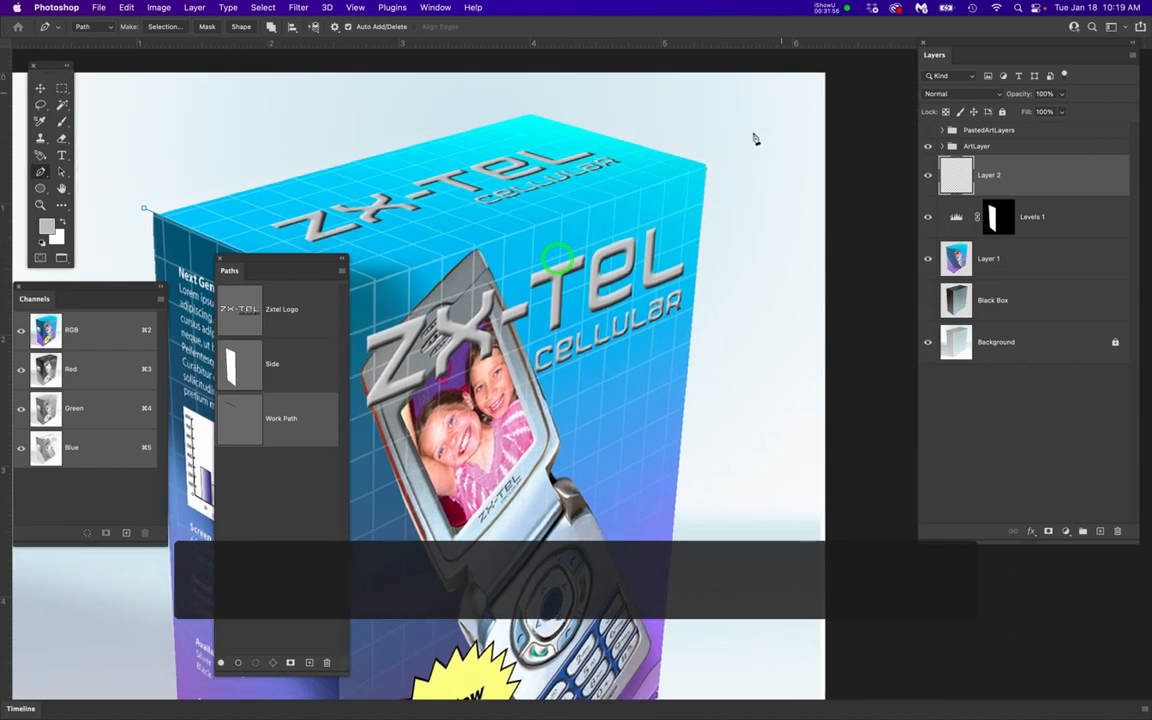
{"action": "left_click", "coordinate": [716, 161]}
{"action": "left_click", "coordinate": [513, 98]}
{"action": "scroll", "coordinate": [478, 164], "scroll_direction": "left", "scroll_amount": 5}
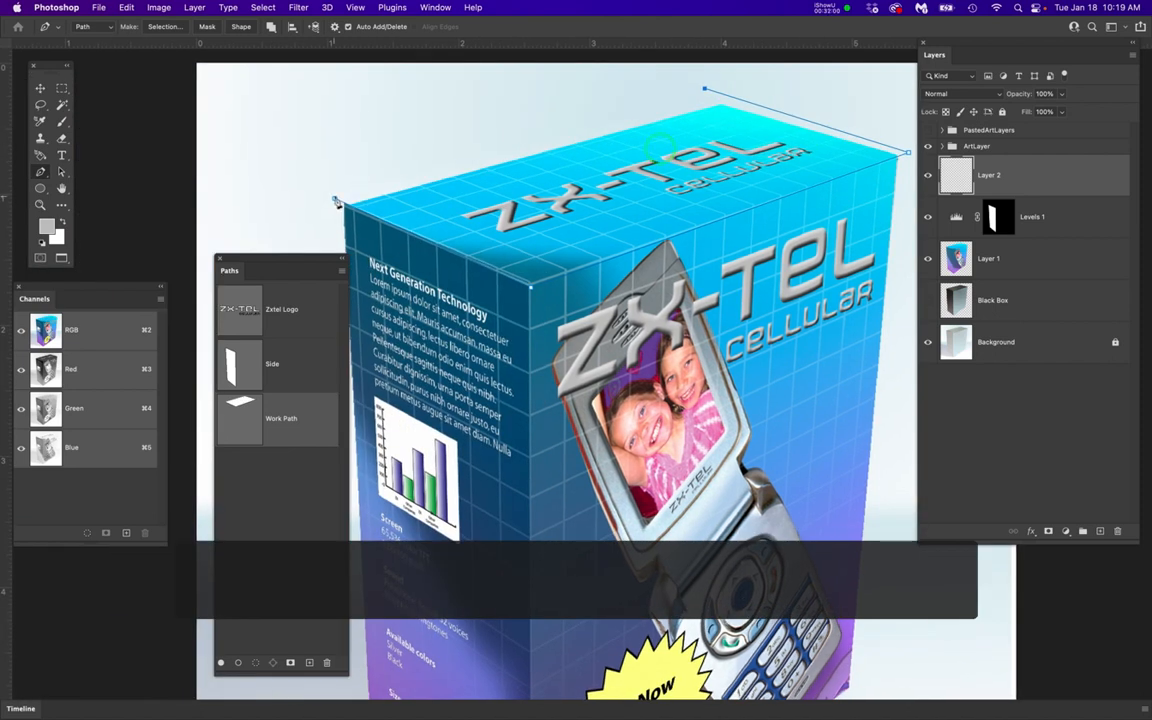
{"action": "left_click", "coordinate": [334, 199]}
Save the work path under the name Top and save the document
{"action": "left_click", "coordinate": [289, 420]}
{"action": "left_click", "coordinate": [289, 420]}
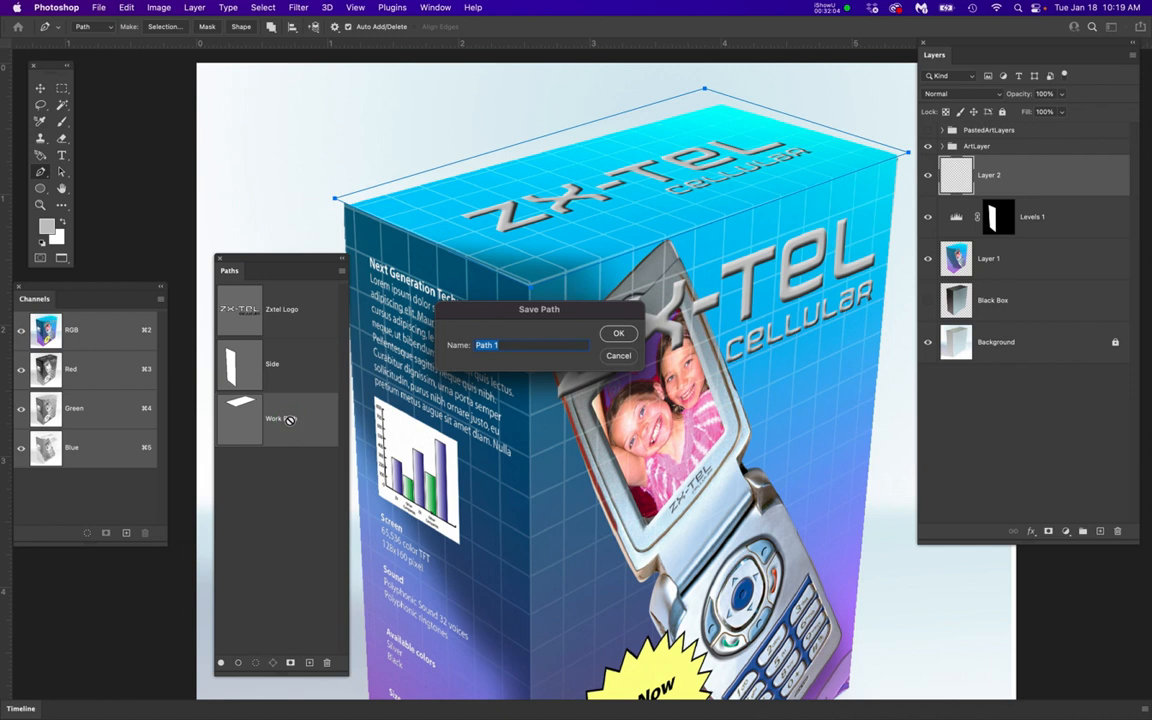
{"action": "type", "text": "Top"}
{"action": "key", "text": "Return"}
{"action": "key", "text": "super+s"}
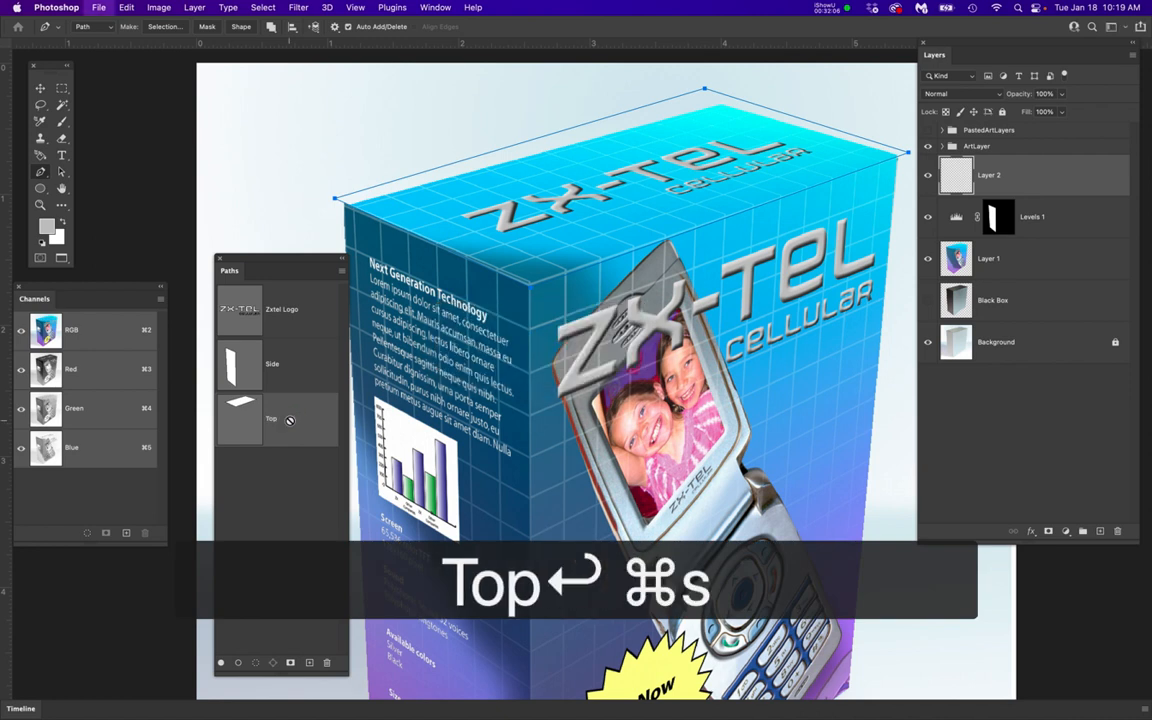
Load the Top path as a selection with its outline hidden, and enlarge the Brush tool to 300 px
{"action": "left_click", "coordinate": [236, 410], "text": "super"}
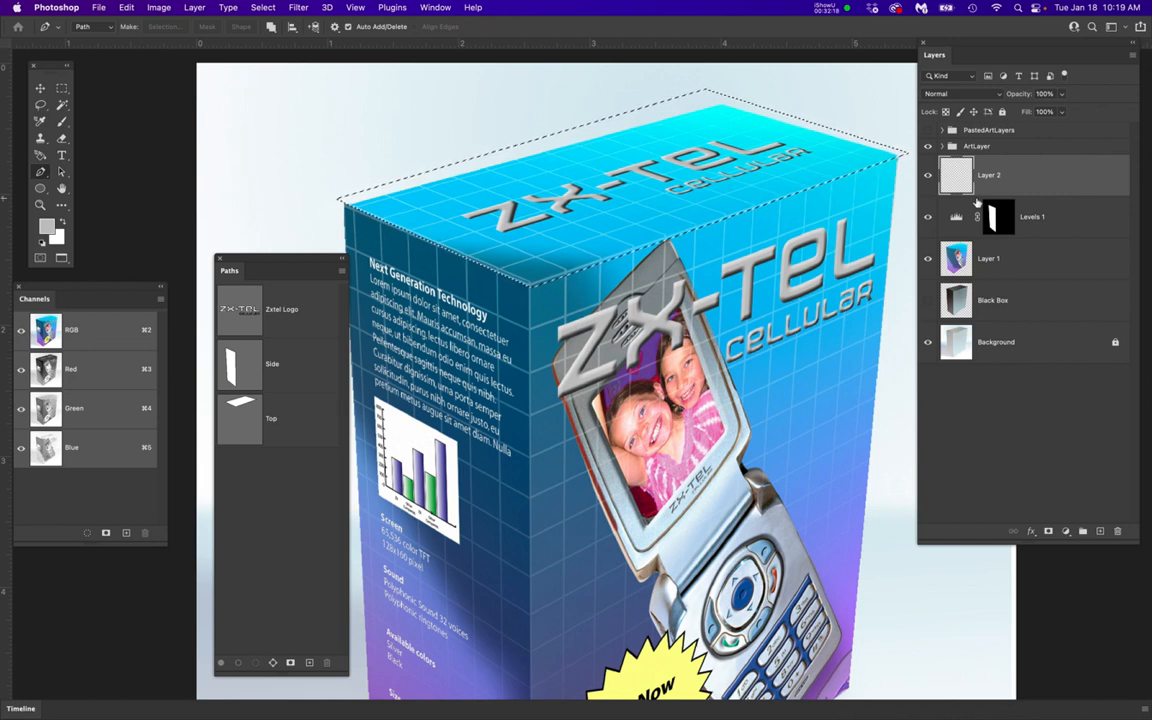
{"action": "key", "text": "super+h"}
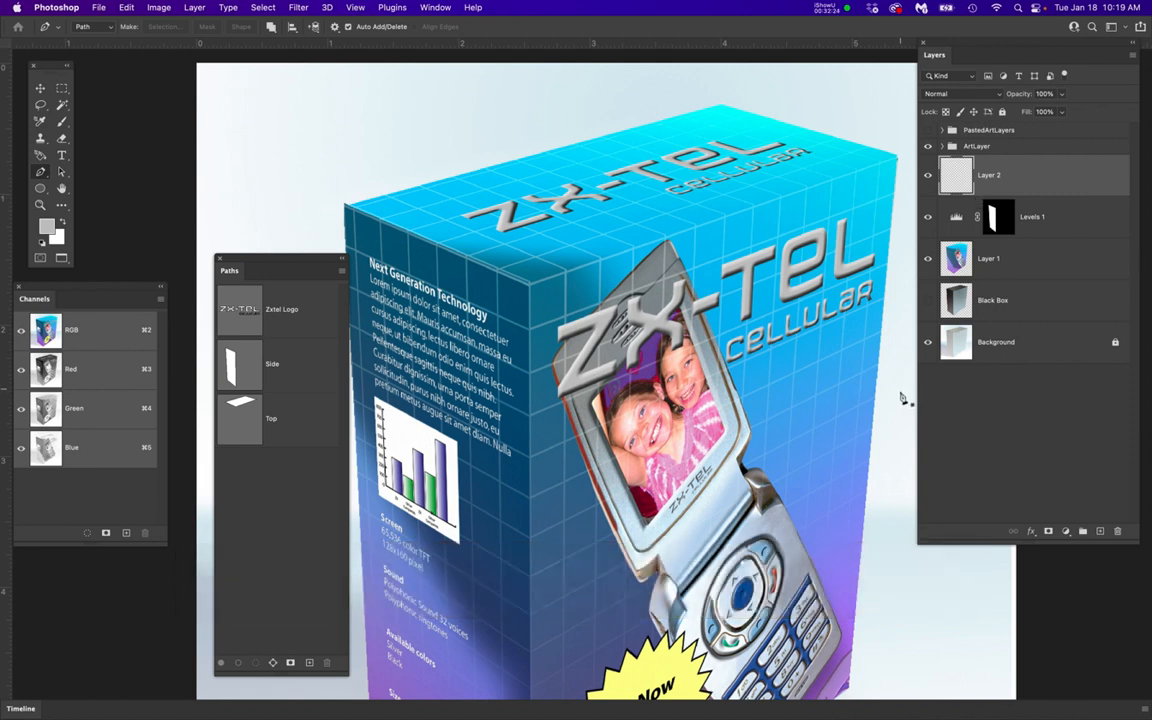
{"action": "key", "text": "b"}
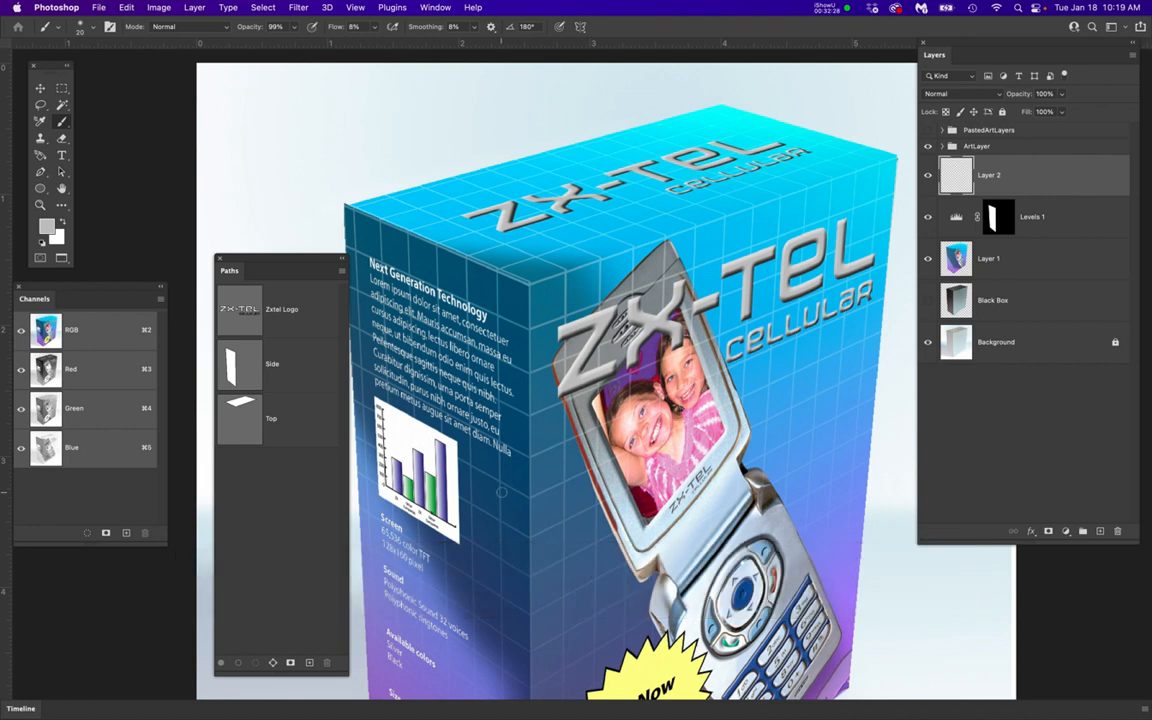
{"action": "key", "text": "bracketright"}
{"action": "key", "text": "bracketright"}
{"action": "key", "text": "bracketright"}
{"action": "key", "text": "bracketright"}
{"action": "key", "text": "bracketright"}
{"action": "key", "text": "bracketright"}
{"action": "key", "text": "bracketright"}
{"action": "key", "text": "bracketright"}
{"action": "key", "text": "bracketright"}
{"action": "key", "text": "bracketright"}
{"action": "key", "text": "bracketright"}
{"action": "key", "text": "bracketright"}
{"action": "key", "text": "bracketright"}
{"action": "key", "text": "bracketright"}
{"action": "key", "text": "bracketright"}
{"action": "key", "text": "bracketright"}
{"action": "key", "text": "bracketright"}
{"action": "key", "text": "bracketright"}
Rename the new empty layer as TopShine
{"action": "left_click", "coordinate": [987, 177]}
{"action": "type", "text": "TopShine"}
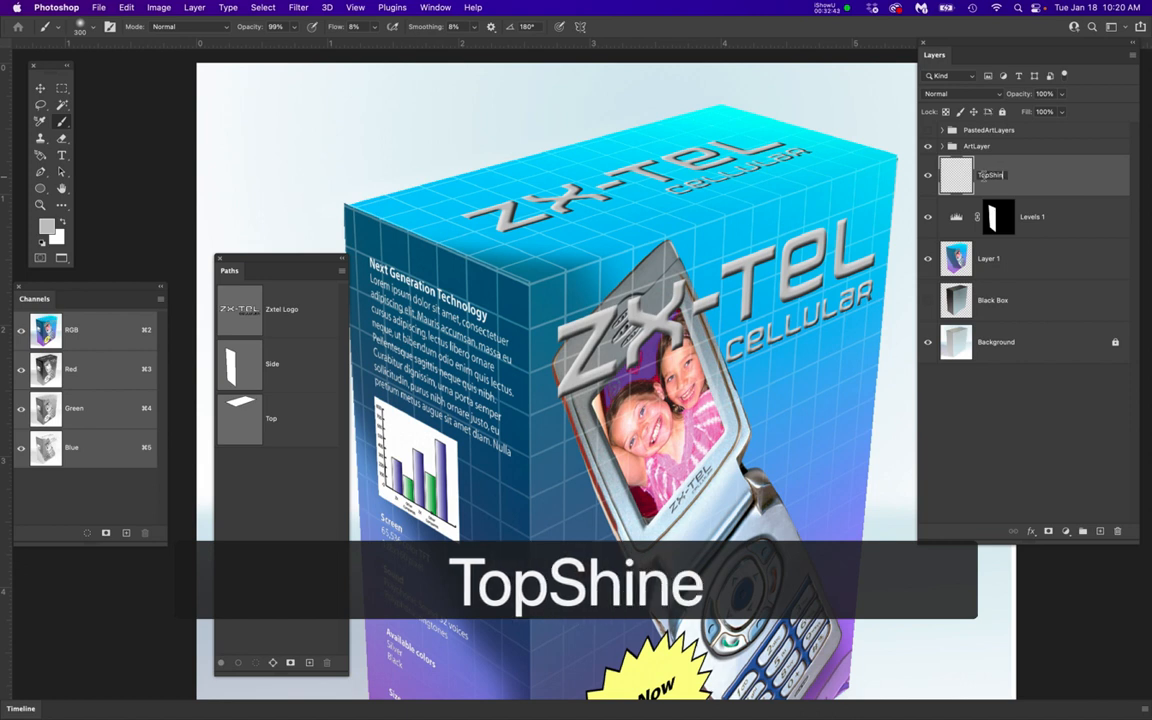
{"action": "key", "text": "Return"}
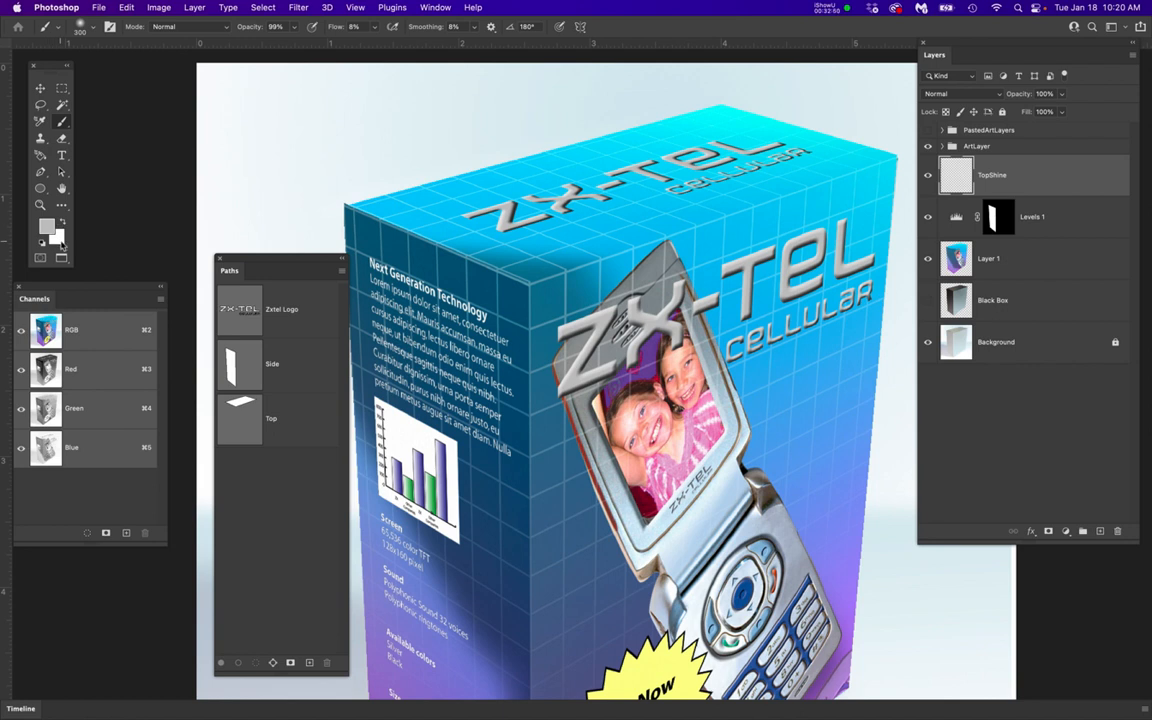
Paint a soft white highlight along the front edges of the top face with the brush at 10% flow and 0% hardness
{"action": "key", "text": "x"}
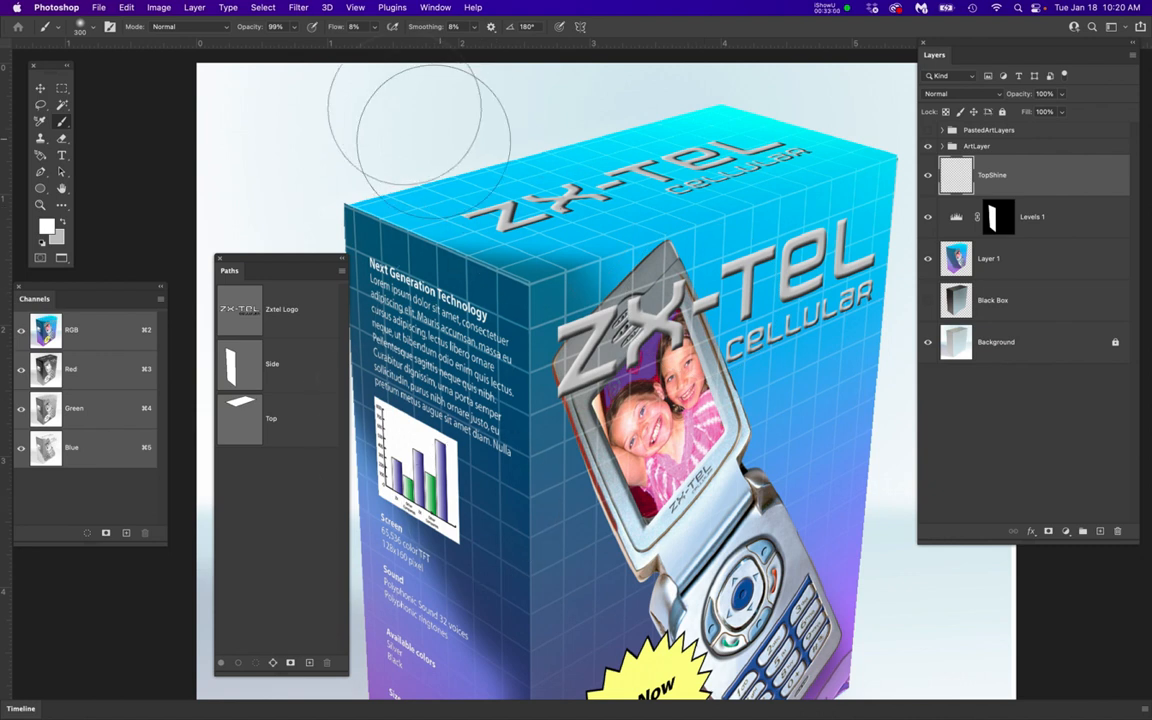
{"action": "left_click", "coordinate": [350, 26]}
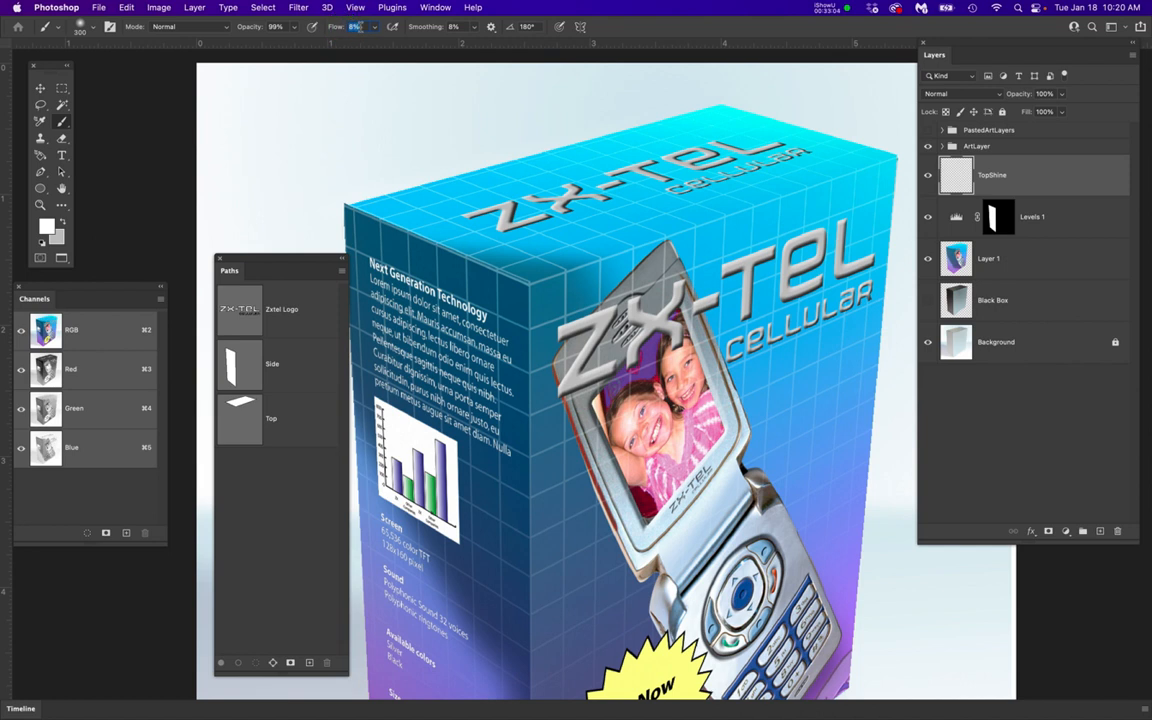
{"action": "type", "text": "10"}
{"action": "key", "text": "Return"}
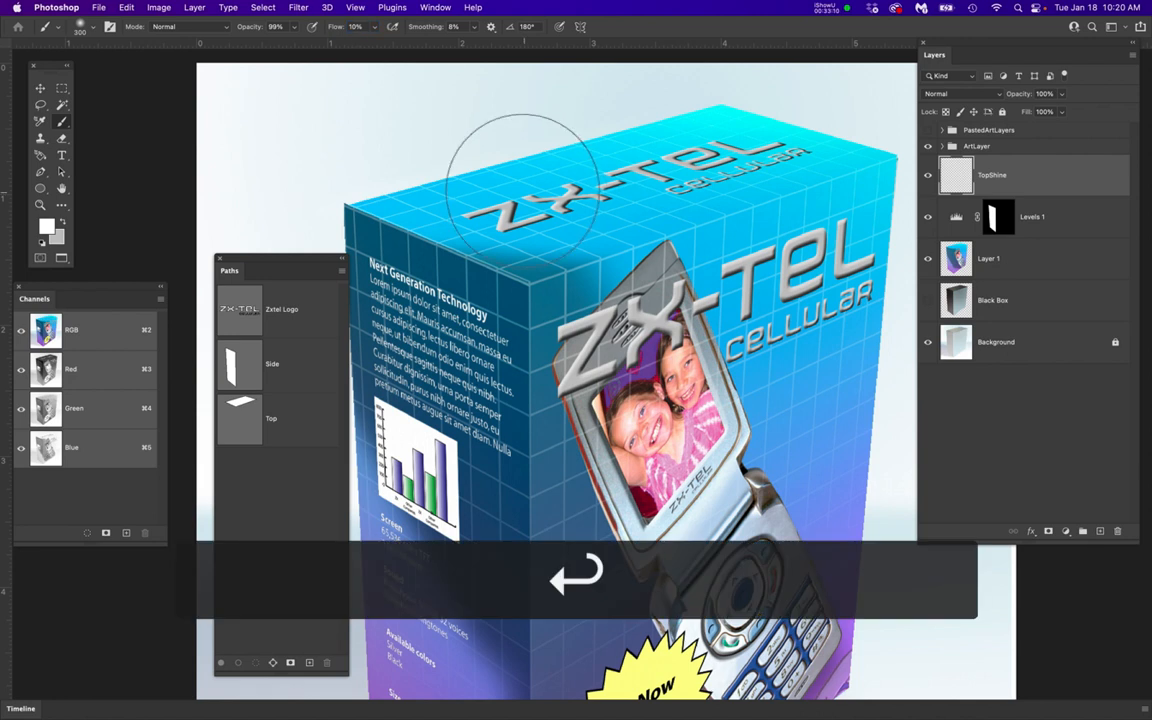
{"action": "right_click", "coordinate": [669, 250]}
{"action": "mouse_move", "coordinate": [739, 309]}
{"action": "left_mouse_down"}
{"action": "mouse_move", "coordinate": [826, 314]}
{"action": "mouse_move", "coordinate": [727, 314]}
{"action": "left_mouse_up"}
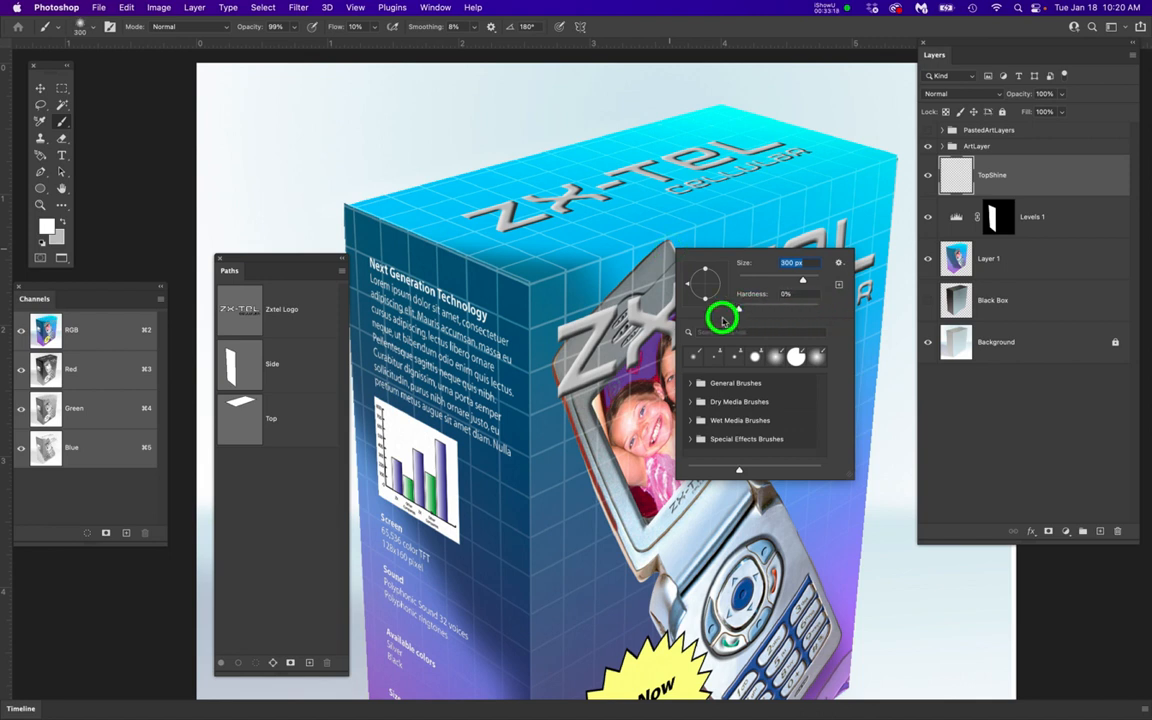
{"action": "key", "text": "Return"}
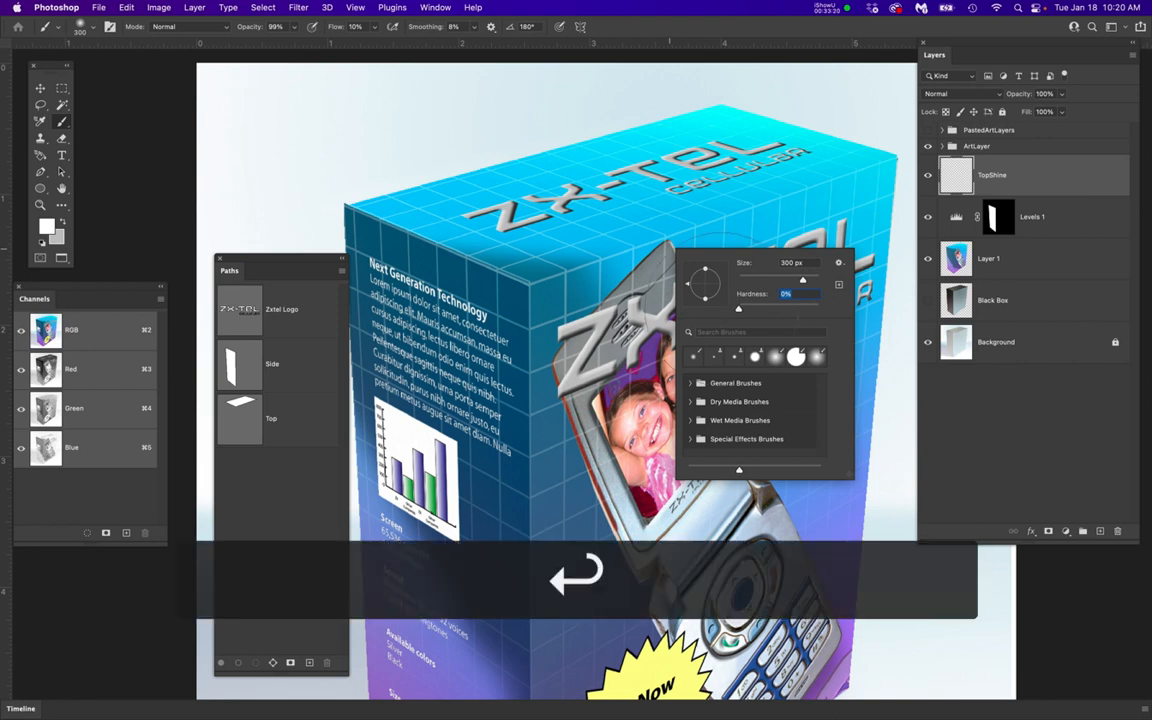
{"action": "mouse_move", "coordinate": [456, 327]}
{"action": "left_mouse_down"}
{"action": "mouse_move", "coordinate": [910, 217]}
{"action": "mouse_move", "coordinate": [561, 285]}
{"action": "mouse_move", "coordinate": [674, 269]}
{"action": "mouse_move", "coordinate": [906, 188]}
{"action": "mouse_move", "coordinate": [524, 279]}
{"action": "mouse_move", "coordinate": [414, 271]}
{"action": "mouse_move", "coordinate": [554, 283]}
{"action": "mouse_move", "coordinate": [854, 173]}
{"action": "mouse_move", "coordinate": [798, 206]}
{"action": "mouse_move", "coordinate": [428, 318]}
{"action": "mouse_move", "coordinate": [539, 290]}
{"action": "mouse_move", "coordinate": [437, 278]}
{"action": "left_mouse_up"}
{"action": "left_click_drag", "start_coordinate": [610, 289], "coordinate": [573, 296]}
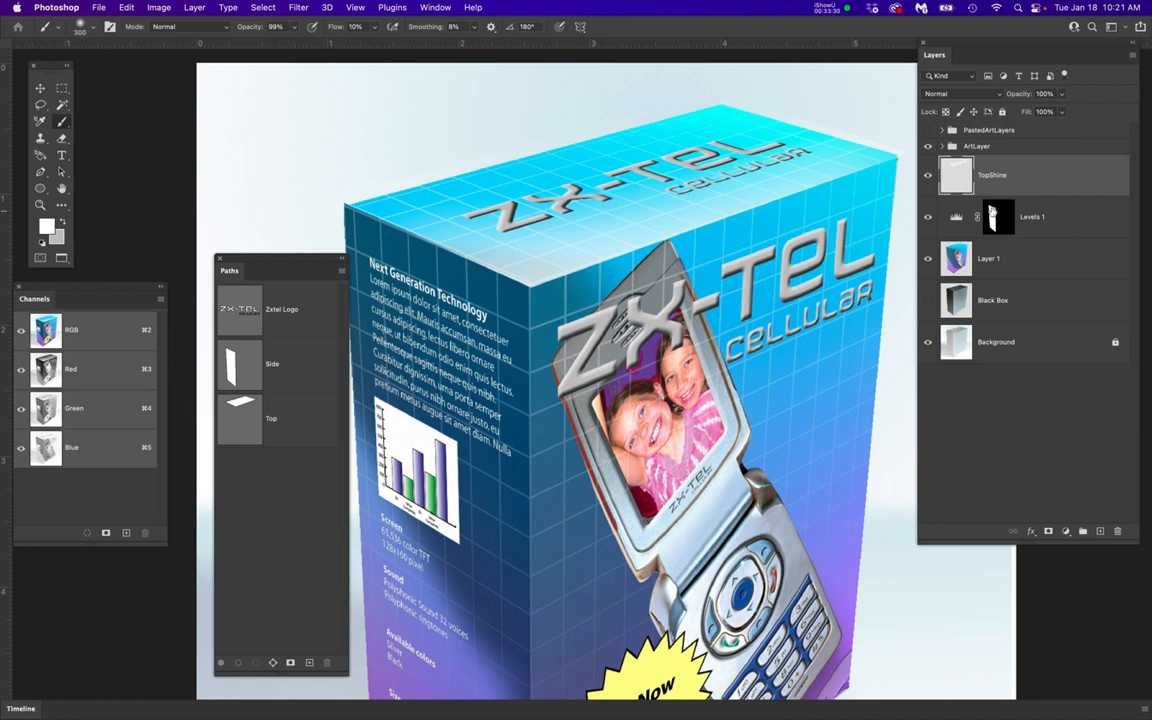
Set the TopShine layer's blend mode to Overlay
{"action": "left_click", "coordinate": [1050, 177]}
{"action": "left_click", "coordinate": [969, 96]}
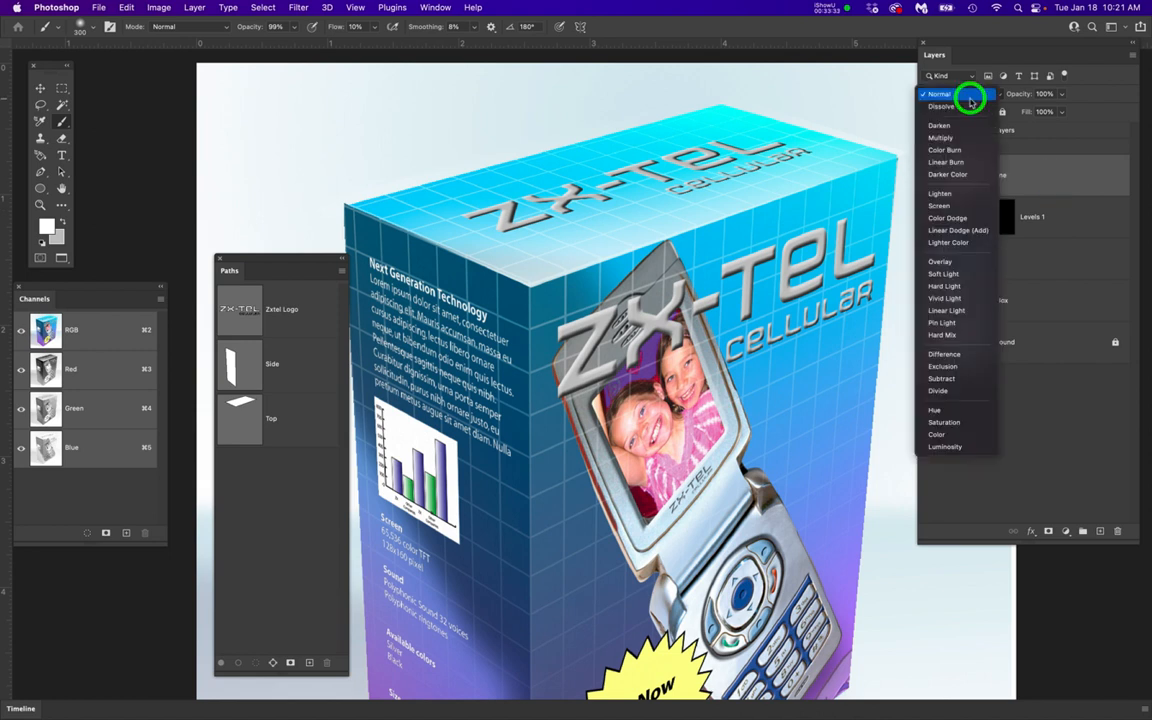
{"action": "left_click", "coordinate": [933, 263]}
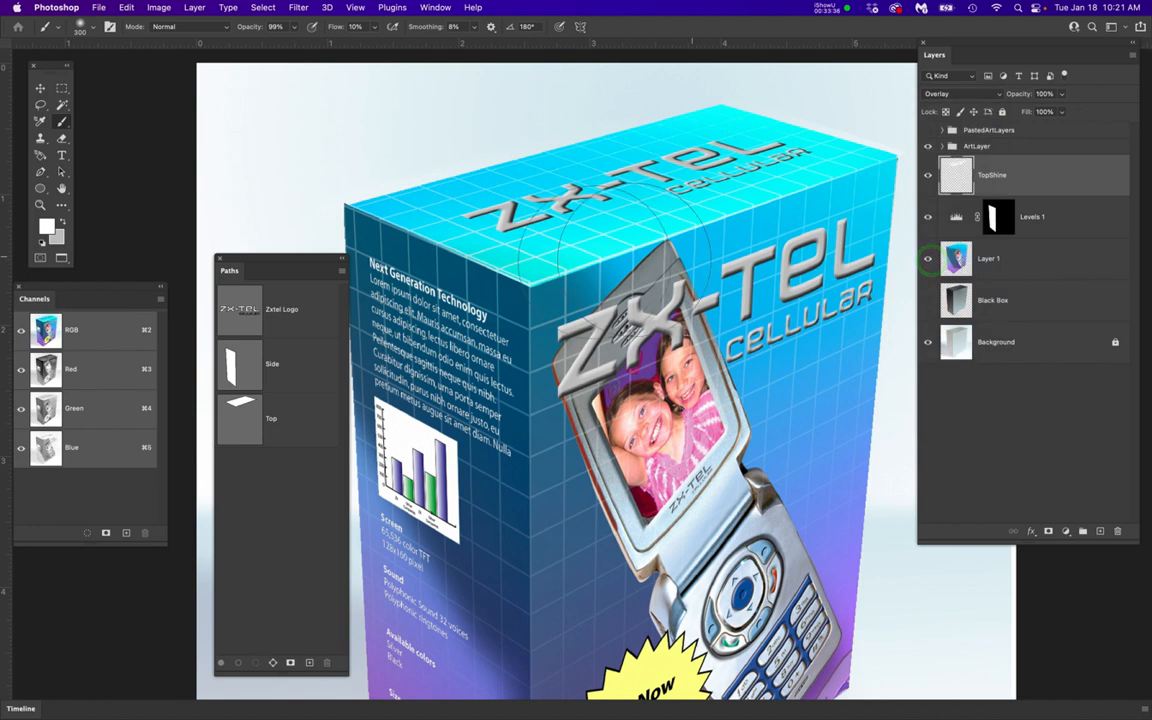
Compare the box with the TopShine layer hidden and shown, and examine the top face's edges up close and in the full view
{"action": "left_click", "coordinate": [927, 175]}
{"action": "left_click", "coordinate": [927, 175]}
{"action": "left_click", "coordinate": [927, 175]}
{"action": "left_click", "coordinate": [927, 175]}
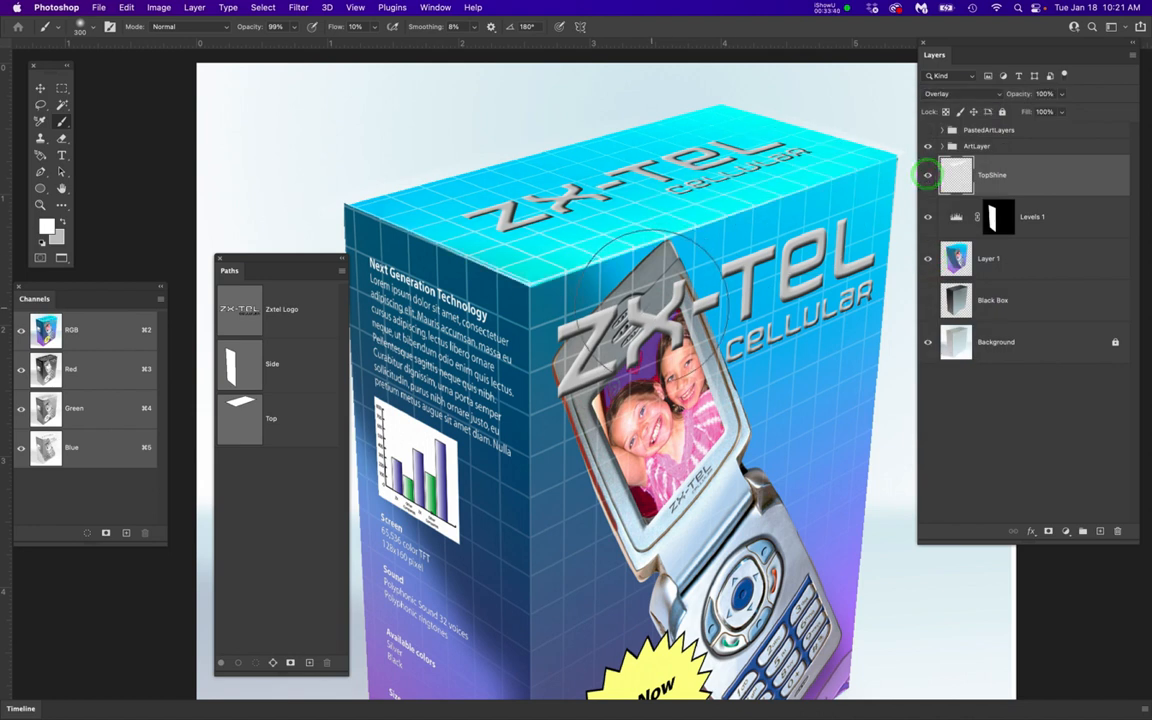
{"action": "scroll", "coordinate": [653, 306], "scroll_direction": "down", "scroll_amount": 4}
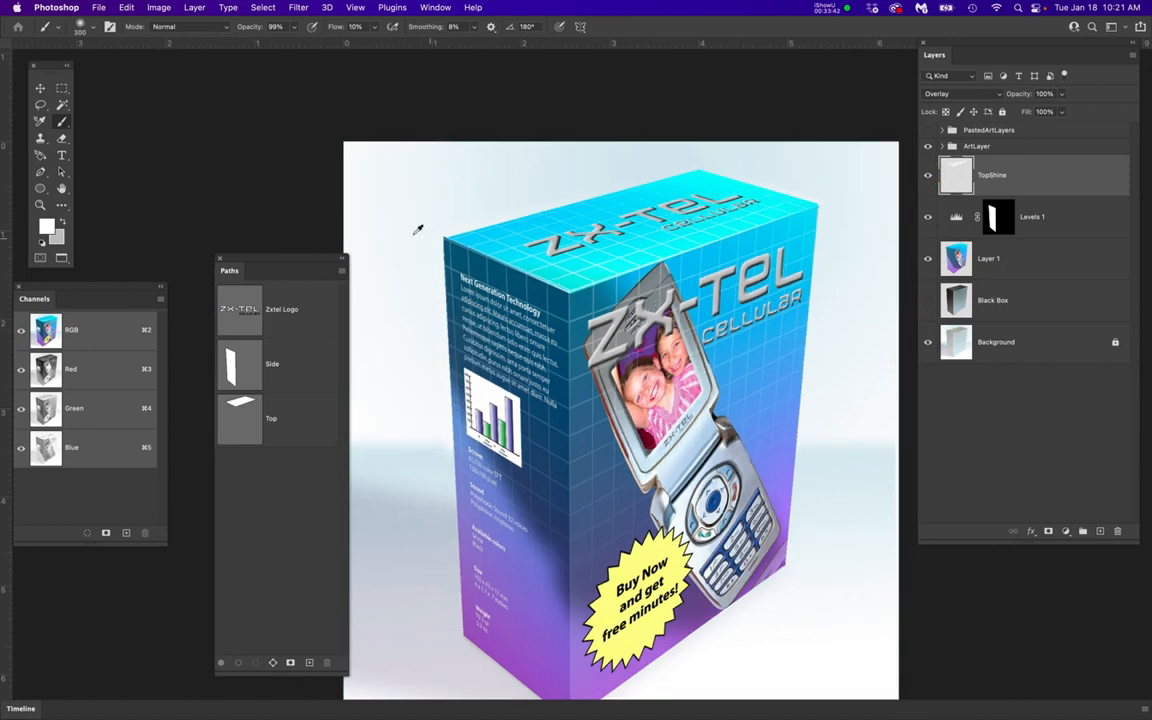
{"action": "scroll", "coordinate": [418, 229], "scroll_direction": "up", "scroll_amount": 5}
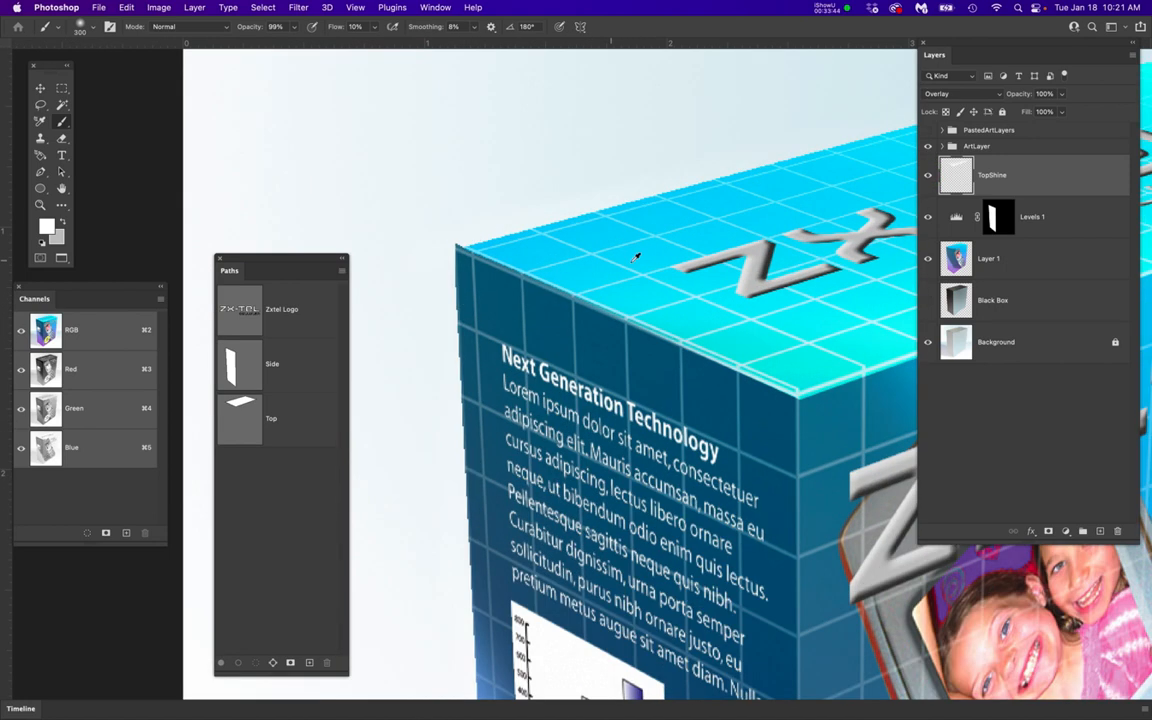
{"action": "scroll", "coordinate": [635, 257], "scroll_direction": "down", "scroll_amount": 5}
{"action": "scroll", "coordinate": [635, 257], "scroll_direction": "down", "scroll_amount": 4}
{"action": "scroll", "coordinate": [635, 258], "scroll_direction": "down", "scroll_amount": 3}
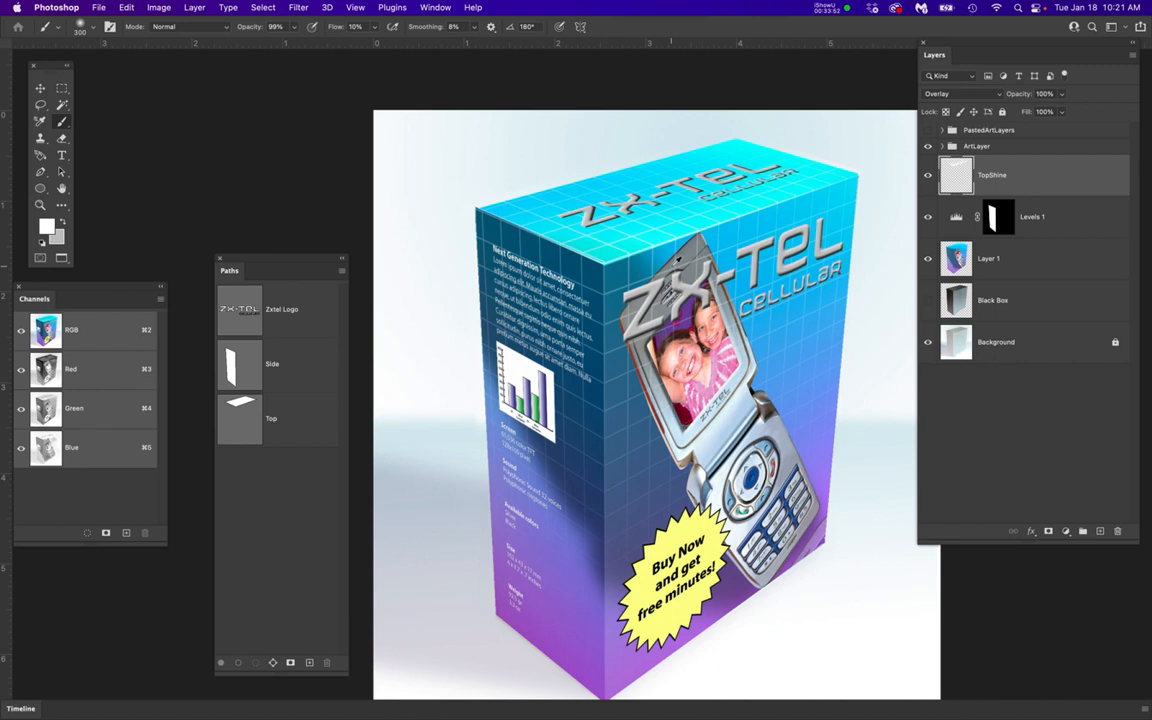
Select the ArtLayer group, TopShine, Levels 1 and Layer 1 together and stamp them into a new merged layer
{"action": "left_click_drag", "start_coordinate": [312, 262], "coordinate": [305, 97]}
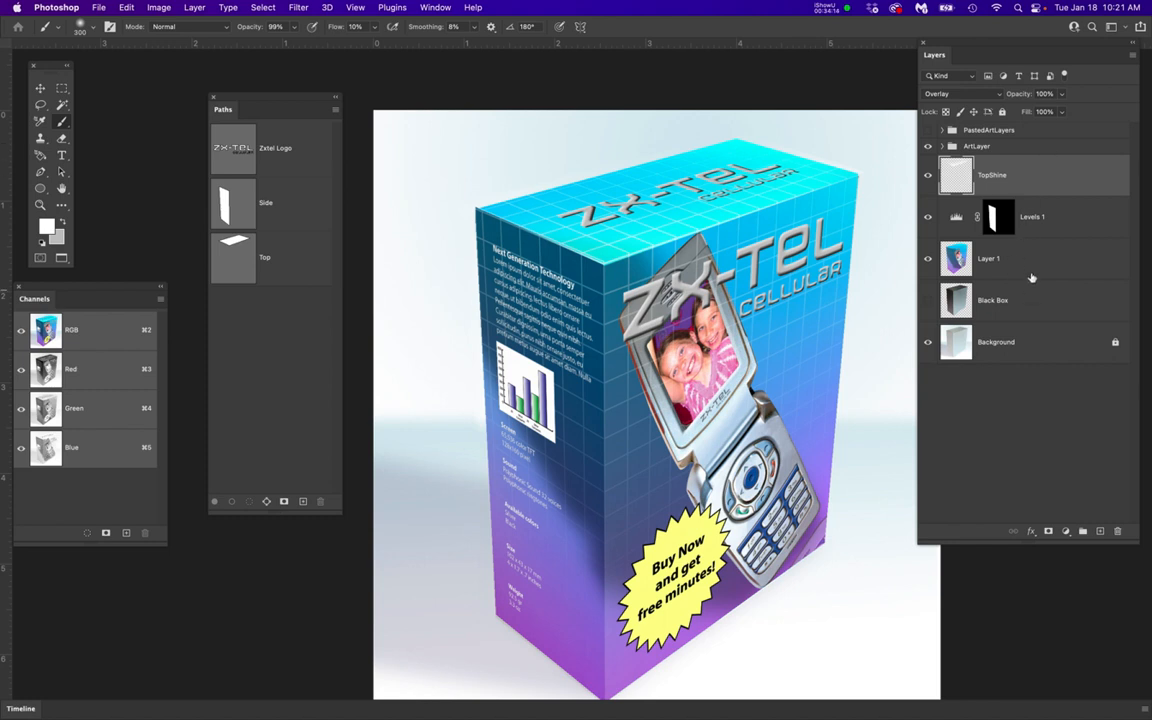
{"action": "left_click", "coordinate": [1055, 147]}
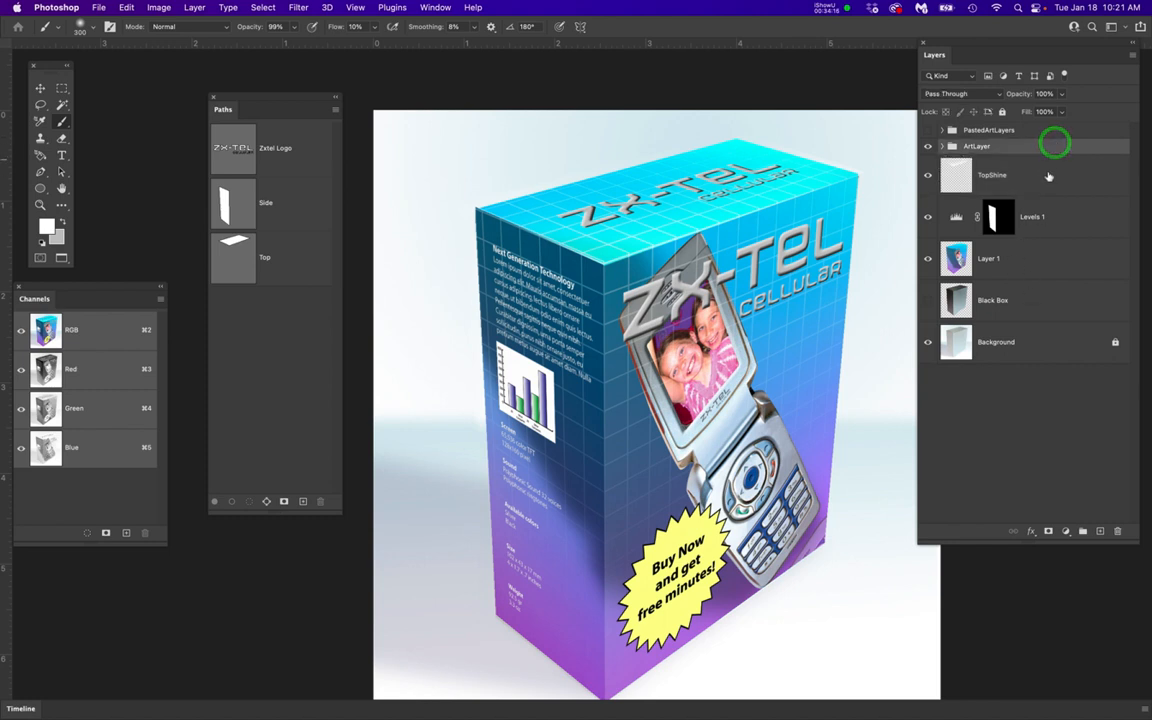
{"action": "left_click", "coordinate": [1049, 175], "text": "shift"}
{"action": "left_click", "coordinate": [1069, 216], "text": "shift"}
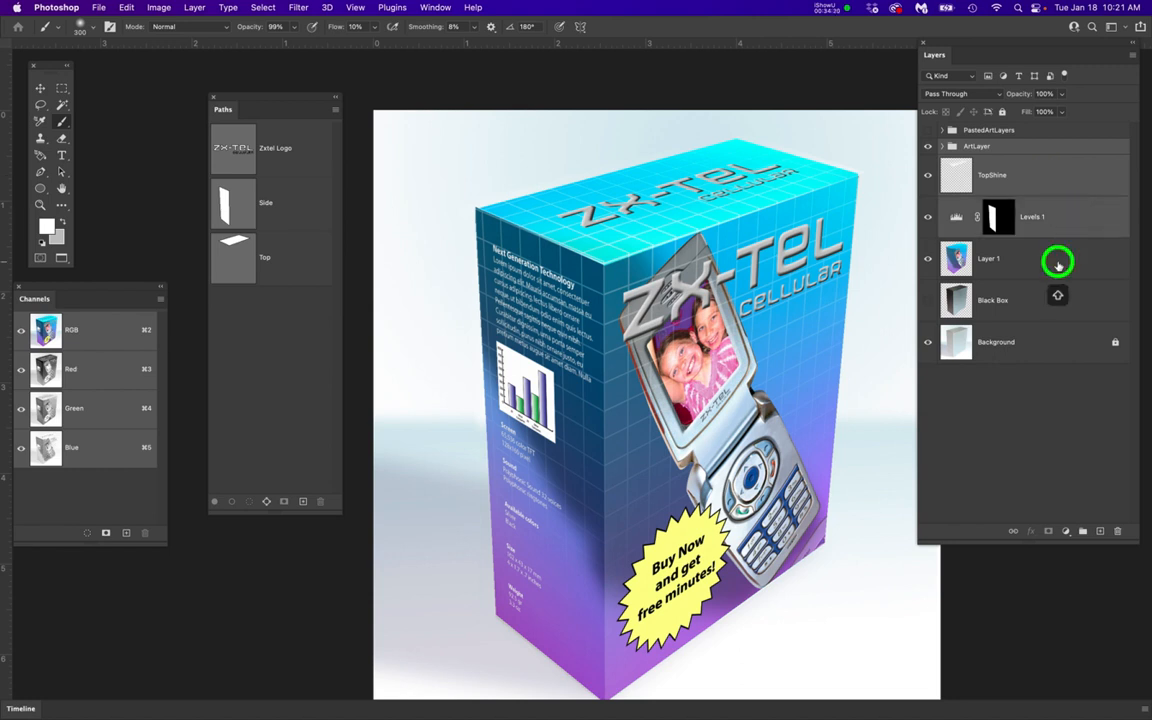
{"action": "left_click", "coordinate": [1058, 262], "text": "shift"}
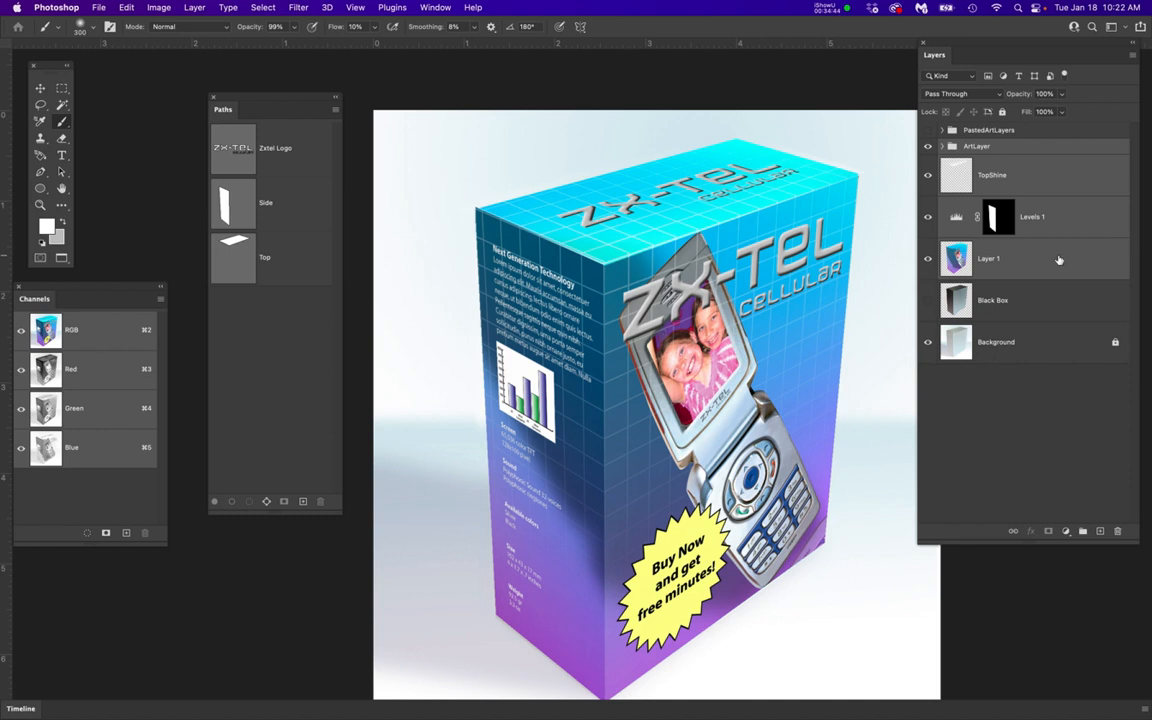
{"action": "key", "text": "alt+super+e"}
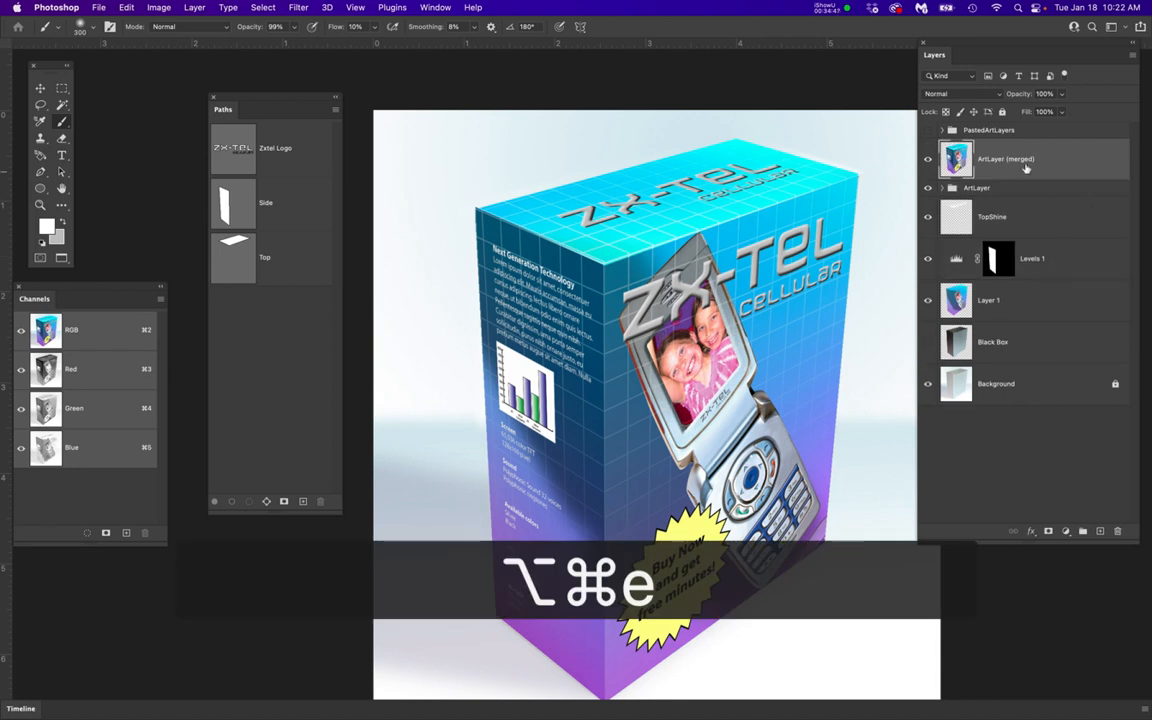
Hide the original ArtLayer group, TopShine, Levels 1 and Layer 1, and compare the box with the merged layer off and on
{"action": "left_click", "coordinate": [928, 189]}
{"action": "left_click", "coordinate": [928, 216]}
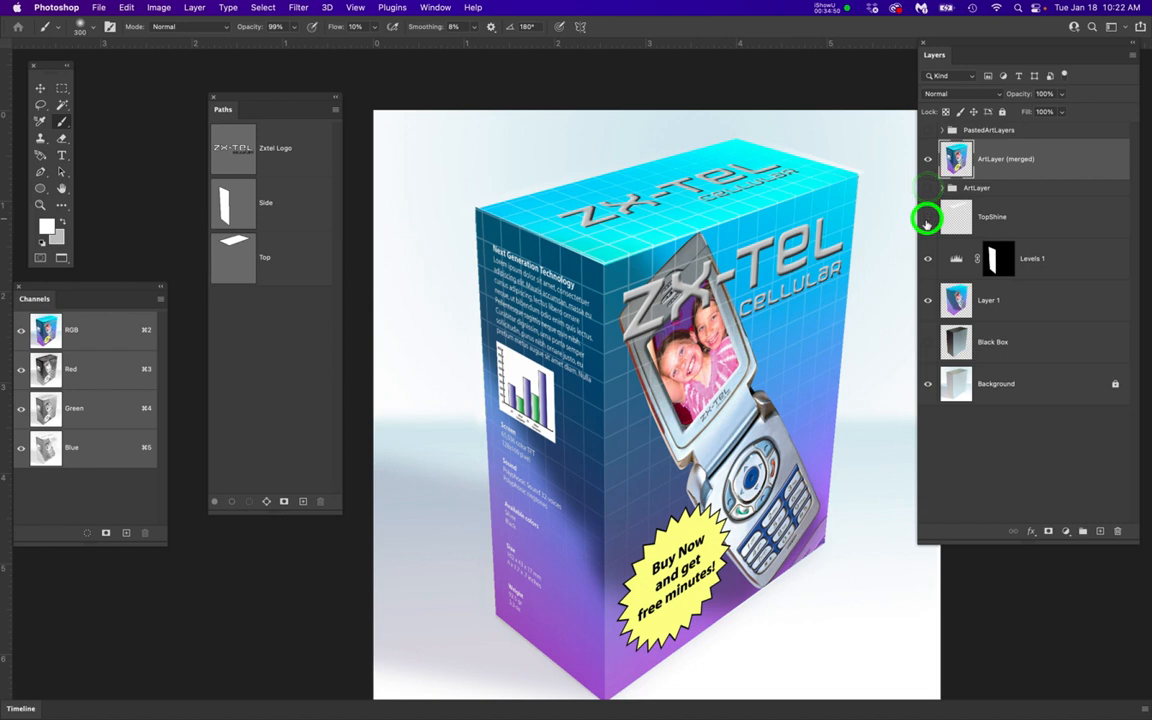
{"action": "left_click", "coordinate": [928, 258]}
{"action": "left_click", "coordinate": [928, 300]}
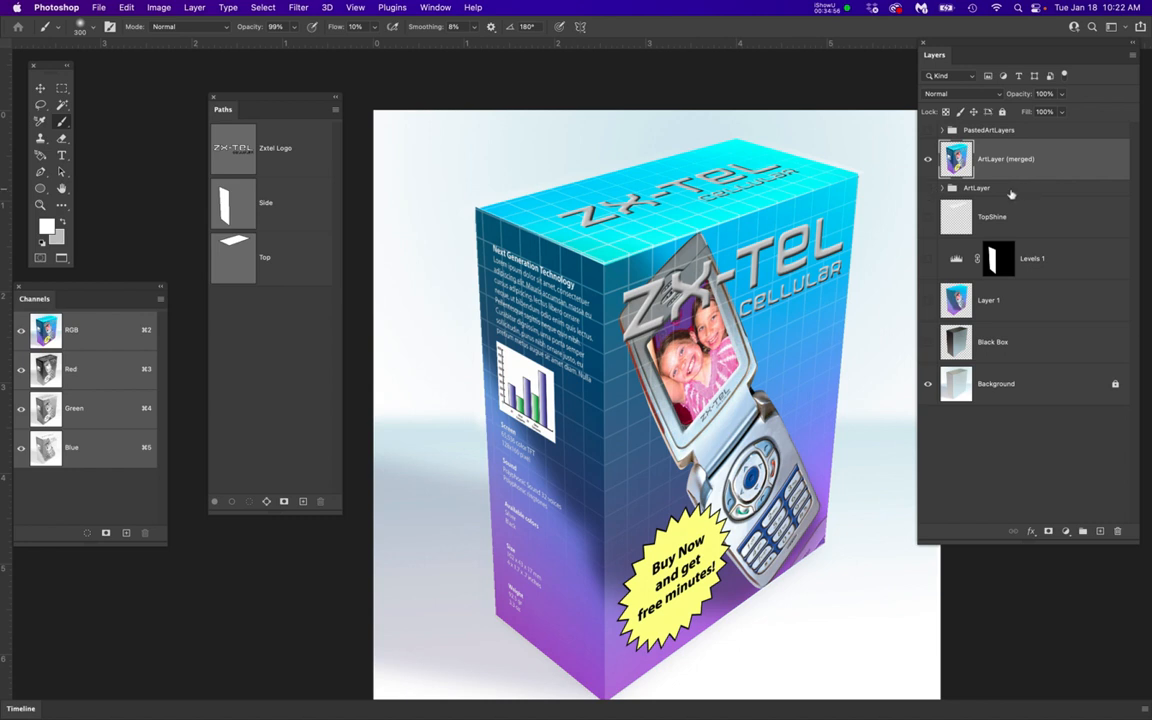
{"action": "left_click", "coordinate": [928, 159]}
{"action": "left_click", "coordinate": [928, 159]}
{"action": "left_click", "coordinate": [928, 159]}
{"action": "left_click", "coordinate": [928, 159]}
Undo the mask made from the leftover top-face selection, deselect, and add a blank white mask to ArtLayer (merged)
{"action": "left_click", "coordinate": [1048, 531]}
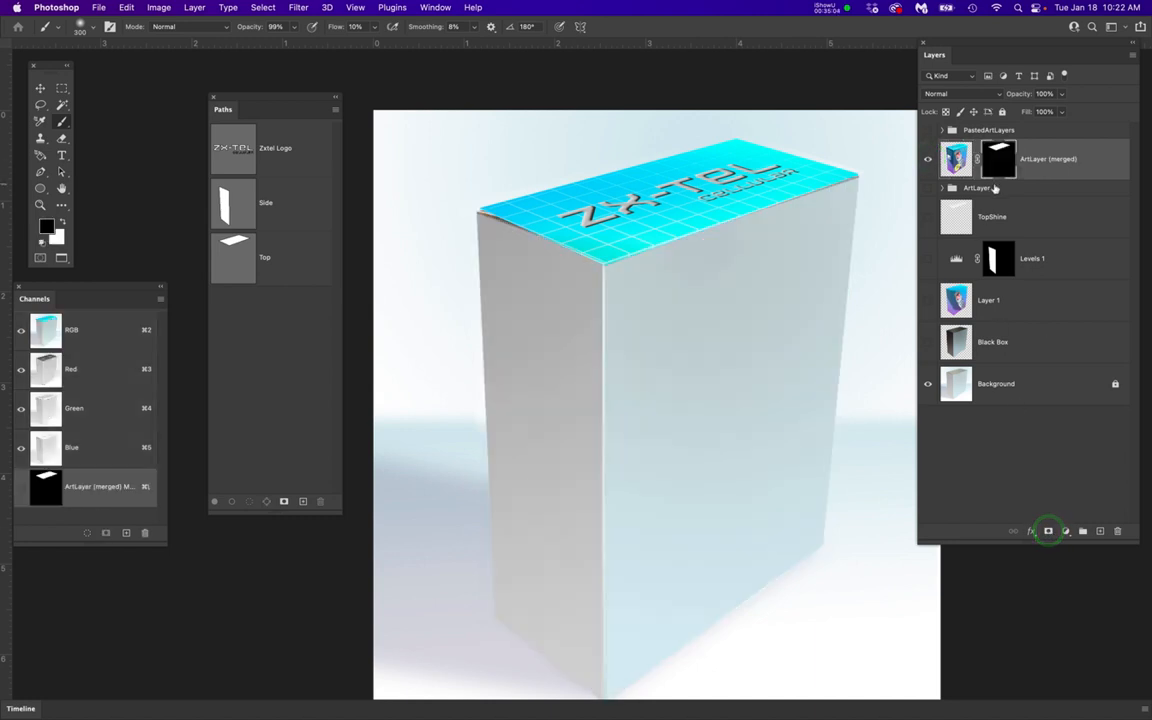
{"action": "key", "text": "super+z"}
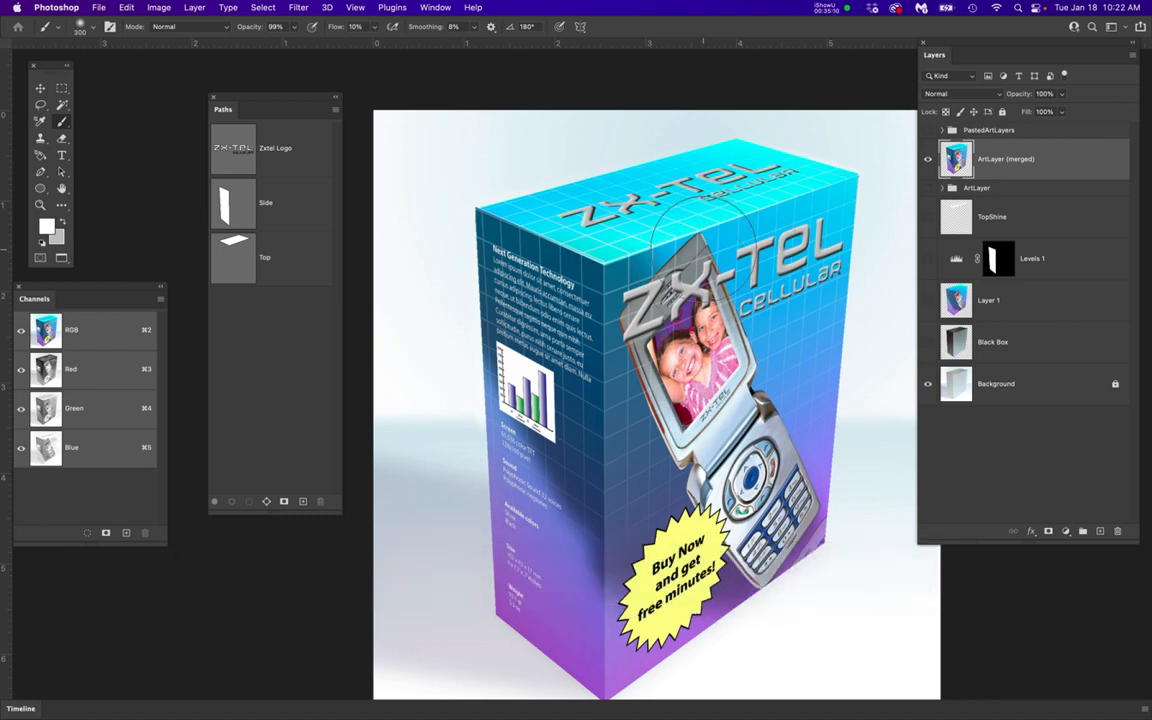
{"action": "key", "text": "super+h"}
{"action": "key", "text": "super+d"}
{"action": "left_click", "coordinate": [1048, 531]}
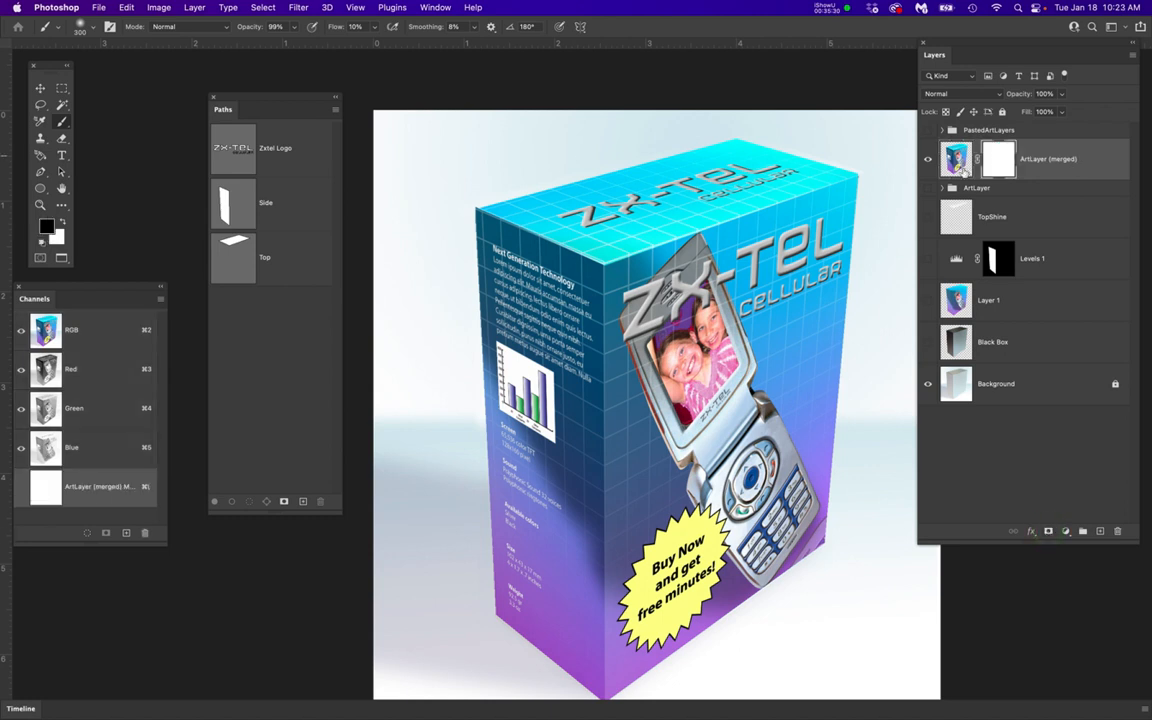
Round off the box's upper-left corner by painting black on the merged layer's mask with the brush reduced to 7 px
{"action": "scroll", "coordinate": [445, 199], "scroll_direction": "up", "scroll_amount": 5}
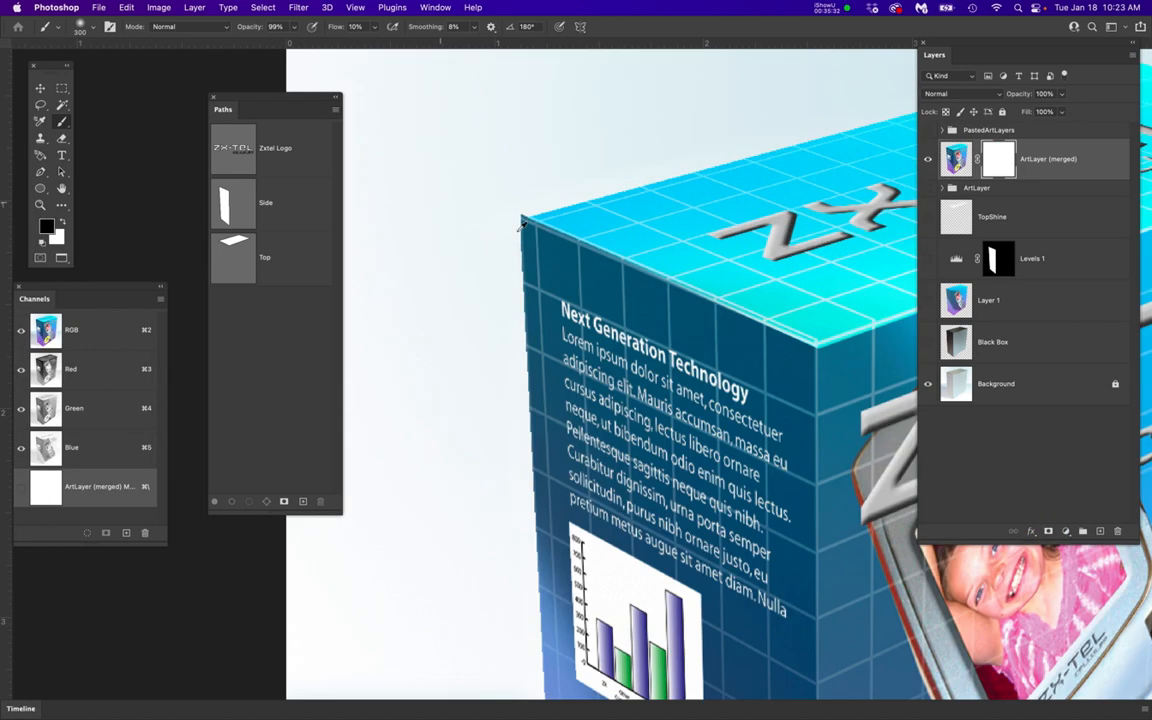
{"action": "scroll", "coordinate": [448, 198], "scroll_direction": "up", "scroll_amount": 10}
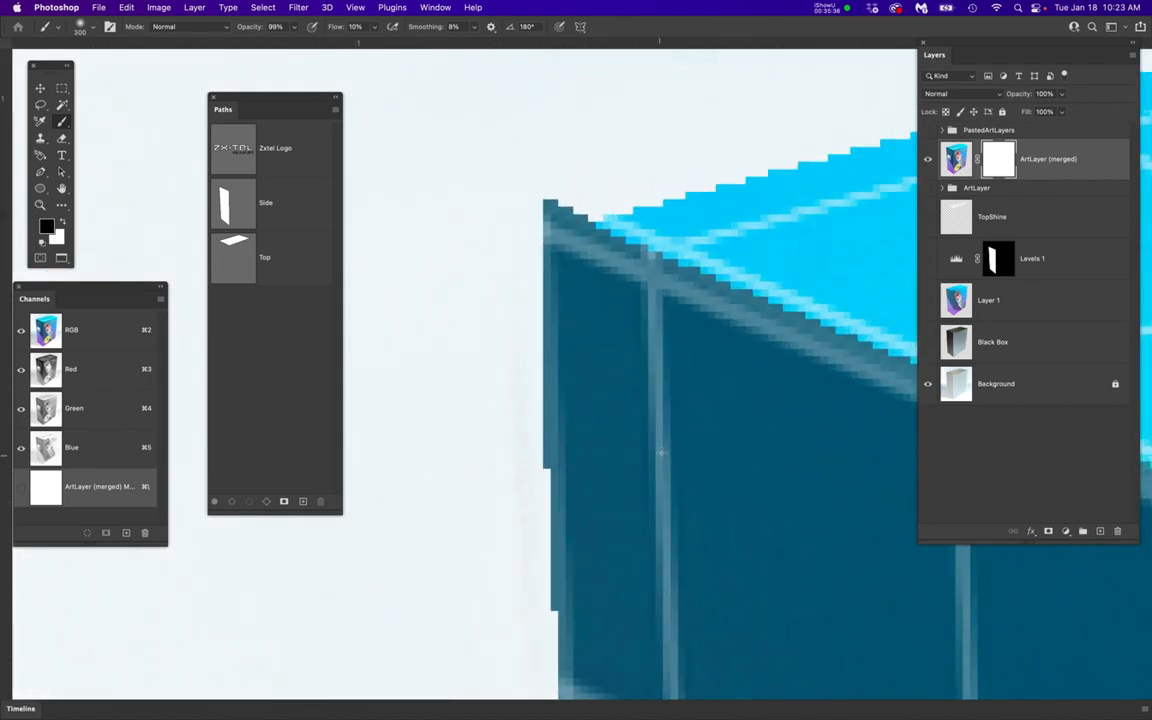
{"action": "key", "text": "bracketleft"}
{"action": "key", "text": "bracketleft"}
{"action": "key", "text": "bracketleft"}
{"action": "key", "text": "bracketleft"}
{"action": "key", "text": "bracketleft"}
{"action": "key", "text": "bracketleft"}
{"action": "key", "text": "bracketleft"}
{"action": "key", "text": "bracketleft"}
{"action": "key", "text": "bracketleft"}
{"action": "key", "text": "bracketleft"}
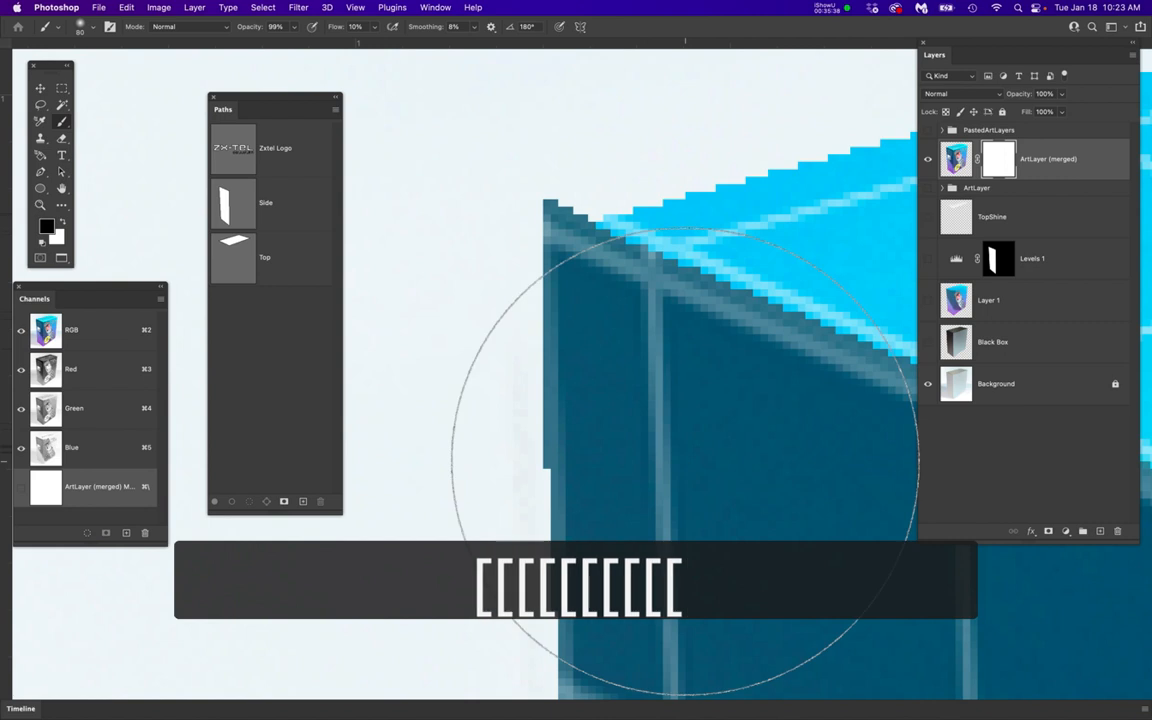
{"action": "key", "text": "bracketleft"}
{"action": "key", "text": "bracketleft"}
{"action": "key", "text": "bracketleft"}
{"action": "key", "text": "bracketleft"}
{"action": "key", "text": "bracketleft"}
{"action": "key", "text": "bracketleft"}
{"action": "key", "text": "bracketleft"}
{"action": "key", "text": "bracketleft"}
{"action": "key", "text": "bracketleft"}
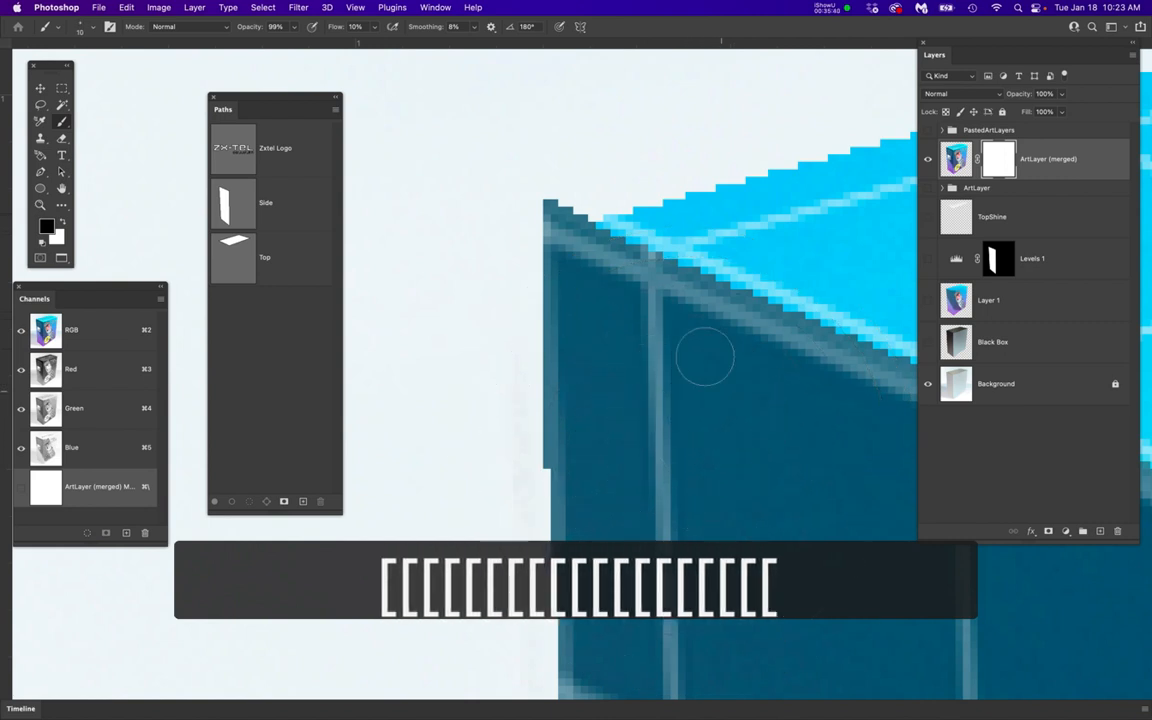
{"action": "key", "text": "bracketleft"}
{"action": "key", "text": "bracketleft"}
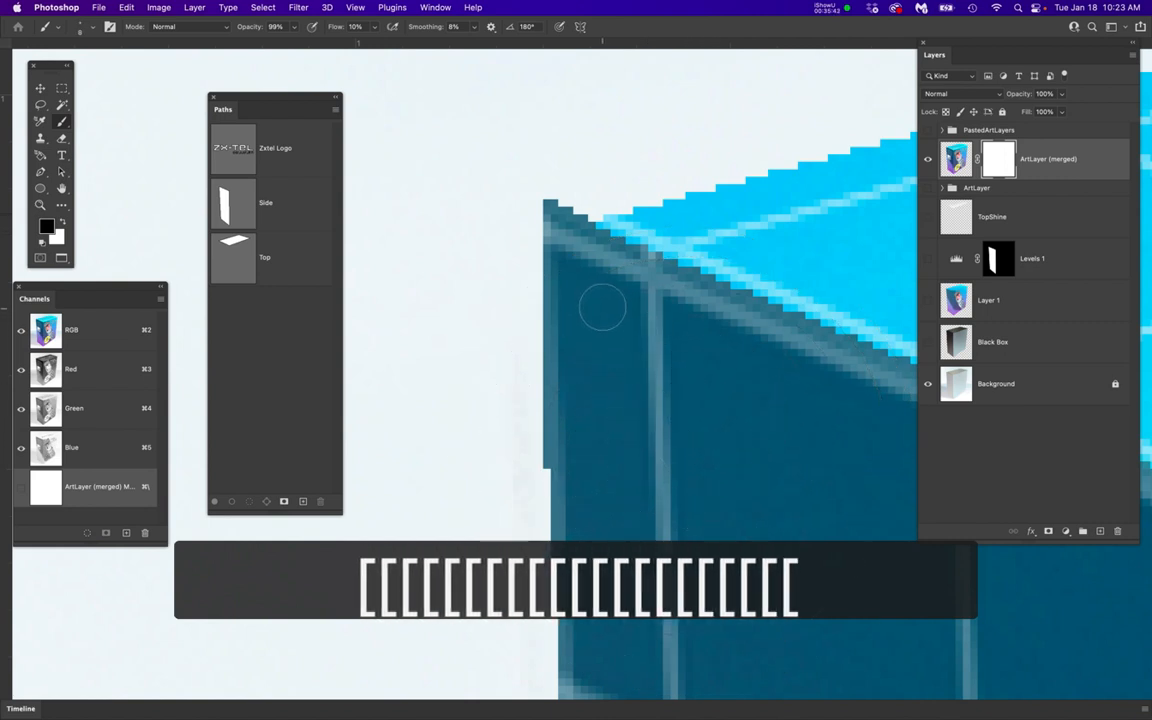
{"action": "key", "text": "bracketleft"}
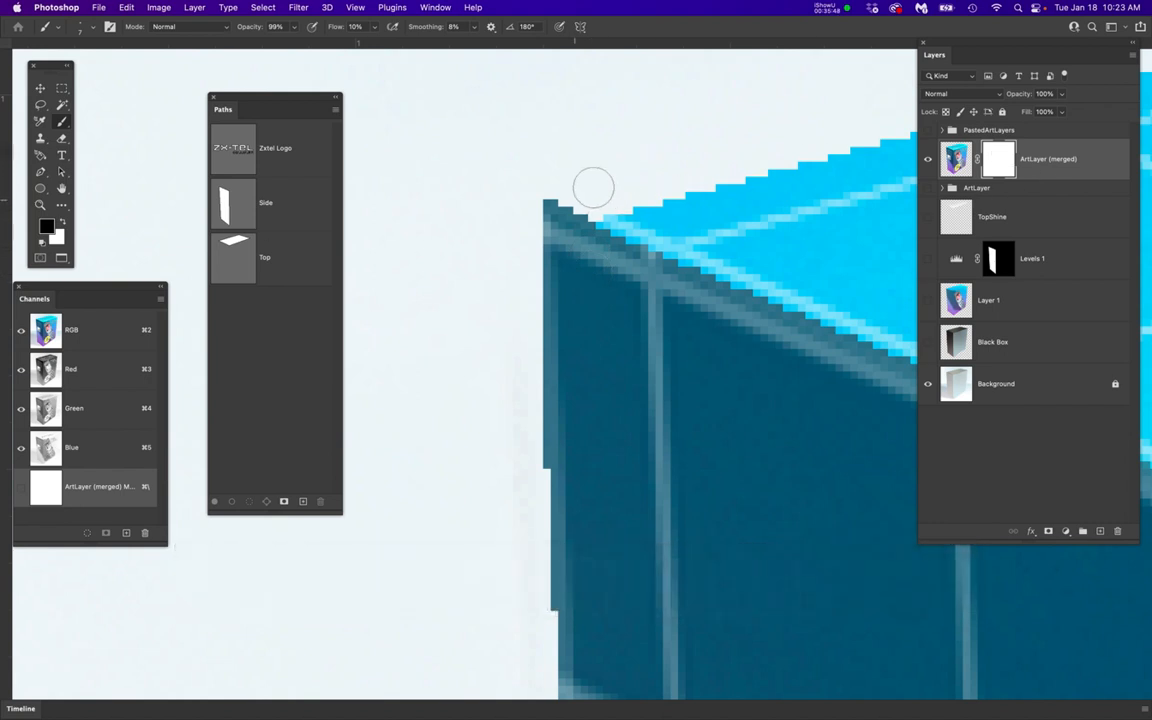
{"action": "mouse_move", "coordinate": [548, 203]}
{"action": "left_mouse_down"}
{"action": "mouse_move", "coordinate": [508, 213]}
{"action": "mouse_move", "coordinate": [567, 200]}
{"action": "mouse_move", "coordinate": [567, 189]}
{"action": "mouse_move", "coordinate": [535, 201]}
{"action": "mouse_move", "coordinate": [557, 194]}
{"action": "mouse_move", "coordinate": [510, 233]}
{"action": "mouse_move", "coordinate": [567, 213]}
{"action": "mouse_move", "coordinate": [499, 238]}
{"action": "mouse_move", "coordinate": [585, 201]}
{"action": "mouse_move", "coordinate": [540, 232]}
{"action": "mouse_move", "coordinate": [525, 262]}
{"action": "mouse_move", "coordinate": [539, 228]}
{"action": "mouse_move", "coordinate": [524, 266]}
{"action": "mouse_move", "coordinate": [531, 225]}
{"action": "mouse_move", "coordinate": [627, 187]}
{"action": "mouse_move", "coordinate": [544, 230]}
{"action": "mouse_move", "coordinate": [527, 278]}
{"action": "mouse_move", "coordinate": [529, 245]}
{"action": "mouse_move", "coordinate": [590, 200]}
{"action": "mouse_move", "coordinate": [630, 189]}
{"action": "mouse_move", "coordinate": [549, 203]}
{"action": "mouse_move", "coordinate": [638, 197]}
{"action": "mouse_move", "coordinate": [554, 207]}
{"action": "mouse_move", "coordinate": [623, 198]}
{"action": "mouse_move", "coordinate": [570, 207]}
{"action": "mouse_move", "coordinate": [533, 230]}
{"action": "mouse_move", "coordinate": [513, 277]}
{"action": "mouse_move", "coordinate": [539, 226]}
{"action": "mouse_move", "coordinate": [530, 265]}
{"action": "left_mouse_up"}
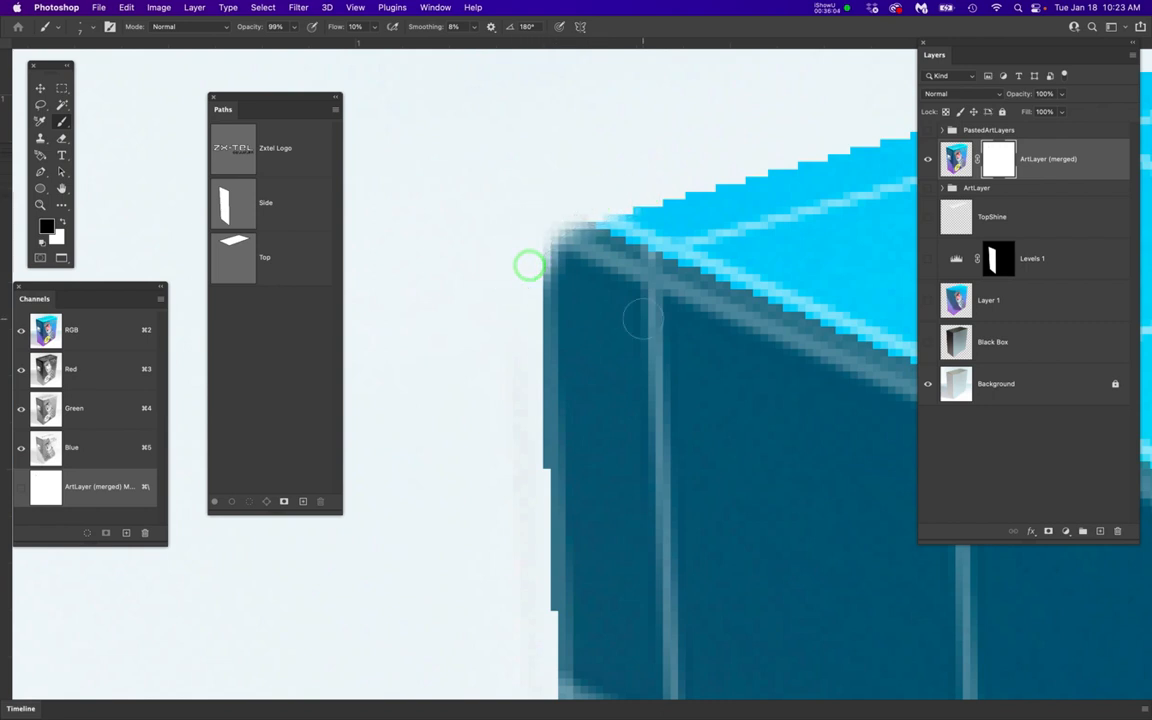
Draw a narrow closed Pen path along the outside of the box's left edge, from above the top corner to below the bottom corner
{"action": "scroll", "coordinate": [642, 320], "scroll_direction": "down", "scroll_amount": 8}
{"action": "scroll", "coordinate": [692, 366], "scroll_direction": "down", "scroll_amount": 5}
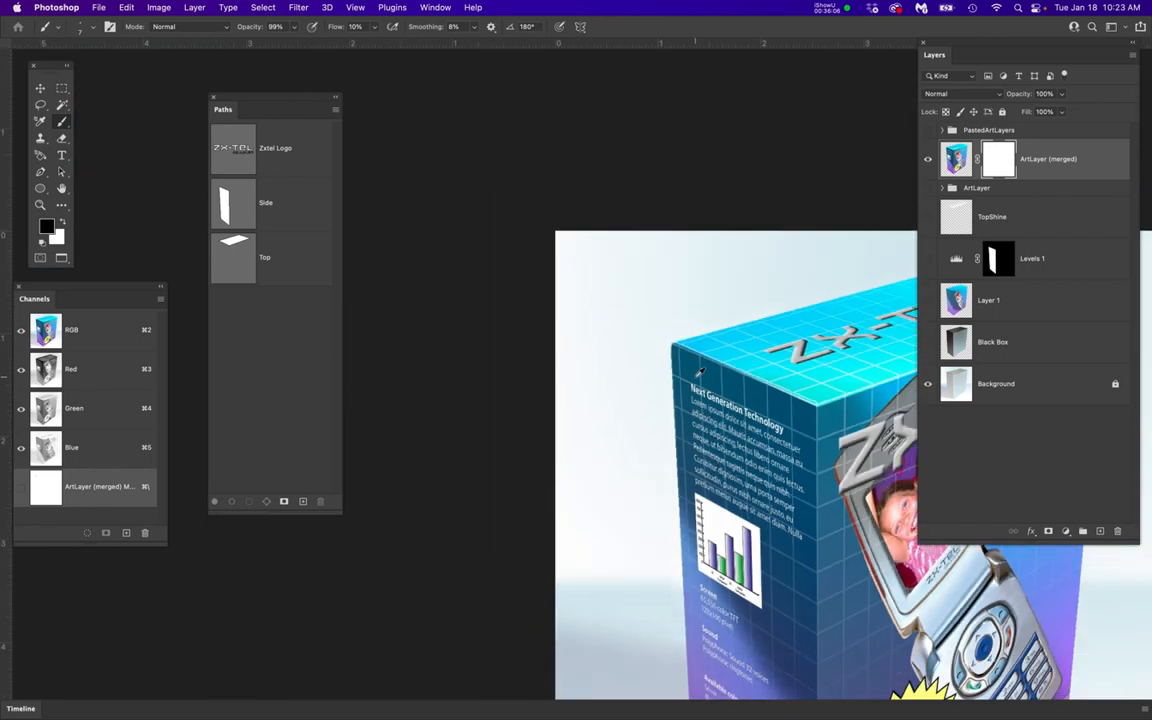
{"action": "left_click_drag", "start_coordinate": [746, 397], "coordinate": [589, 270]}
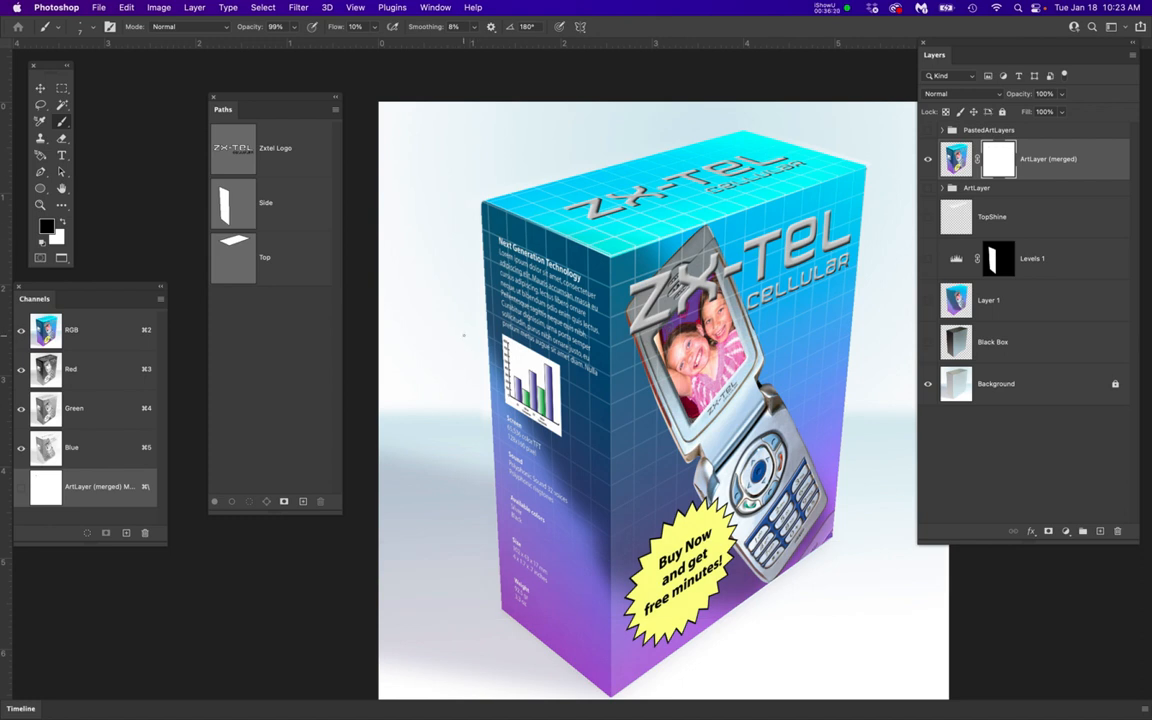
{"action": "scroll", "coordinate": [463, 335], "scroll_direction": "up", "scroll_amount": 3}
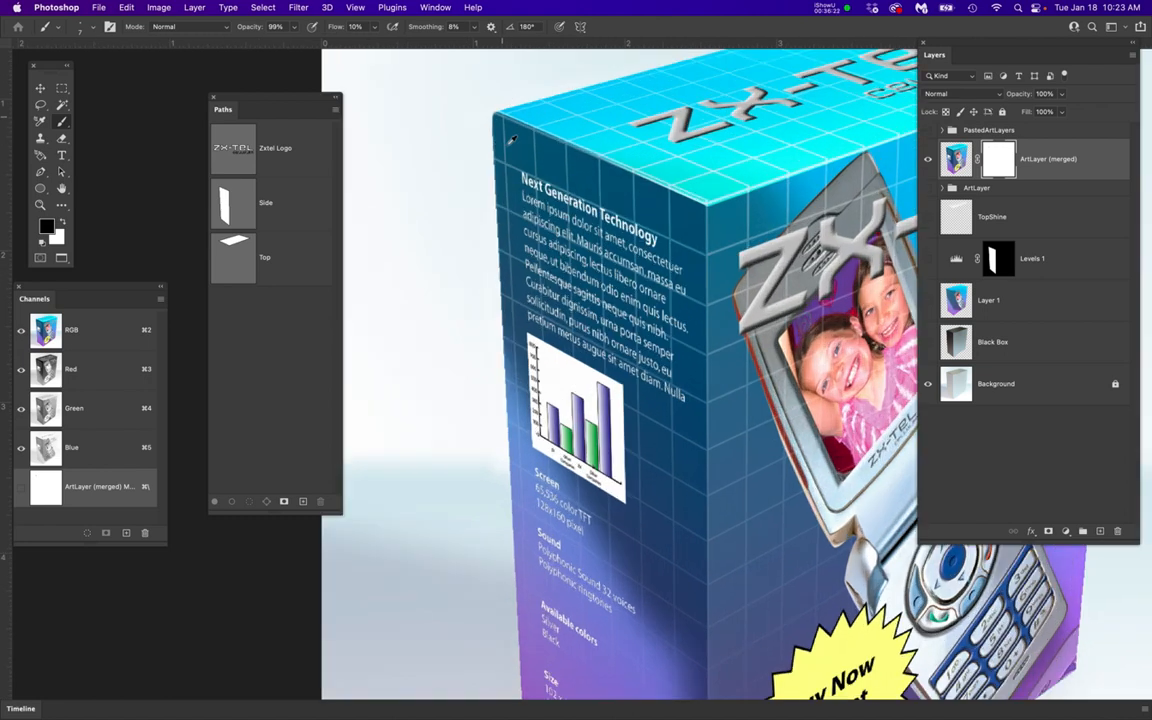
{"action": "scroll", "coordinate": [493, 152], "scroll_direction": "down", "scroll_amount": 3}
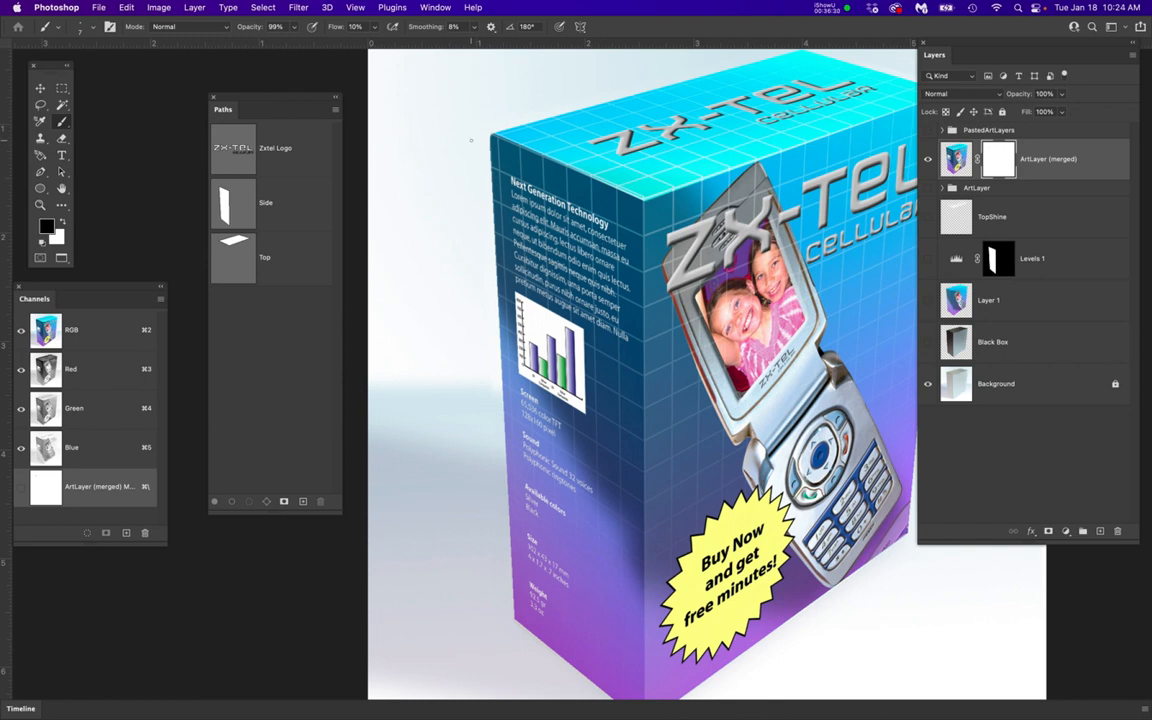
{"action": "key", "text": "p"}
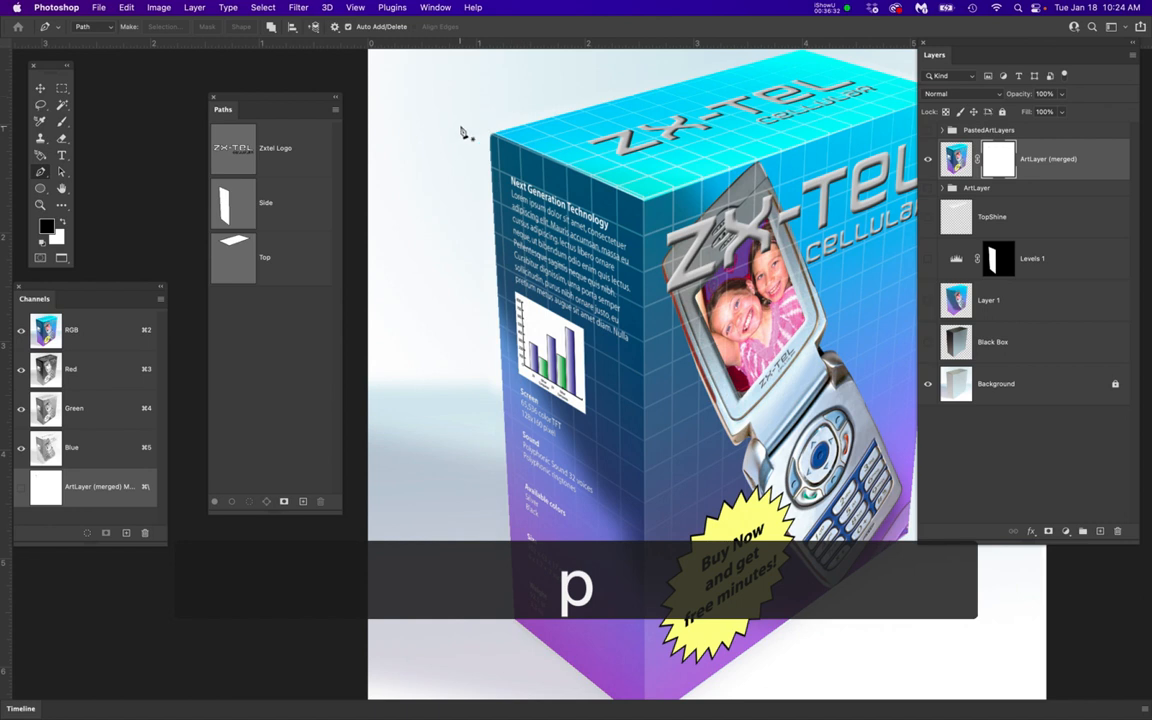
{"action": "scroll", "coordinate": [463, 134], "scroll_direction": "up", "scroll_amount": 3}
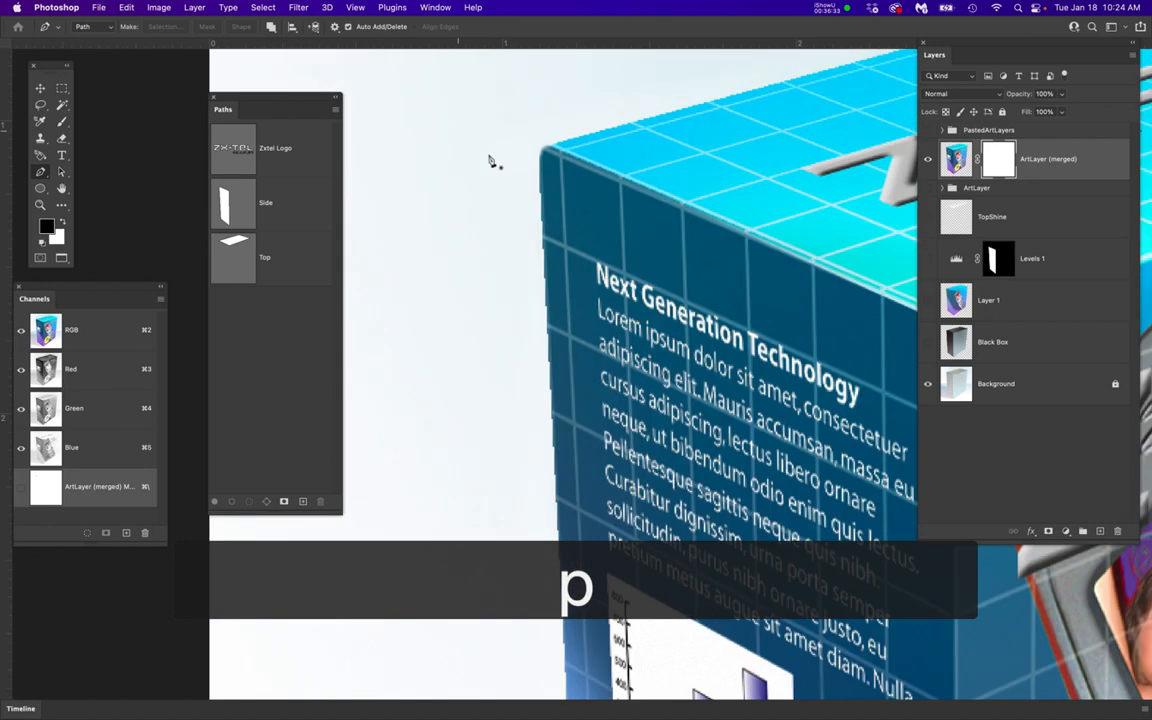
{"action": "left_click", "coordinate": [545, 119]}
{"action": "scroll", "coordinate": [546, 119], "scroll_direction": "down", "scroll_amount": 3}
{"action": "scroll", "coordinate": [600, 250], "scroll_direction": "down", "scroll_amount": 4}
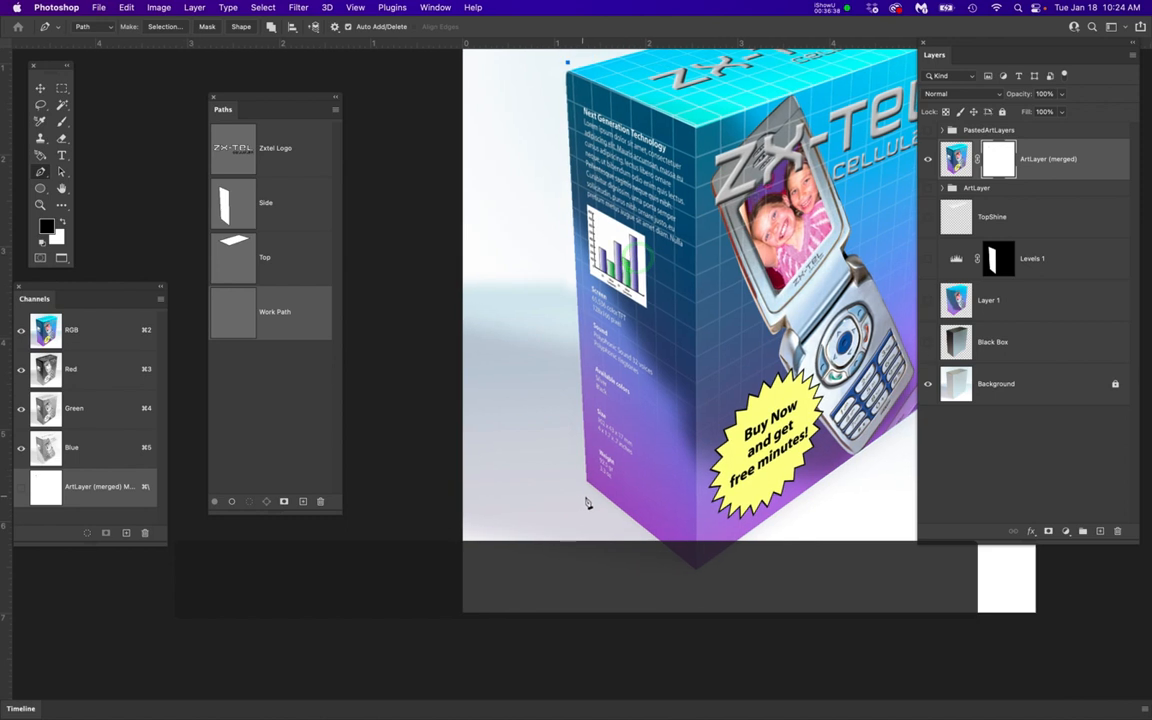
{"action": "scroll", "coordinate": [590, 499], "scroll_direction": "up", "scroll_amount": 4}
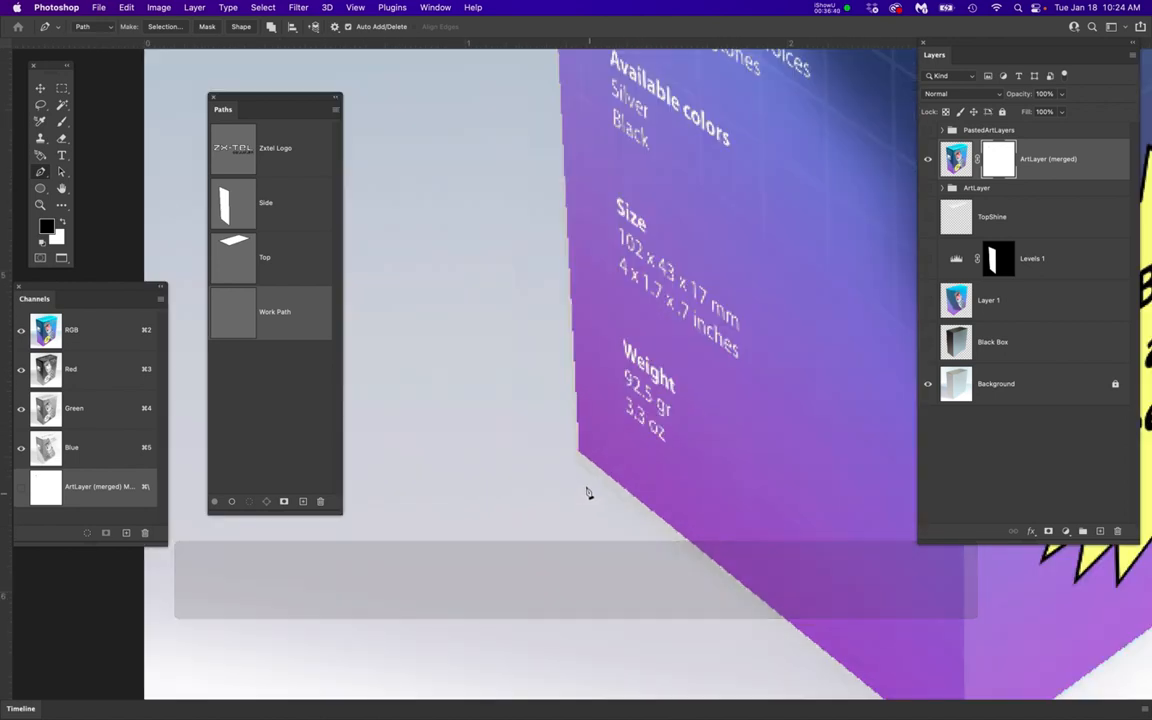
{"action": "left_click", "coordinate": [582, 481]}
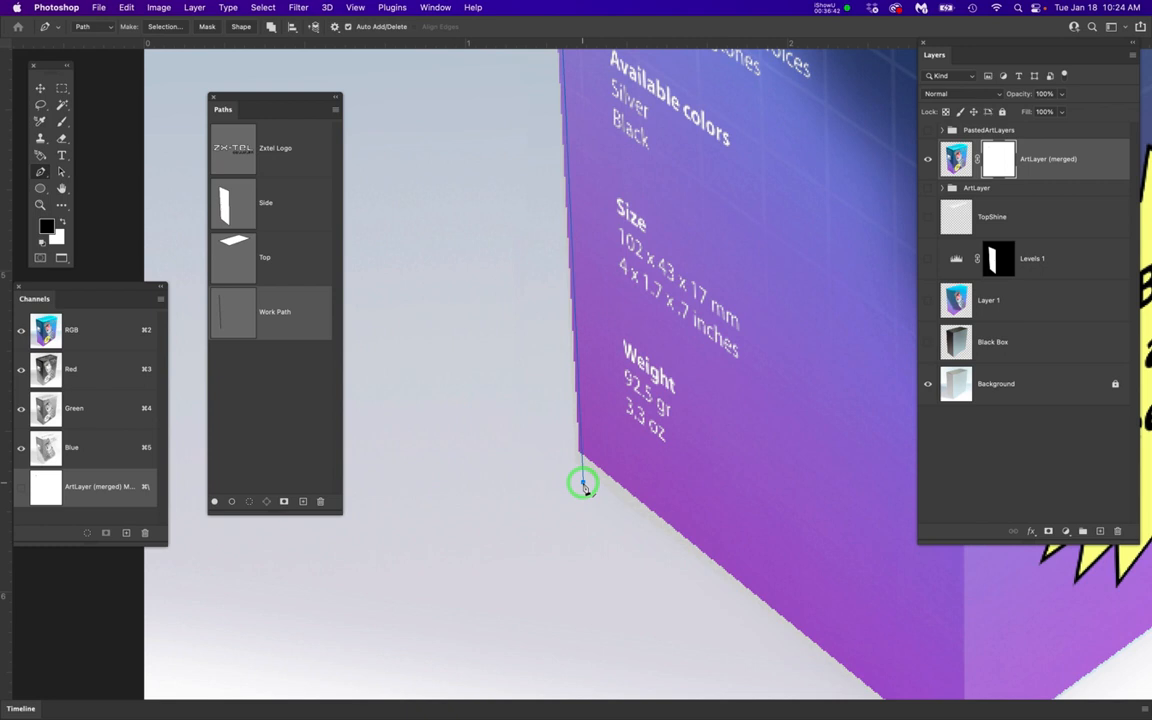
{"action": "left_click", "coordinate": [519, 432]}
{"action": "scroll", "coordinate": [580, 447], "scroll_direction": "down", "scroll_amount": 4}
{"action": "left_click_drag", "start_coordinate": [699, 257], "coordinate": [712, 663]}
{"action": "left_click", "coordinate": [535, 190]}
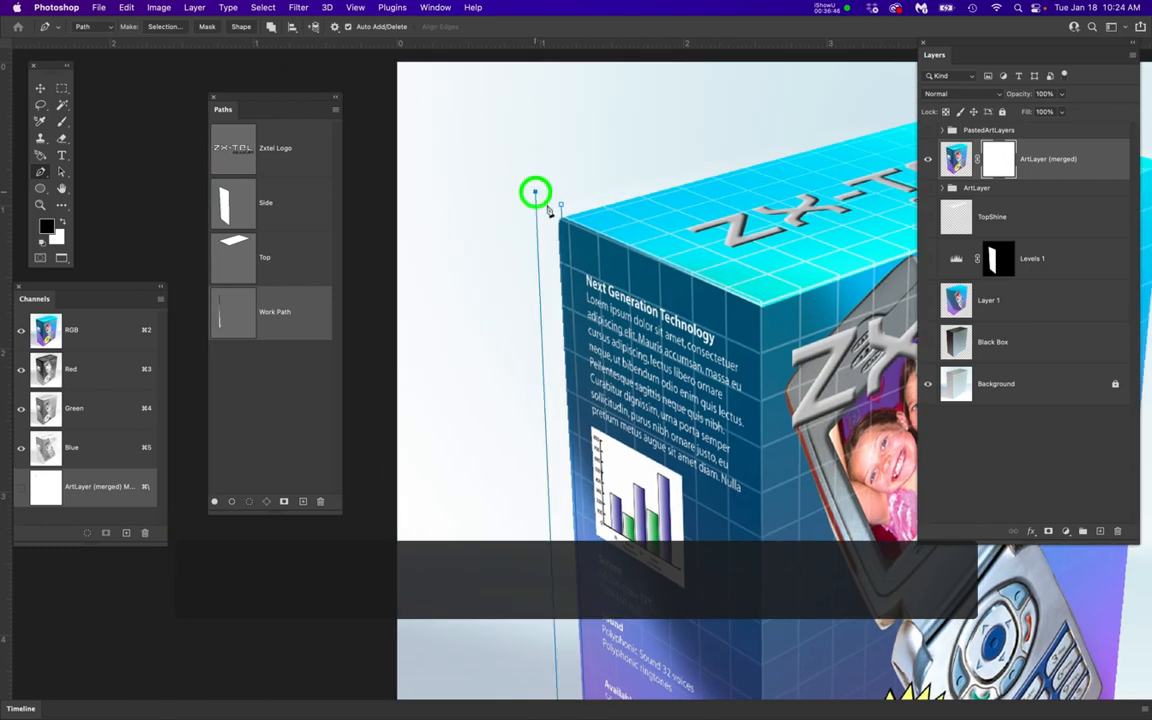
{"action": "left_click", "coordinate": [562, 206]}
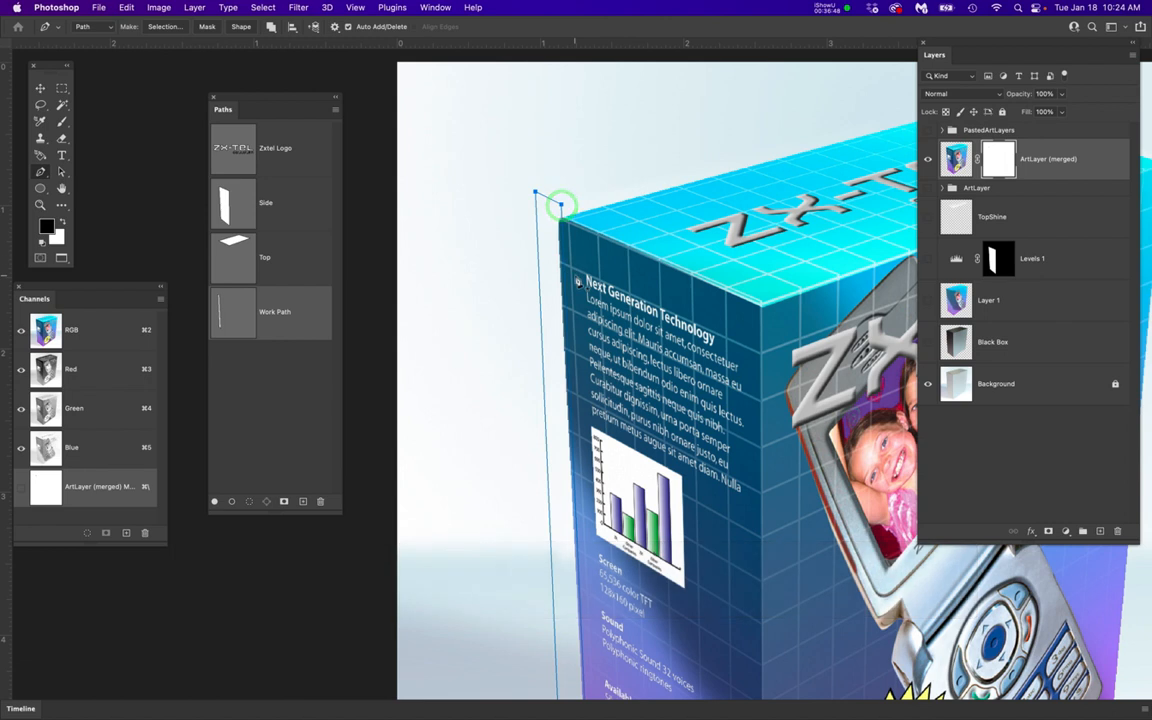
Load the Work Path as a selection and target the mask of ArtLayer (merged)
{"action": "left_click", "coordinate": [230, 319], "text": "super"}
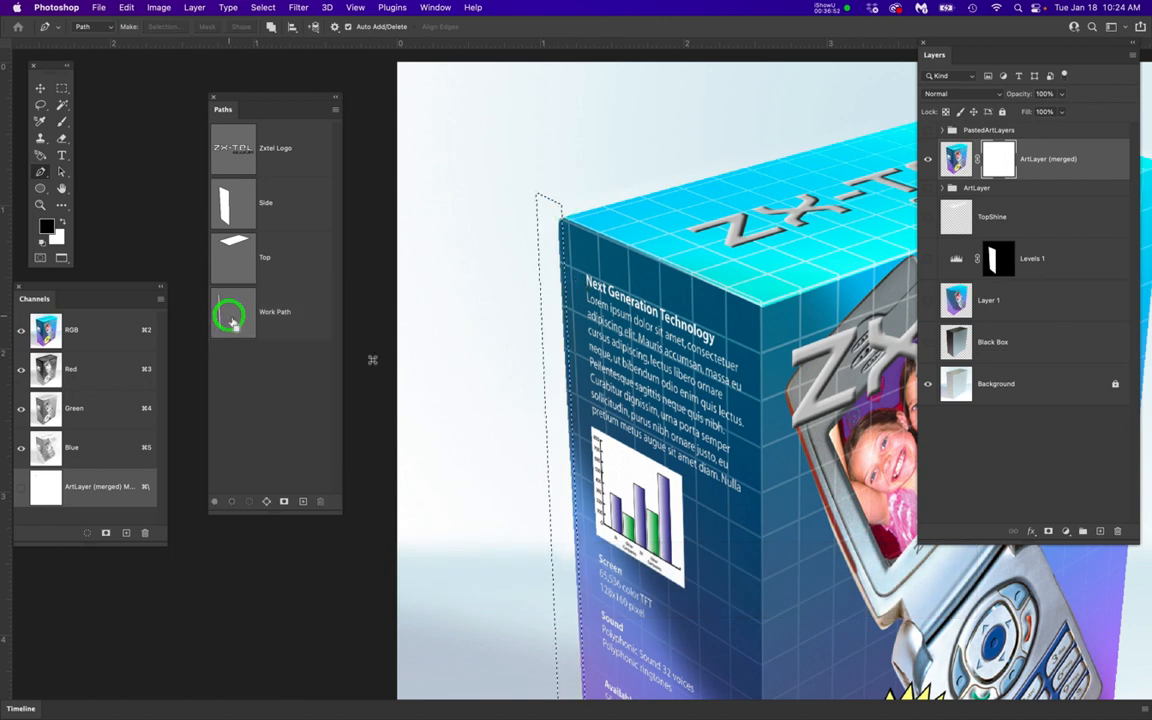
{"action": "left_click", "coordinate": [999, 160]}
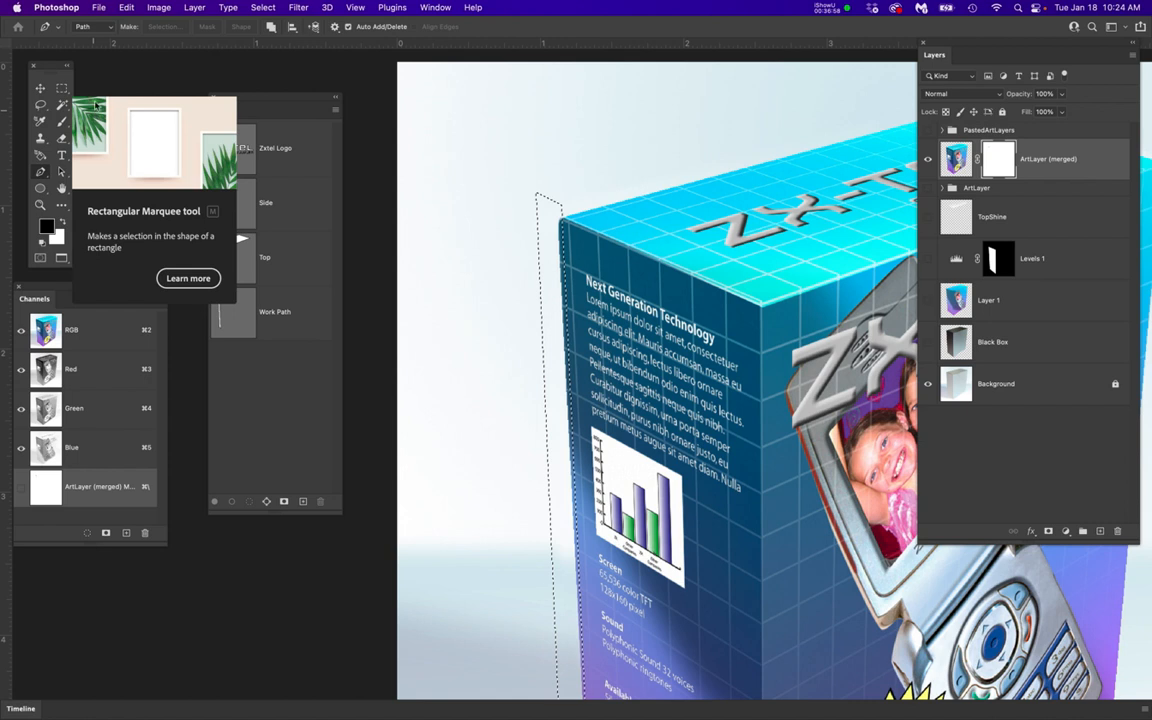
{"action": "left_click_drag", "start_coordinate": [50, 68], "coordinate": [420, 108]}
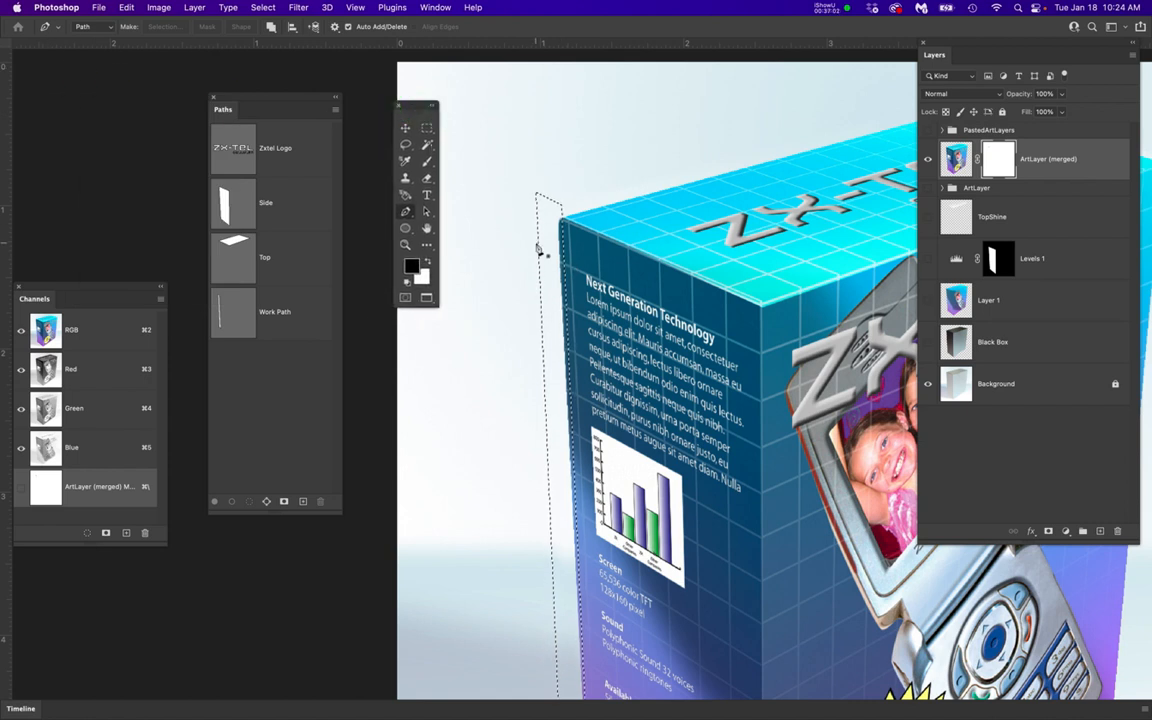
{"action": "scroll", "coordinate": [537, 249], "scroll_direction": "up", "scroll_amount": 3}
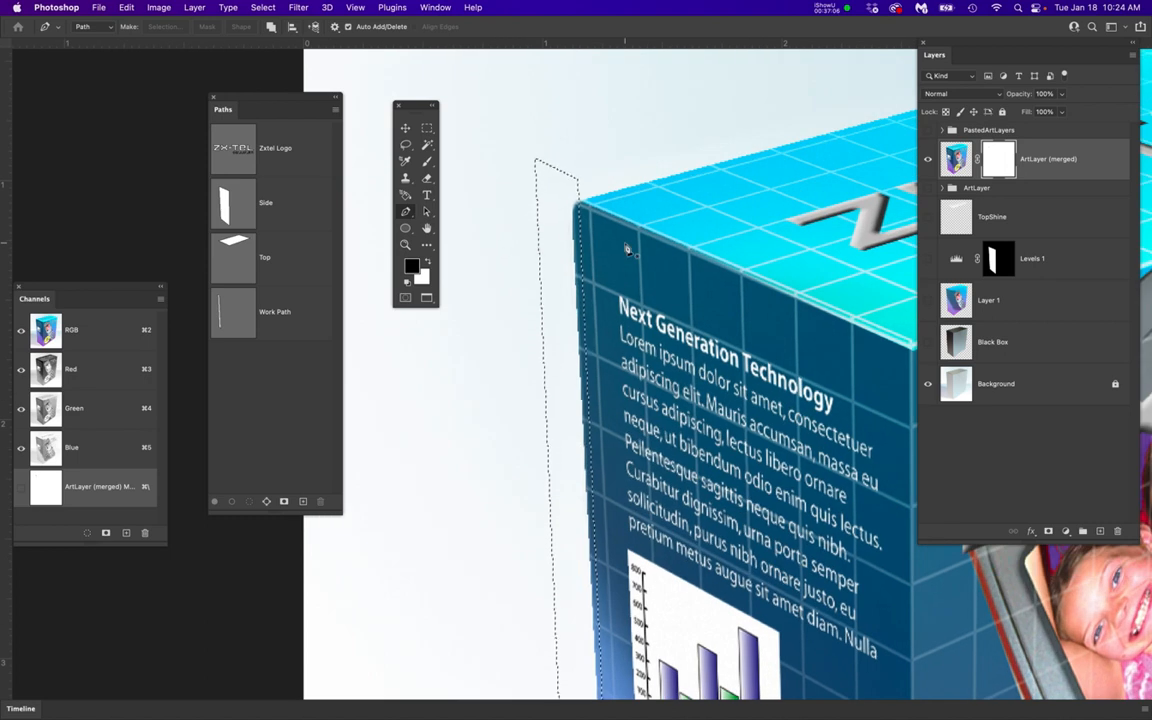
Fill the selected strip on the merged layer's mask with the white background color, undo it, retarget the mask and repeat the fill
{"action": "key", "text": "super+BackSpace"}
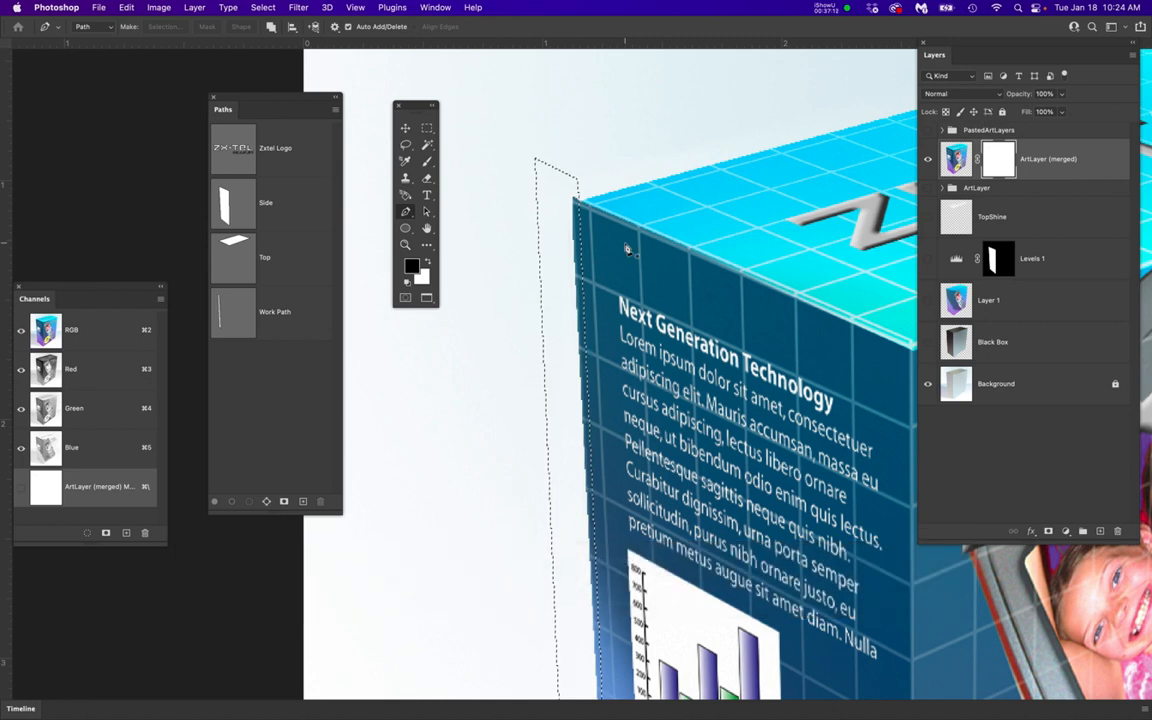
{"action": "key", "text": "super+z"}
{"action": "left_click", "coordinate": [1007, 160]}
{"action": "left_click", "coordinate": [999, 162]}
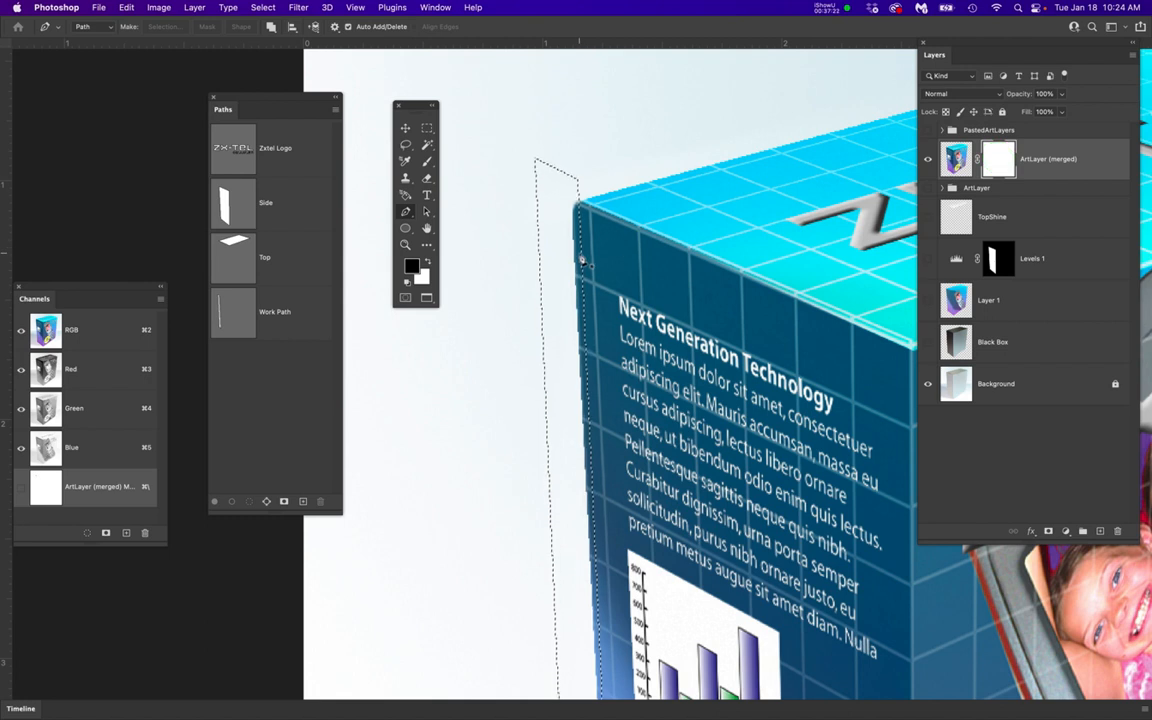
{"action": "key", "text": "super+BackSpace"}
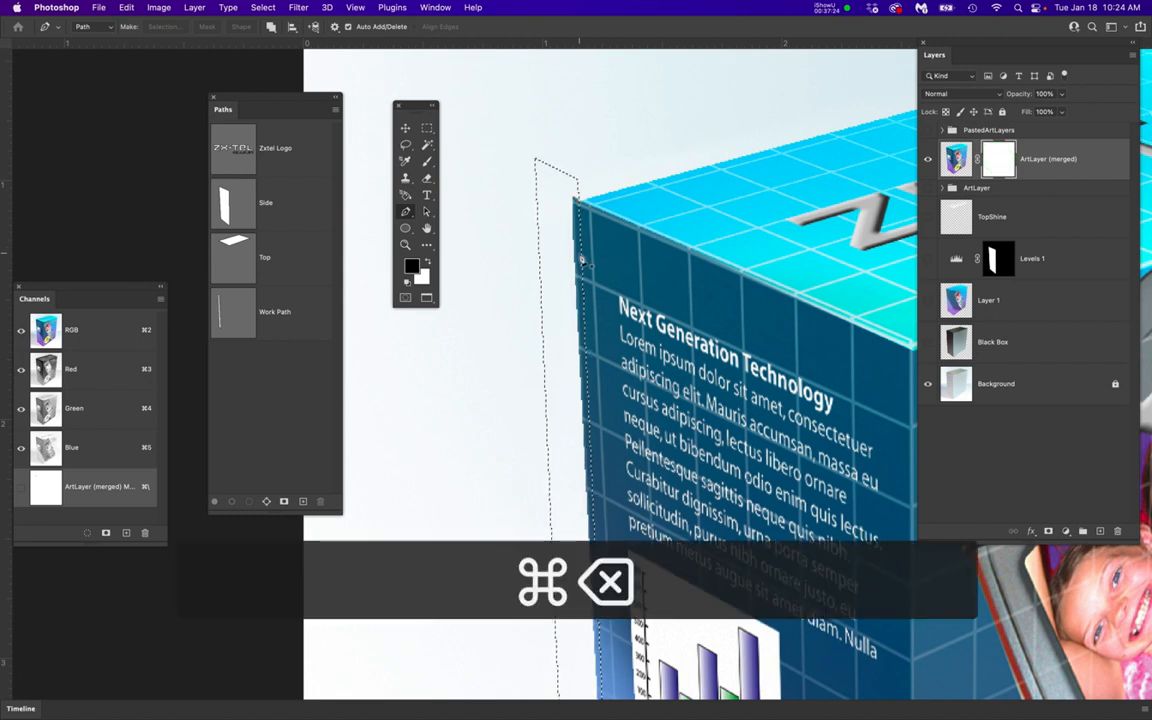
Undo the white fill and fill the selected strip on the ArtLayer (merged) mask with the black foreground color
{"action": "key", "text": "super+z"}
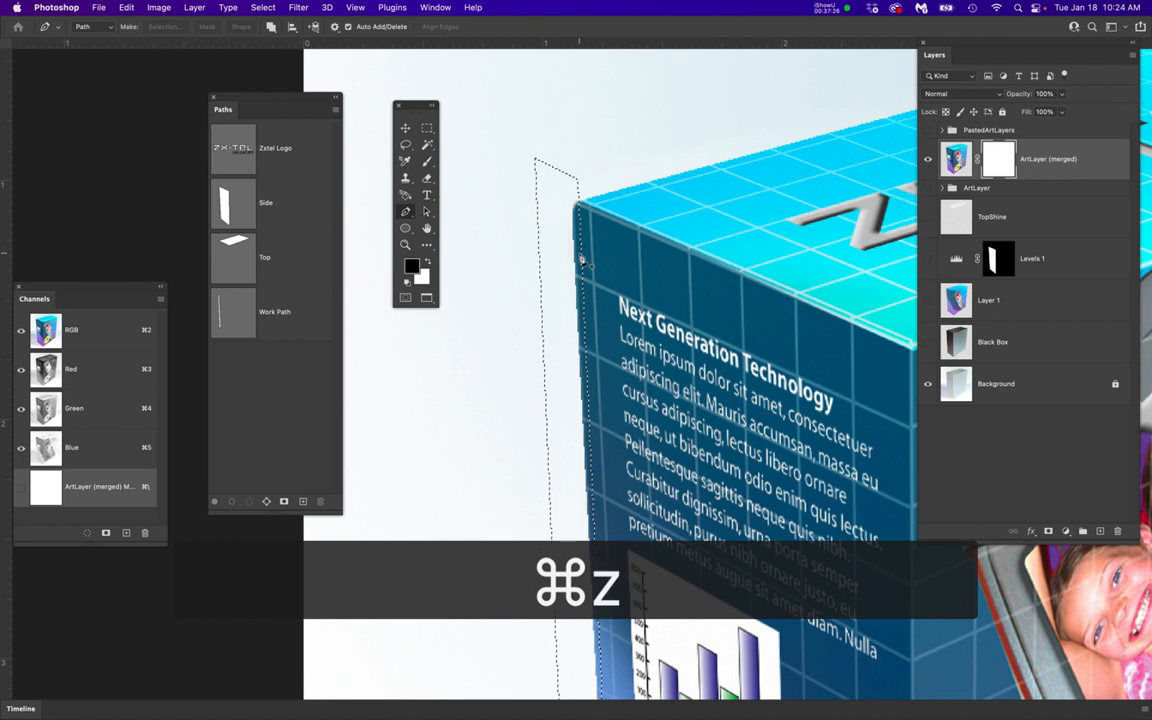
{"action": "left_click", "coordinate": [412, 271]}
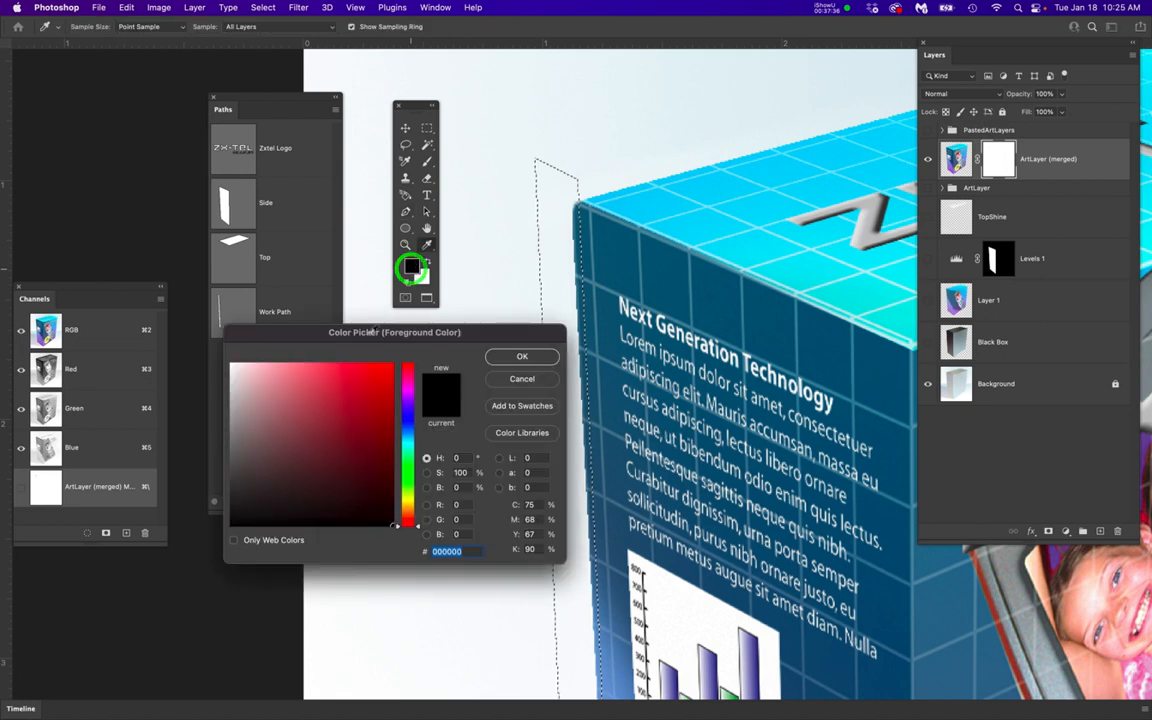
{"action": "left_click", "coordinate": [532, 360]}
{"action": "key", "text": "p"}
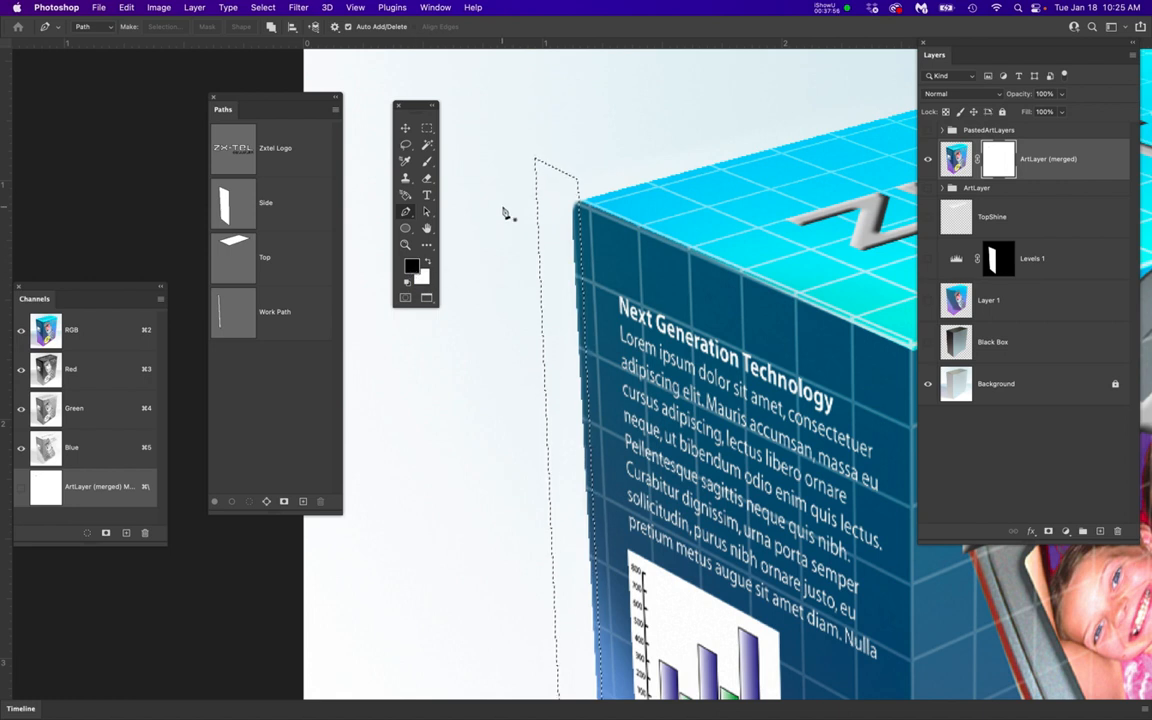
{"action": "key", "text": "alt+BackSpace"}
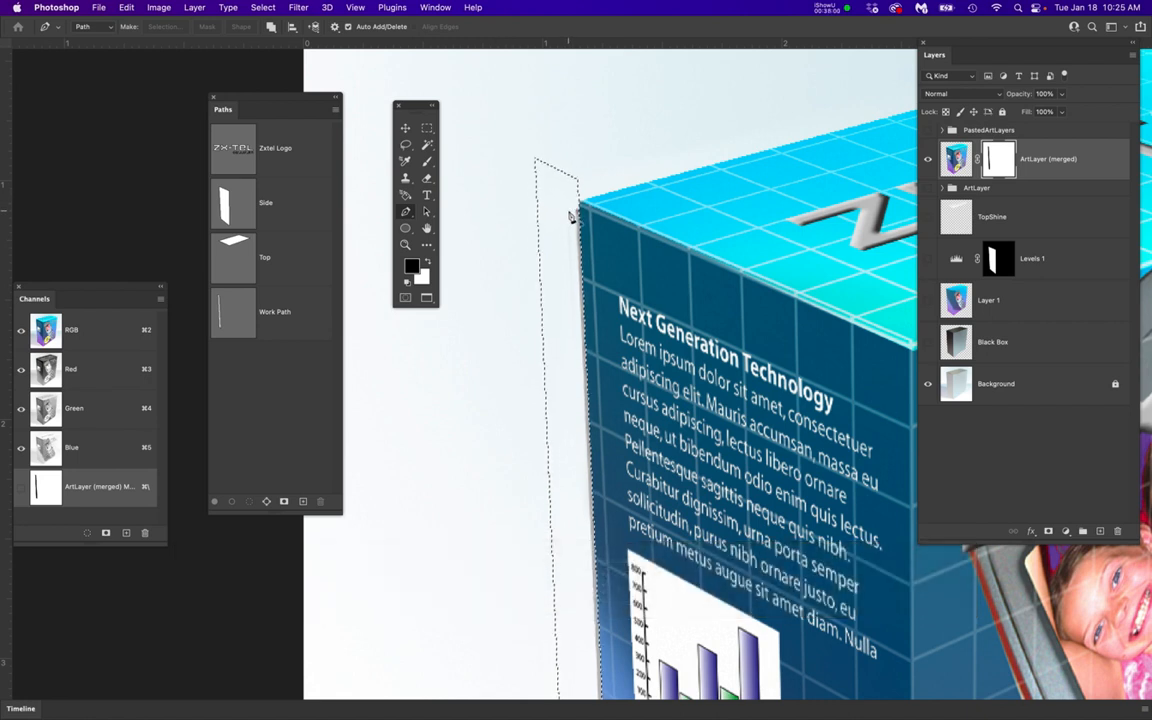
Compare the box's left edge with and without the mask fill by undoing and restoring it, and clear the selection
{"action": "key", "text": "super+d"}
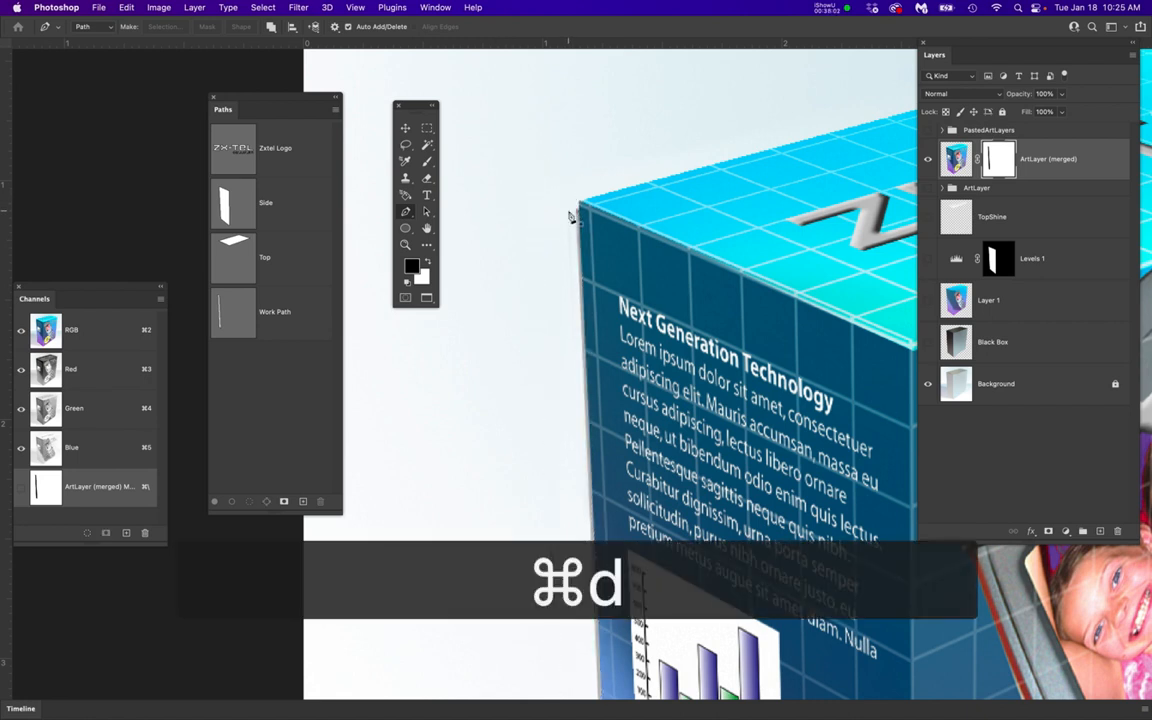
{"action": "key", "text": "super+z"}
{"action": "key", "text": "super+z"}
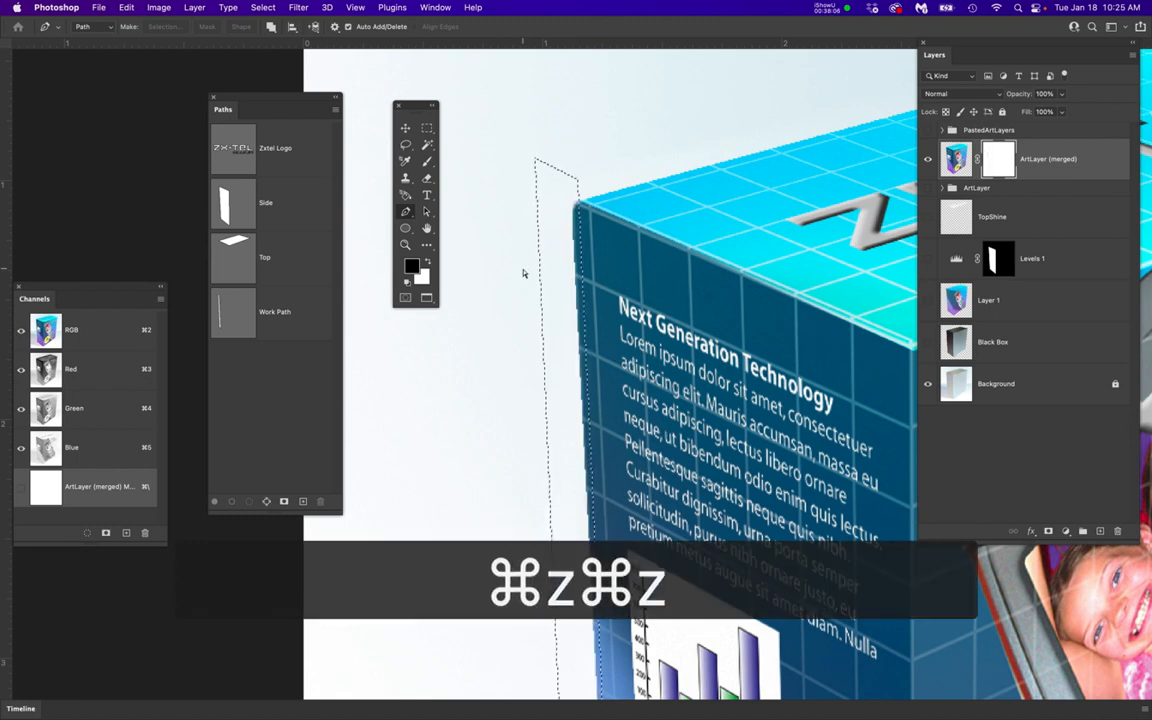
{"action": "key", "text": "super+shift+z"}
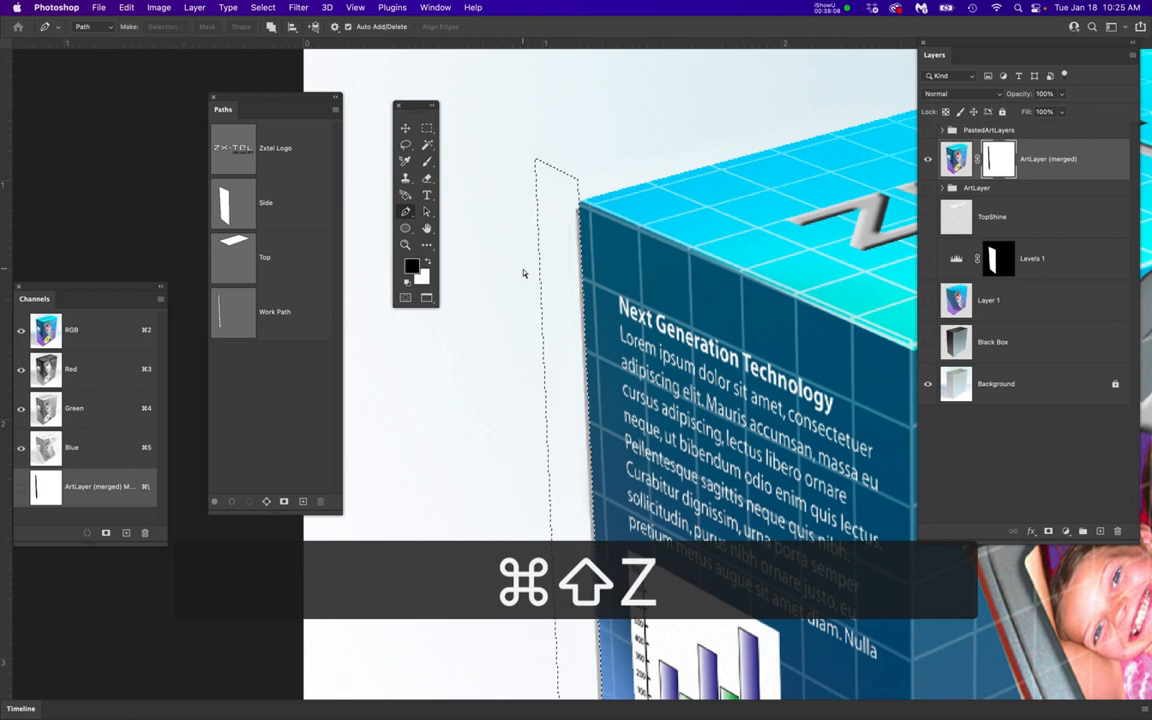
{"action": "key", "text": "super+d"}
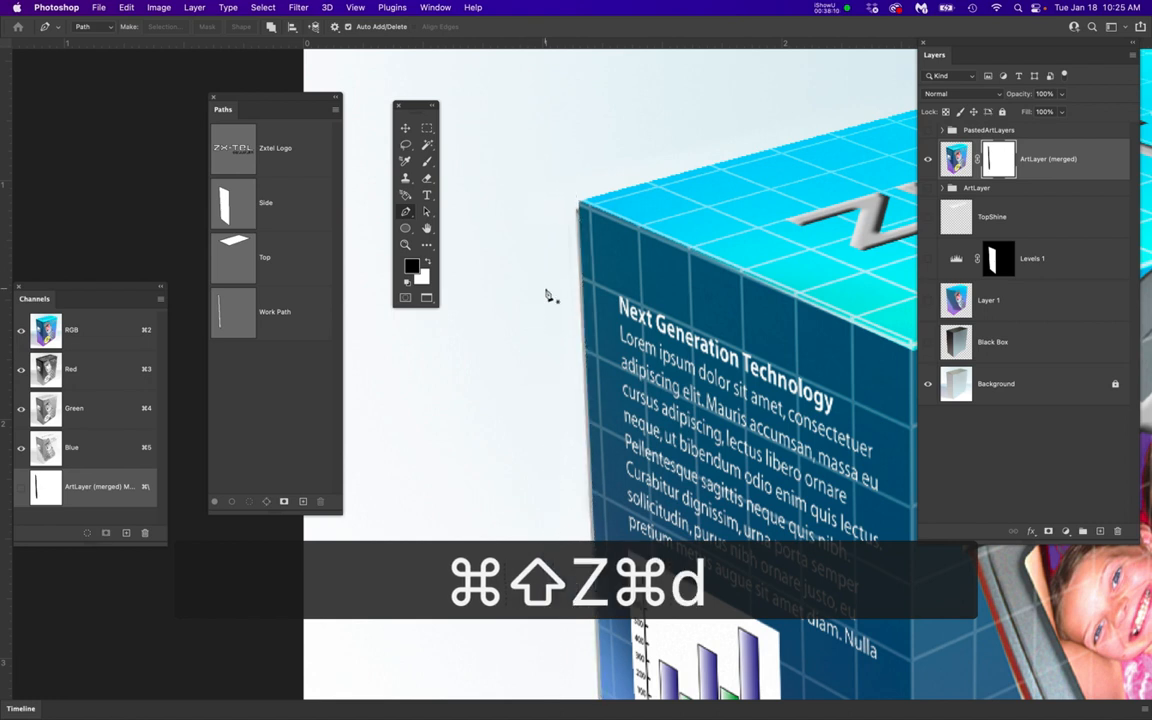
Compare the whole box with the ArtLayer (merged) layer shown and hidden, and leave that layer hidden
{"action": "scroll", "coordinate": [547, 296], "scroll_direction": "down", "scroll_amount": 2}
{"action": "scroll", "coordinate": [547, 296], "scroll_direction": "down", "scroll_amount": 4}
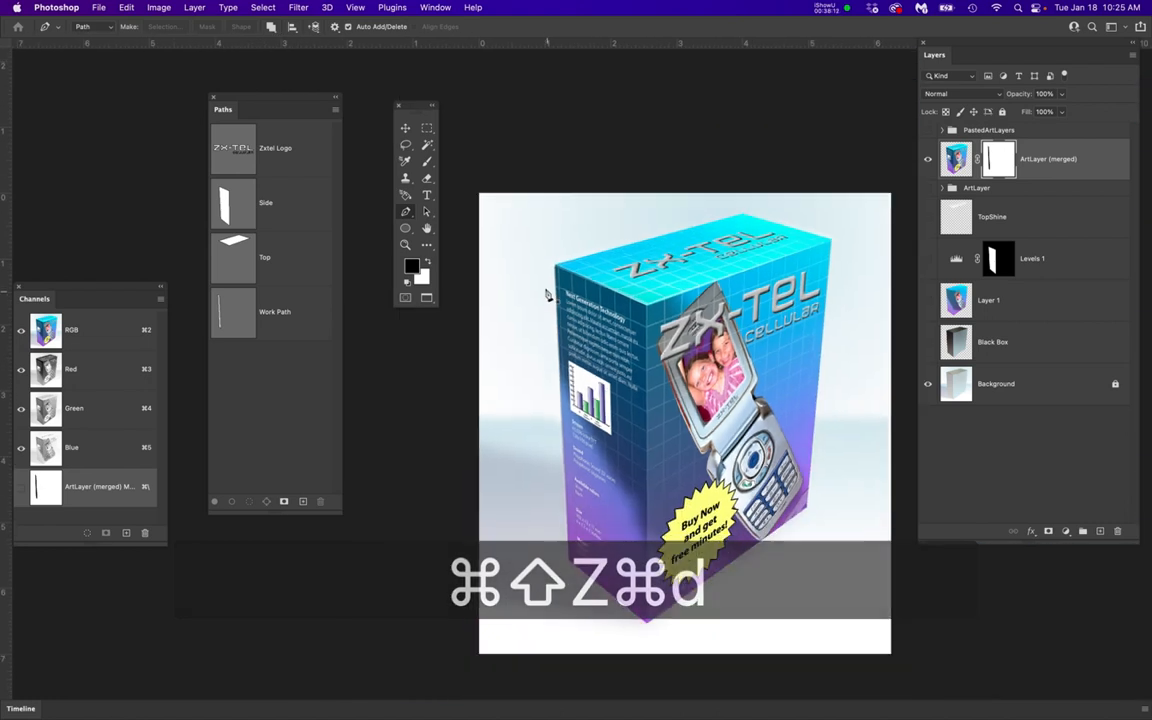
{"action": "scroll", "coordinate": [547, 296], "scroll_direction": "down", "scroll_amount": 1}
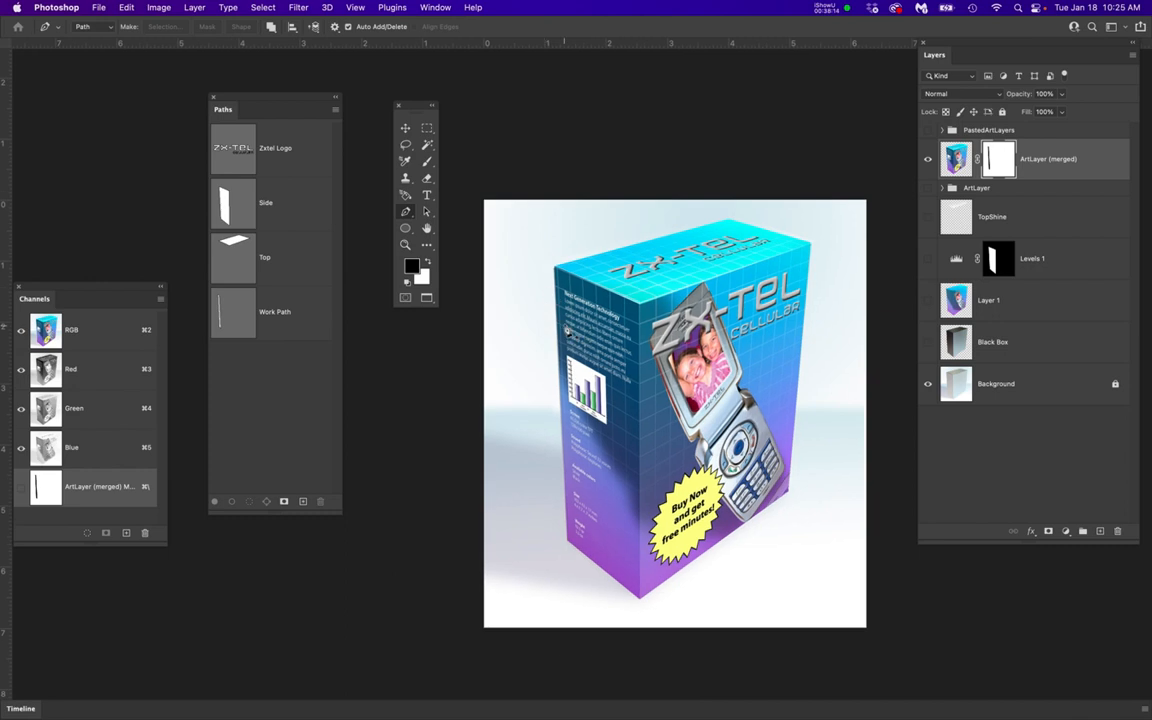
{"action": "scroll", "coordinate": [610, 330], "scroll_direction": "up", "scroll_amount": 3}
{"action": "scroll", "coordinate": [757, 341], "scroll_direction": "up", "scroll_amount": 4}
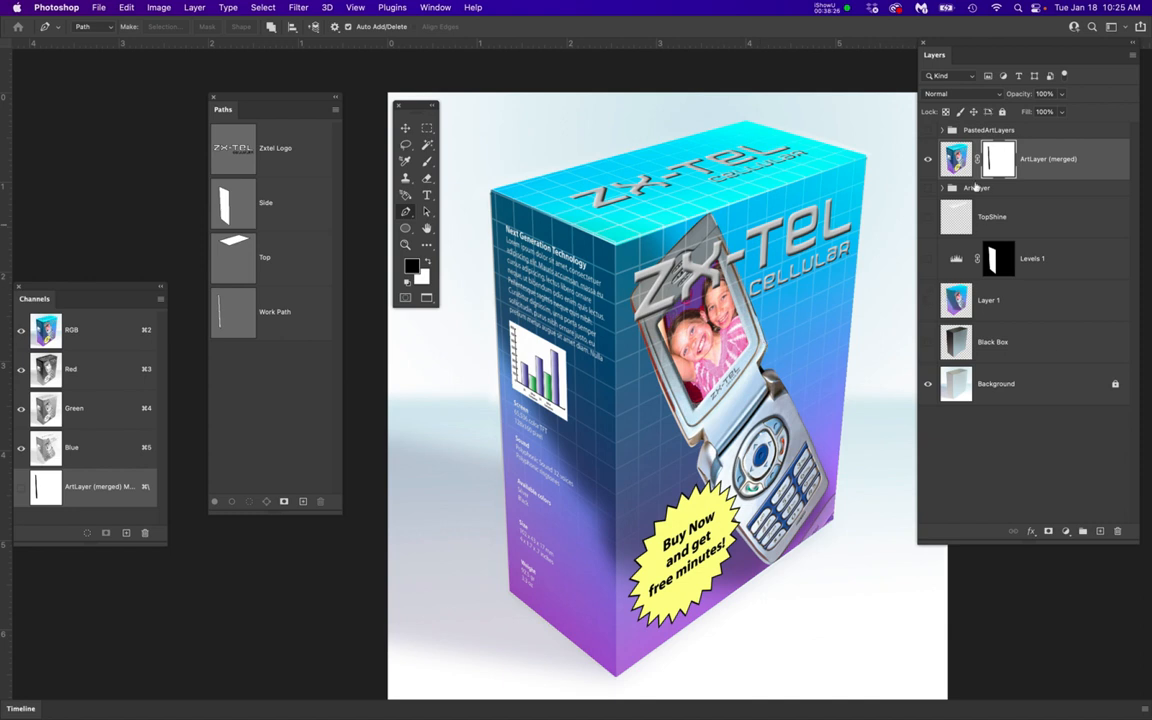
{"action": "left_click", "coordinate": [926, 158]}
{"action": "left_click", "coordinate": [926, 158]}
{"action": "left_click", "coordinate": [928, 158]}
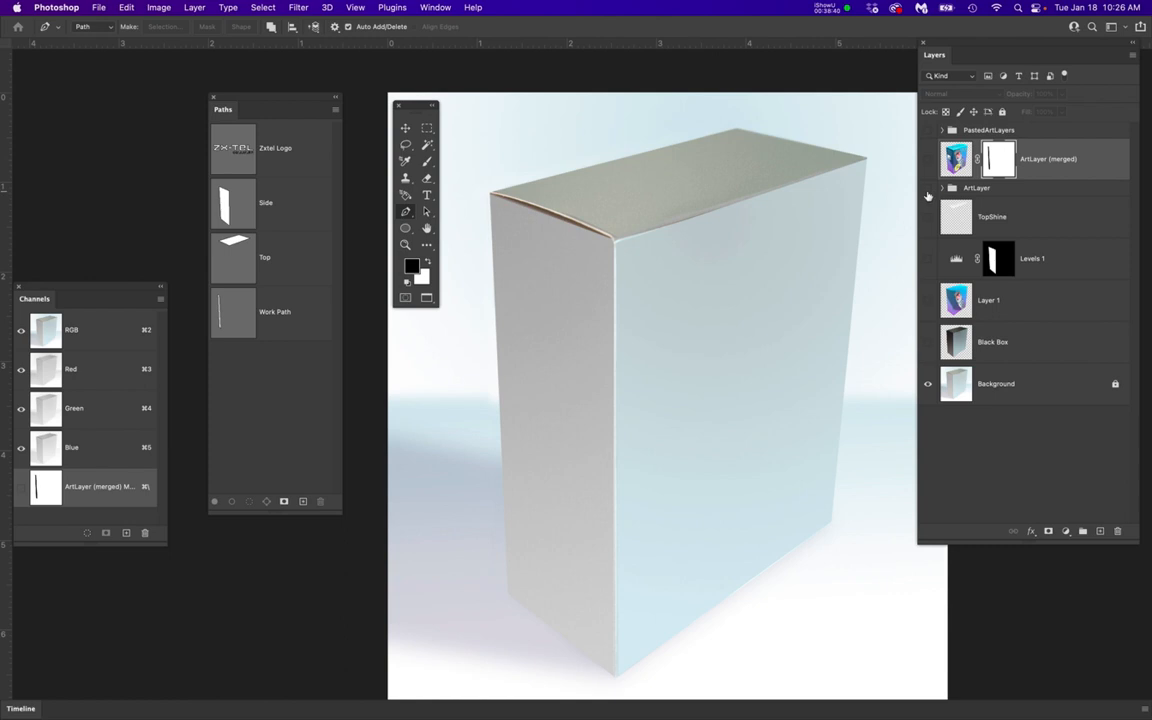
Show the ArtLayer group and the TopShine, Levels 1 and Layer 1 layers, and save the document
{"action": "left_click", "coordinate": [928, 188]}
{"action": "left_click", "coordinate": [928, 217]}
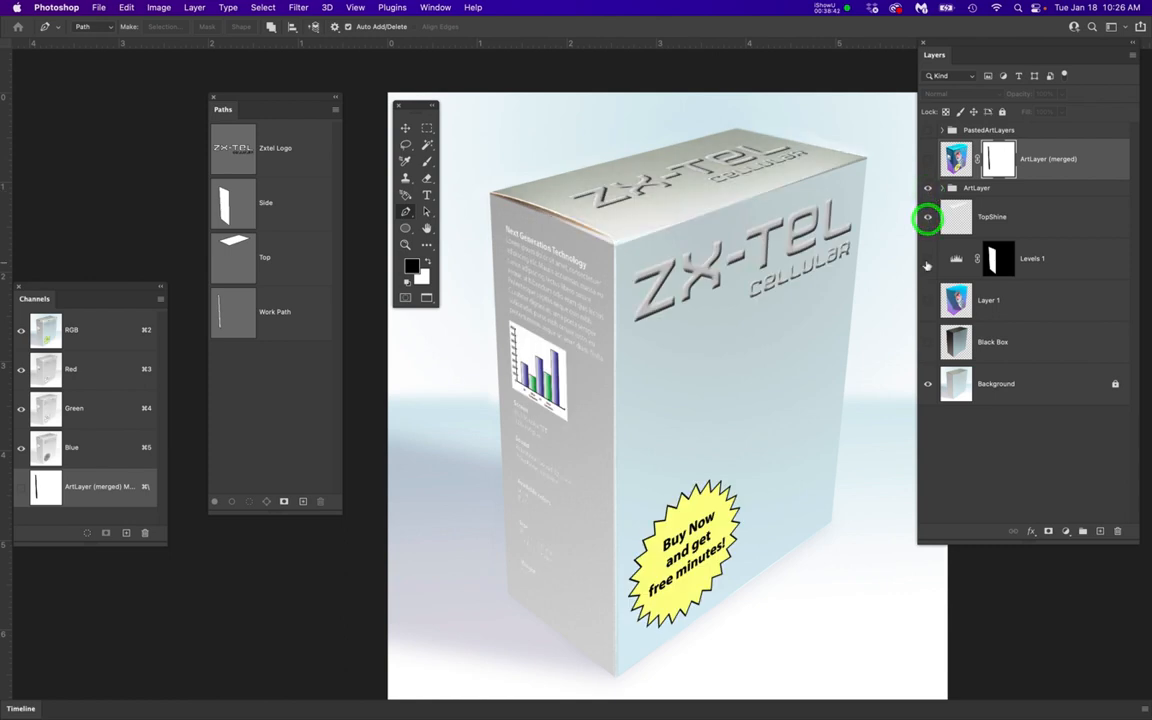
{"action": "left_click", "coordinate": [928, 258]}
{"action": "left_click", "coordinate": [928, 300]}
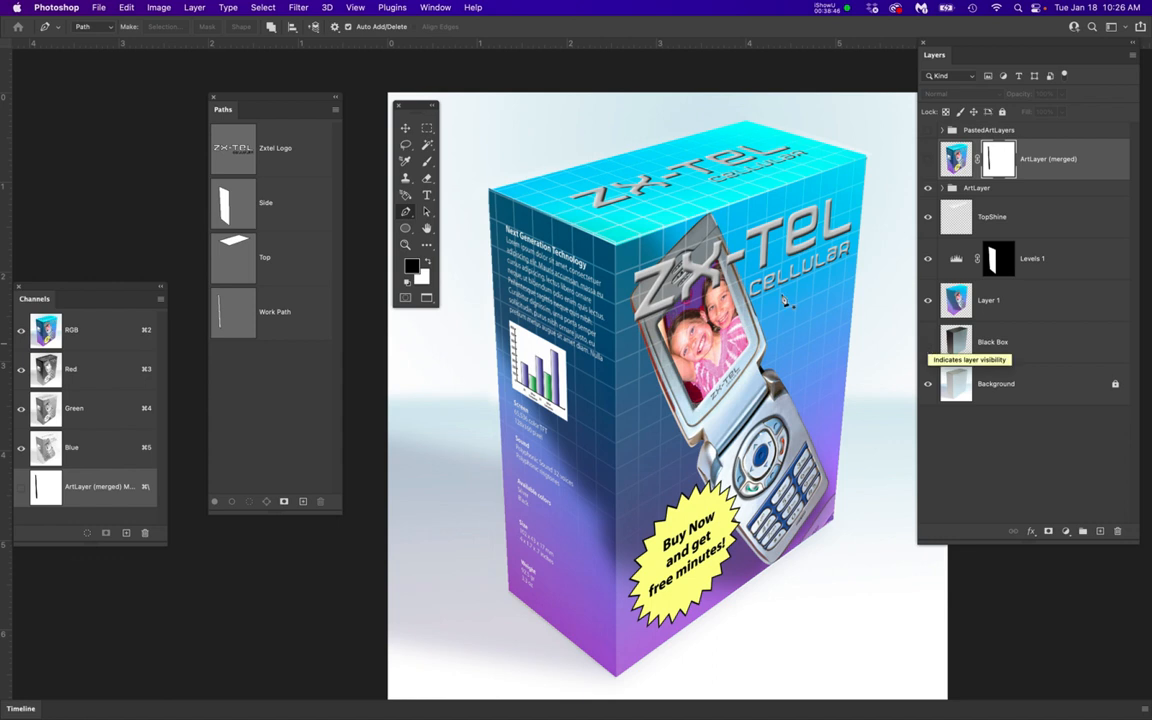
{"action": "scroll", "coordinate": [487, 190], "scroll_direction": "up", "scroll_amount": 5}
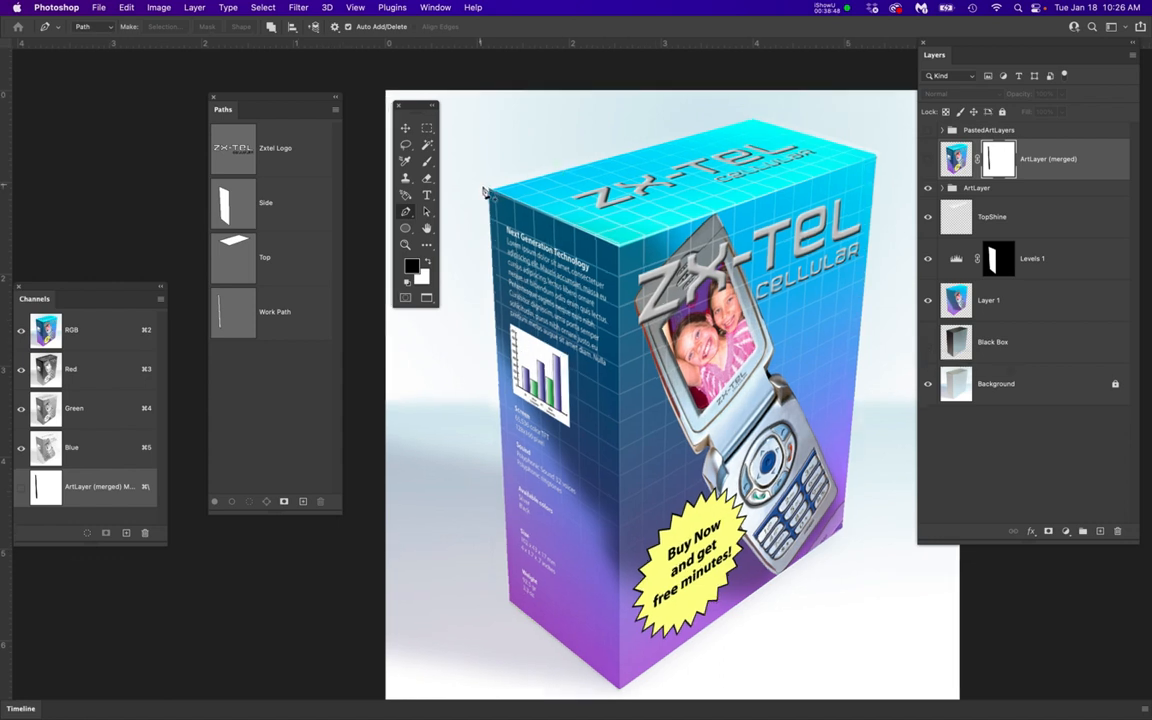
{"action": "scroll", "coordinate": [487, 190], "scroll_direction": "down", "scroll_amount": 6}
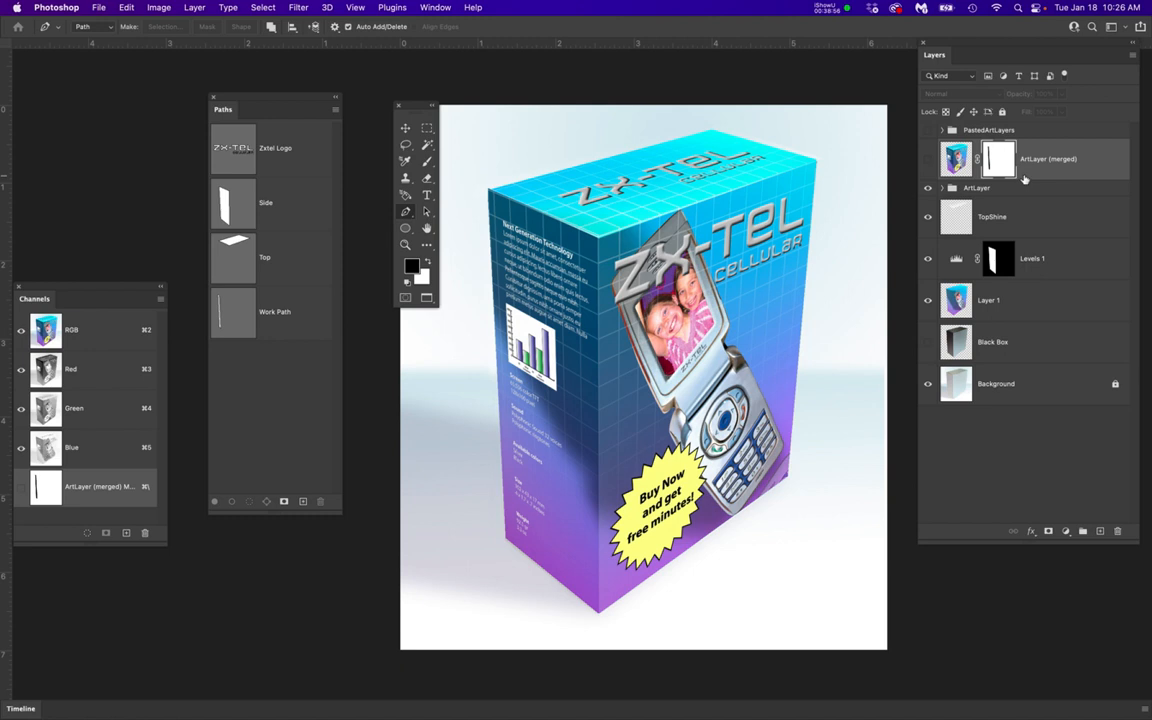
{"action": "key", "text": "super+s"}
Show the PastedArtLayers group with its OfferLayer, ZX-TEL Logo and SideText layers, and collapse the group
{"action": "left_click", "coordinate": [928, 132]}
{"action": "left_click", "coordinate": [938, 132]}
{"action": "left_click", "coordinate": [941, 131]}
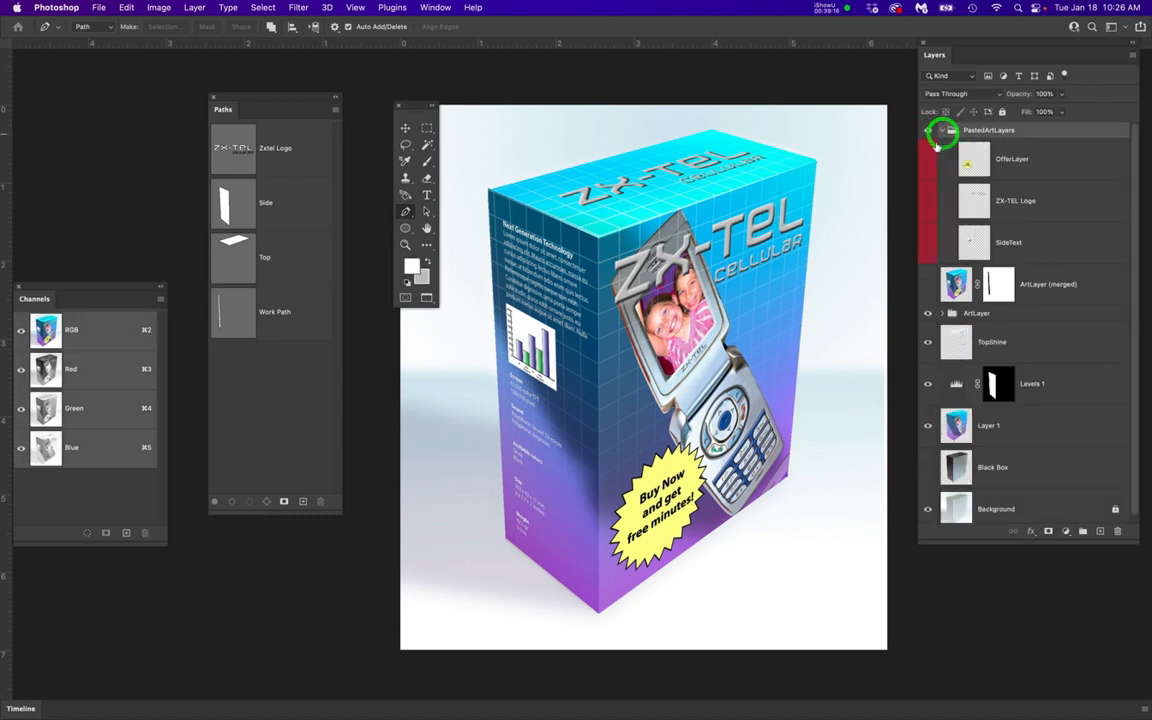
{"action": "left_click", "coordinate": [927, 160]}
{"action": "left_click", "coordinate": [928, 200]}
{"action": "left_click", "coordinate": [927, 241]}
{"action": "left_click", "coordinate": [941, 130]}
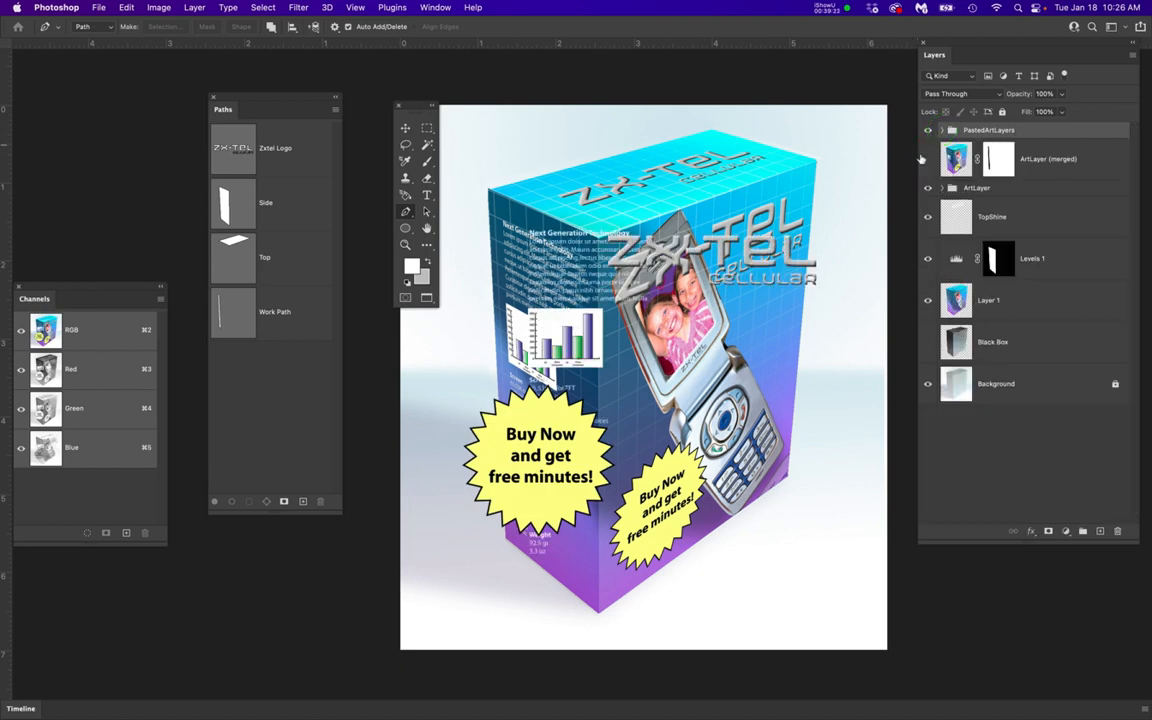
Group all layers from Layer 1 up to PastedArtLayers and rename the new group with the designer's first name
{"action": "left_click", "coordinate": [1063, 301]}
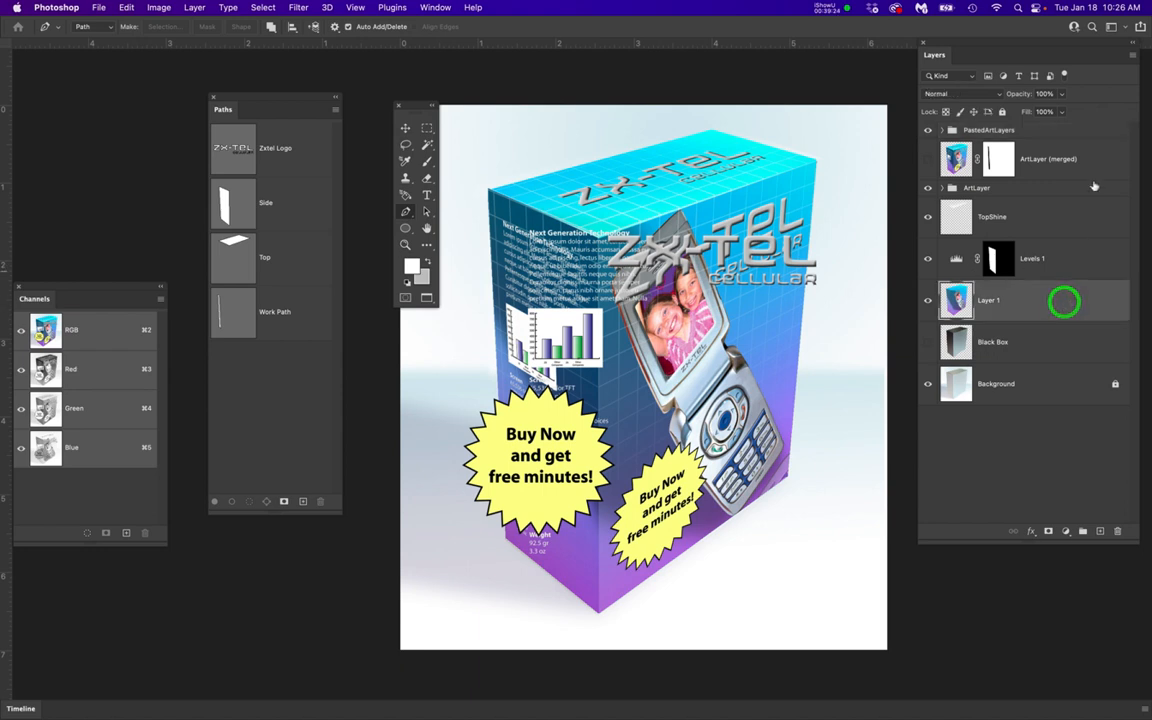
{"action": "left_click", "coordinate": [1102, 133]}
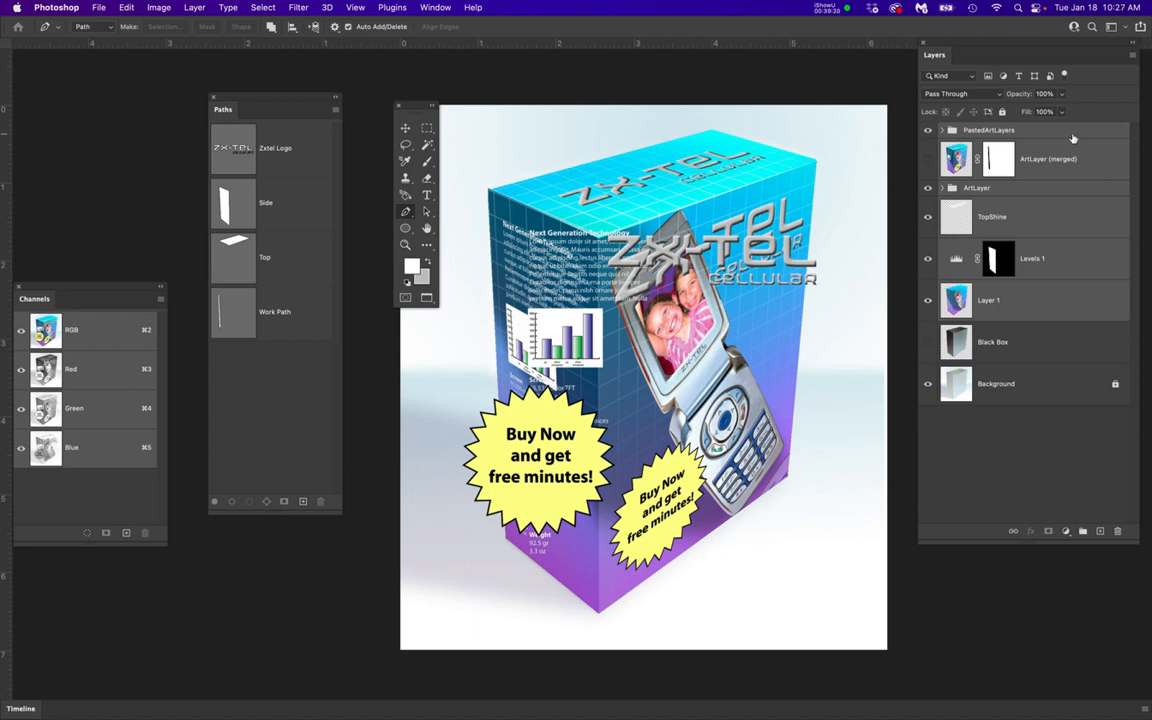
{"action": "left_click", "coordinate": [1082, 531]}
{"action": "double_click", "coordinate": [972, 130]}
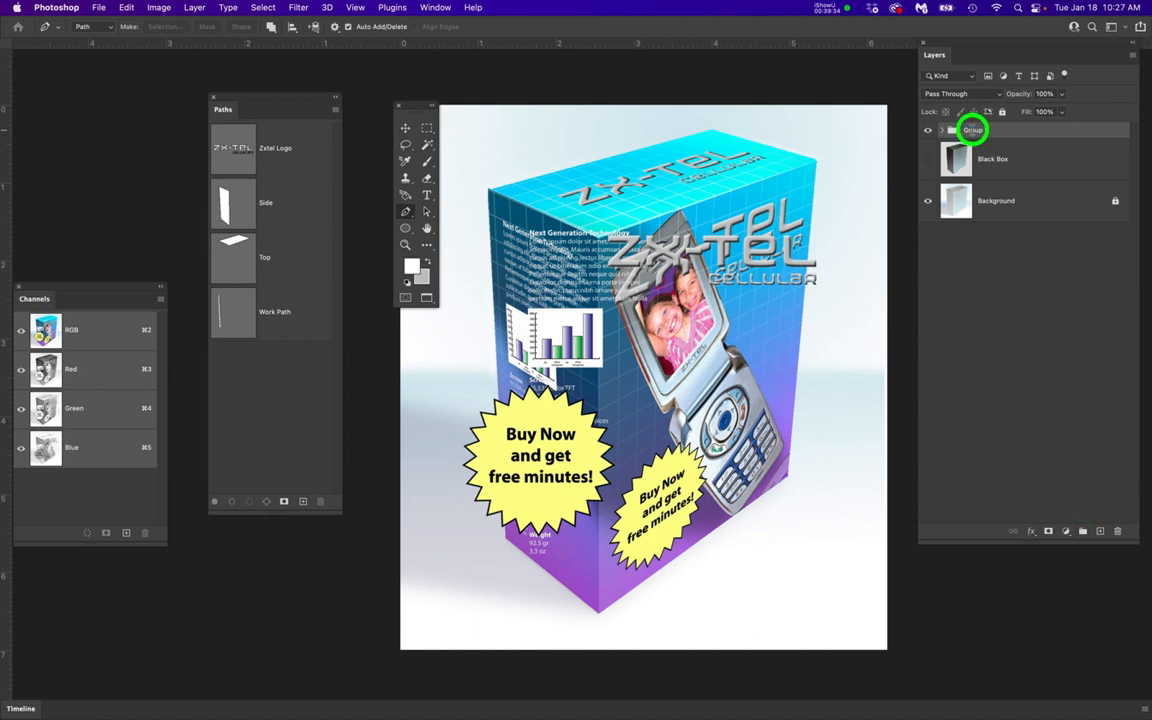
{"action": "type", "text": "Bri"}
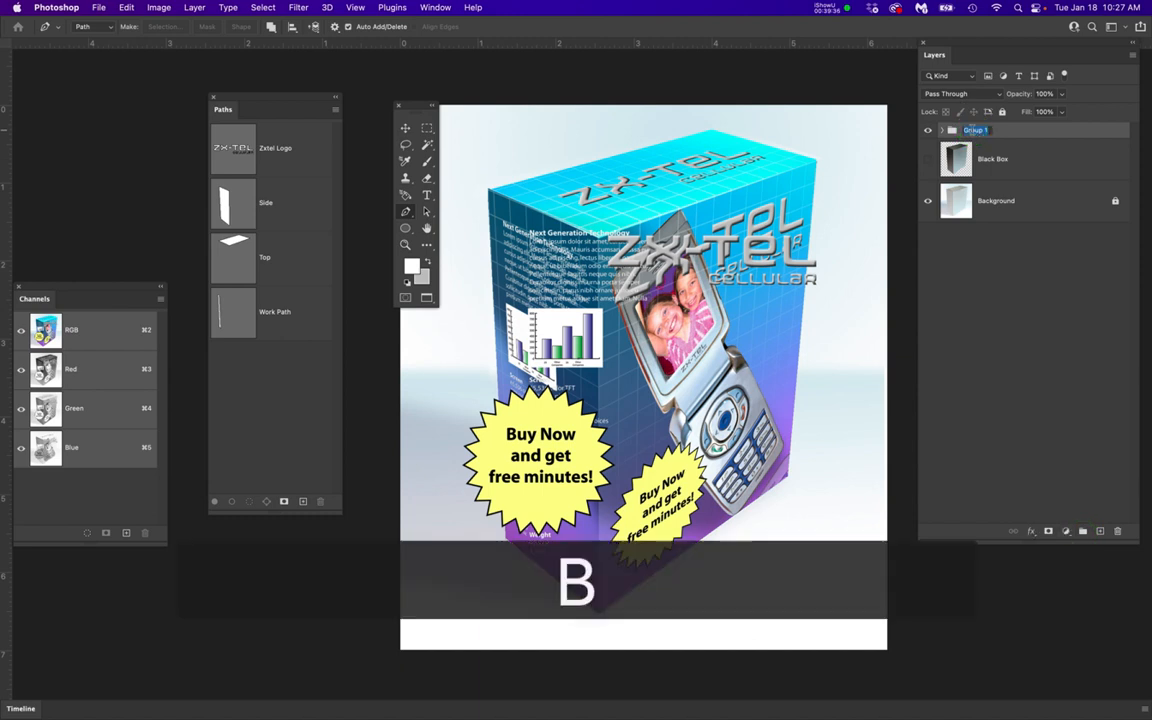
{"action": "type", "text": "an"}
{"action": "key", "text": "Return"}
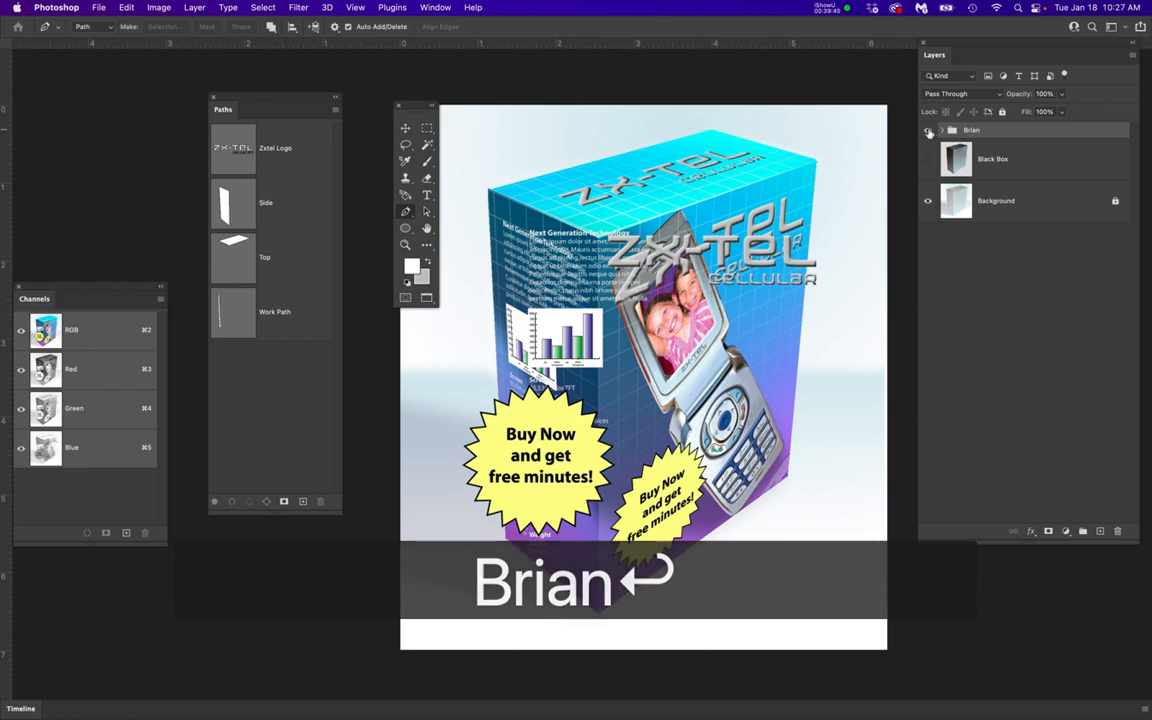
Hide the new group, show and select the Black Box layer, and make the group visible again
{"action": "left_click", "coordinate": [927, 131]}
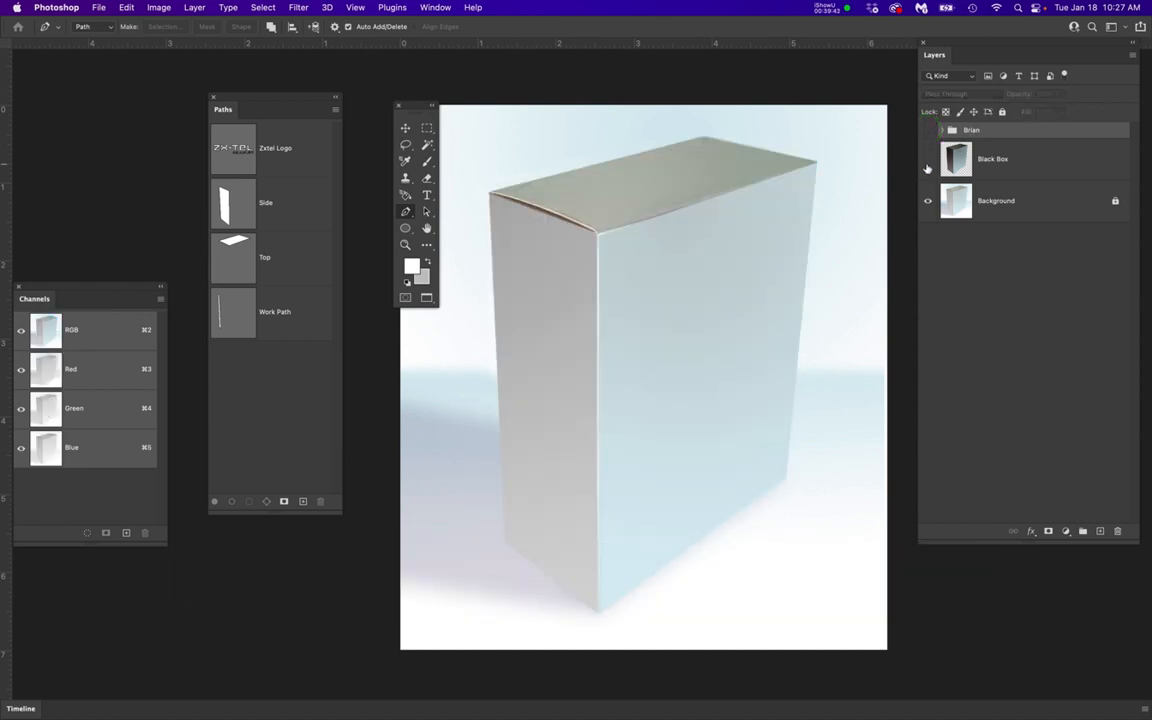
{"action": "left_click", "coordinate": [927, 161]}
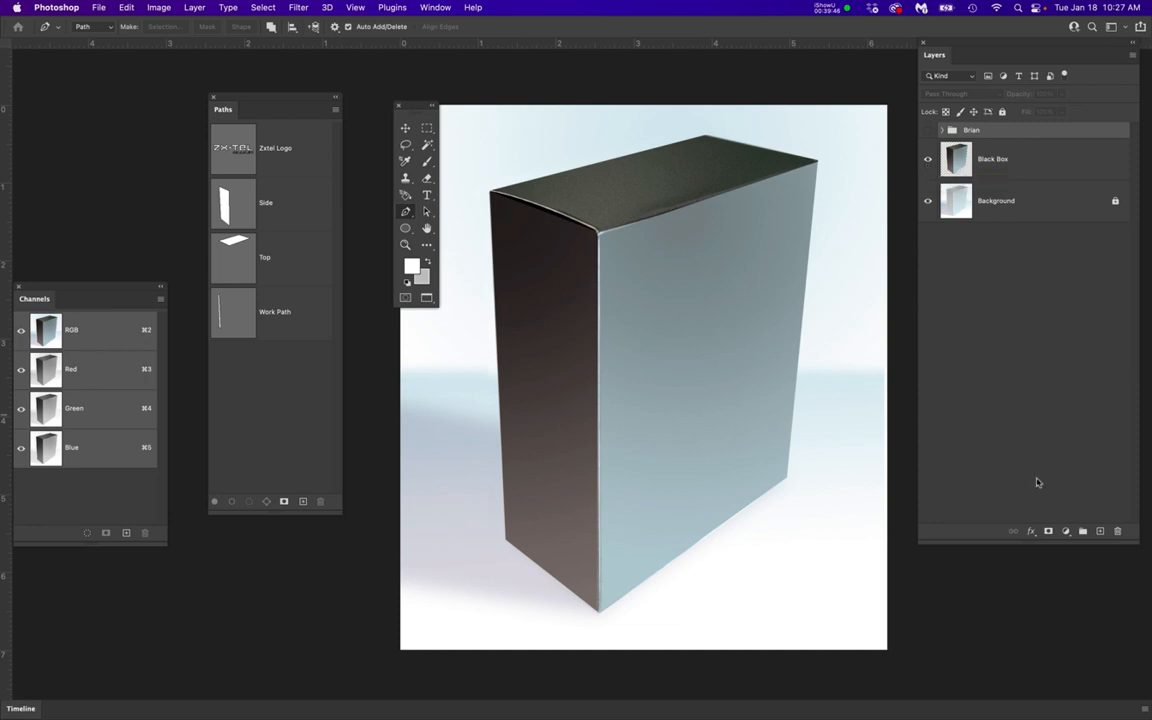
{"action": "left_click", "coordinate": [1026, 159]}
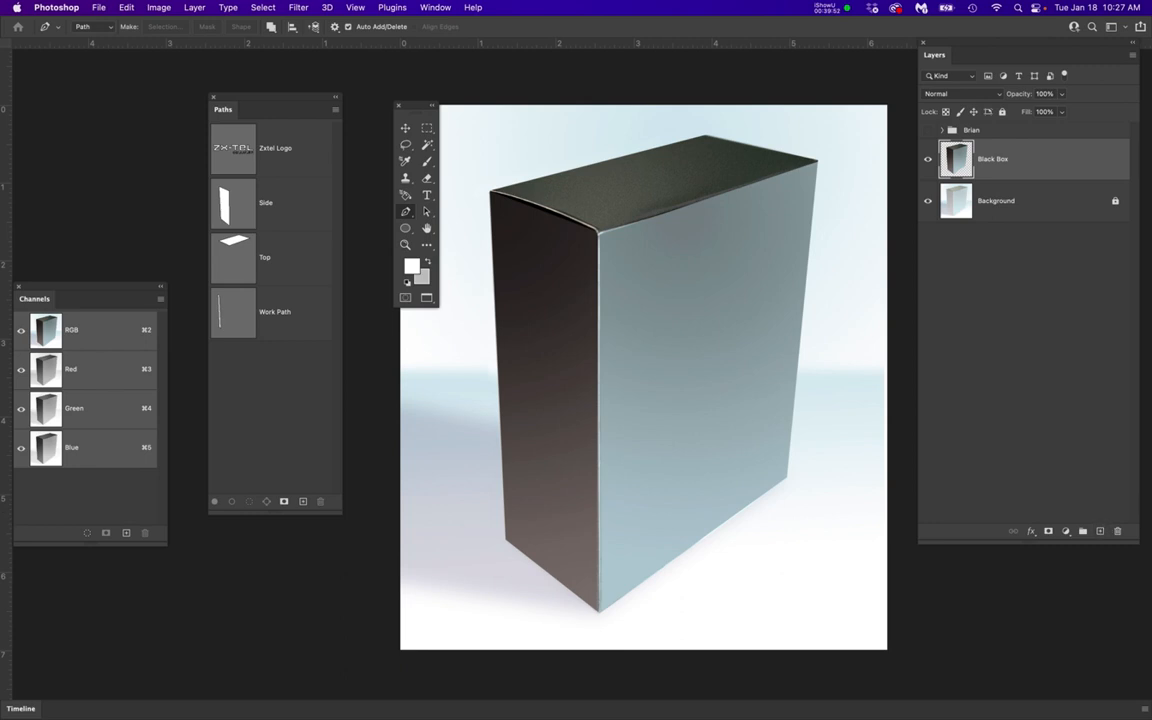
{"action": "mouse_move", "coordinate": [1148, 68]}
{"action": "left_mouse_down"}
{"action": "mouse_move", "coordinate": [959, 57]}
{"action": "mouse_move", "coordinate": [1046, 77]}
{"action": "mouse_move", "coordinate": [1151, 70]}
{"action": "left_mouse_up"}
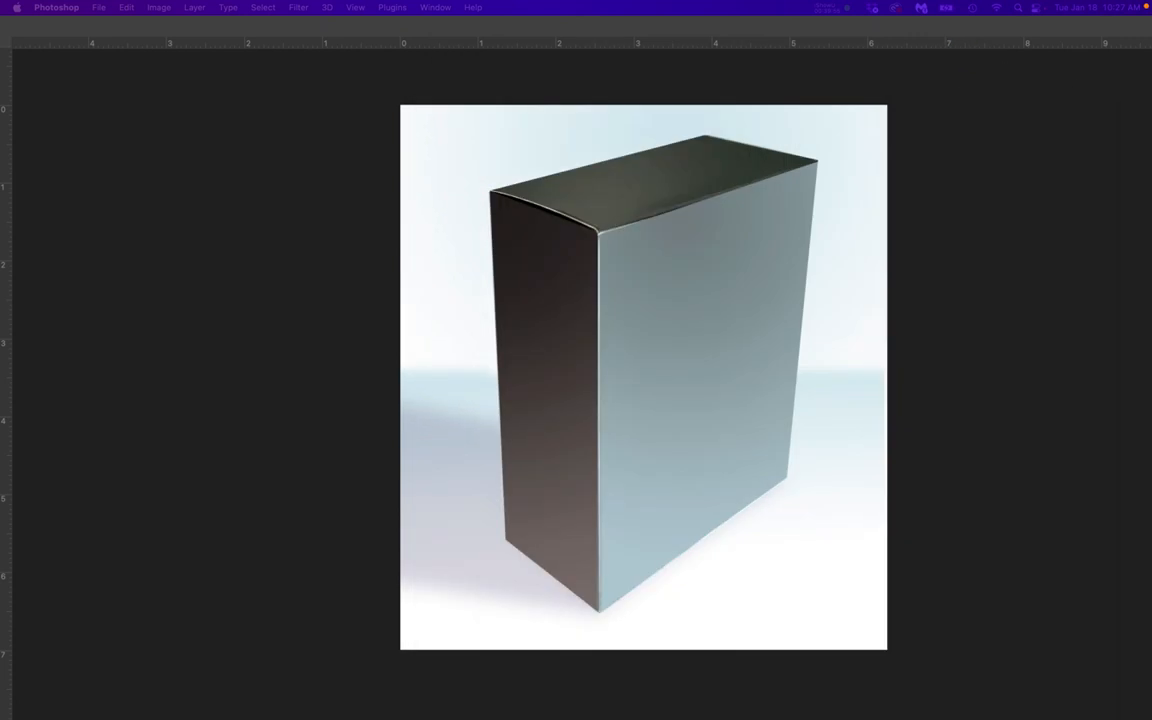
{"action": "left_click", "coordinate": [929, 185]}
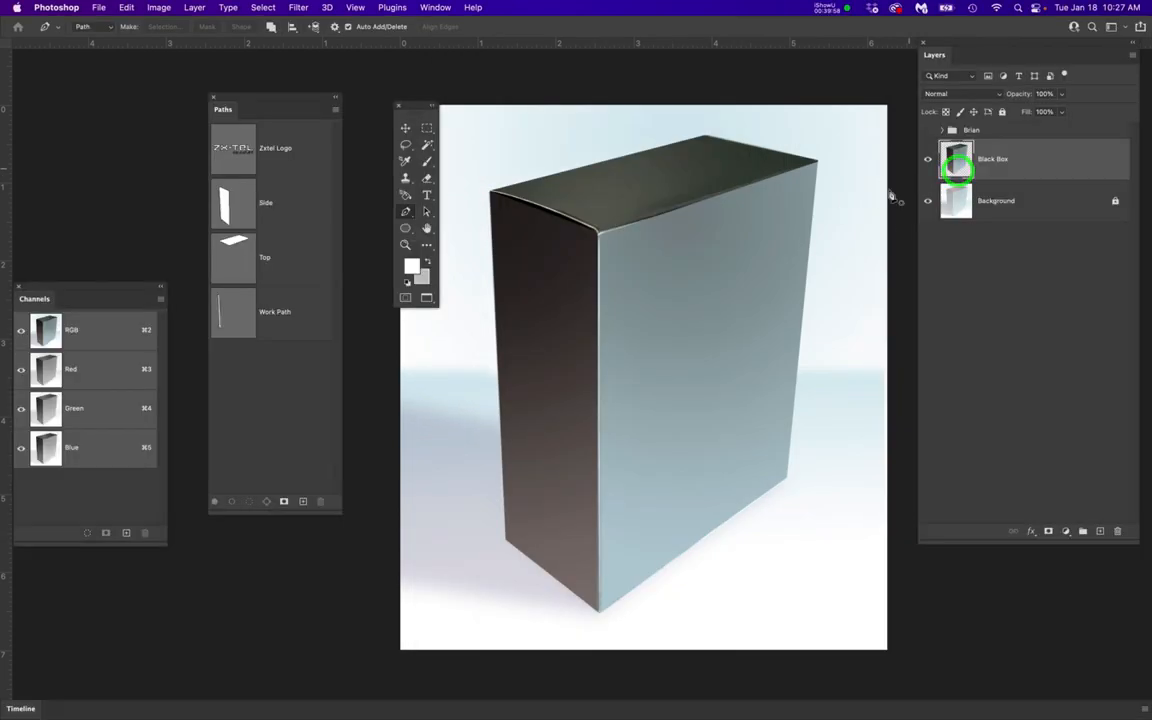
{"action": "left_click", "coordinate": [927, 130]}
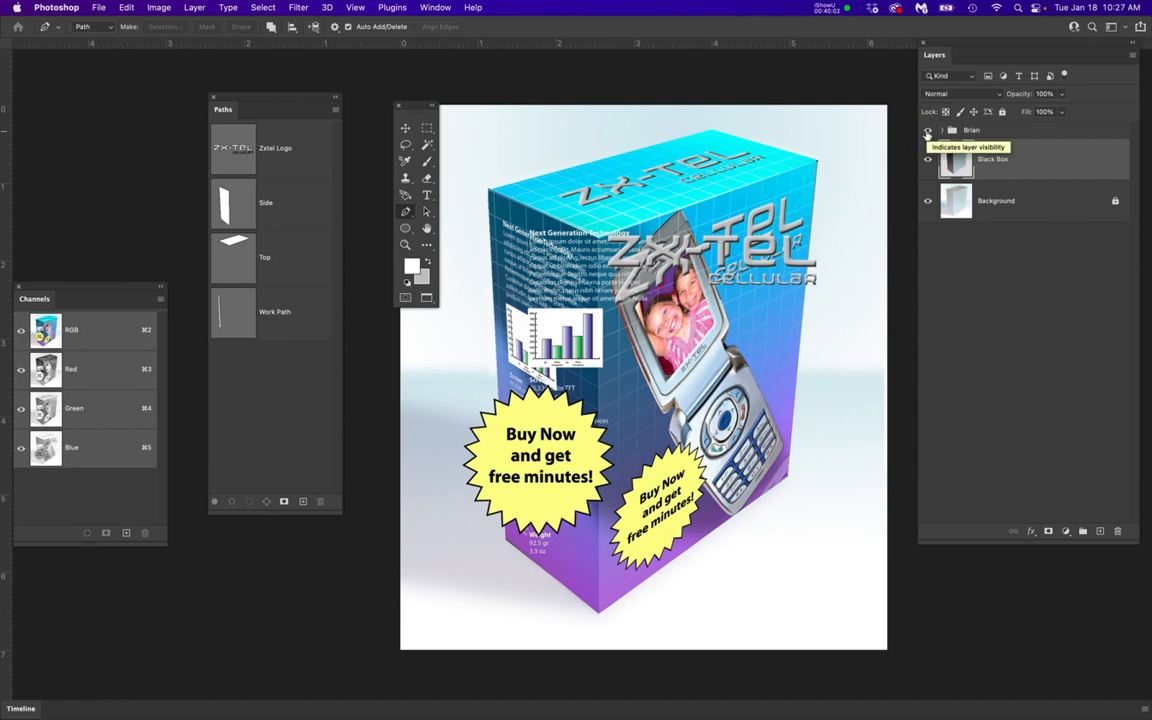
Expand the new group, label its PastedArtLayers subgroup red and leave that subgroup hidden
{"action": "left_click", "coordinate": [942, 130]}
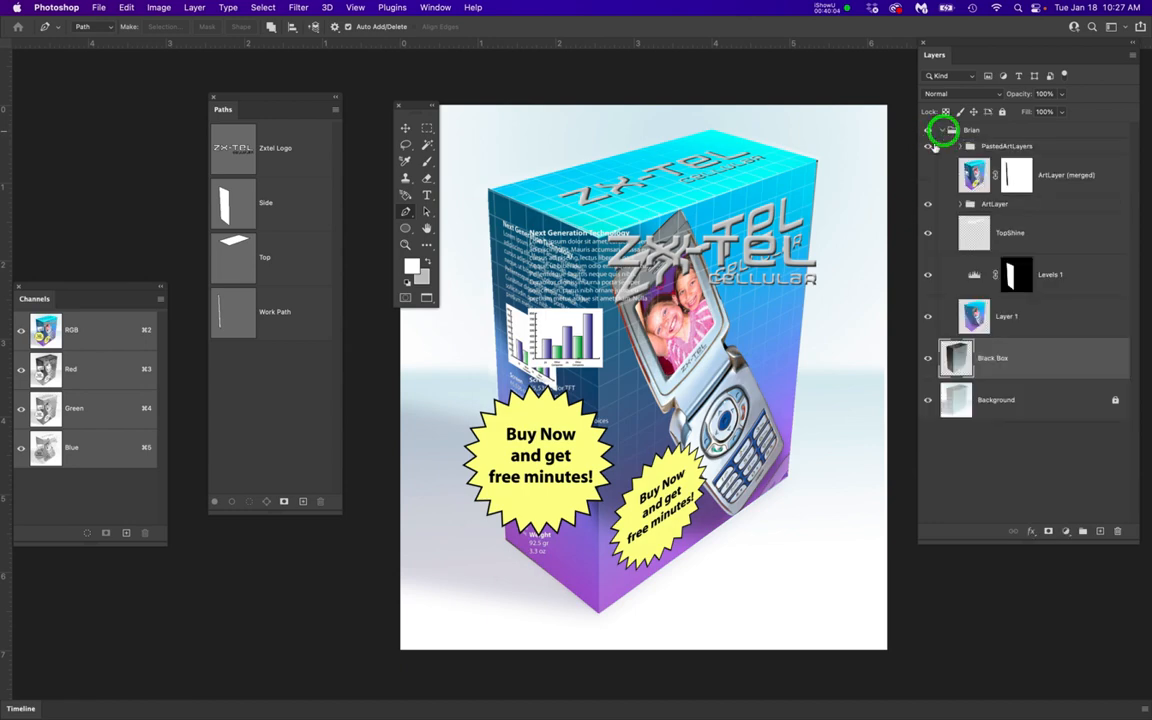
{"action": "left_click", "coordinate": [927, 146]}
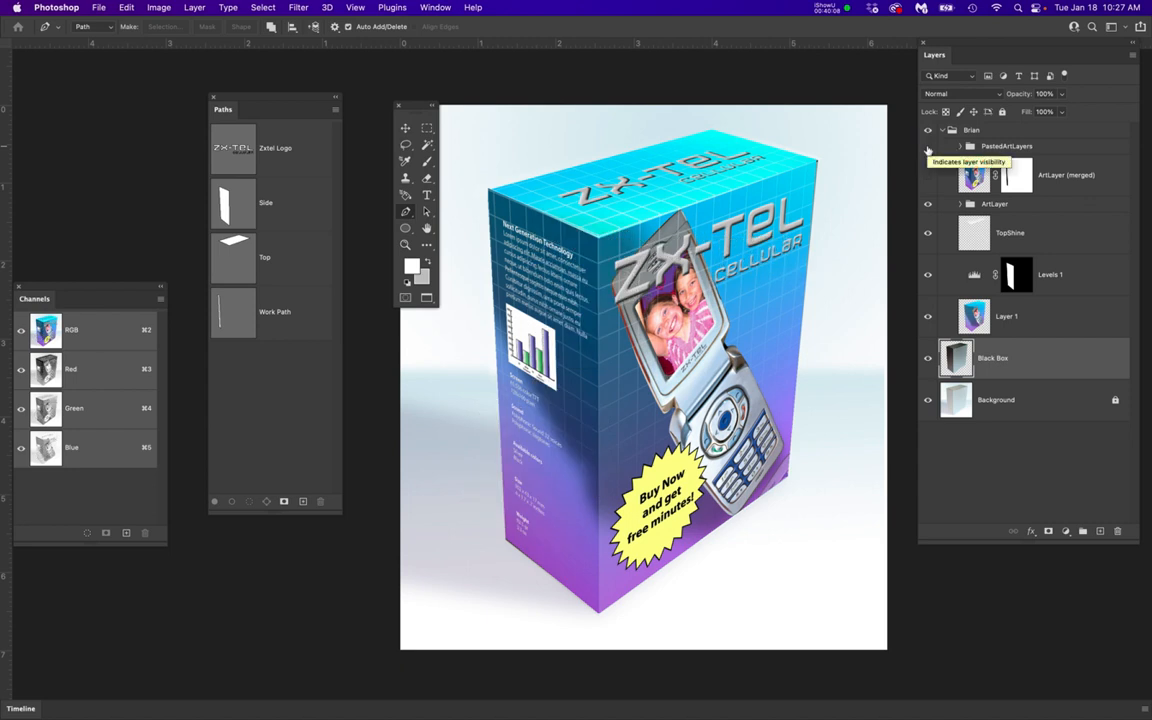
{"action": "right_click", "coordinate": [1058, 148]}
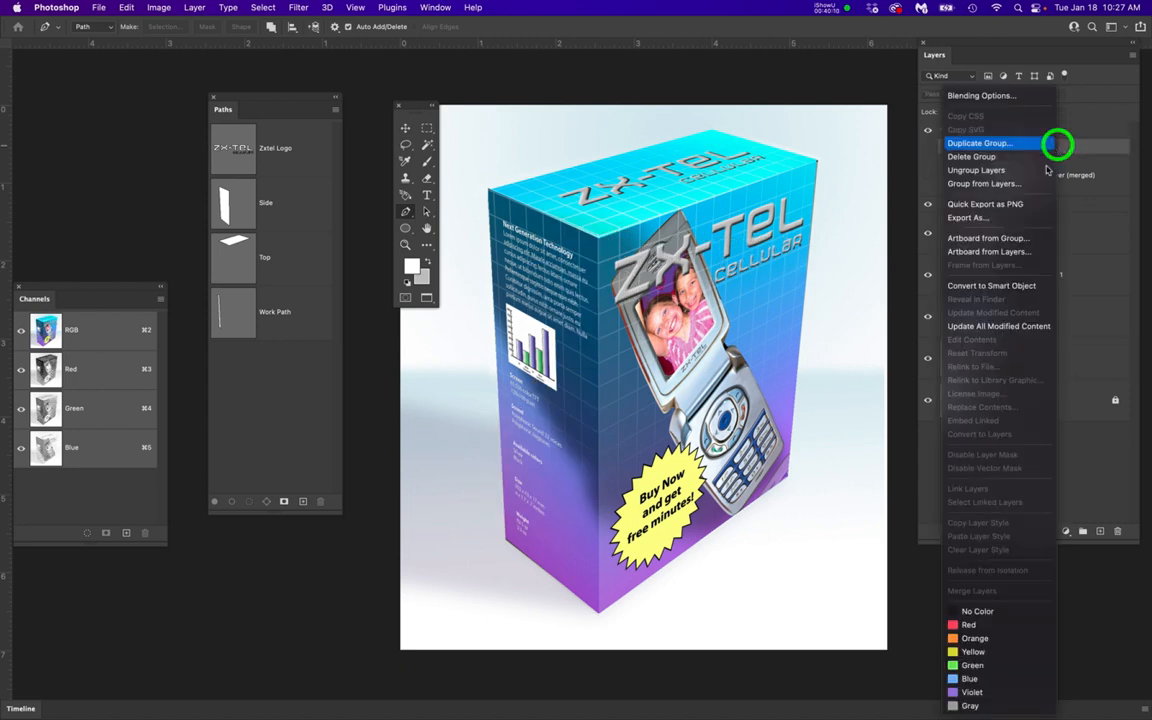
{"action": "left_click", "coordinate": [970, 625]}
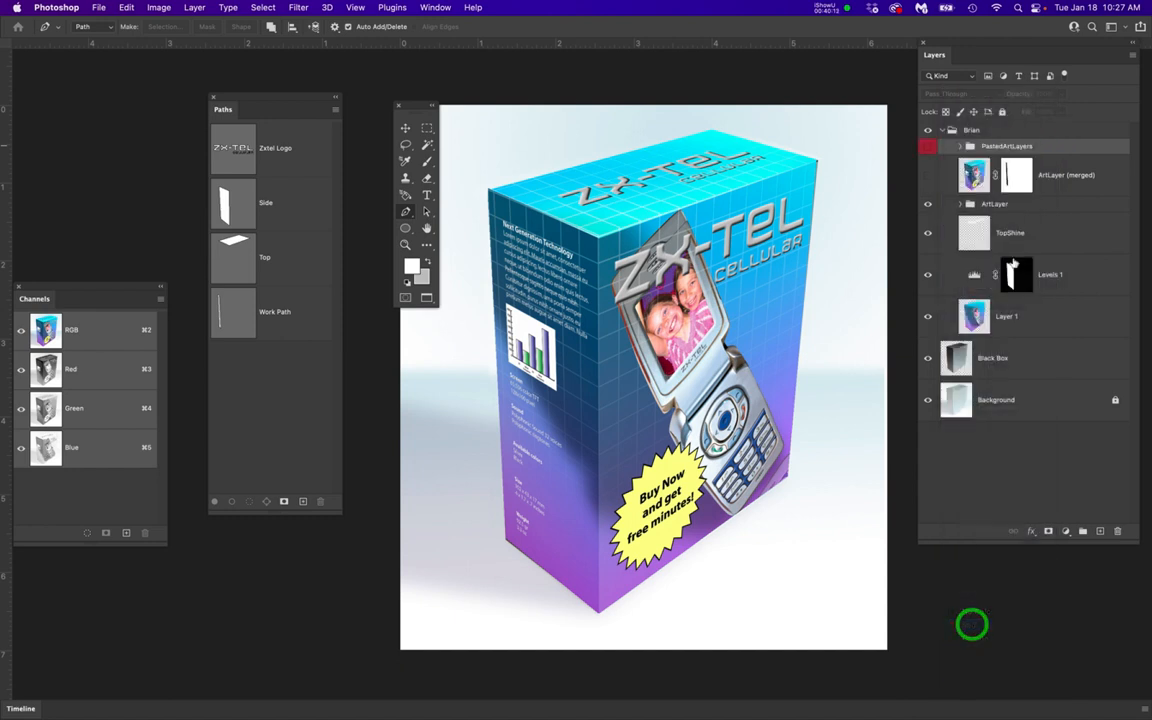
{"action": "left_click", "coordinate": [928, 148]}
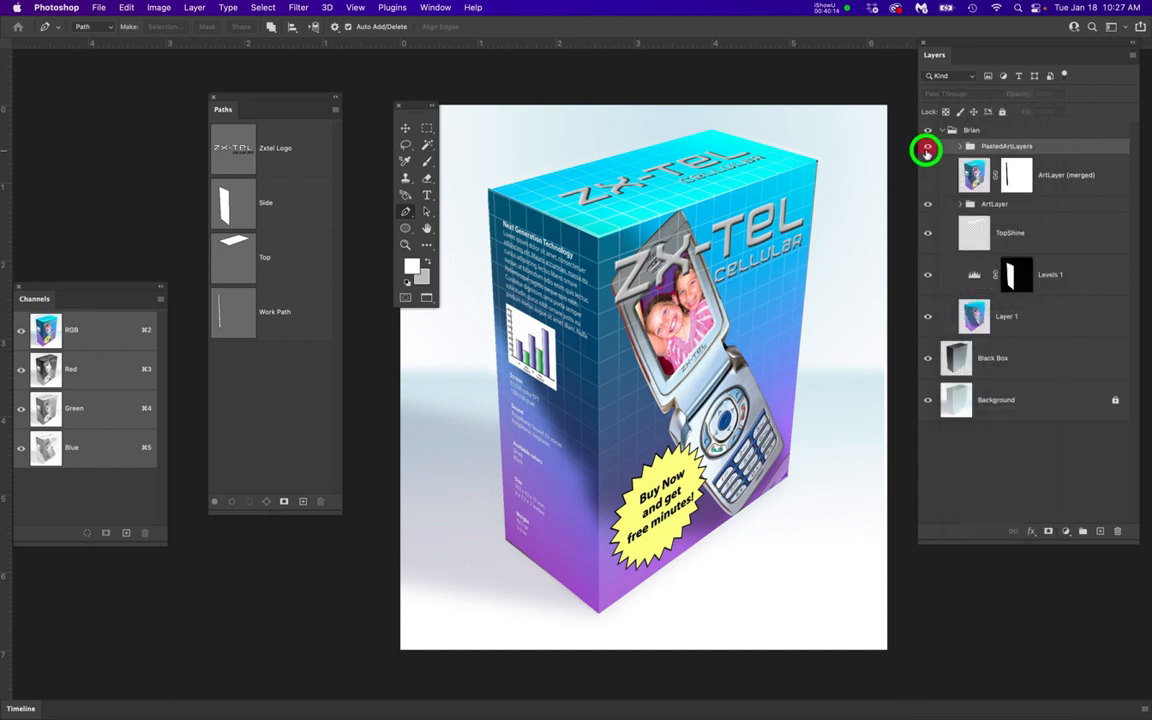
{"action": "left_click", "coordinate": [928, 148]}
{"action": "left_click", "coordinate": [928, 148]}
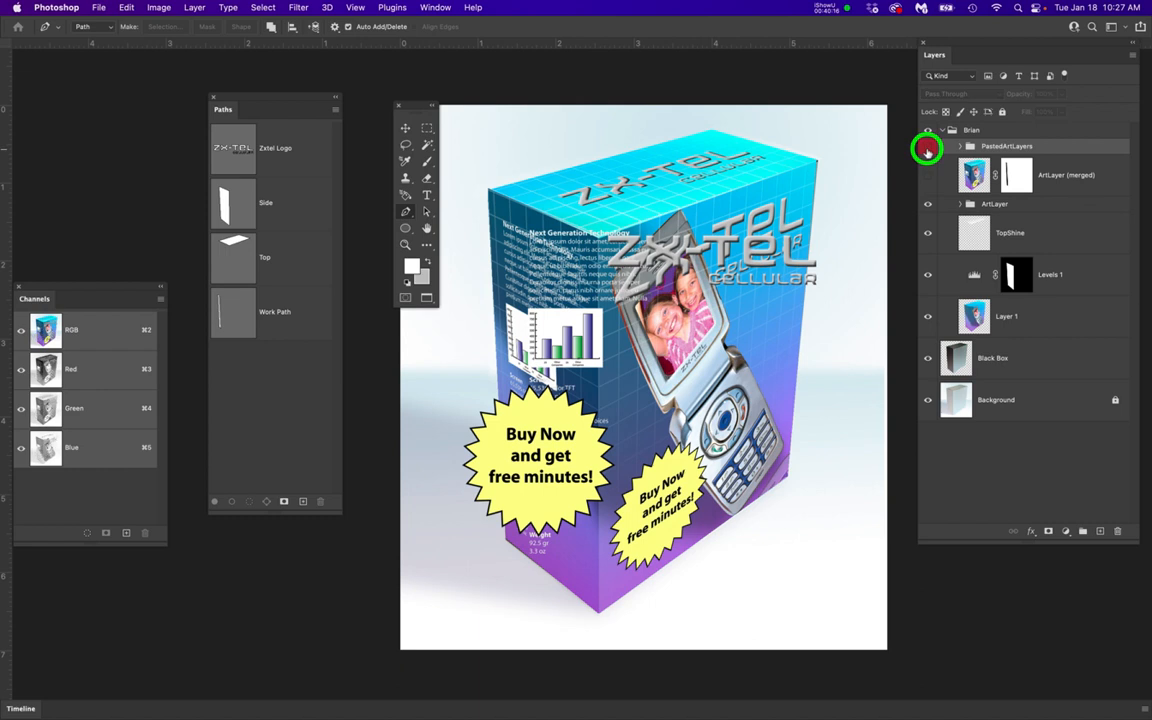
{"action": "left_click", "coordinate": [928, 148]}
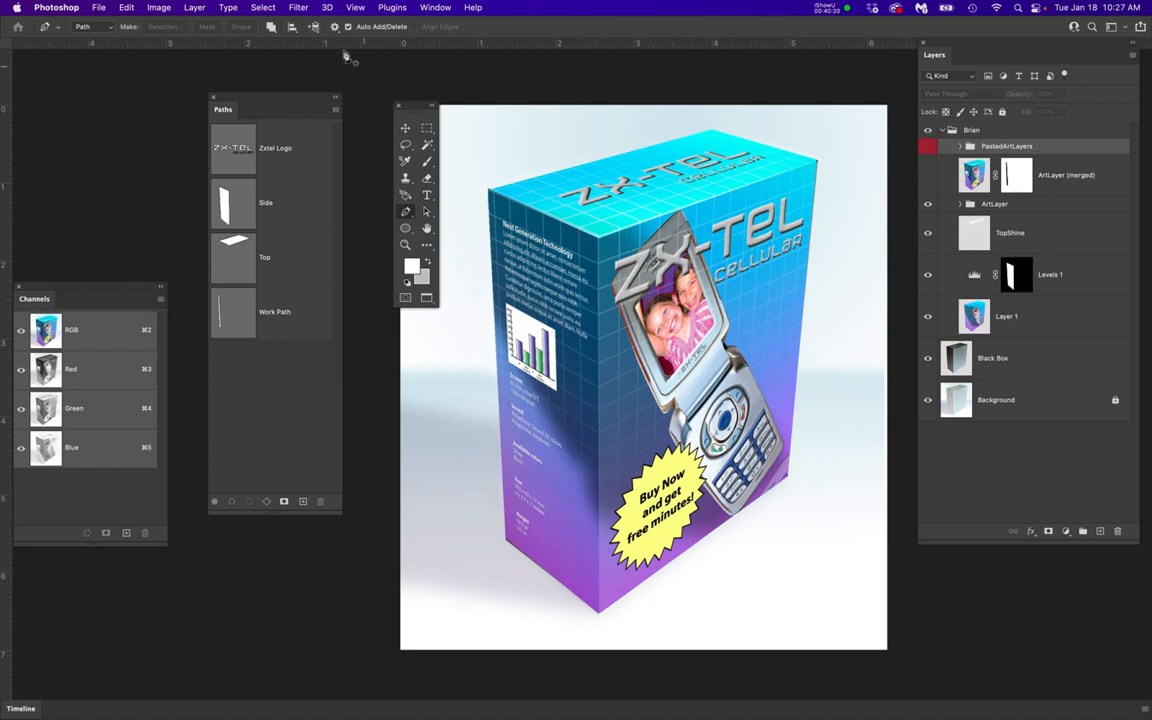
Expand the ArtLayer group and look through its SideText Layer, TopLogo, ZX-TEL Logo Layer and SpecialOfferLayer
{"action": "left_click", "coordinate": [300, 8]}
{"action": "left_click", "coordinate": [300, 8]}
{"action": "left_click", "coordinate": [958, 205]}
{"action": "left_click", "coordinate": [1040, 232]}
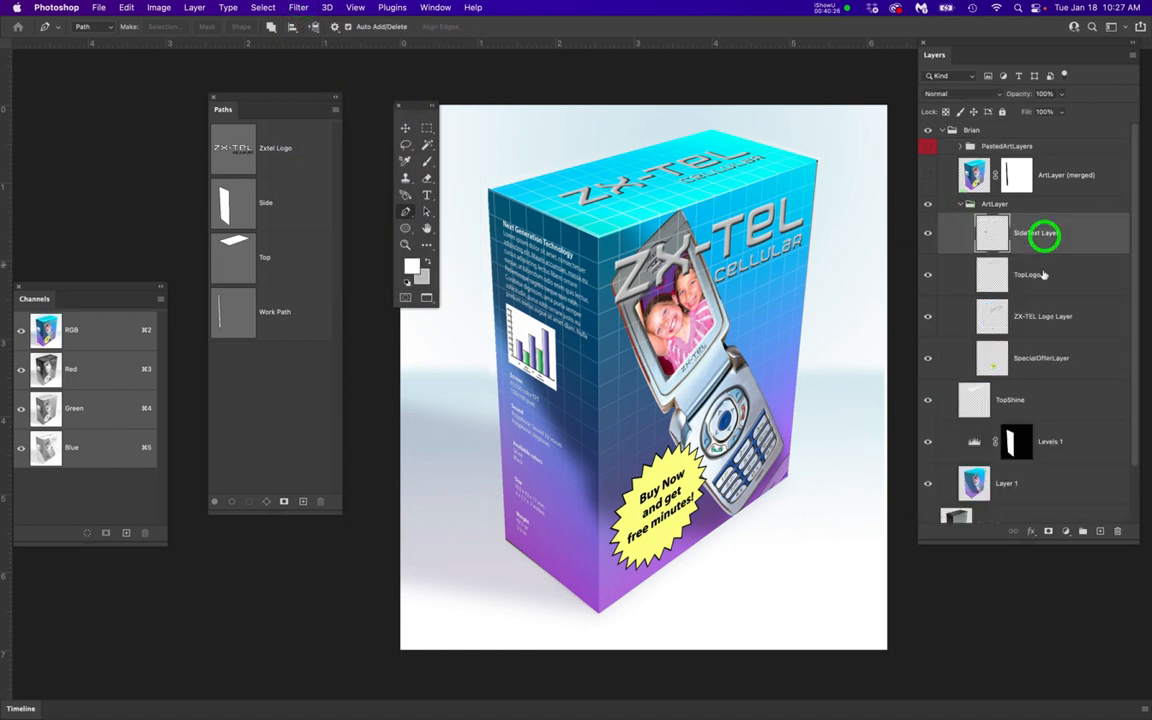
{"action": "left_click", "coordinate": [1043, 273]}
{"action": "left_click", "coordinate": [1052, 321]}
{"action": "left_click", "coordinate": [1062, 364]}
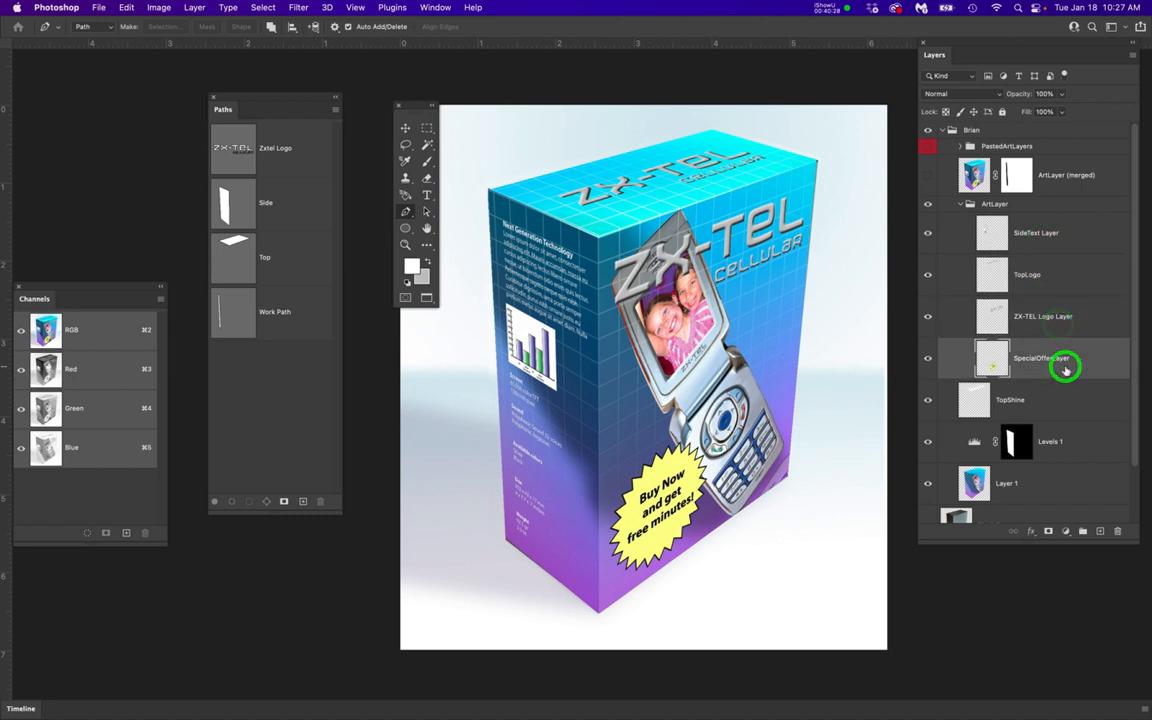
Collapse the top-level group that holds the artwork layers and save the document
{"action": "left_click", "coordinate": [1005, 147]}
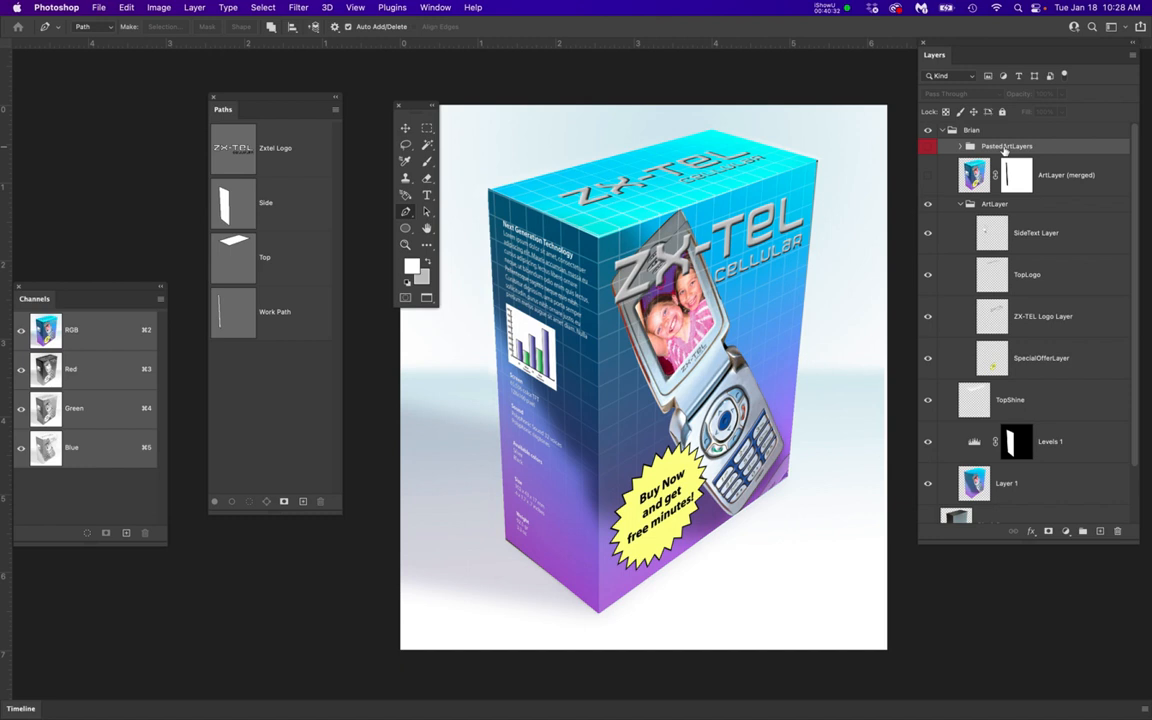
{"action": "left_click", "coordinate": [943, 131]}
{"action": "key", "text": "super+s"}
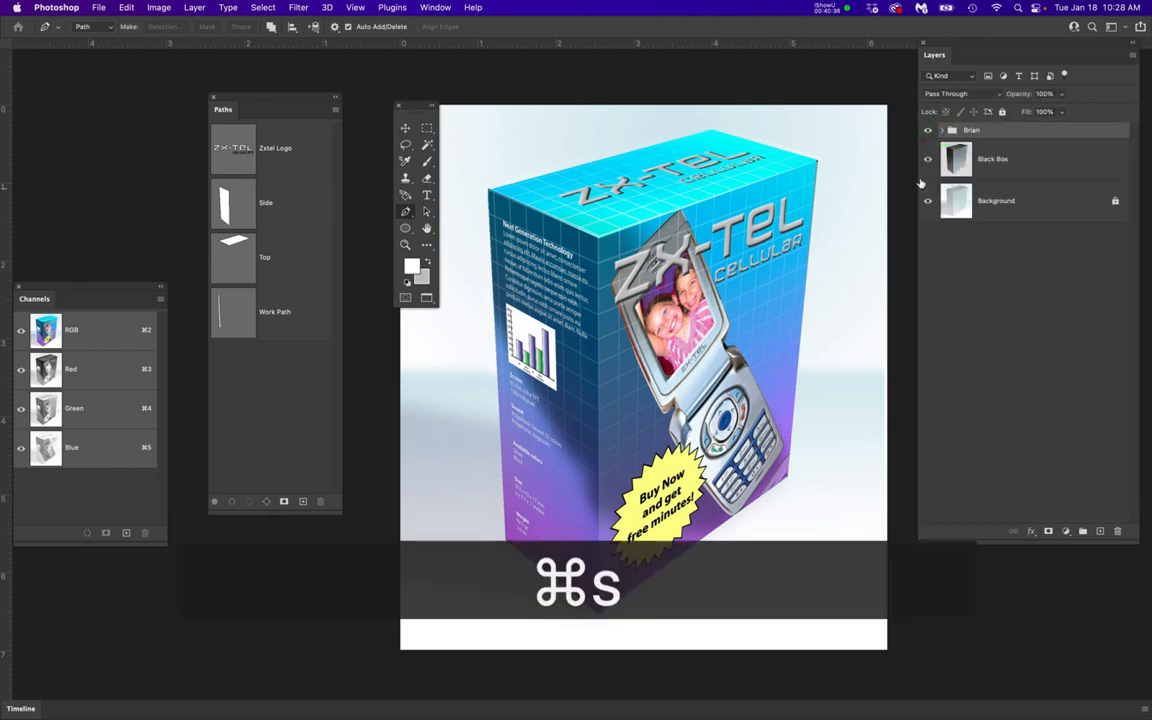